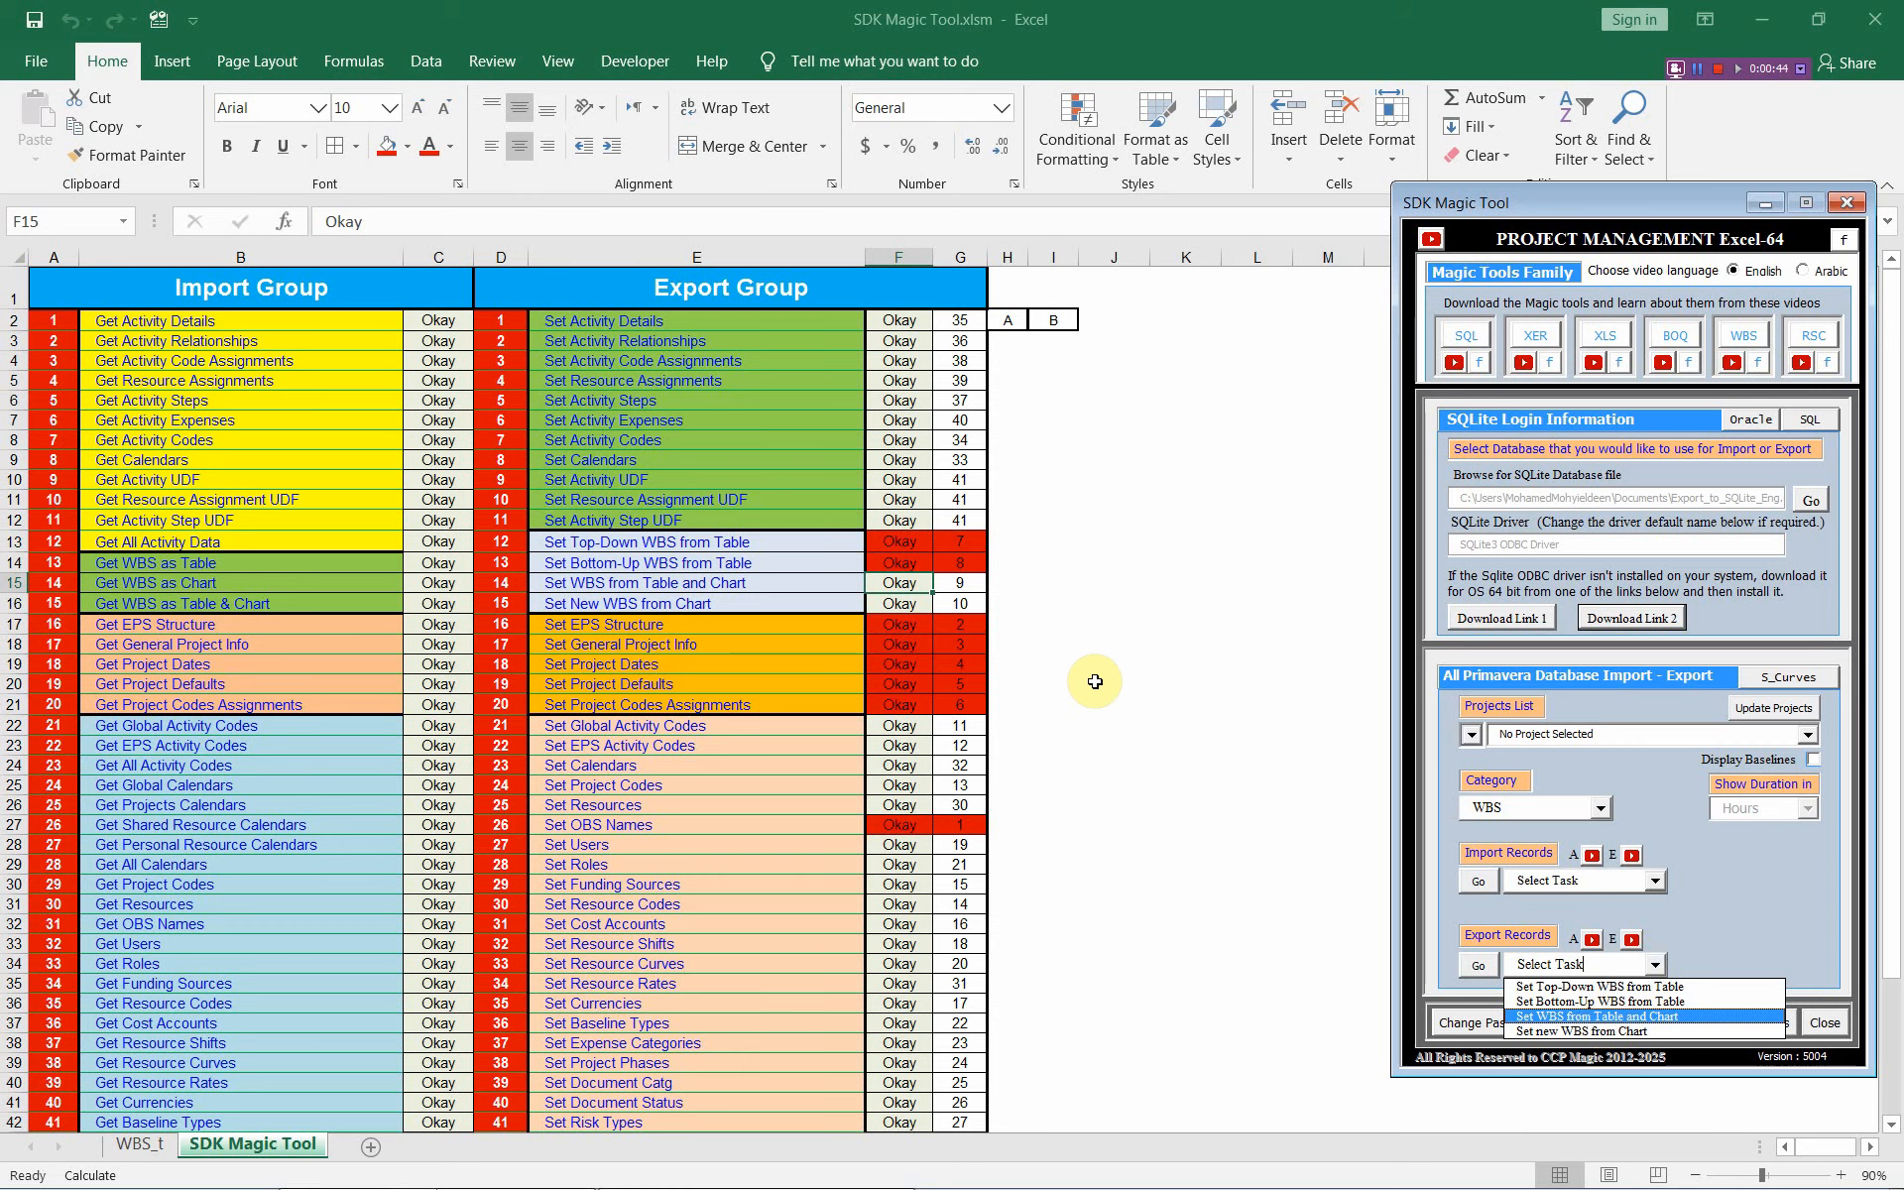
# Step: Fill cells F15:G15, beside Set WBS from Table and Chart, with red
pyautogui.click(907, 582)
pyautogui.moveTo(907, 582); pyautogui.dragTo(958, 583)
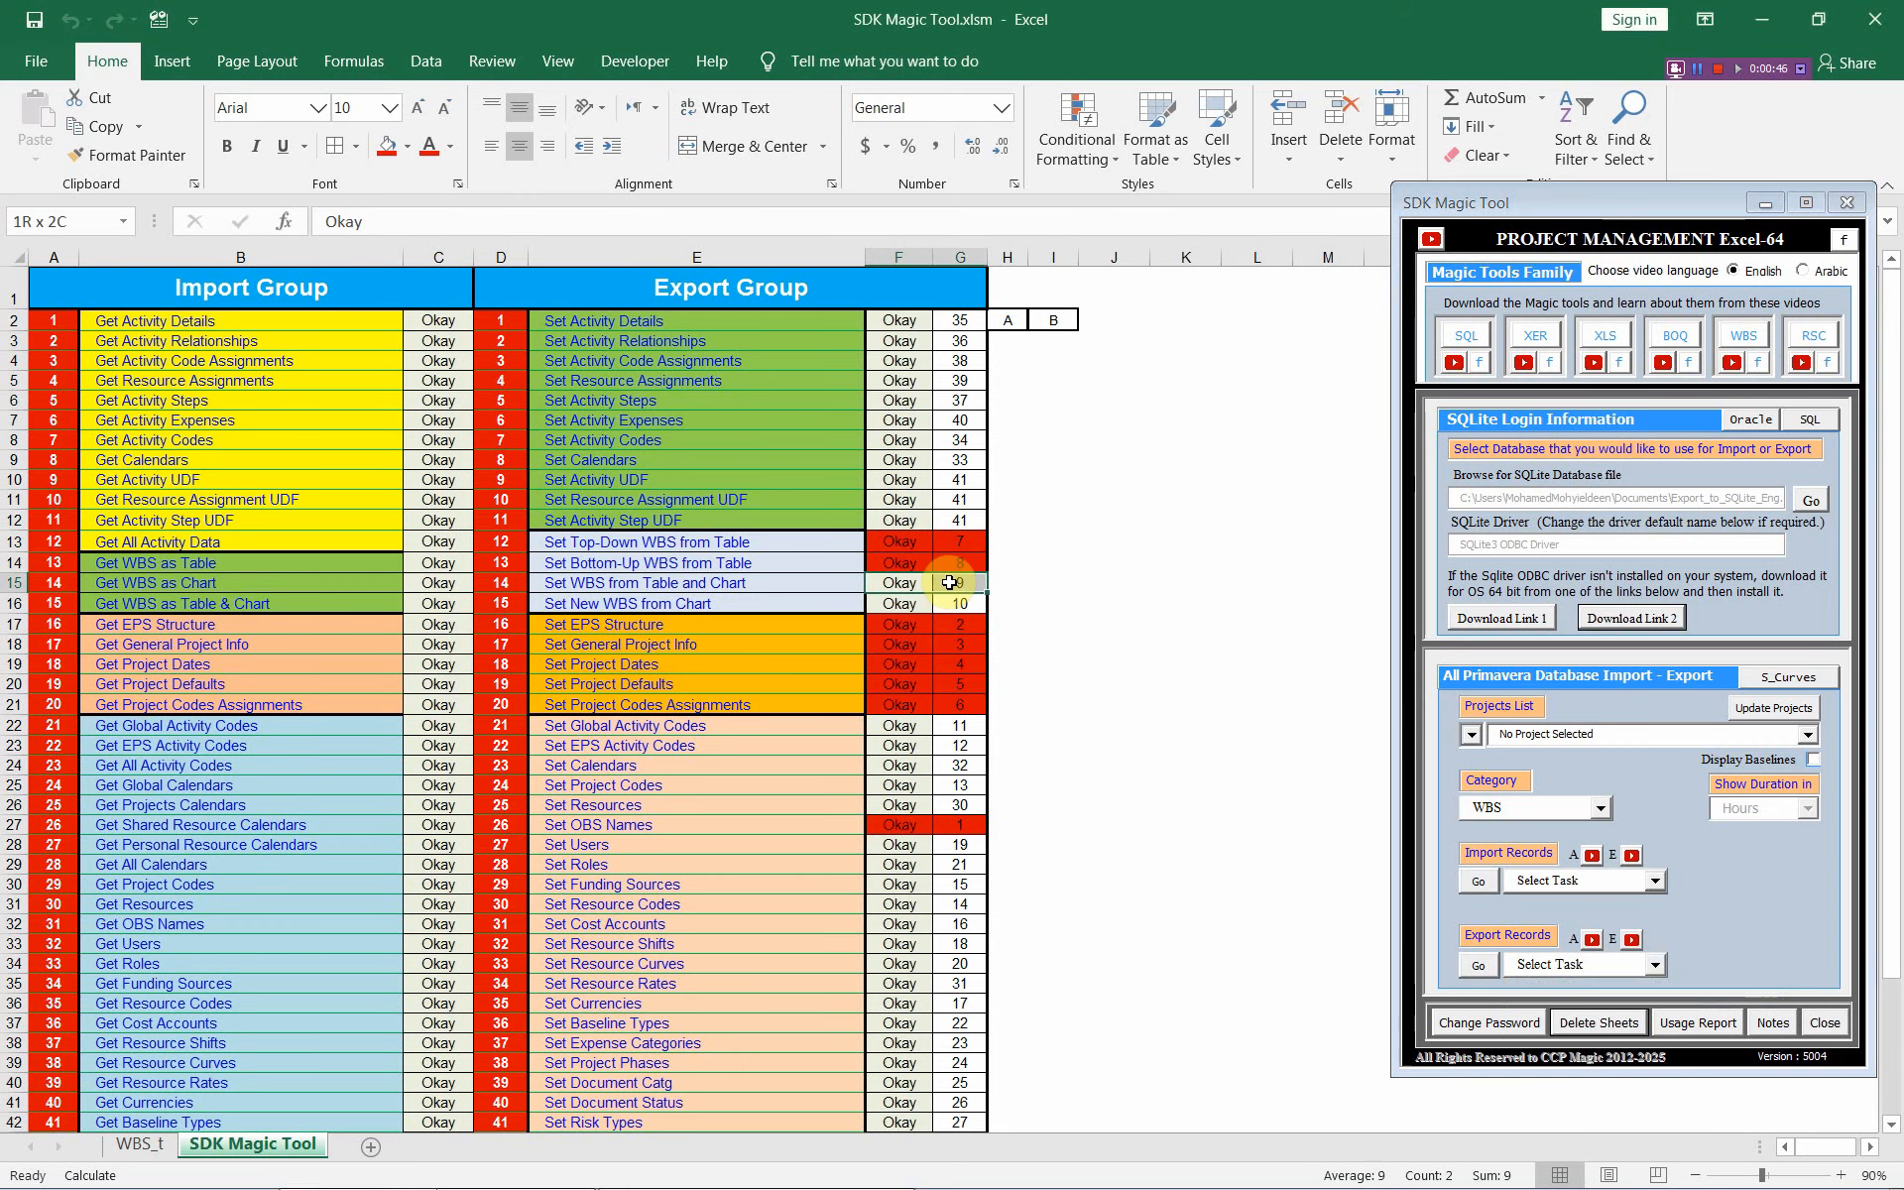
pyautogui.click(387, 146)
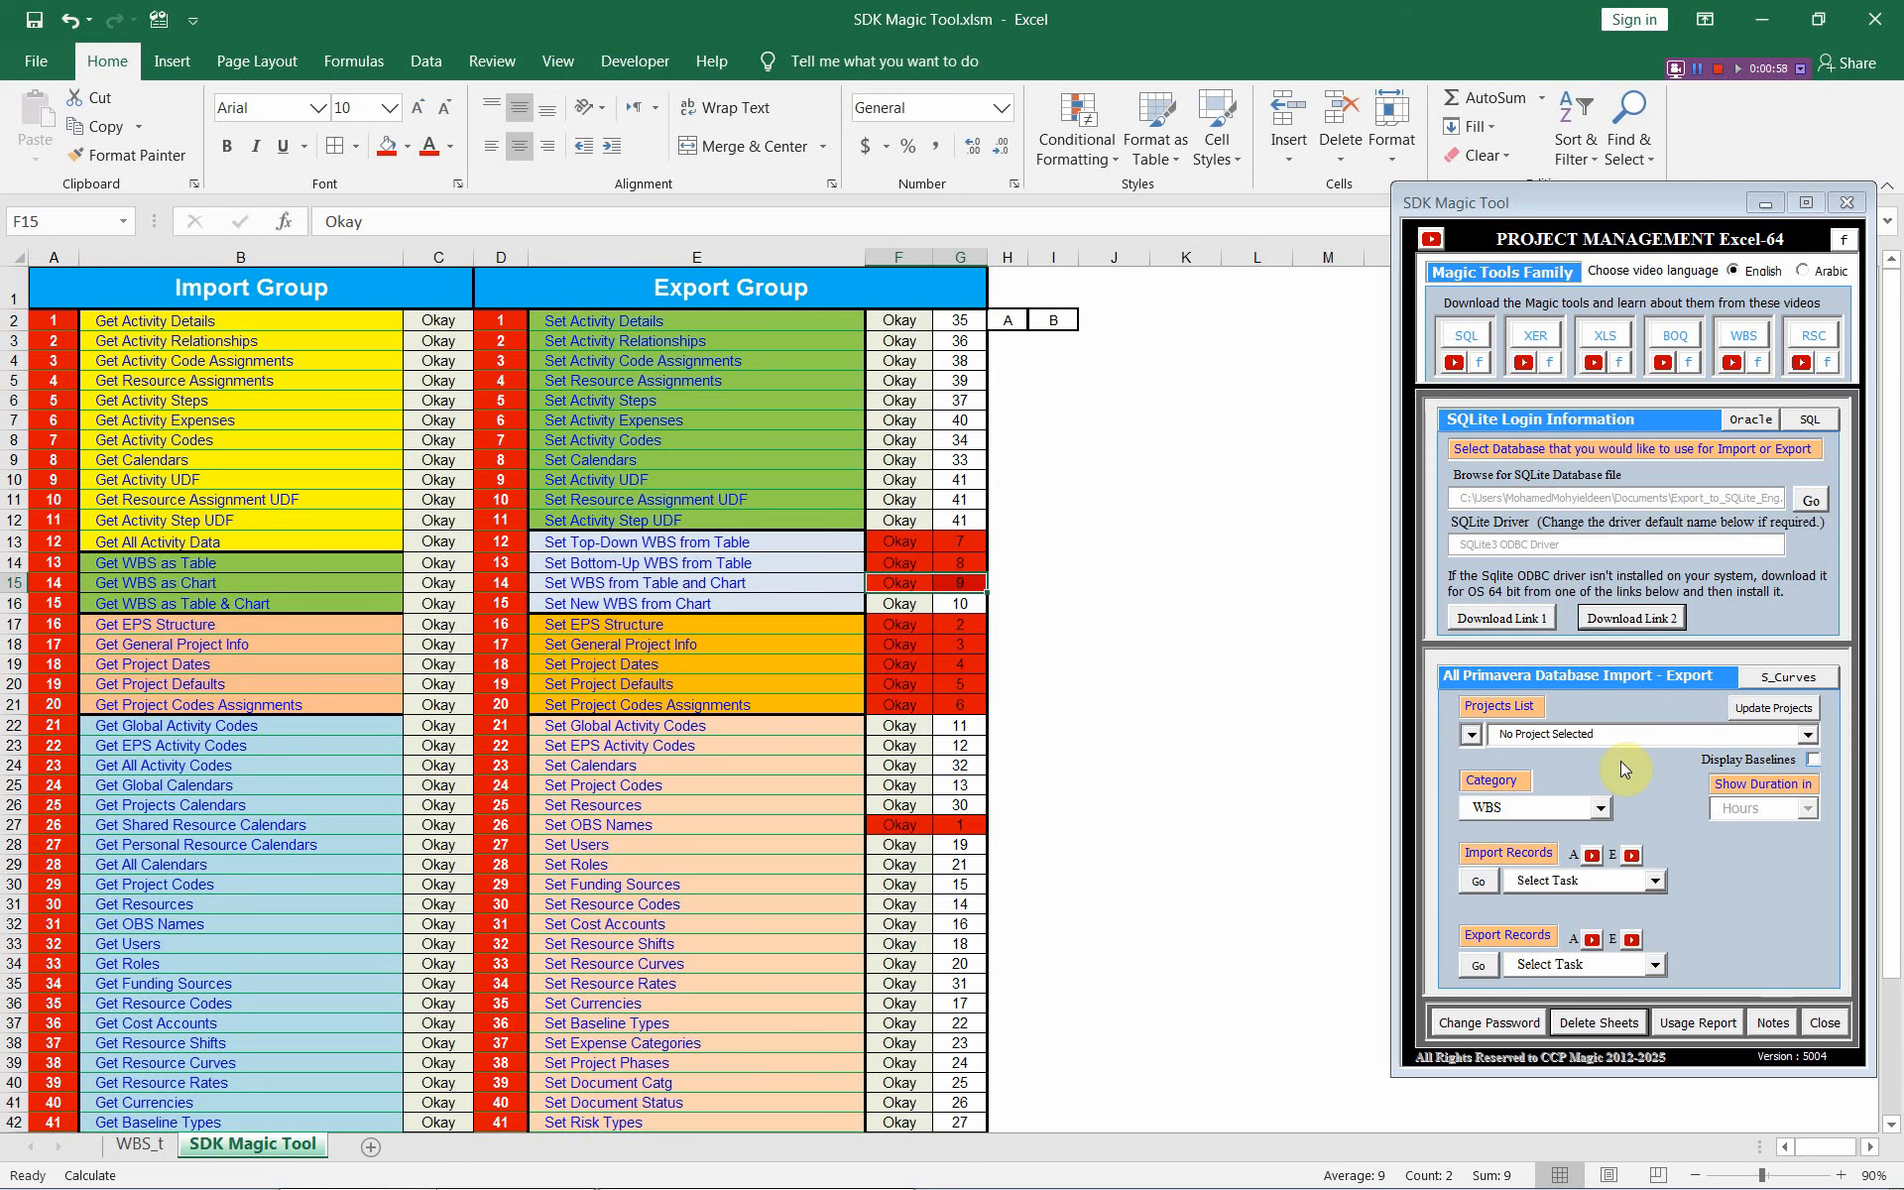
# Step: Import the Project category's records with Get General Project Info and dismiss the import information screen
pyautogui.click(1601, 807)
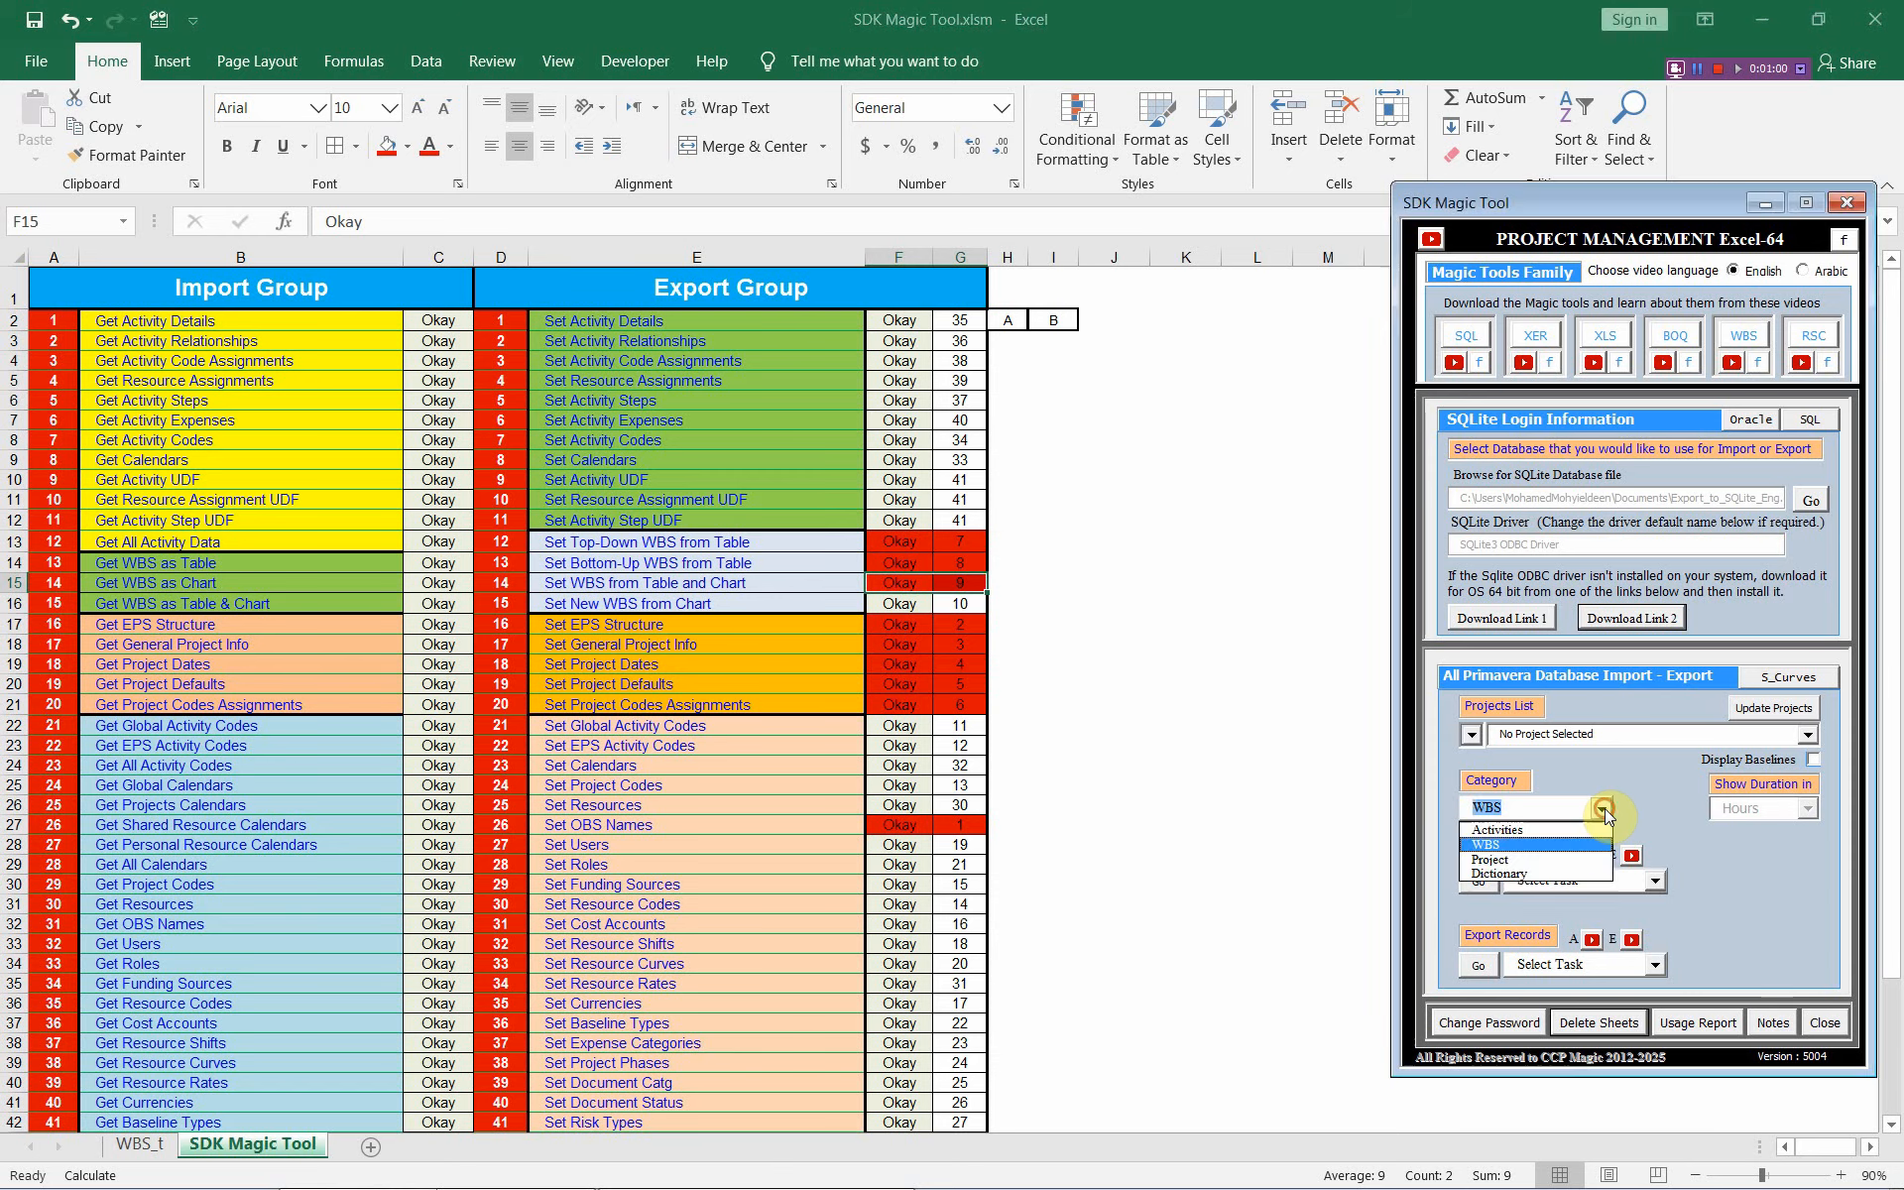
pyautogui.click(1577, 860)
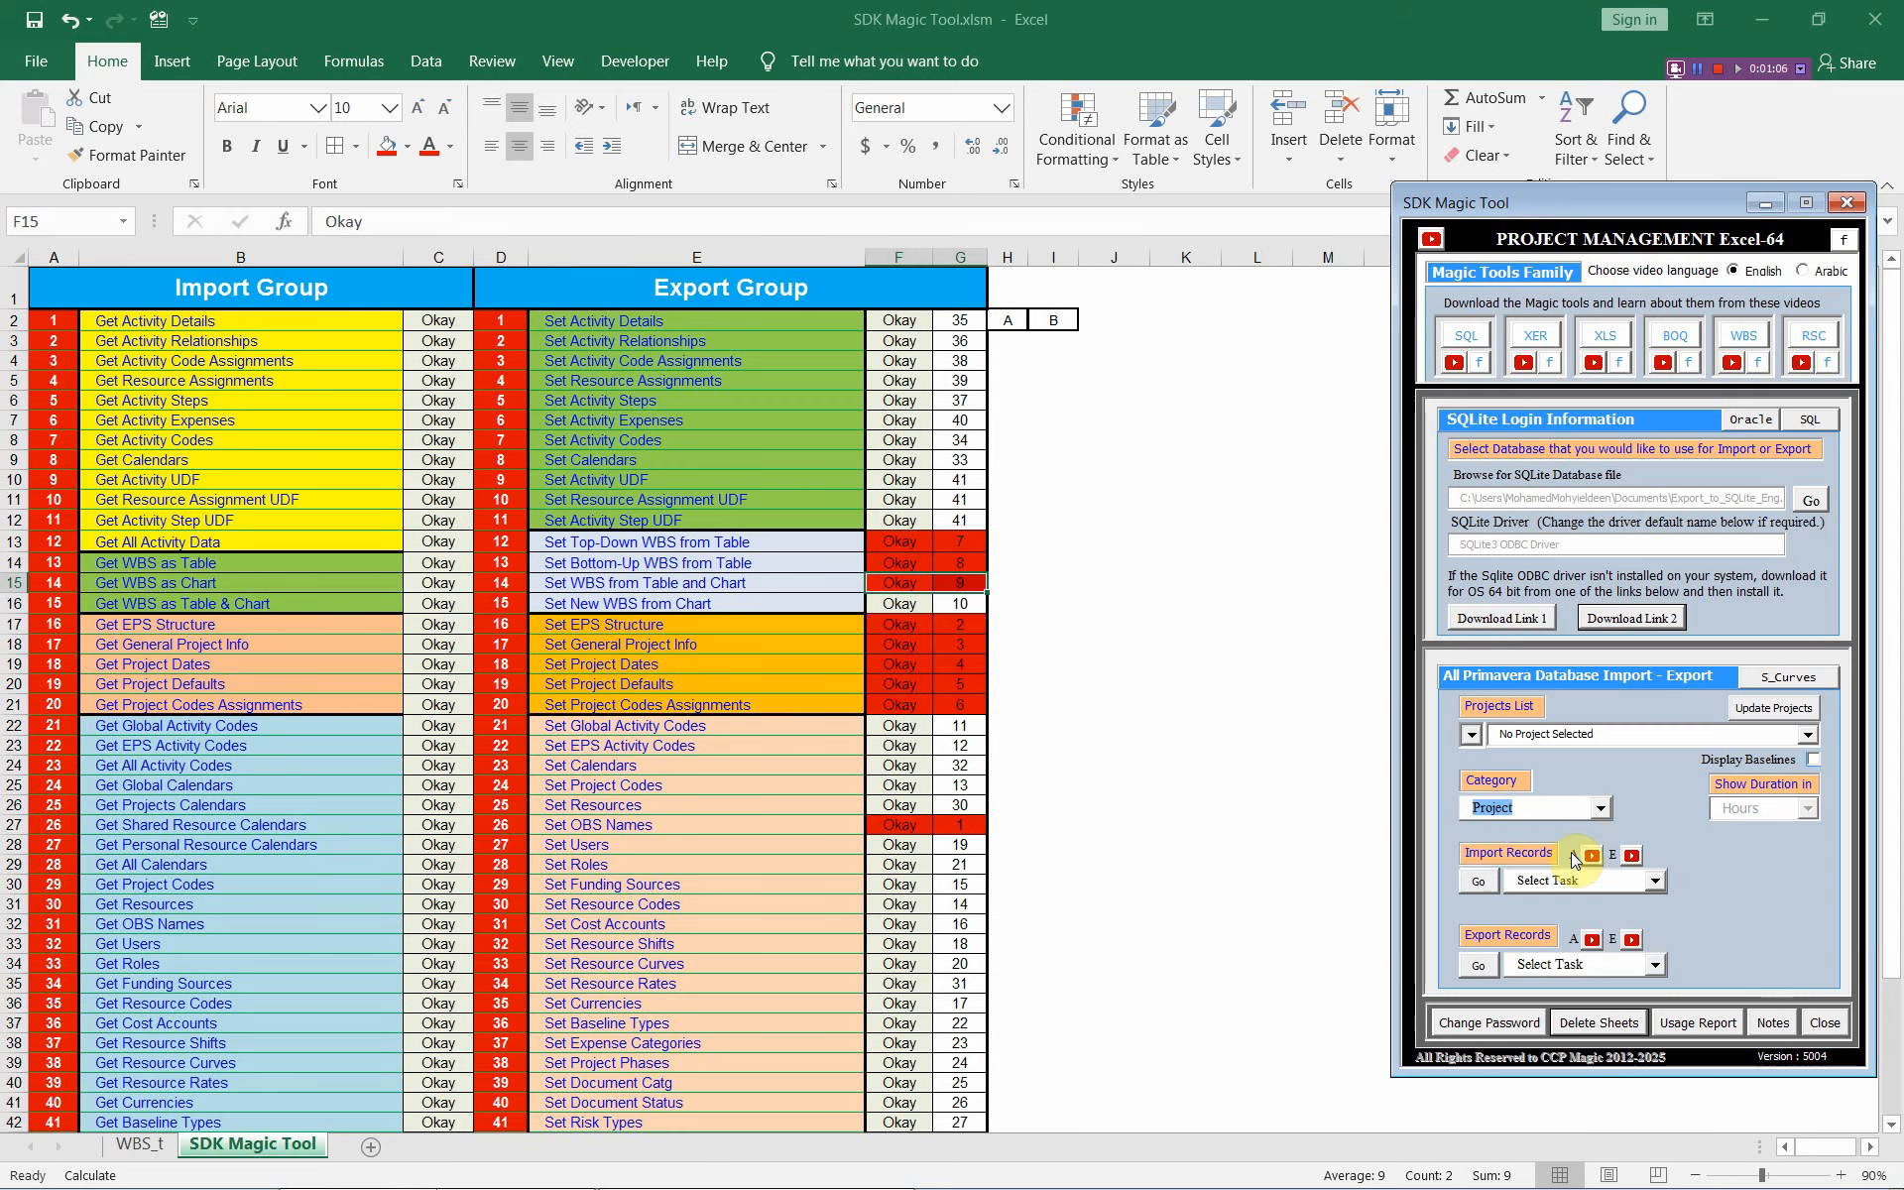
pyautogui.click(1652, 883)
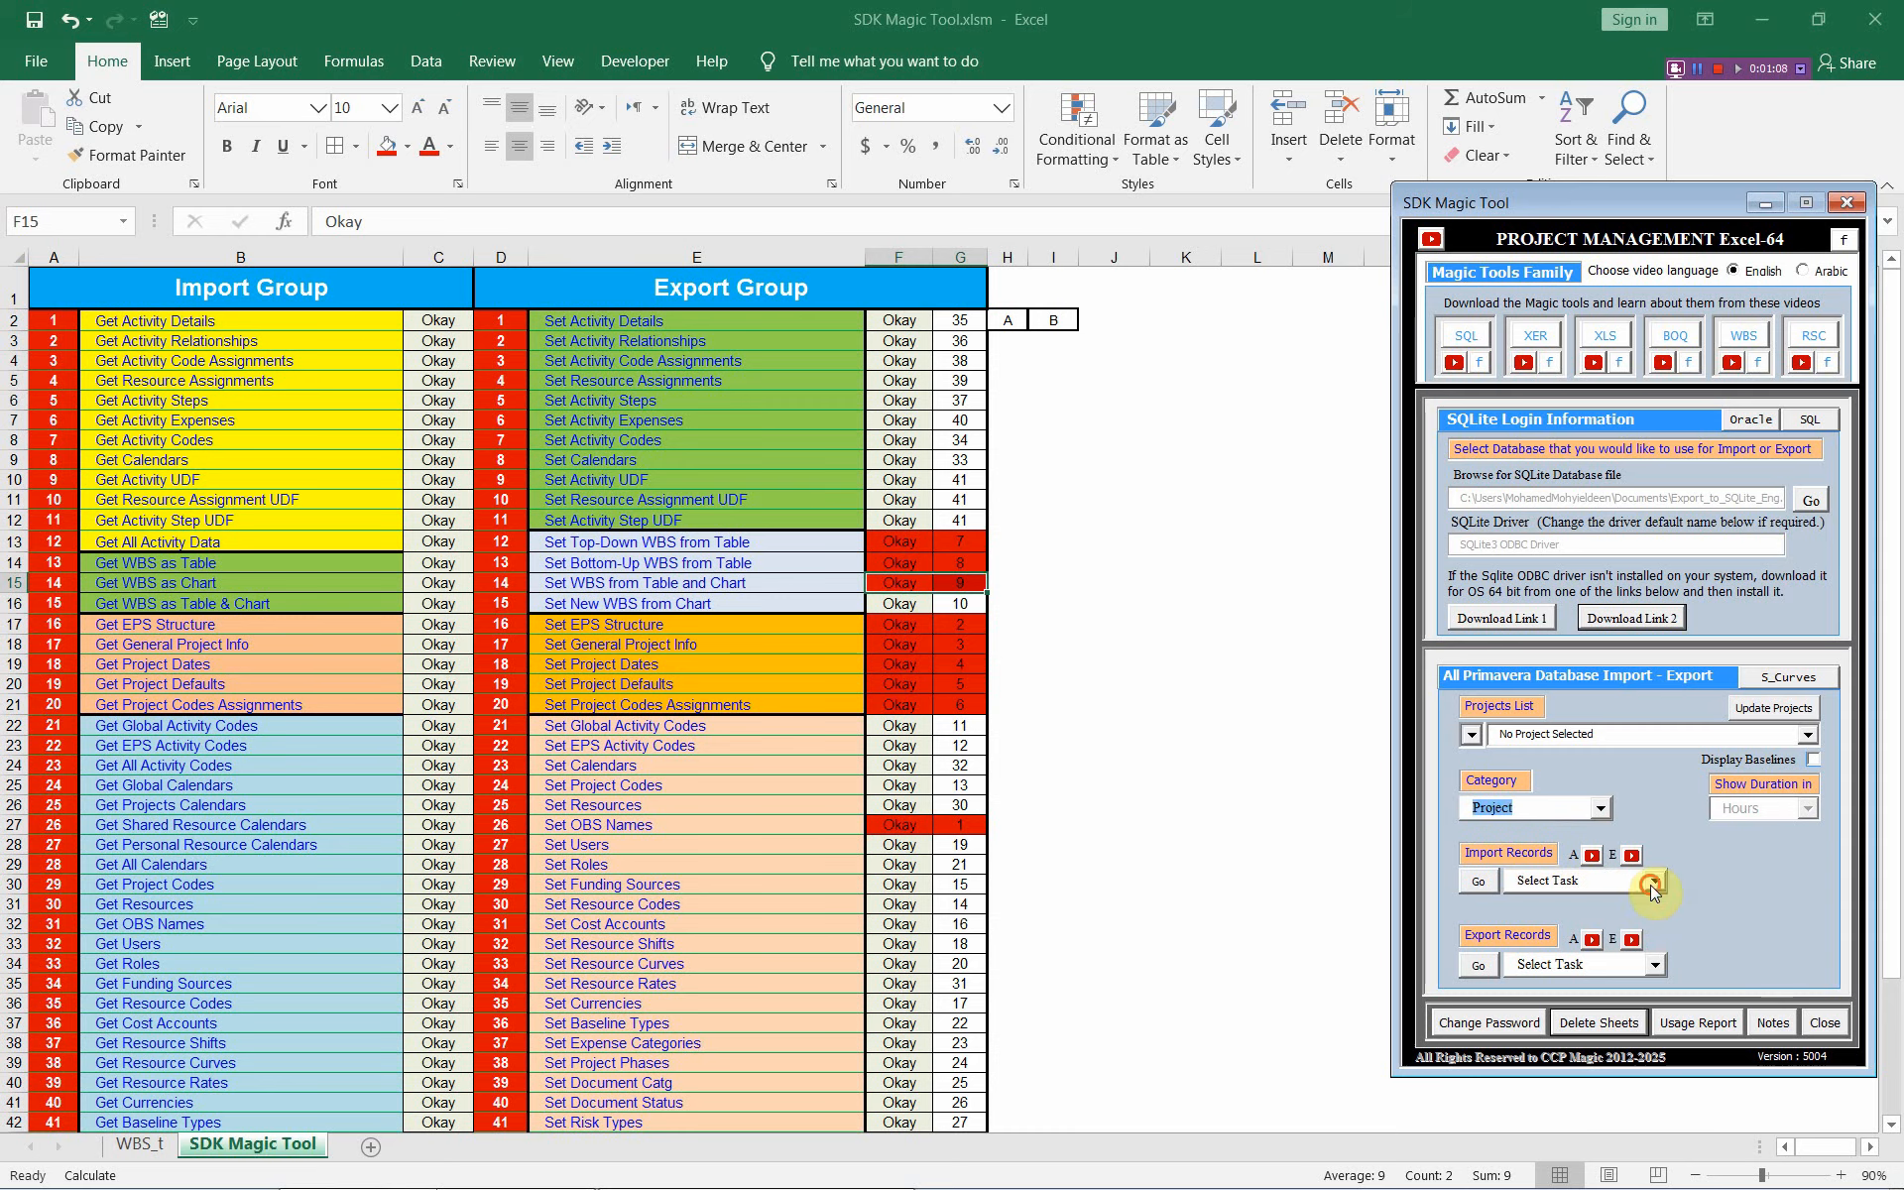
pyautogui.click(1638, 923)
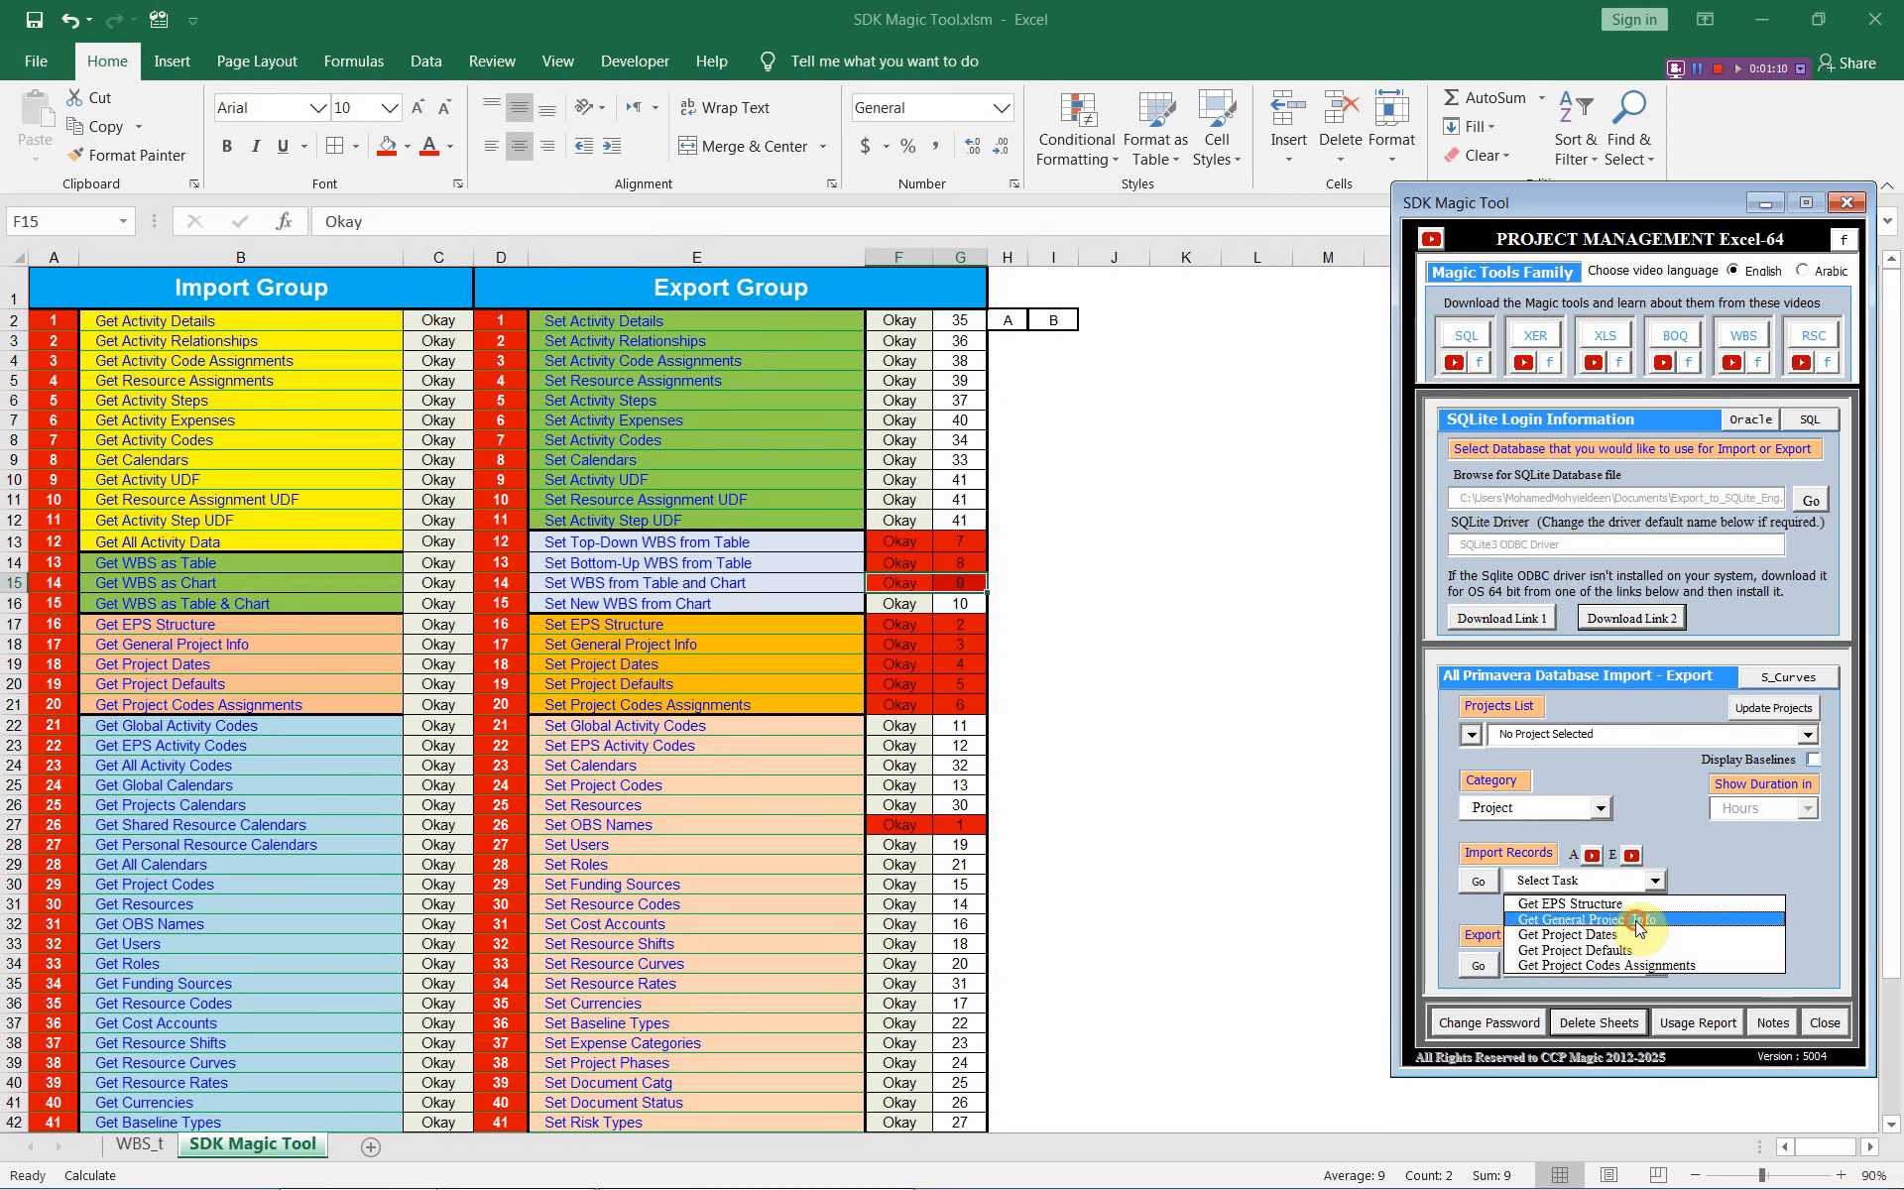
pyautogui.click(1482, 881)
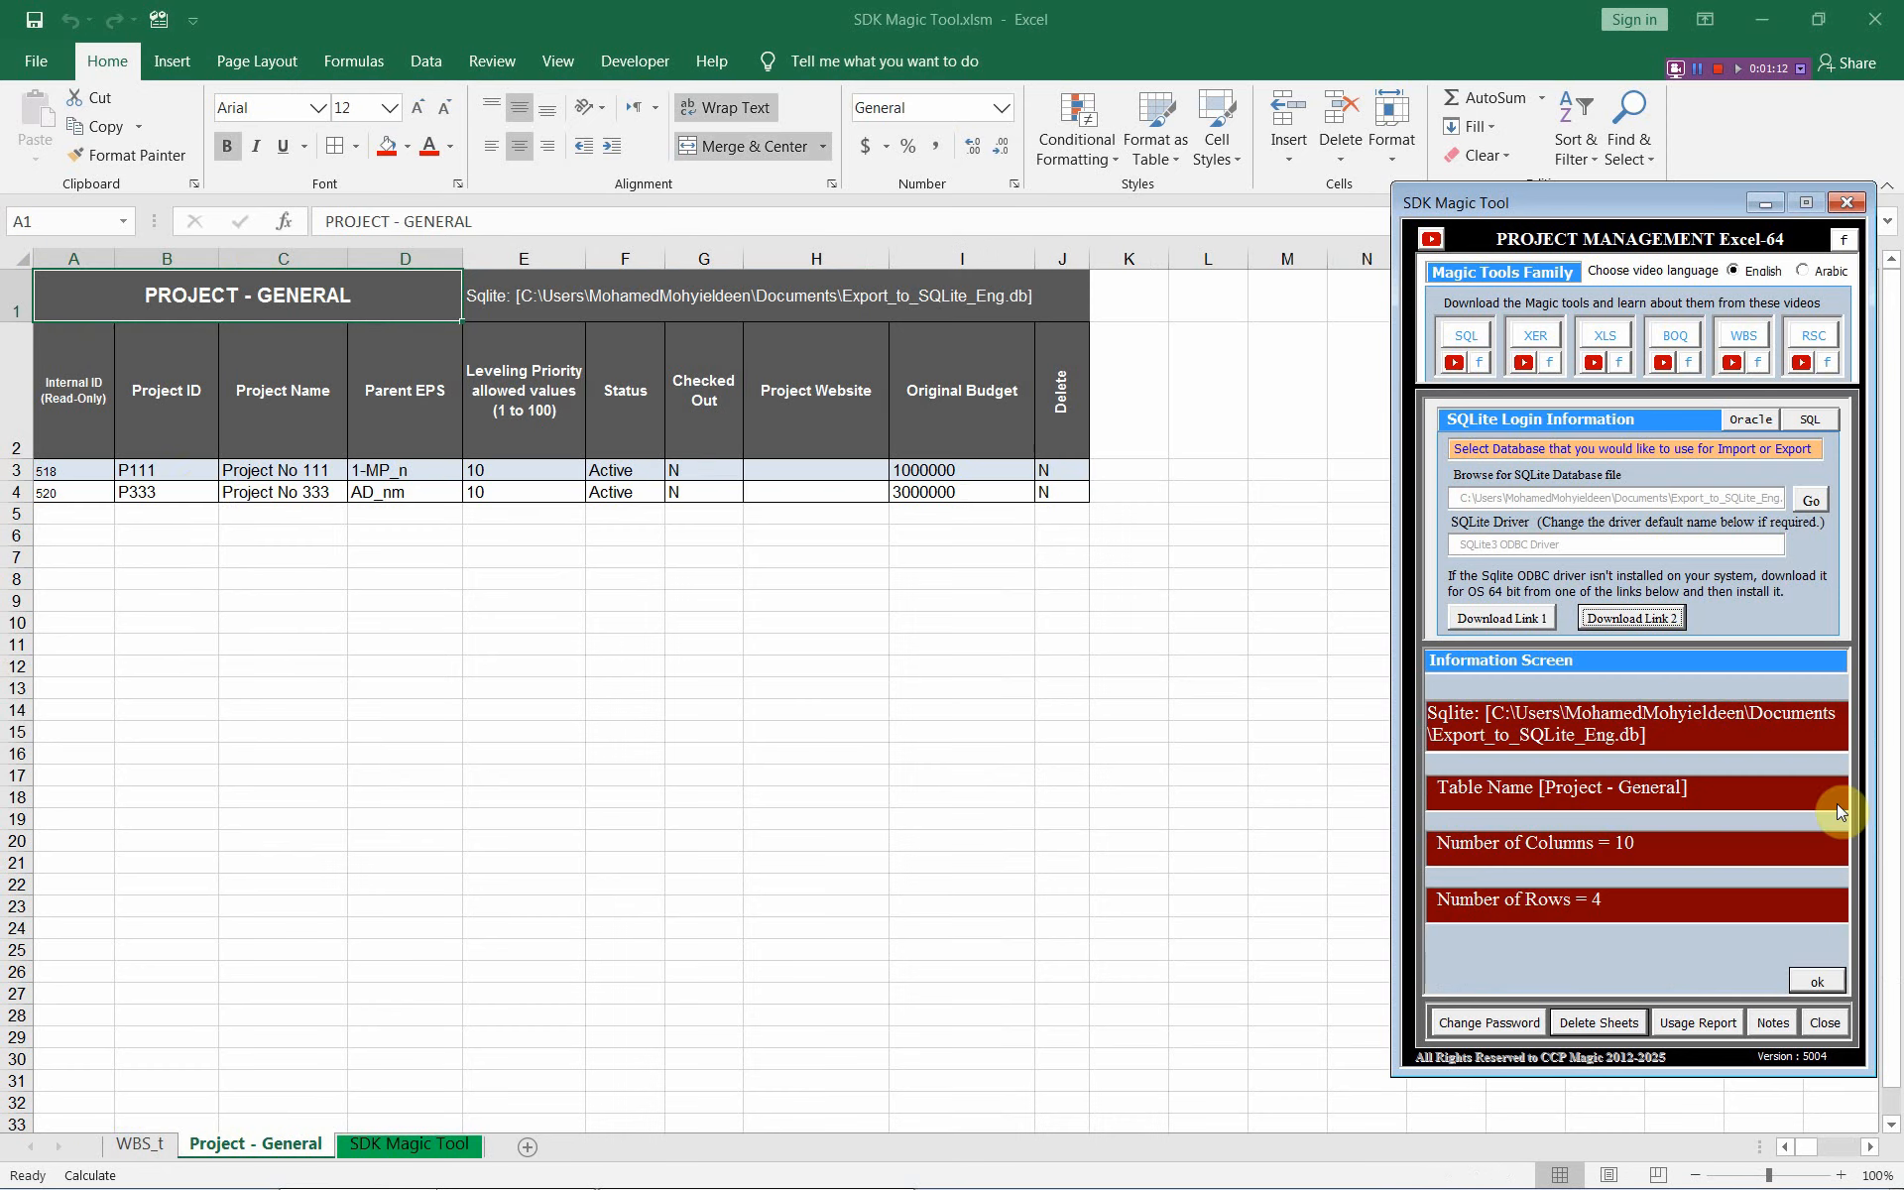
pyautogui.click(180, 469)
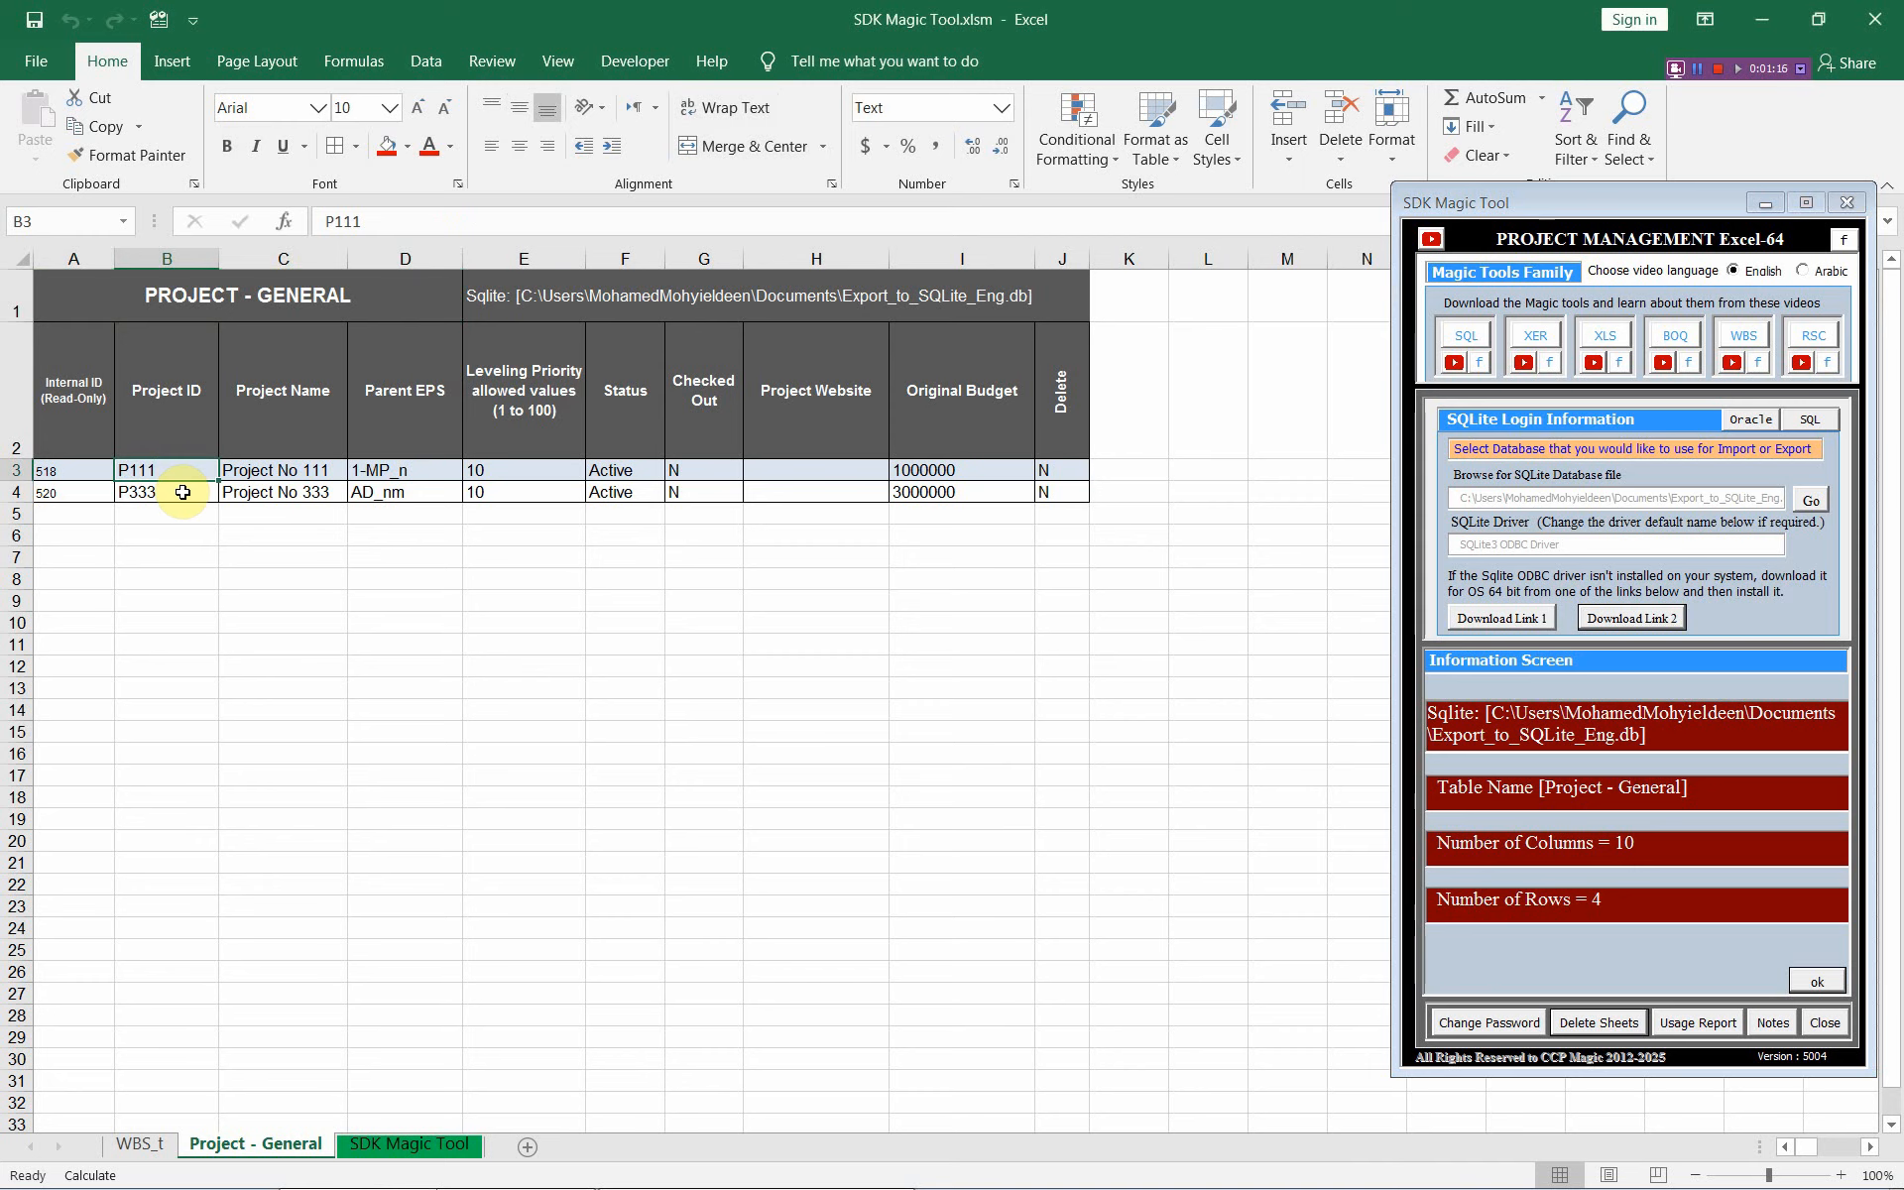
pyautogui.click(183, 491)
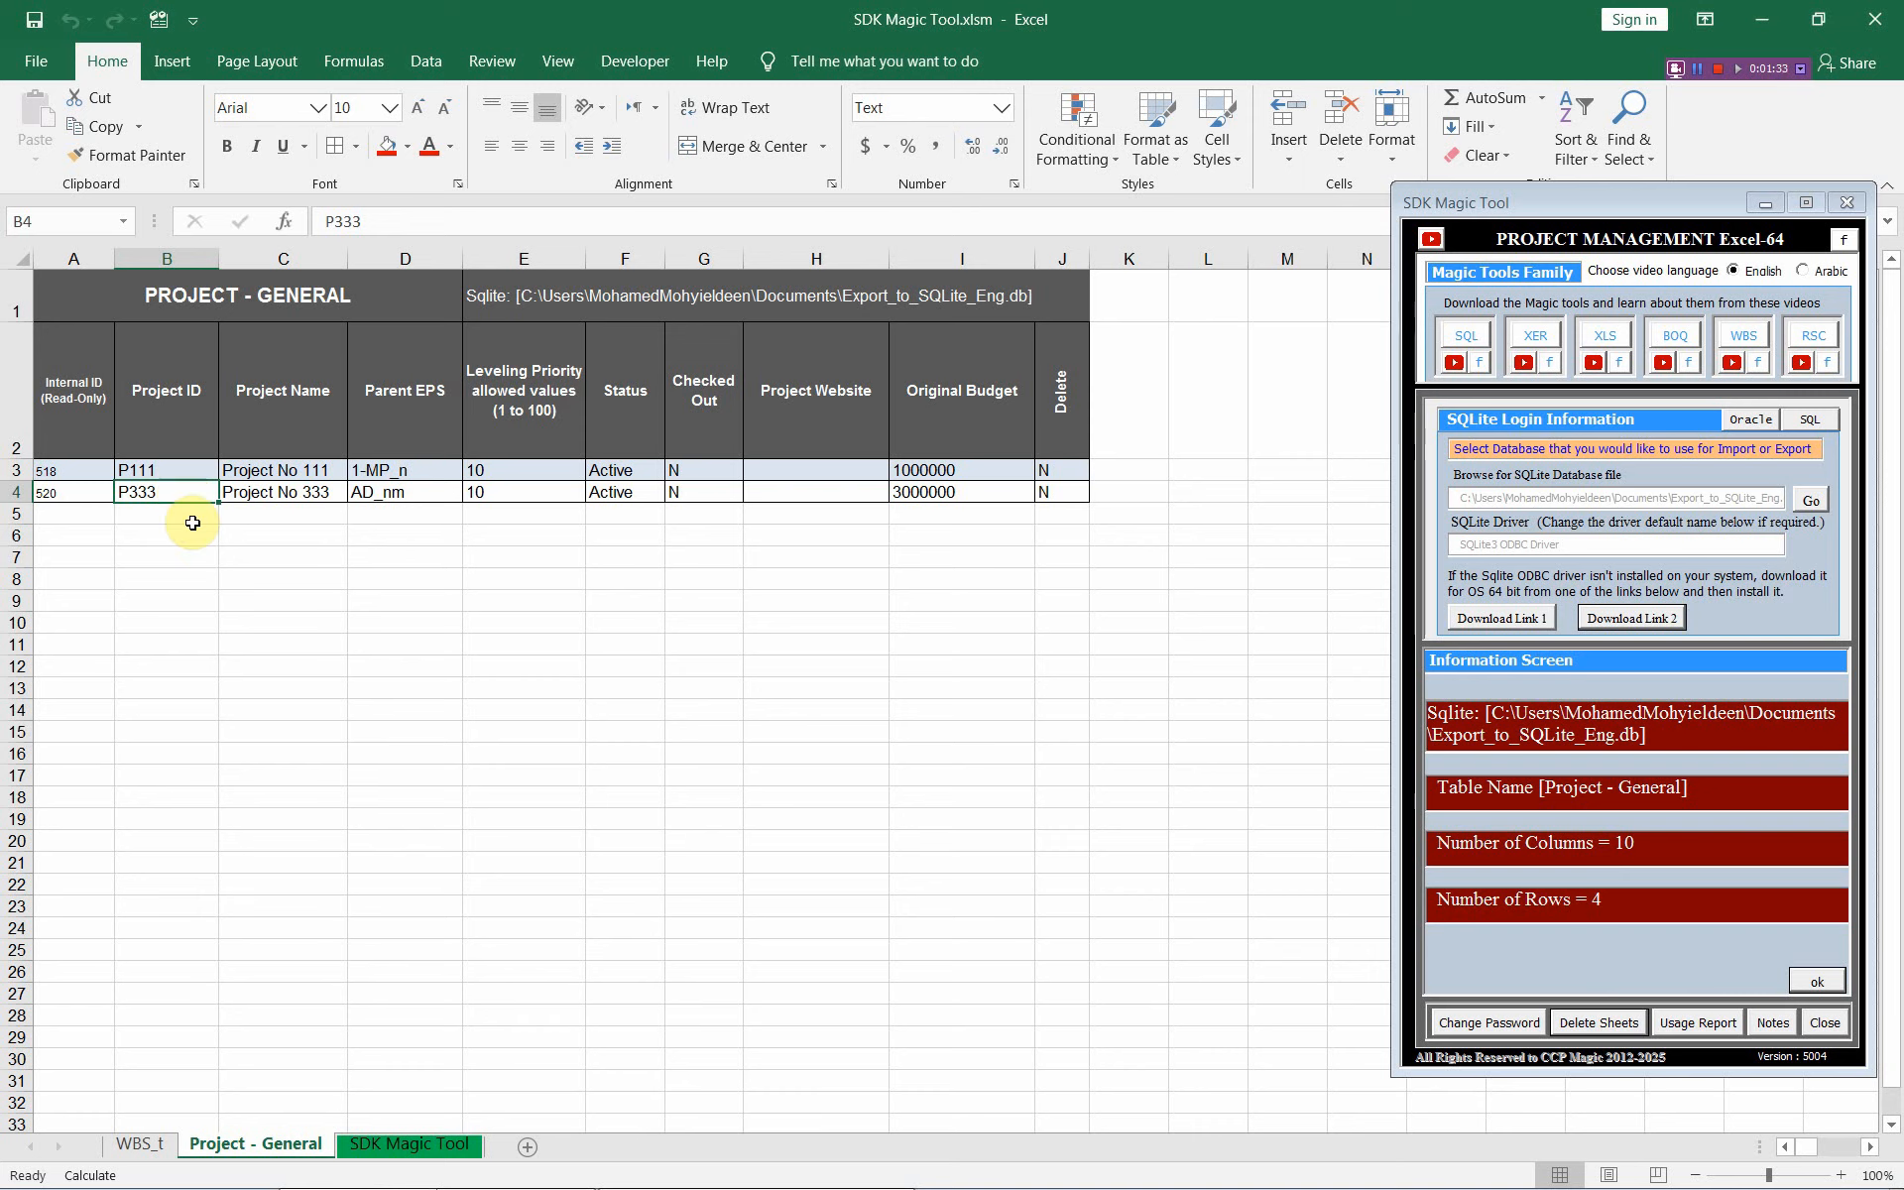
pyautogui.click(1820, 982)
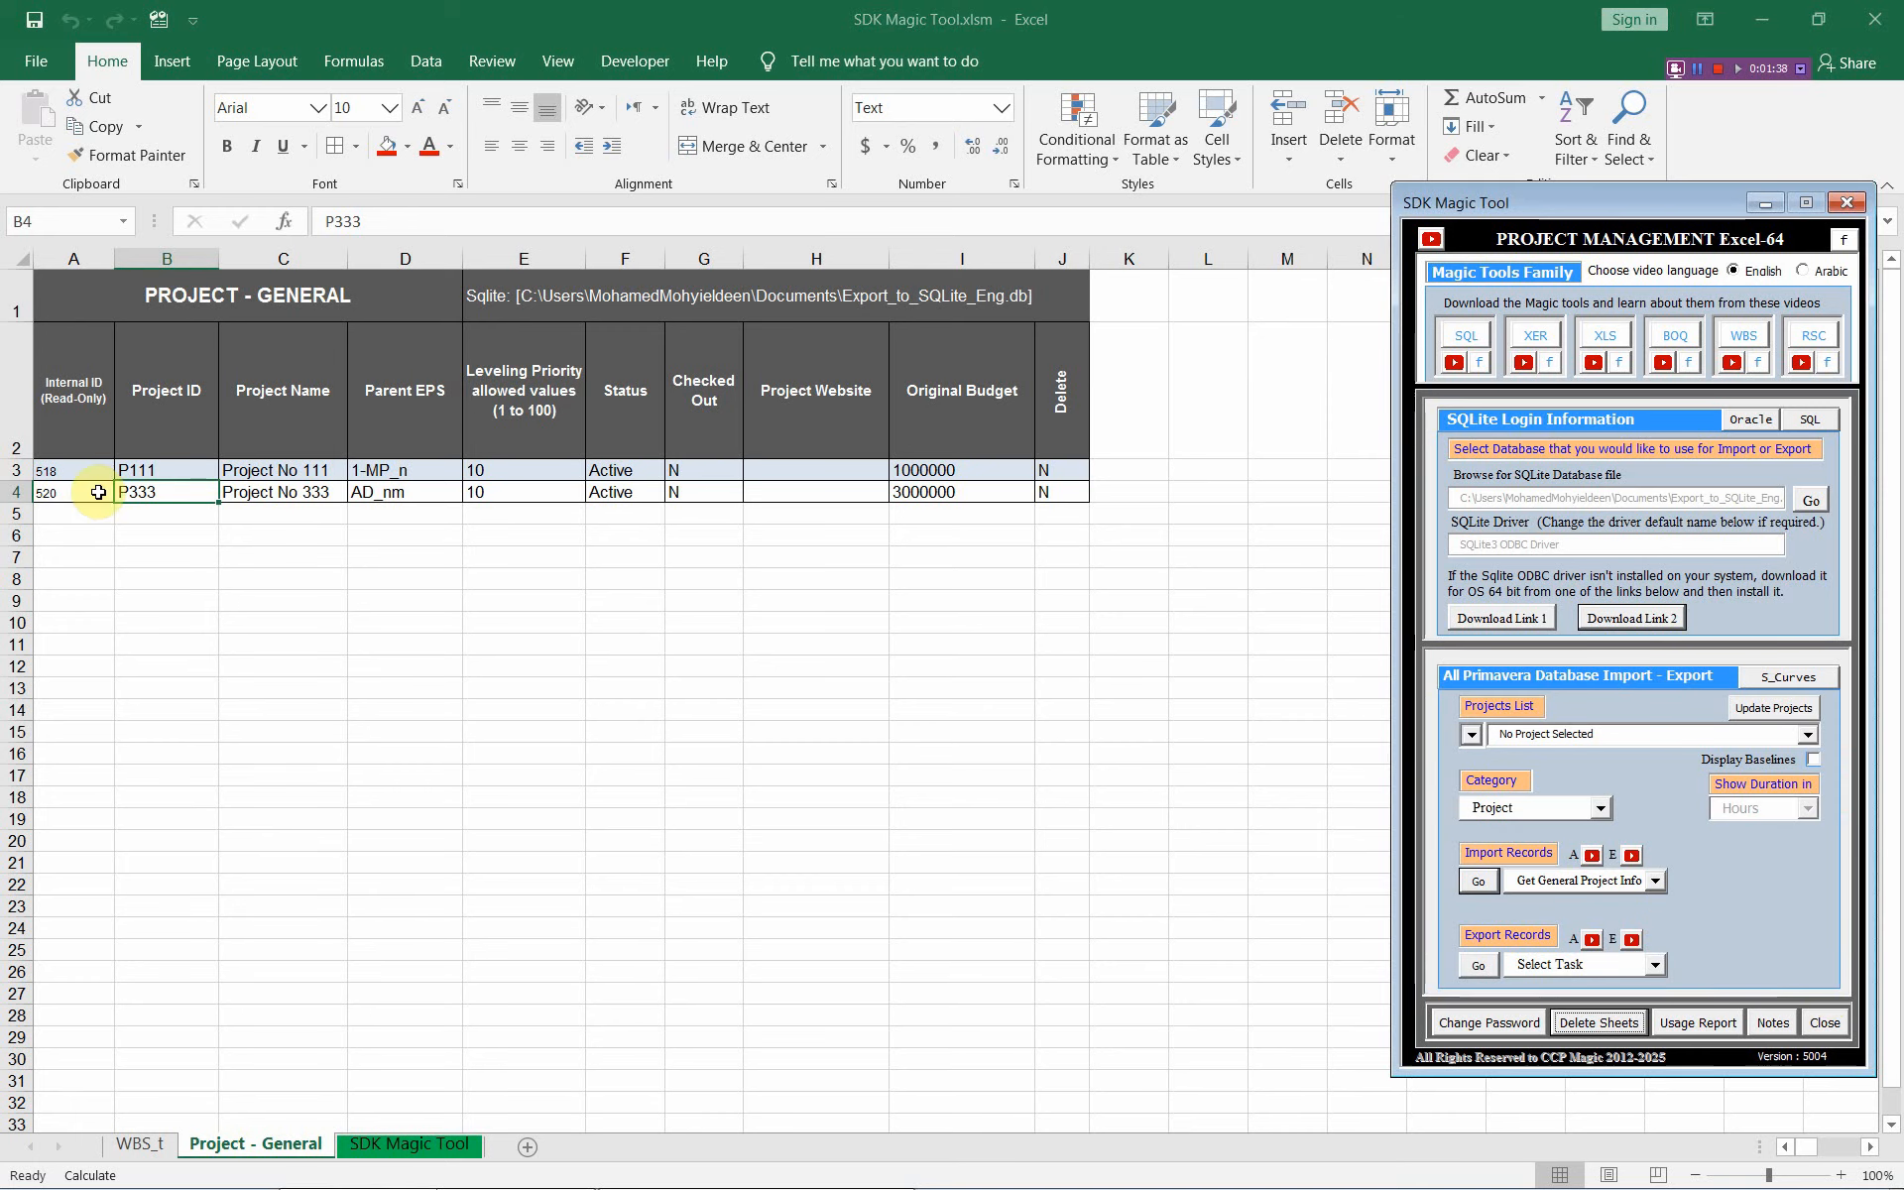
# Step: Add a new project in row 5 with Project ID P222 and Project Name Project No 222
pyautogui.click(144, 513)
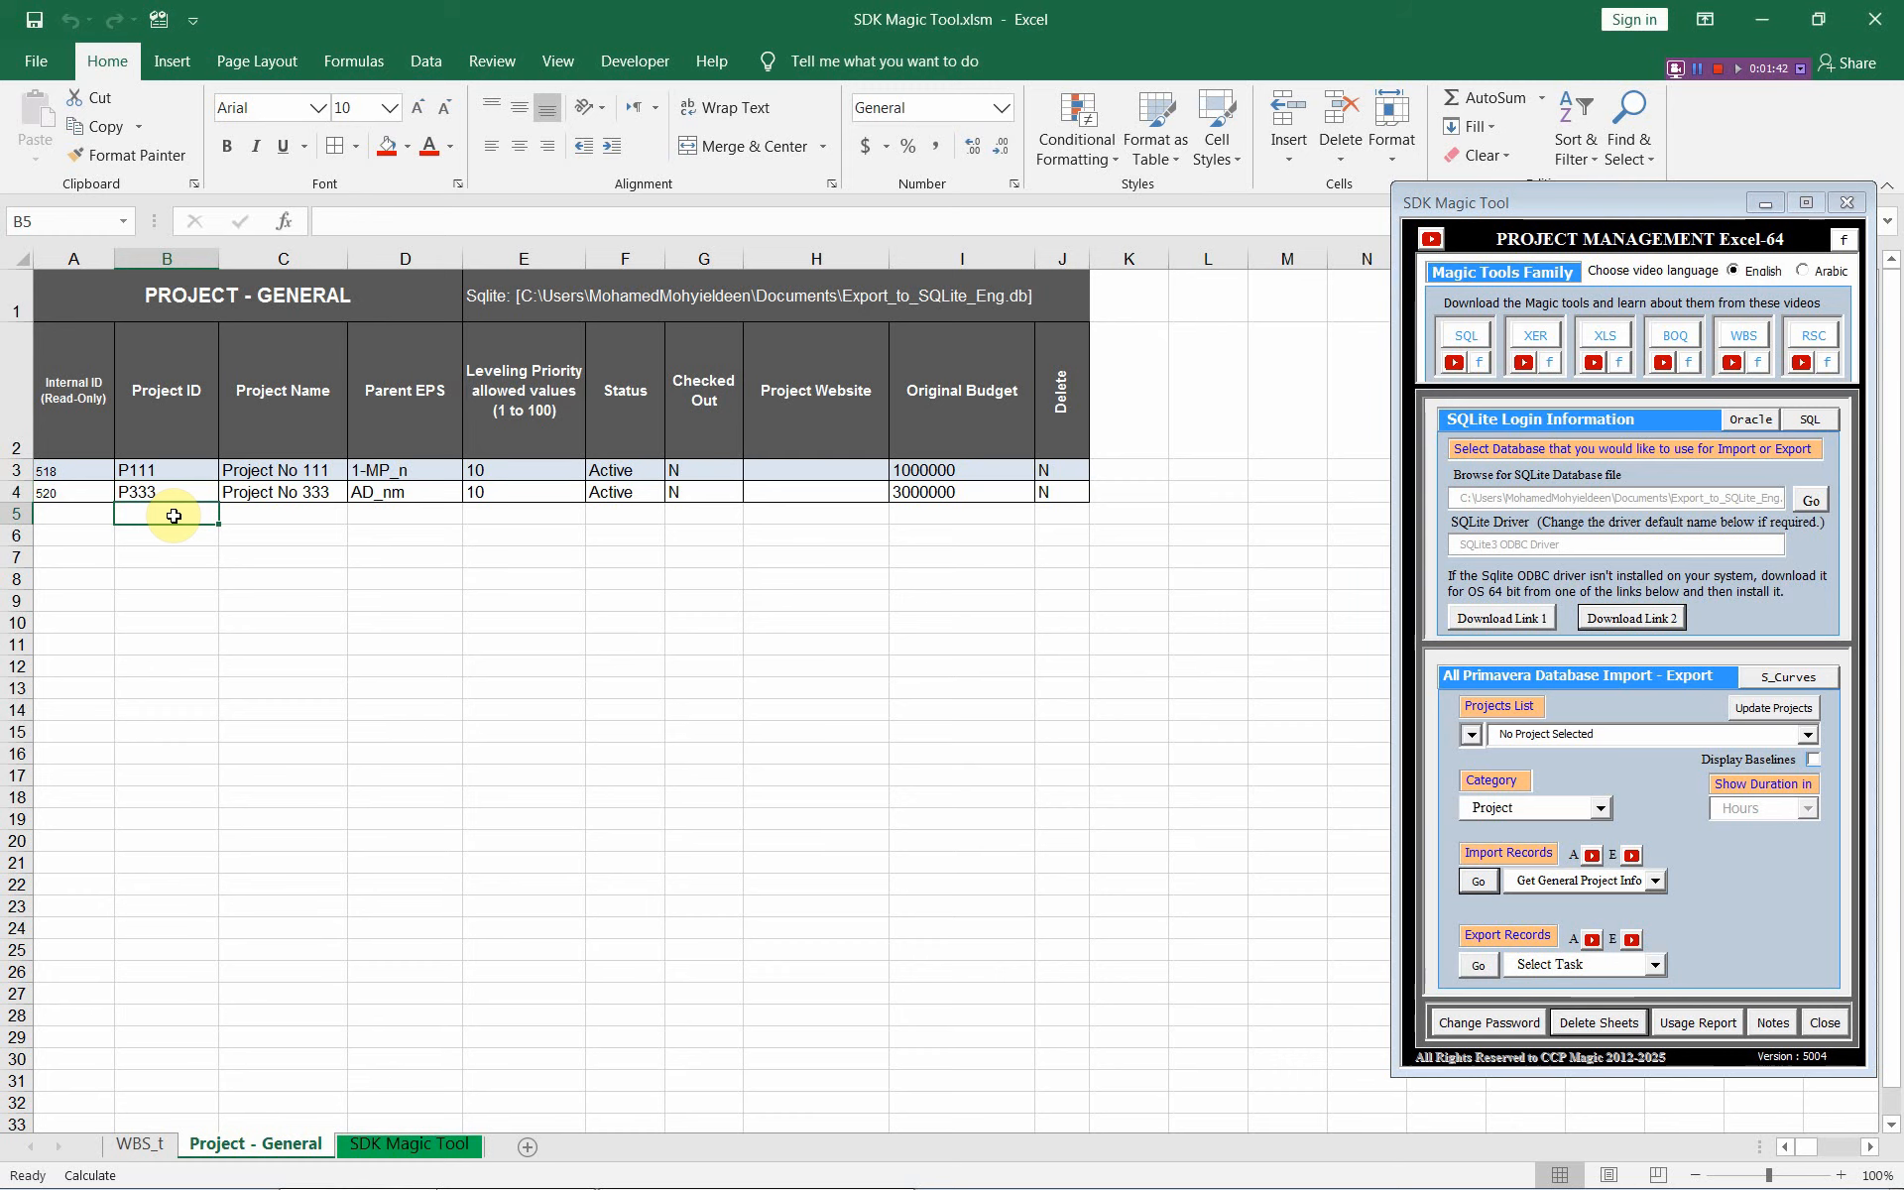
pyautogui.write('P222')
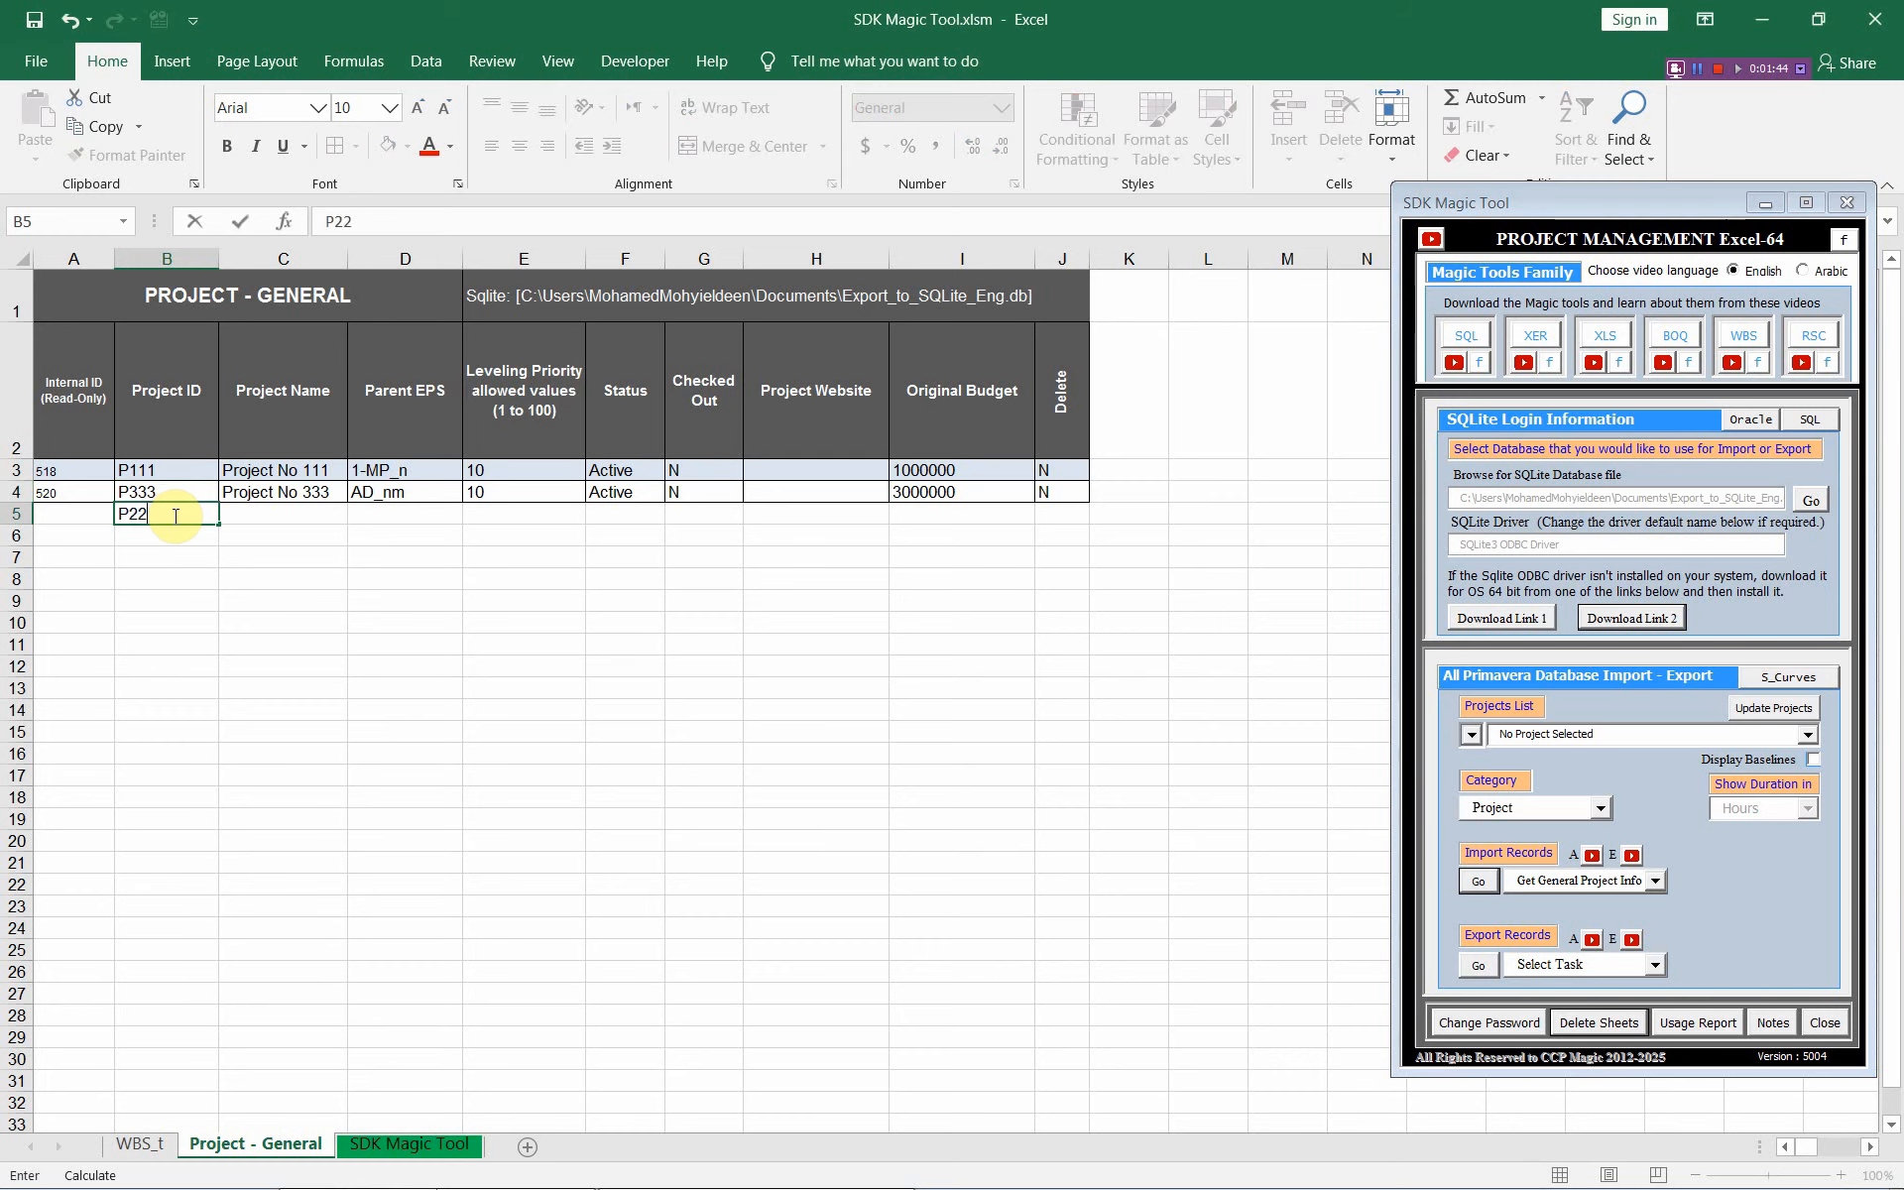
pyautogui.click(335, 494)
pyautogui.moveTo(350, 502); pyautogui.dragTo(288, 514)
pyautogui.click(307, 511)
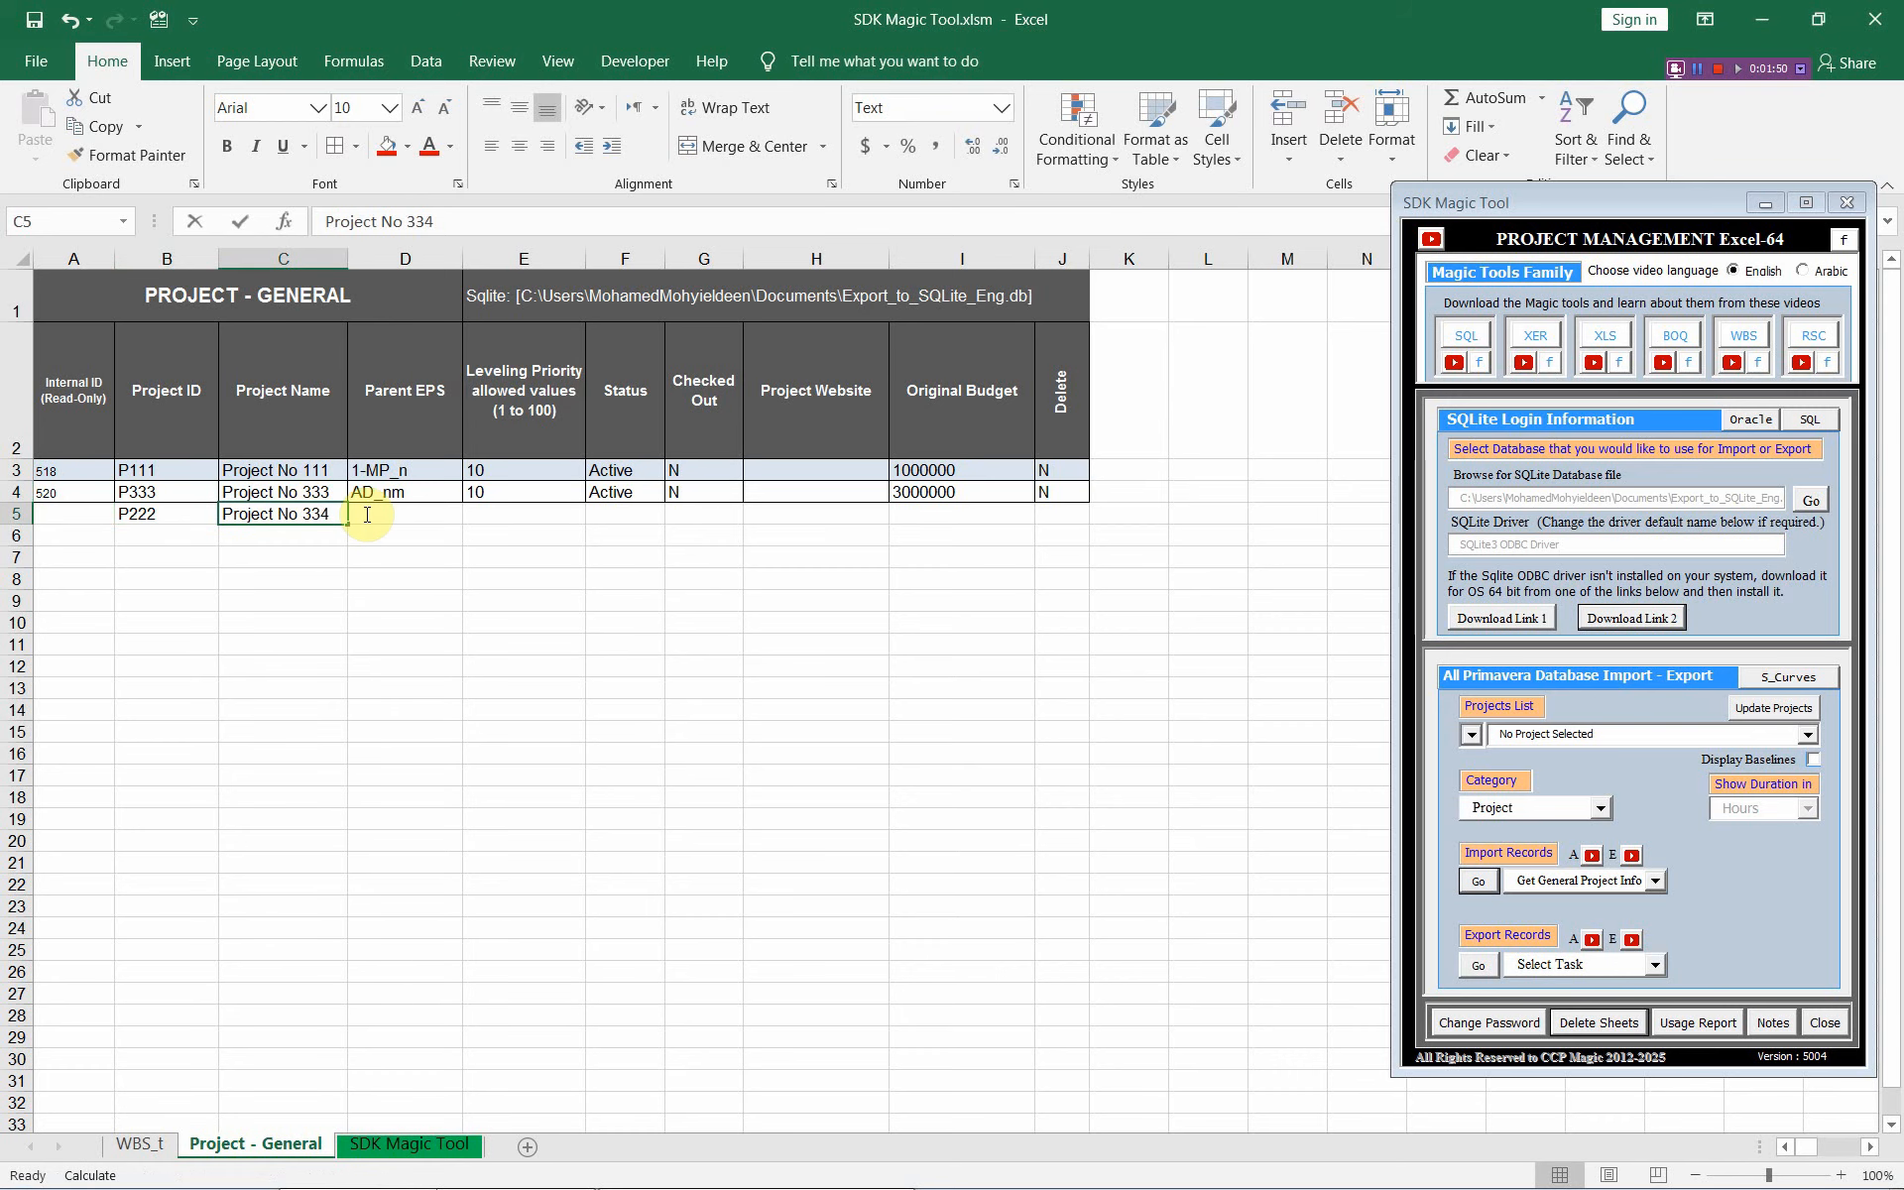
pyautogui.doubleClick(314, 513)
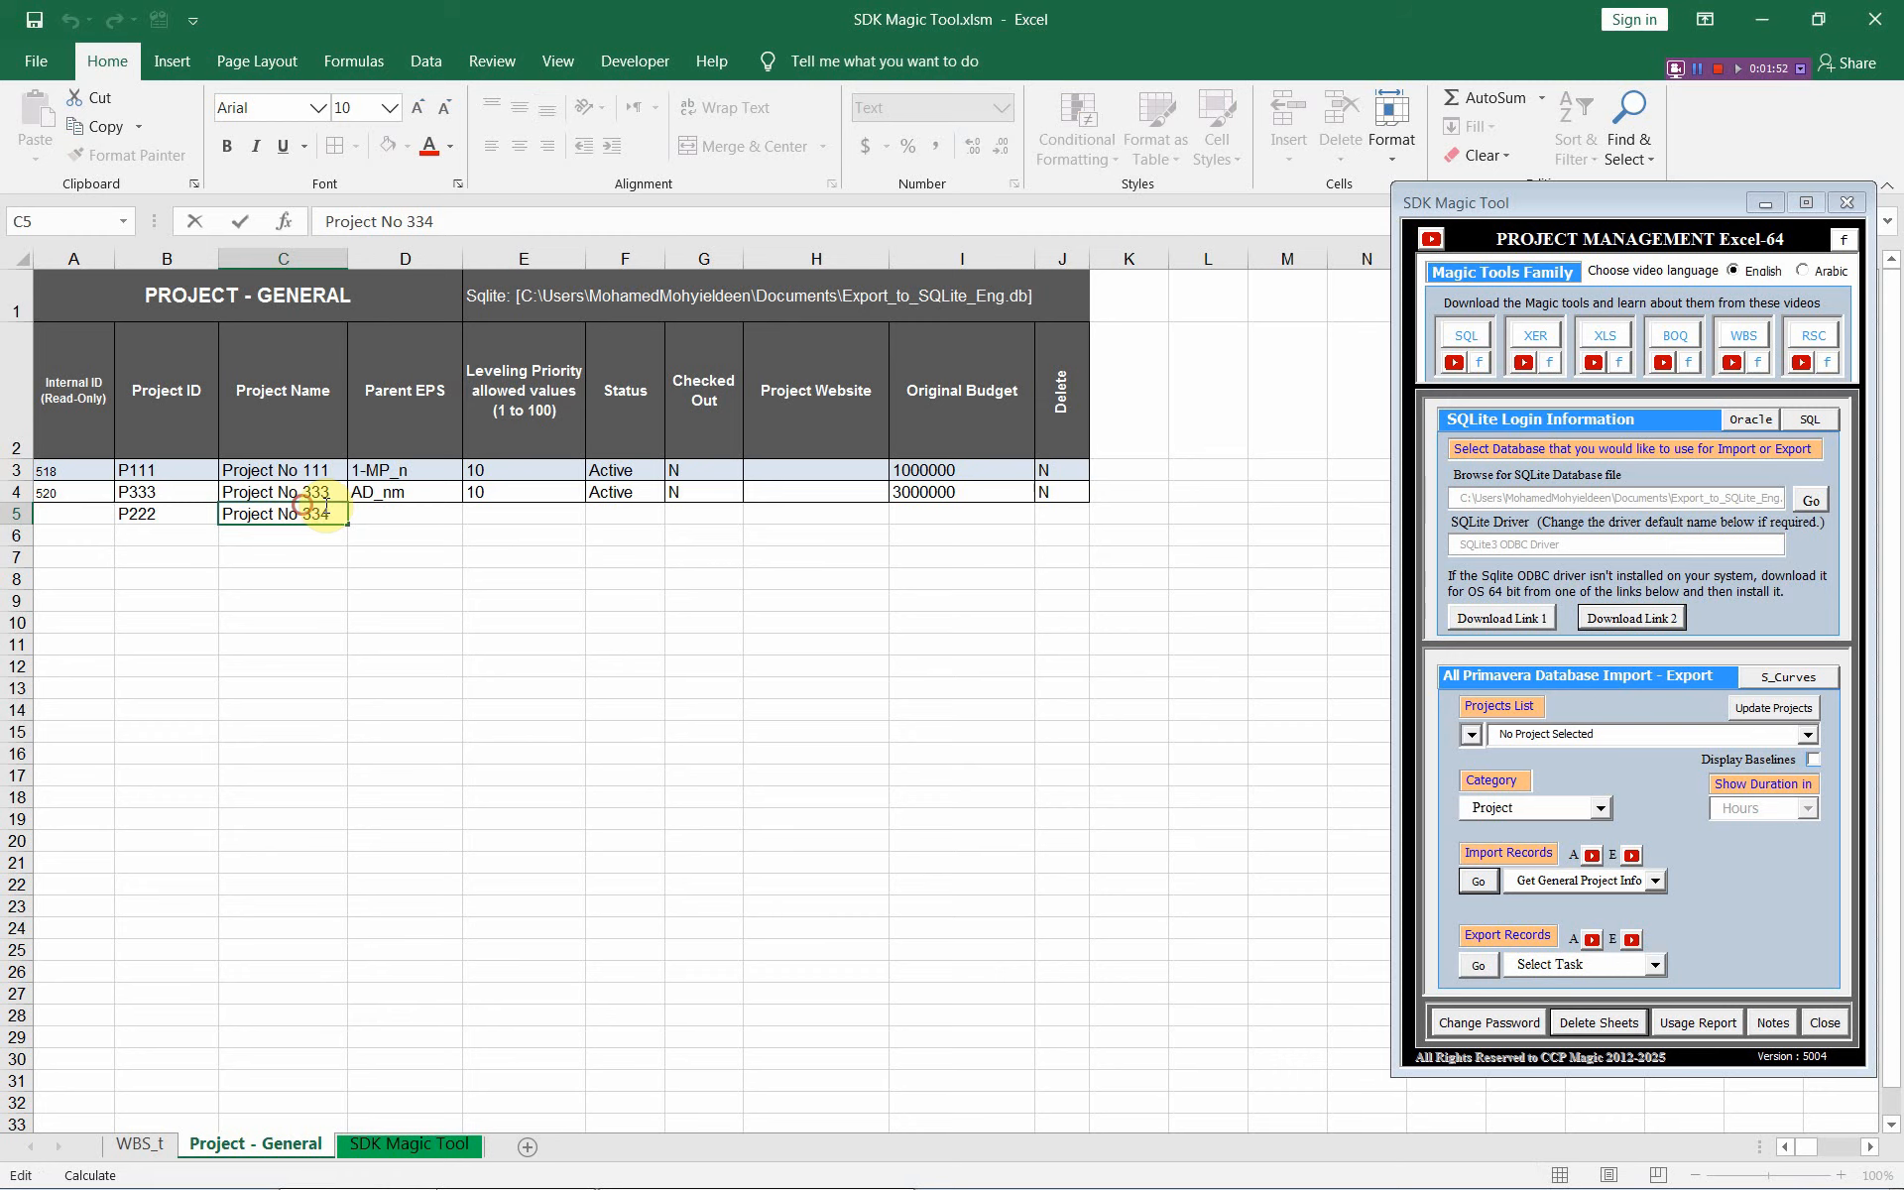
pyautogui.press('BackSpace')
pyautogui.press('BackSpace')
pyautogui.press('BackSpace')
pyautogui.write('22')
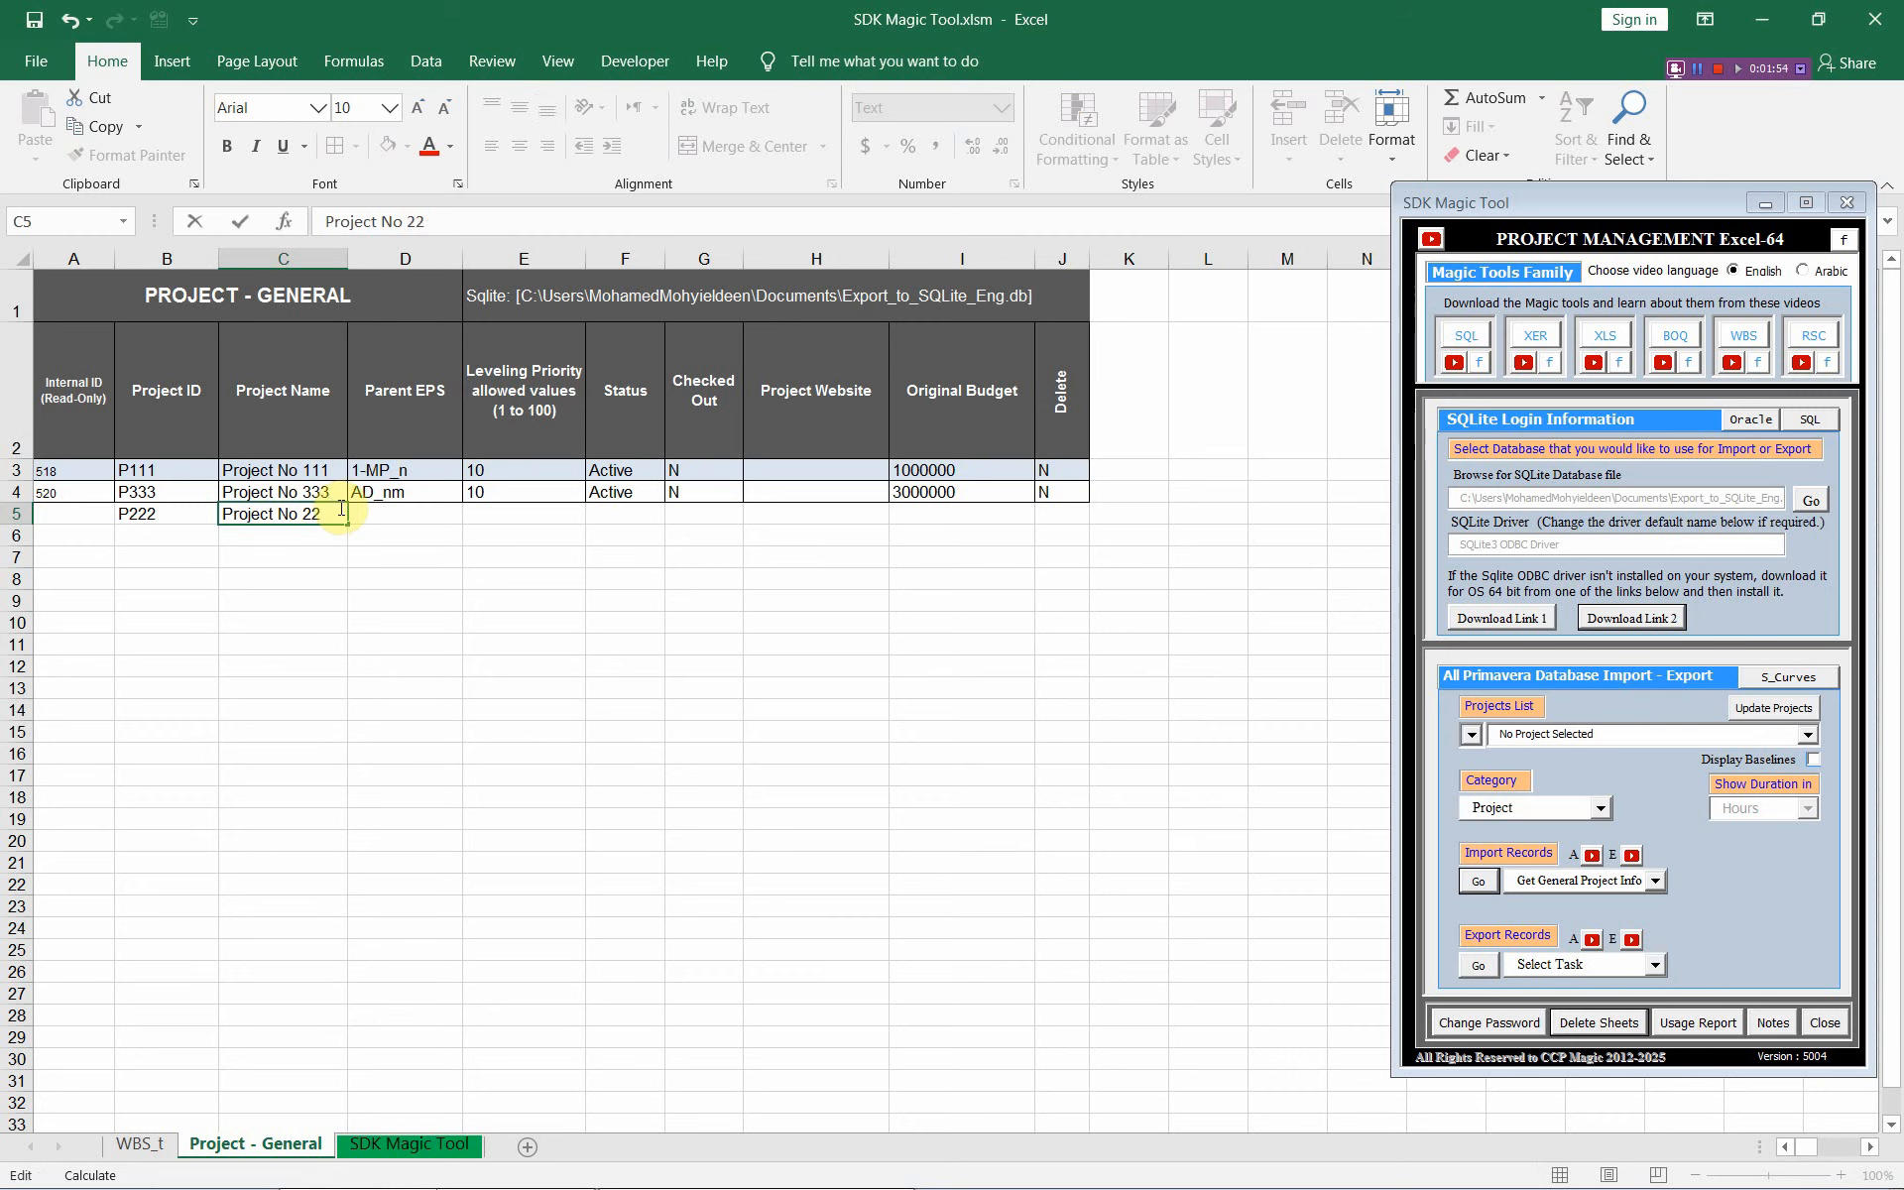
pyautogui.write('2')
# Step: Set the Parent EPS of project P222 to ED_nm and its leveling priority to 10
pyautogui.click(405, 511)
pyautogui.click(471, 517)
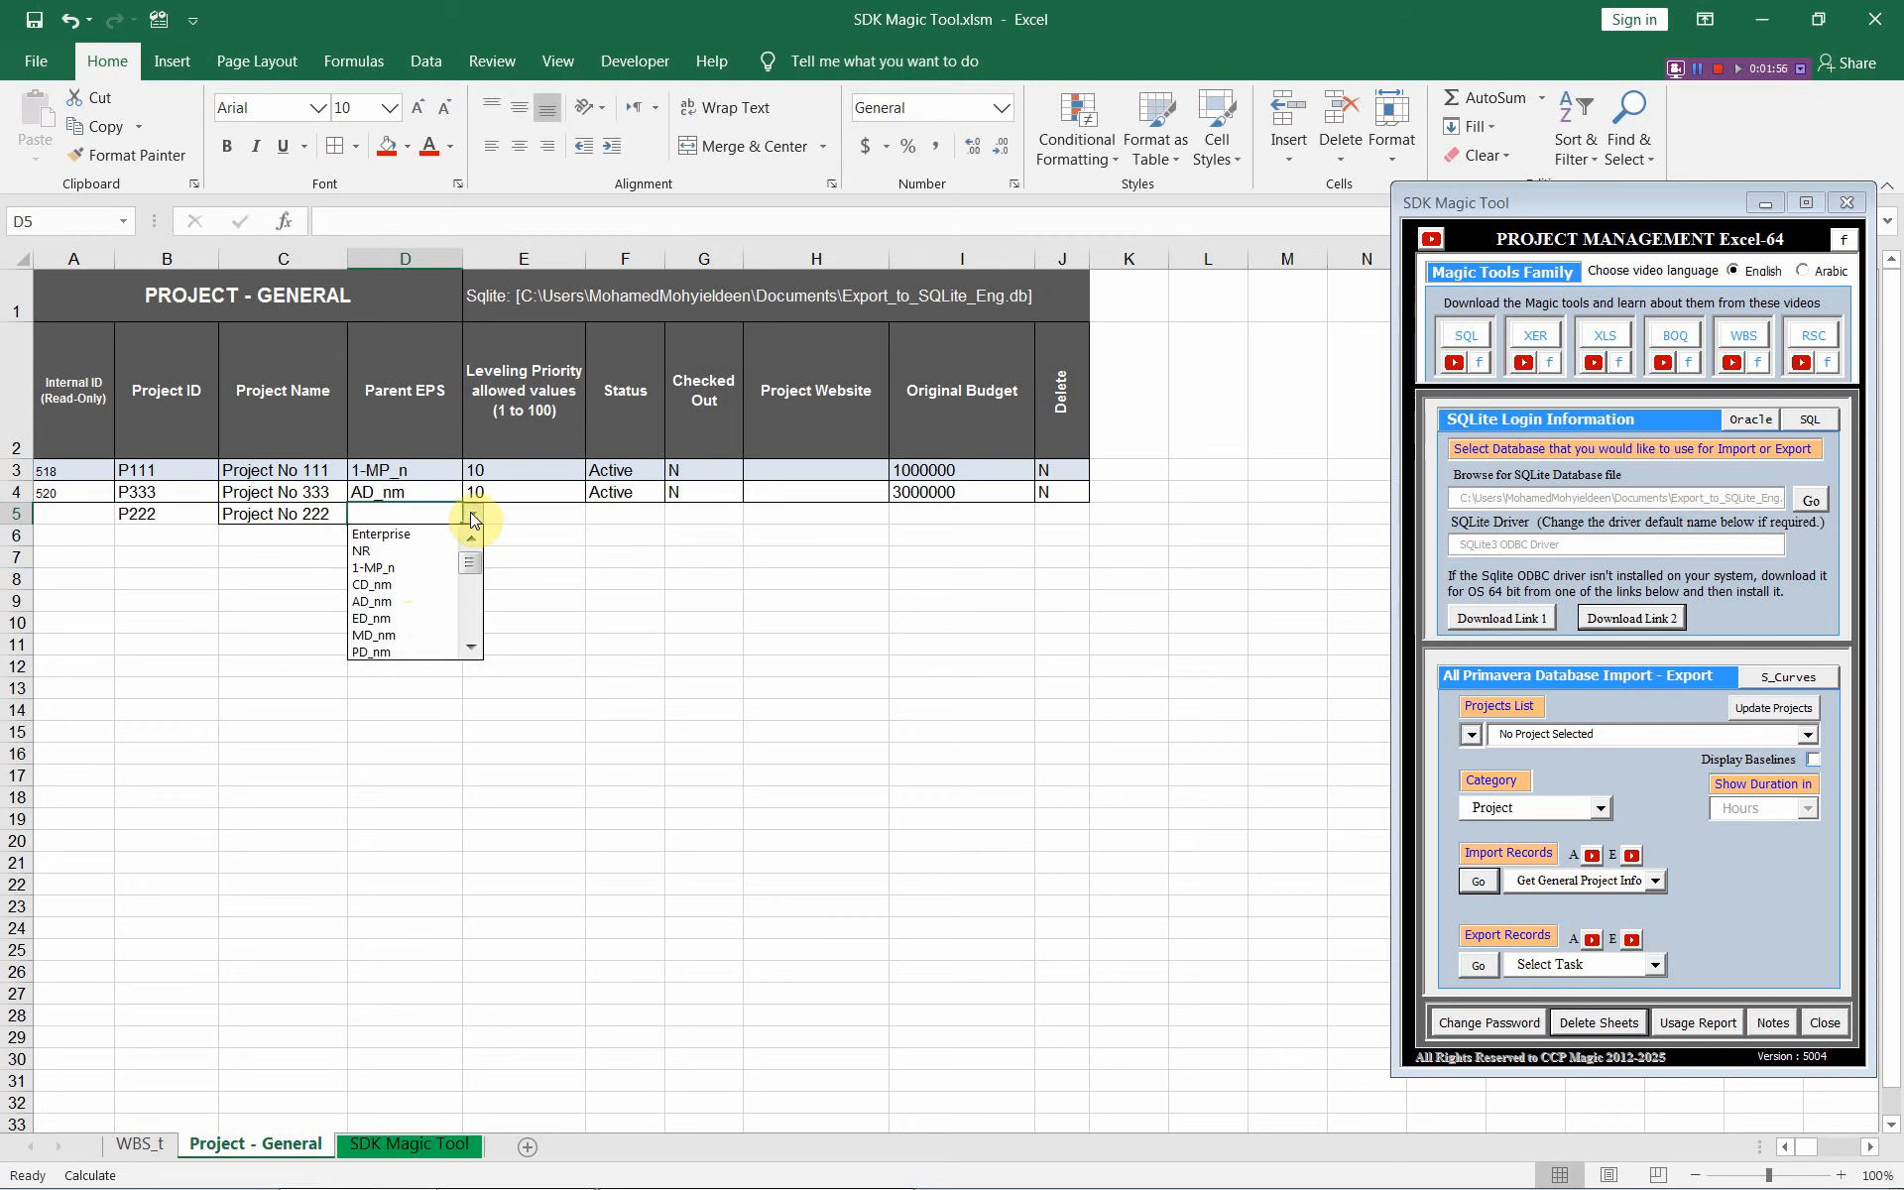
pyautogui.click(412, 623)
pyautogui.click(556, 514)
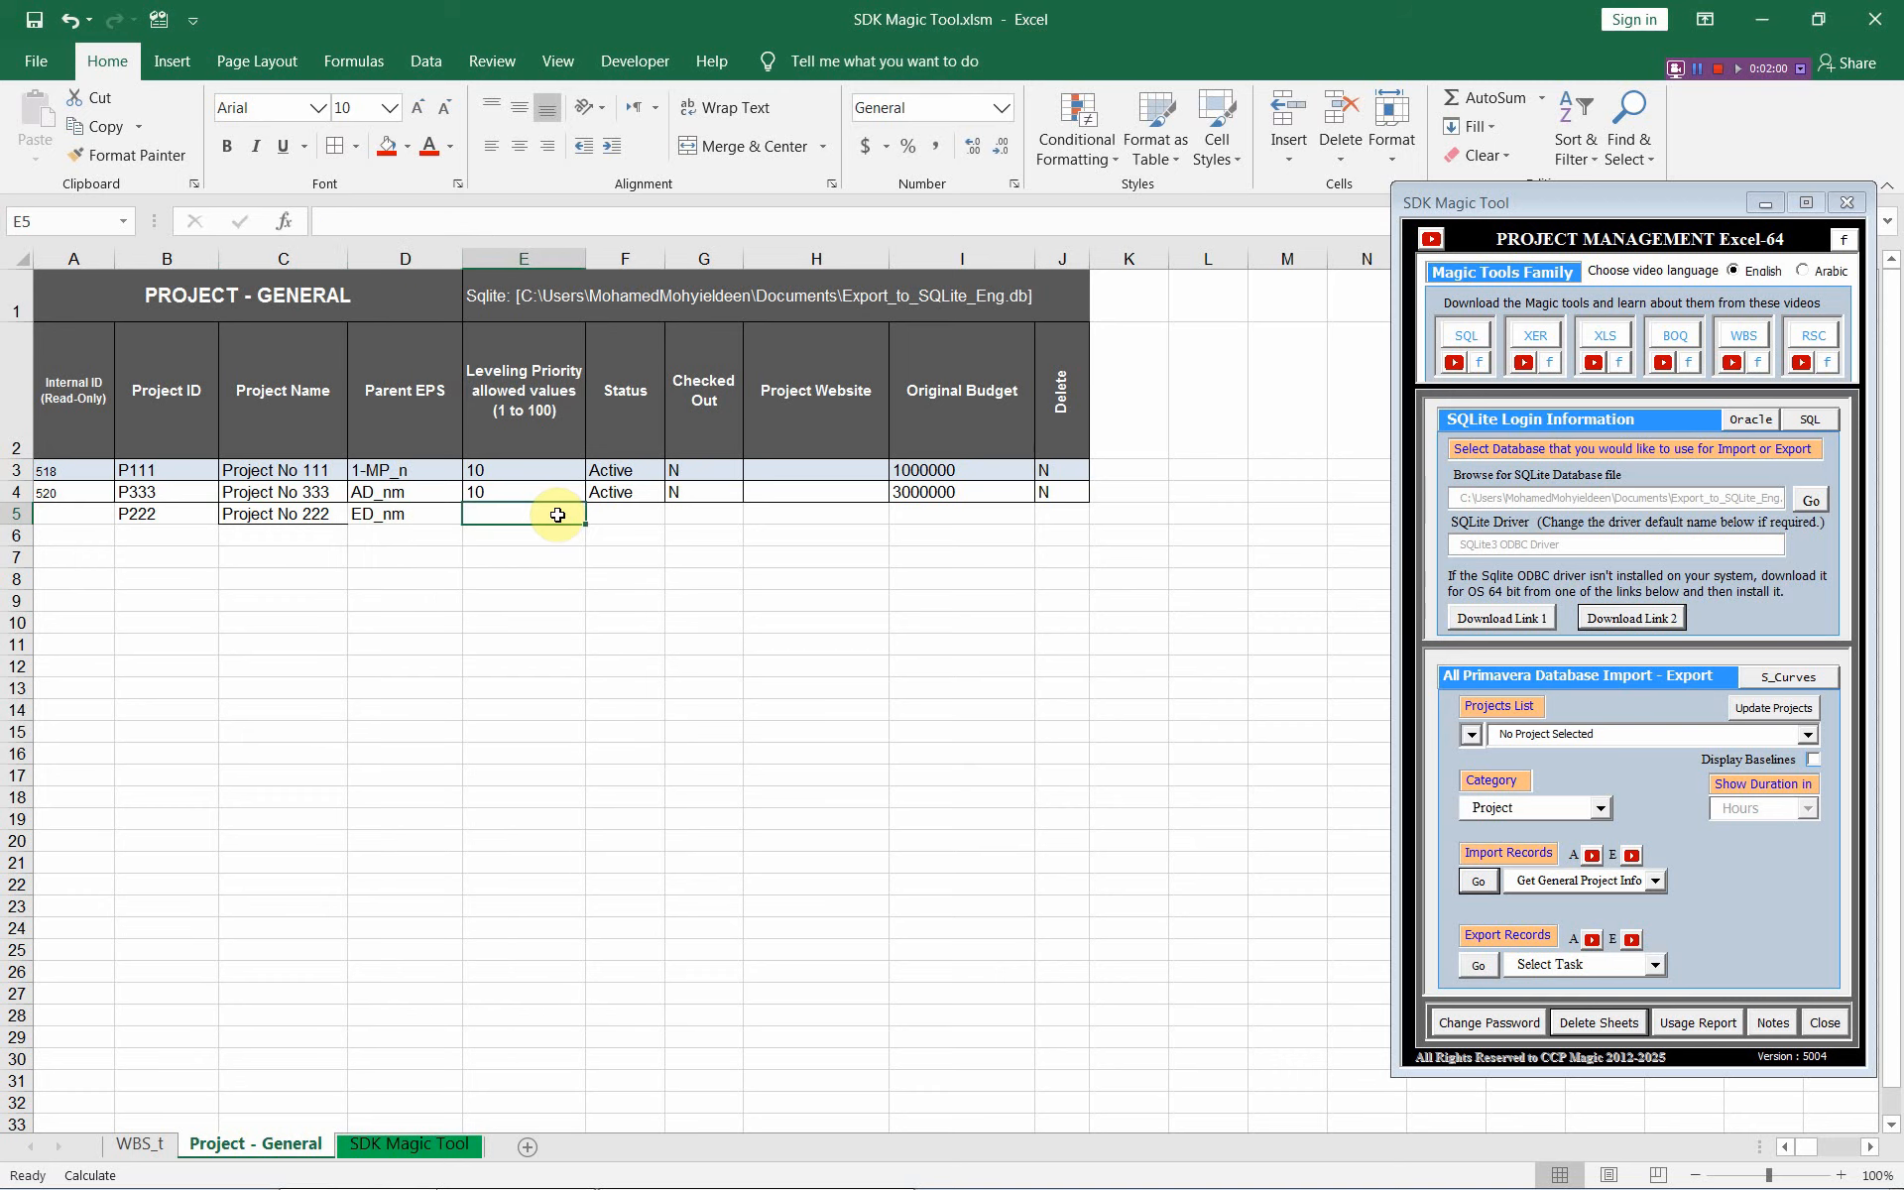
pyautogui.write('10')
# Step: Set the Status of project P222 to Active and Checked Out to N
pyautogui.click(645, 513)
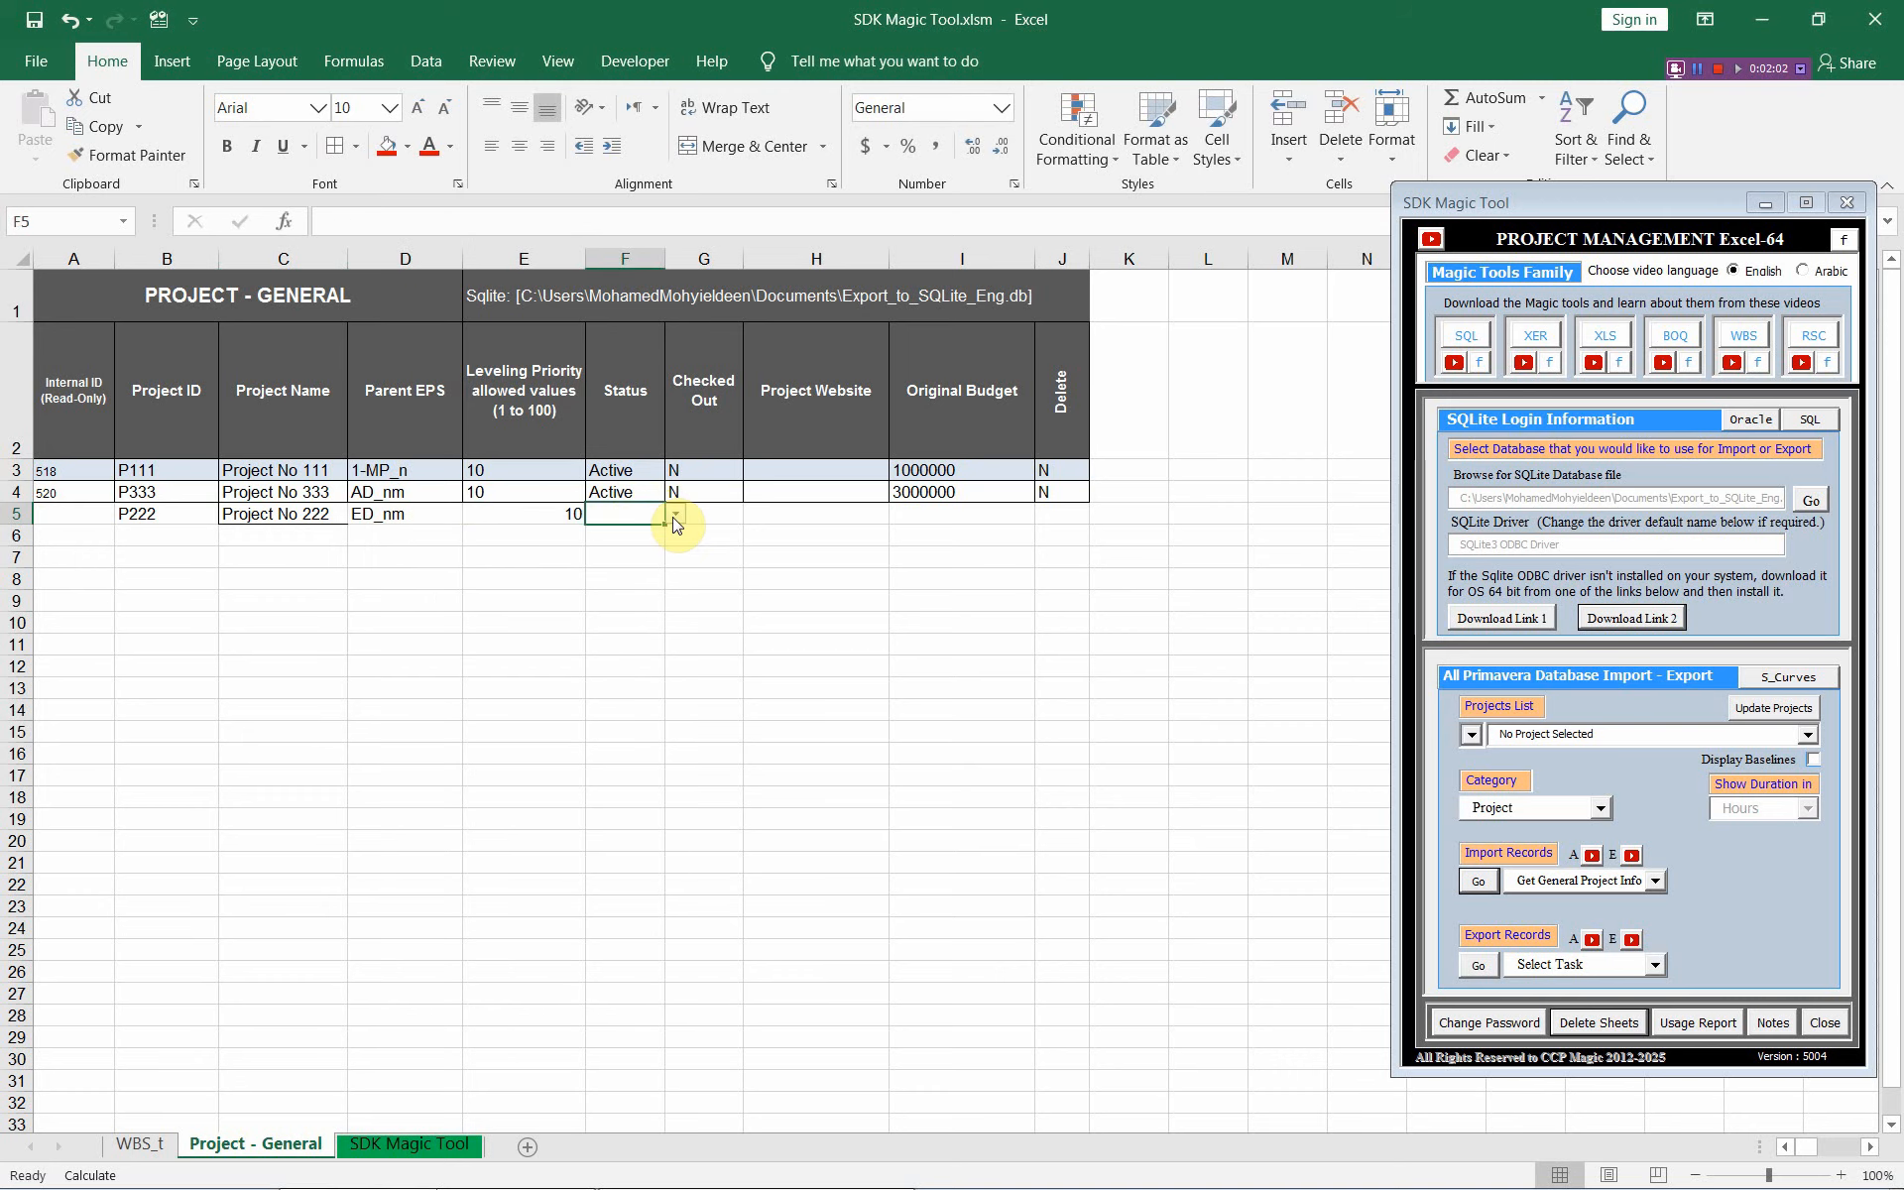
pyautogui.click(675, 513)
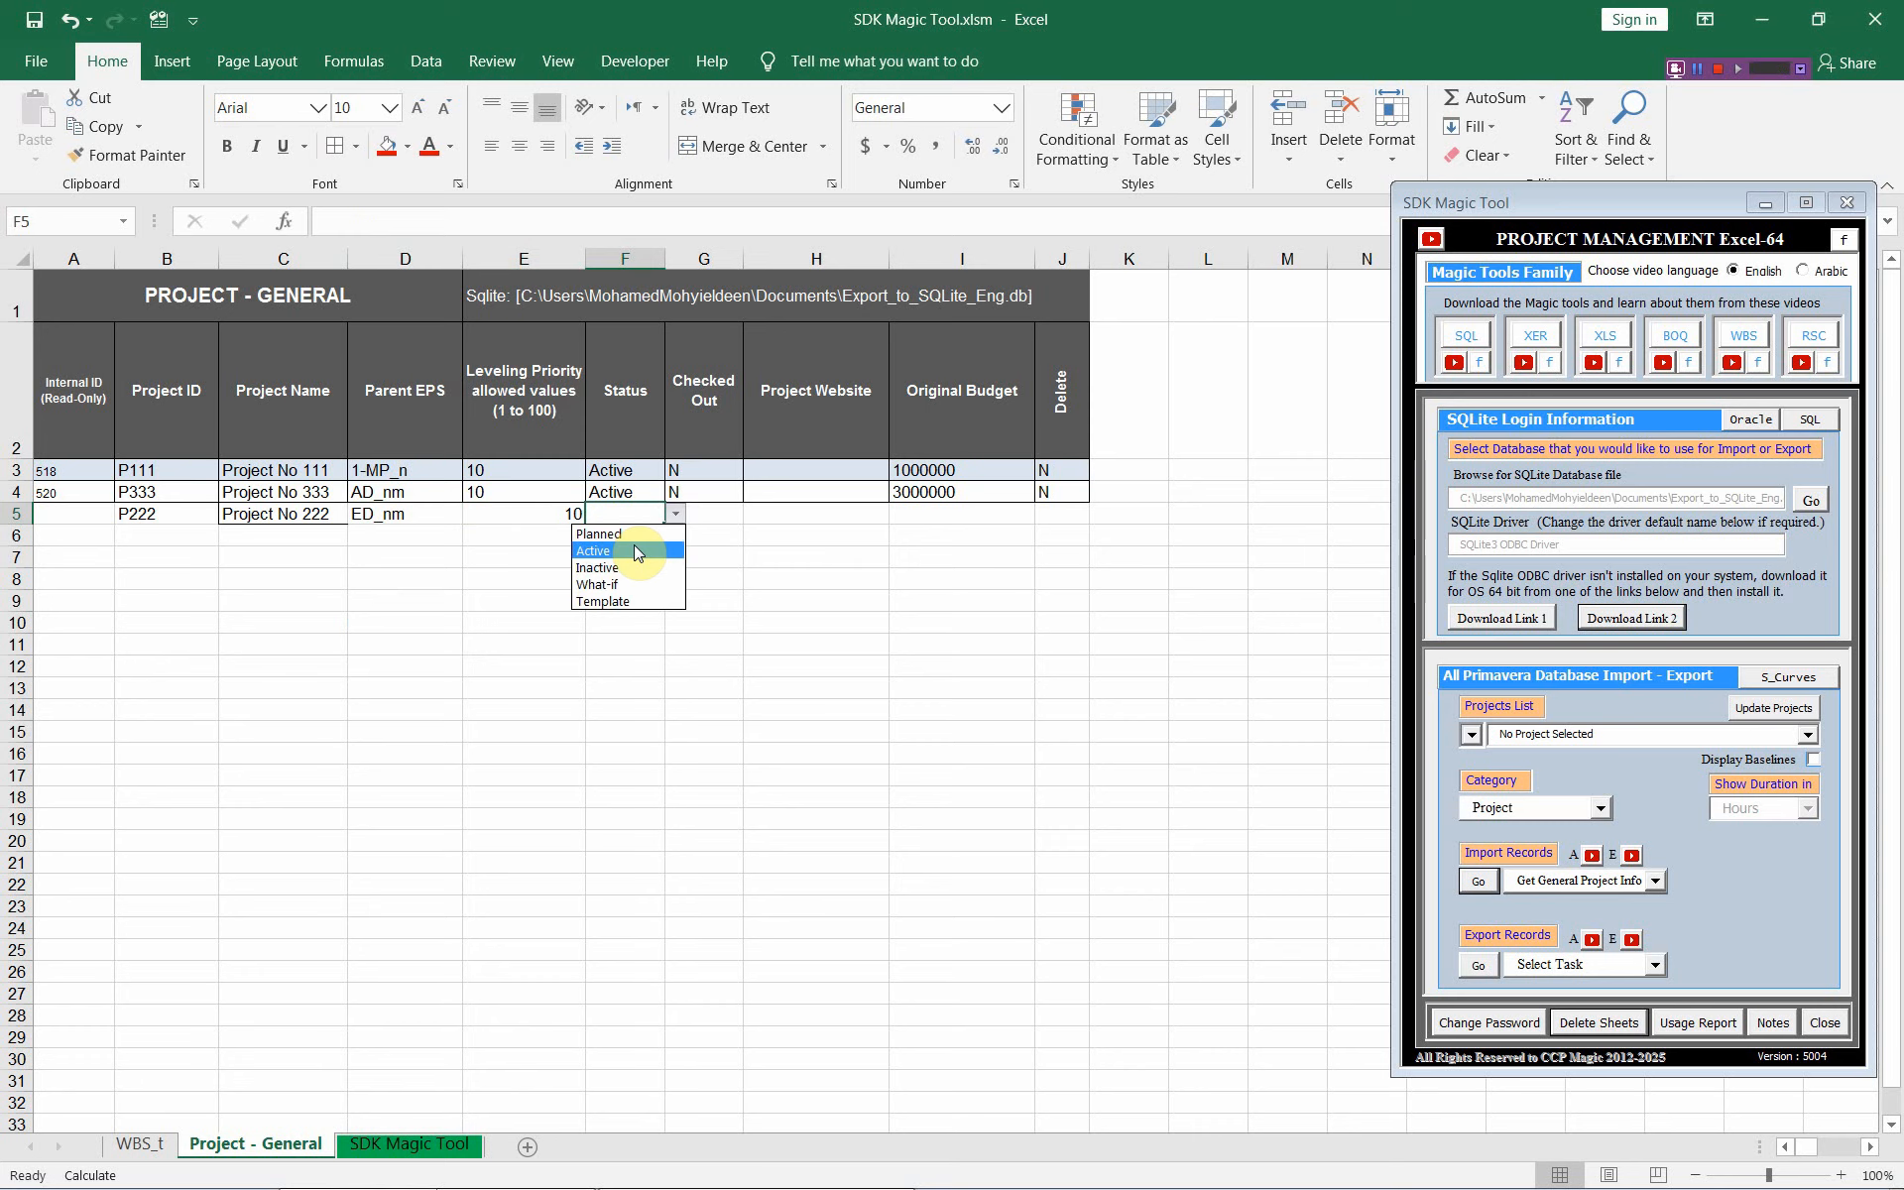
pyautogui.click(633, 550)
pyautogui.click(736, 518)
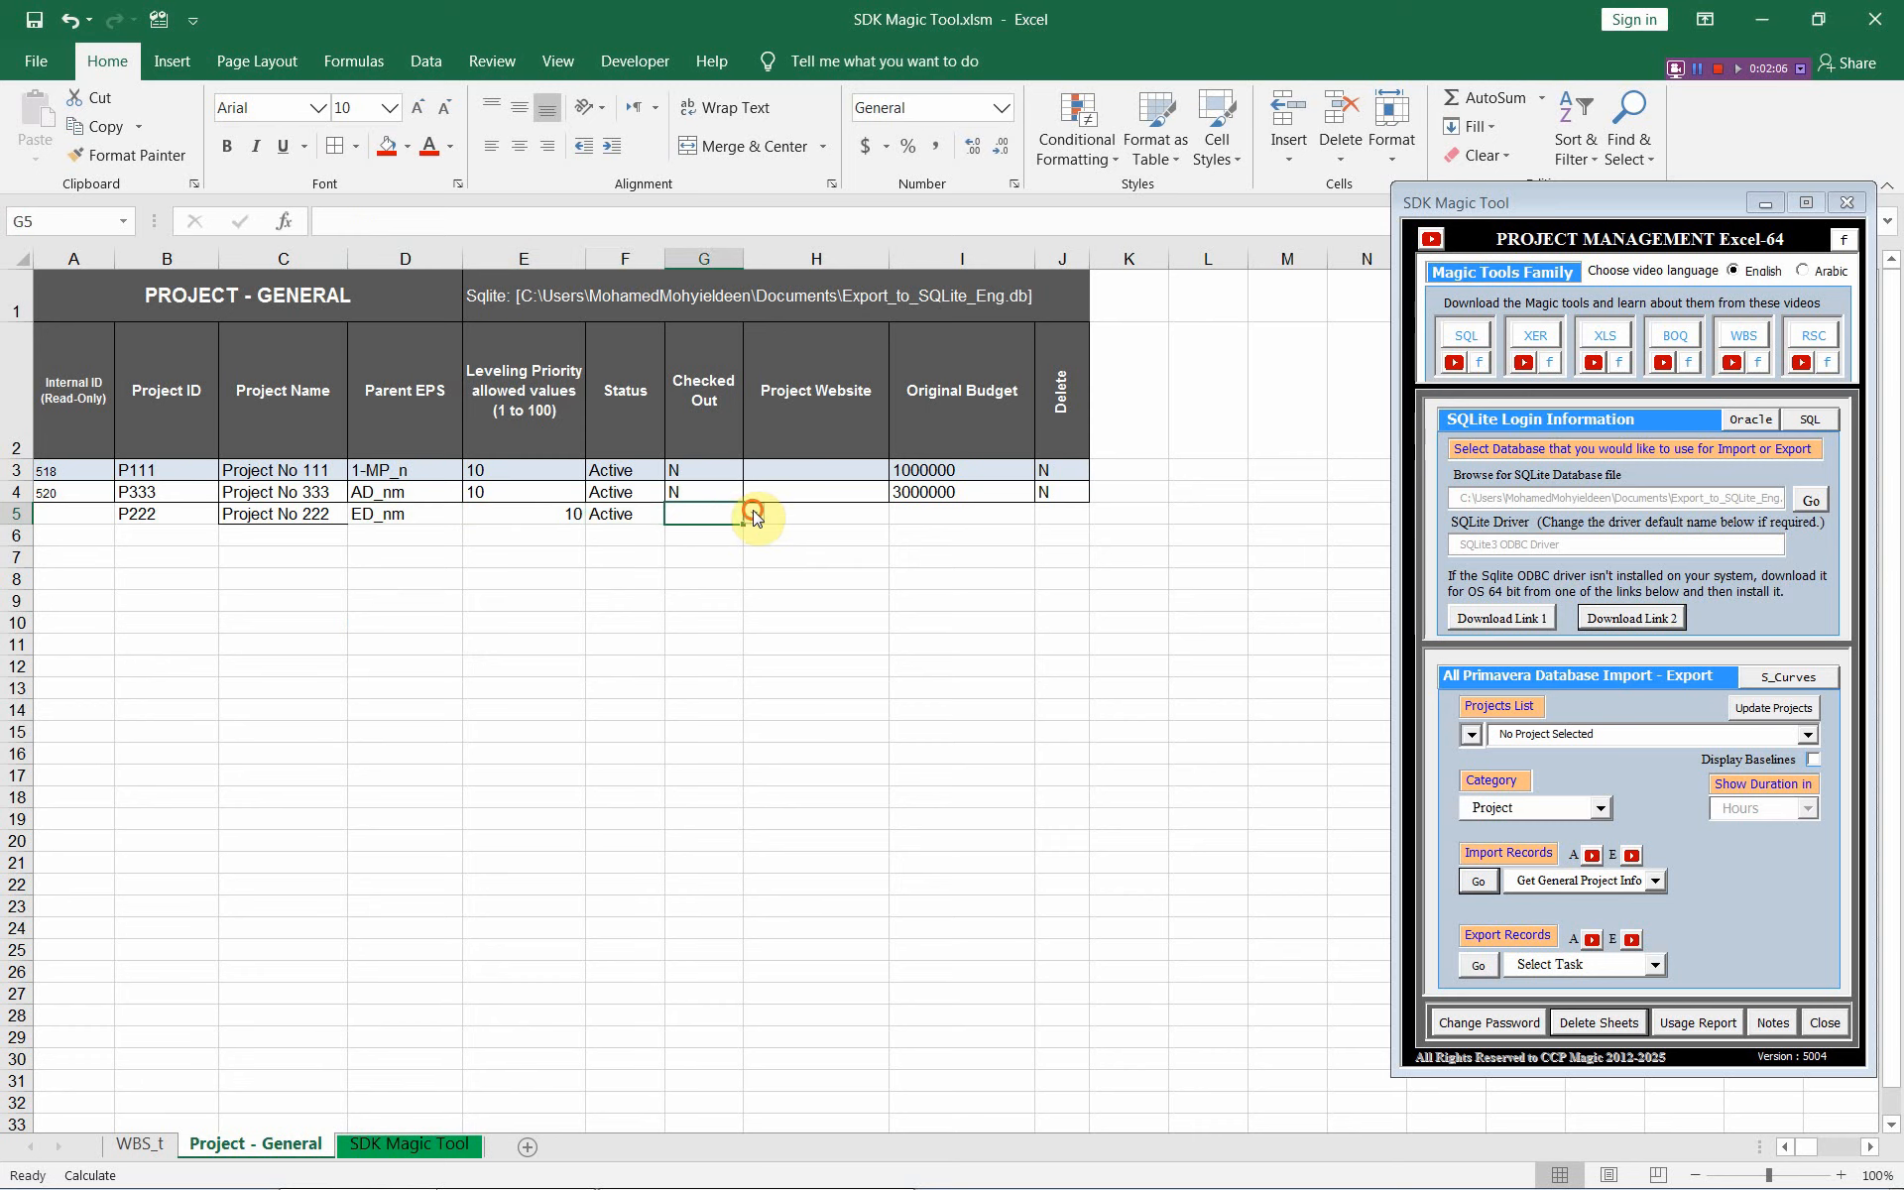
pyautogui.click(754, 514)
pyautogui.click(707, 552)
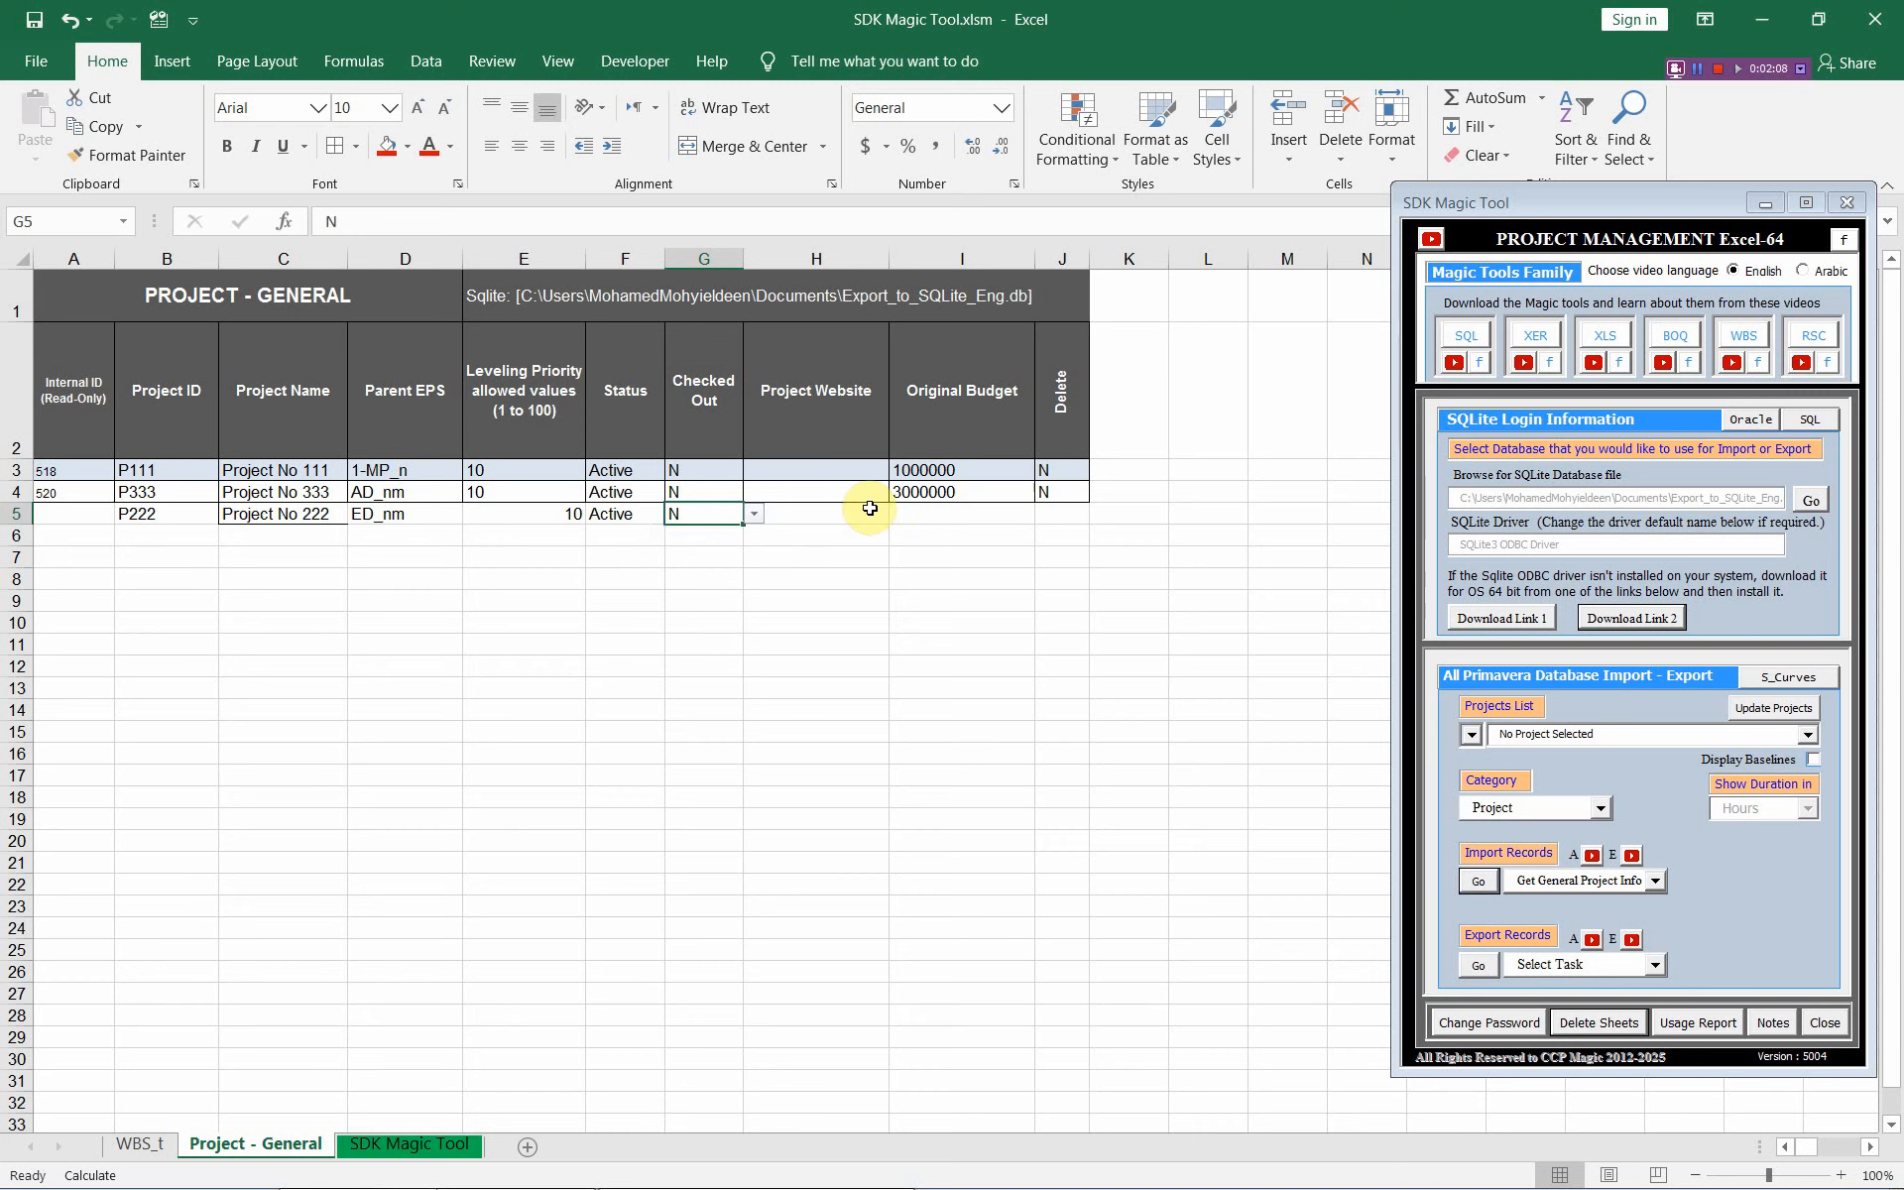
# Step: Enter 2000000 as the Original Budget of project P222
pyautogui.click(968, 513)
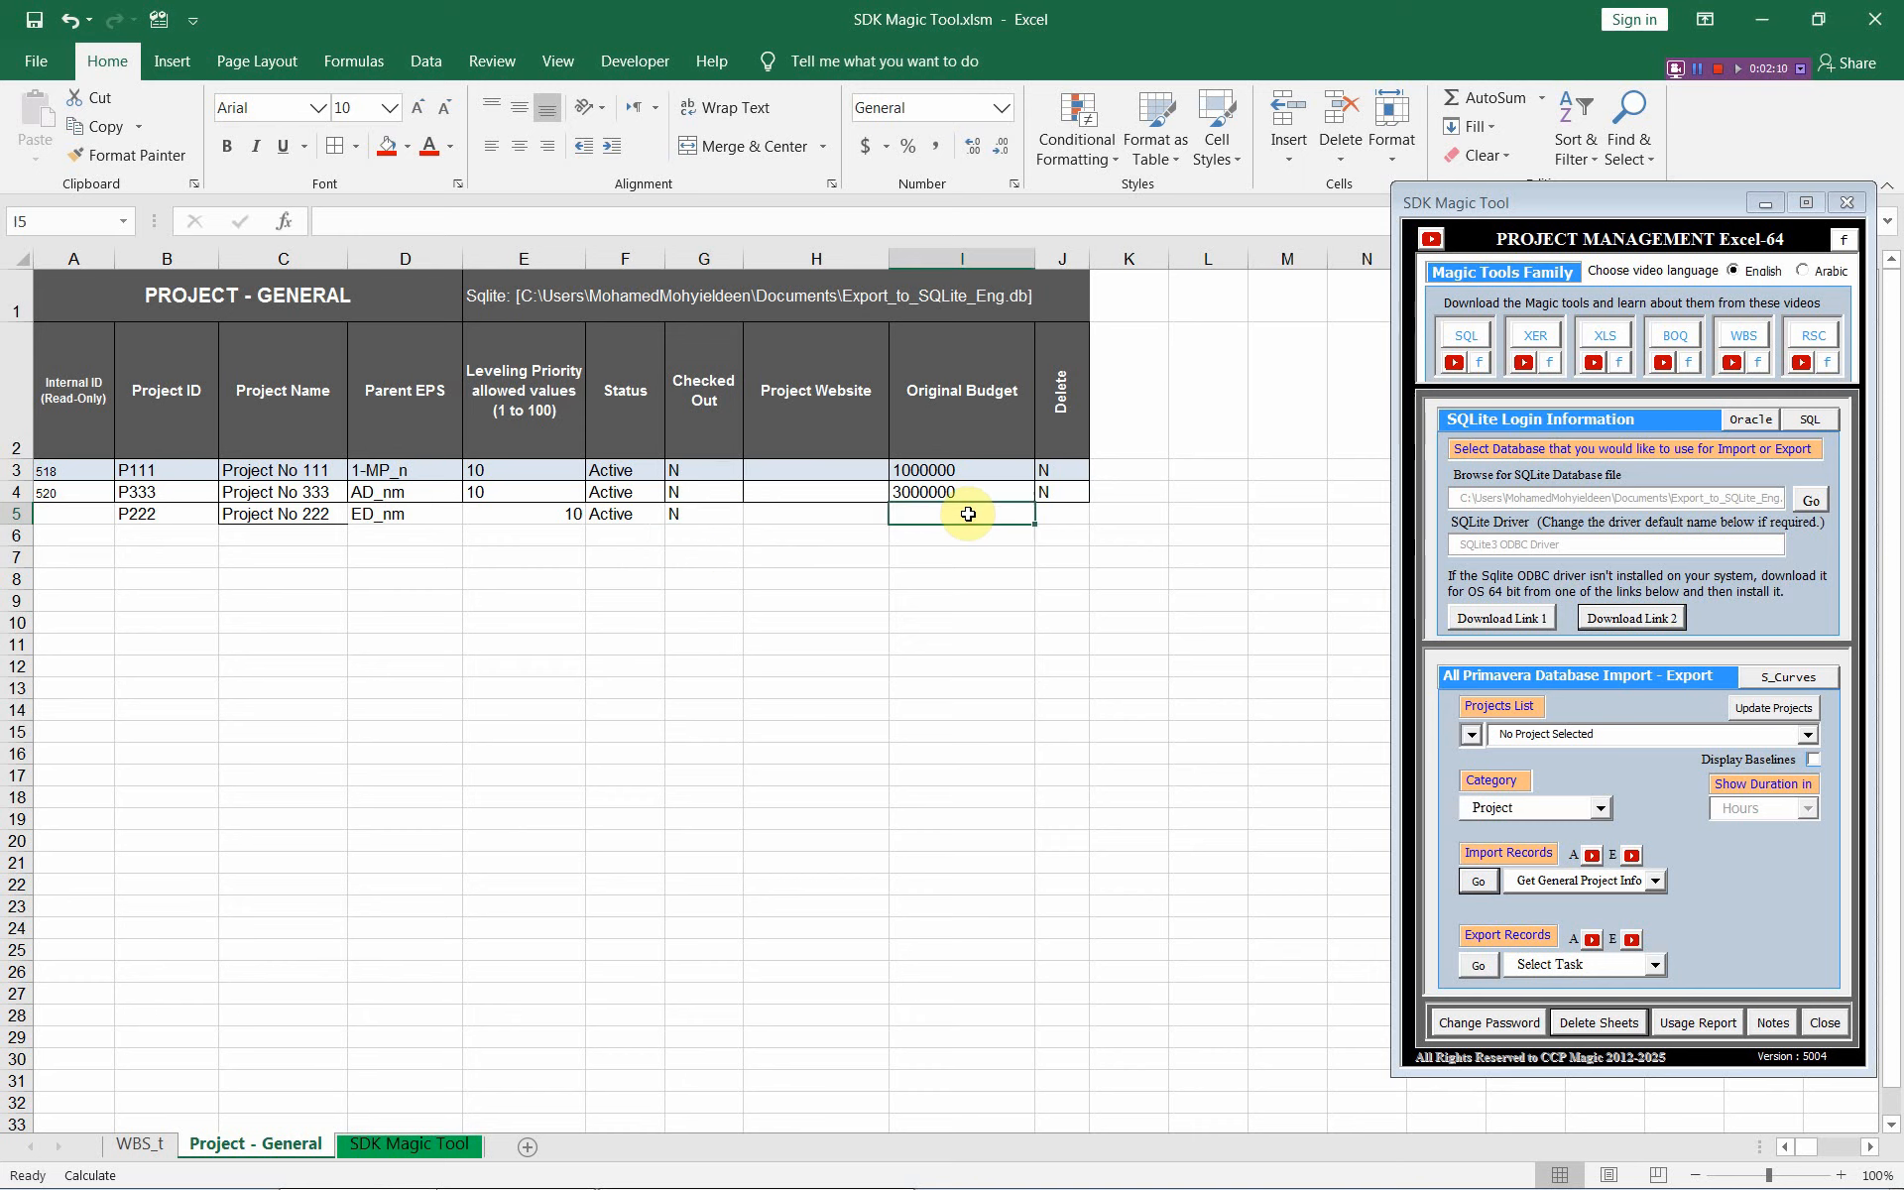
pyautogui.write('200')
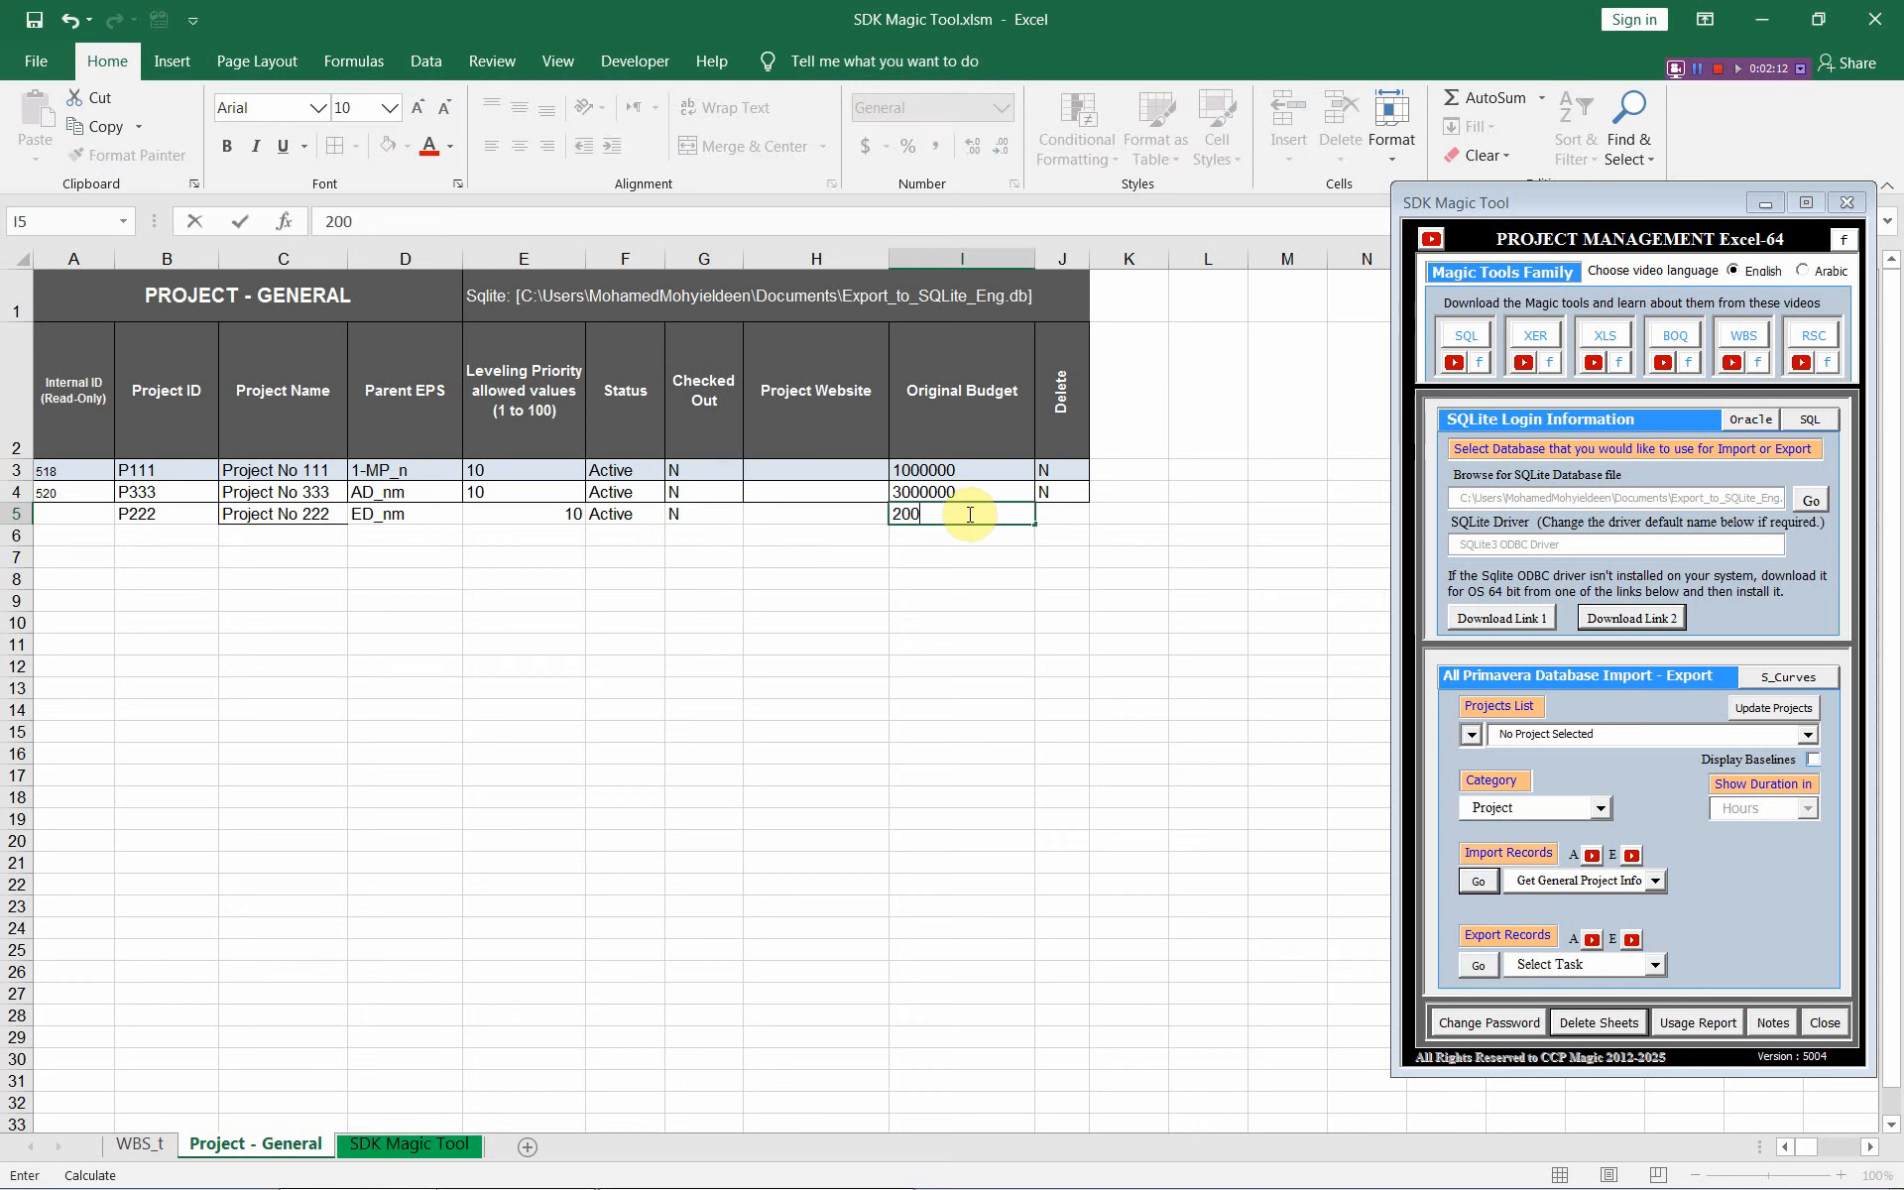
pyautogui.write('0000')
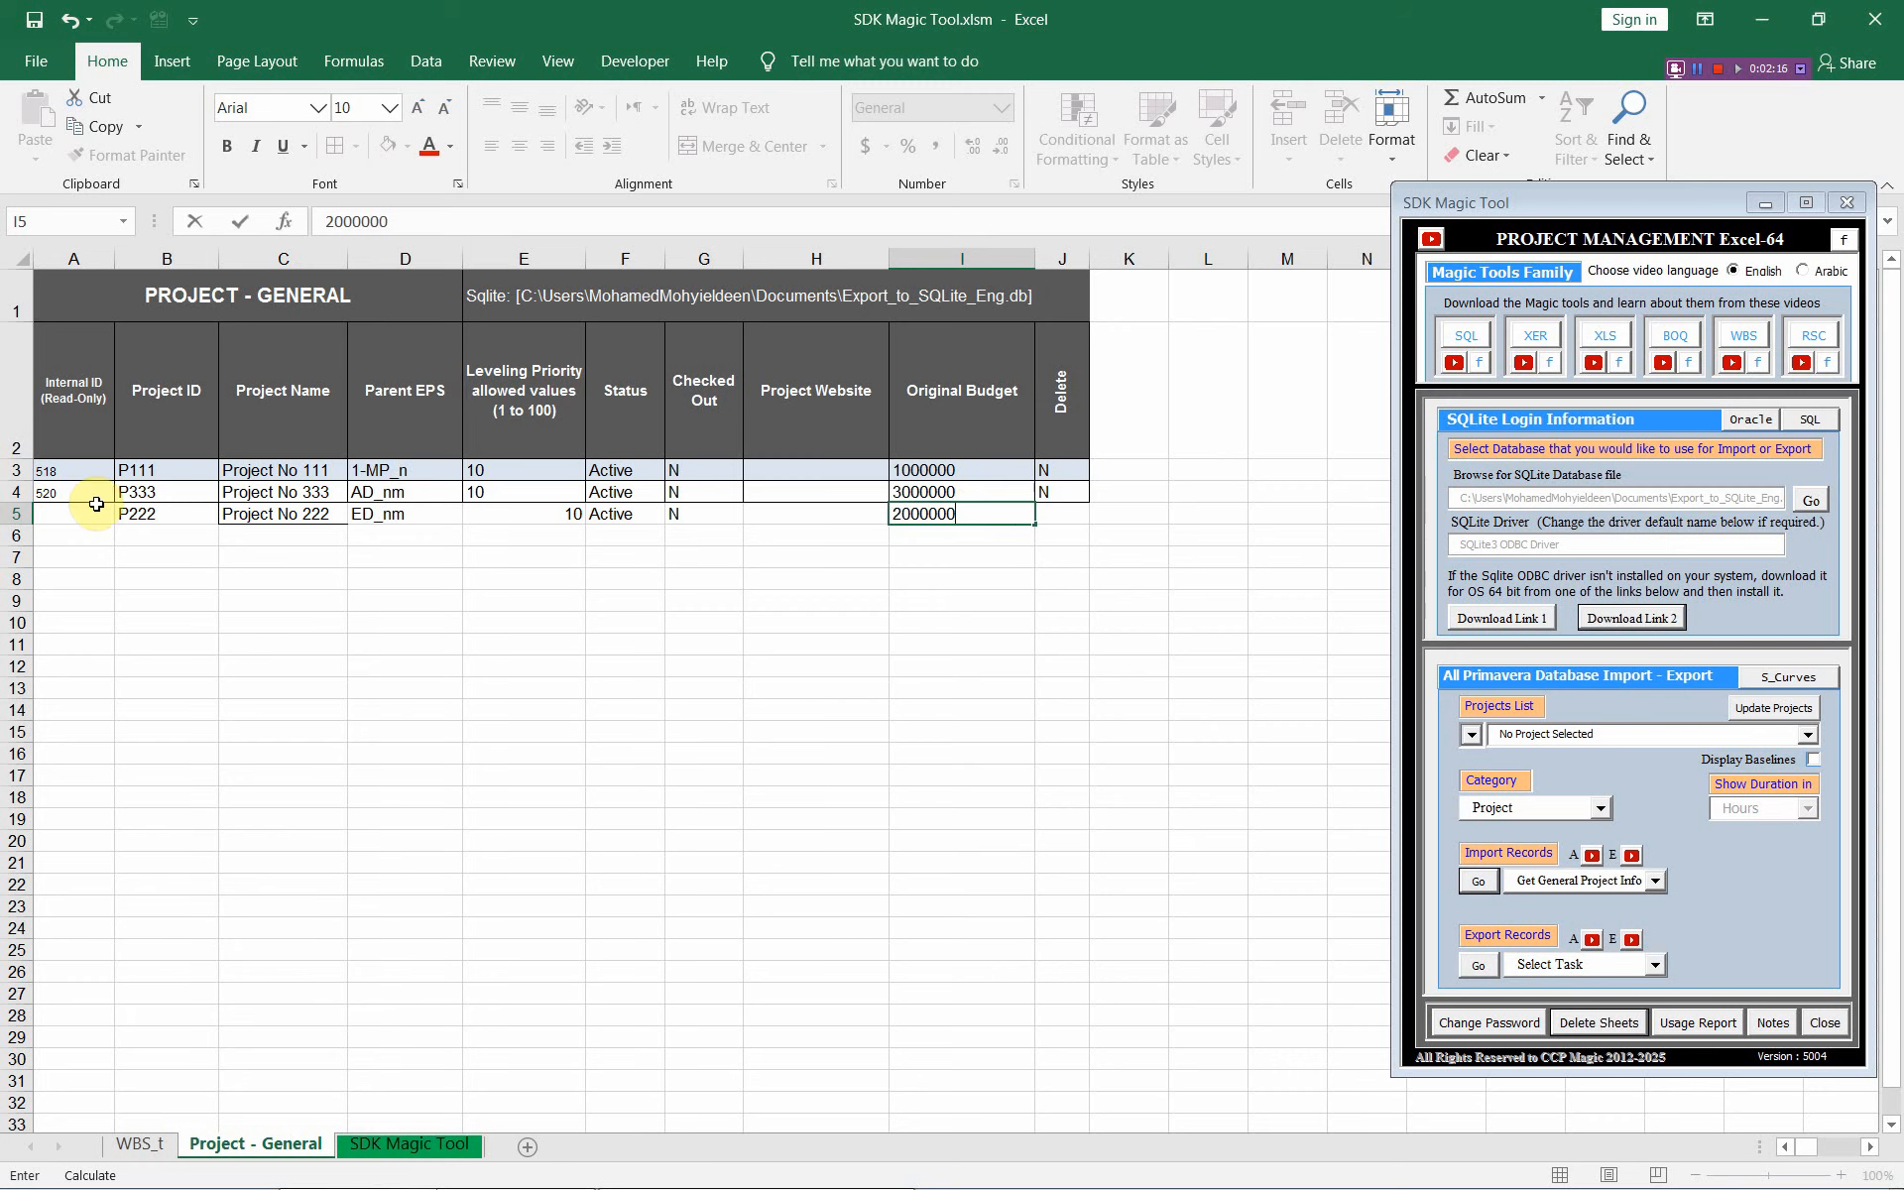
pyautogui.click(97, 504)
# Step: Export the project table to the database with Set General Project Info and dismiss the summary message
pyautogui.click(1658, 969)
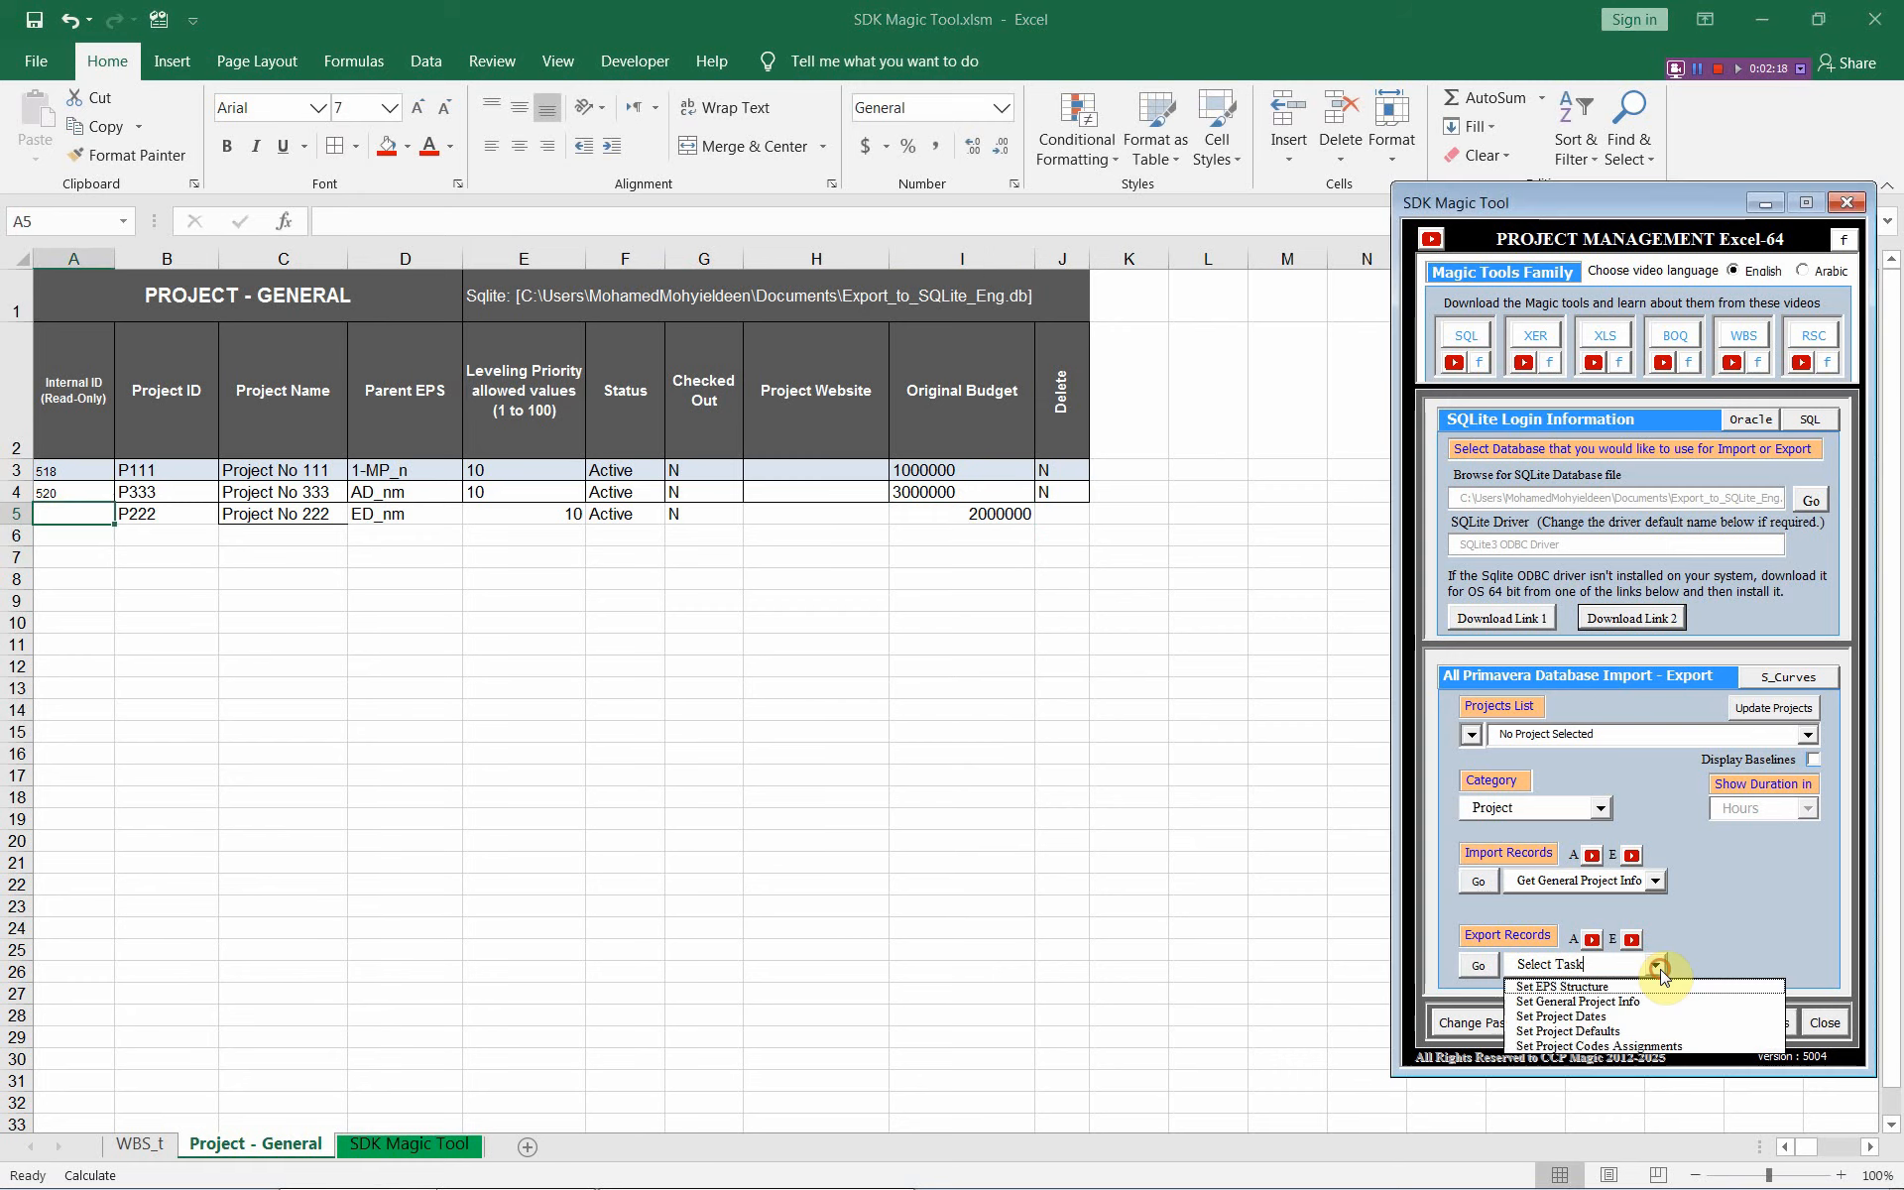
pyautogui.click(1626, 1001)
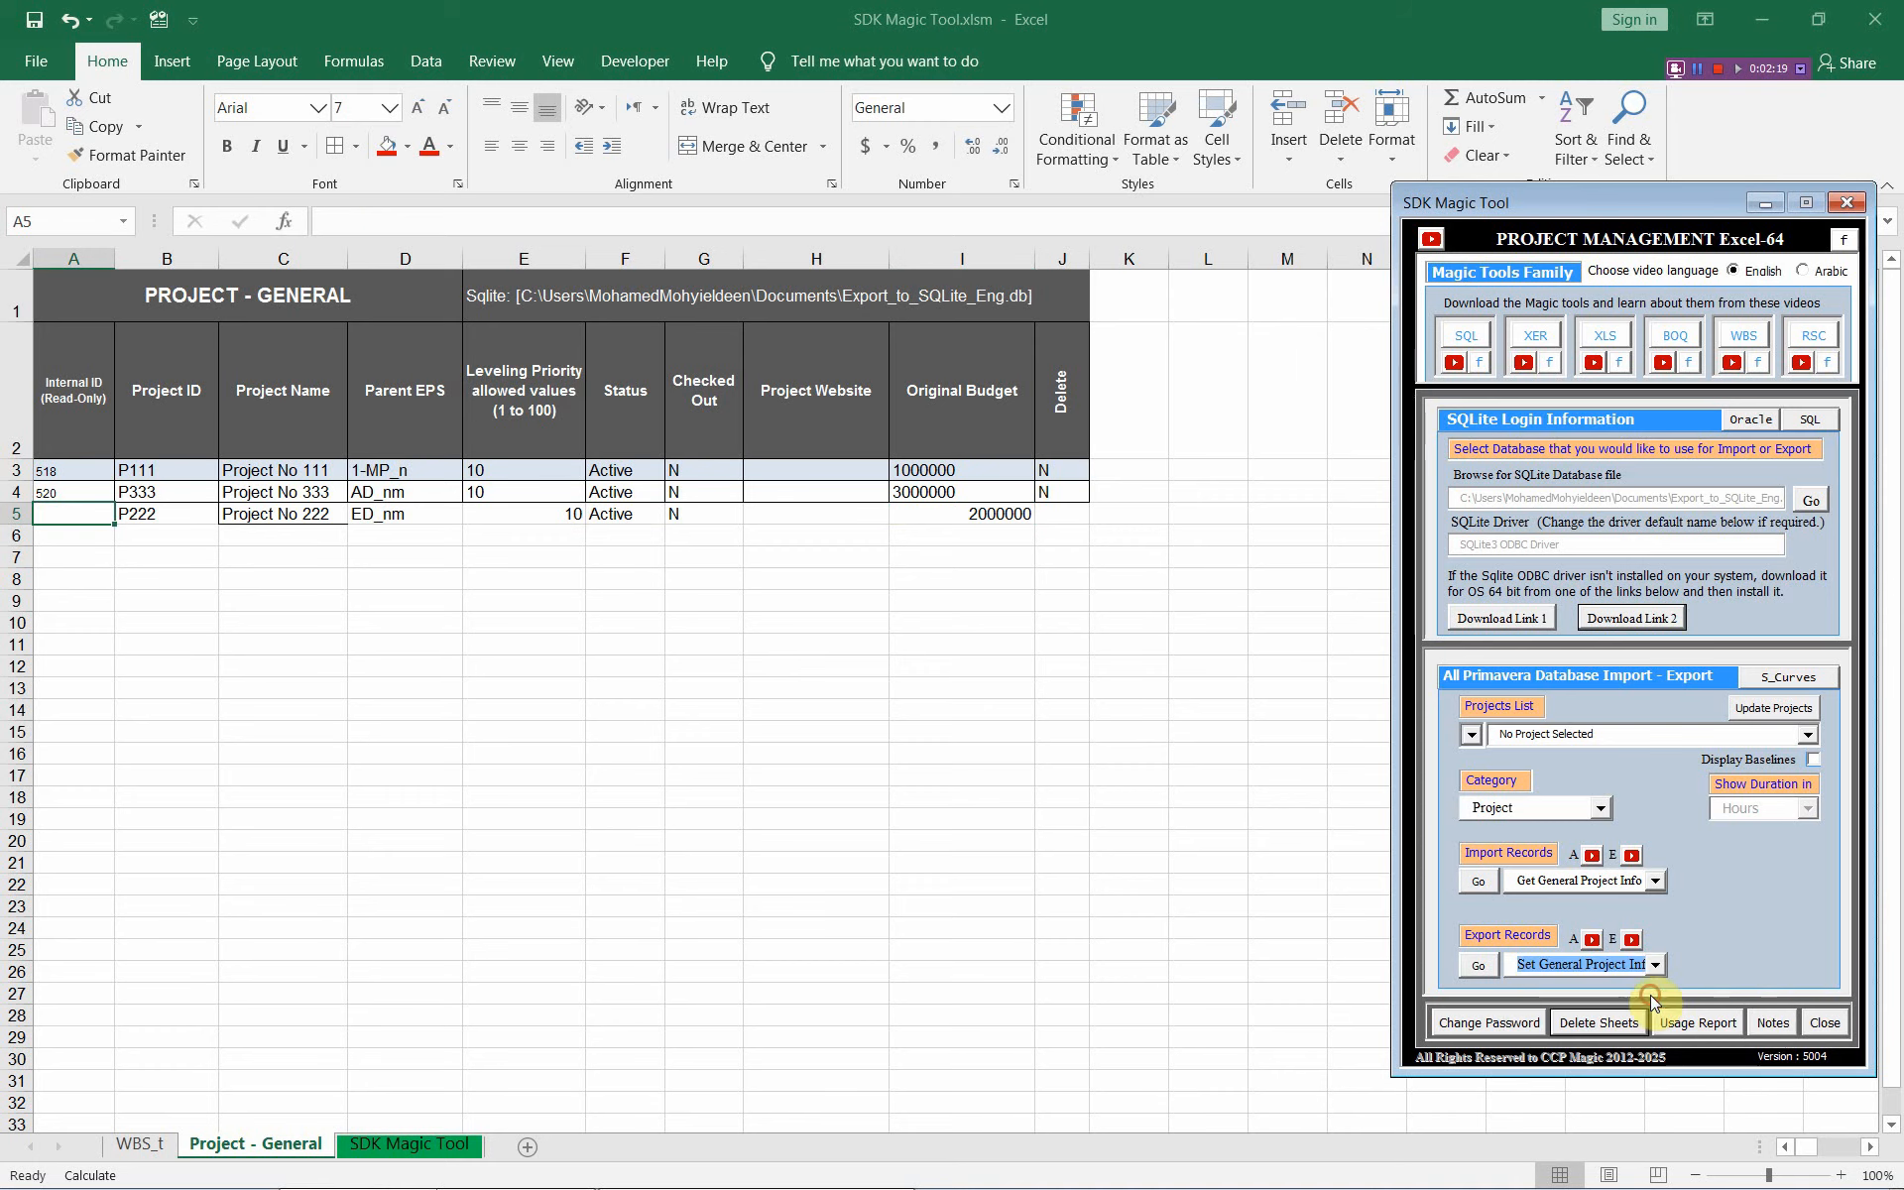
pyautogui.click(1479, 968)
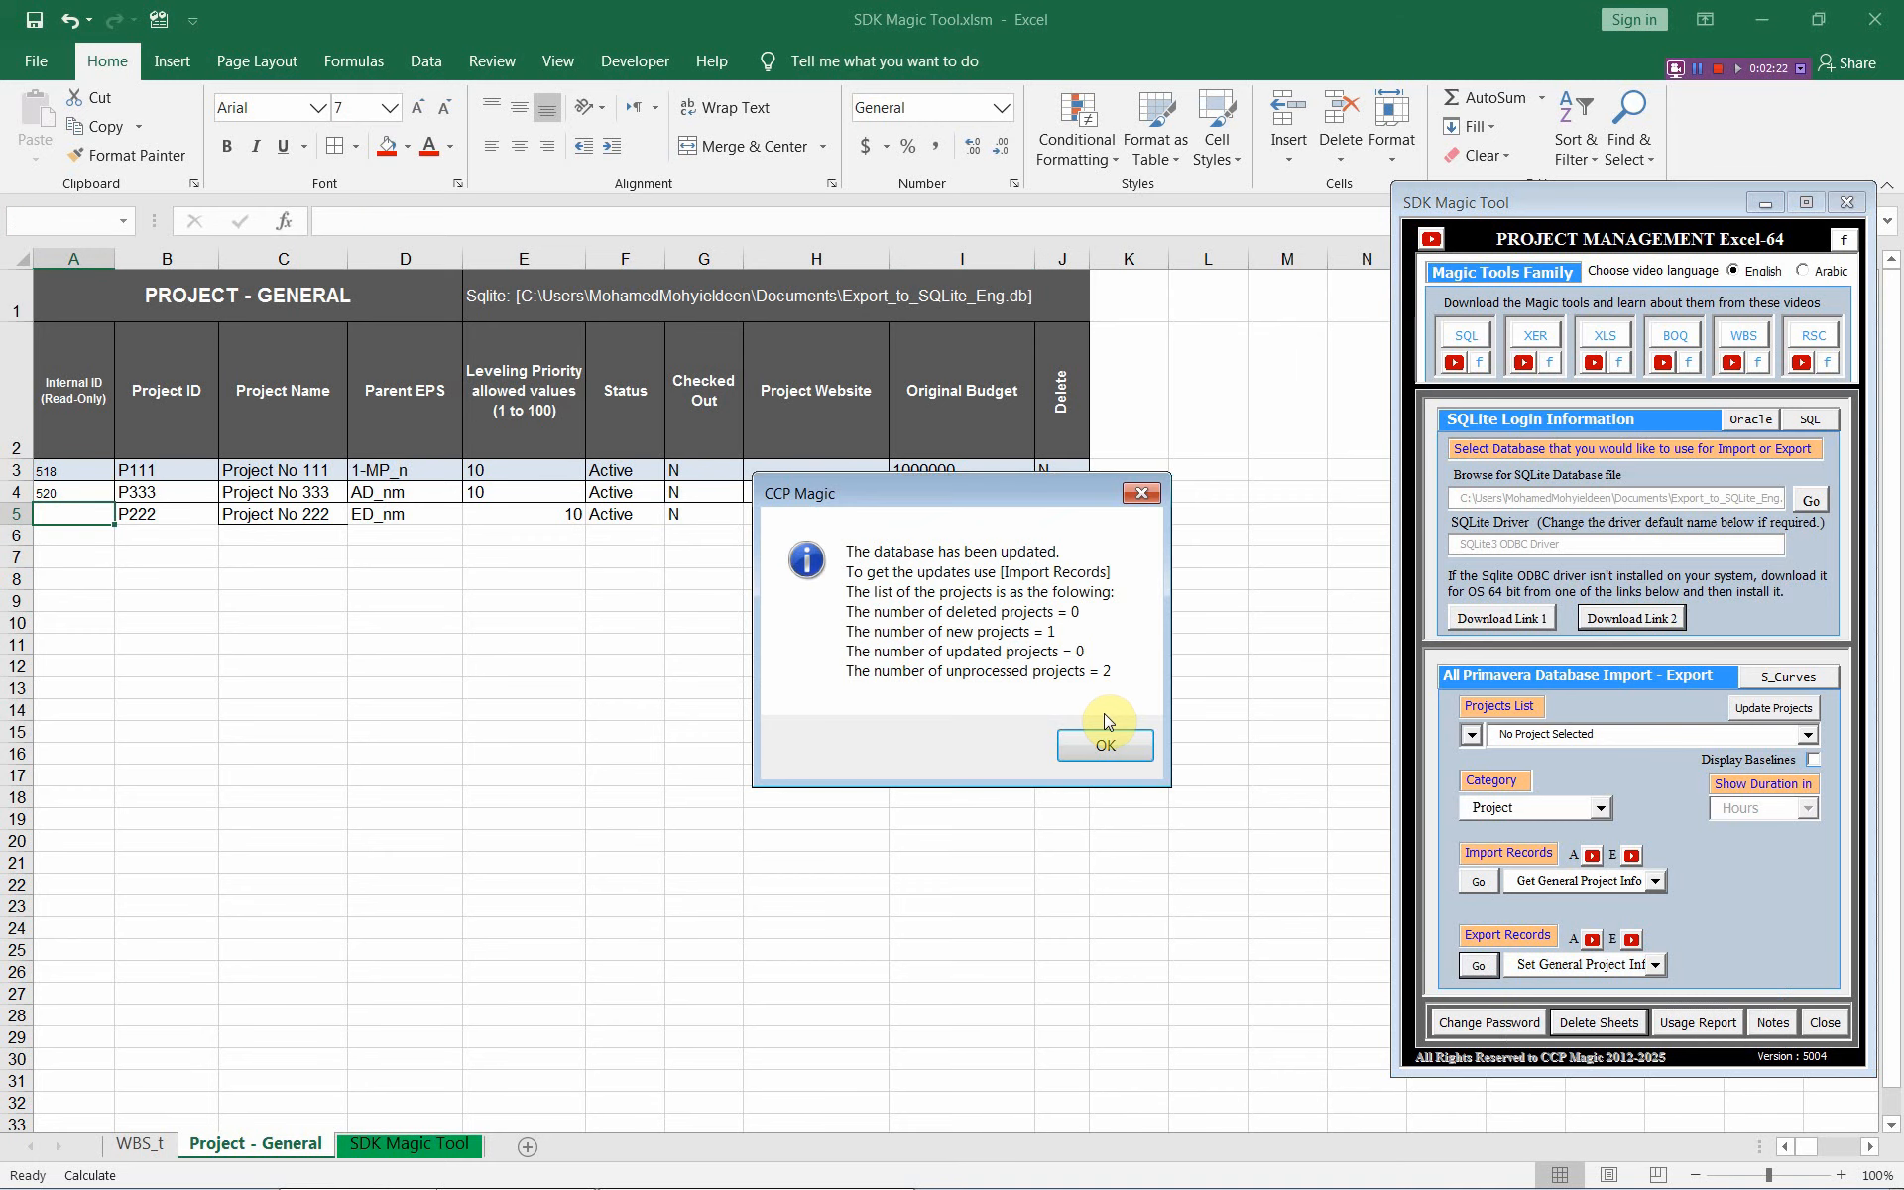
pyautogui.click(1110, 746)
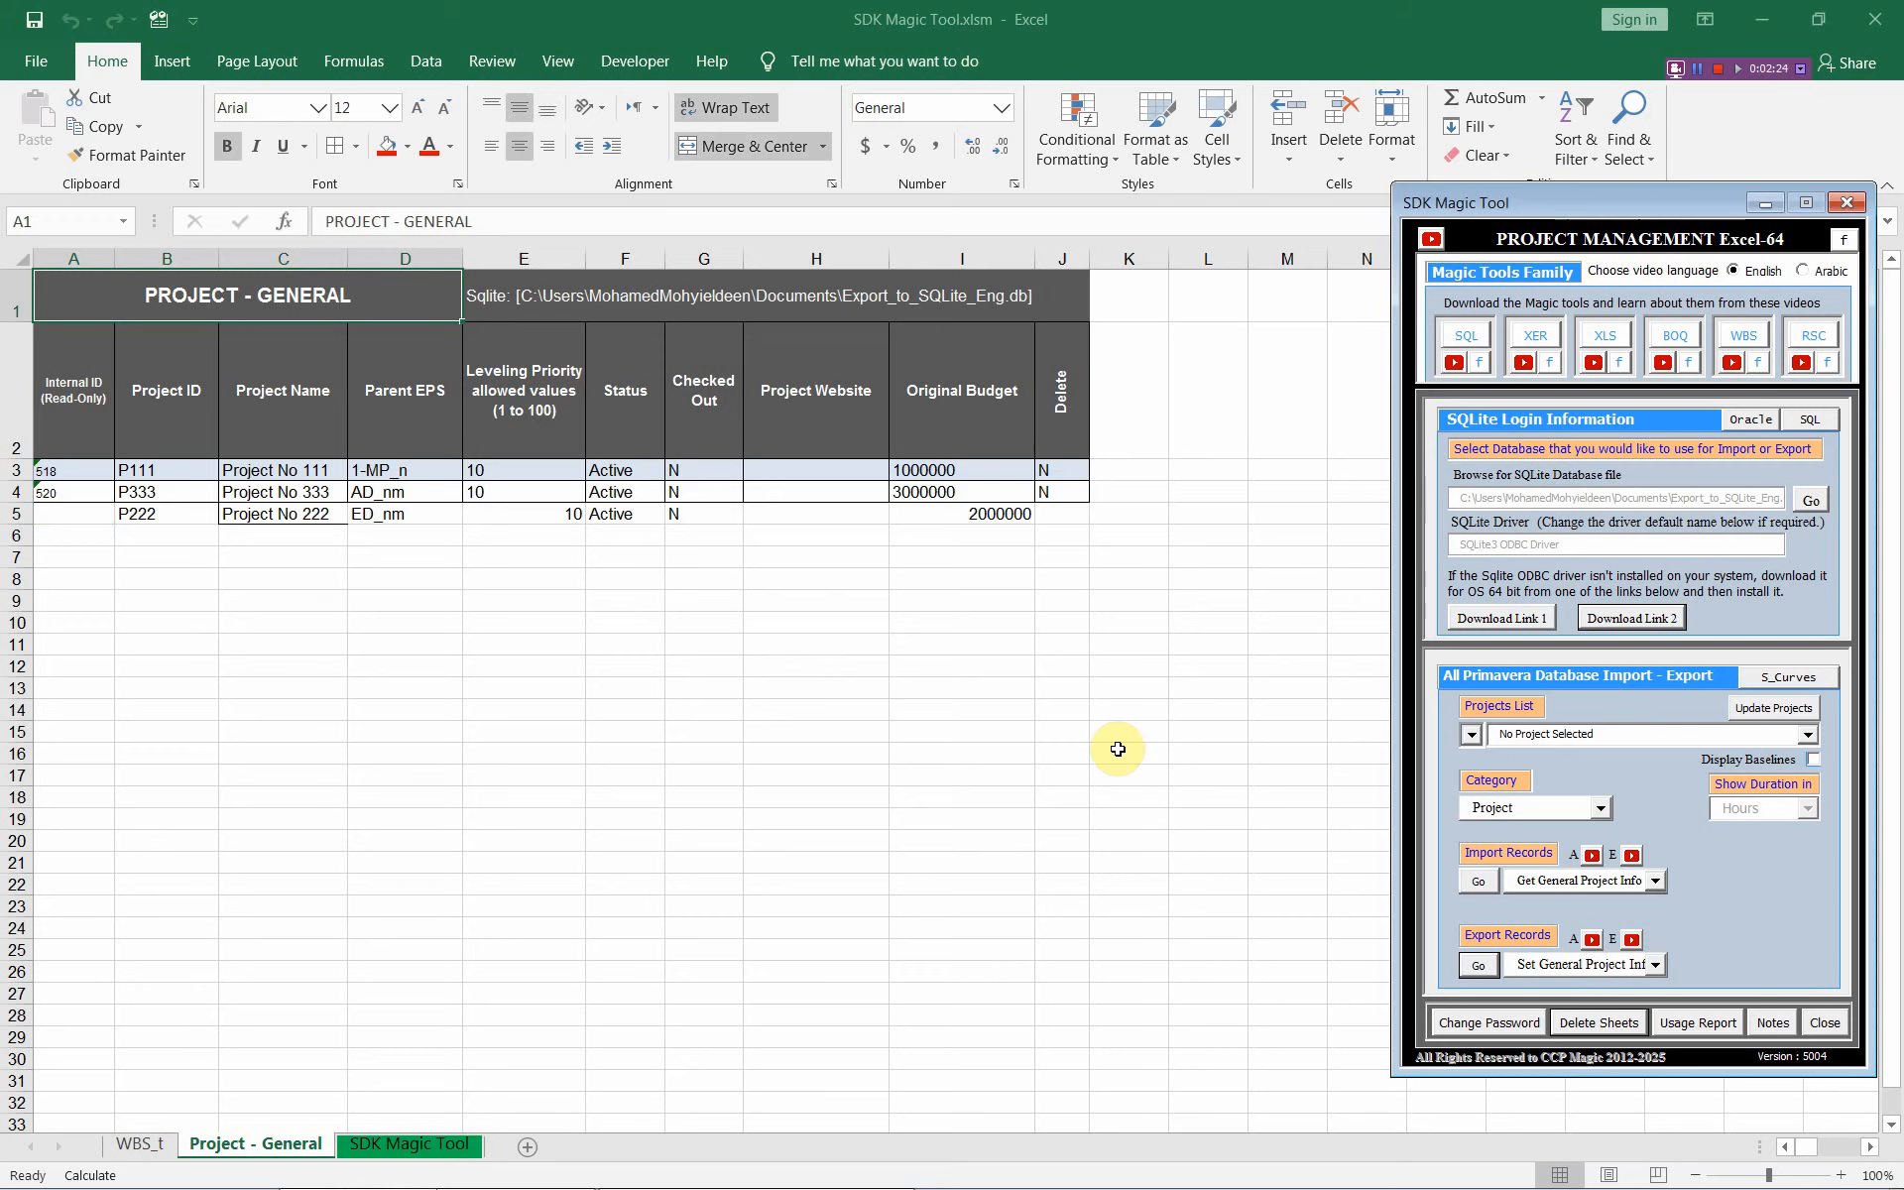
# Step: Import the general project info again, close the information screen and select the P222 project ID
pyautogui.click(1478, 882)
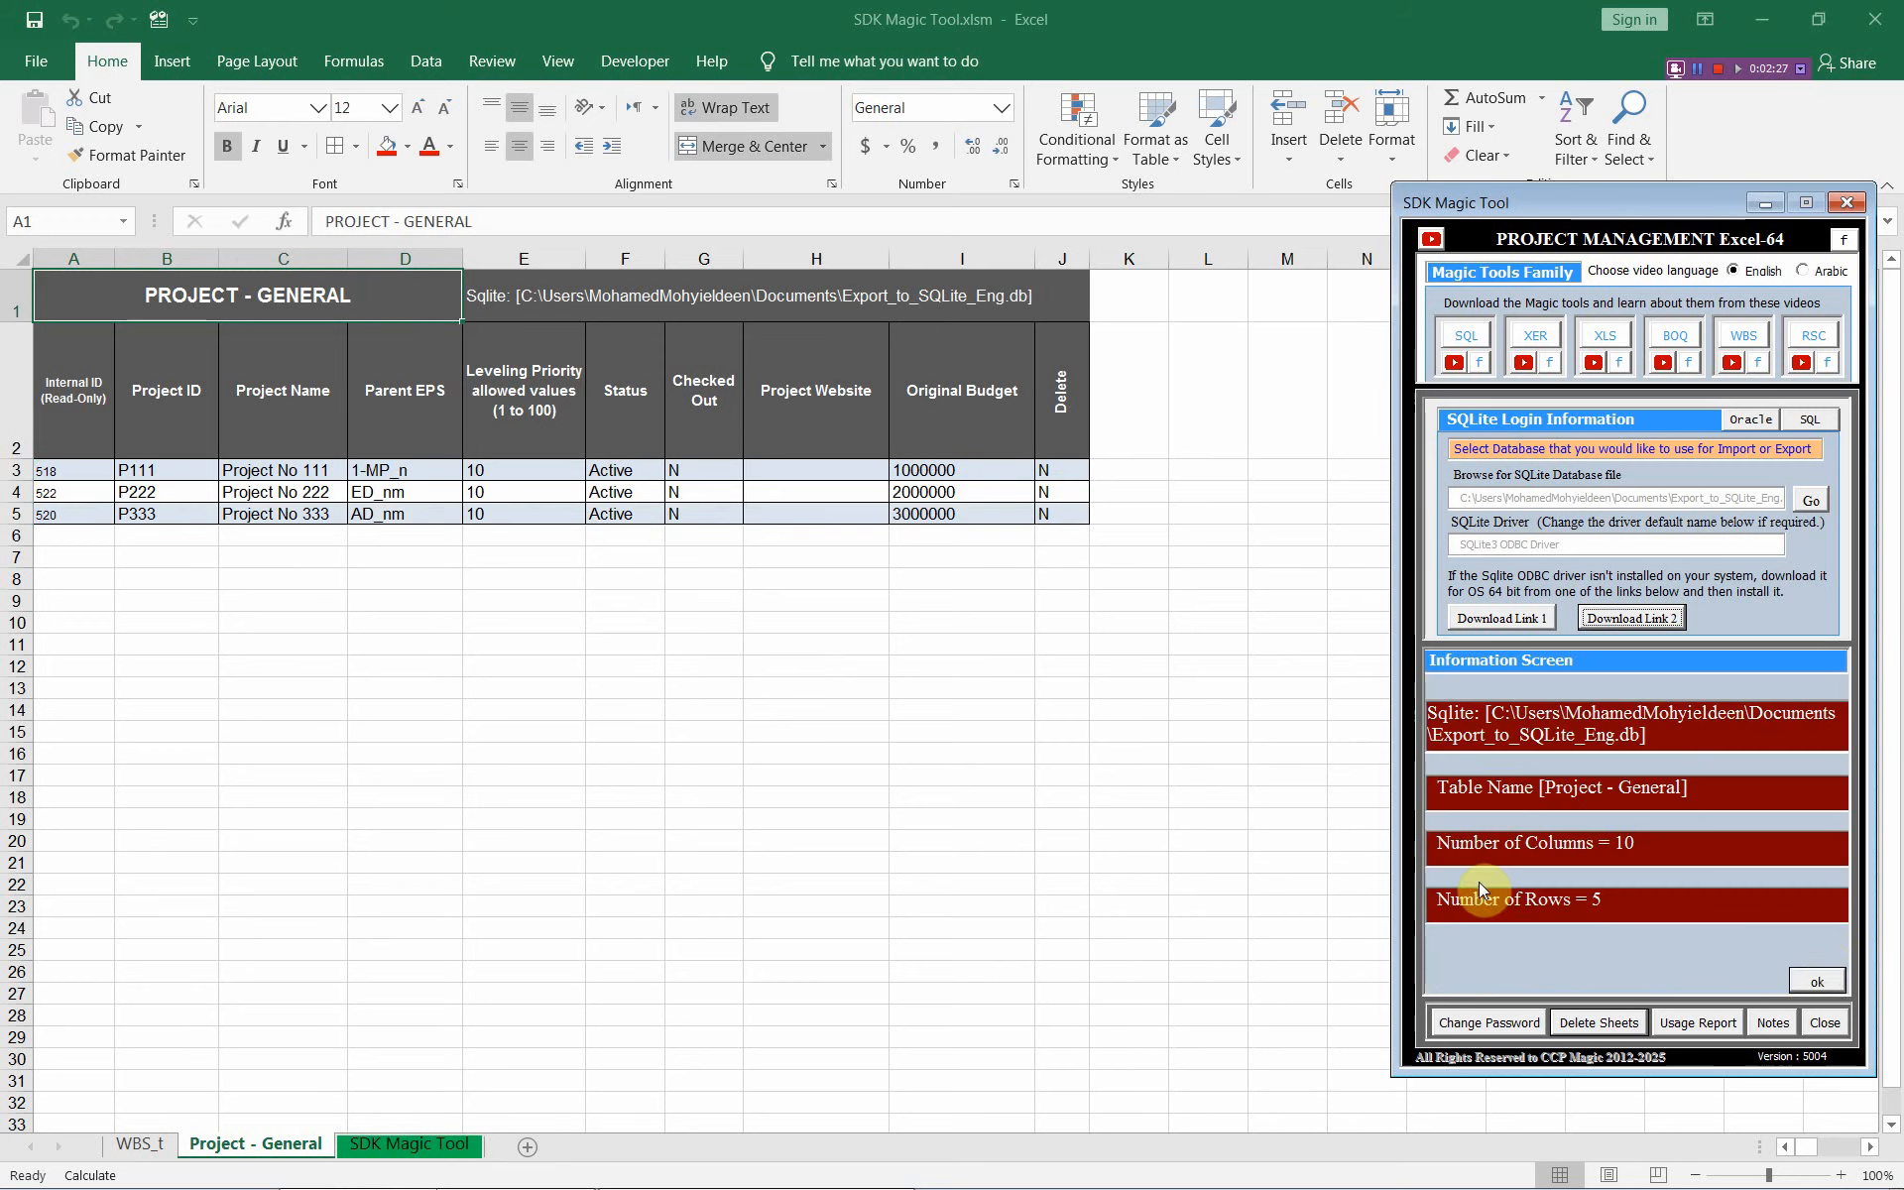
pyautogui.click(1823, 982)
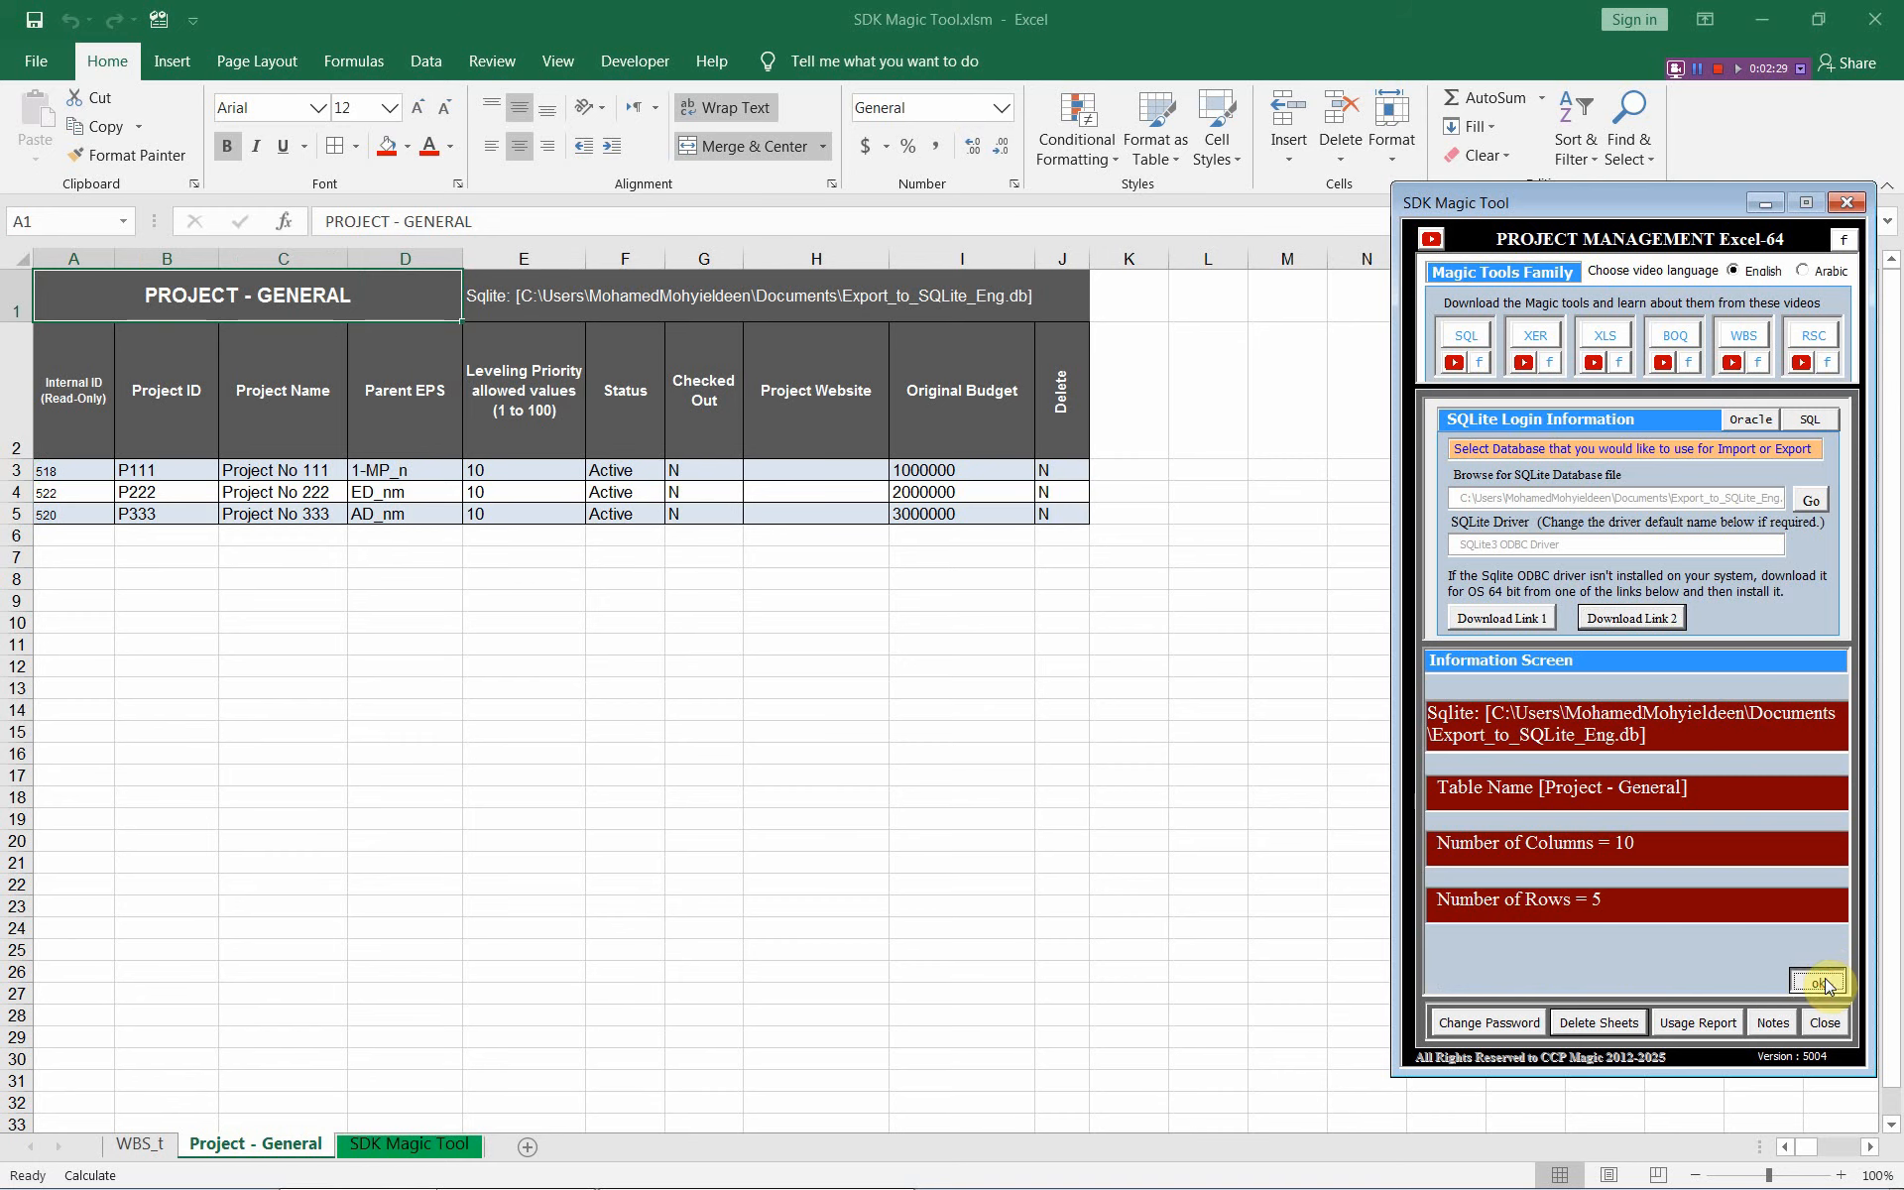
pyautogui.click(164, 493)
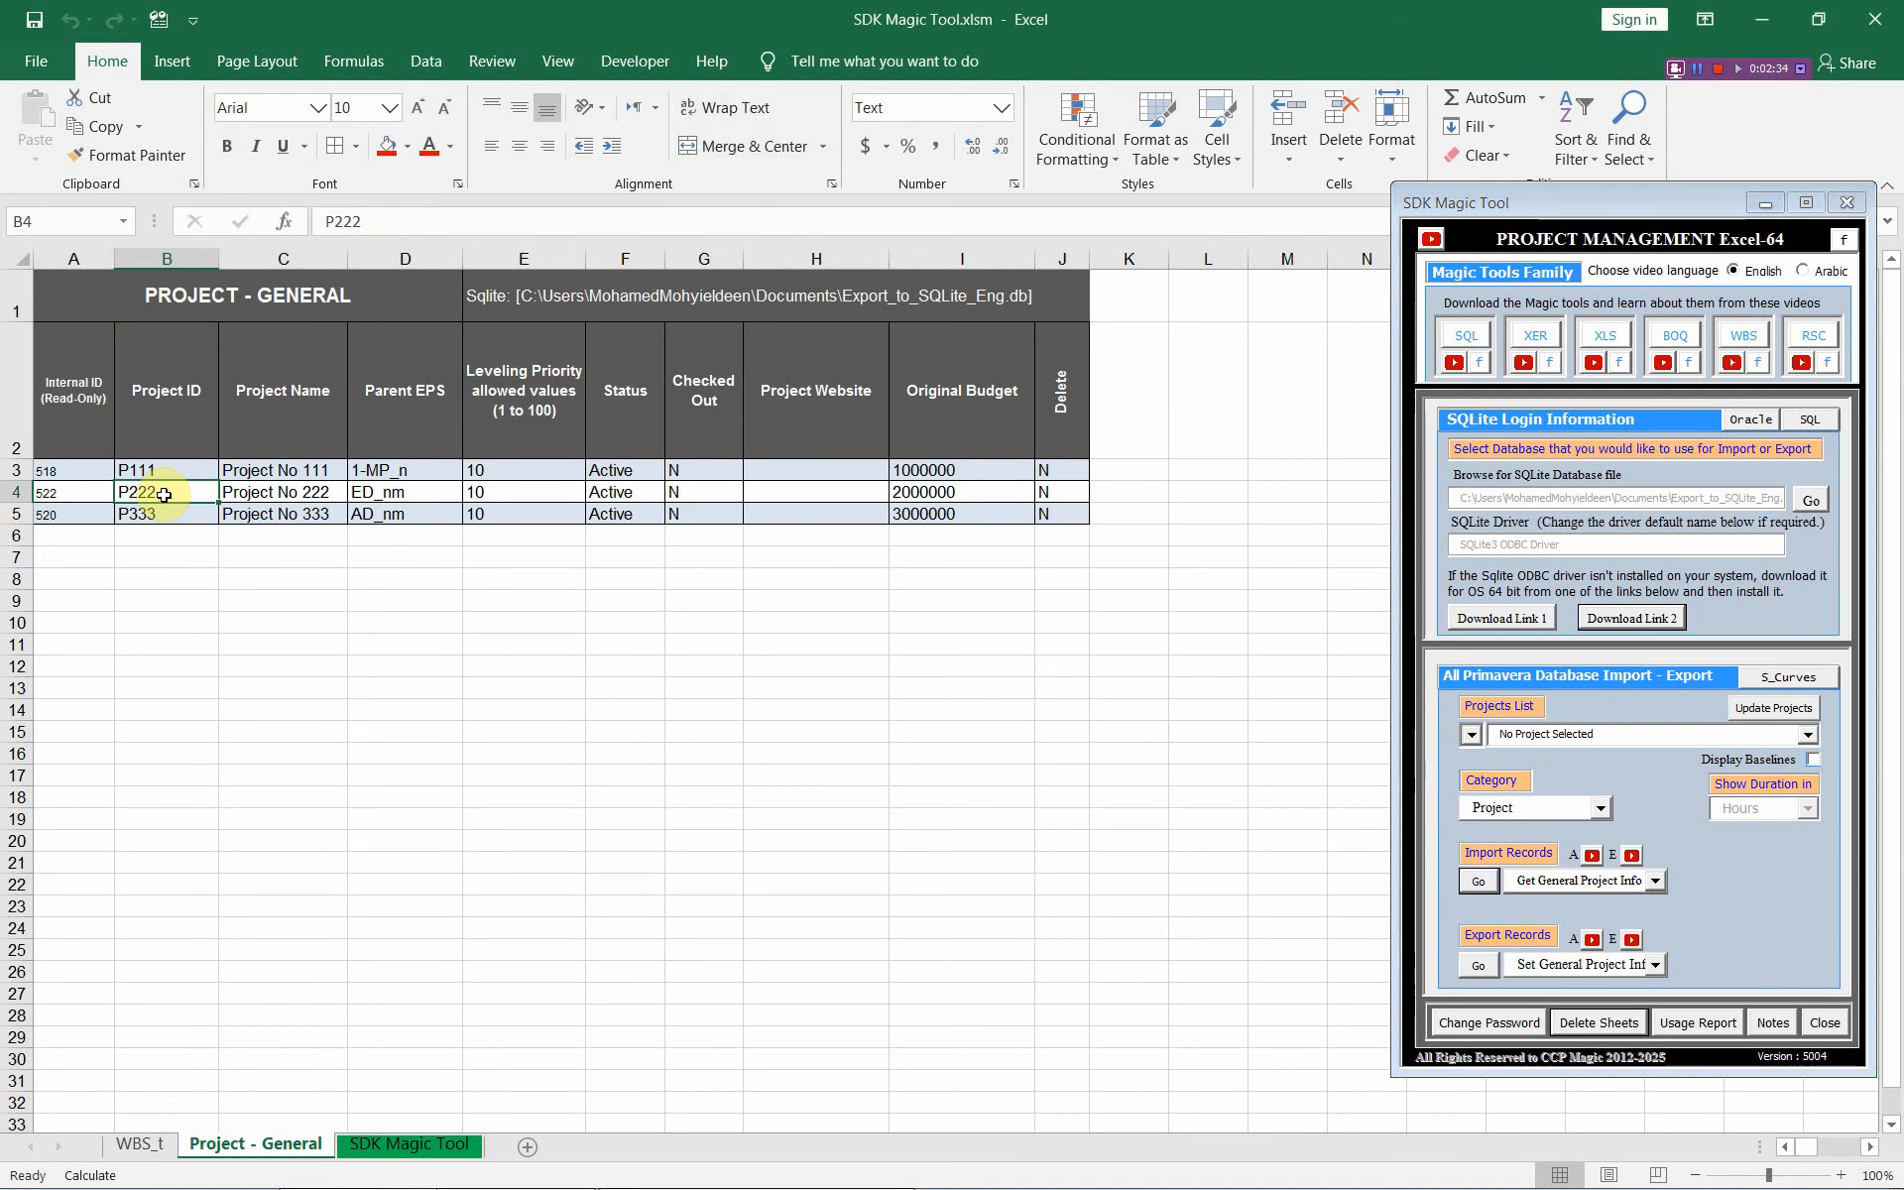
# Step: Switch to Primavera P6, refresh the data, inspect project P222 under ED_nm, and return to the Excel workbook
pyautogui.hotkey('alt', 'Tab')
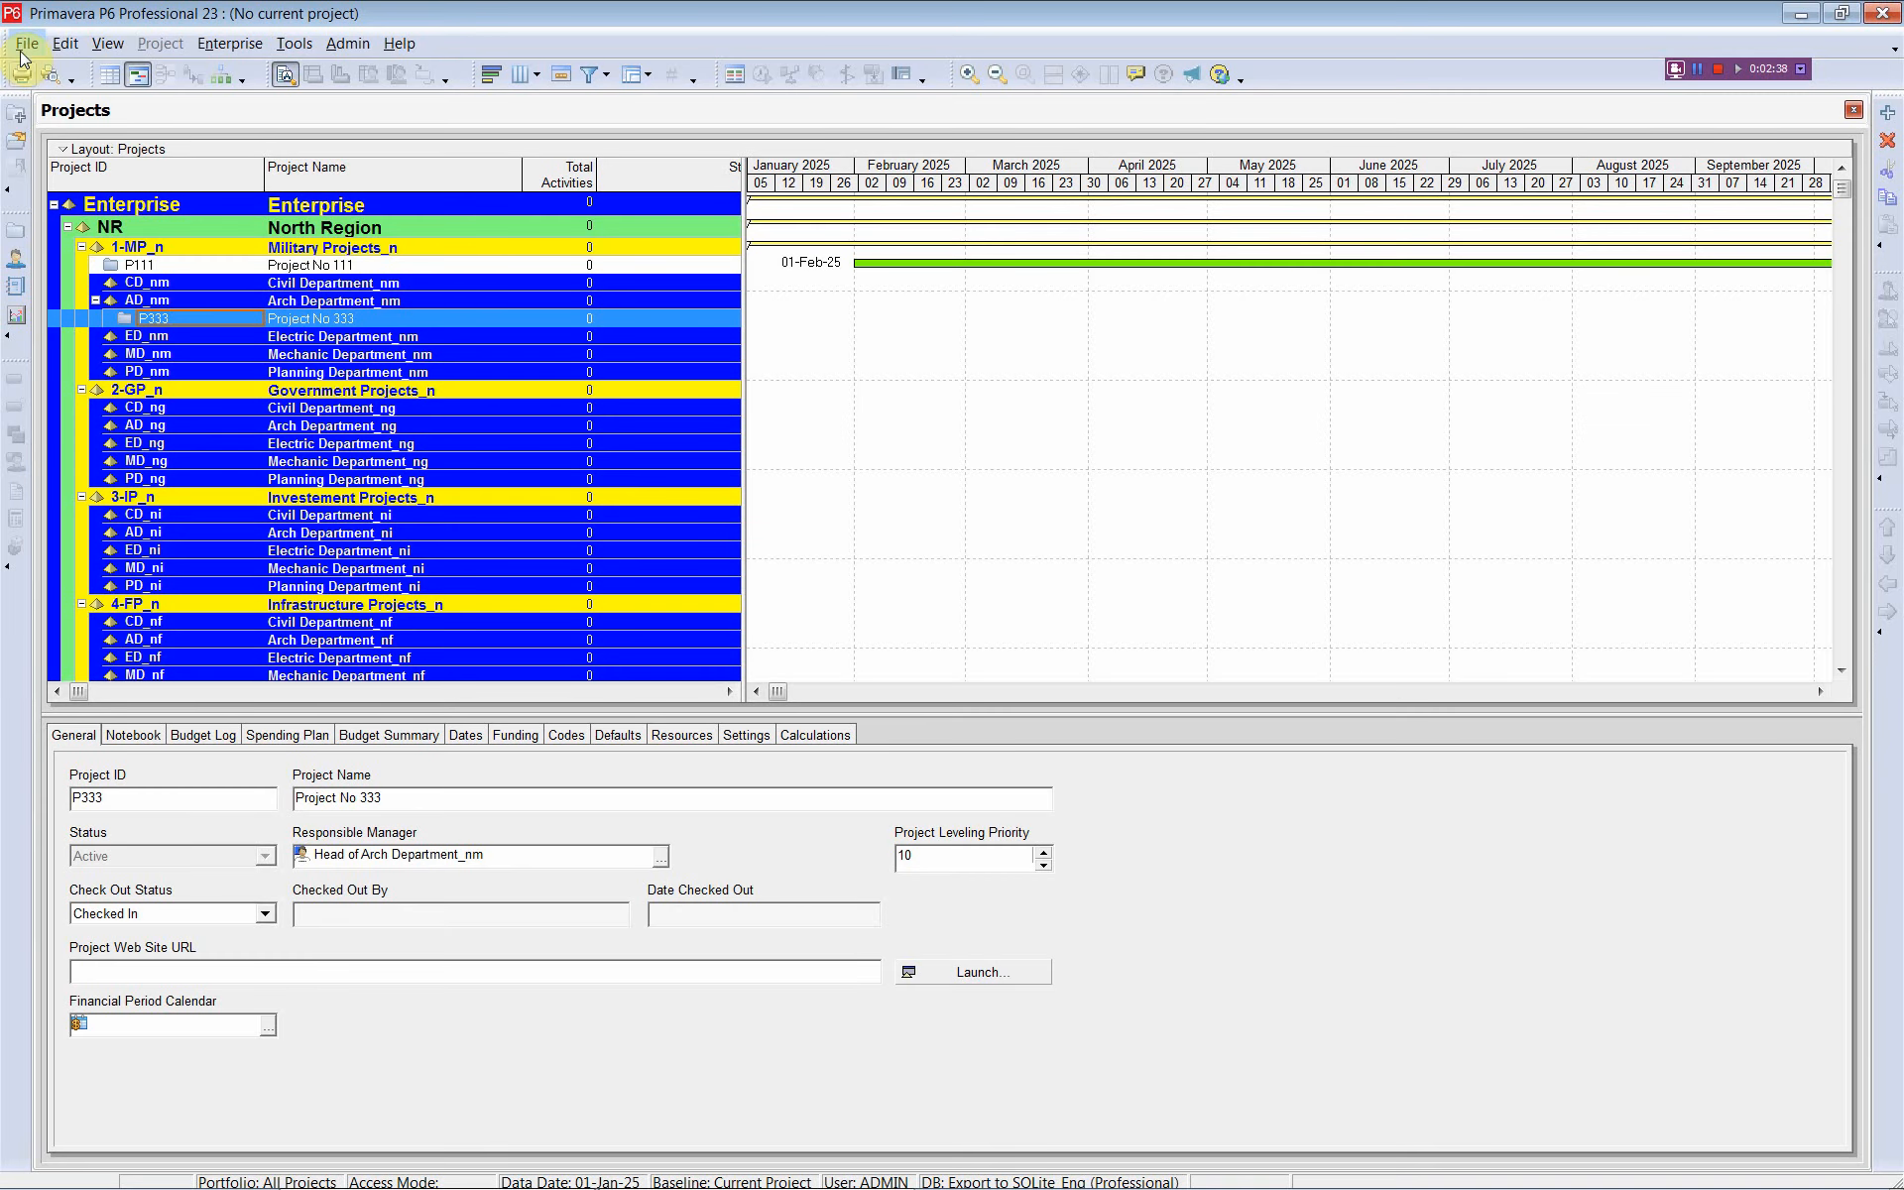
pyautogui.click(26, 43)
pyautogui.click(72, 110)
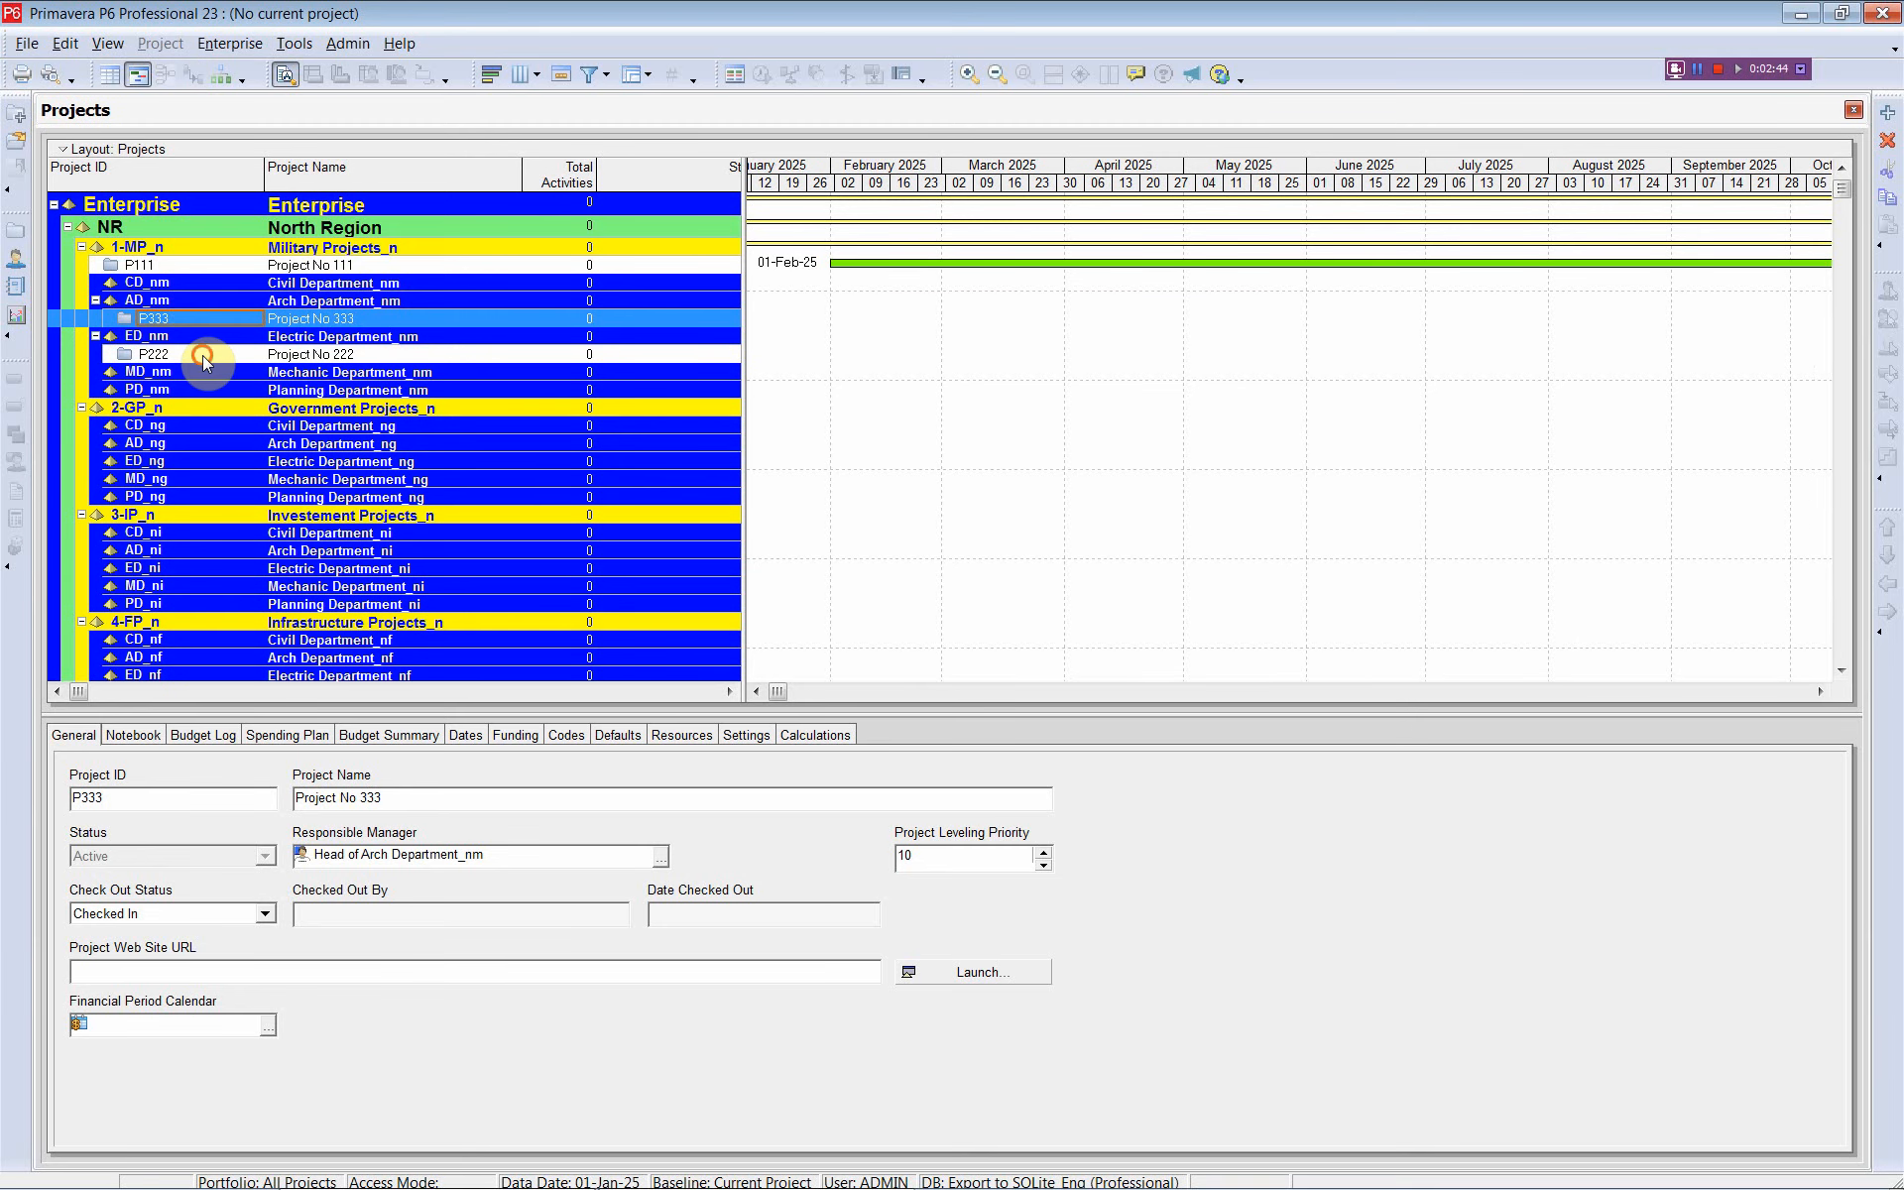
pyautogui.click(202, 355)
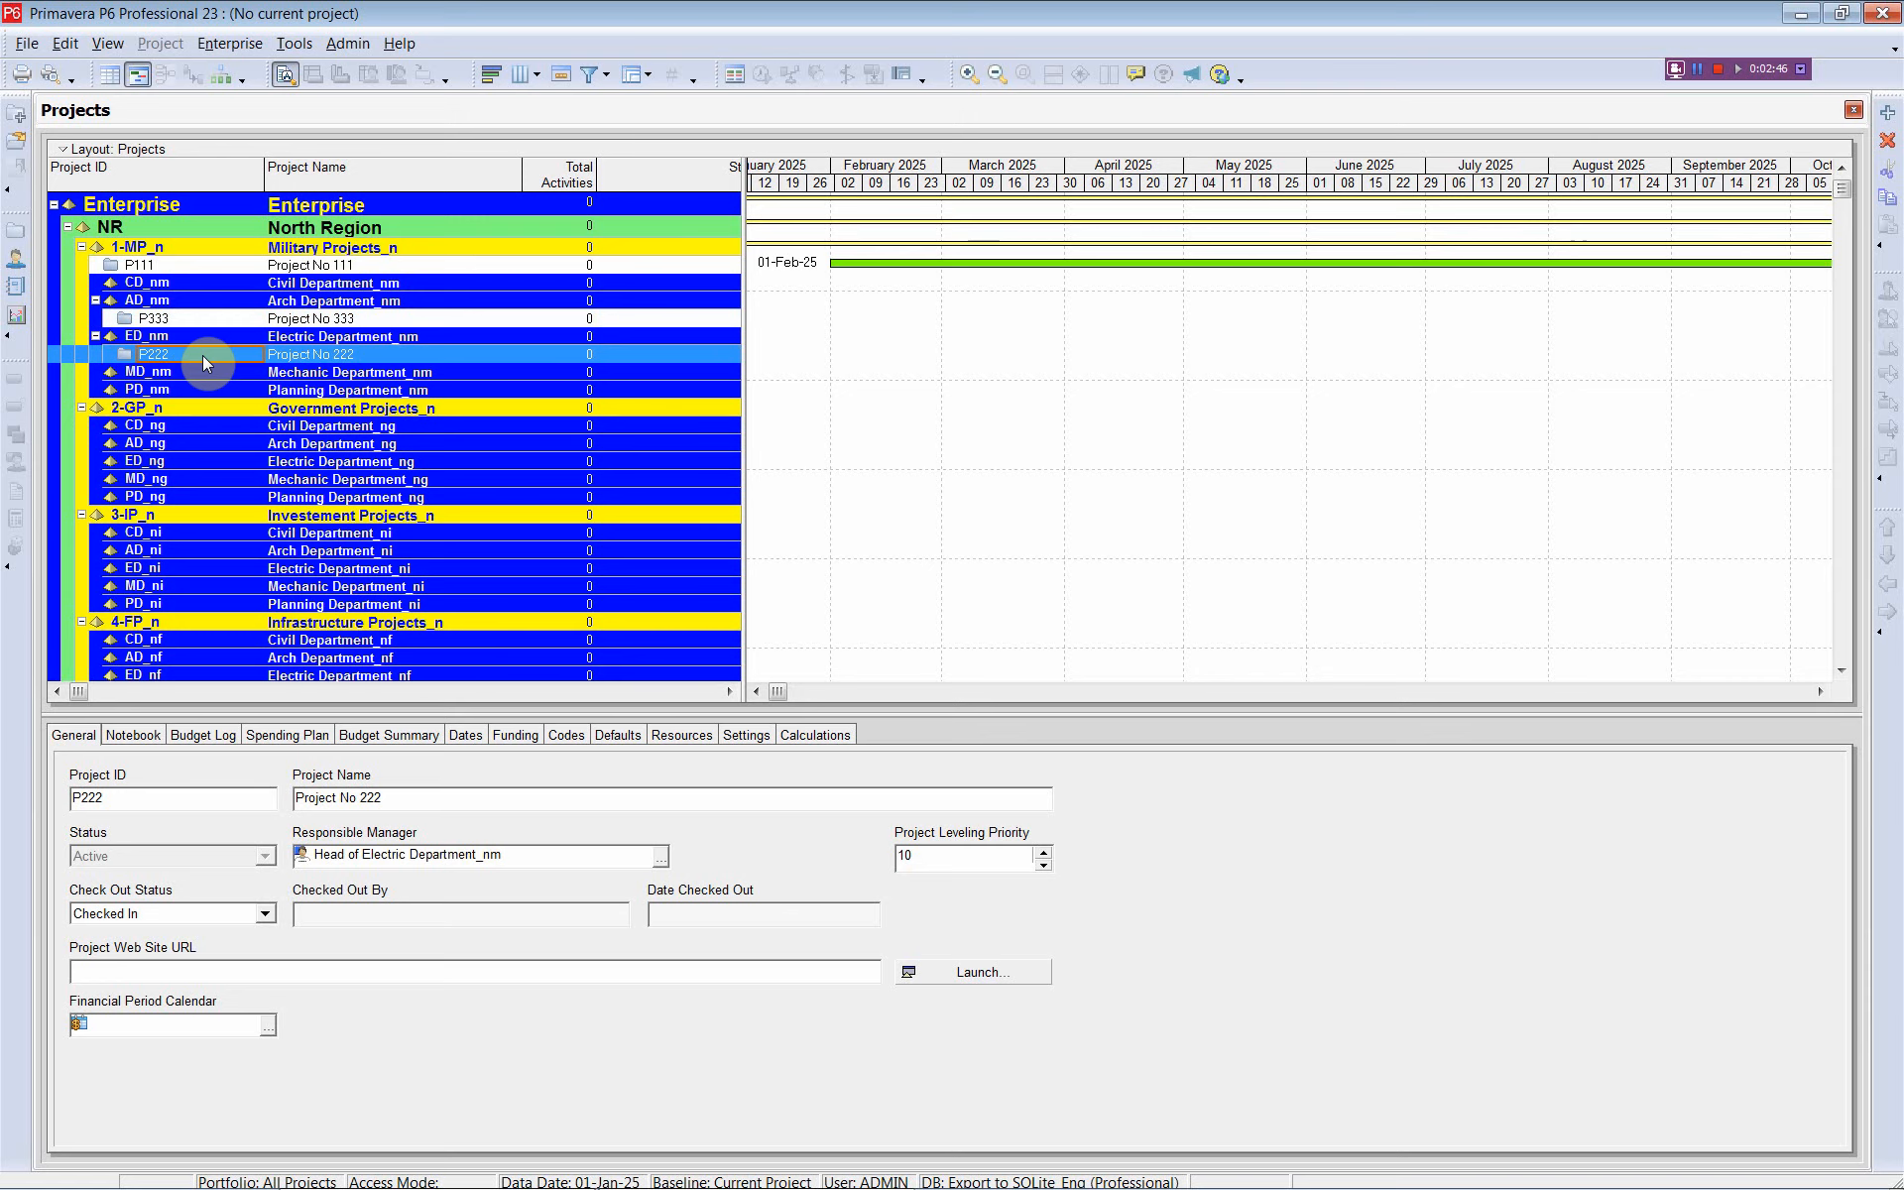
pyautogui.hotkey('alt', 'Tab')
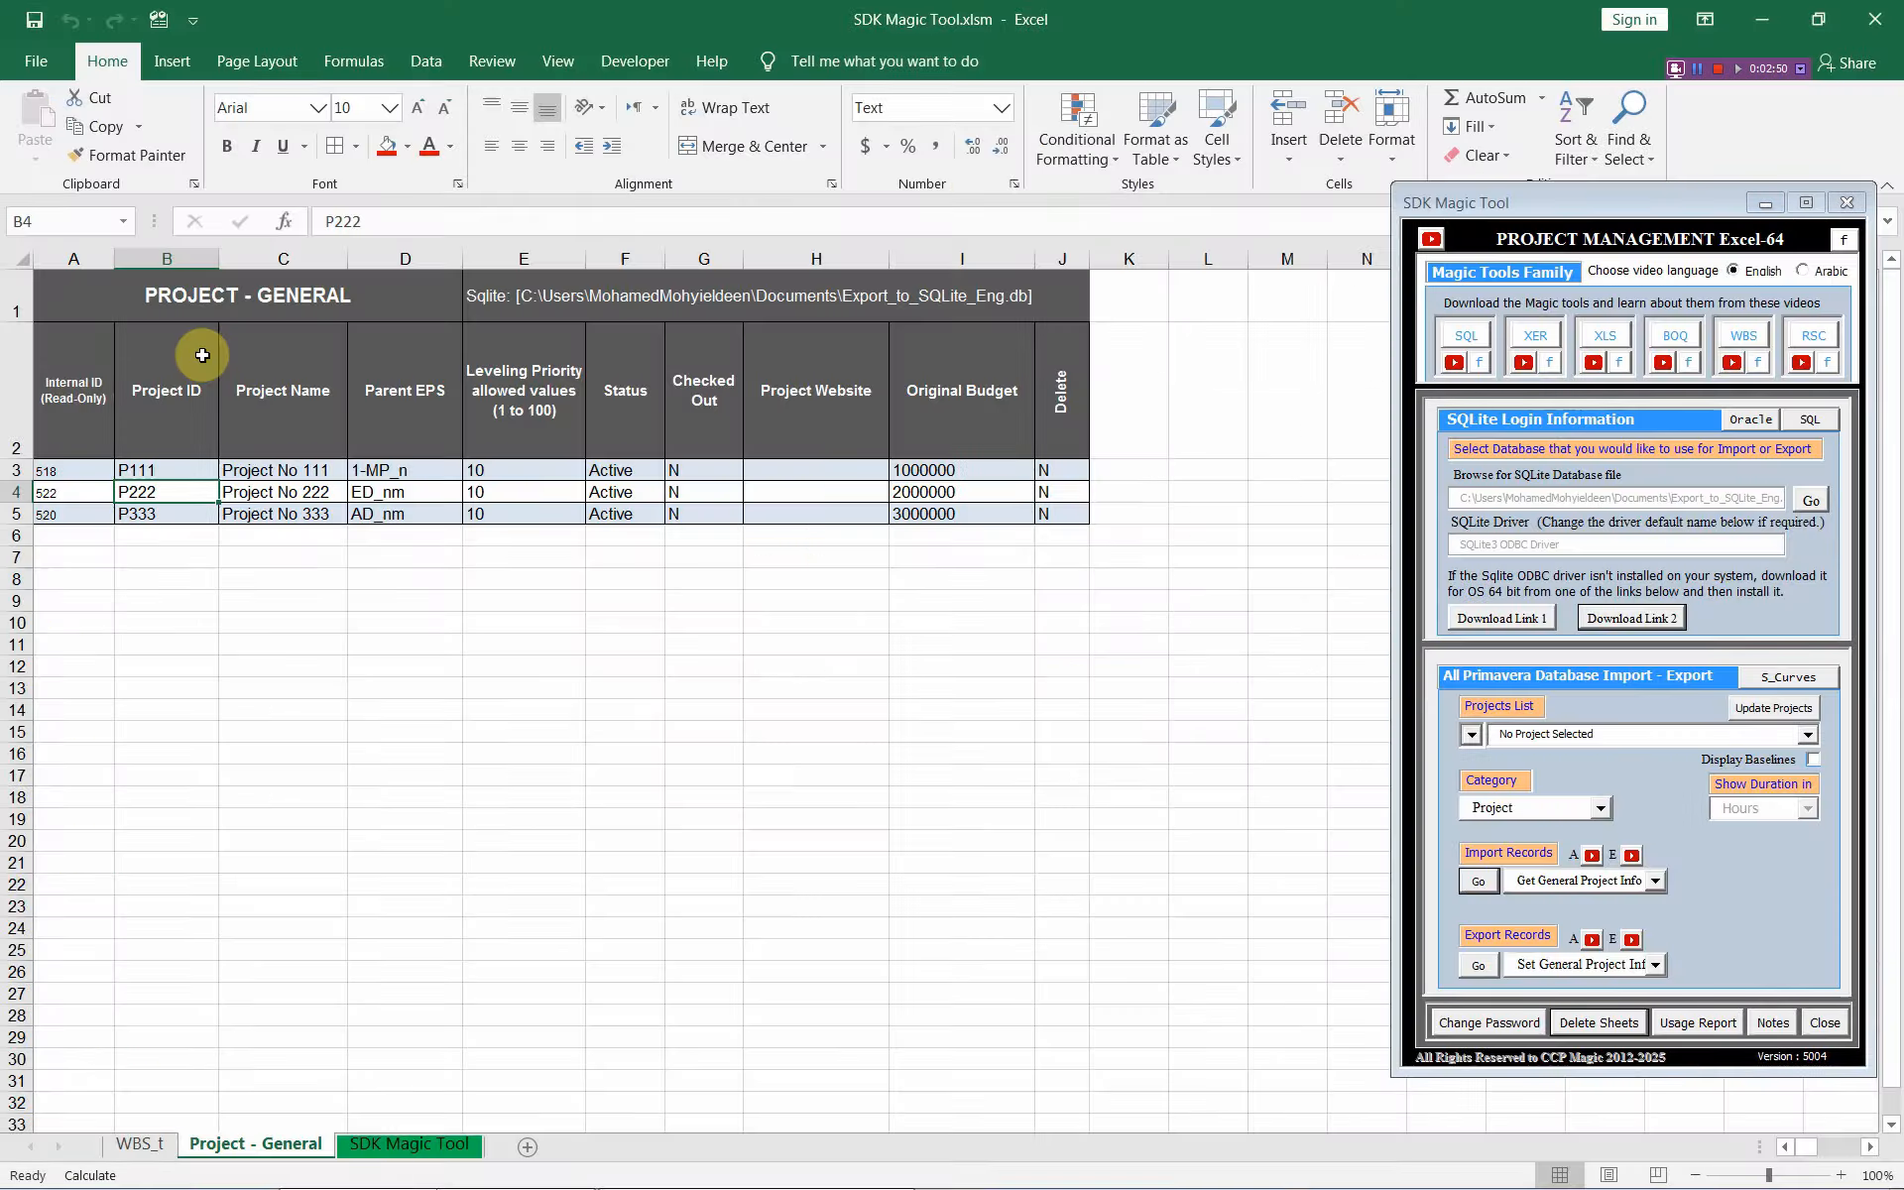
# Step: Choose project P222 and the WBS category in the SDK Magic Tool form
pyautogui.click(116, 292)
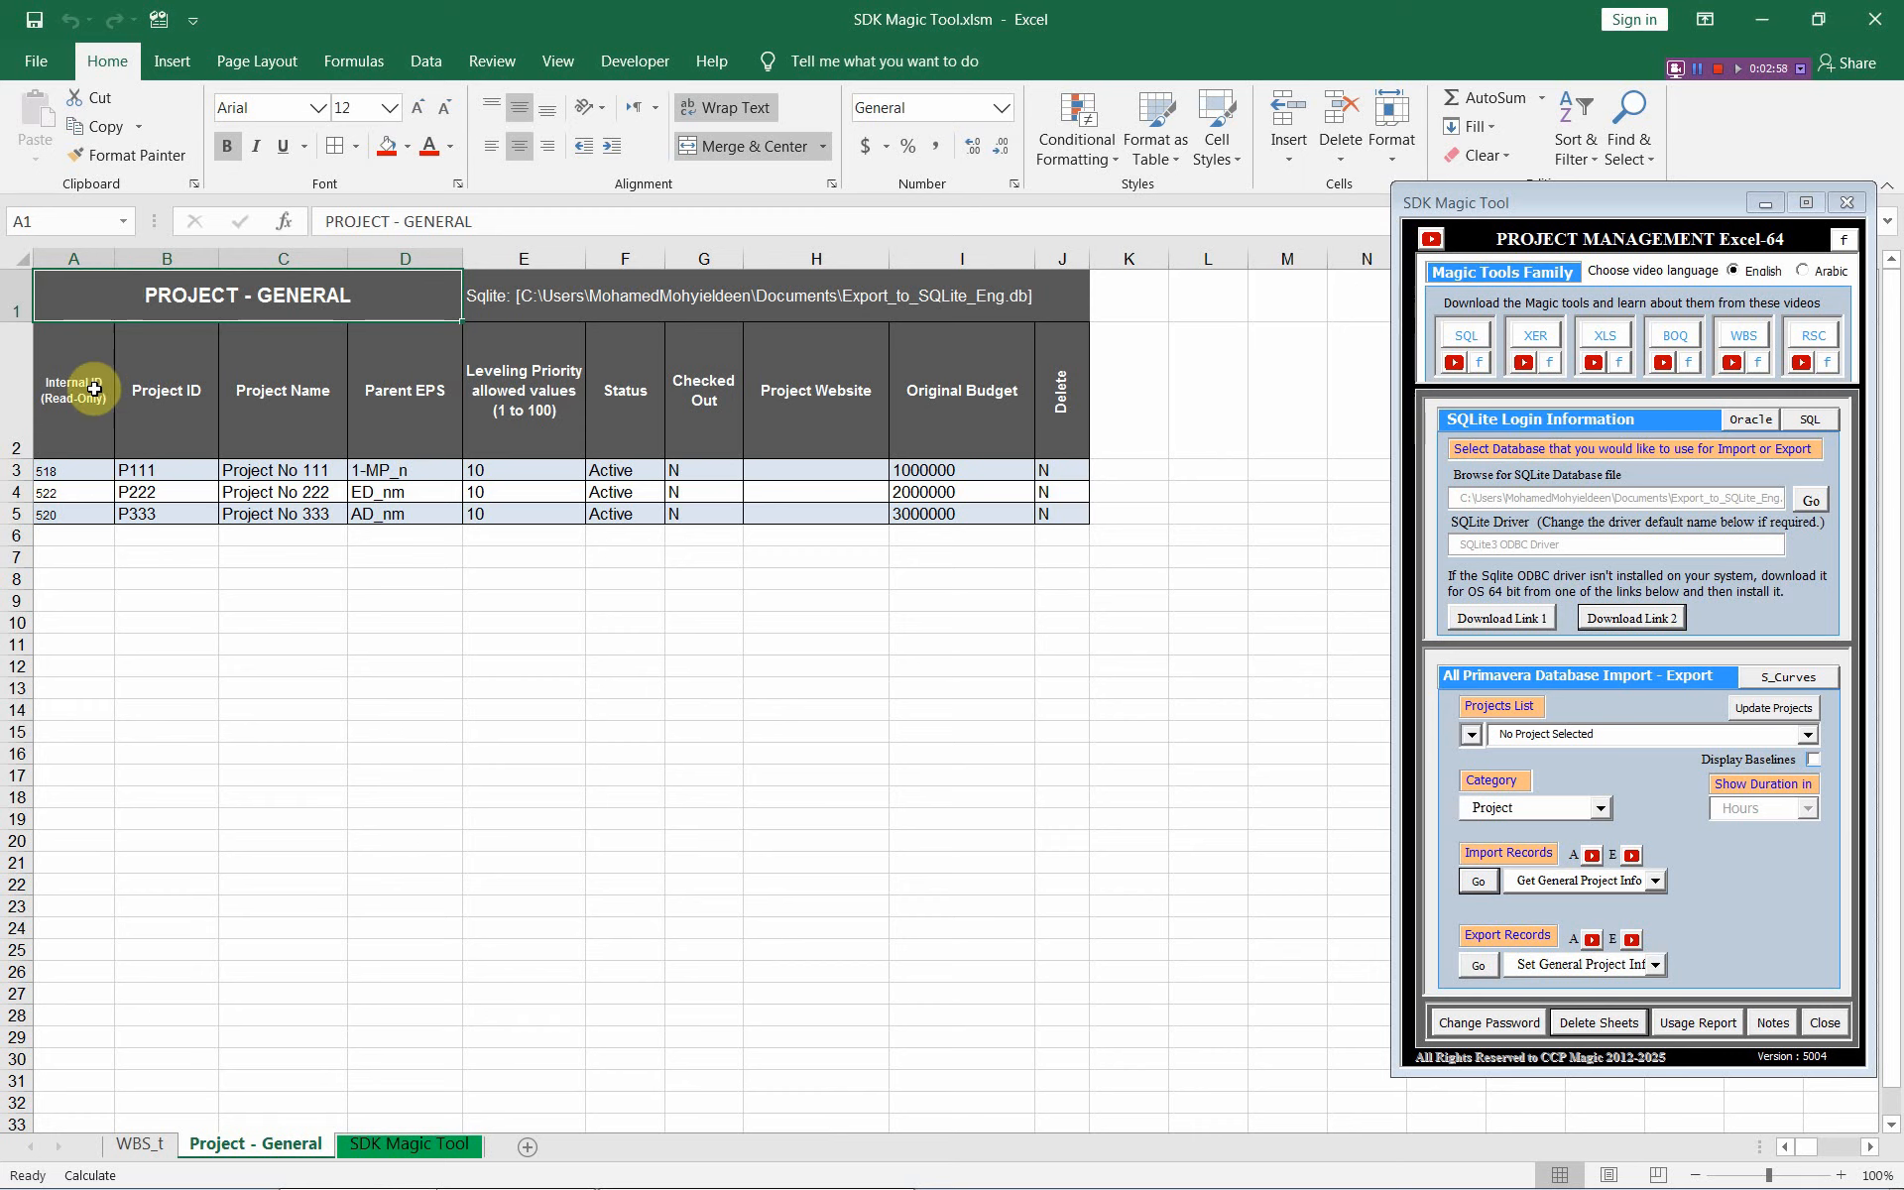
pyautogui.click(1807, 725)
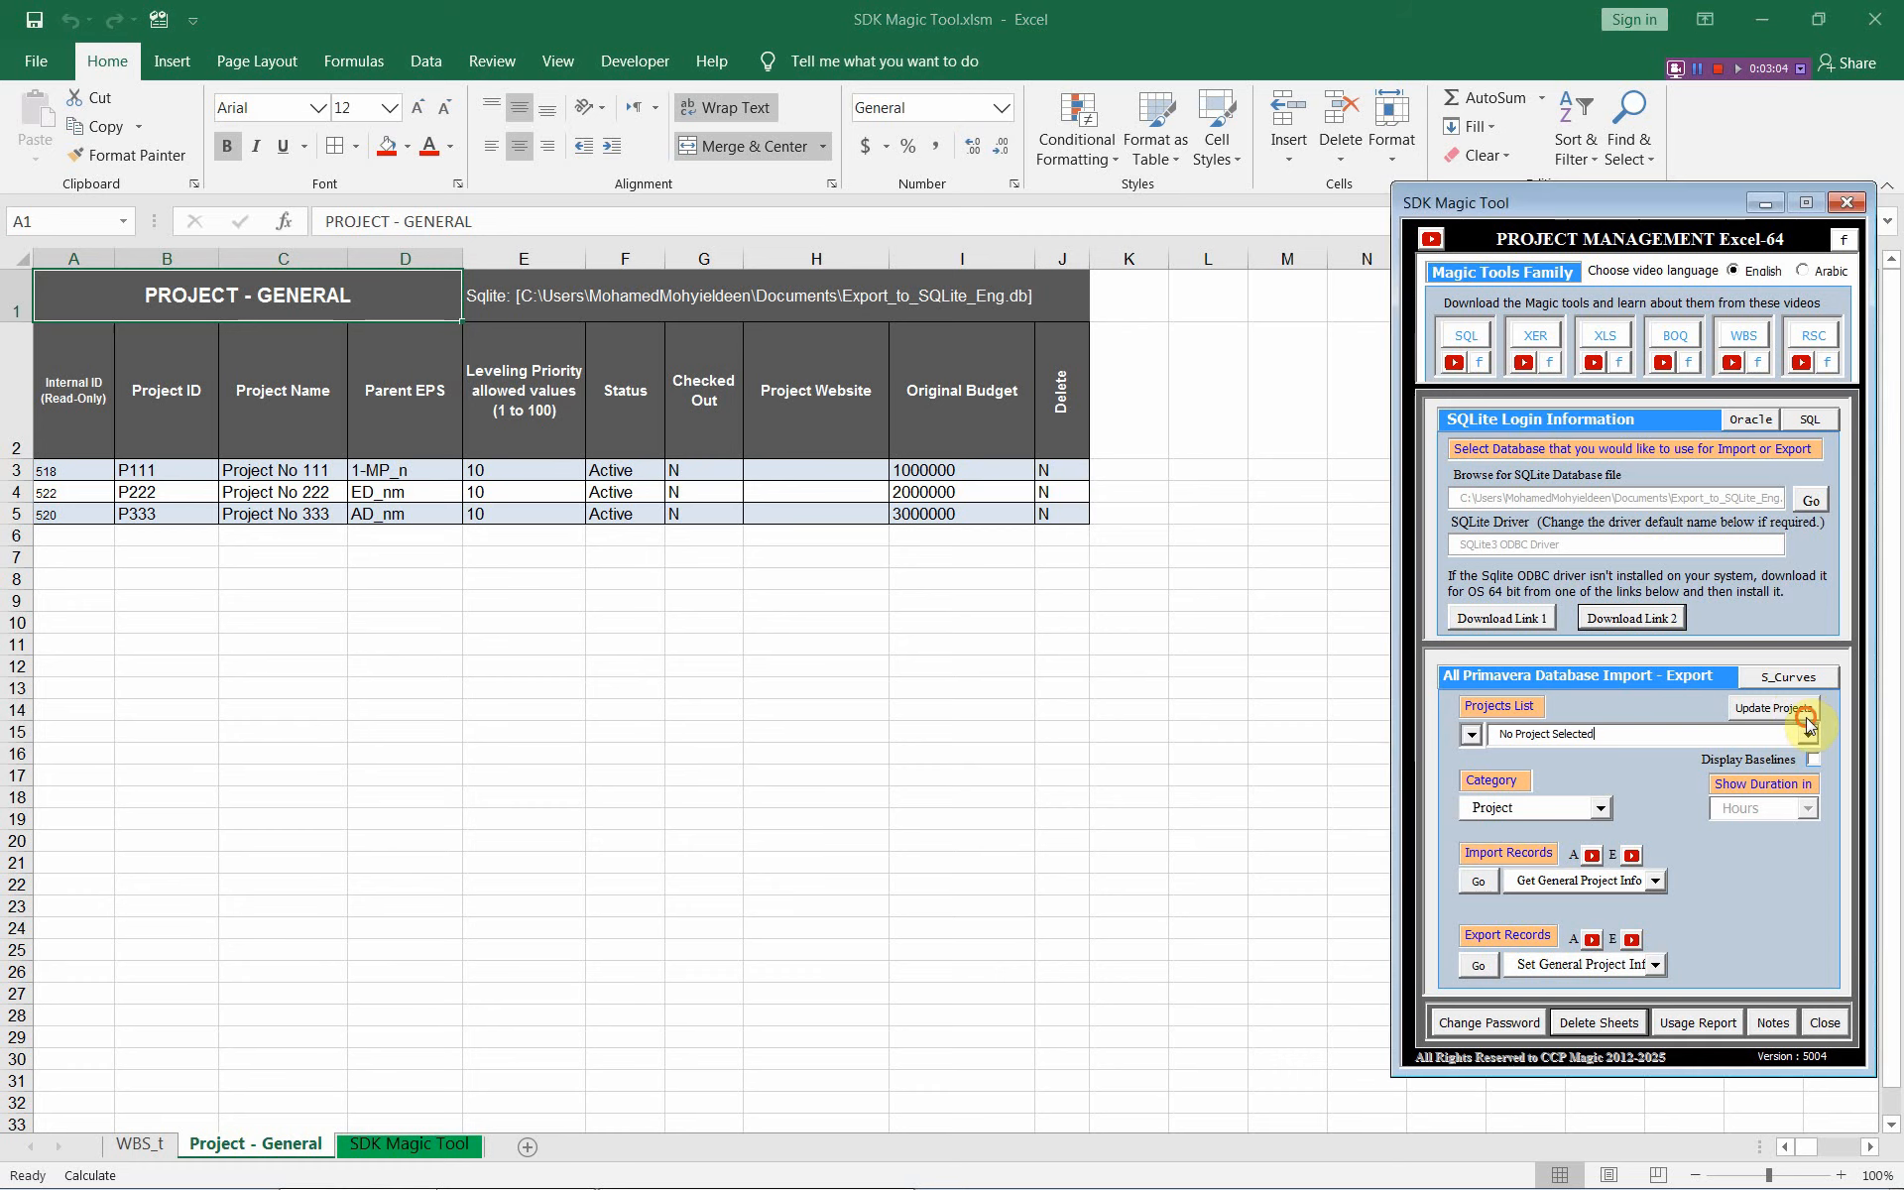
pyautogui.click(1807, 736)
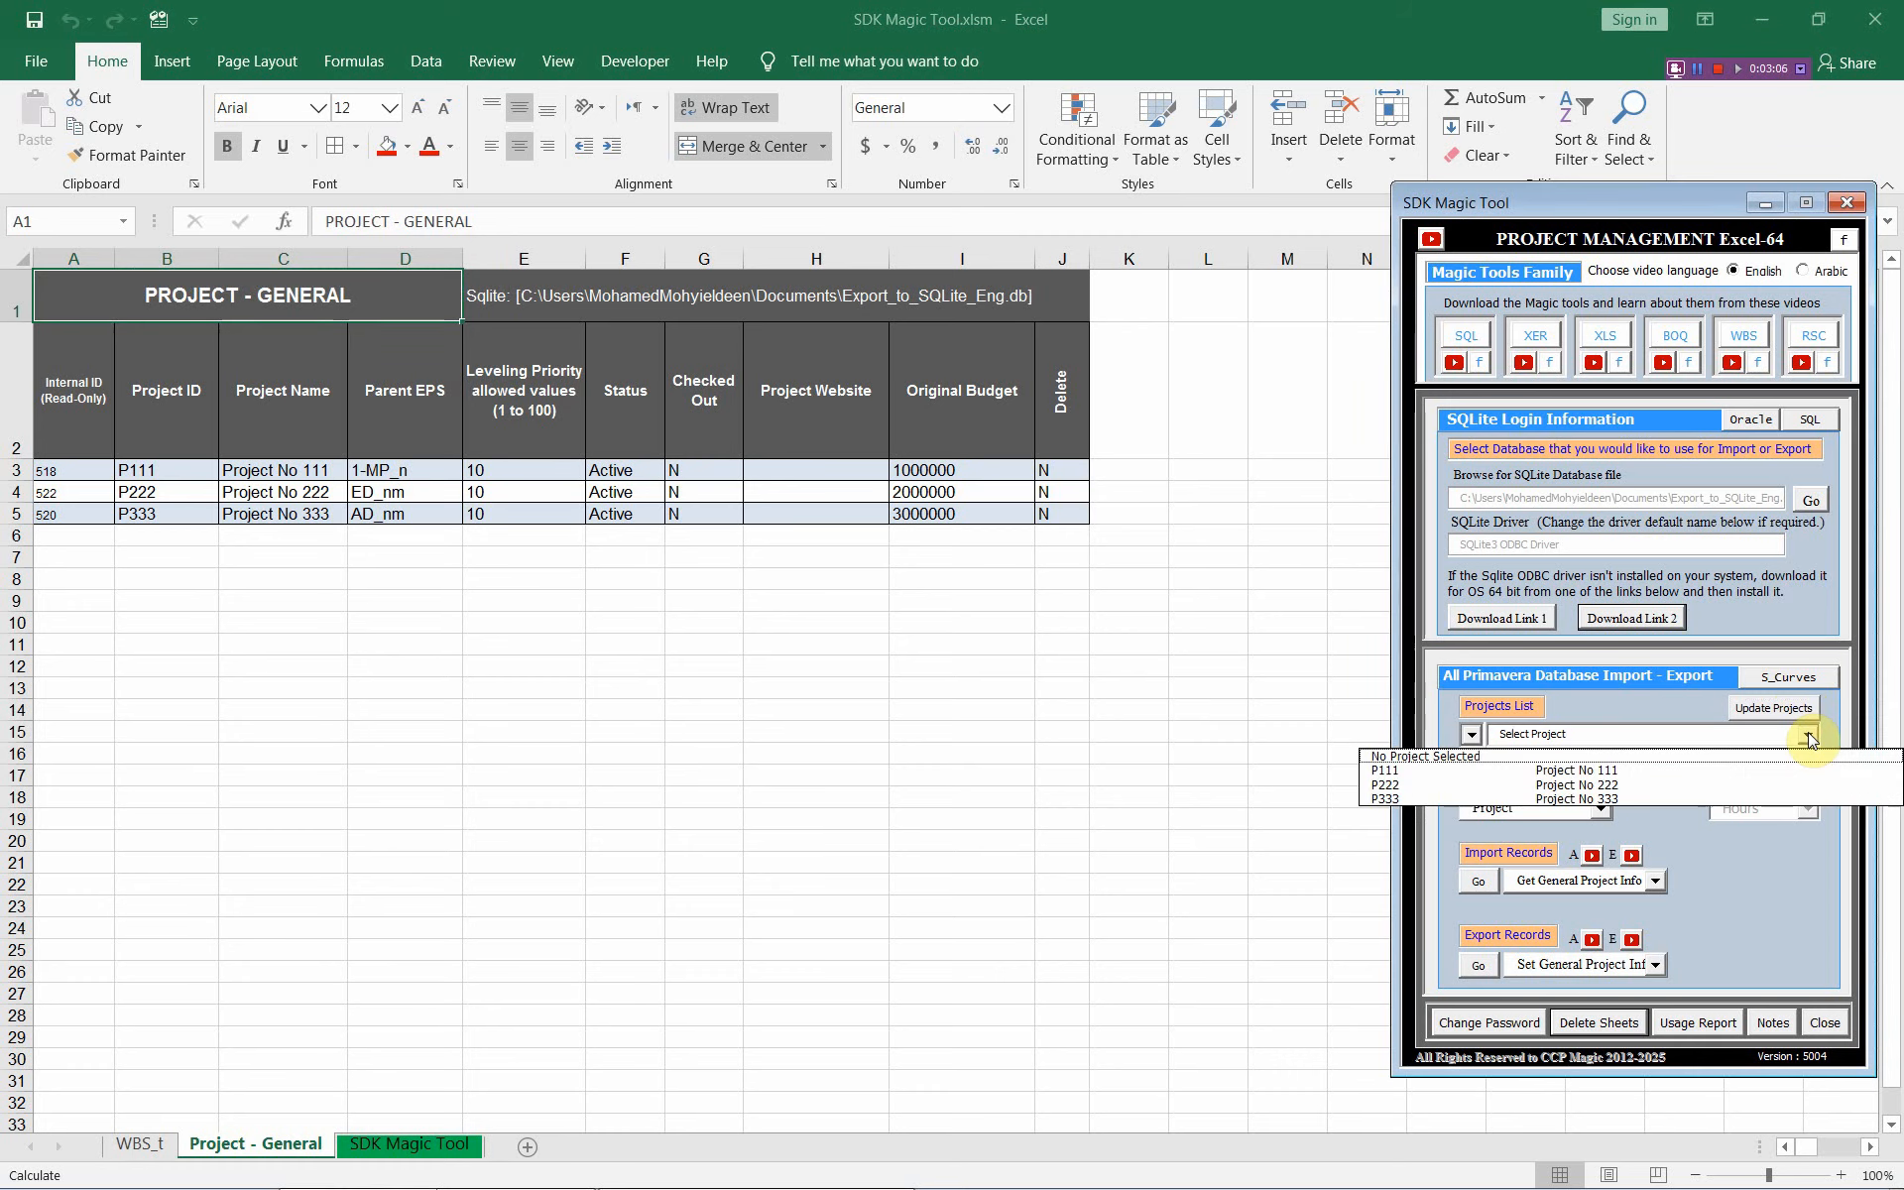
pyautogui.click(1406, 788)
pyautogui.click(1605, 808)
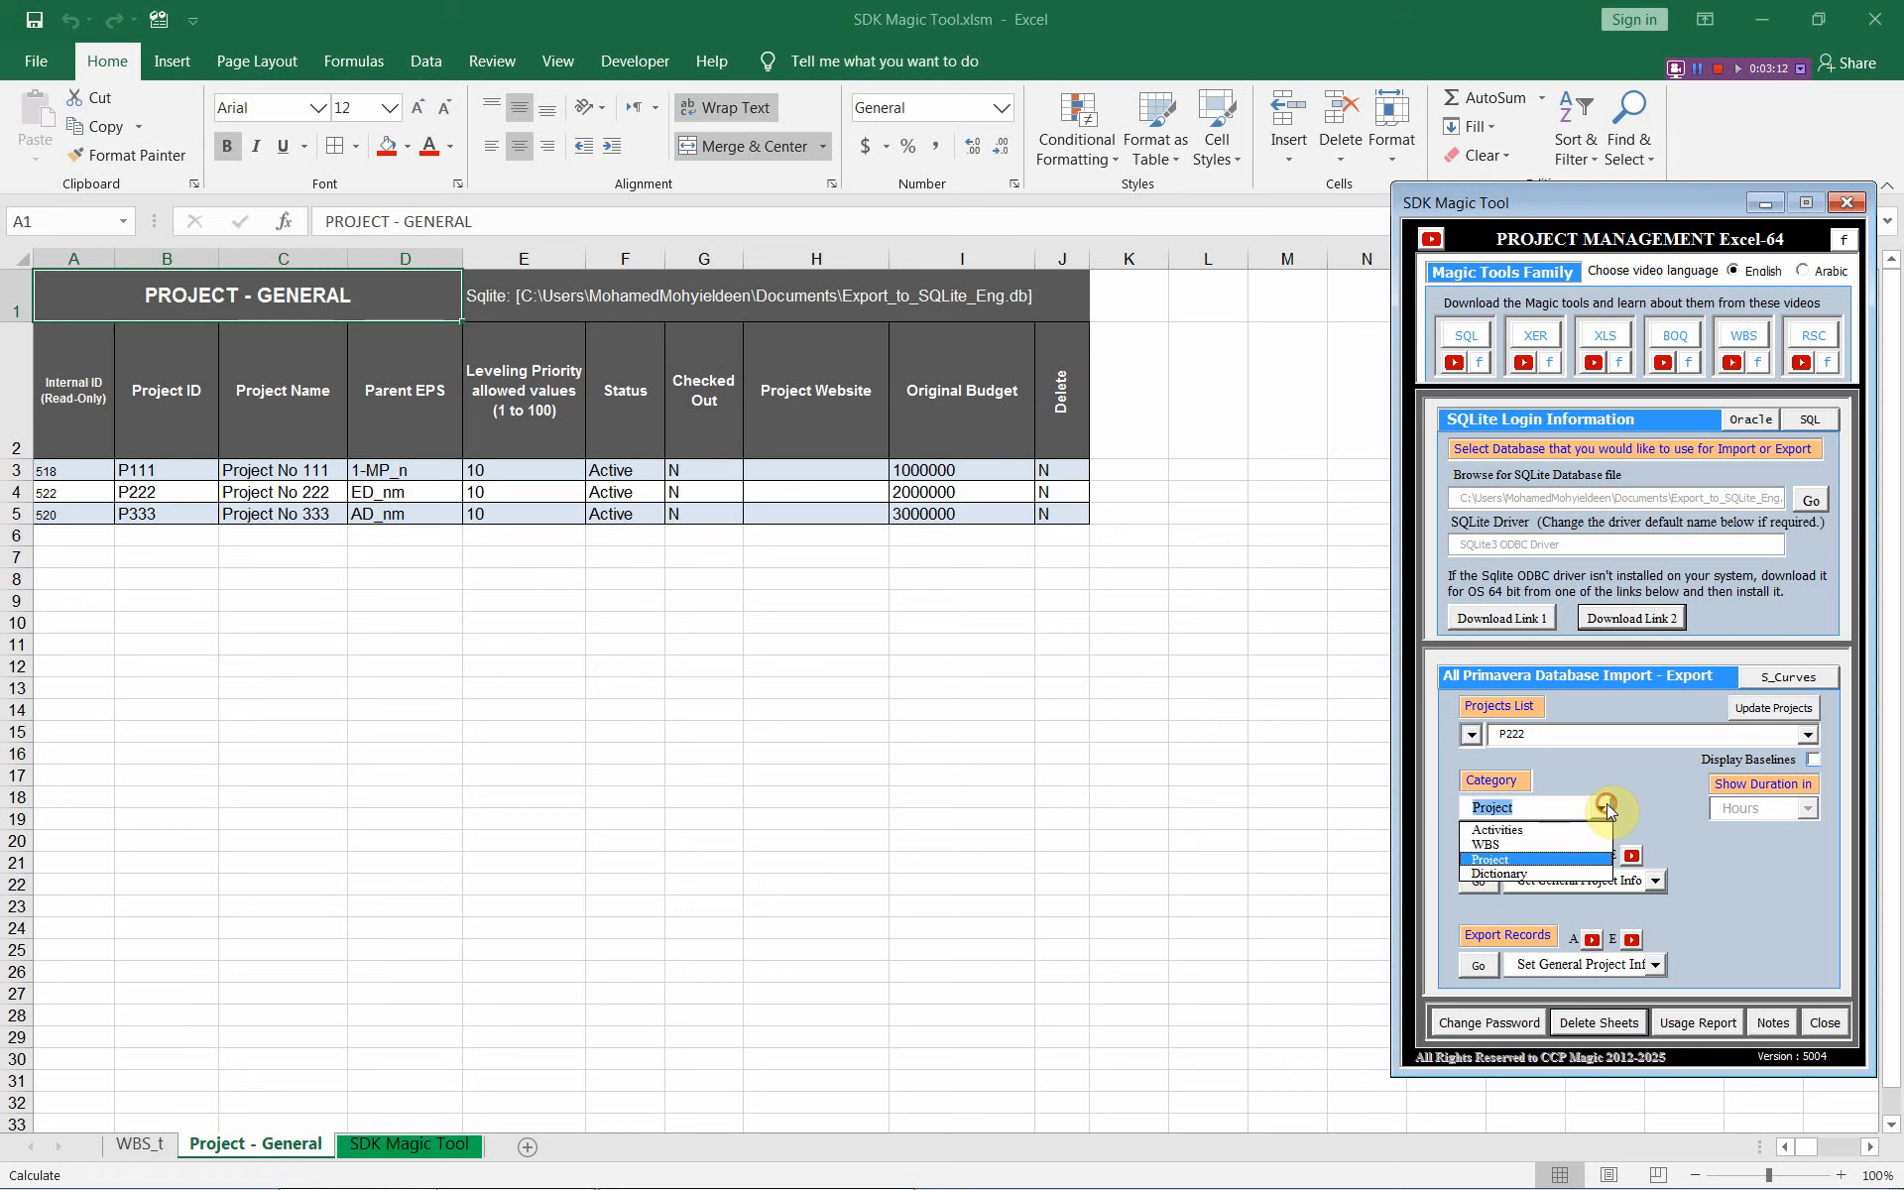
pyautogui.click(1547, 846)
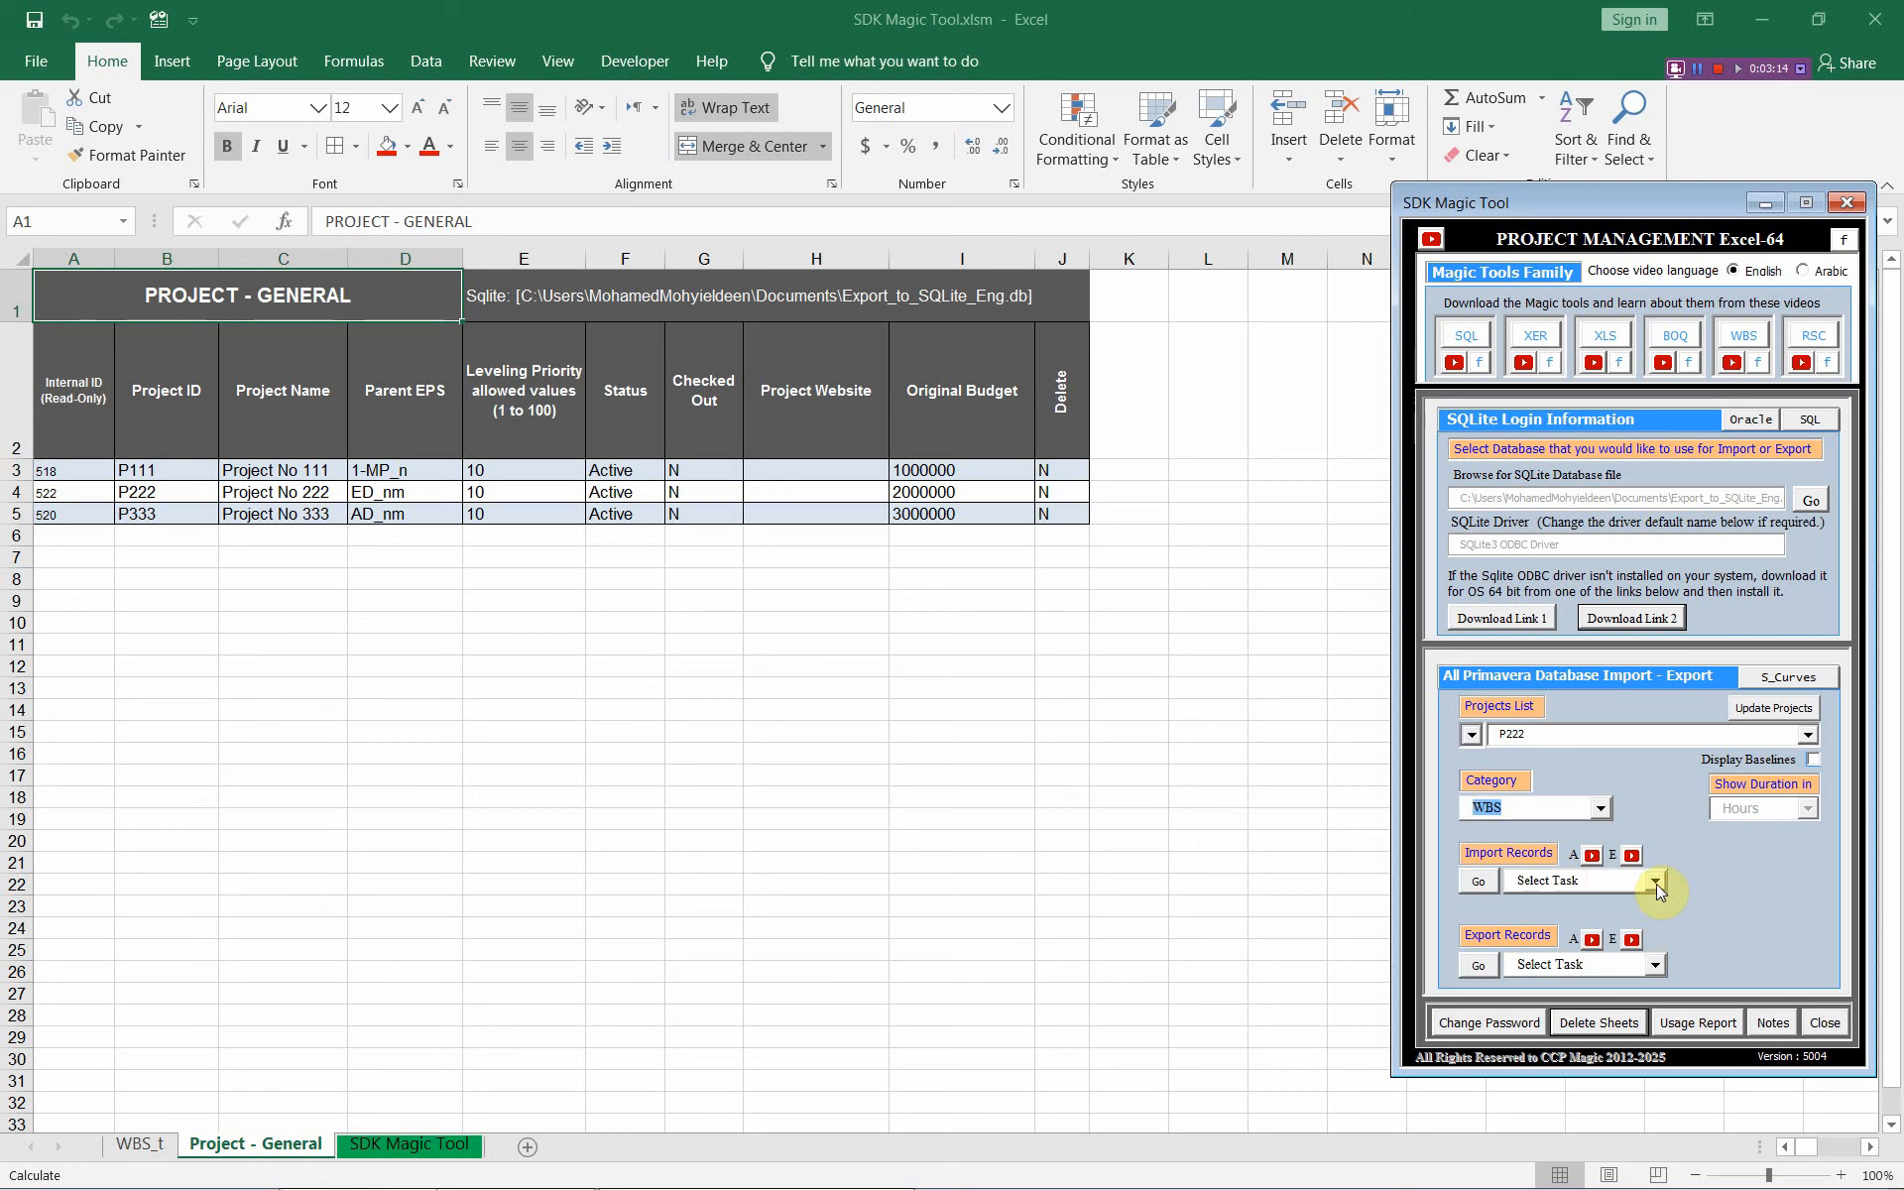
# Step: Import the project's WBS with Get WBS as Table & Chart, close the information screen and select the project's chart cell
pyautogui.click(1656, 883)
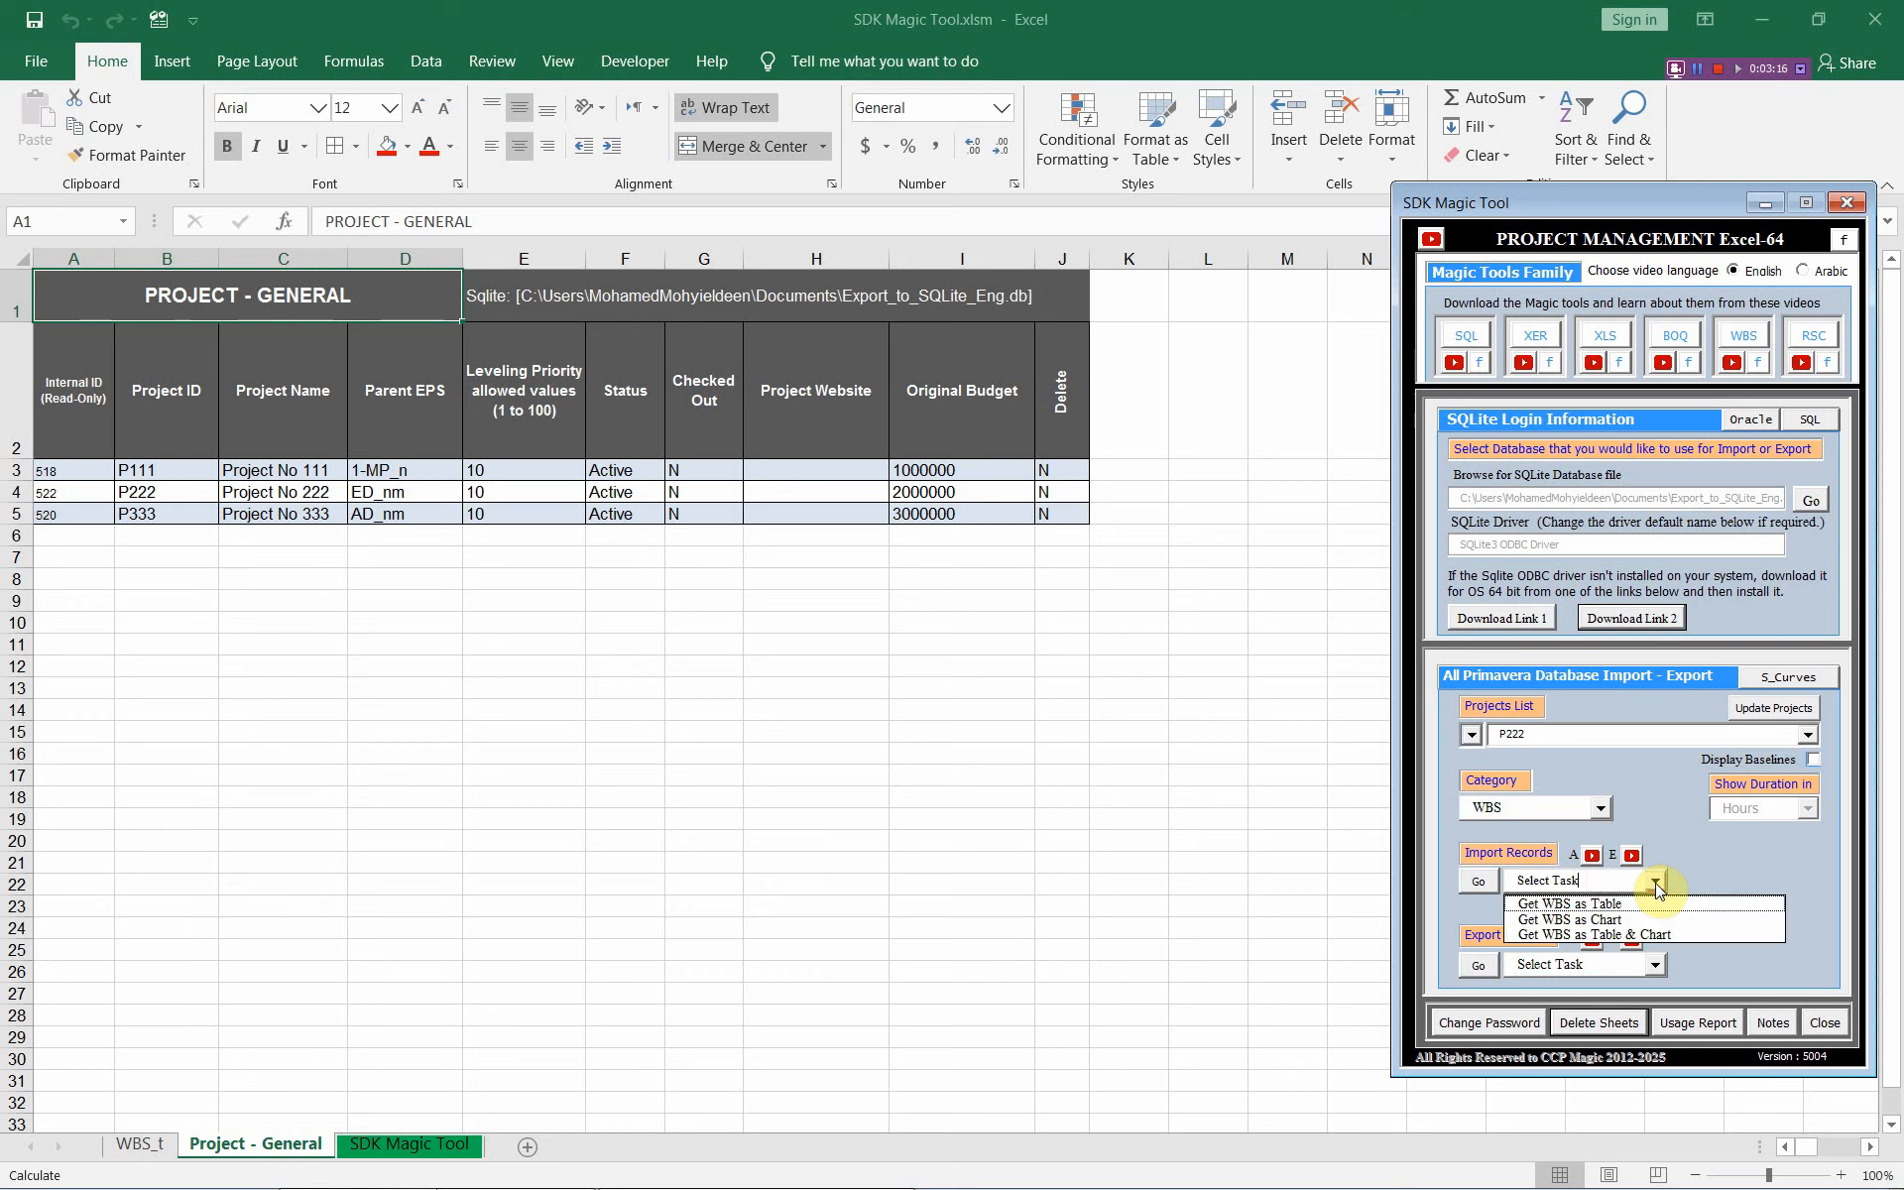
pyautogui.click(1662, 934)
pyautogui.click(1477, 881)
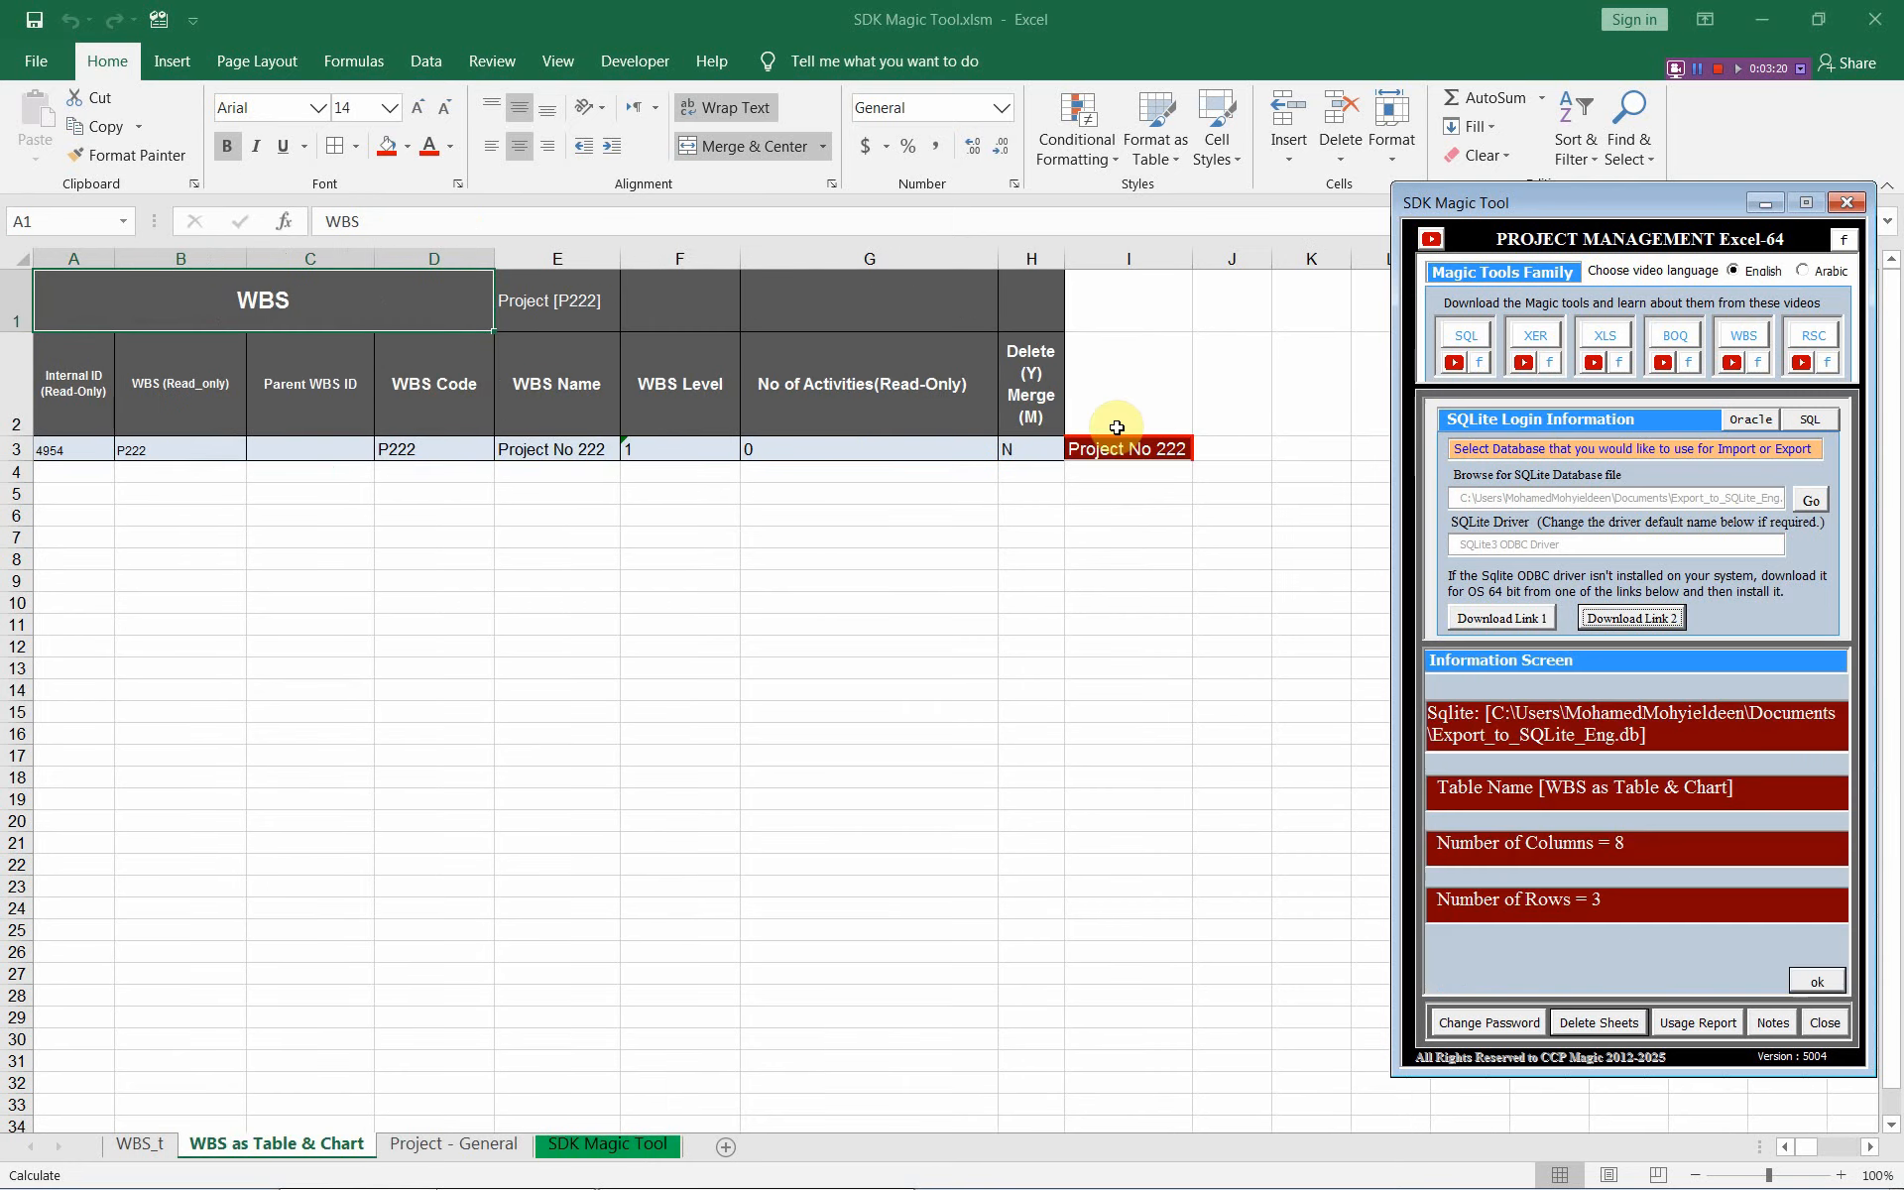
pyautogui.click(1123, 449)
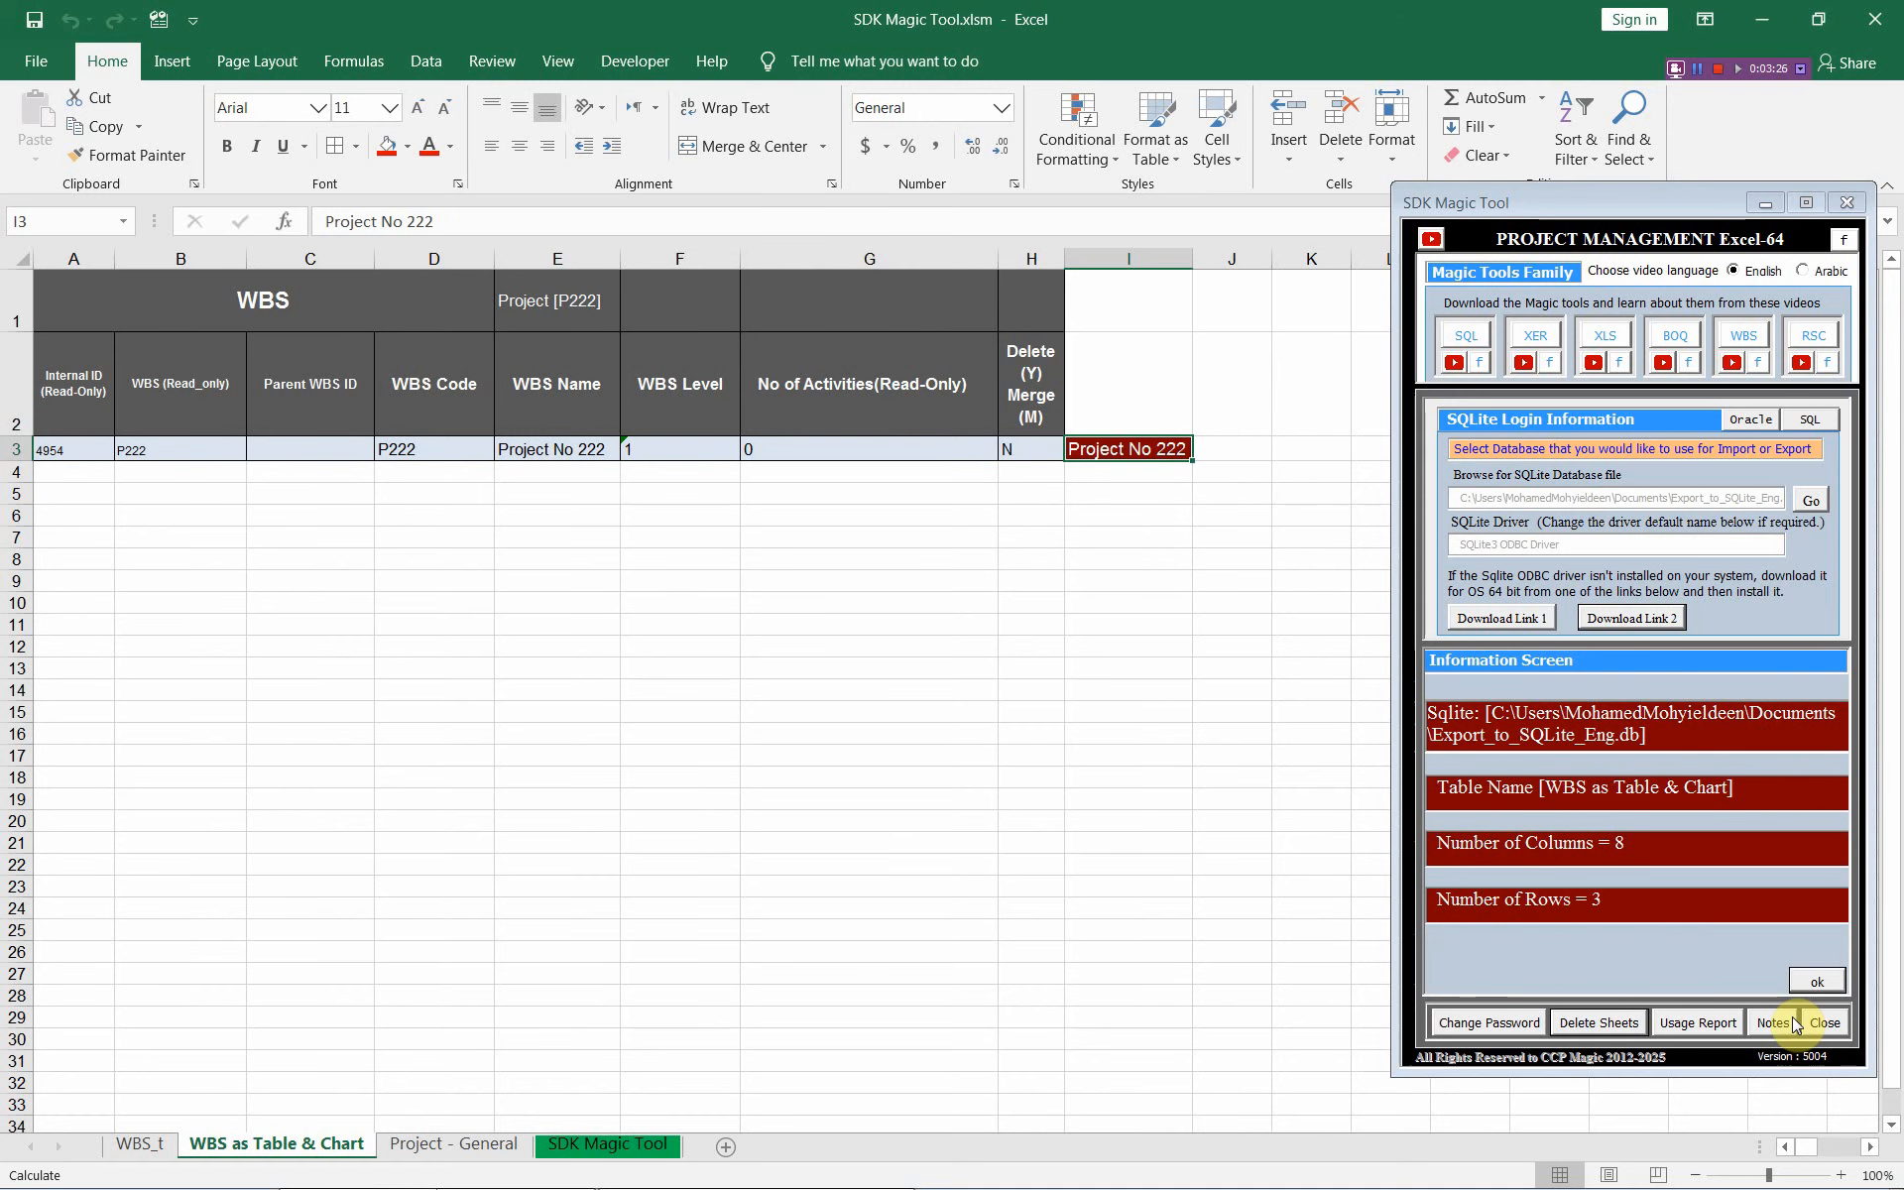
pyautogui.click(1821, 982)
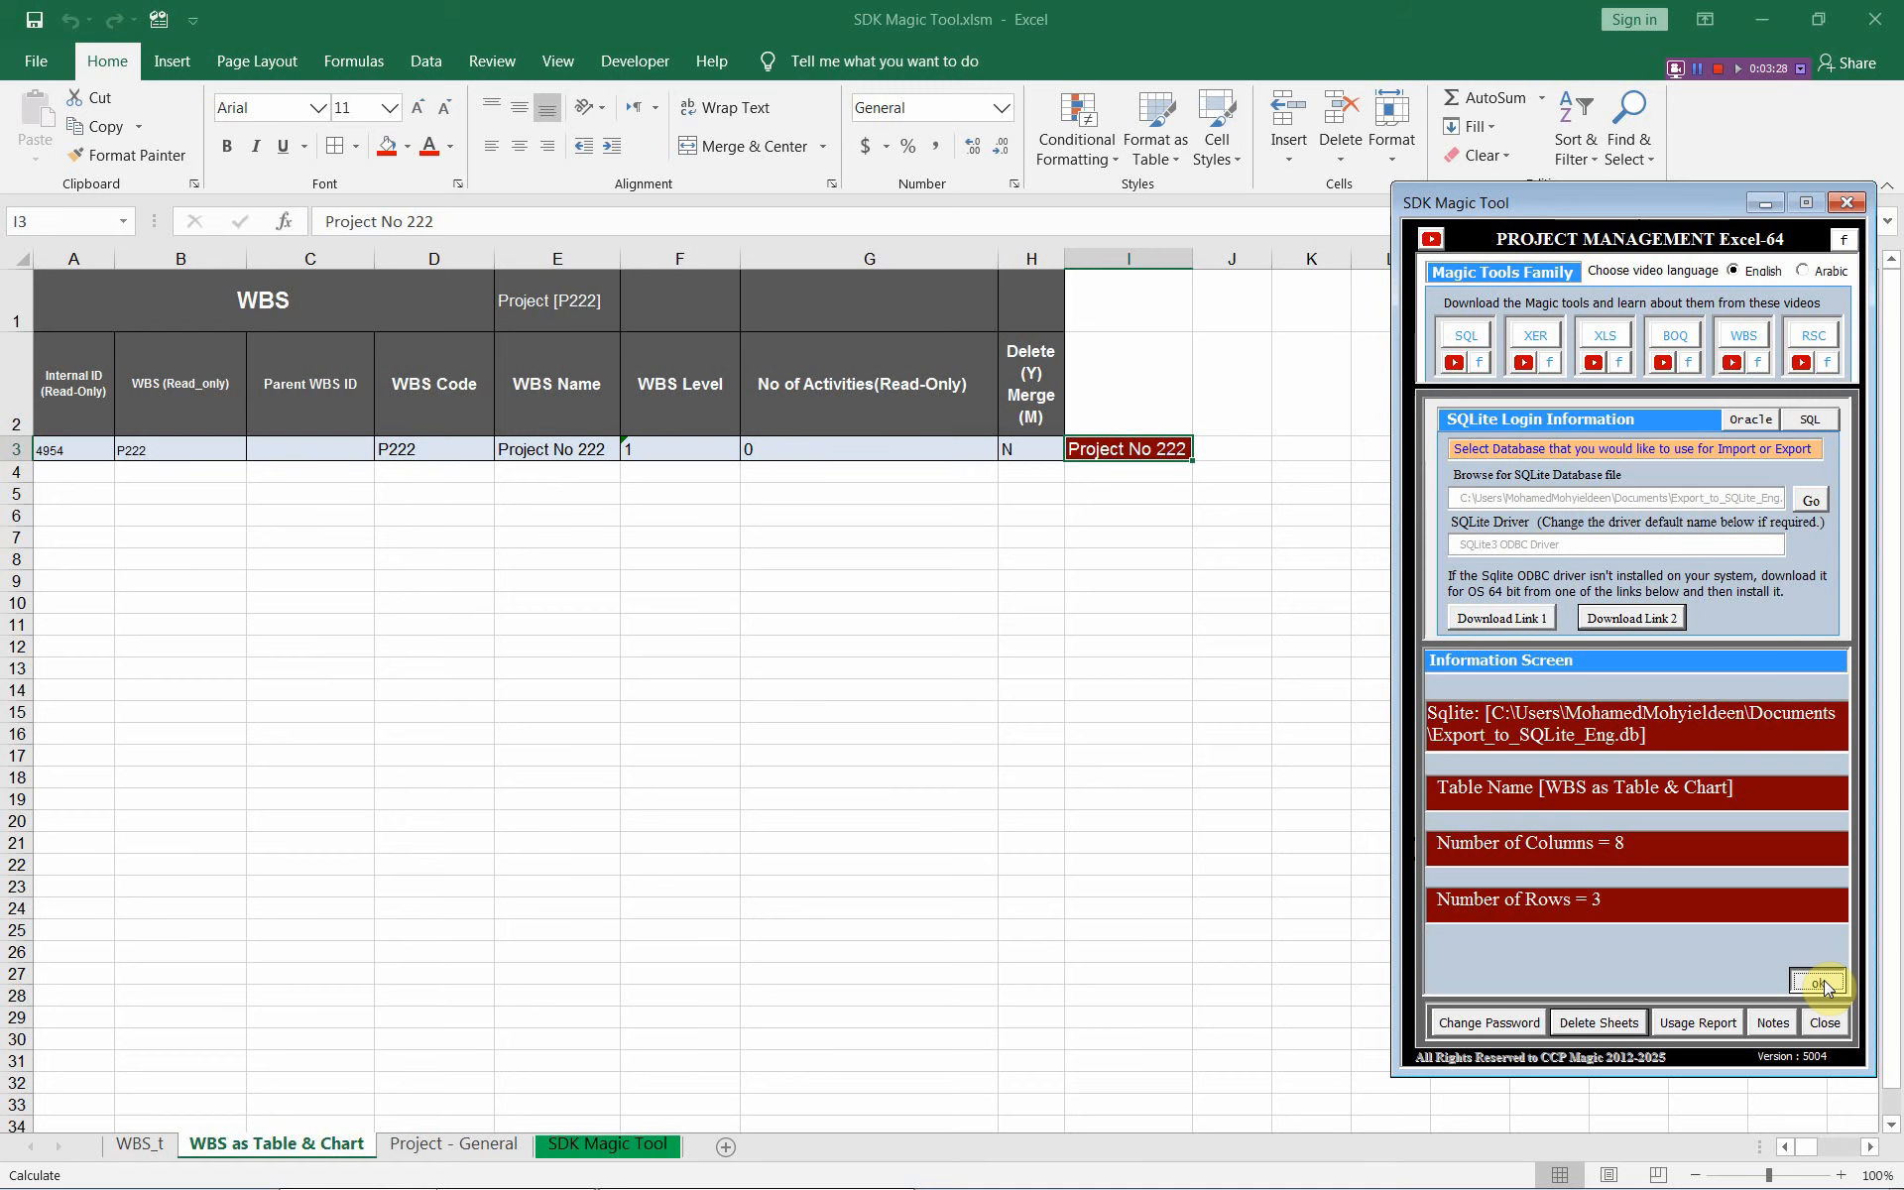
pyautogui.click(1824, 982)
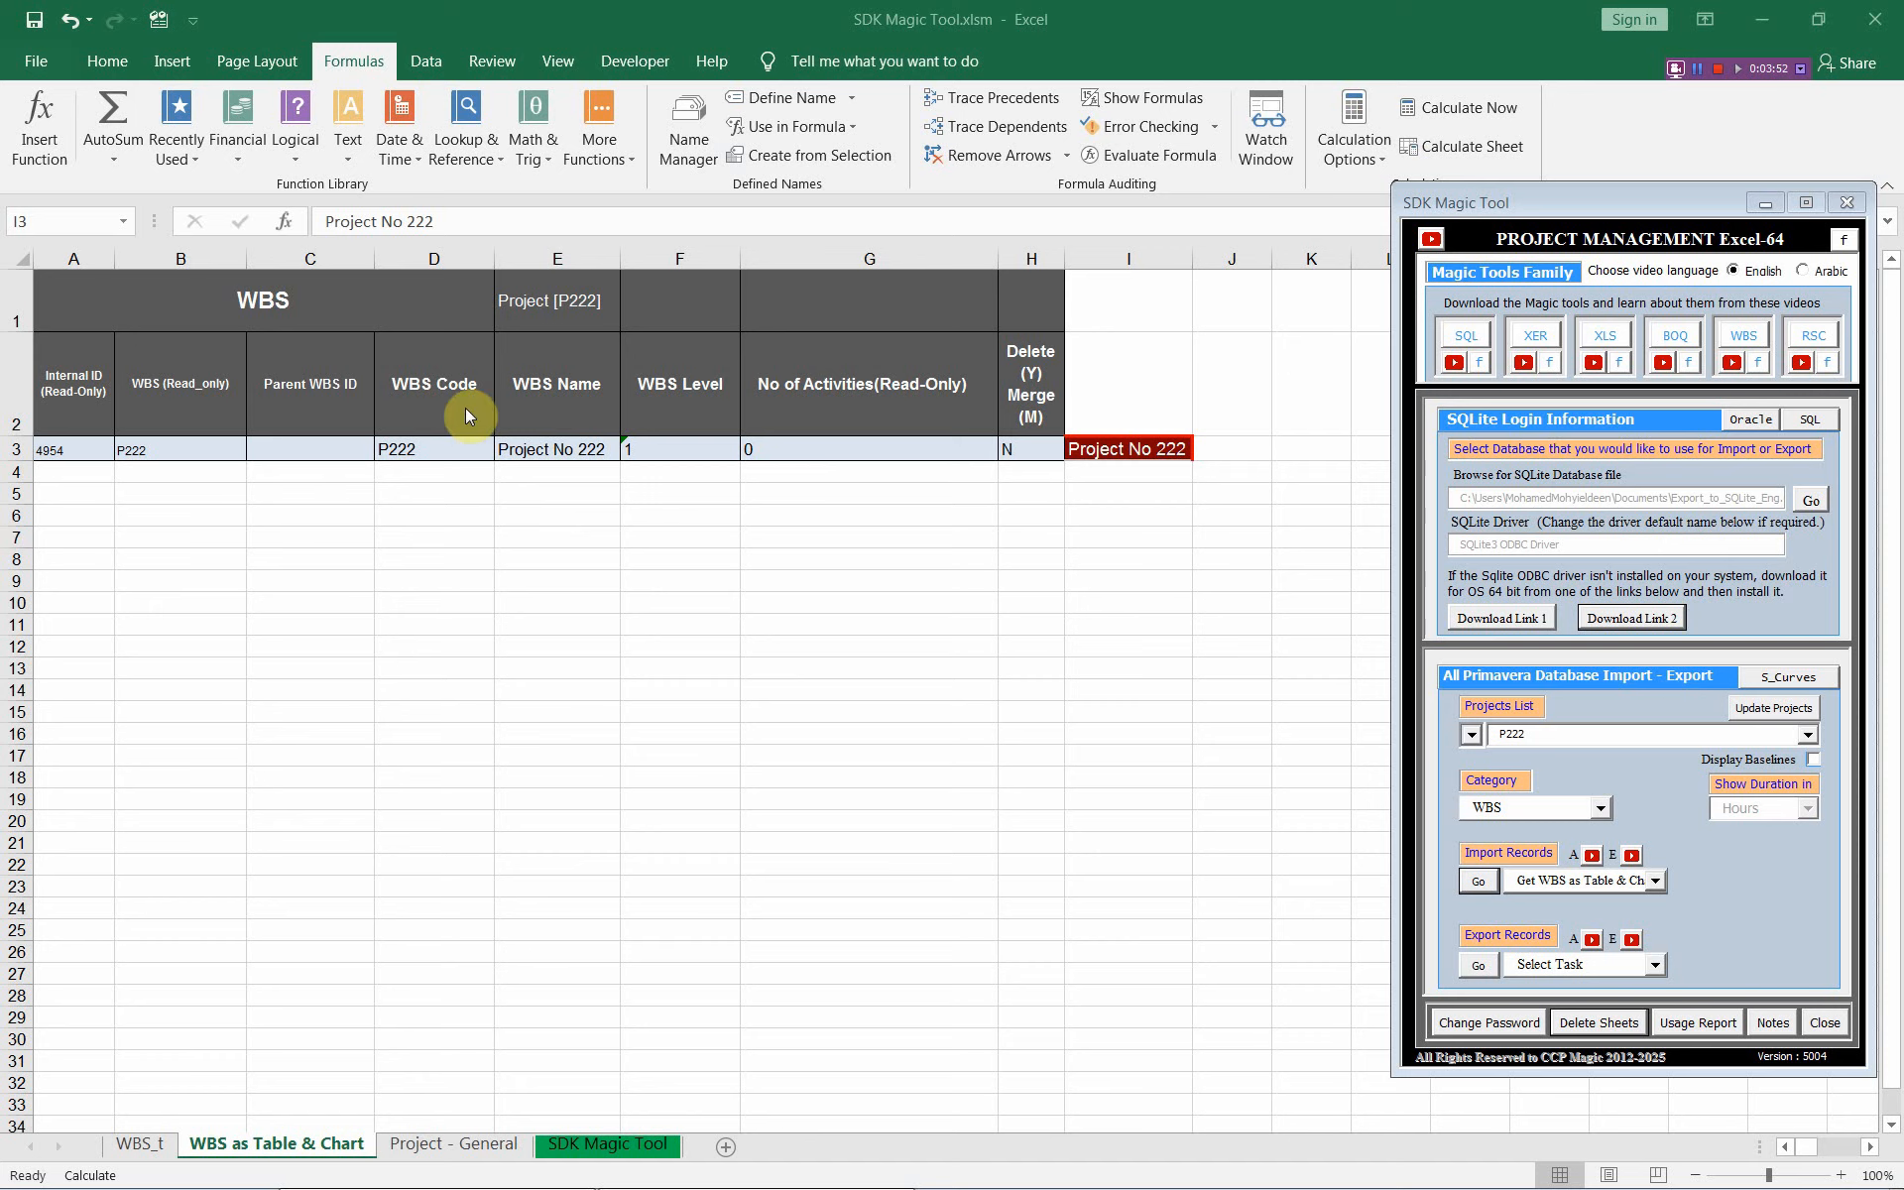
pyautogui.click(1122, 448)
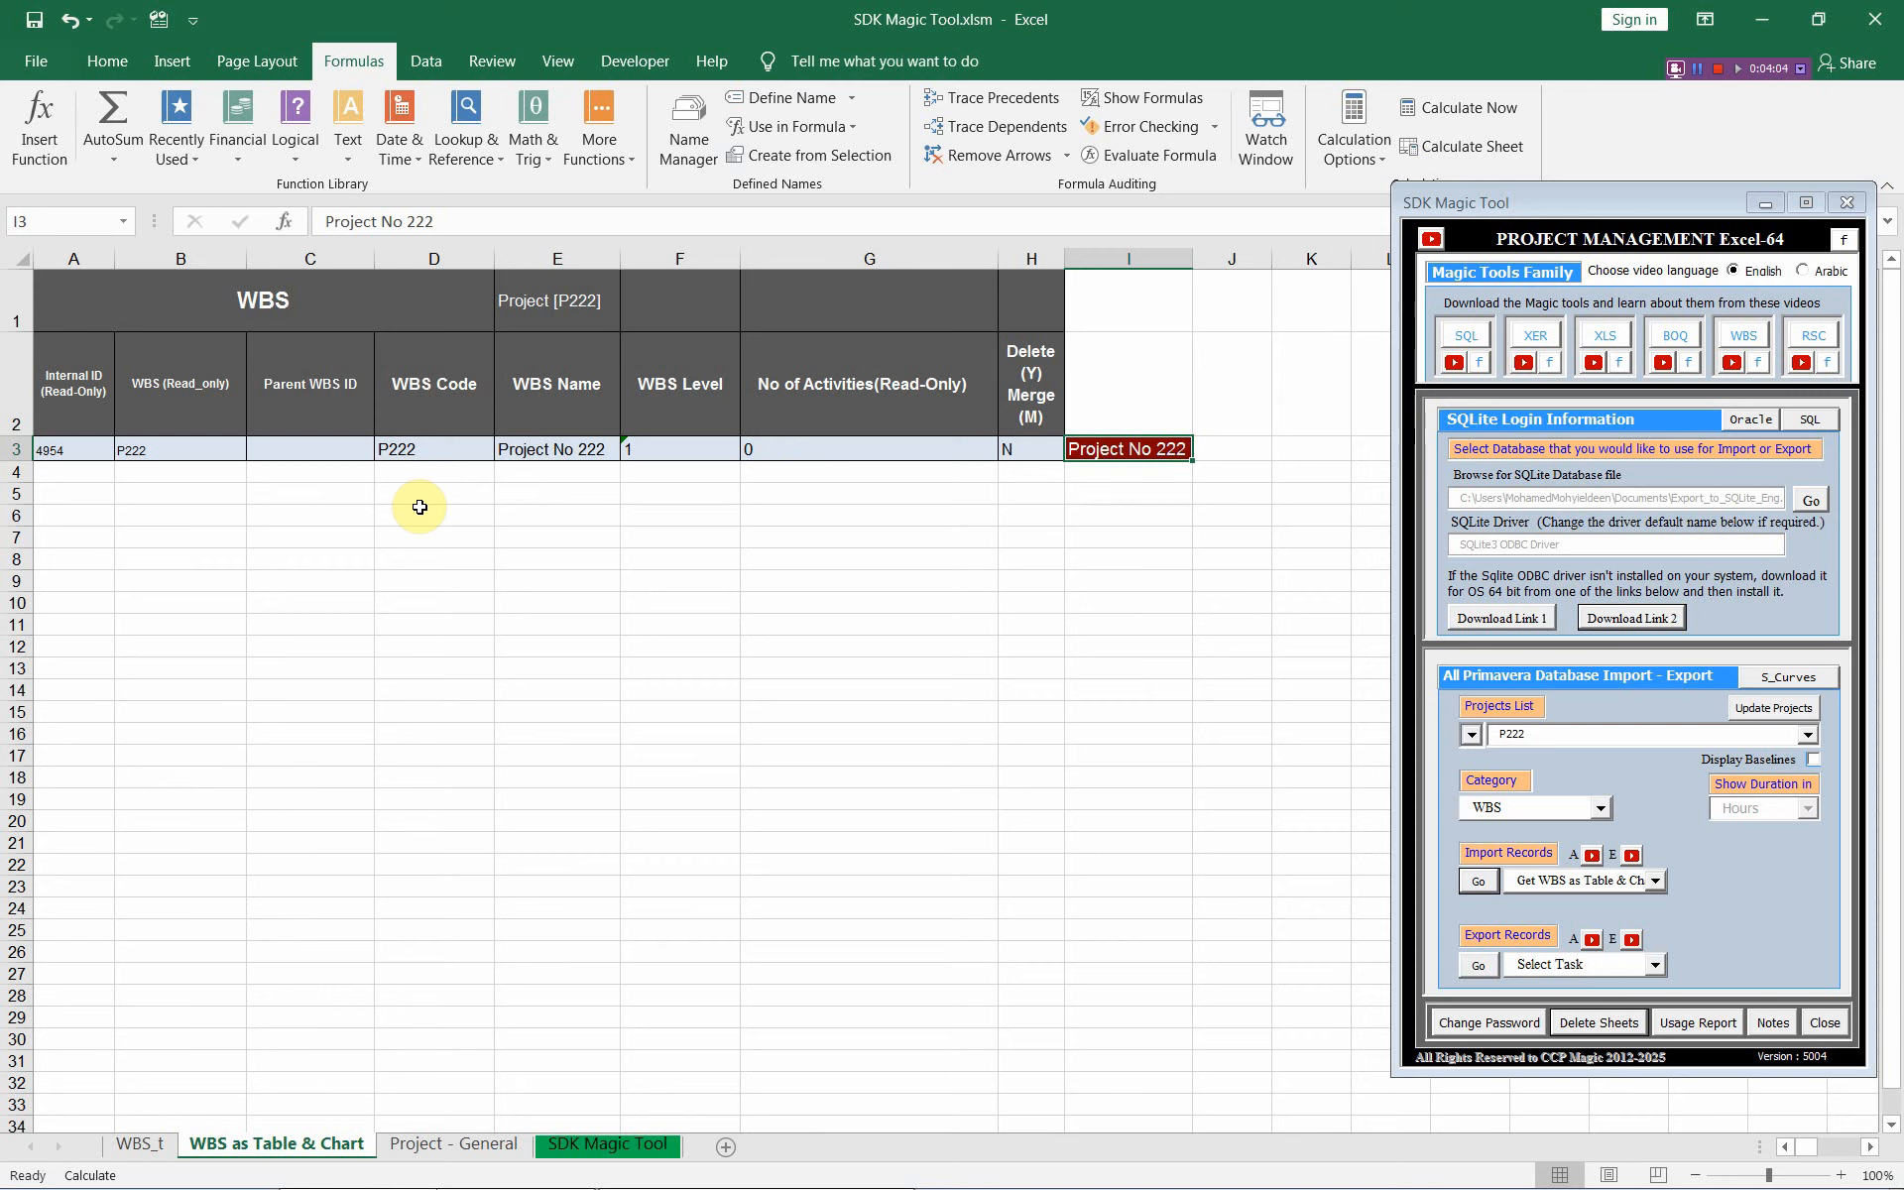
# Step: Copy the WBS names from Building No (1) to Fifth Floor, B1:B16, on the WBS_t sheet
pyautogui.click(141, 1145)
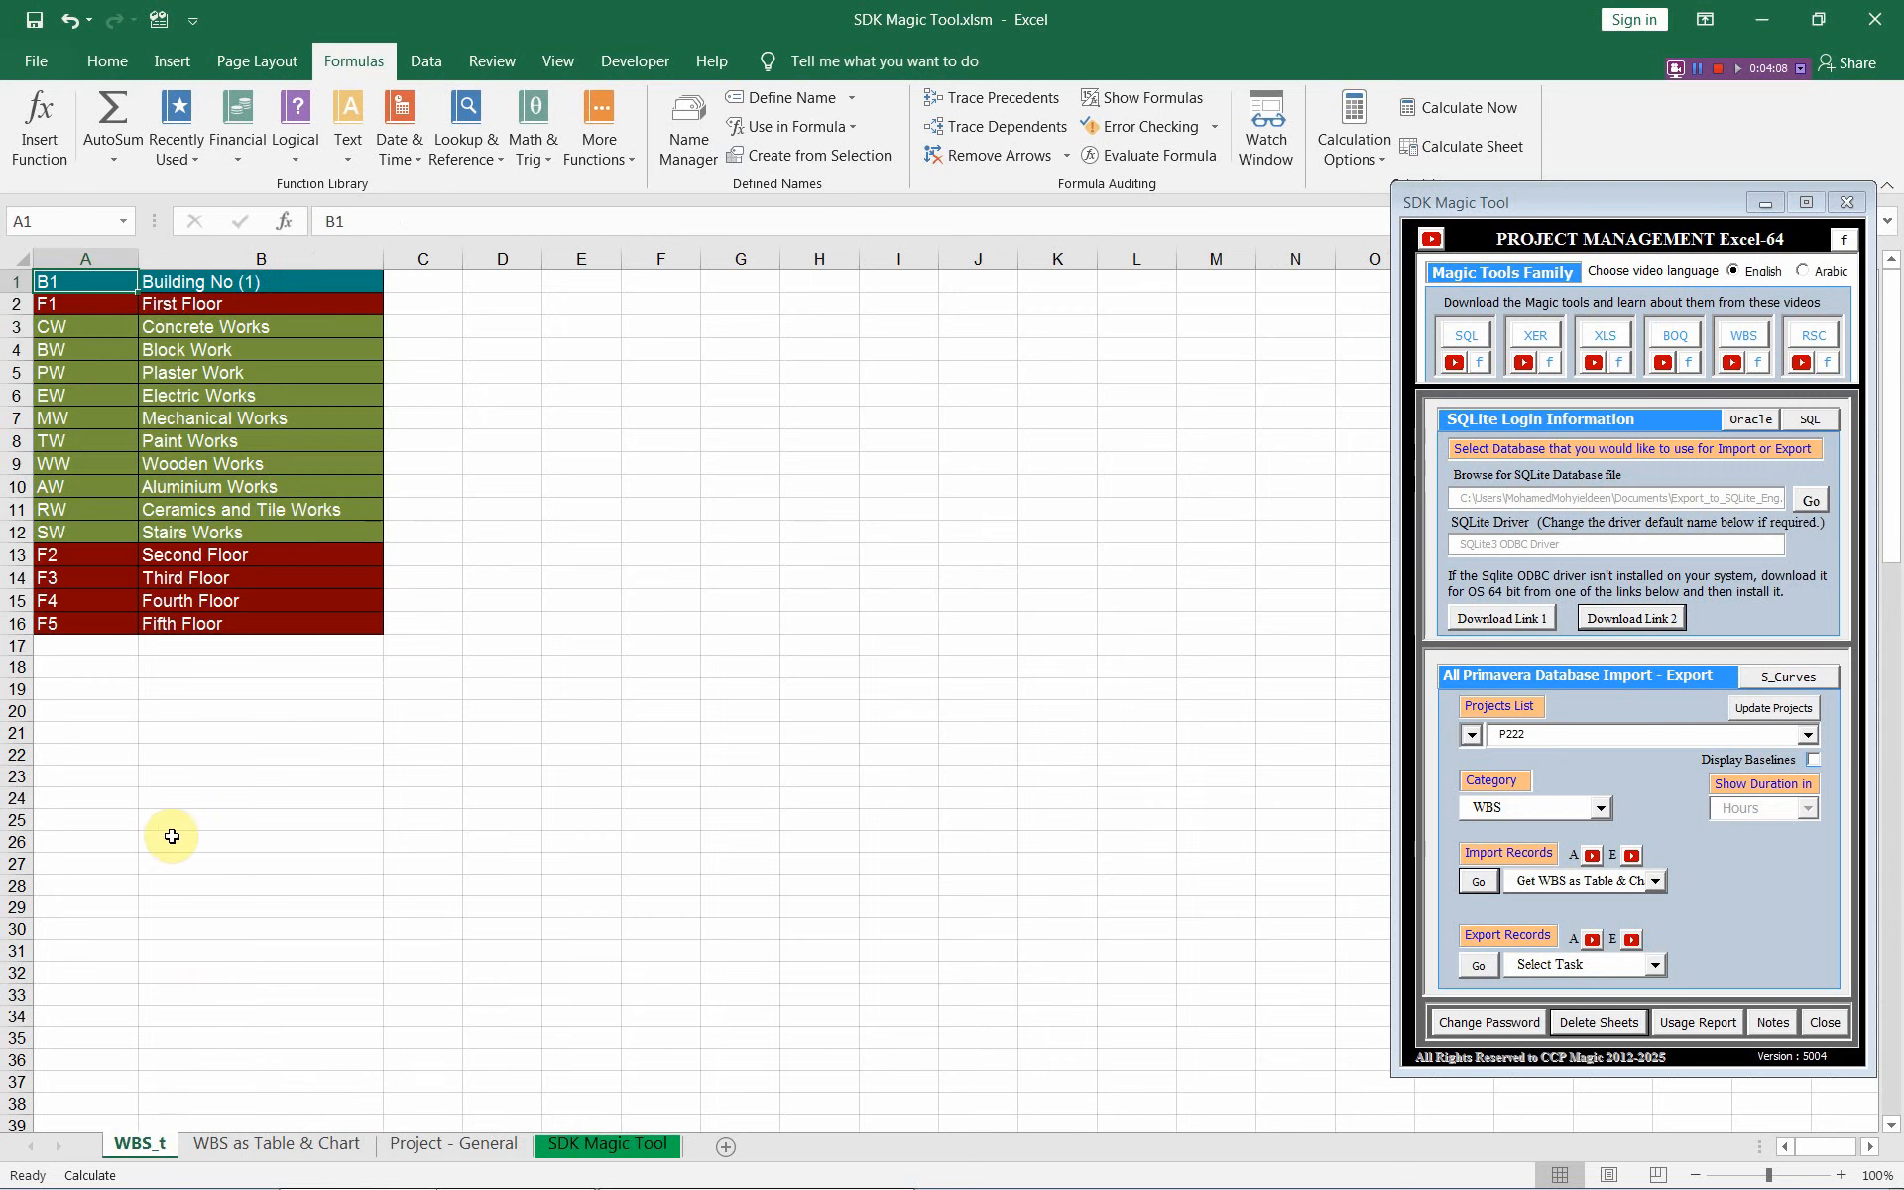
pyautogui.click(259, 282)
pyautogui.moveTo(260, 428); pyautogui.dragTo(254, 625)
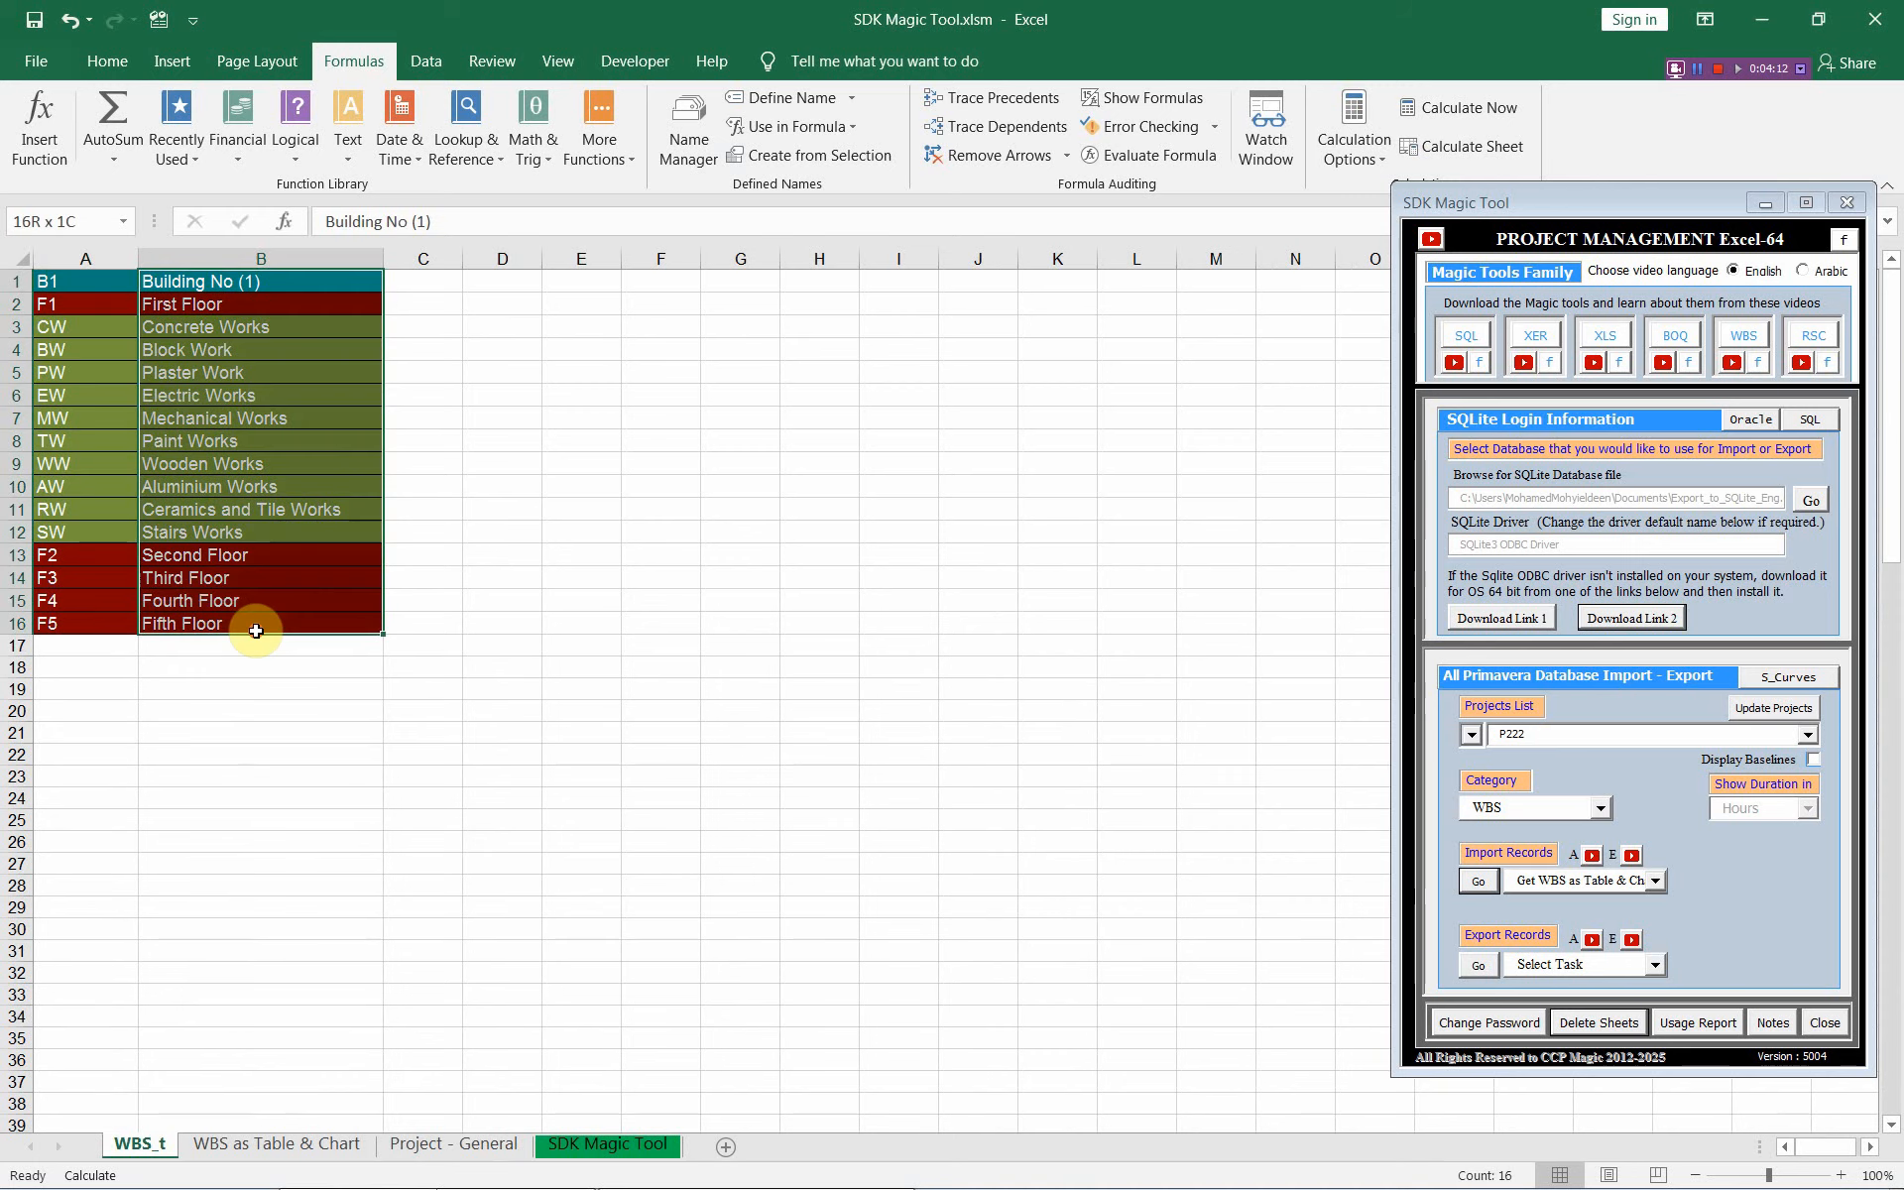
pyautogui.rightClick(288, 459)
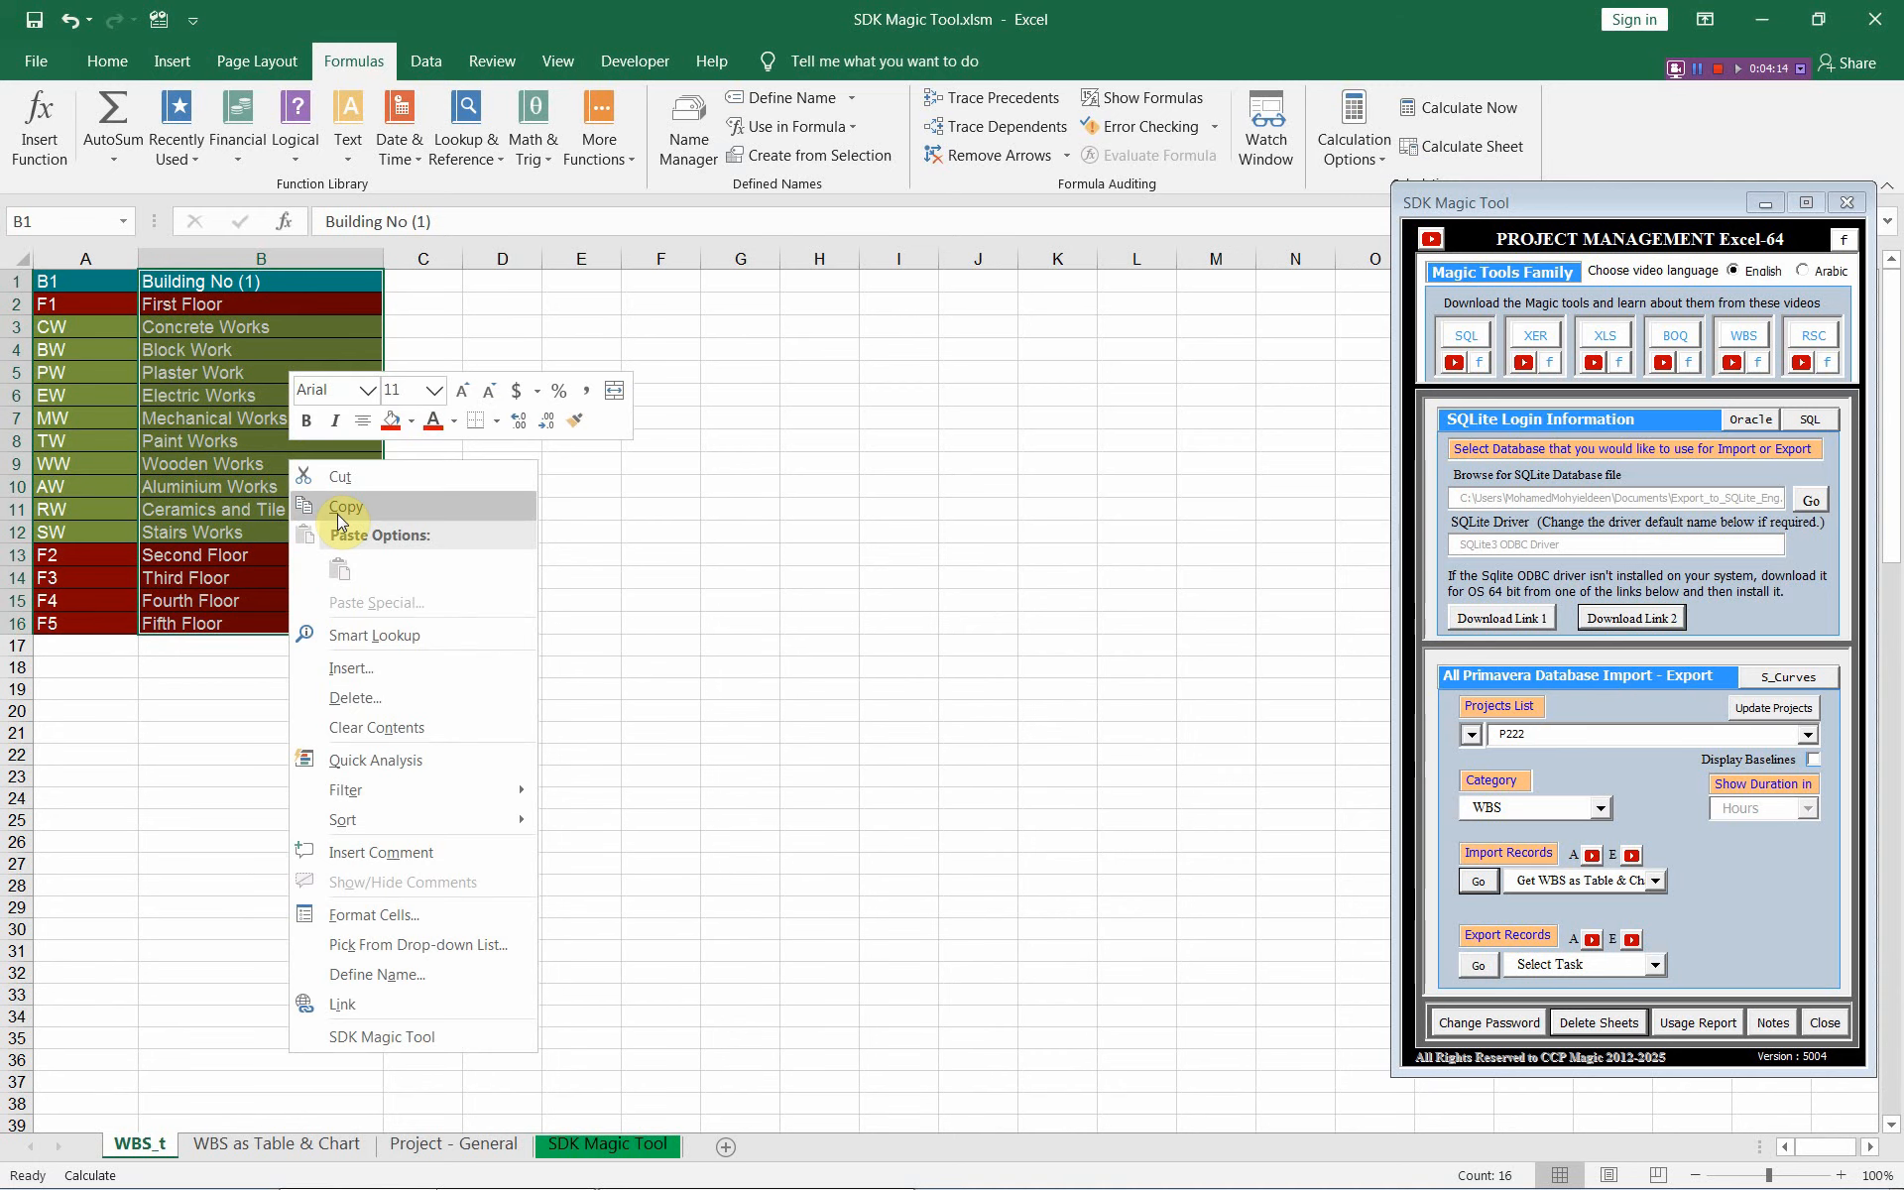
pyautogui.click(332, 503)
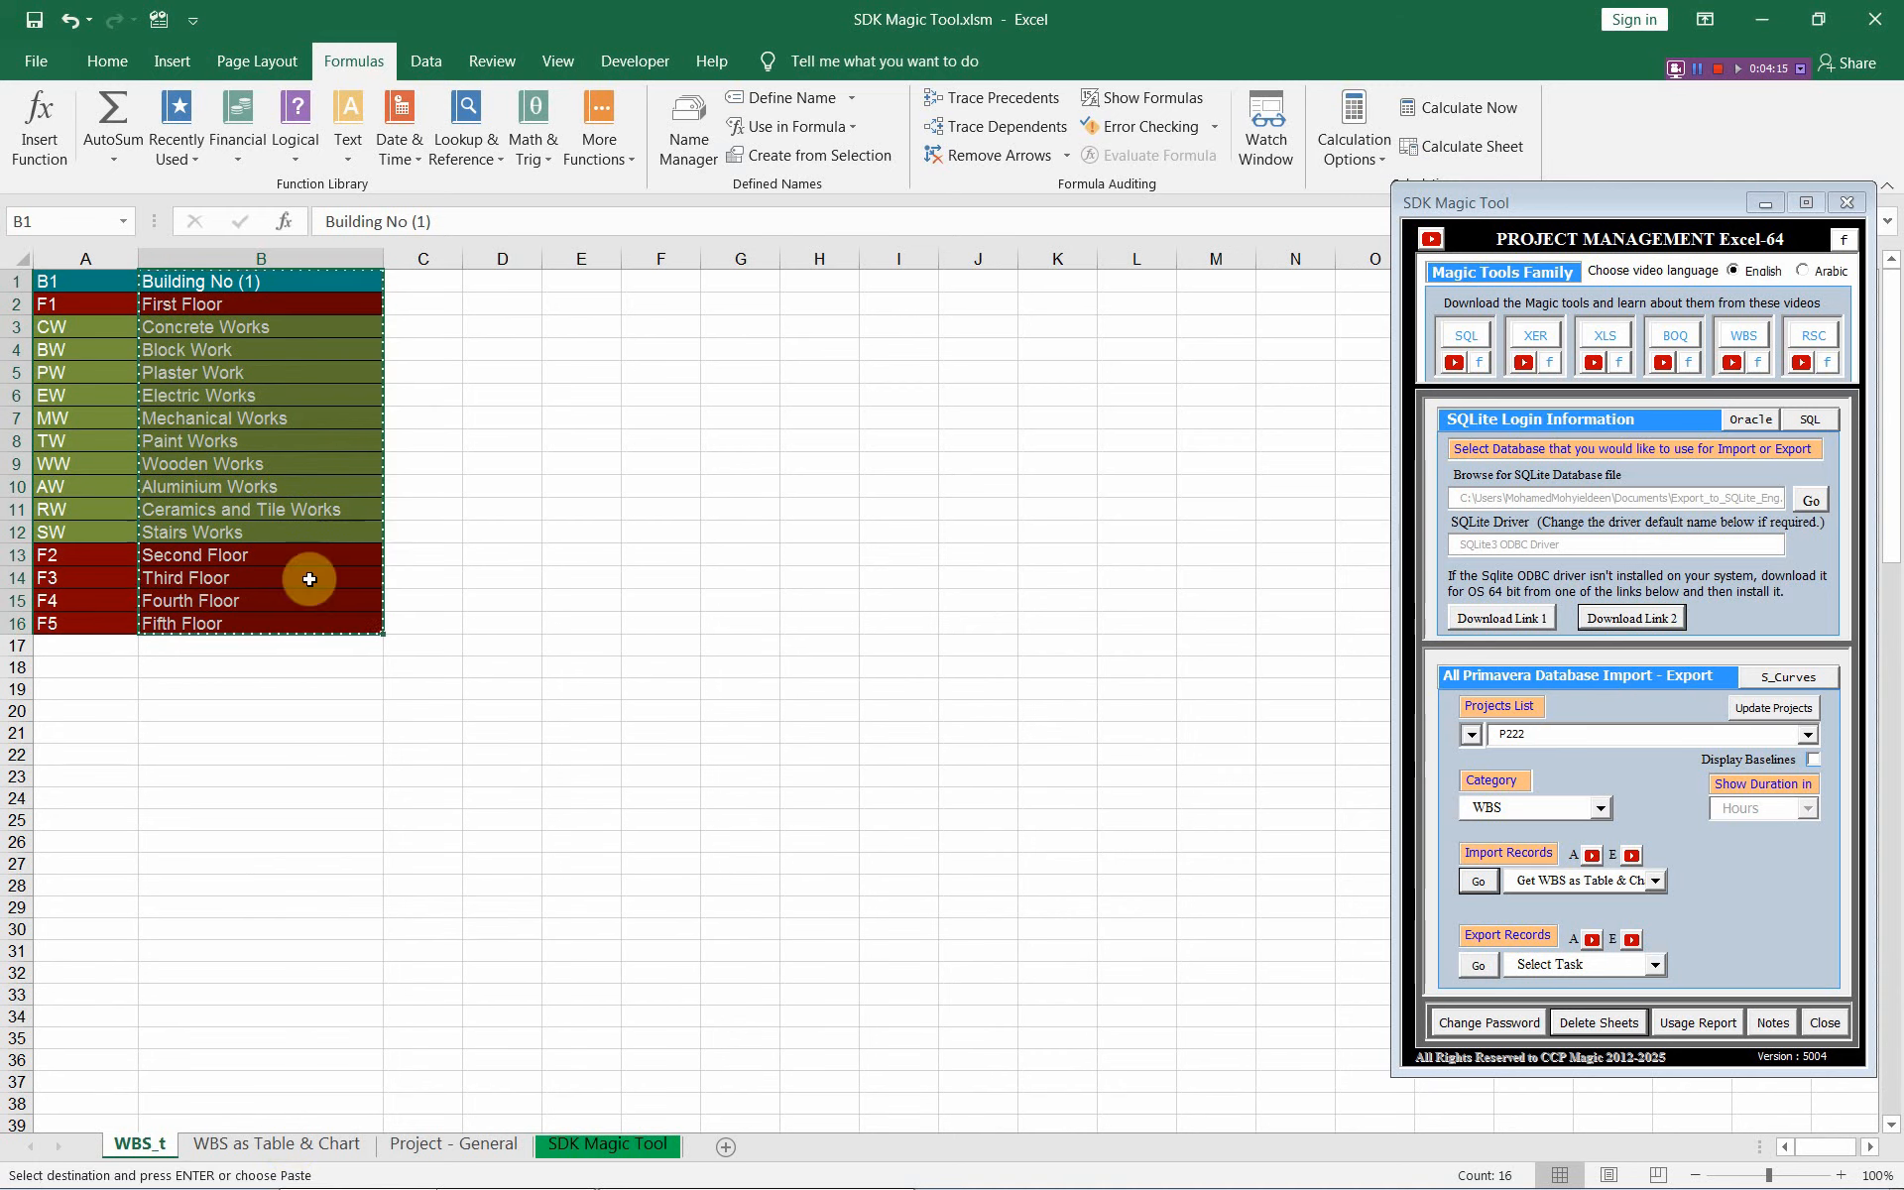
# Step: Minimize the tool form, paste the names at J4 of the WBS as Table & Chart sheet and widen column J
pyautogui.click(298, 1142)
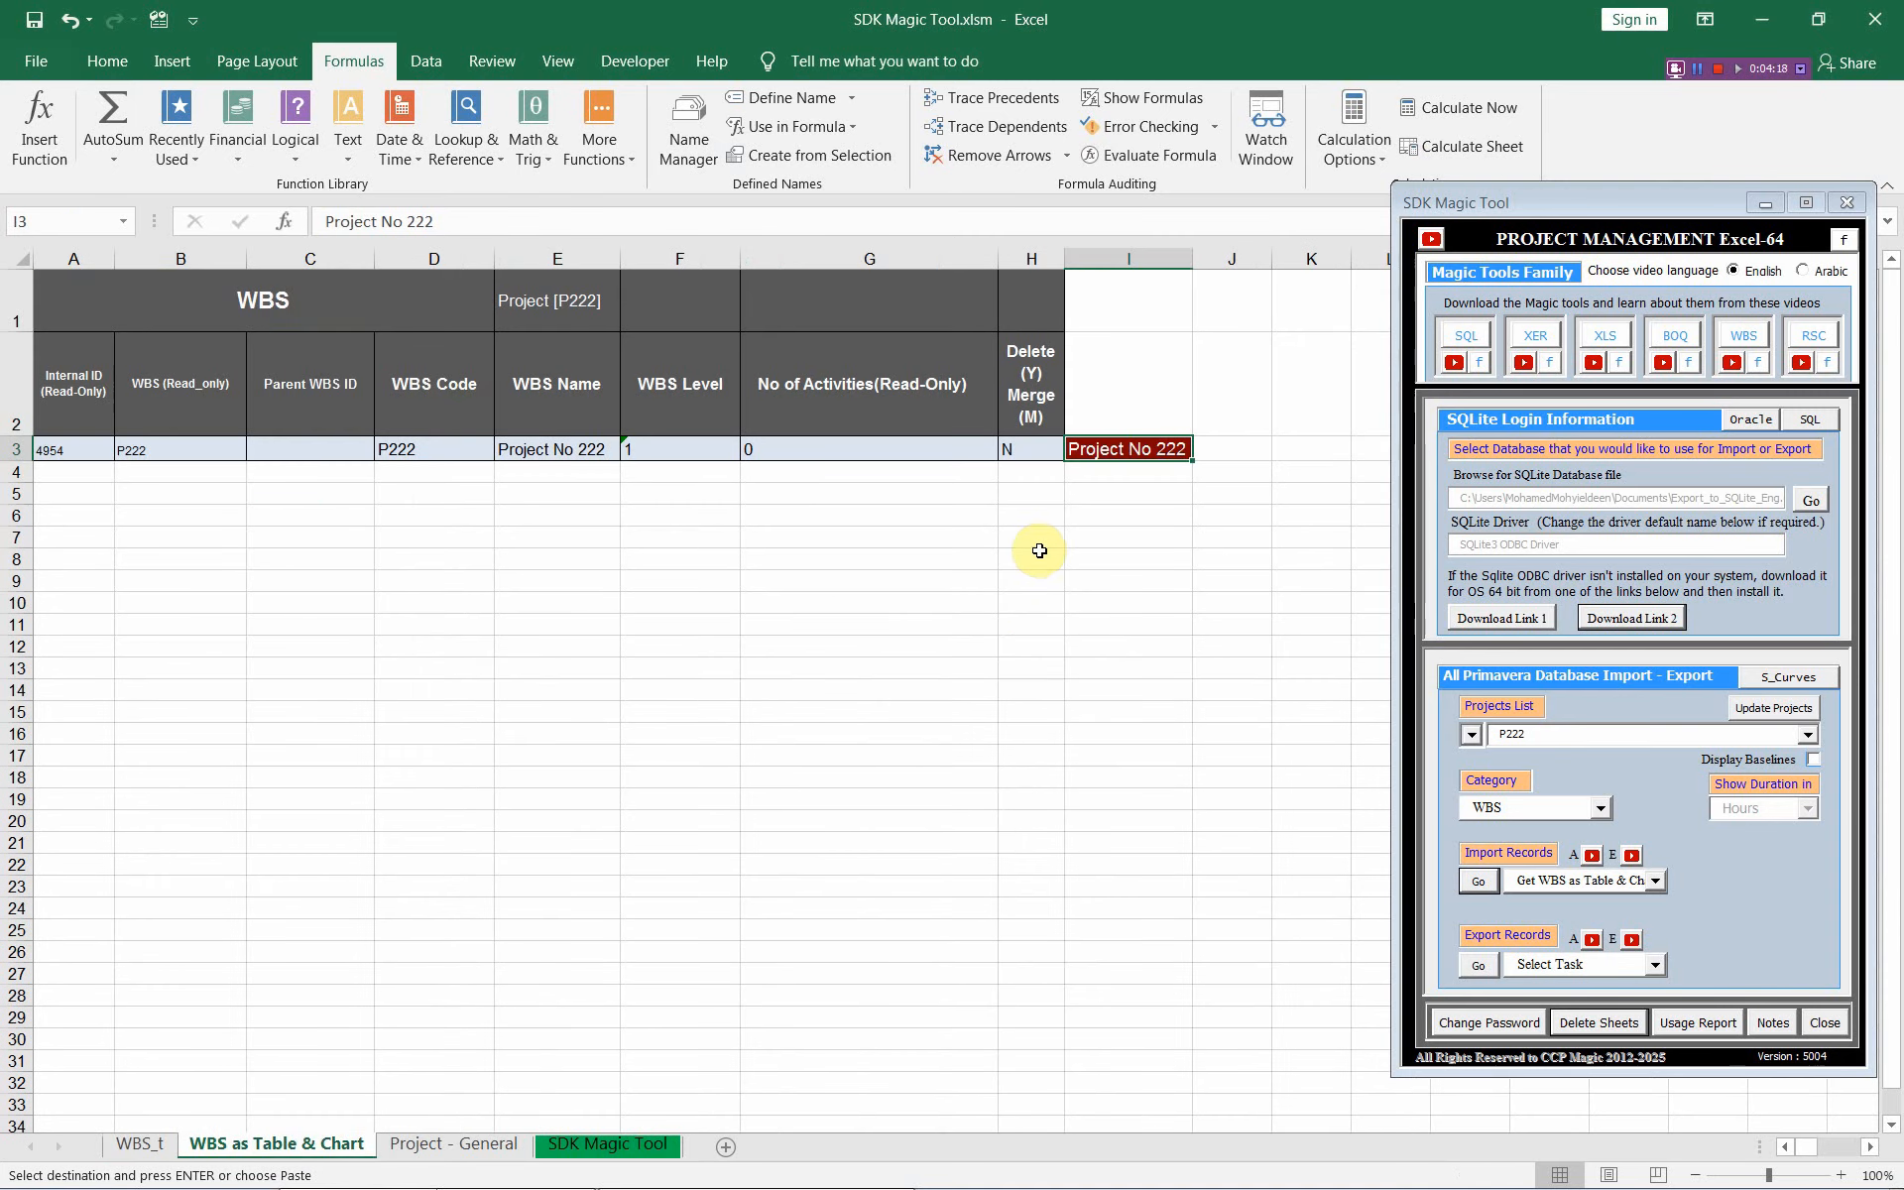
pyautogui.click(1770, 209)
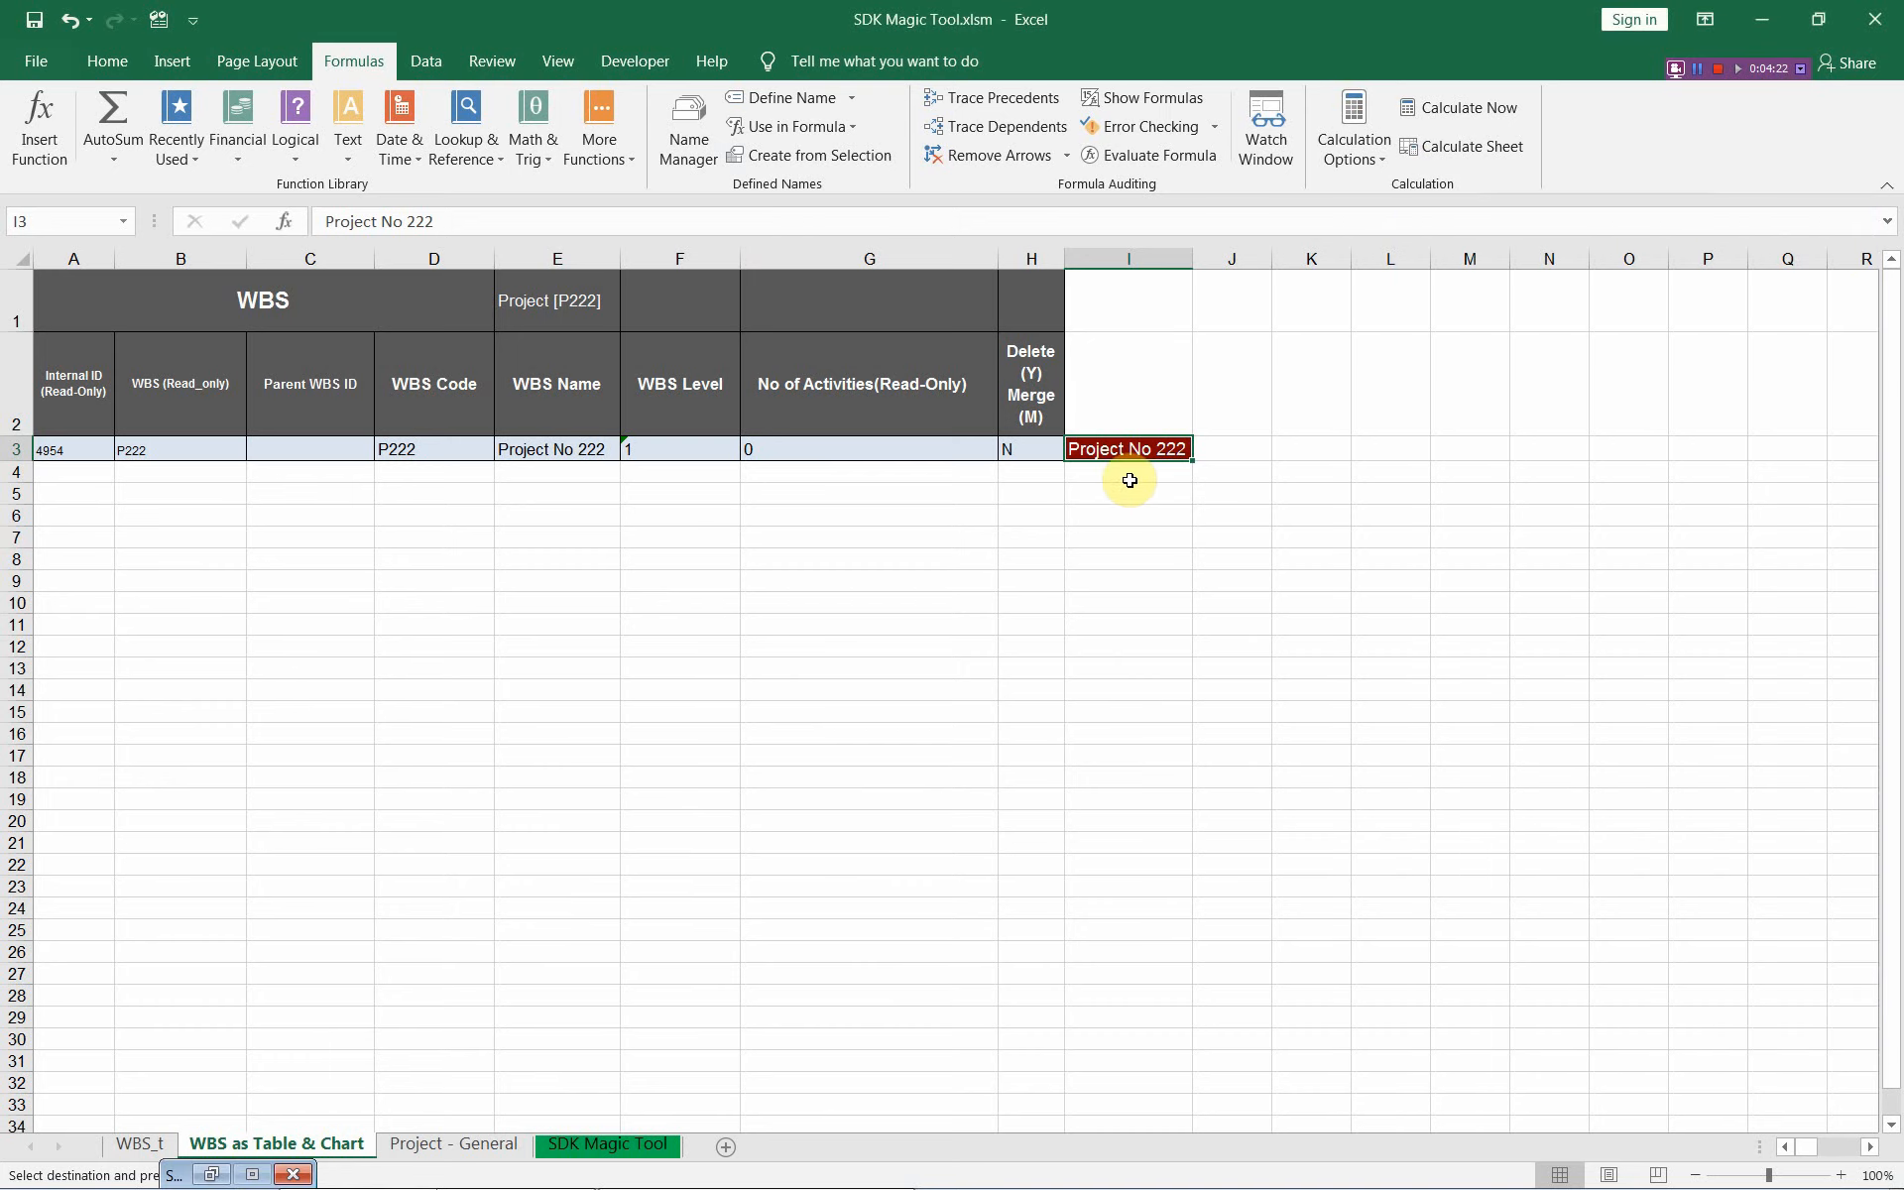
pyautogui.click(1216, 474)
pyautogui.rightClick(1216, 474)
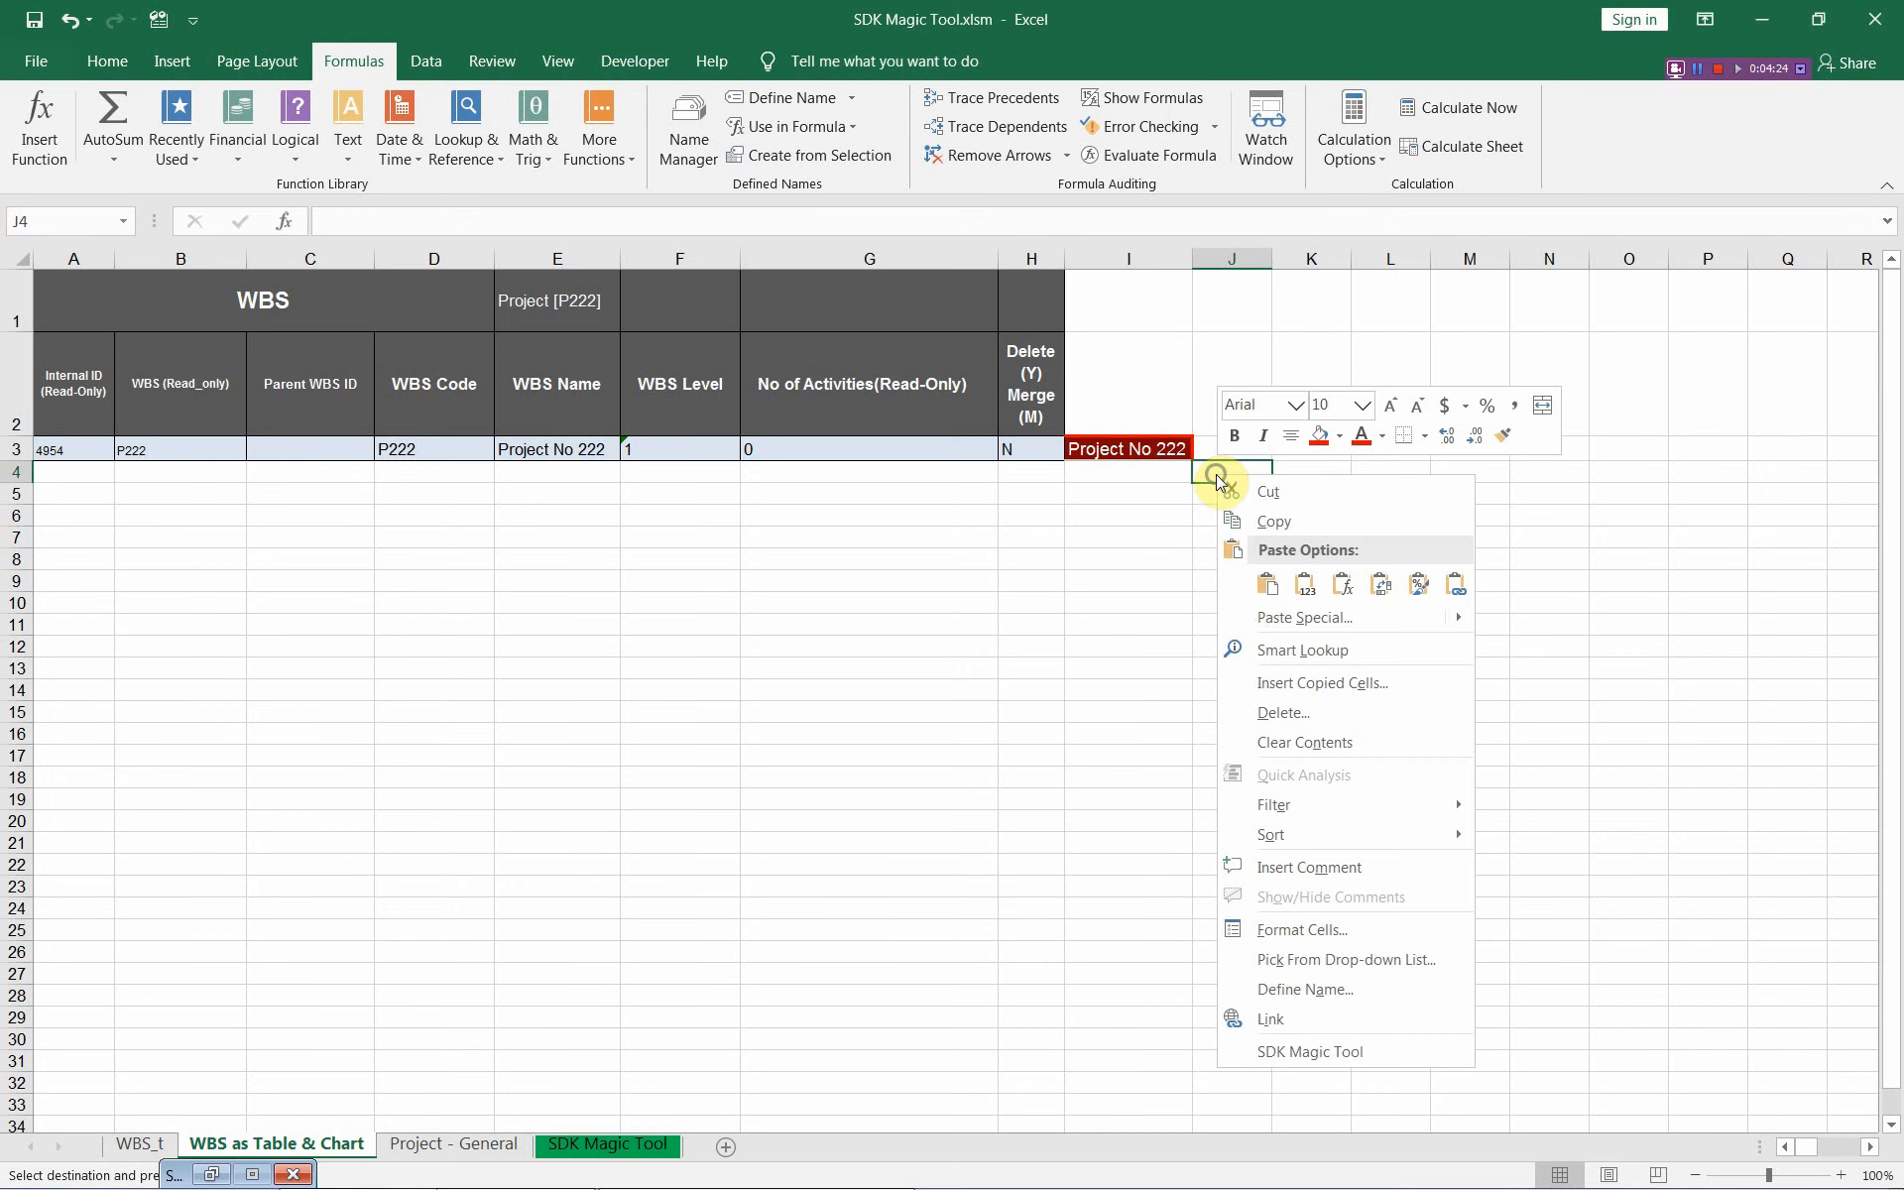
pyautogui.click(1264, 587)
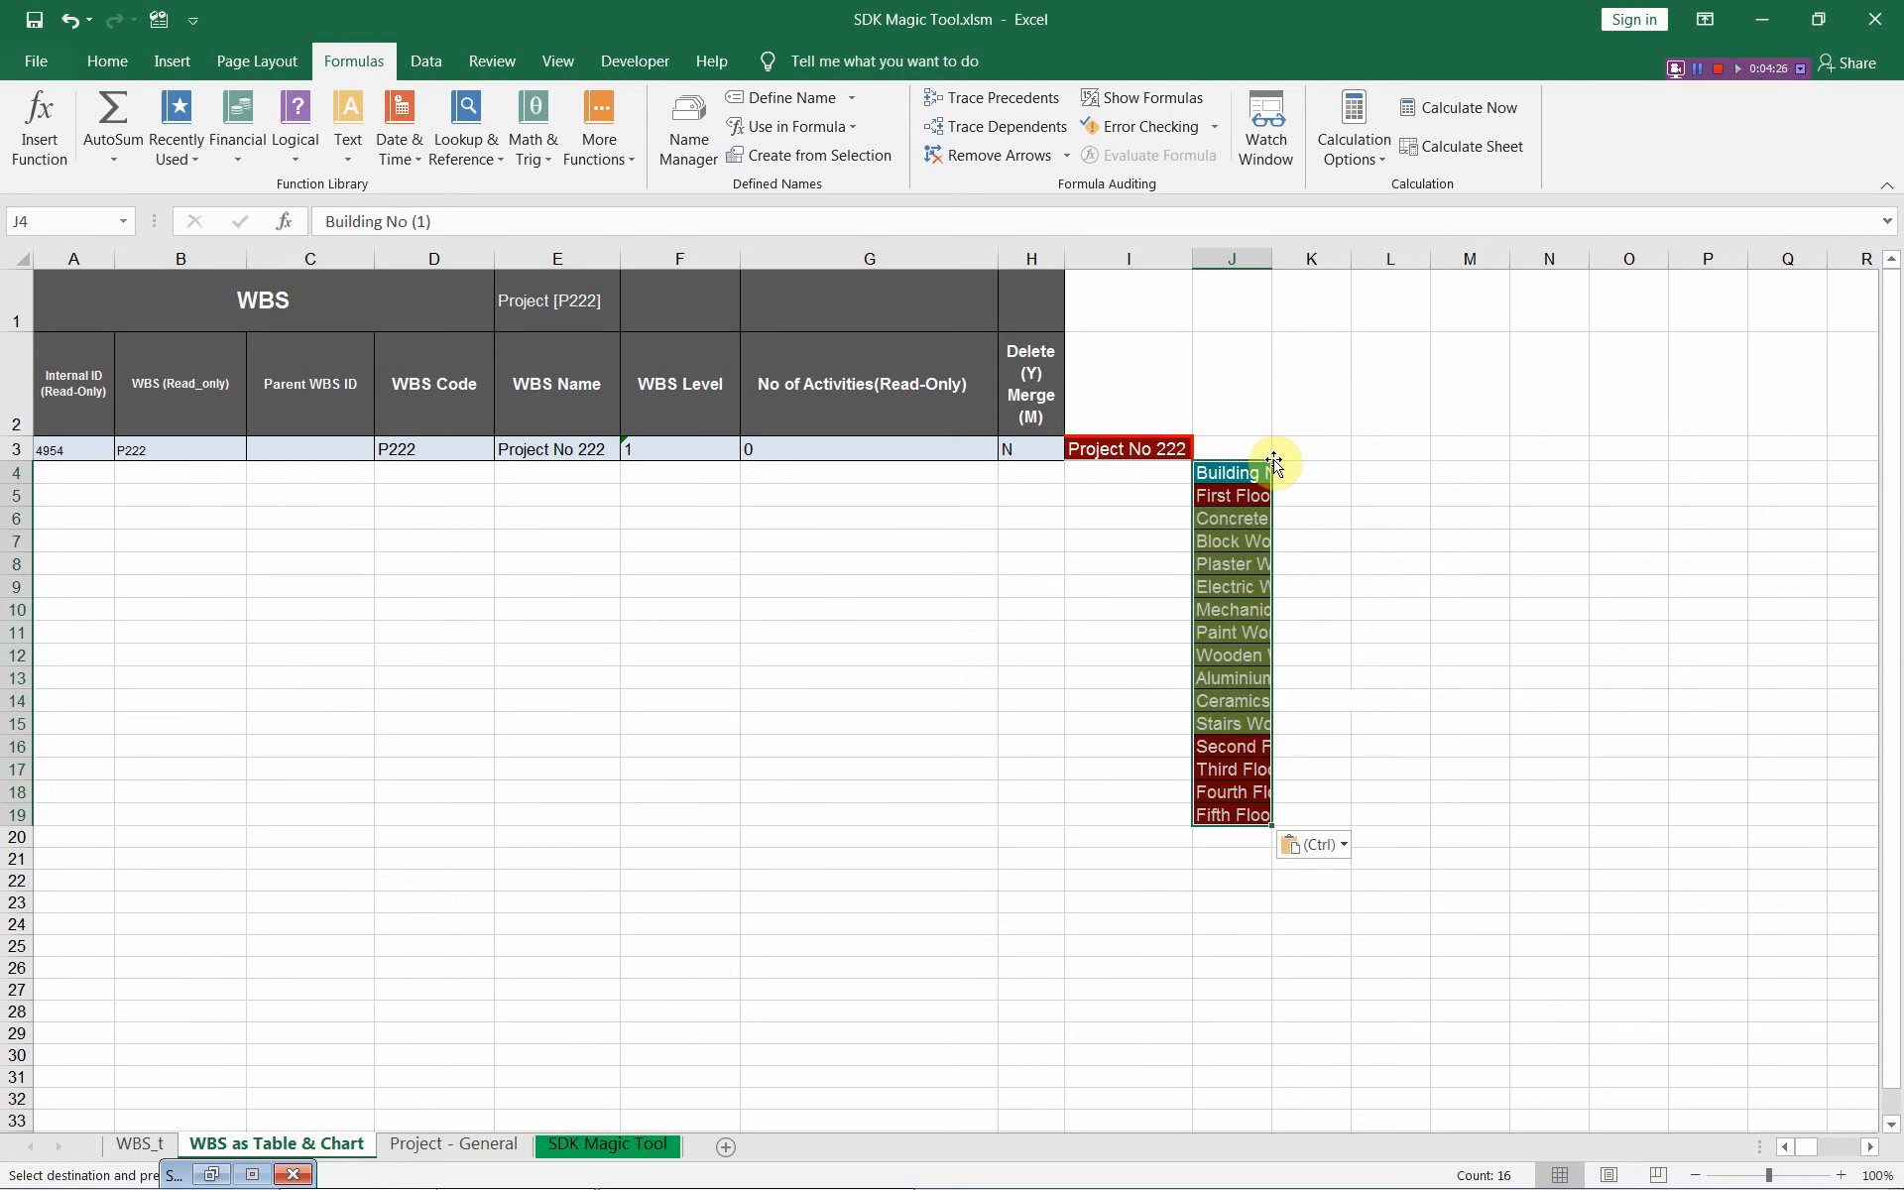
pyautogui.moveTo(1267, 261); pyautogui.dragTo(1384, 260)
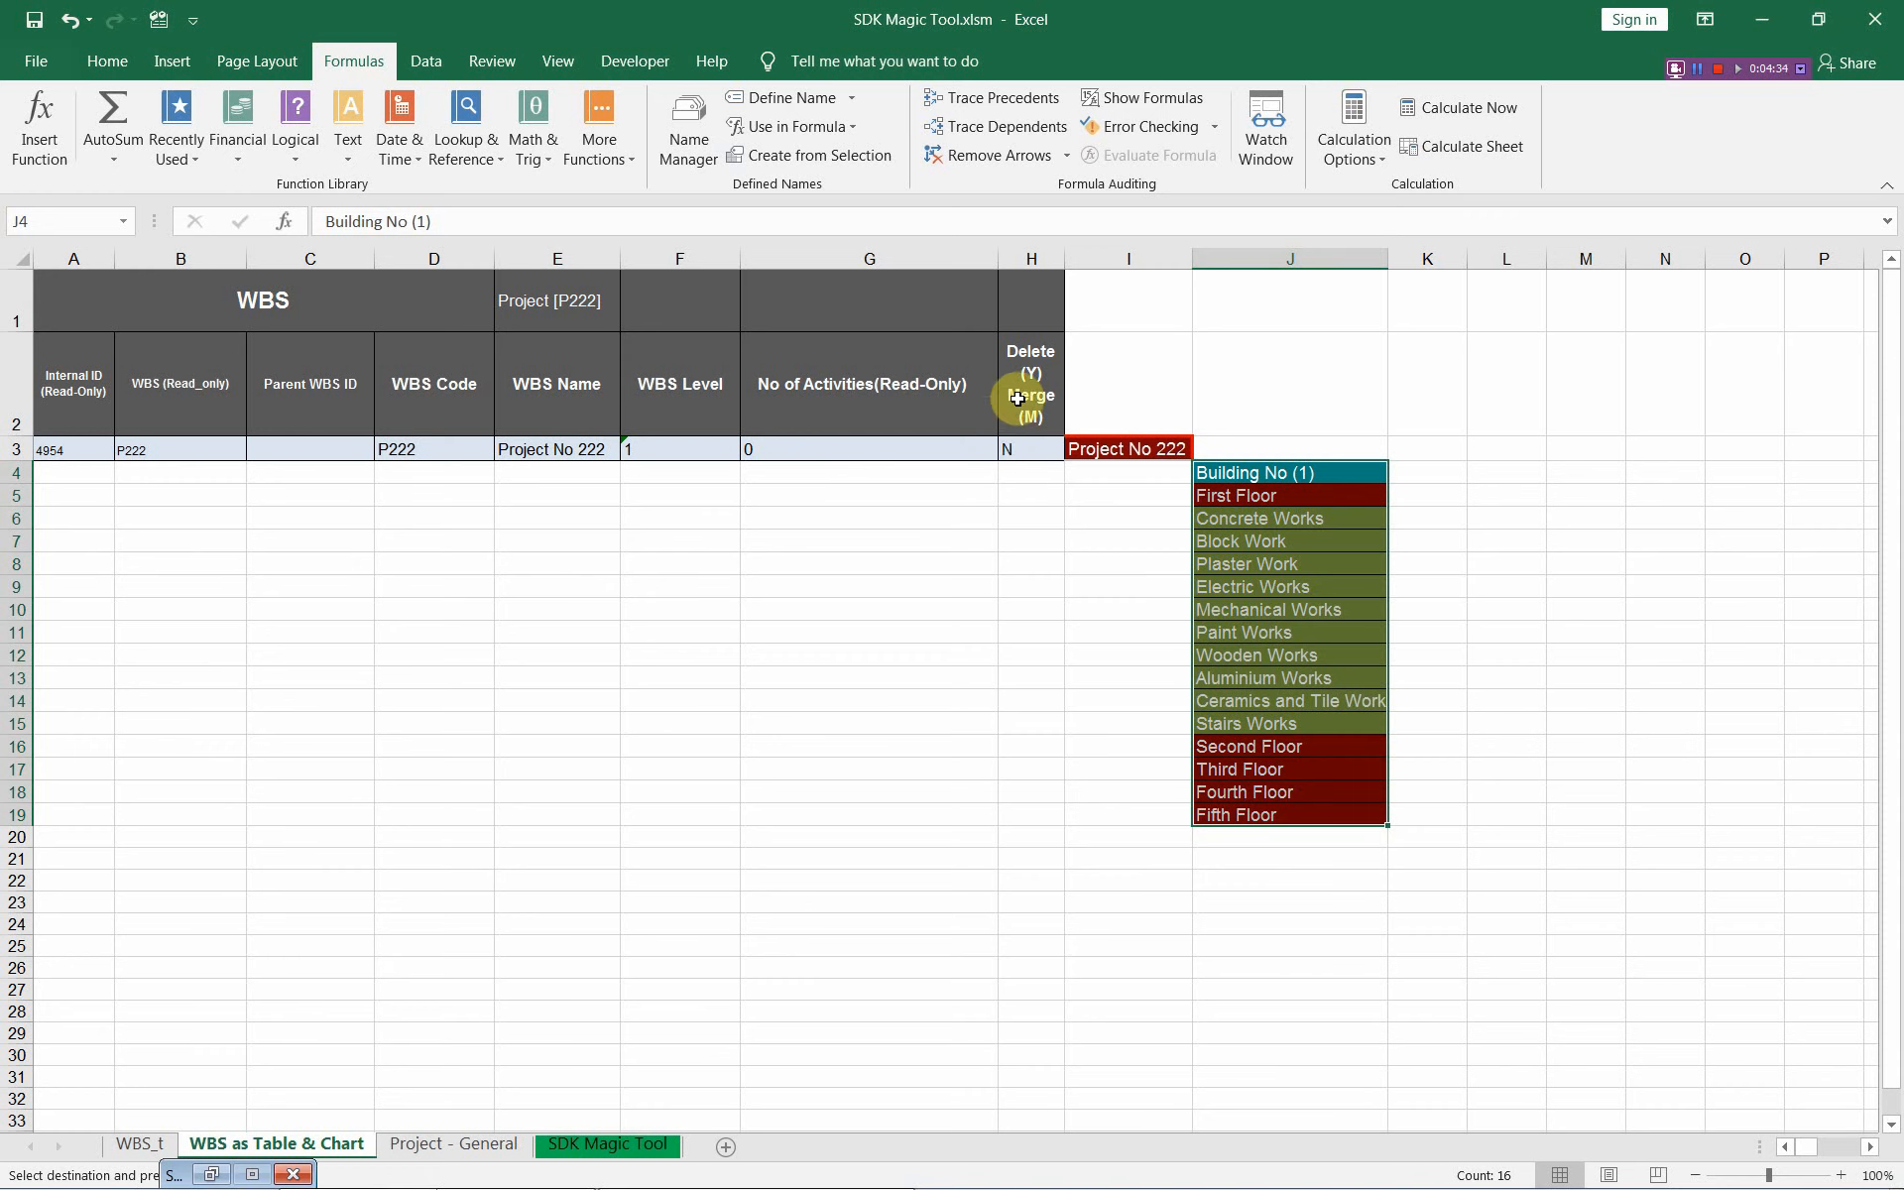
# Step: Shift First Floor and its work items, J5:J15, one column over to K5:K15, one level below Building No (1)
pyautogui.click(1097, 449)
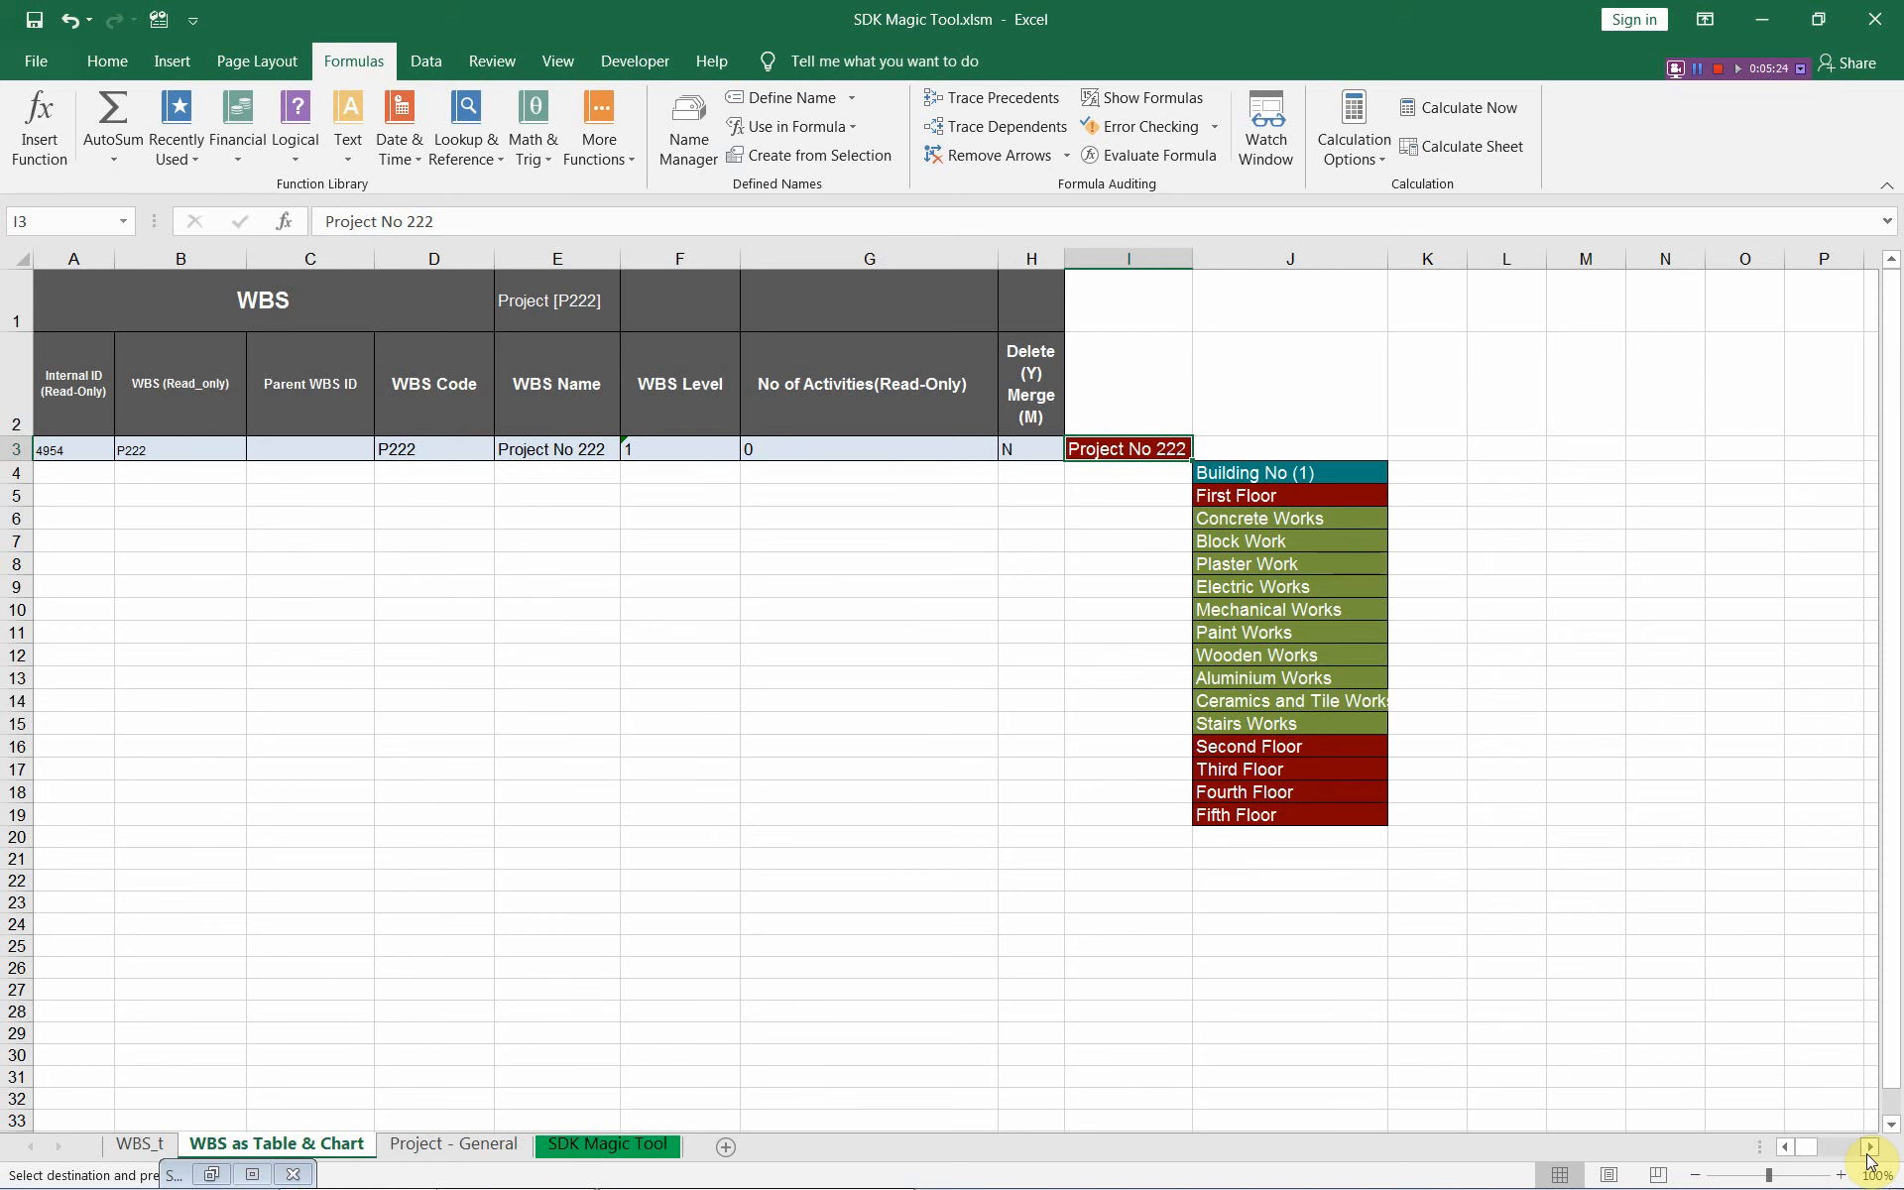
pyautogui.click(1869, 1147)
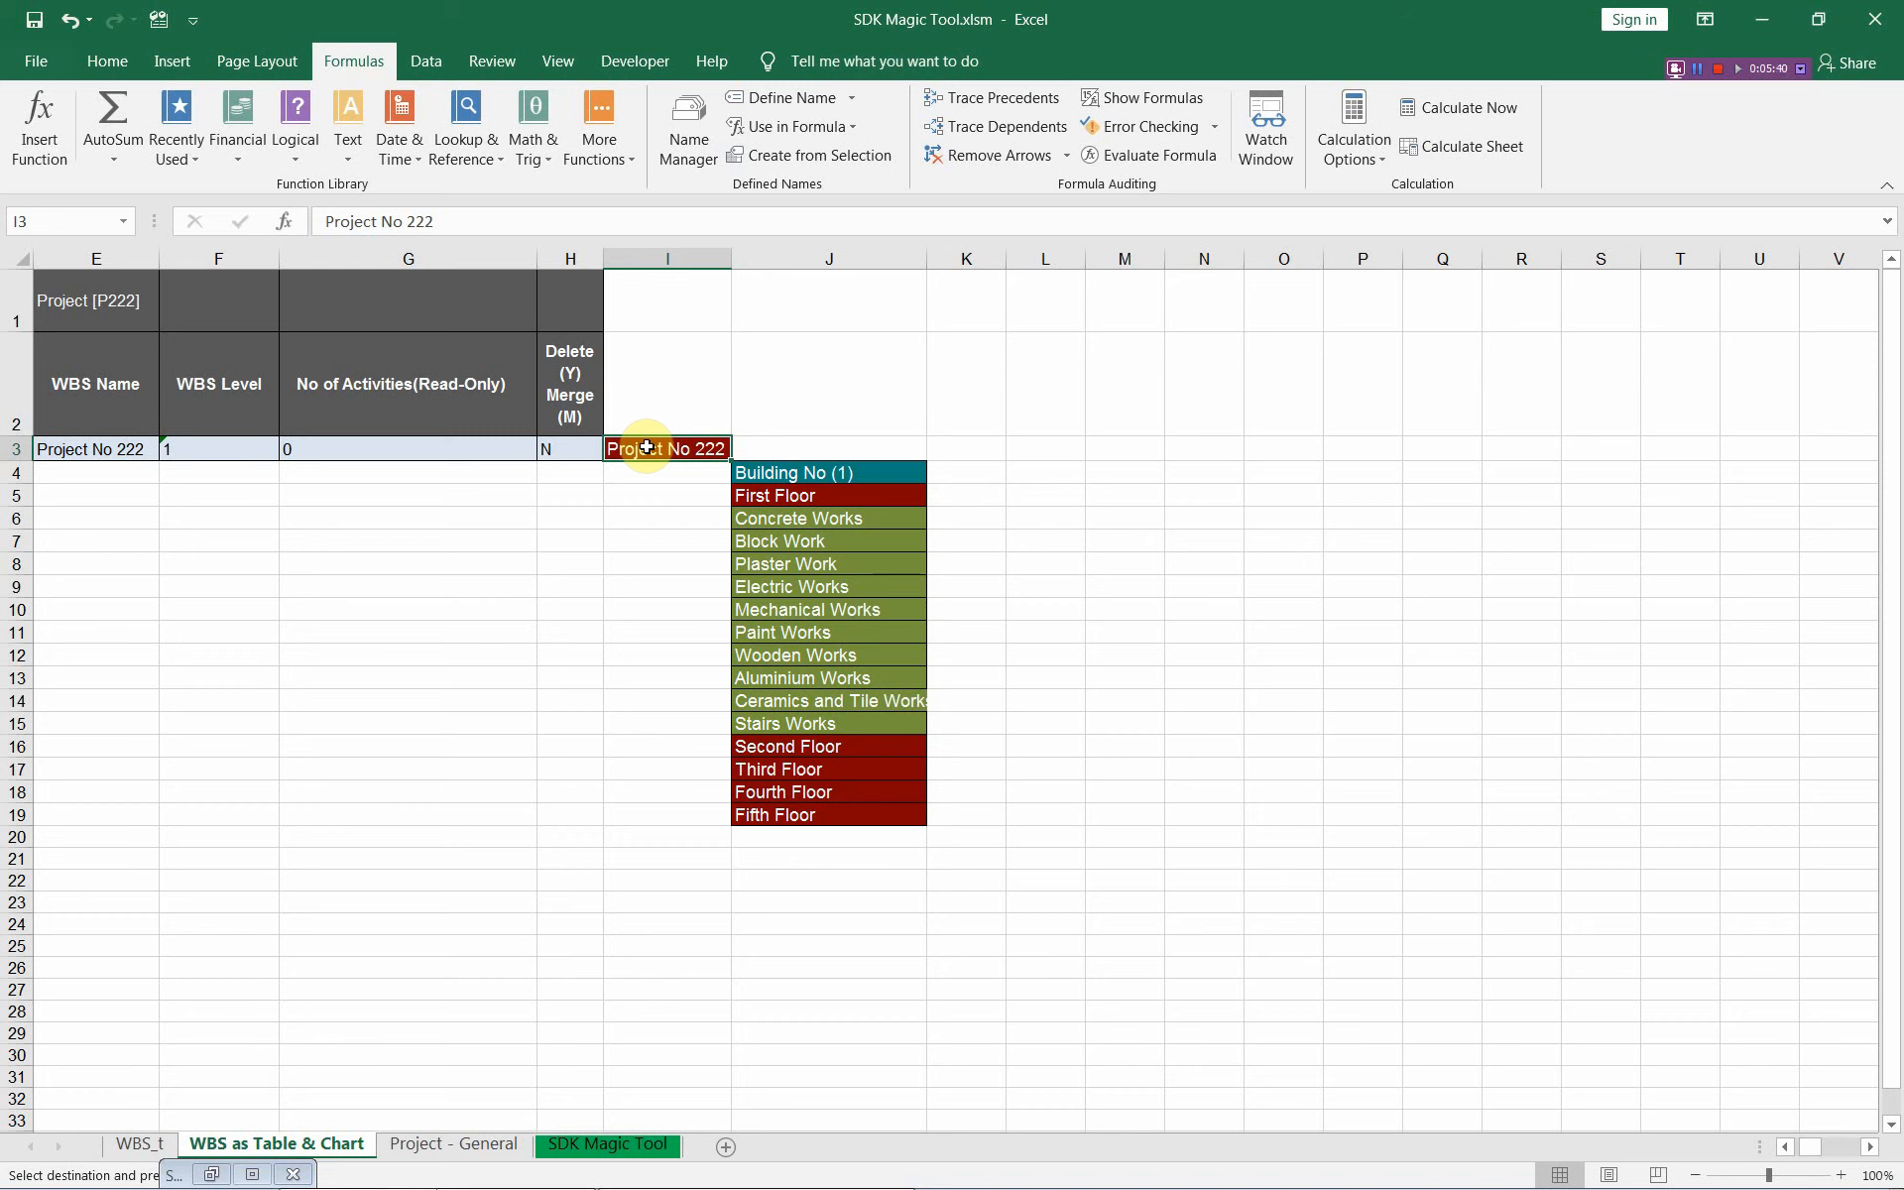
pyautogui.click(819, 474)
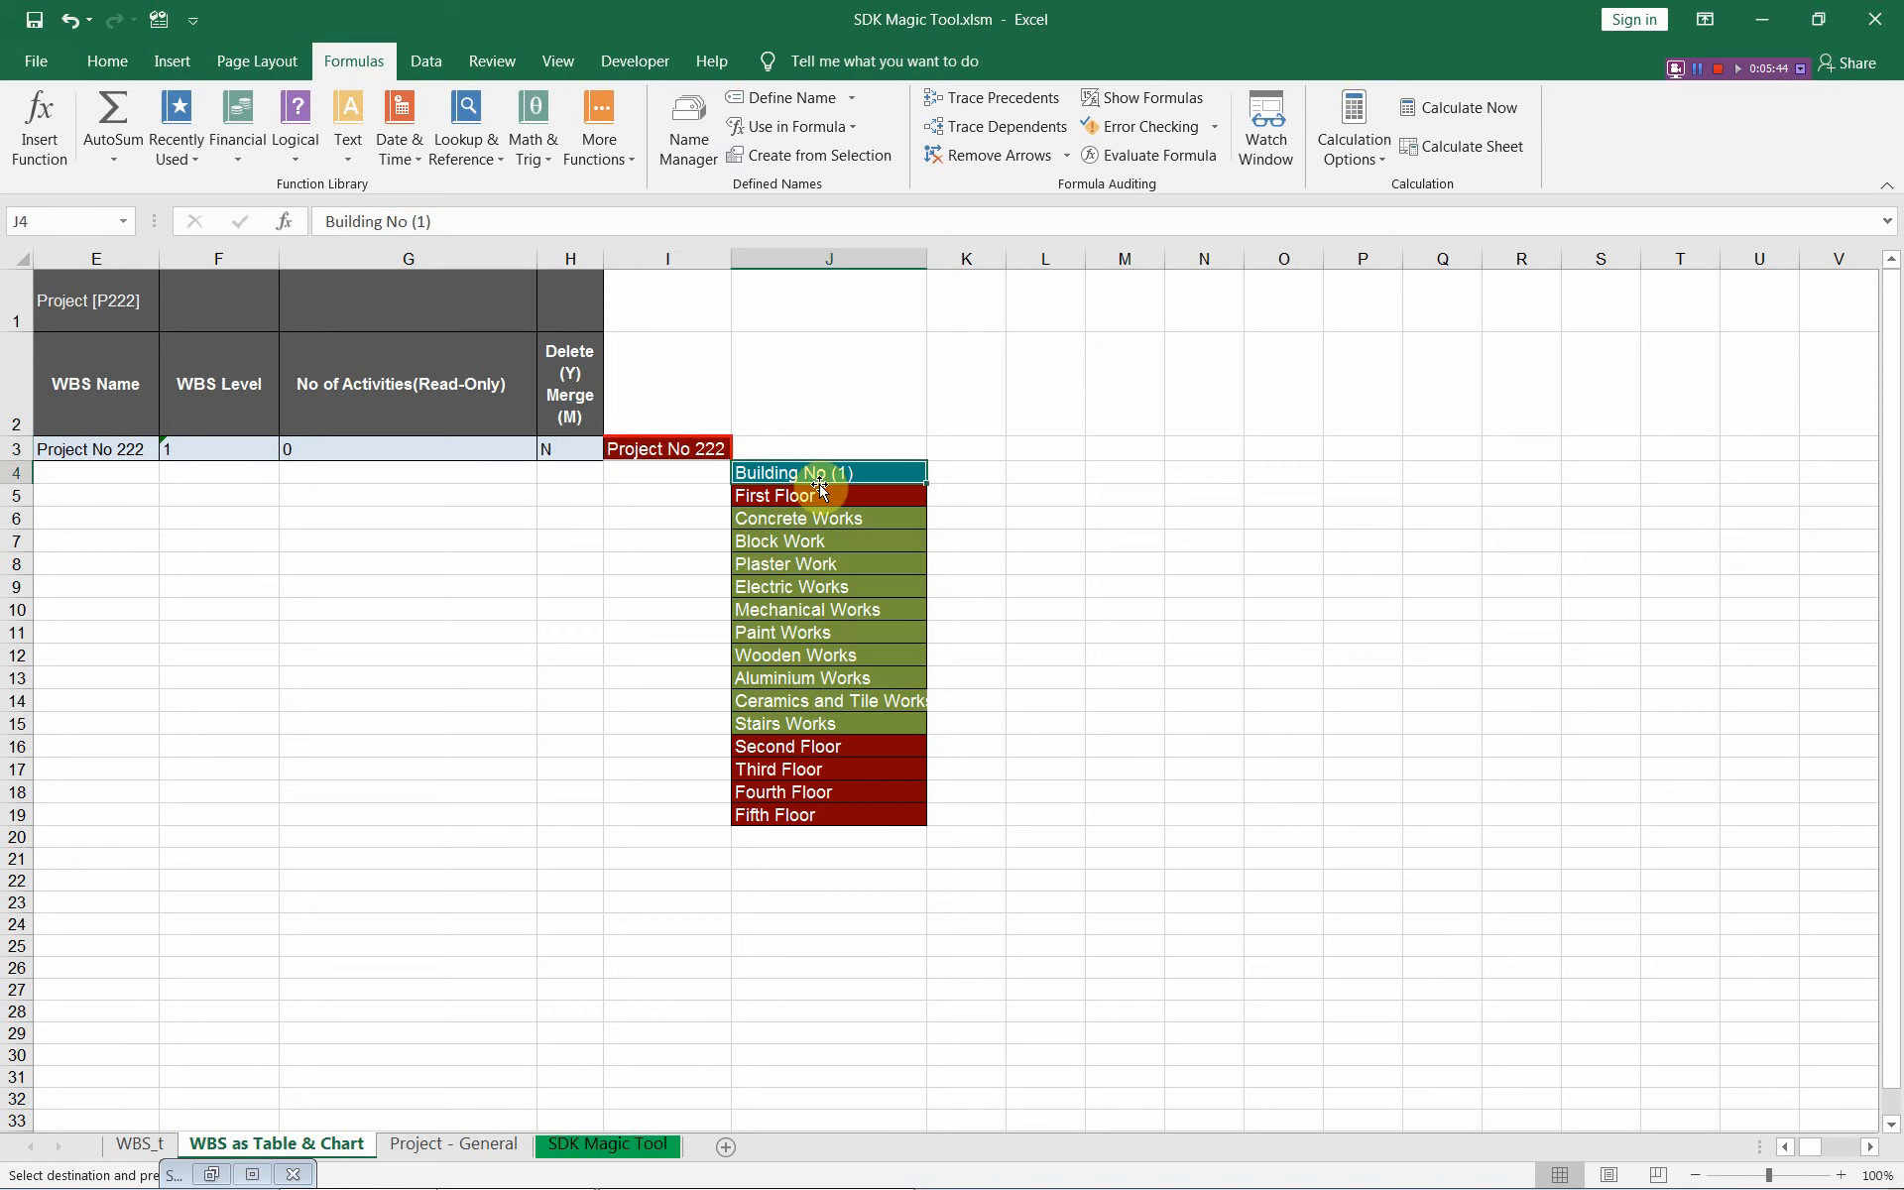
pyautogui.click(833, 495)
pyautogui.moveTo(833, 494); pyautogui.dragTo(832, 731)
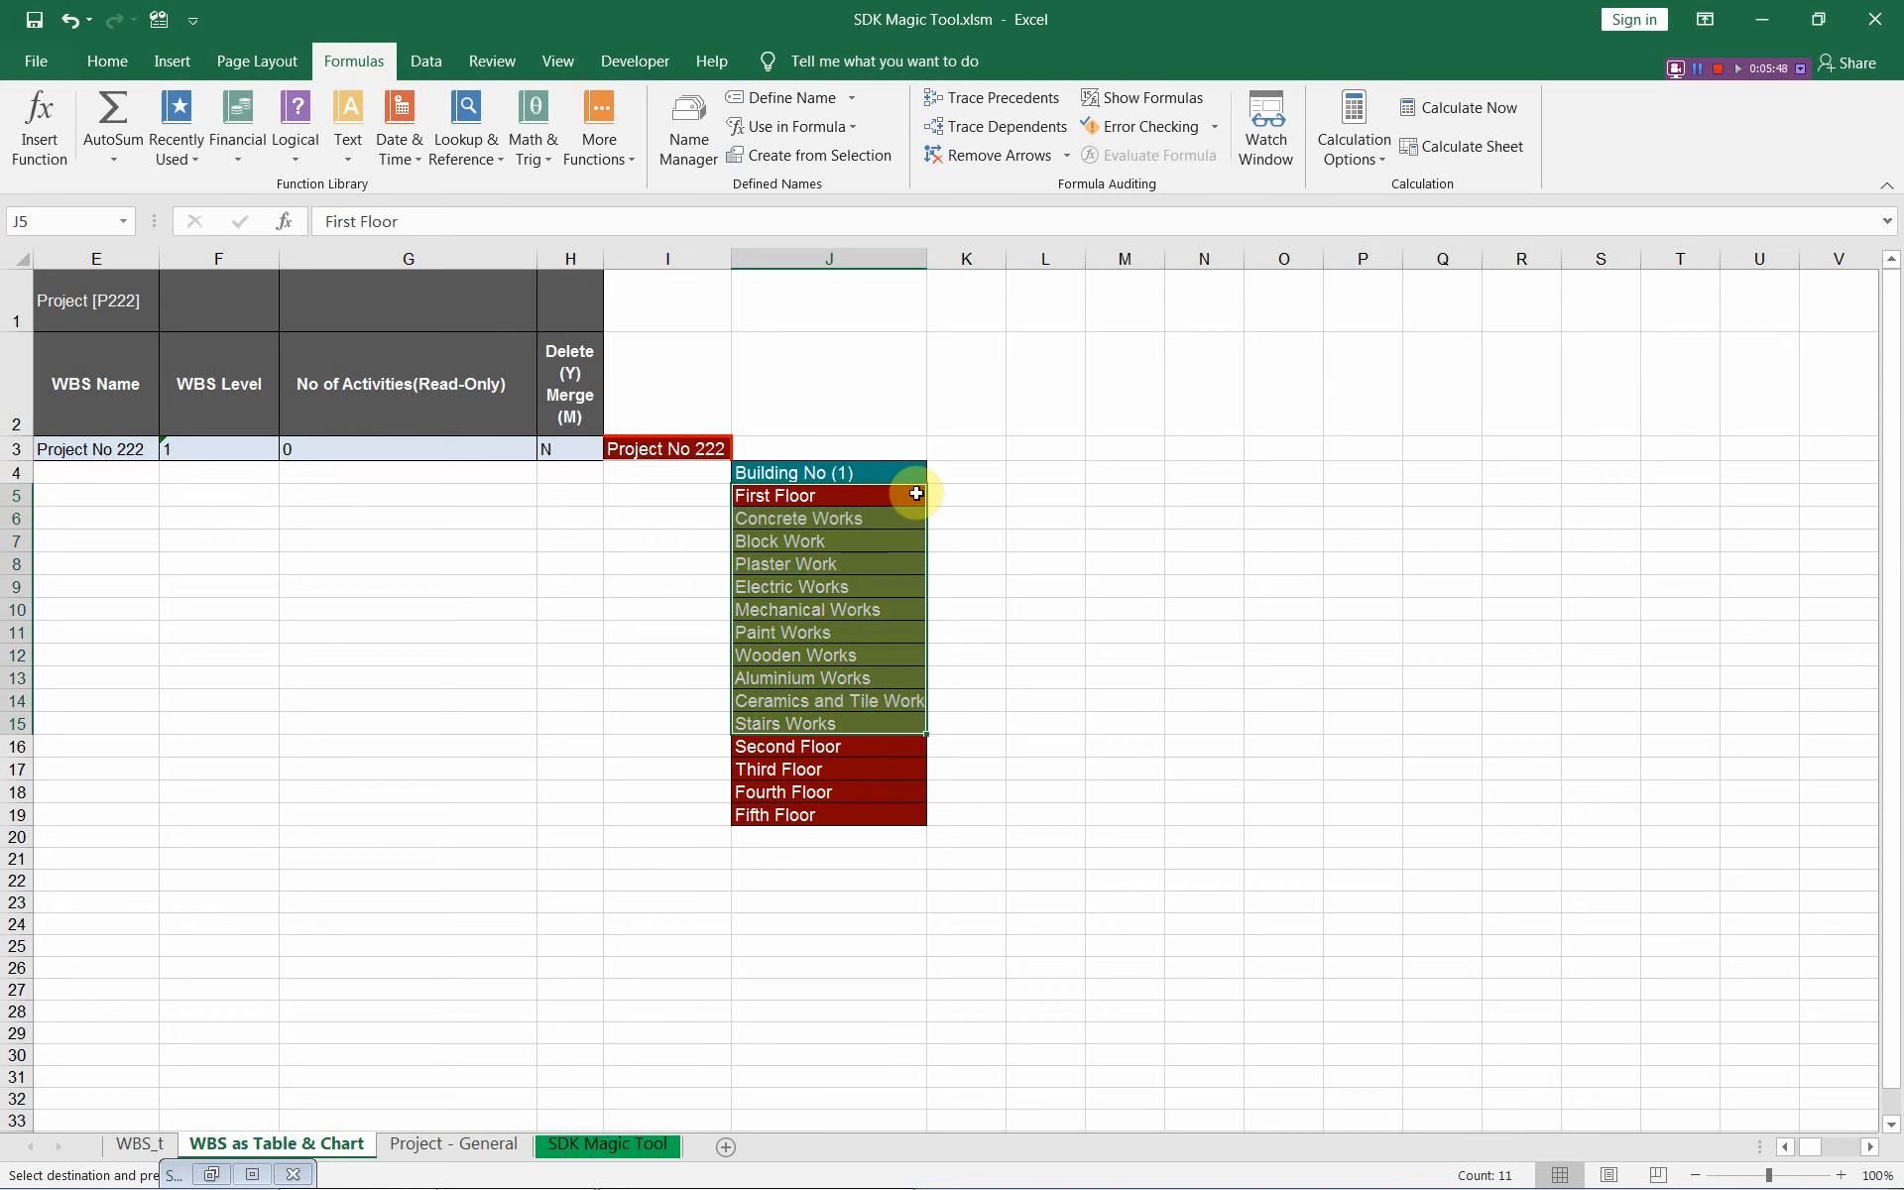
pyautogui.moveTo(915, 493); pyautogui.dragTo(982, 723)
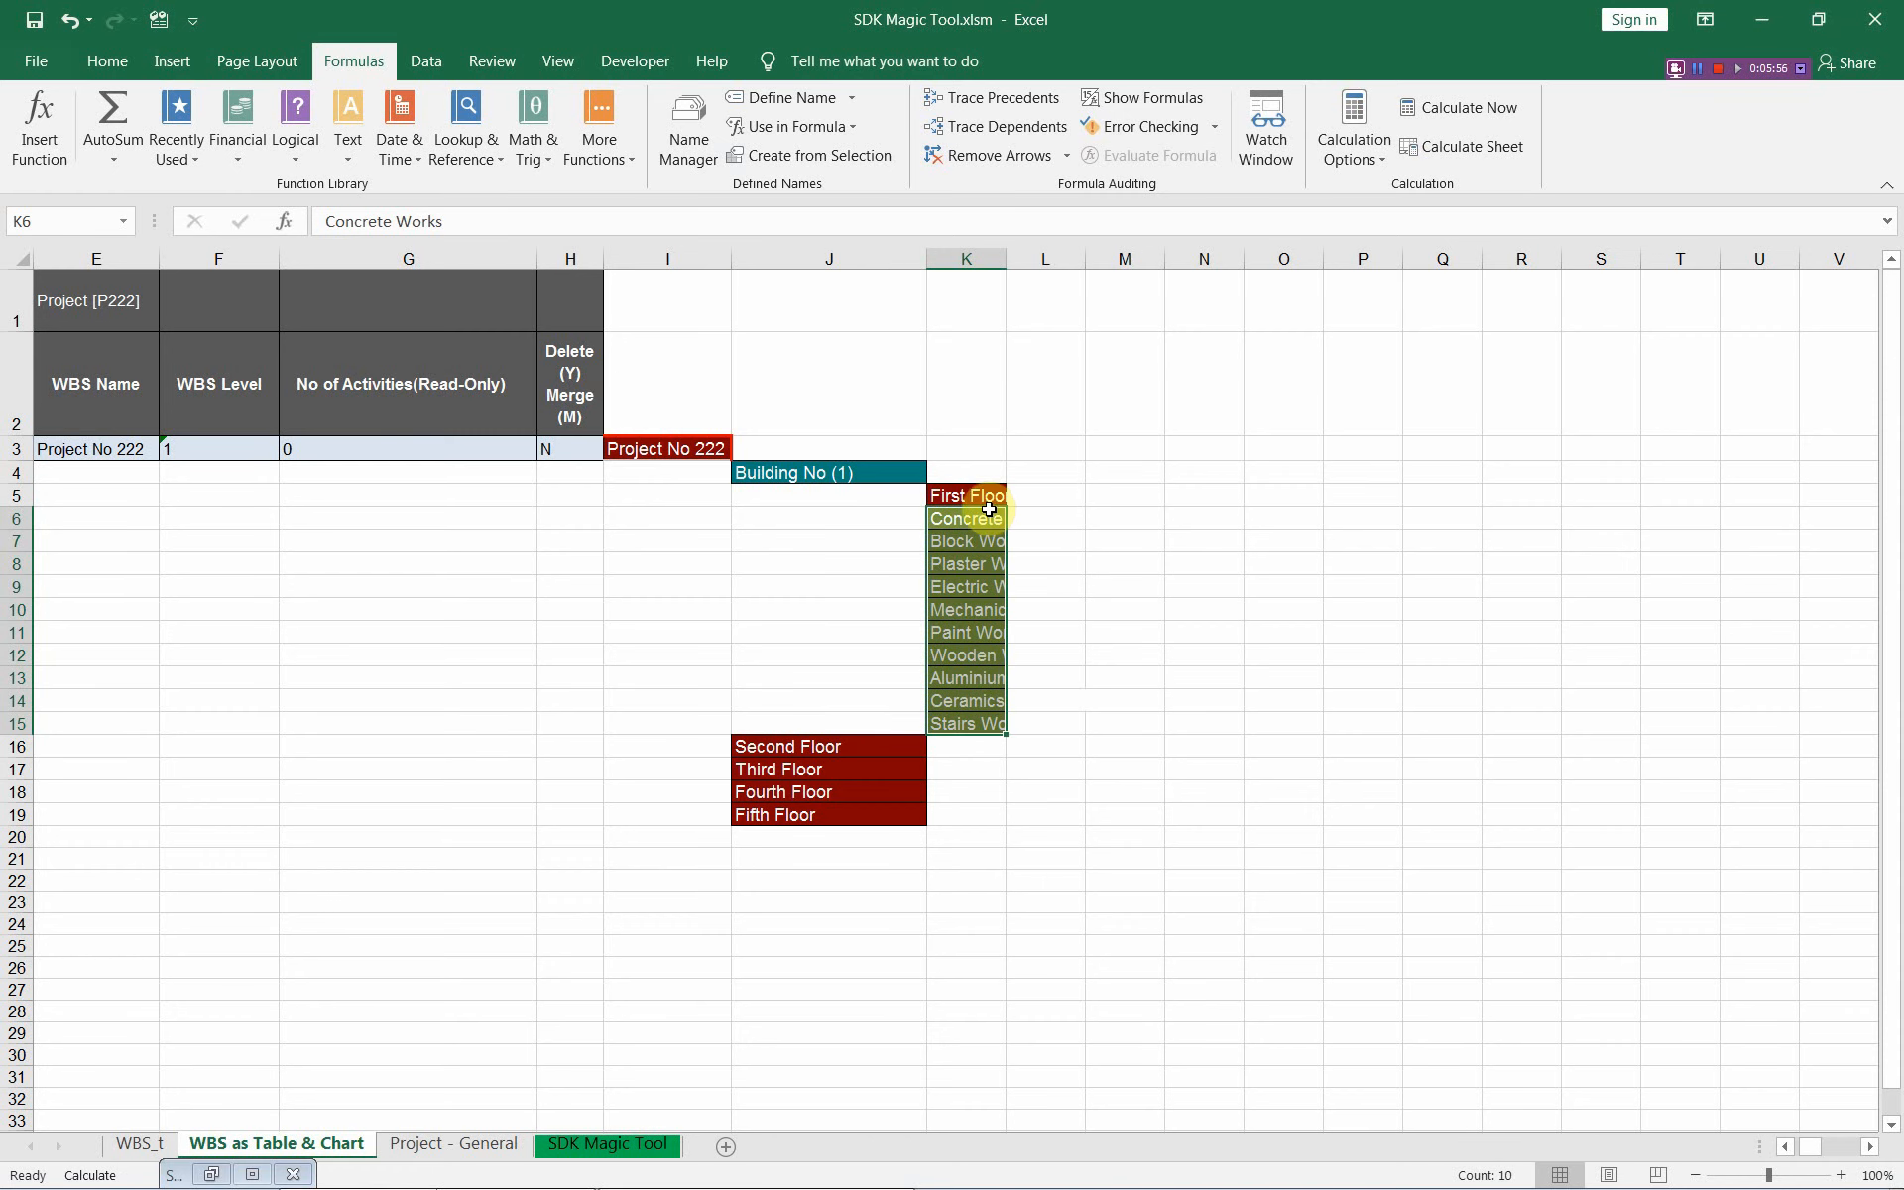
# Step: Move the work items from Concrete Works to Stairs Works into L6:L15, and widen columns K and L
pyautogui.moveTo(989, 510); pyautogui.dragTo(1036, 514)
pyautogui.moveTo(1007, 266); pyautogui.dragTo(1241, 260)
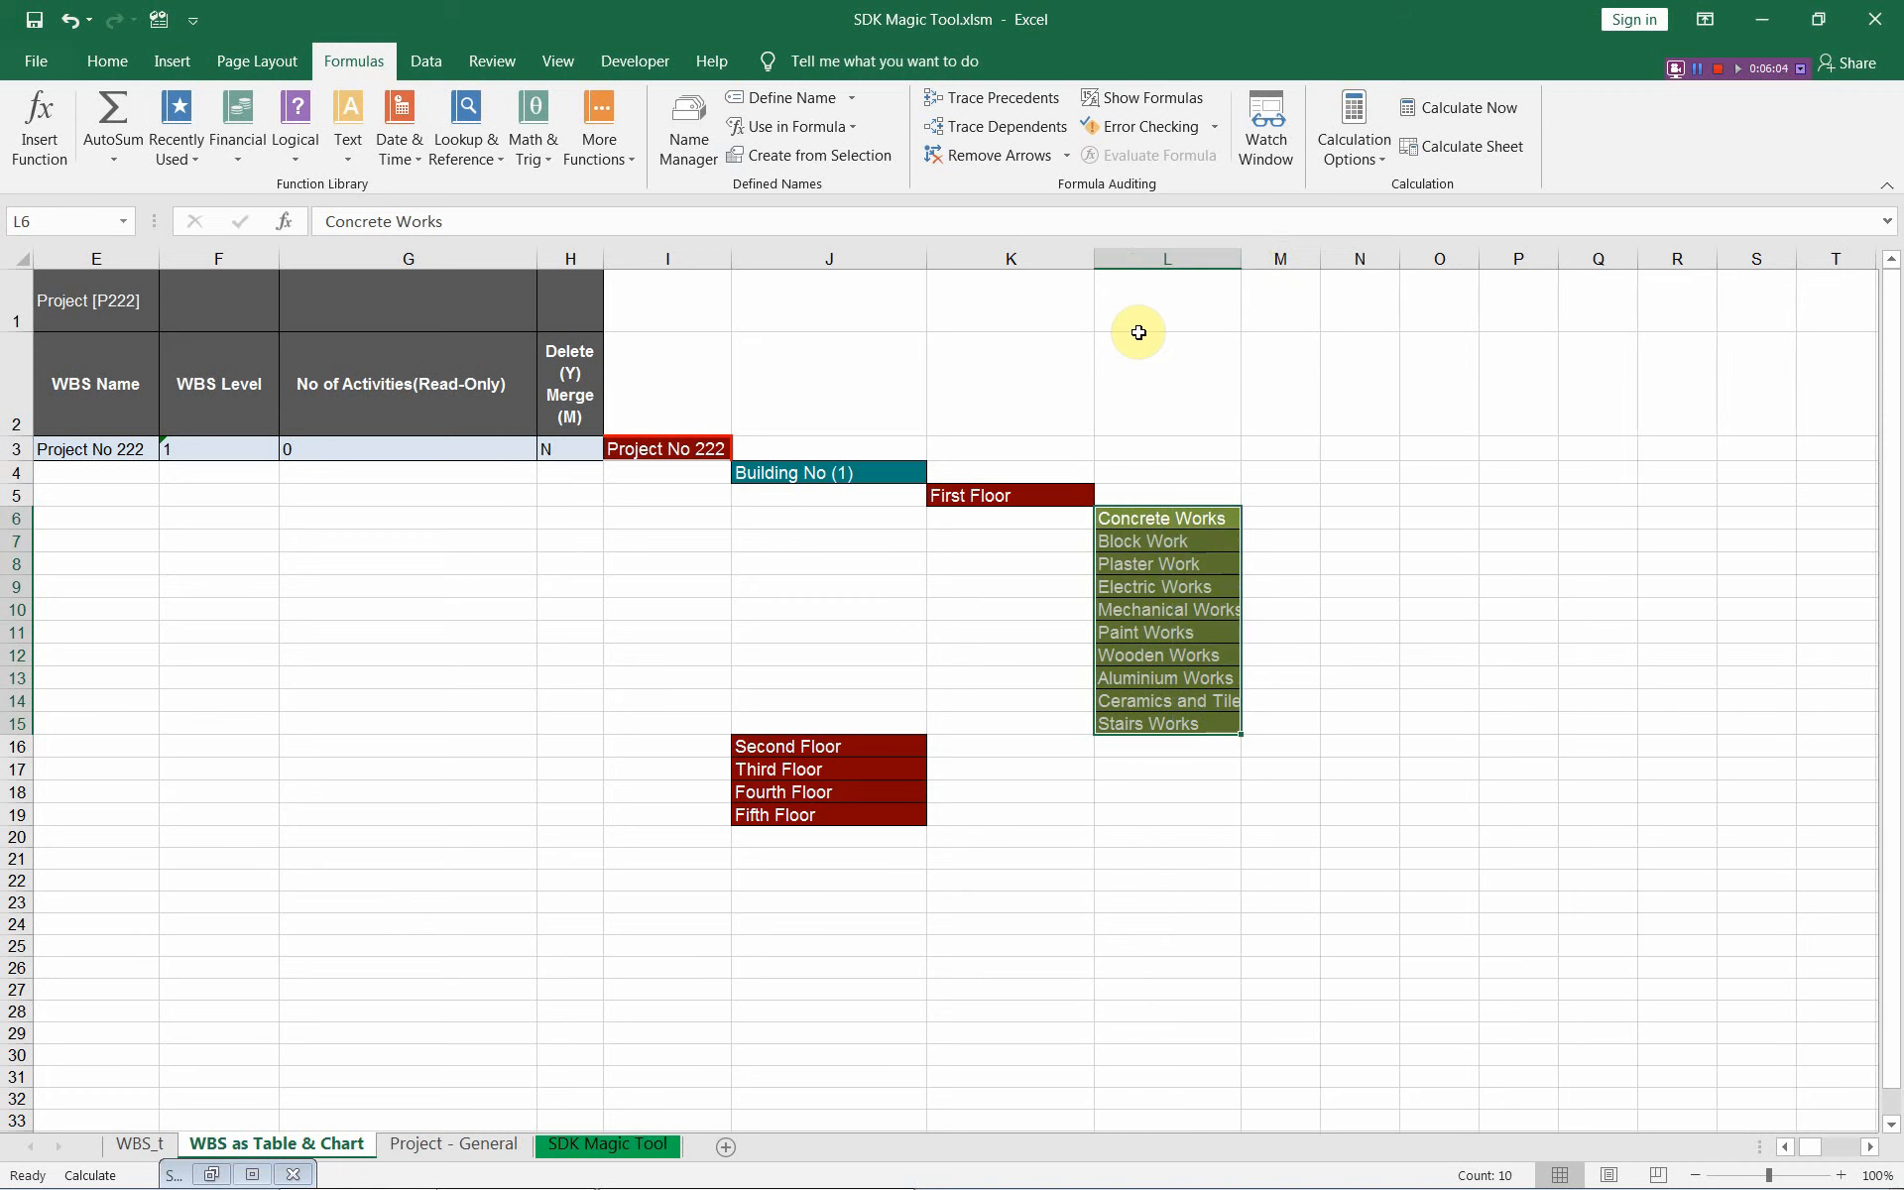
# Step: Move Second Floor from column J to K16, placing it at the same level as First Floor
pyautogui.click(1167, 520)
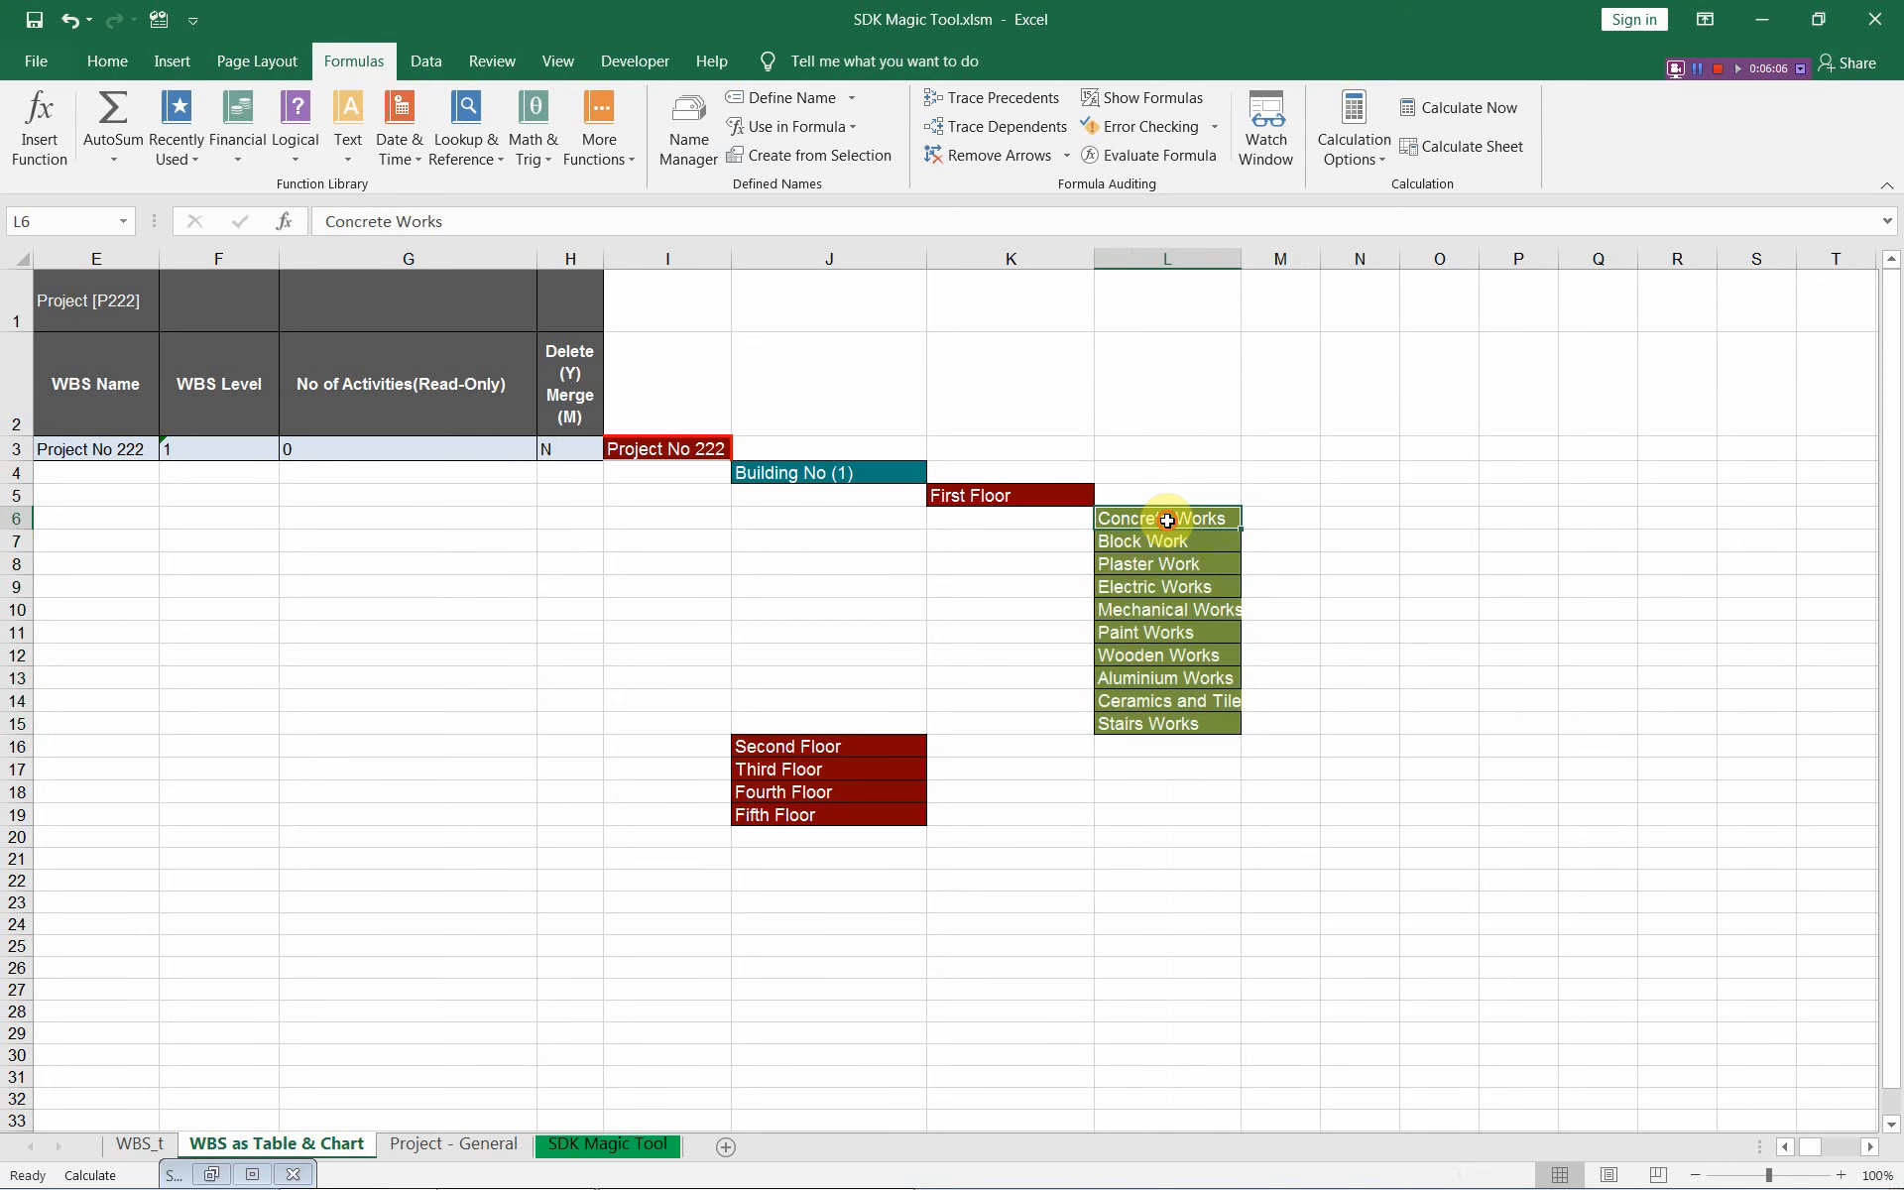
pyautogui.moveTo(1167, 519); pyautogui.dragTo(1169, 725)
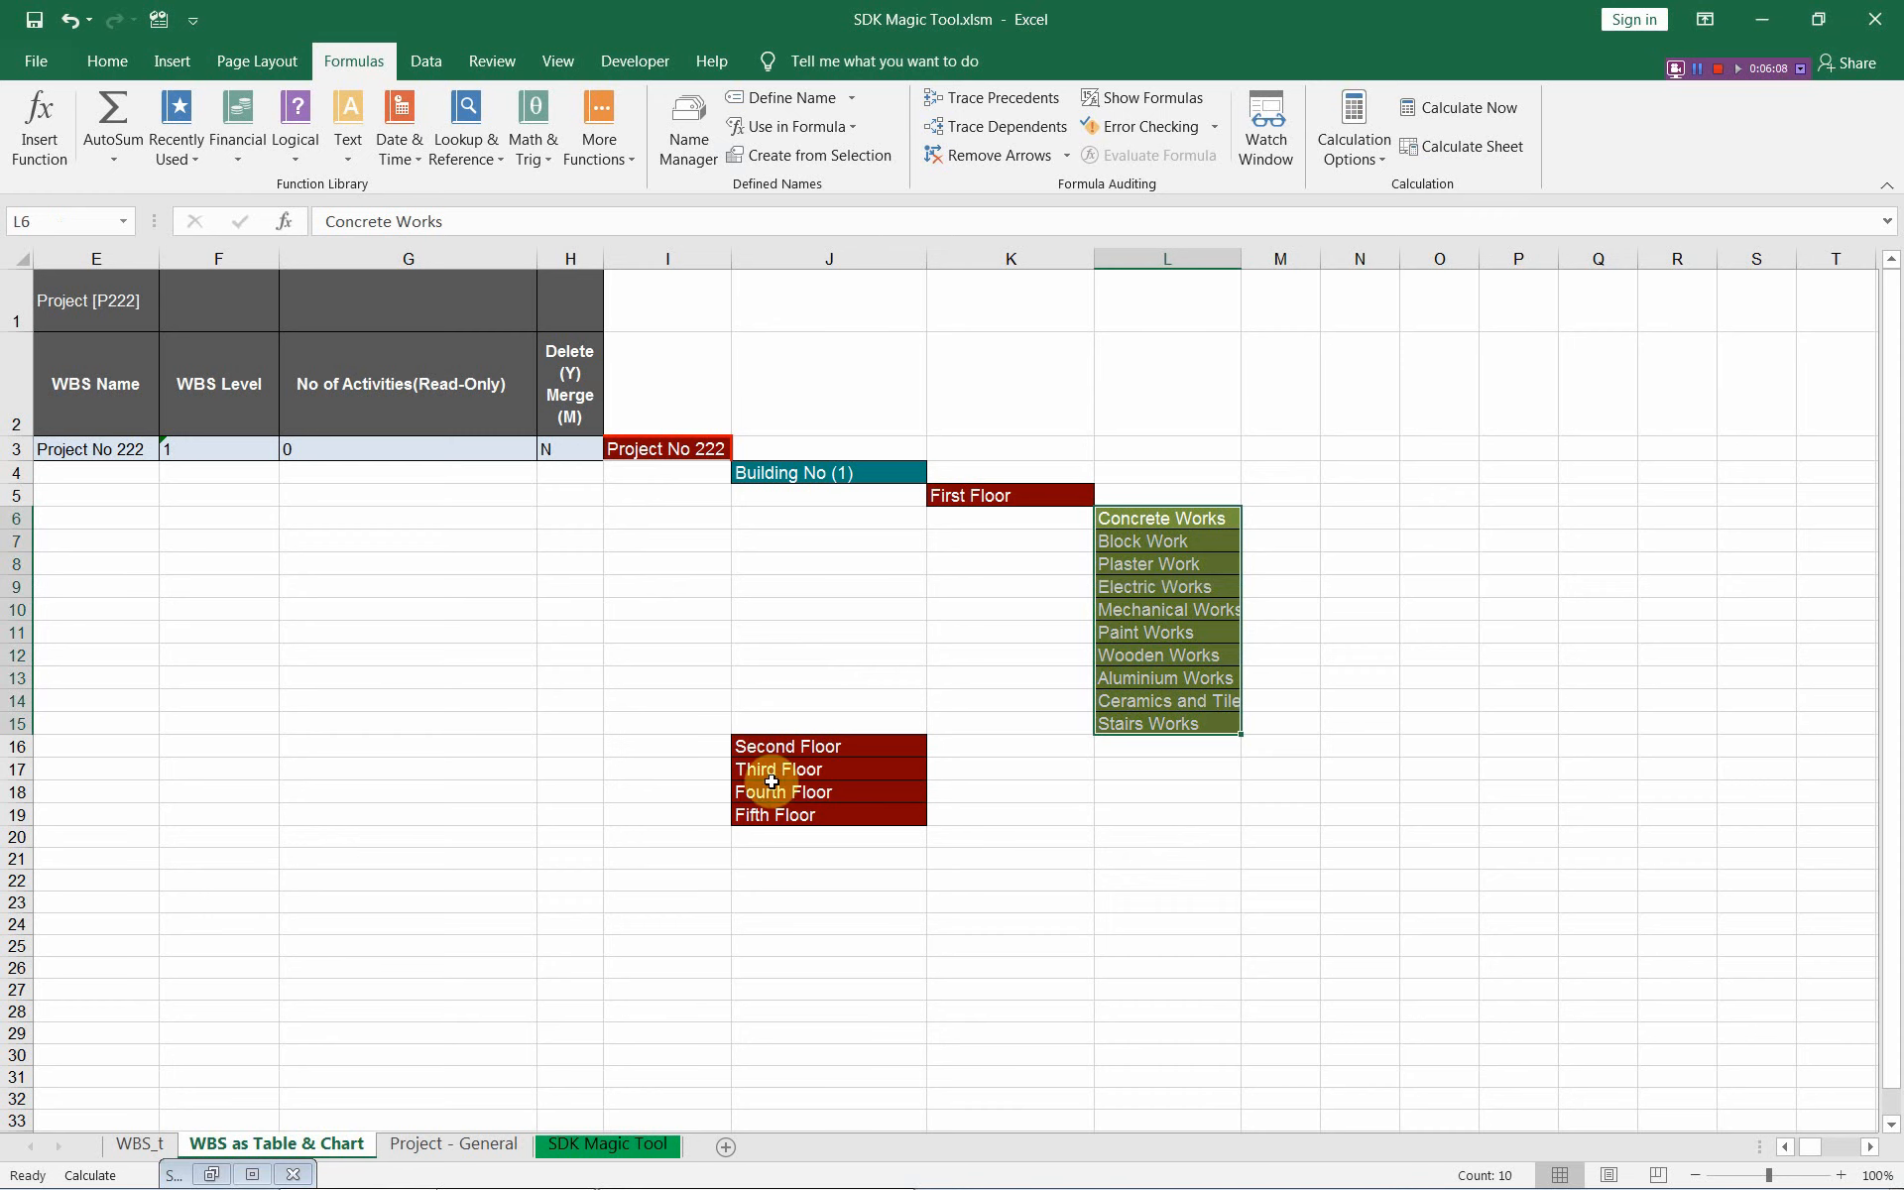
pyautogui.click(783, 750)
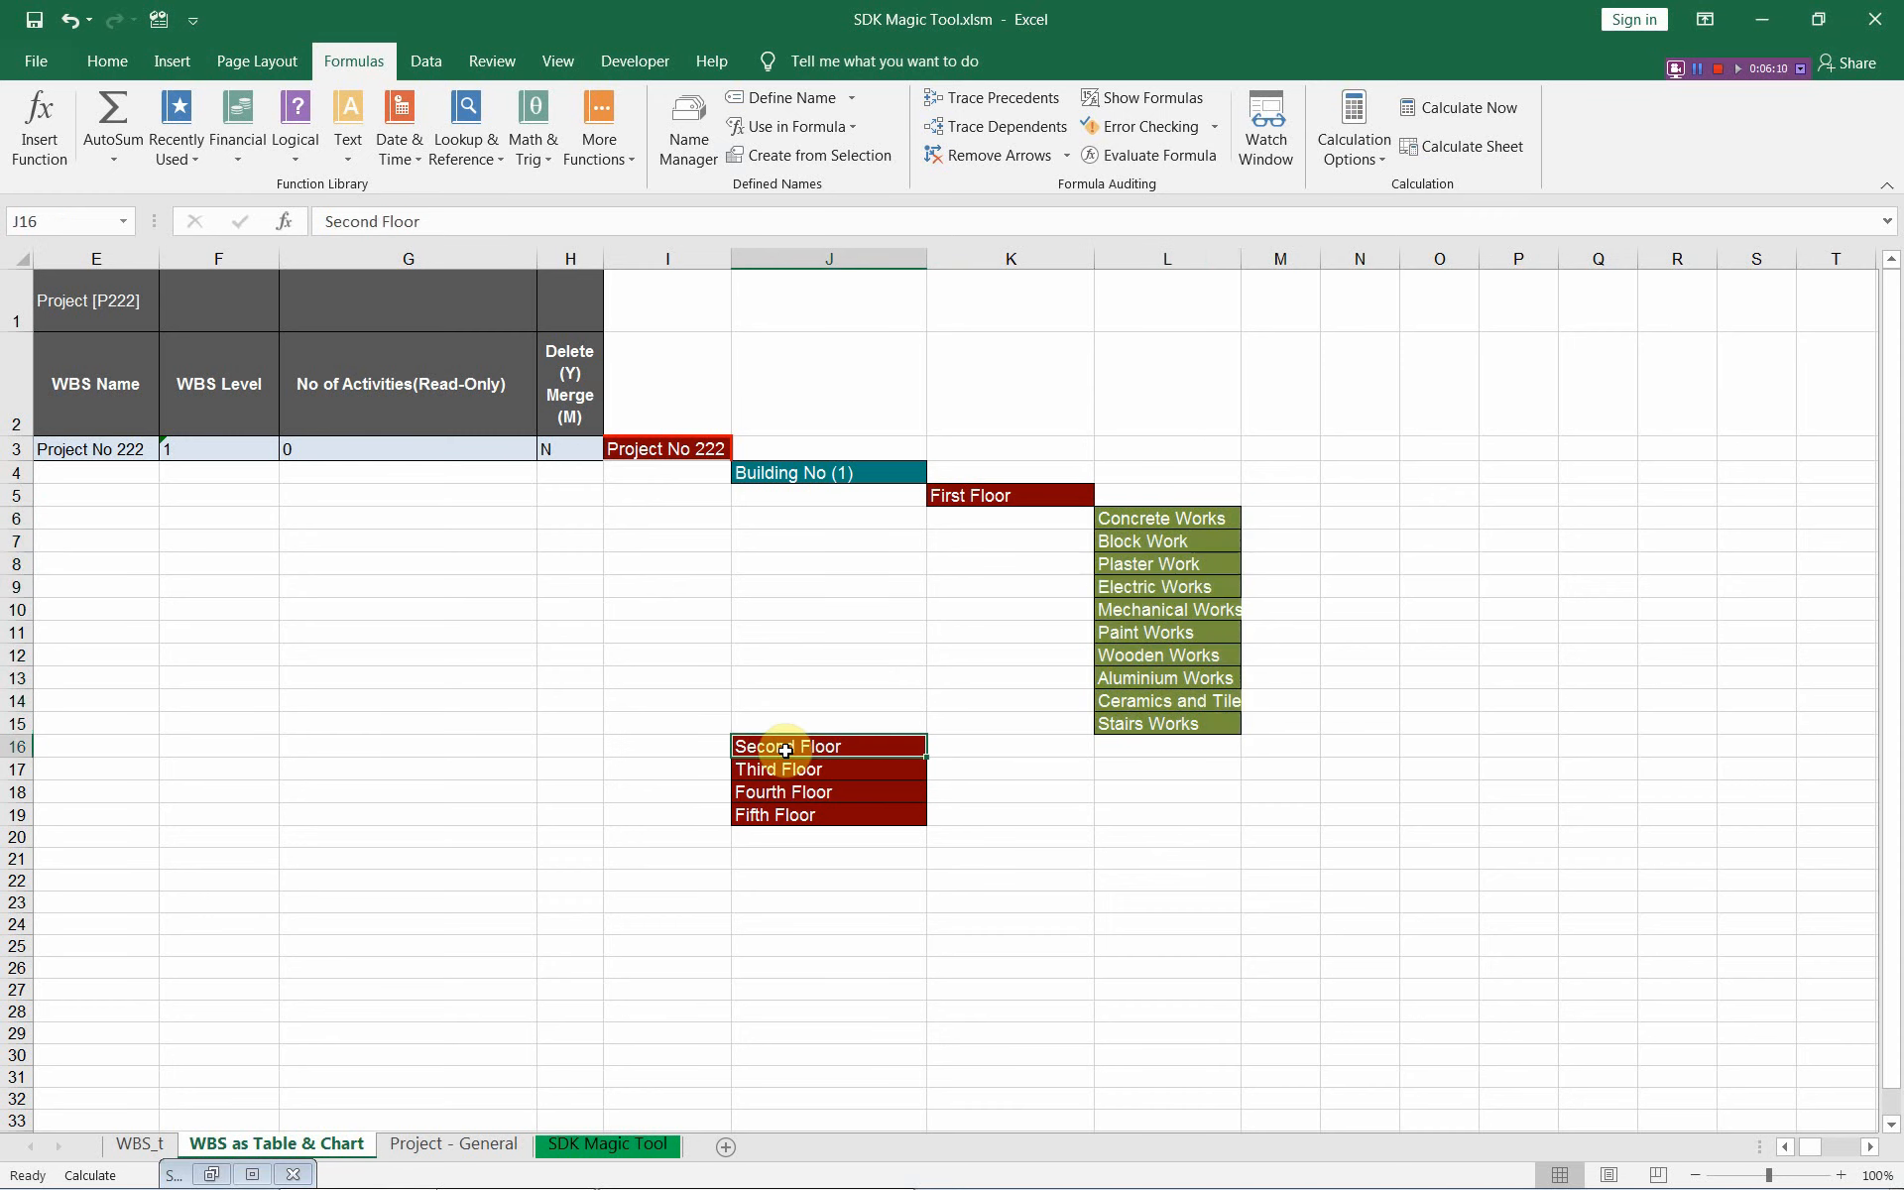
pyautogui.moveTo(794, 738); pyautogui.dragTo(986, 744)
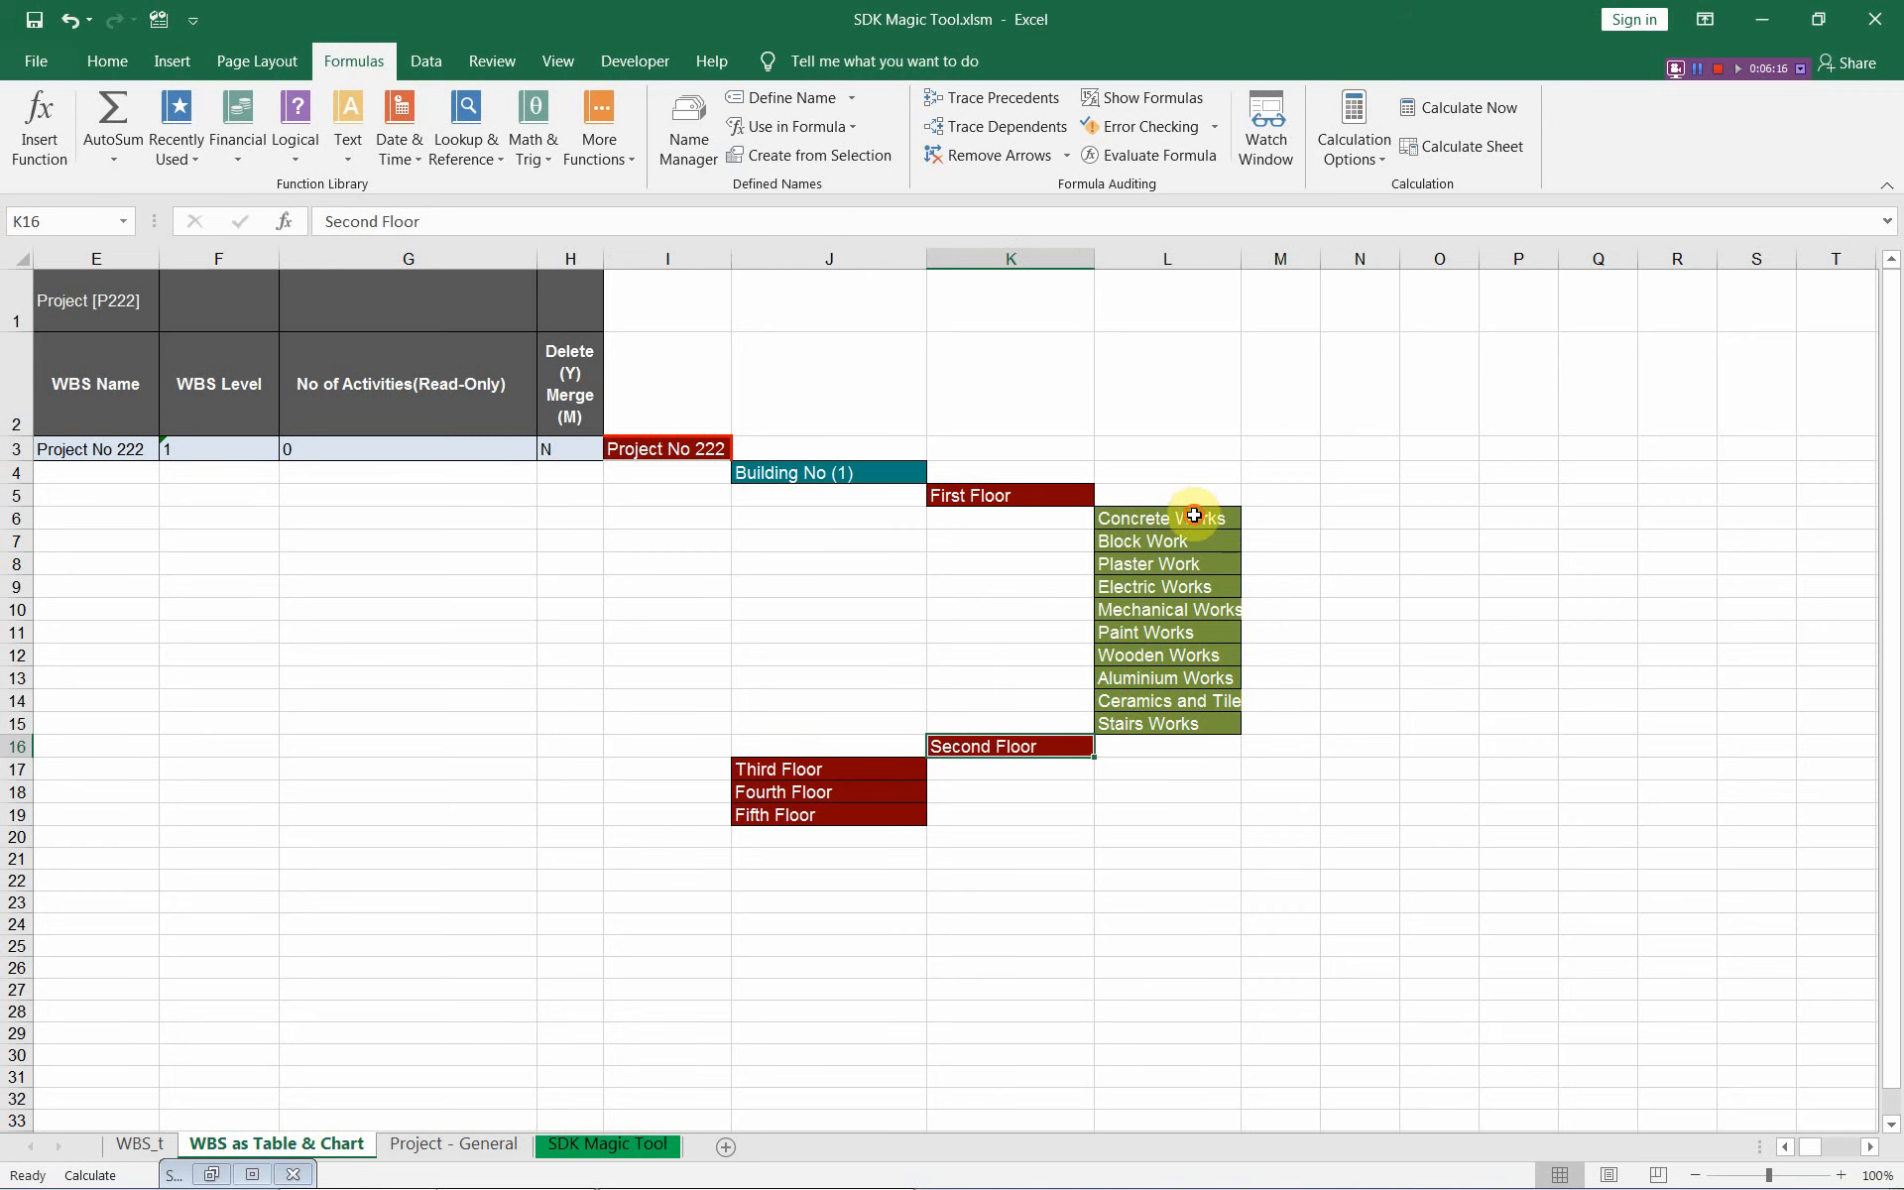
# Step: Copy the First Floor work items in L6:L15 and paste them at L17 beneath Second Floor
pyautogui.moveTo(1194, 513); pyautogui.dragTo(1182, 717)
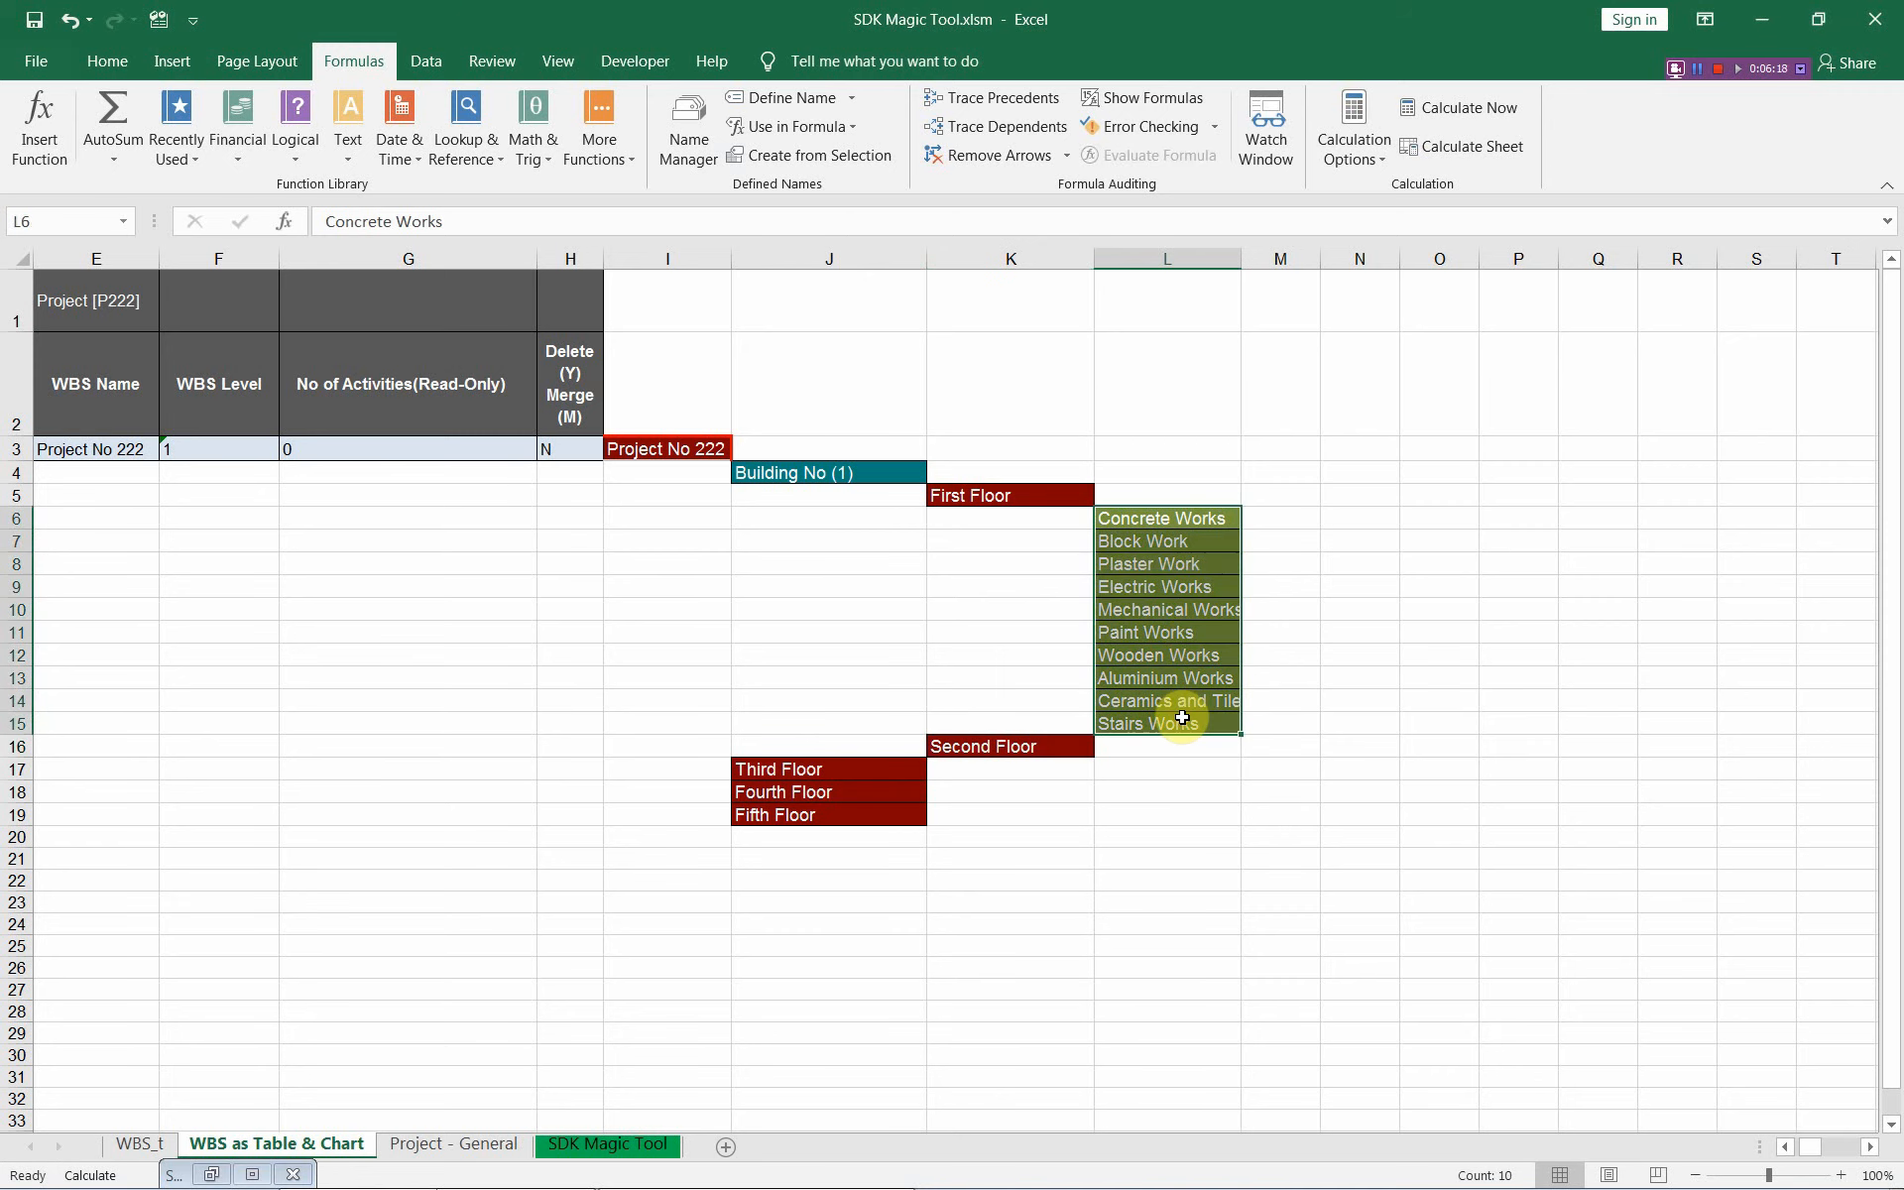
pyautogui.hotkey('ctrl', 'c')
pyautogui.scroll(-1, 1181, 710)
pyautogui.click(1160, 771)
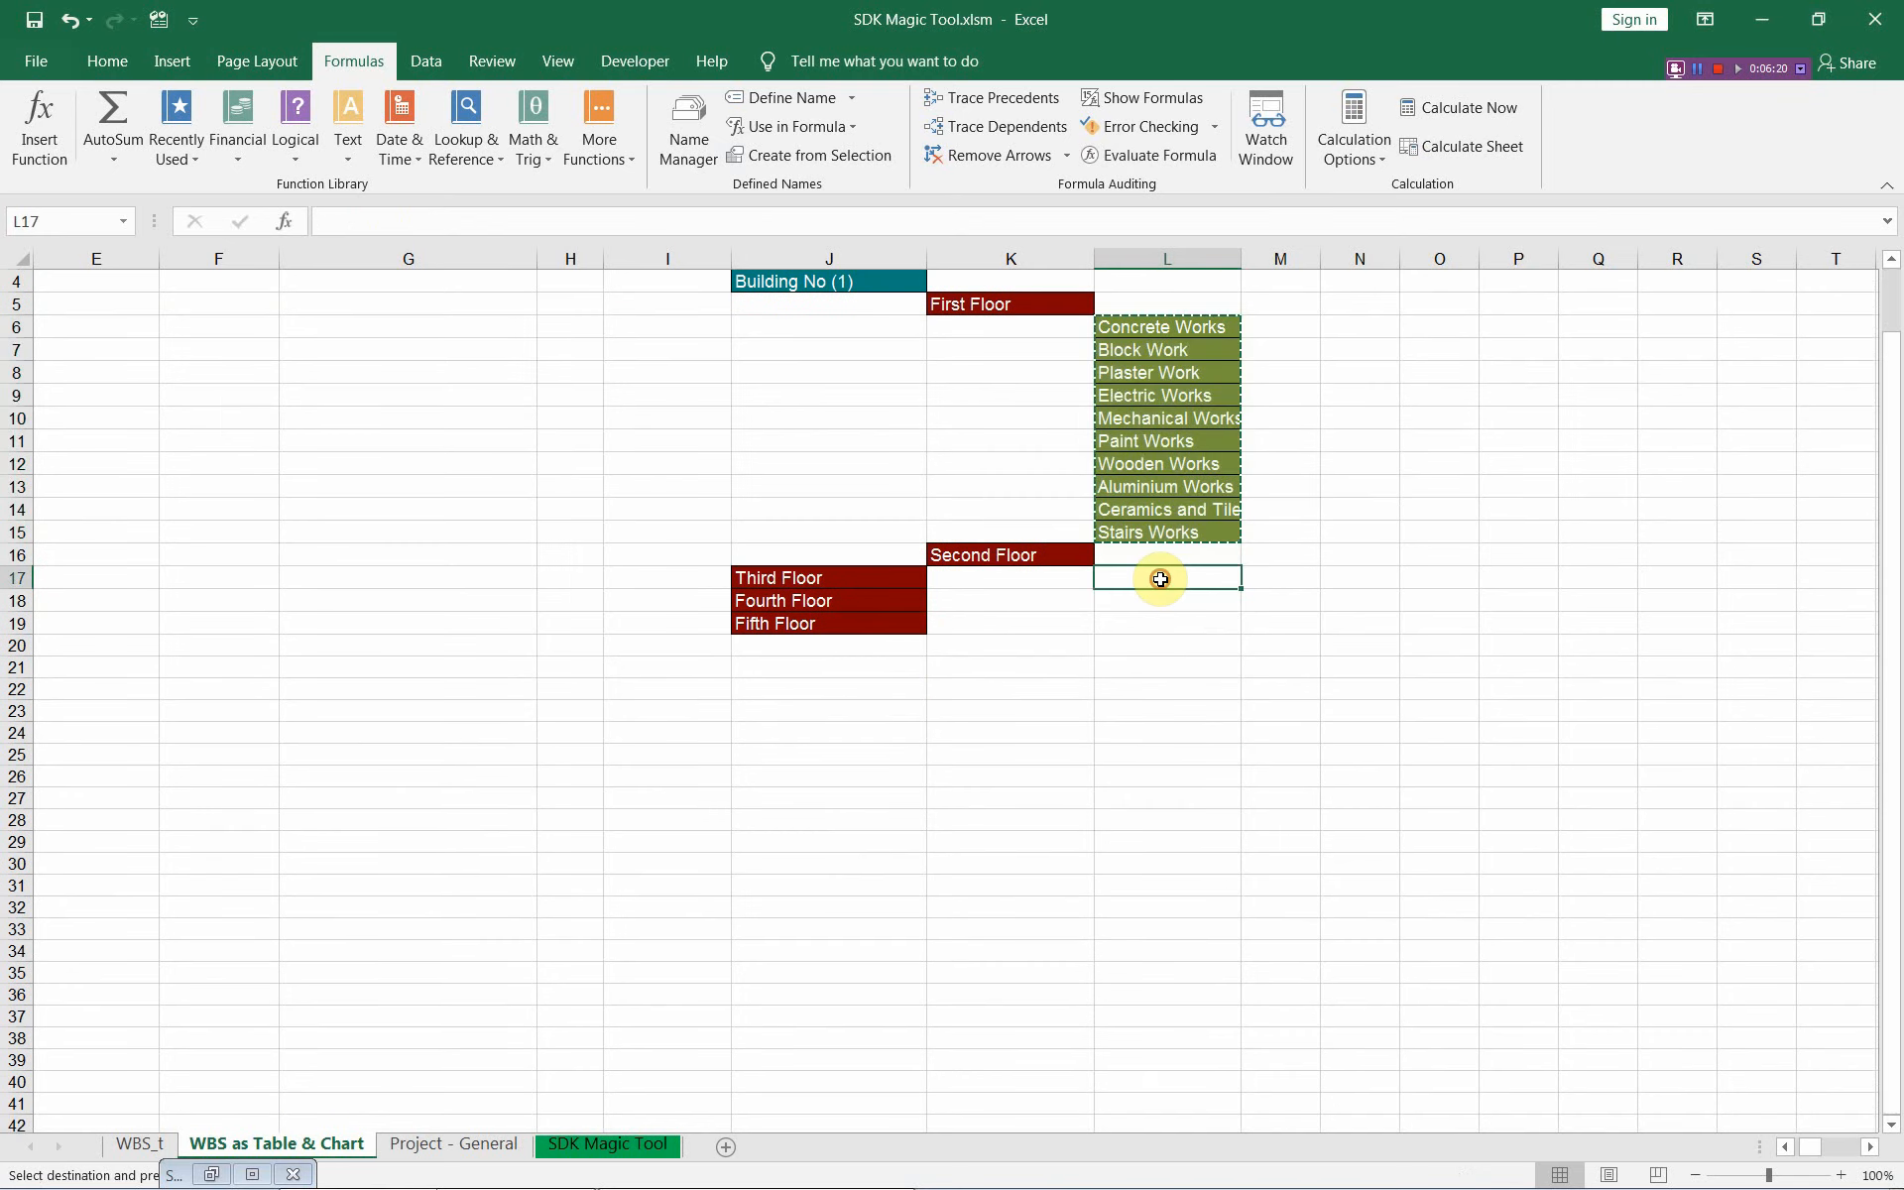
pyautogui.hotkey('ctrl', 'v')
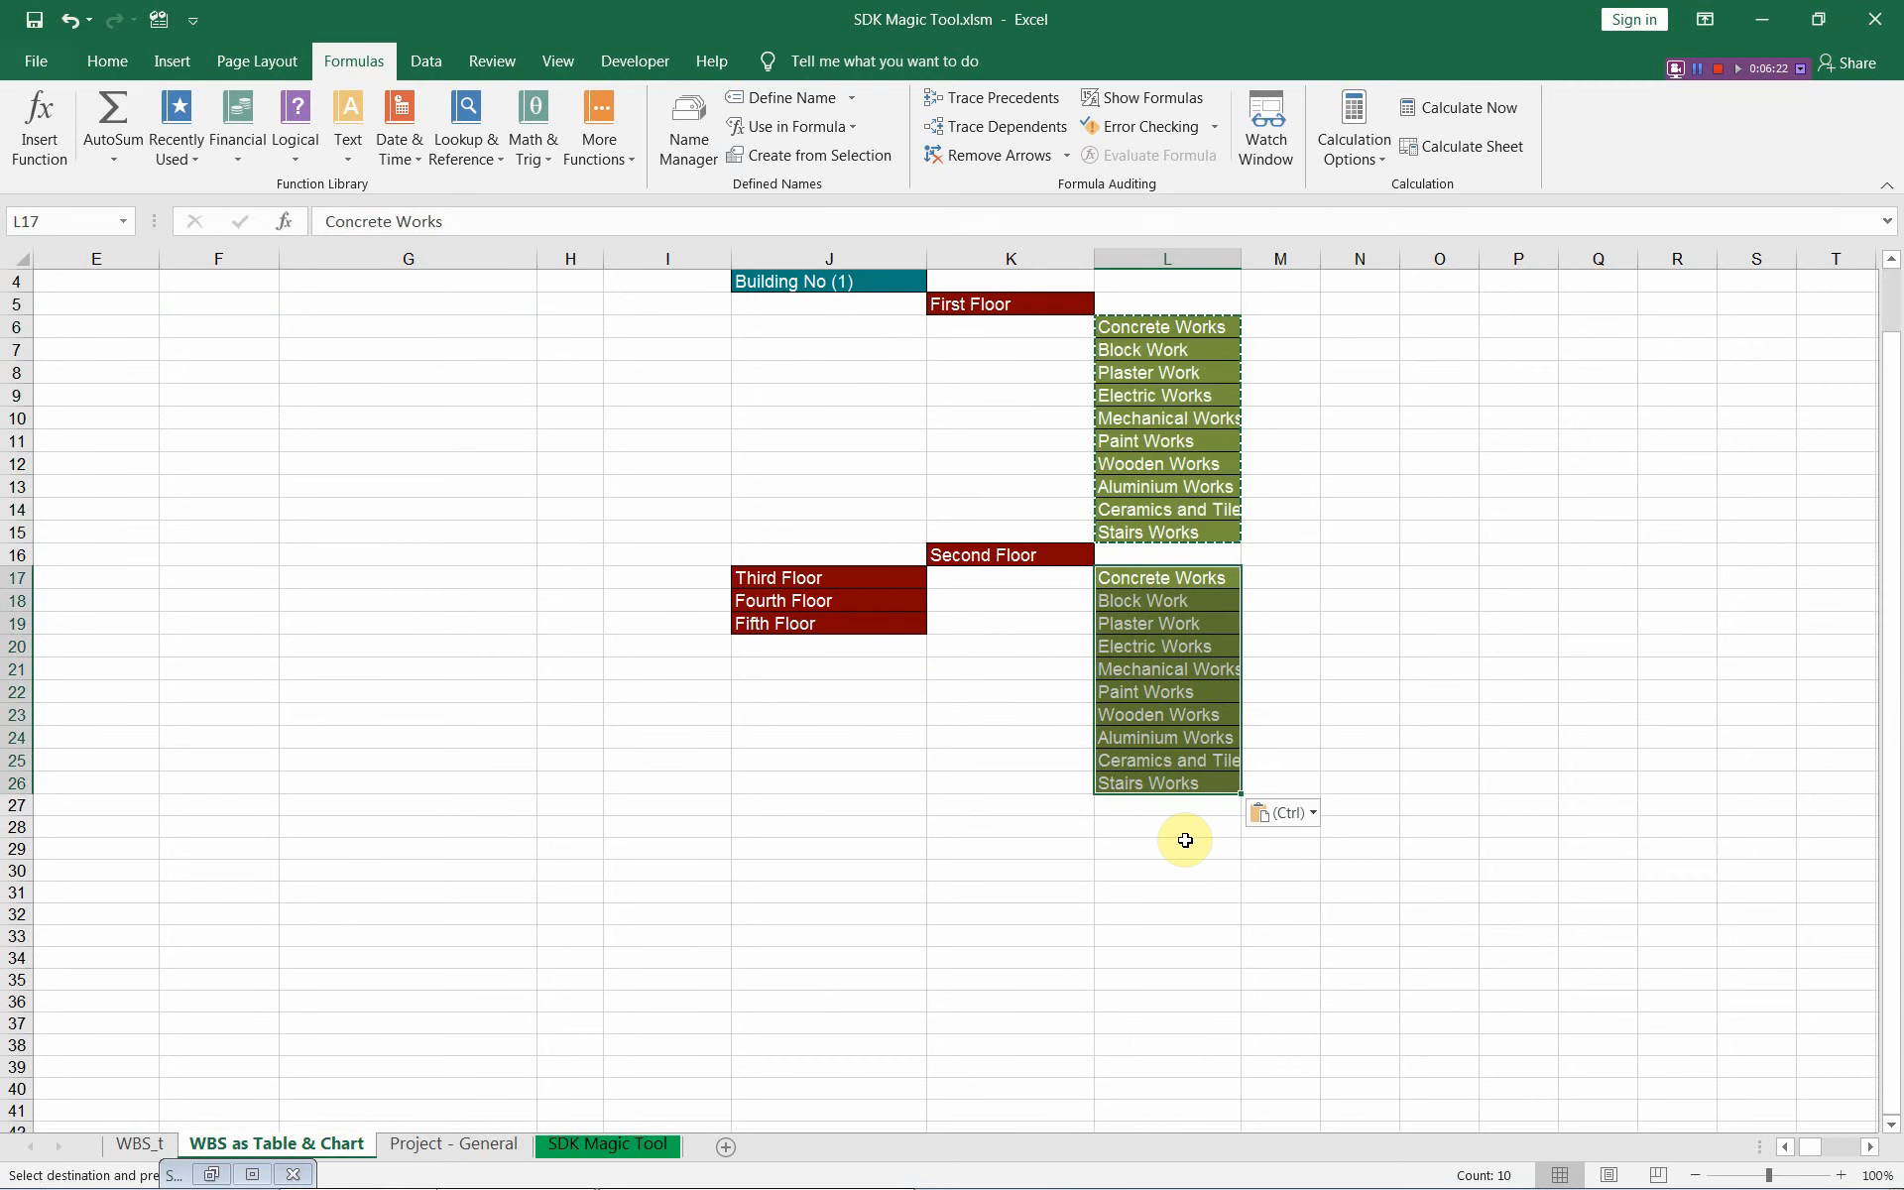
# Step: Paste the copied work items three more times in column L, starting at L28, L39 and L50, leaving one blank row above each block
pyautogui.click(1185, 833)
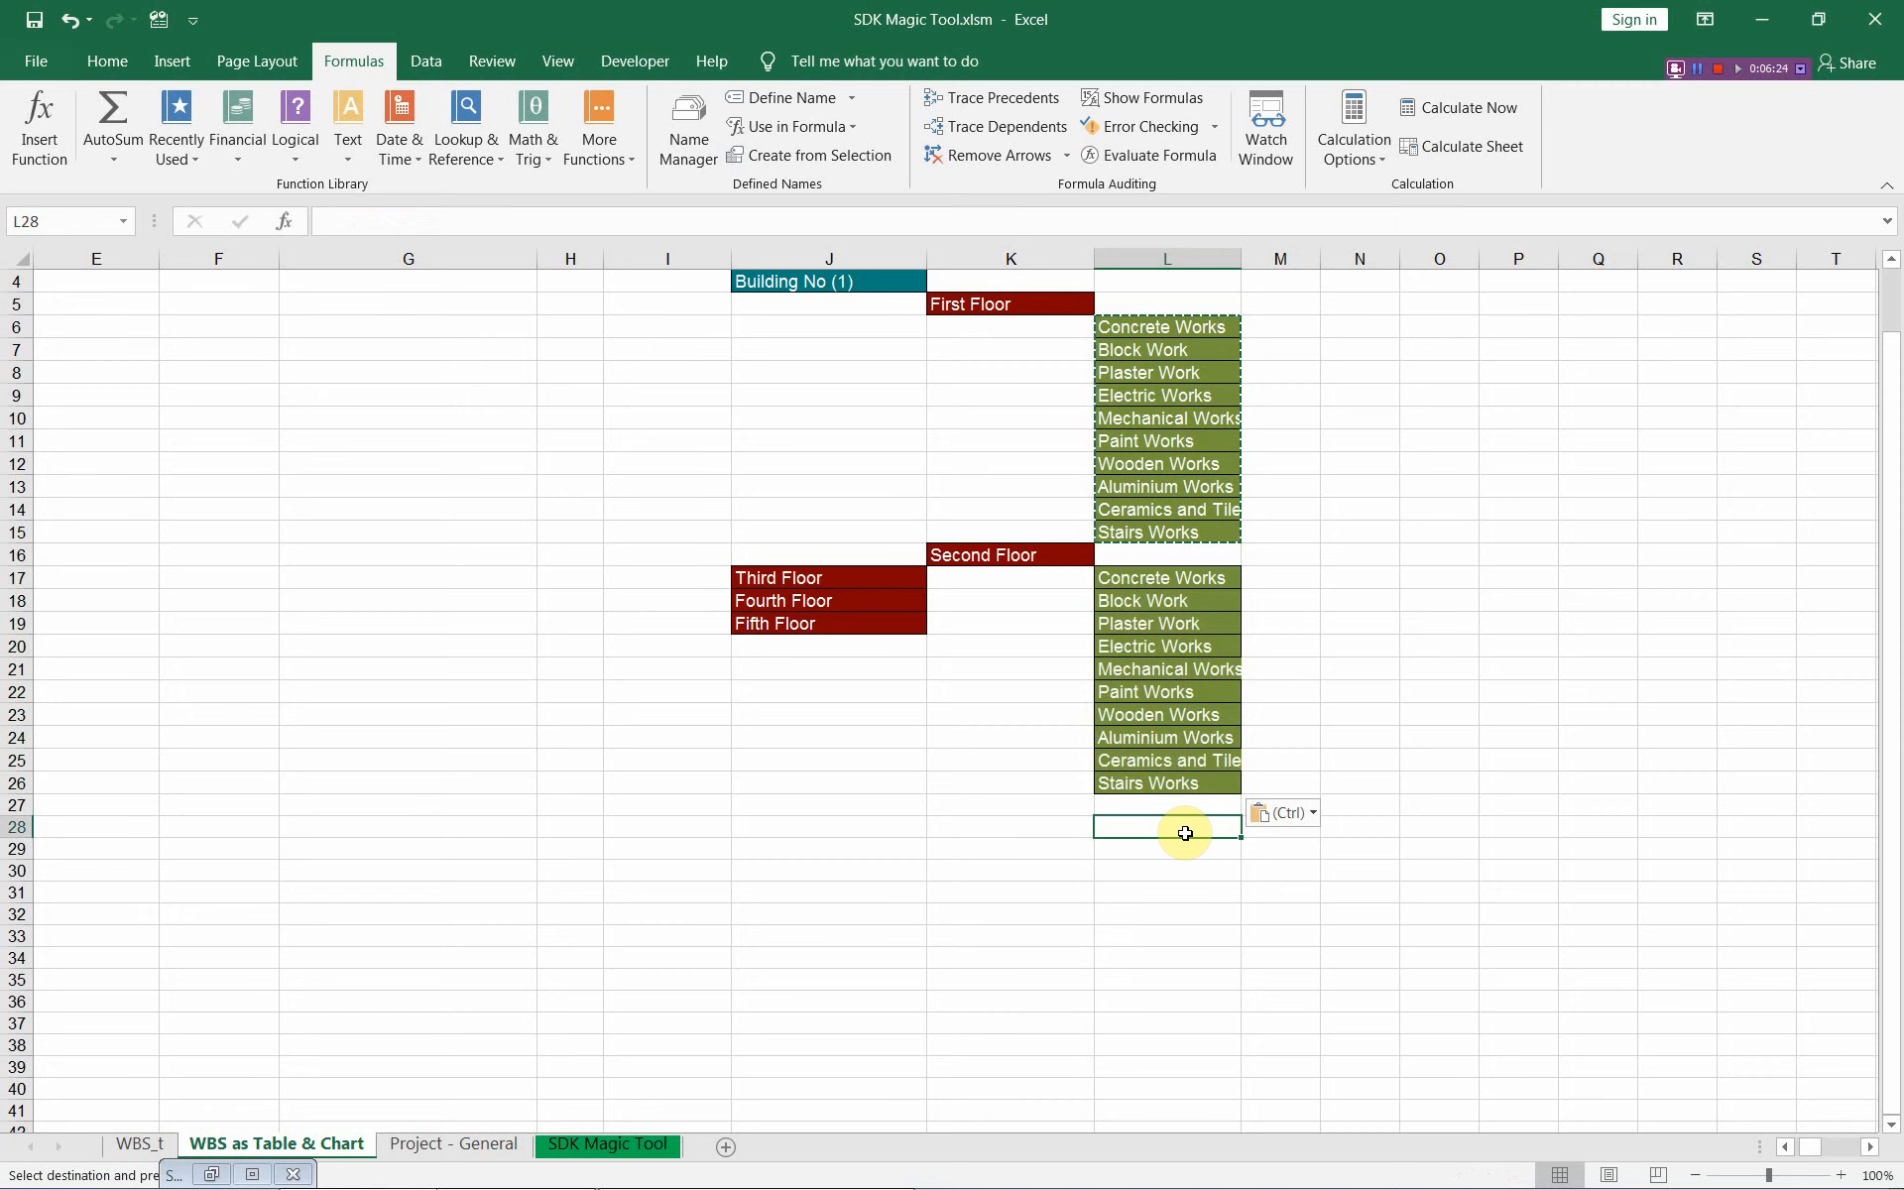
pyautogui.hotkey('ctrl', 'v')
pyautogui.scroll(-3, 1180, 833)
pyautogui.click(1160, 864)
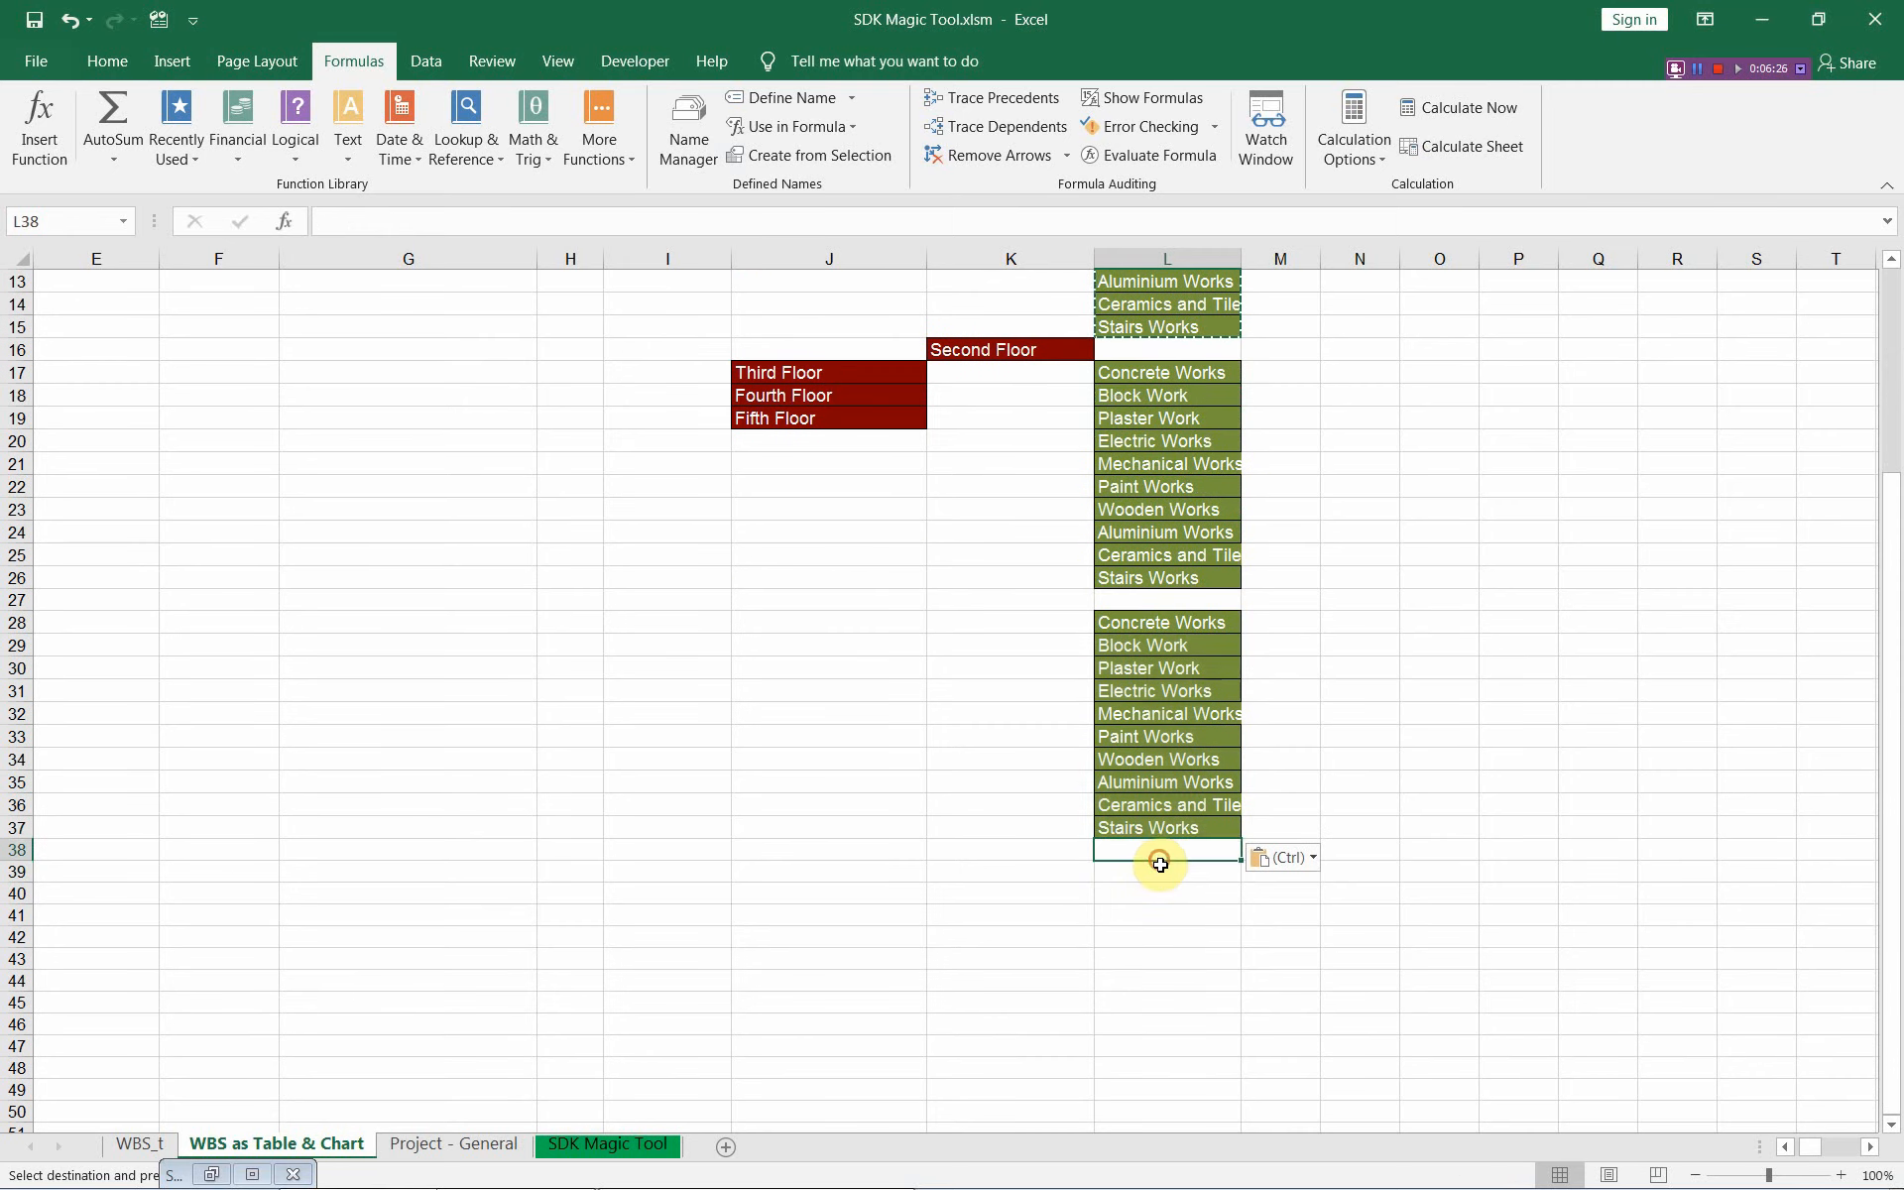
pyautogui.click(1161, 868)
pyautogui.hotkey('ctrl', 'v')
pyautogui.scroll(-4, 1165, 869)
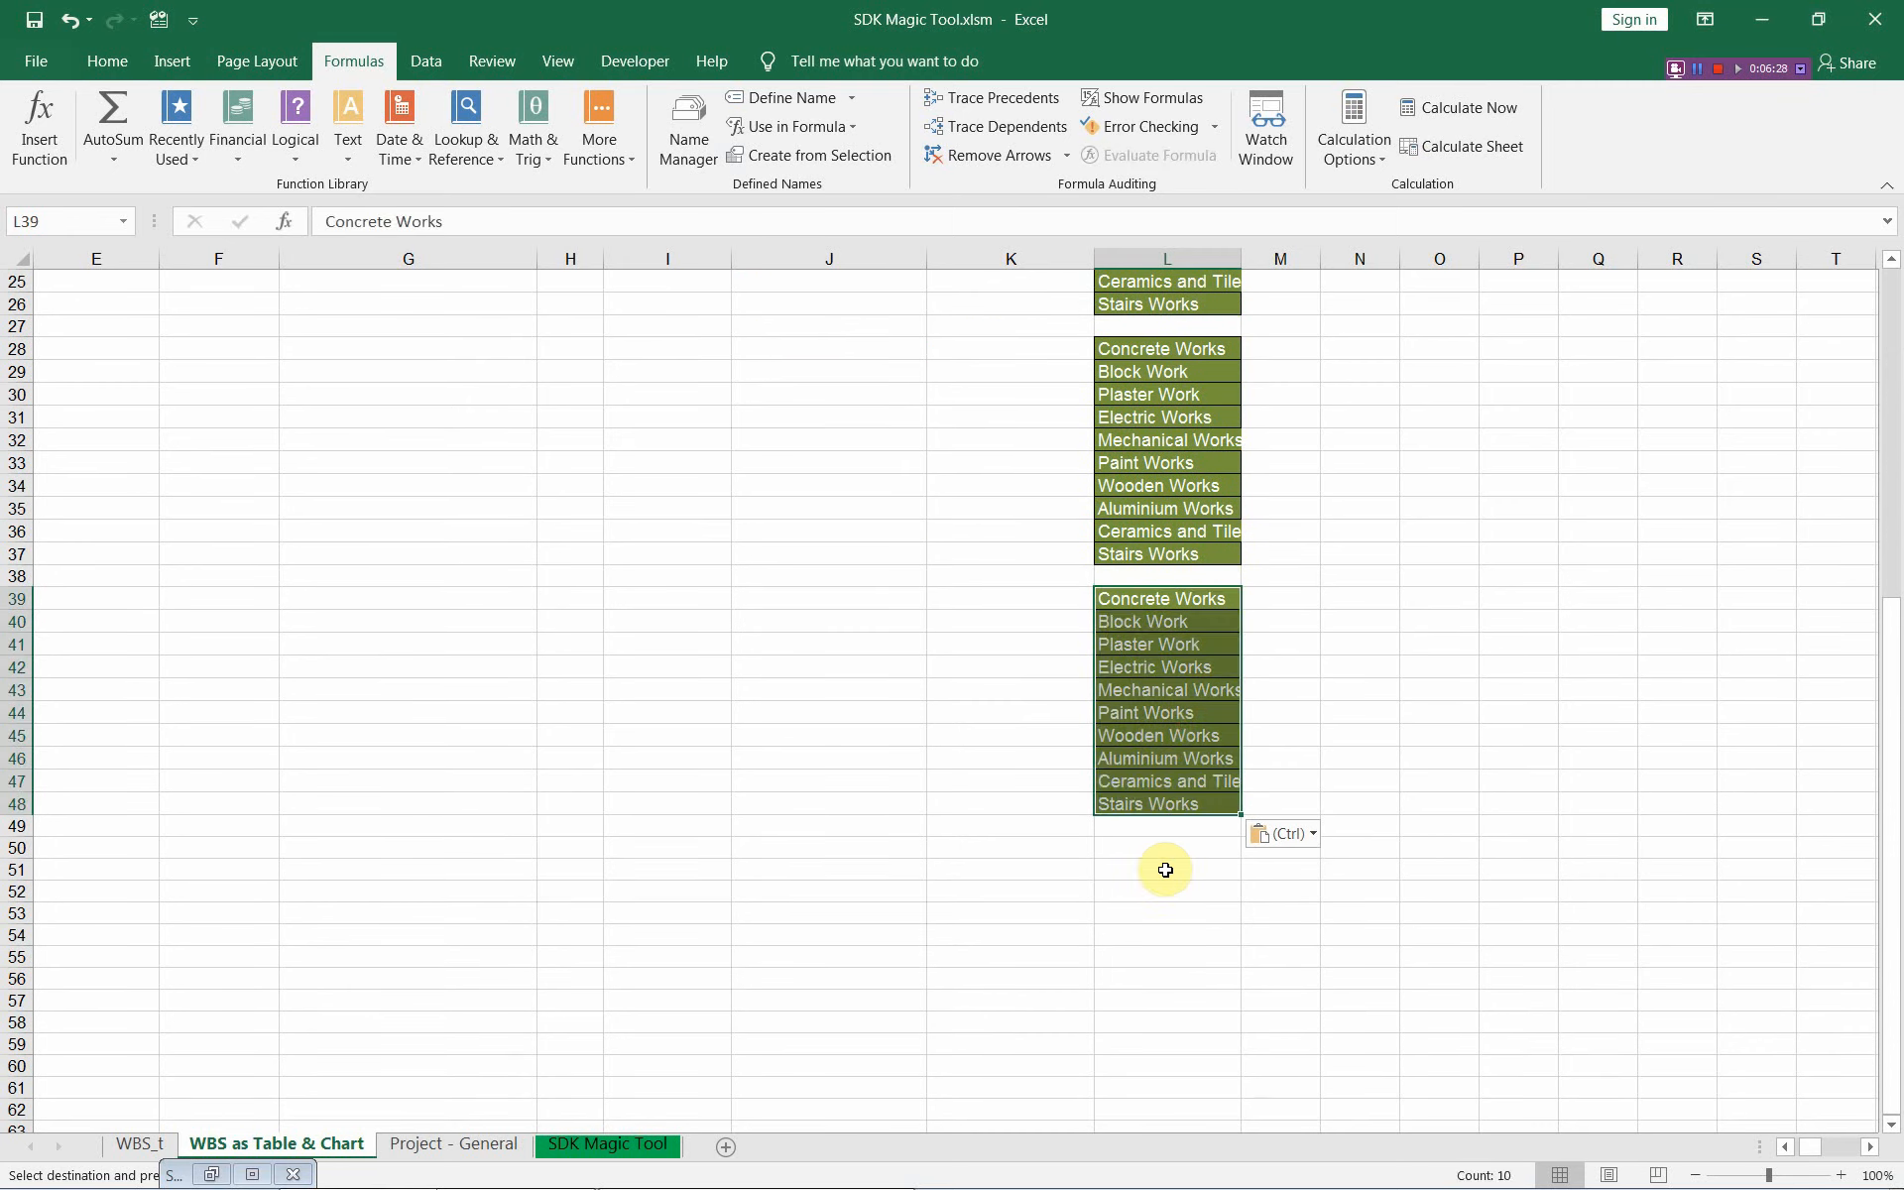
pyautogui.click(1166, 833)
pyautogui.click(1167, 847)
pyautogui.hotkey('ctrl', 'v')
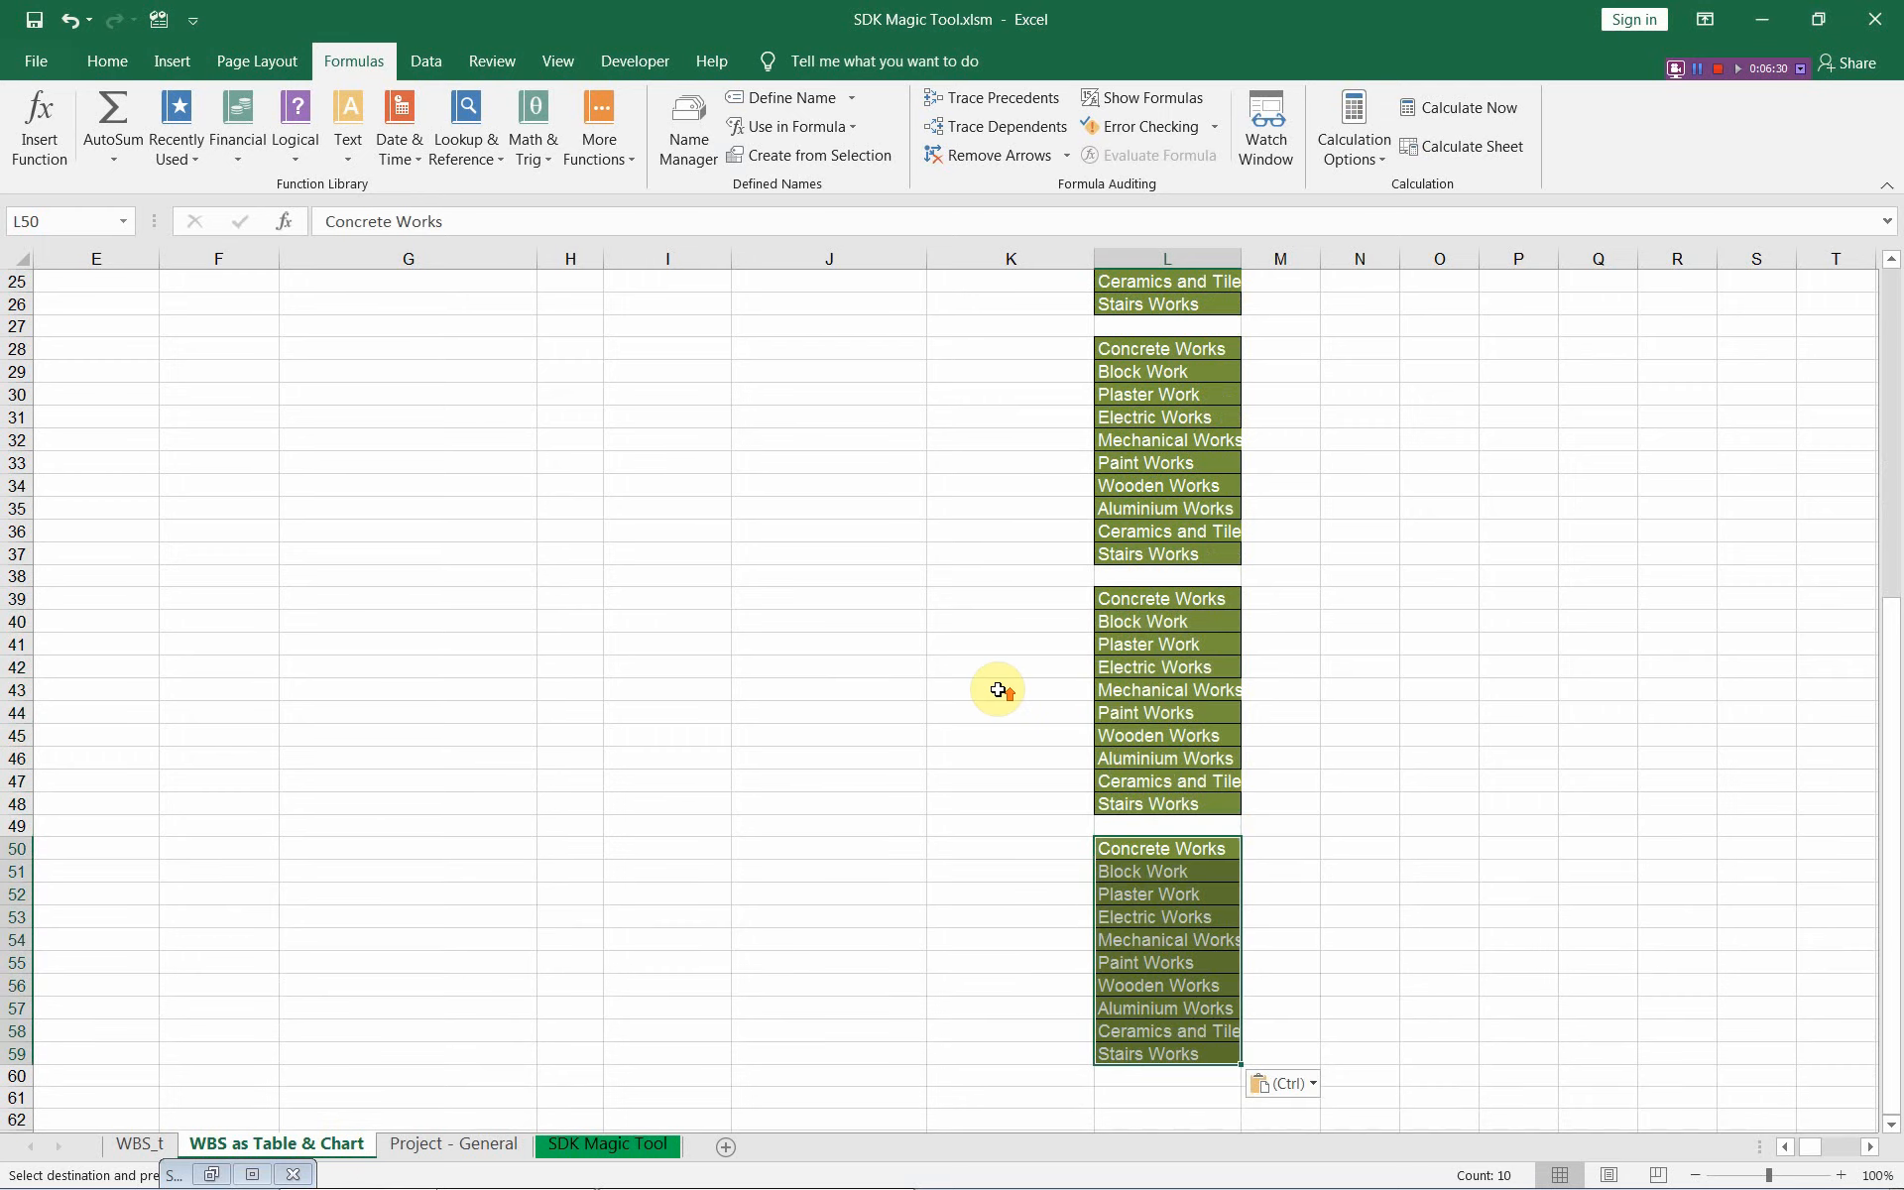
# Step: Move Third Floor to K27, Fourth Floor to K38 and Fifth Floor to K49, each directly above its block of work items
pyautogui.scroll(6, 997, 689)
pyautogui.click(866, 508)
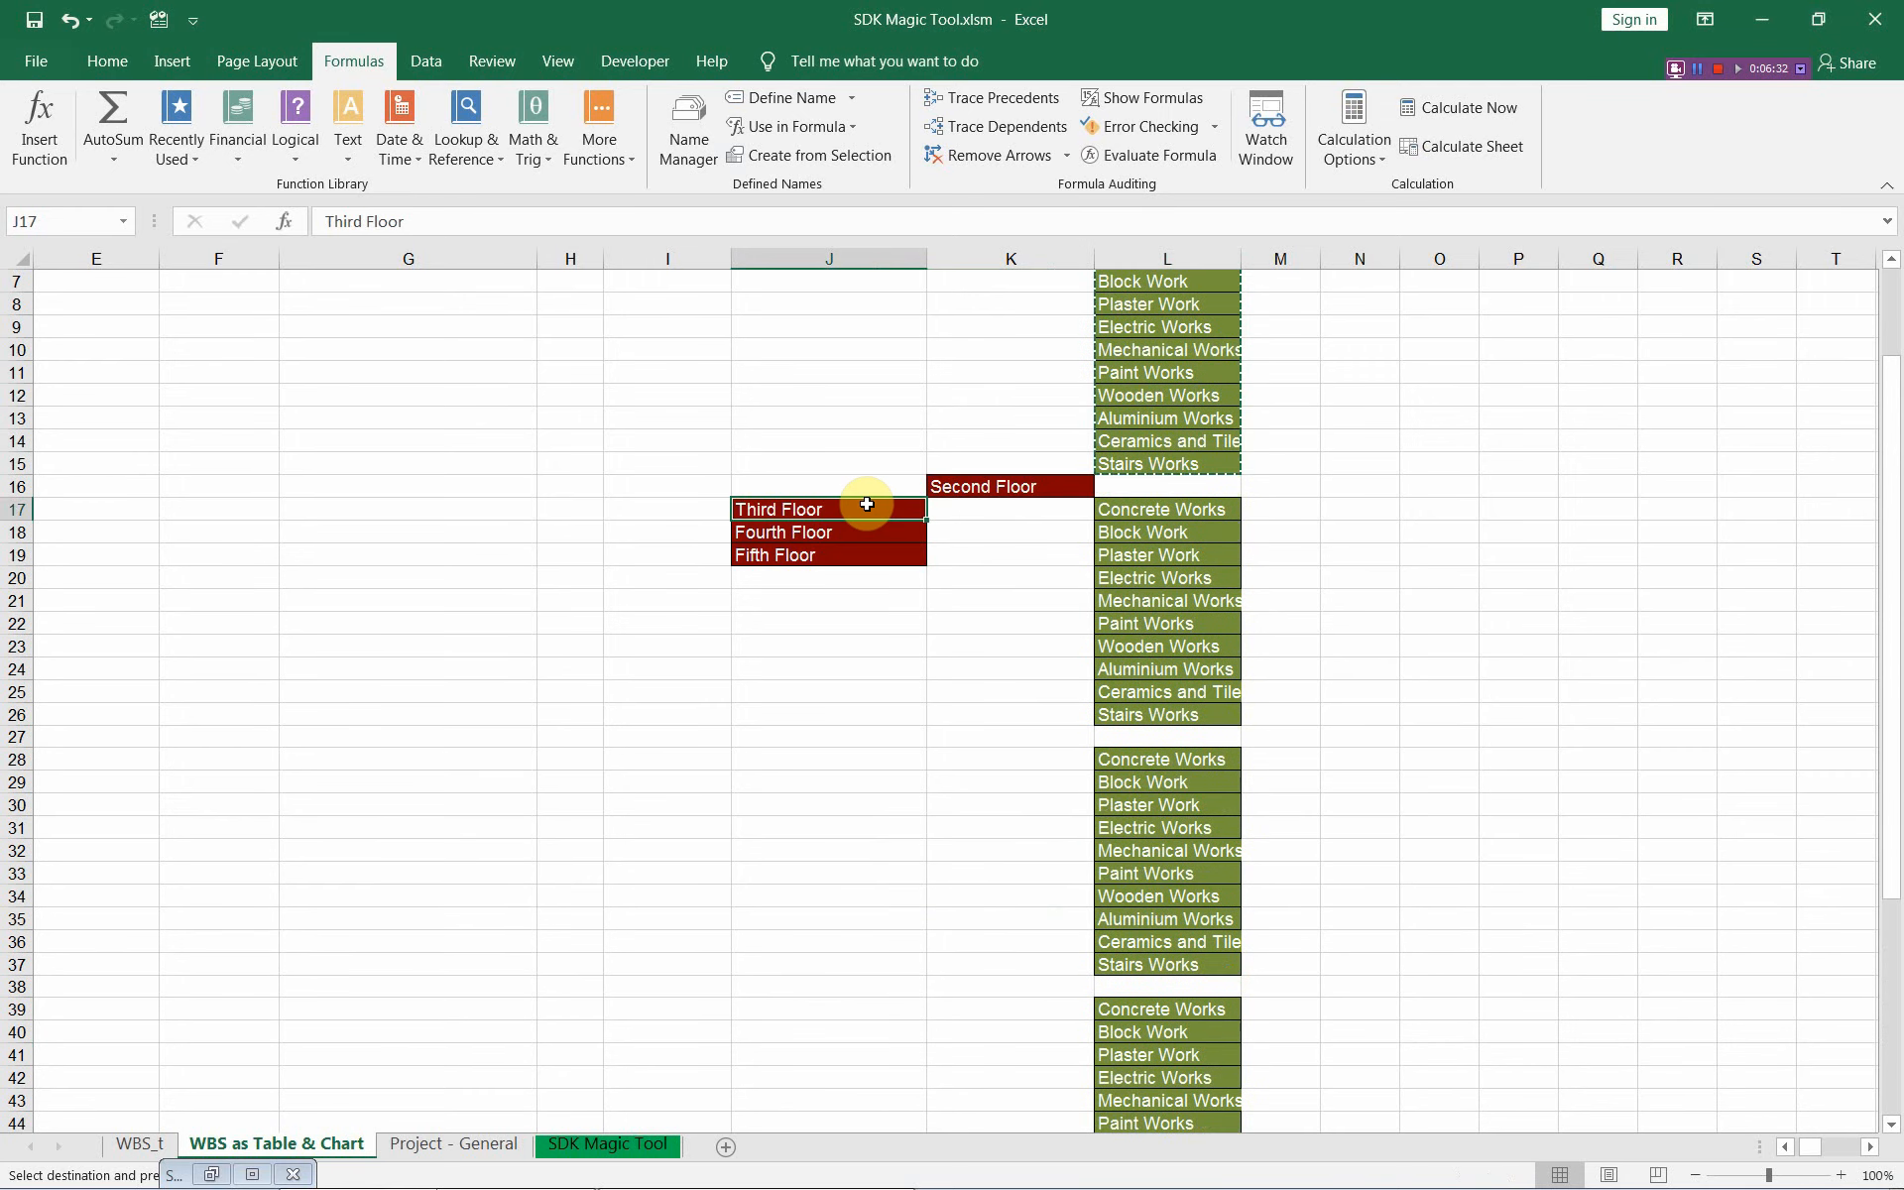
pyautogui.moveTo(866, 498); pyautogui.dragTo(1040, 744)
pyautogui.click(855, 530)
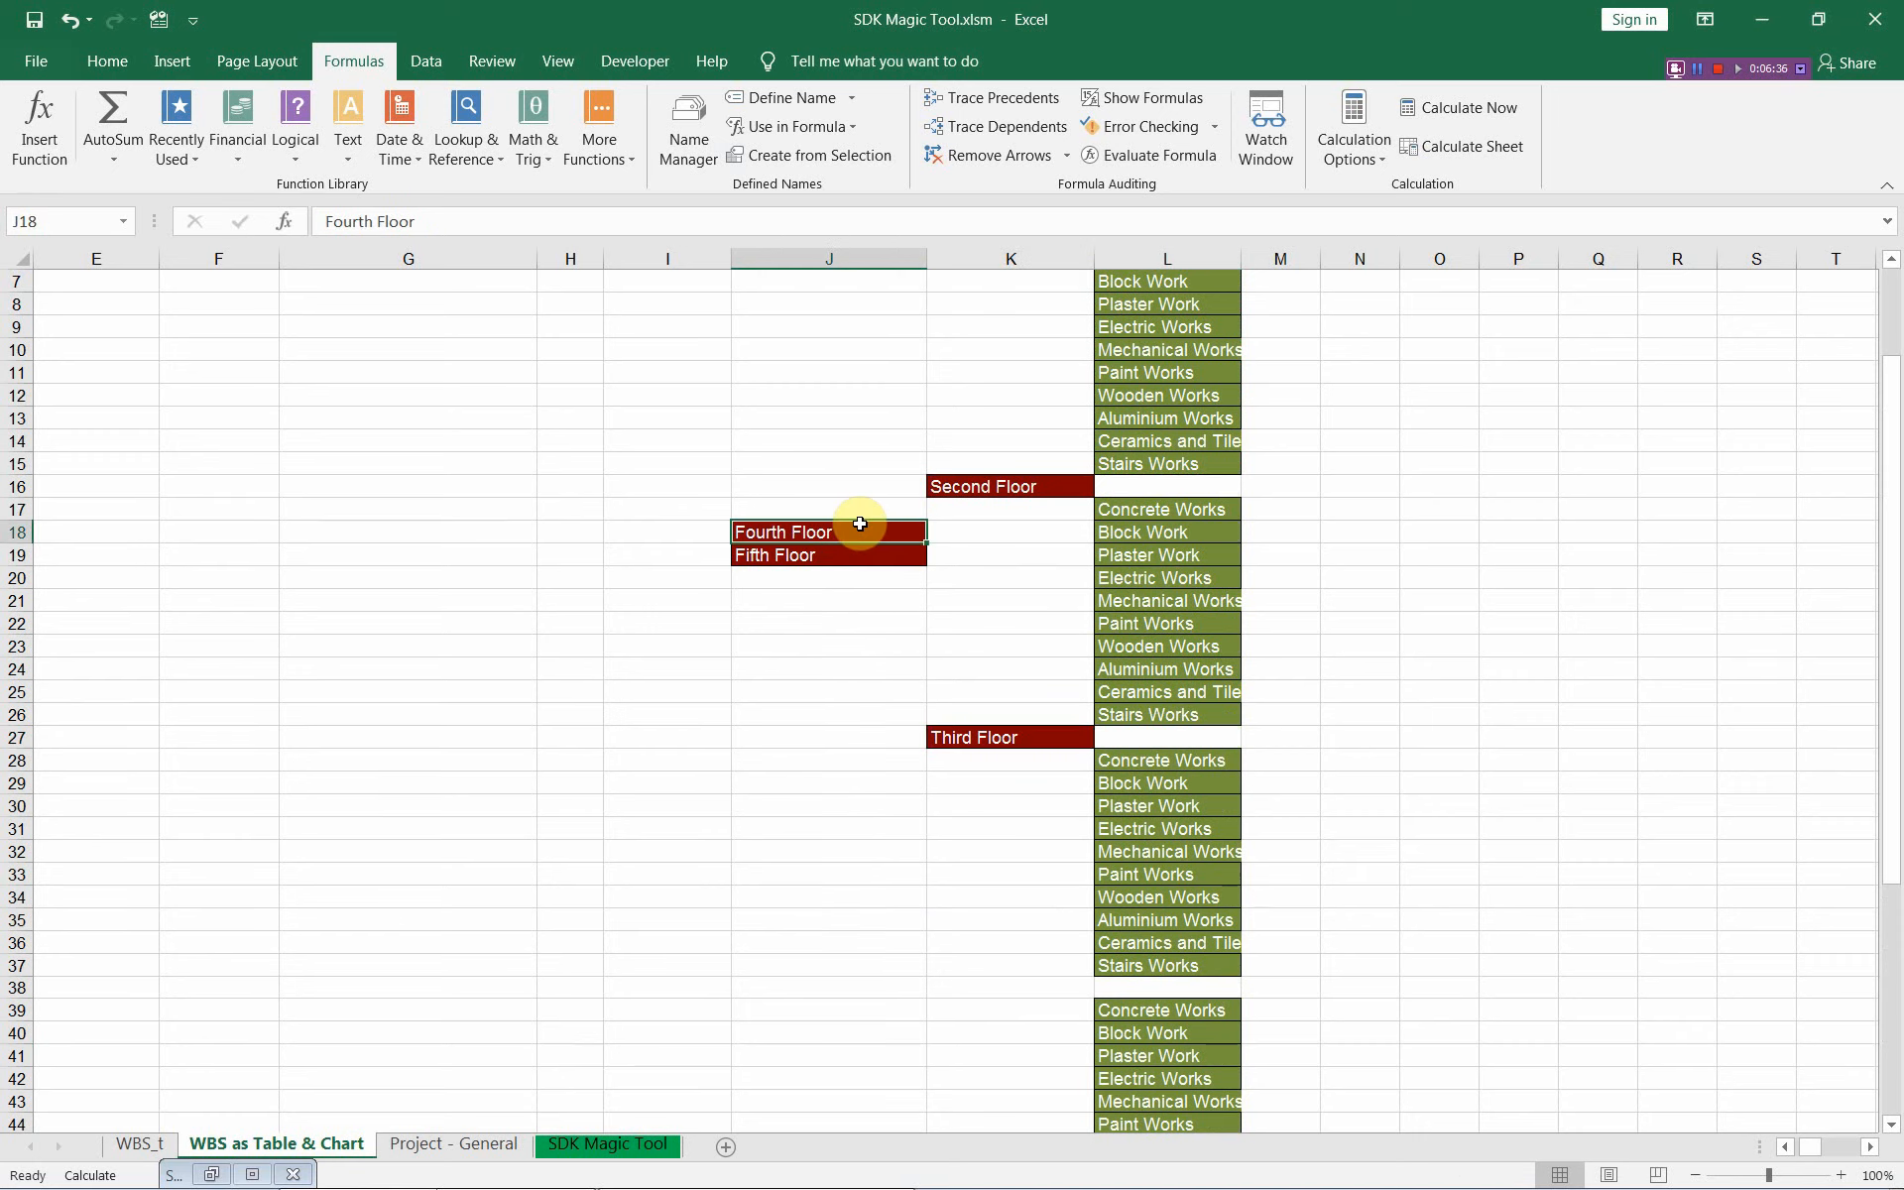
pyautogui.moveTo(859, 515); pyautogui.dragTo(1050, 1001)
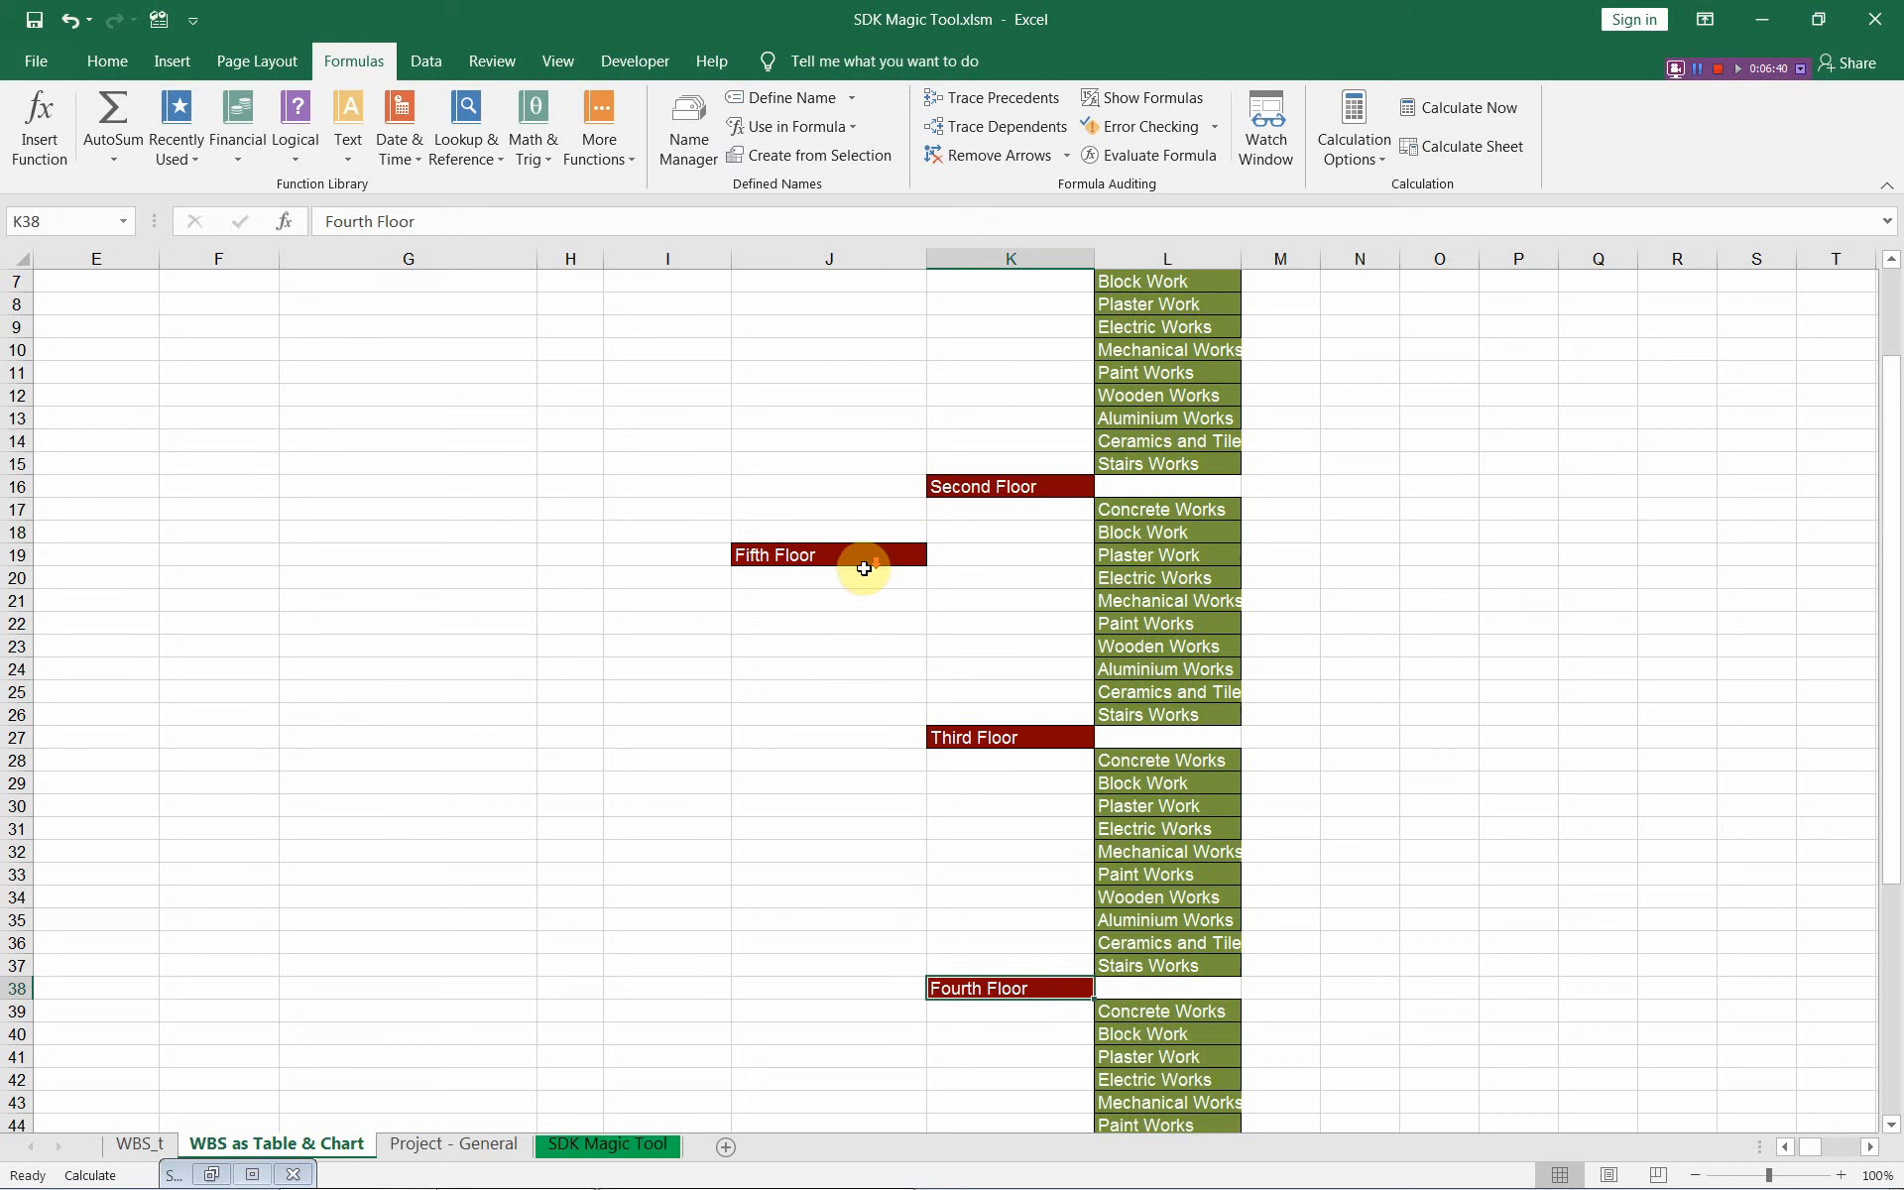
pyautogui.scroll(-3, 863, 562)
pyautogui.click(837, 352)
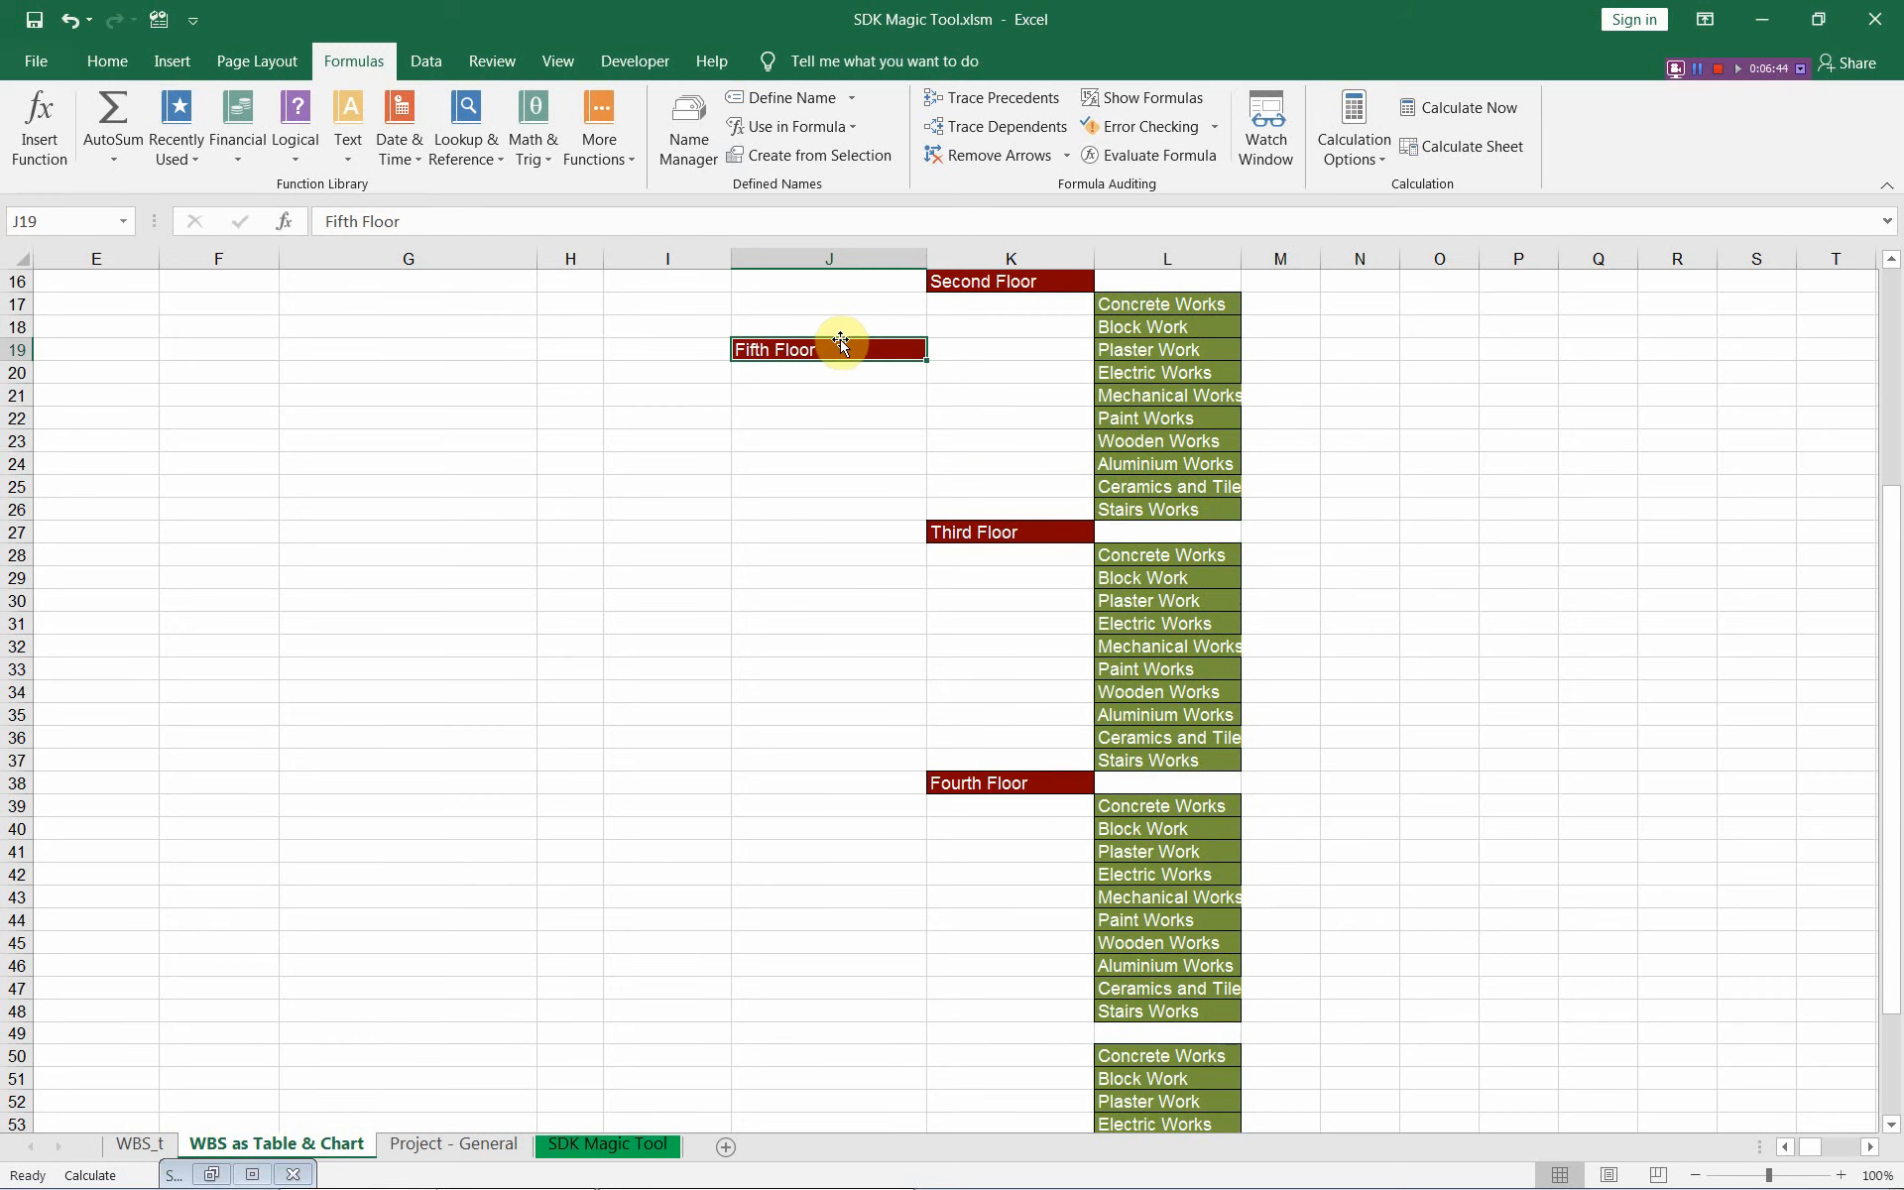
pyautogui.moveTo(840, 341); pyautogui.dragTo(1090, 1031)
pyautogui.scroll(-4, 976, 875)
# Step: Copy the whole Building No (1) structure in J4:L59 and paste it at J60, directly below the original
pyautogui.scroll(9, 977, 875)
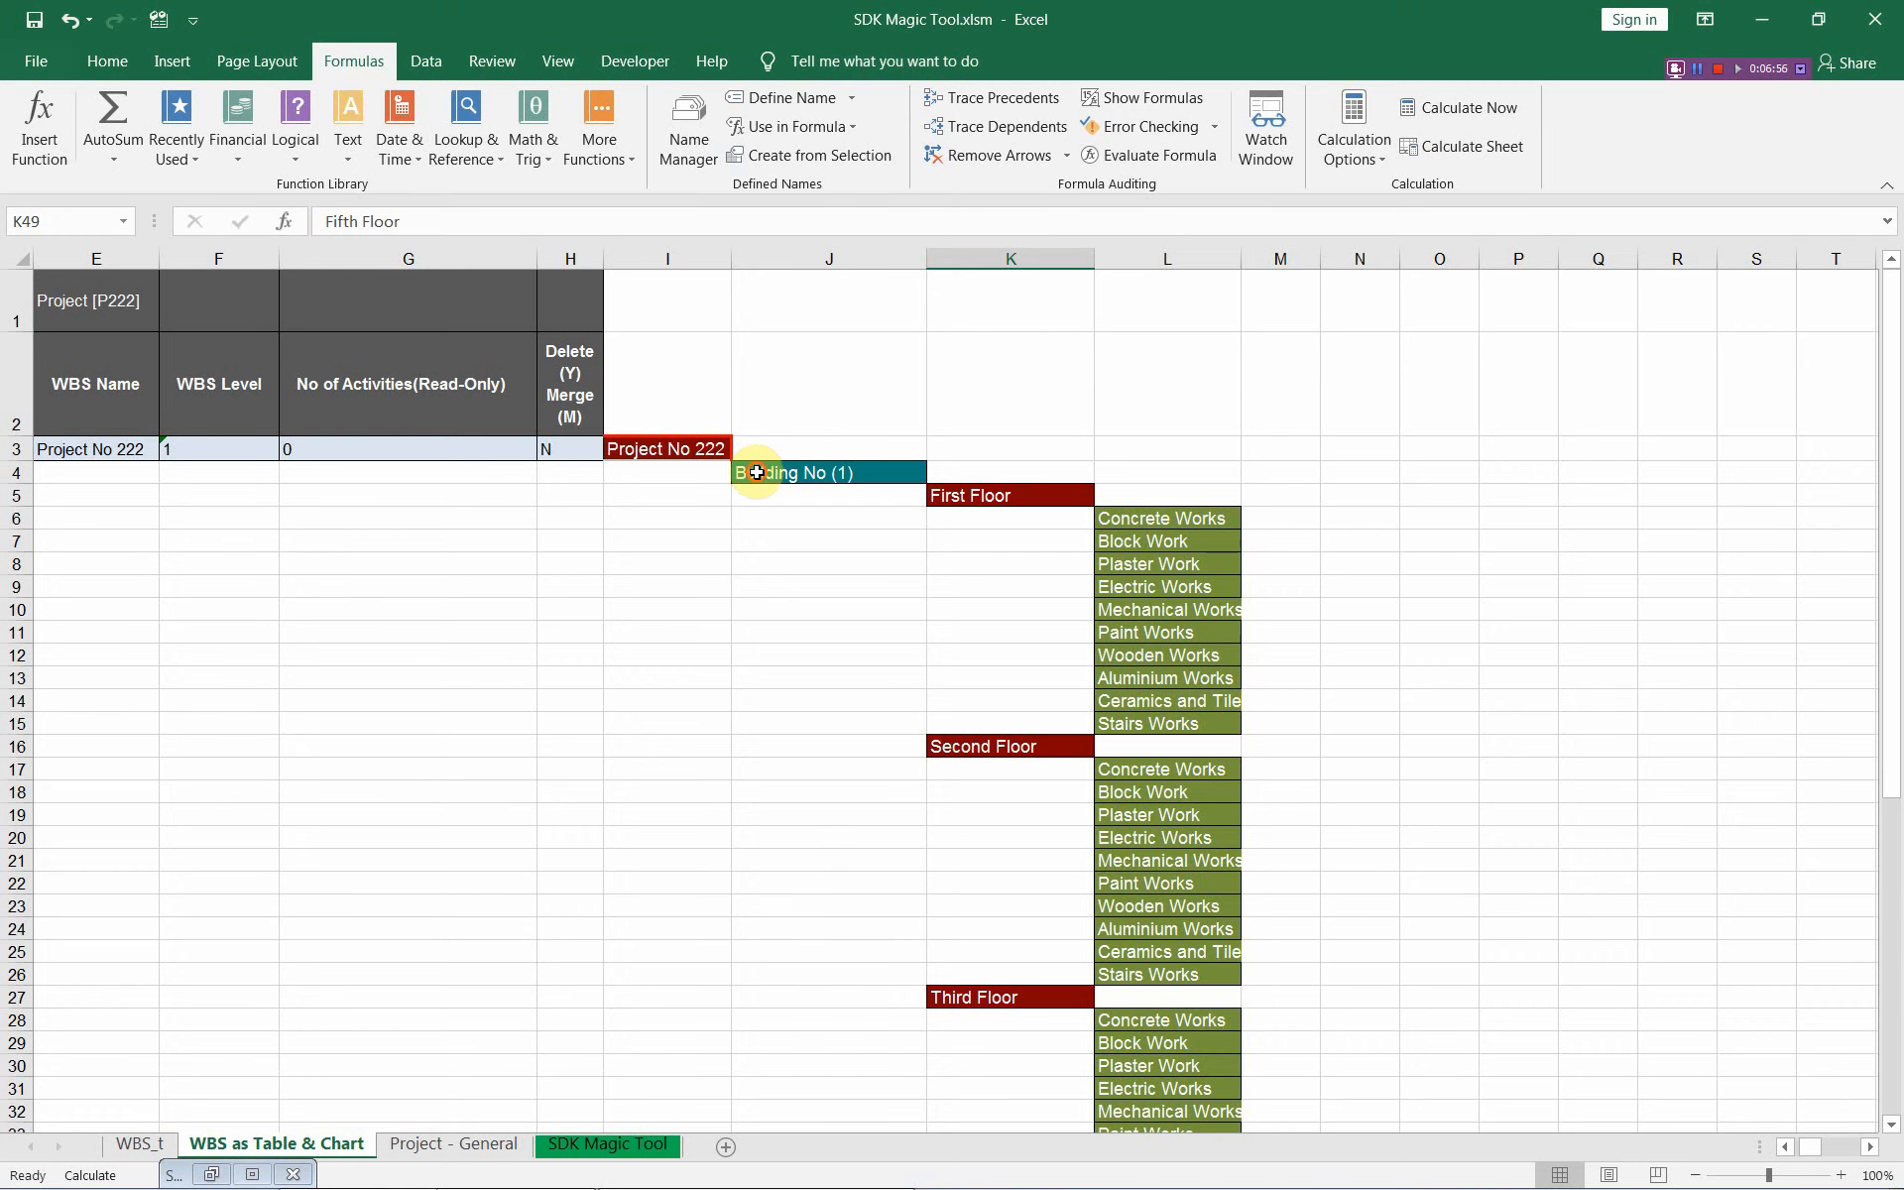
pyautogui.moveTo(757, 472); pyautogui.dragTo(1132, 1076)
pyautogui.hotkey('ctrl', 'c')
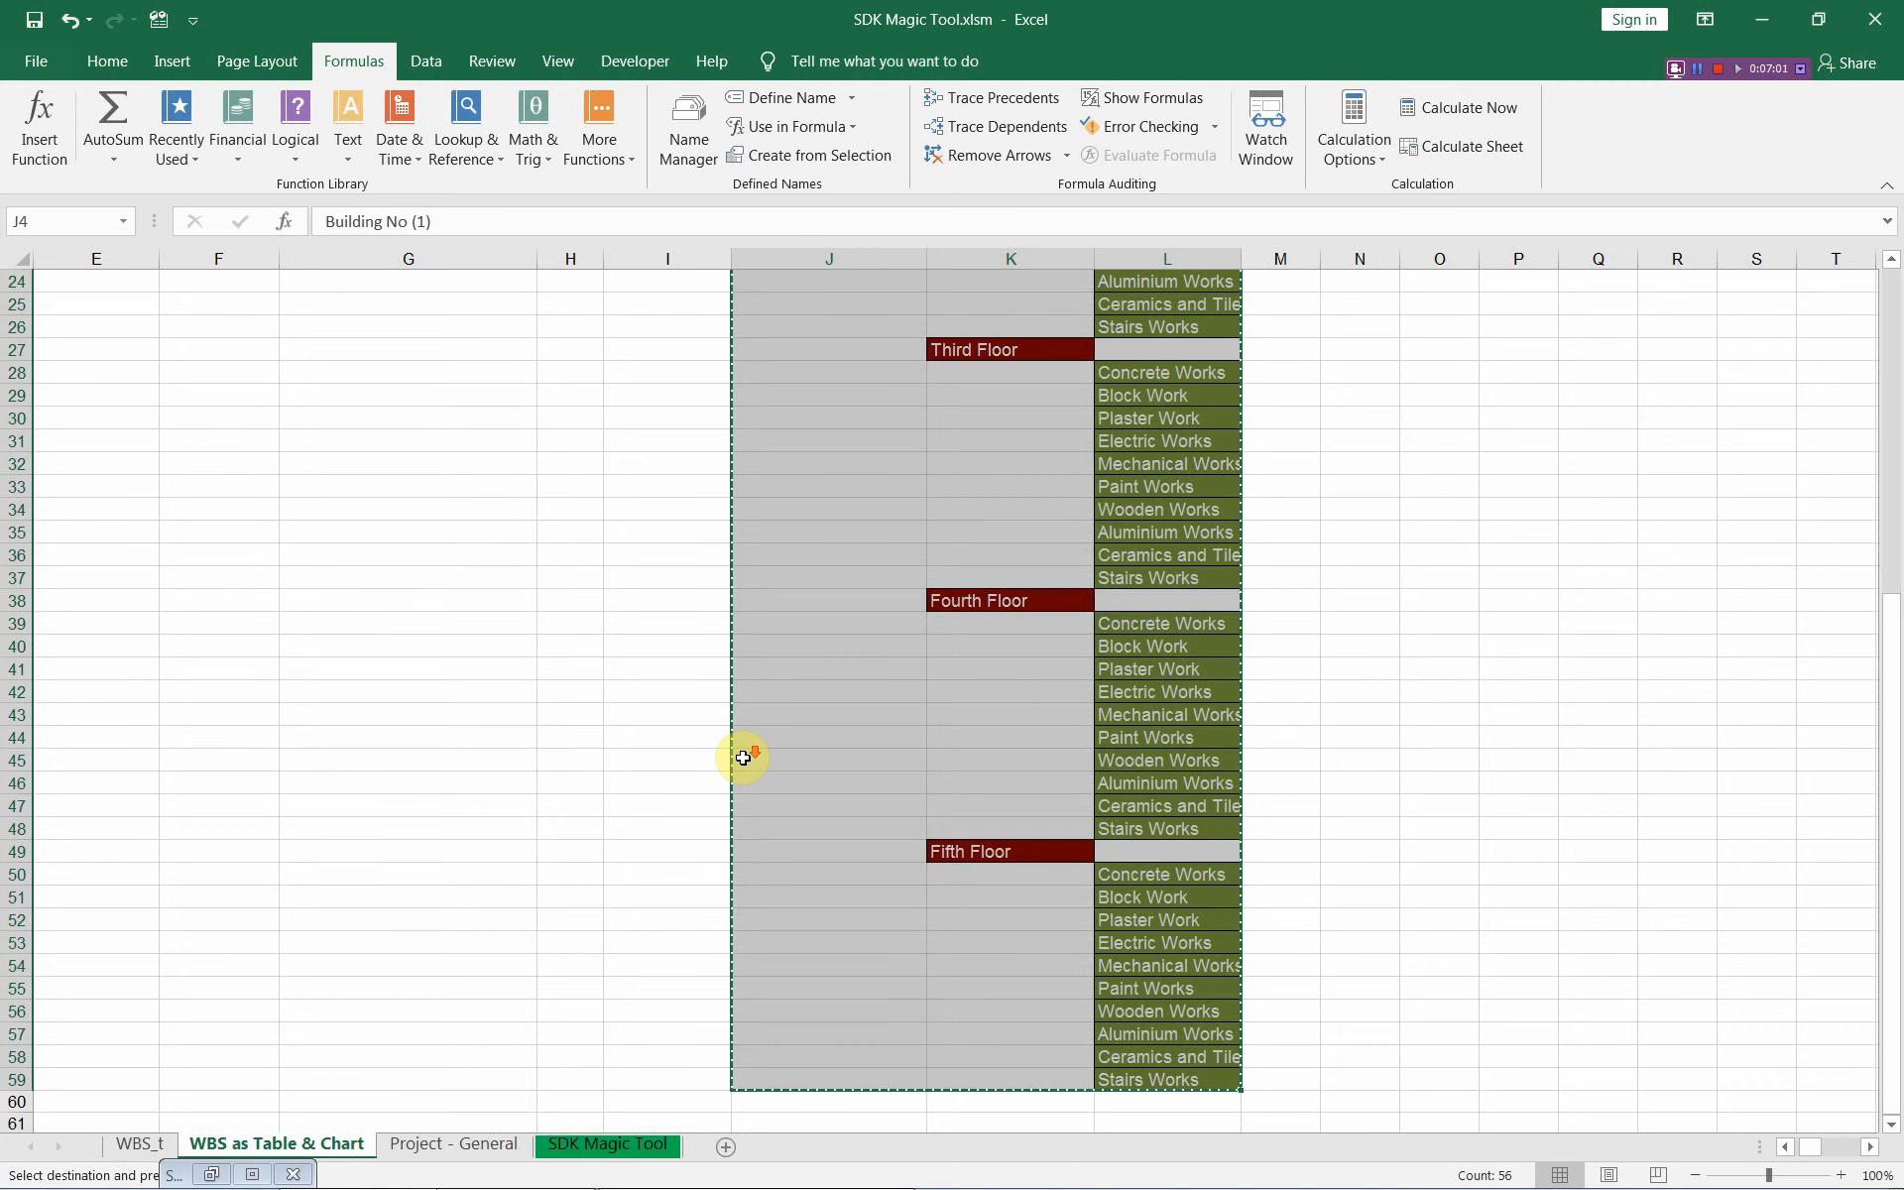
pyautogui.scroll(-3, 744, 756)
pyautogui.click(797, 902)
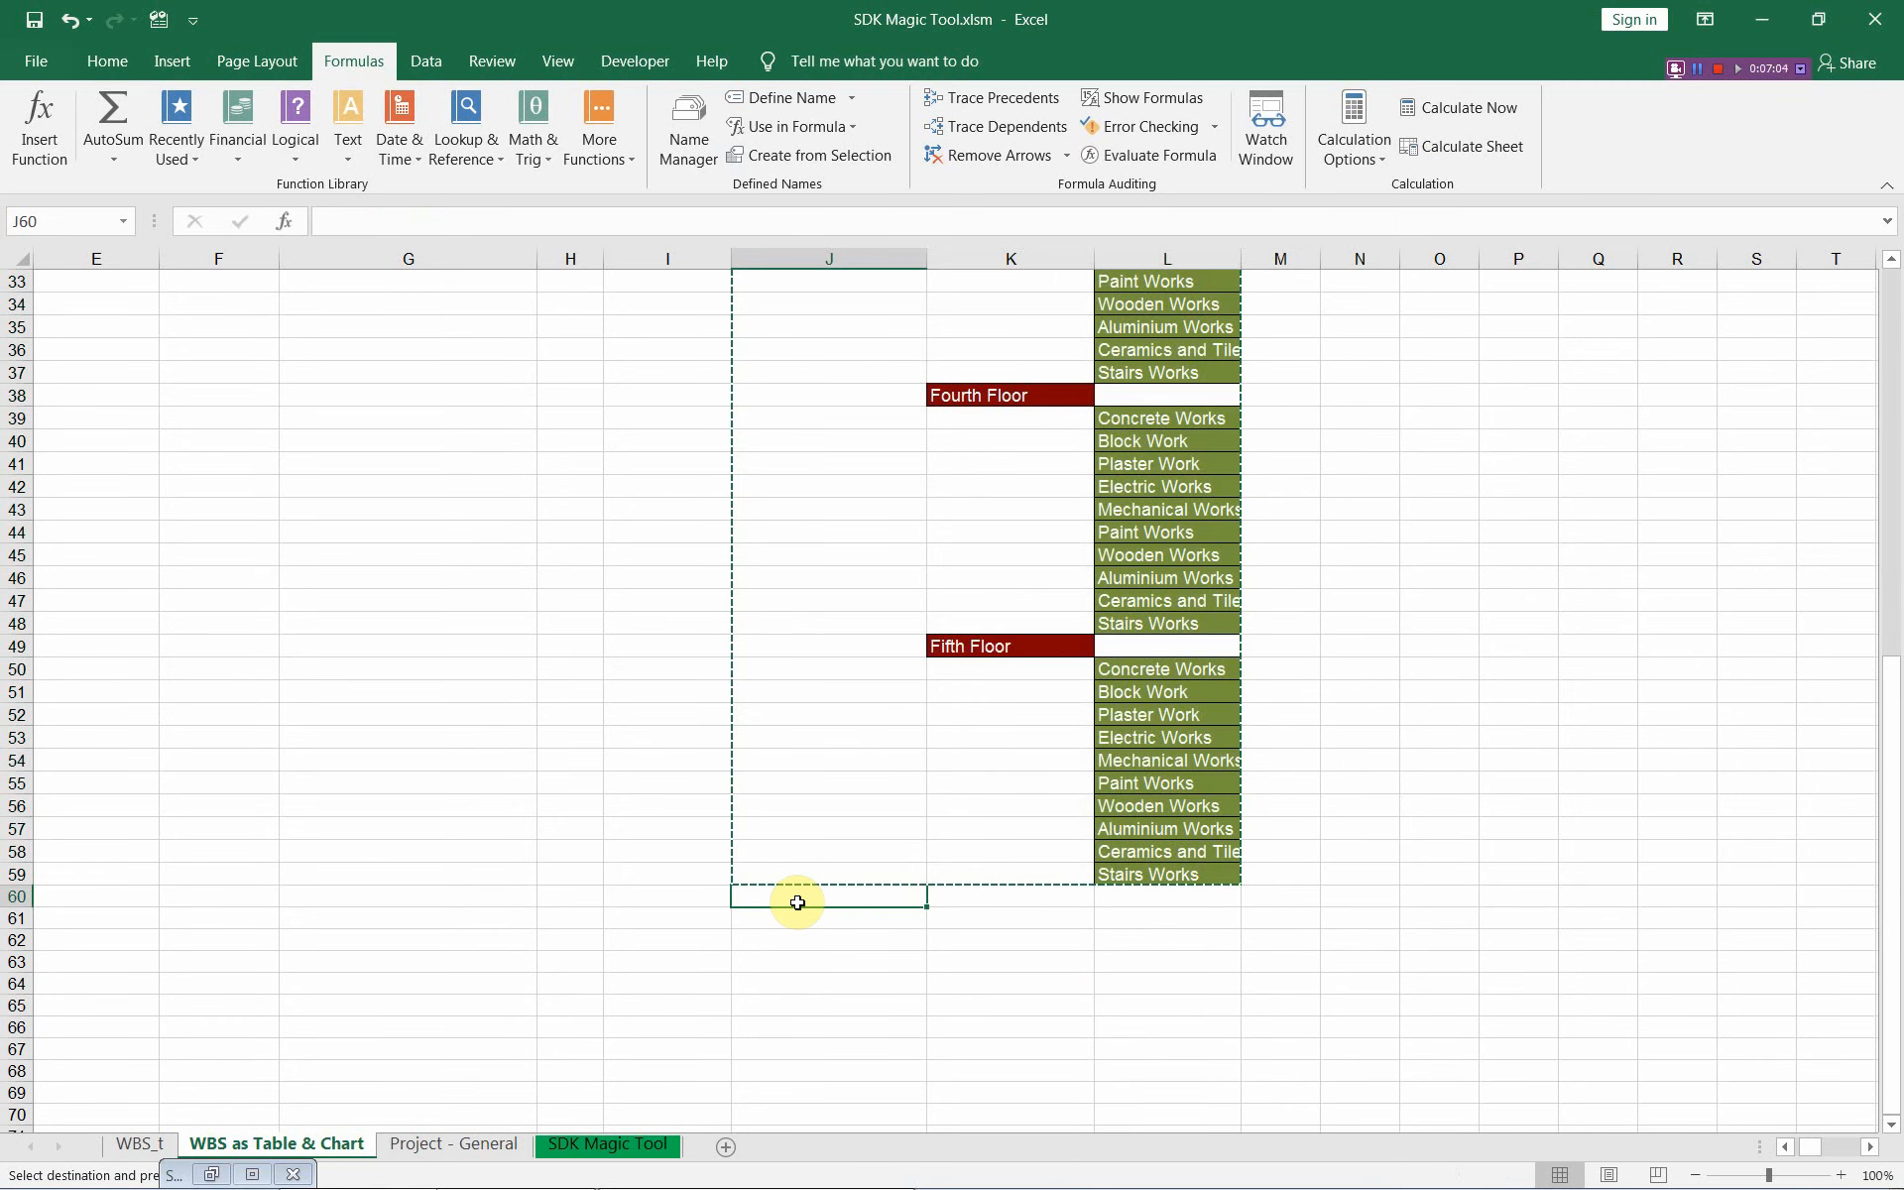
pyautogui.hotkey('ctrl', 'v')
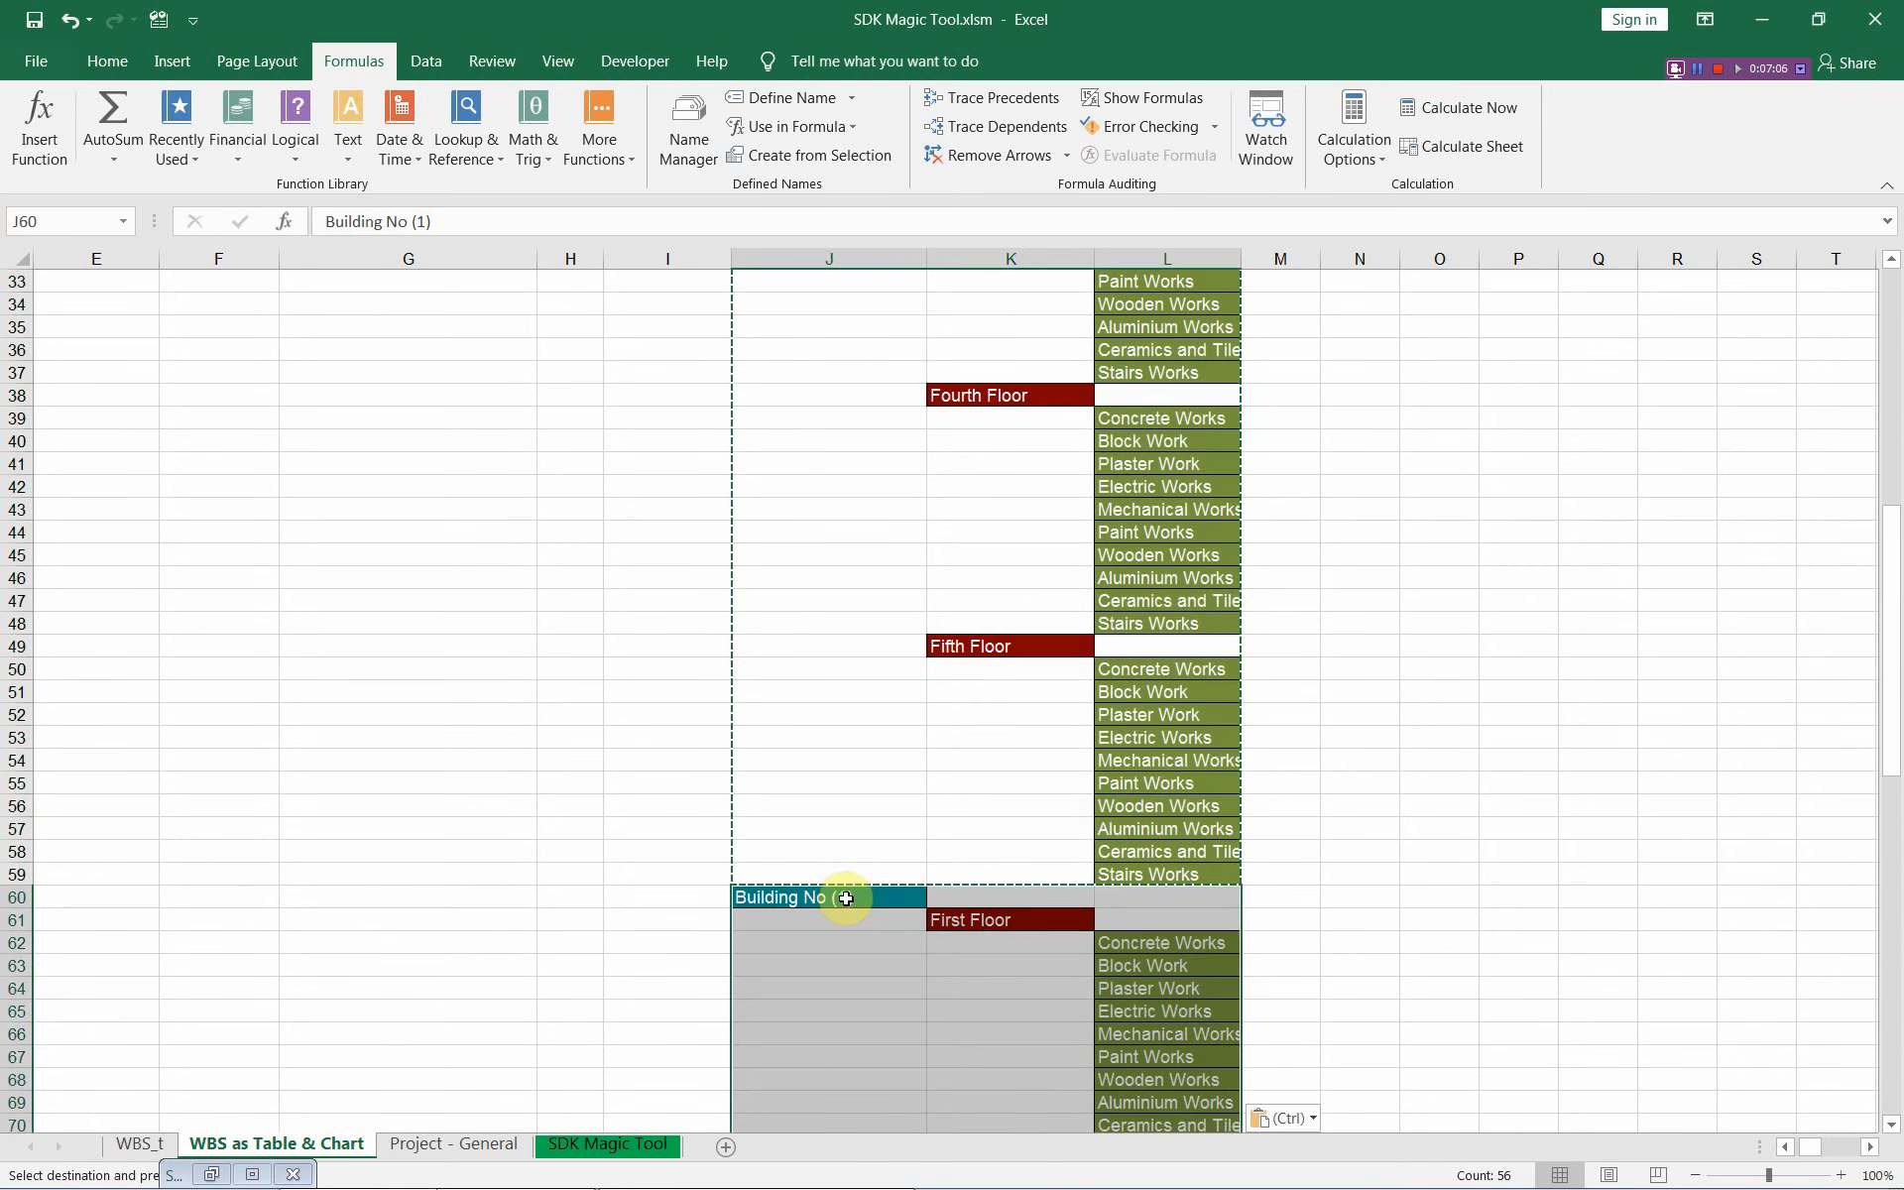
# Step: Rename the copied building heading in J60 as Building No (2)
pyautogui.doubleClick(839, 897)
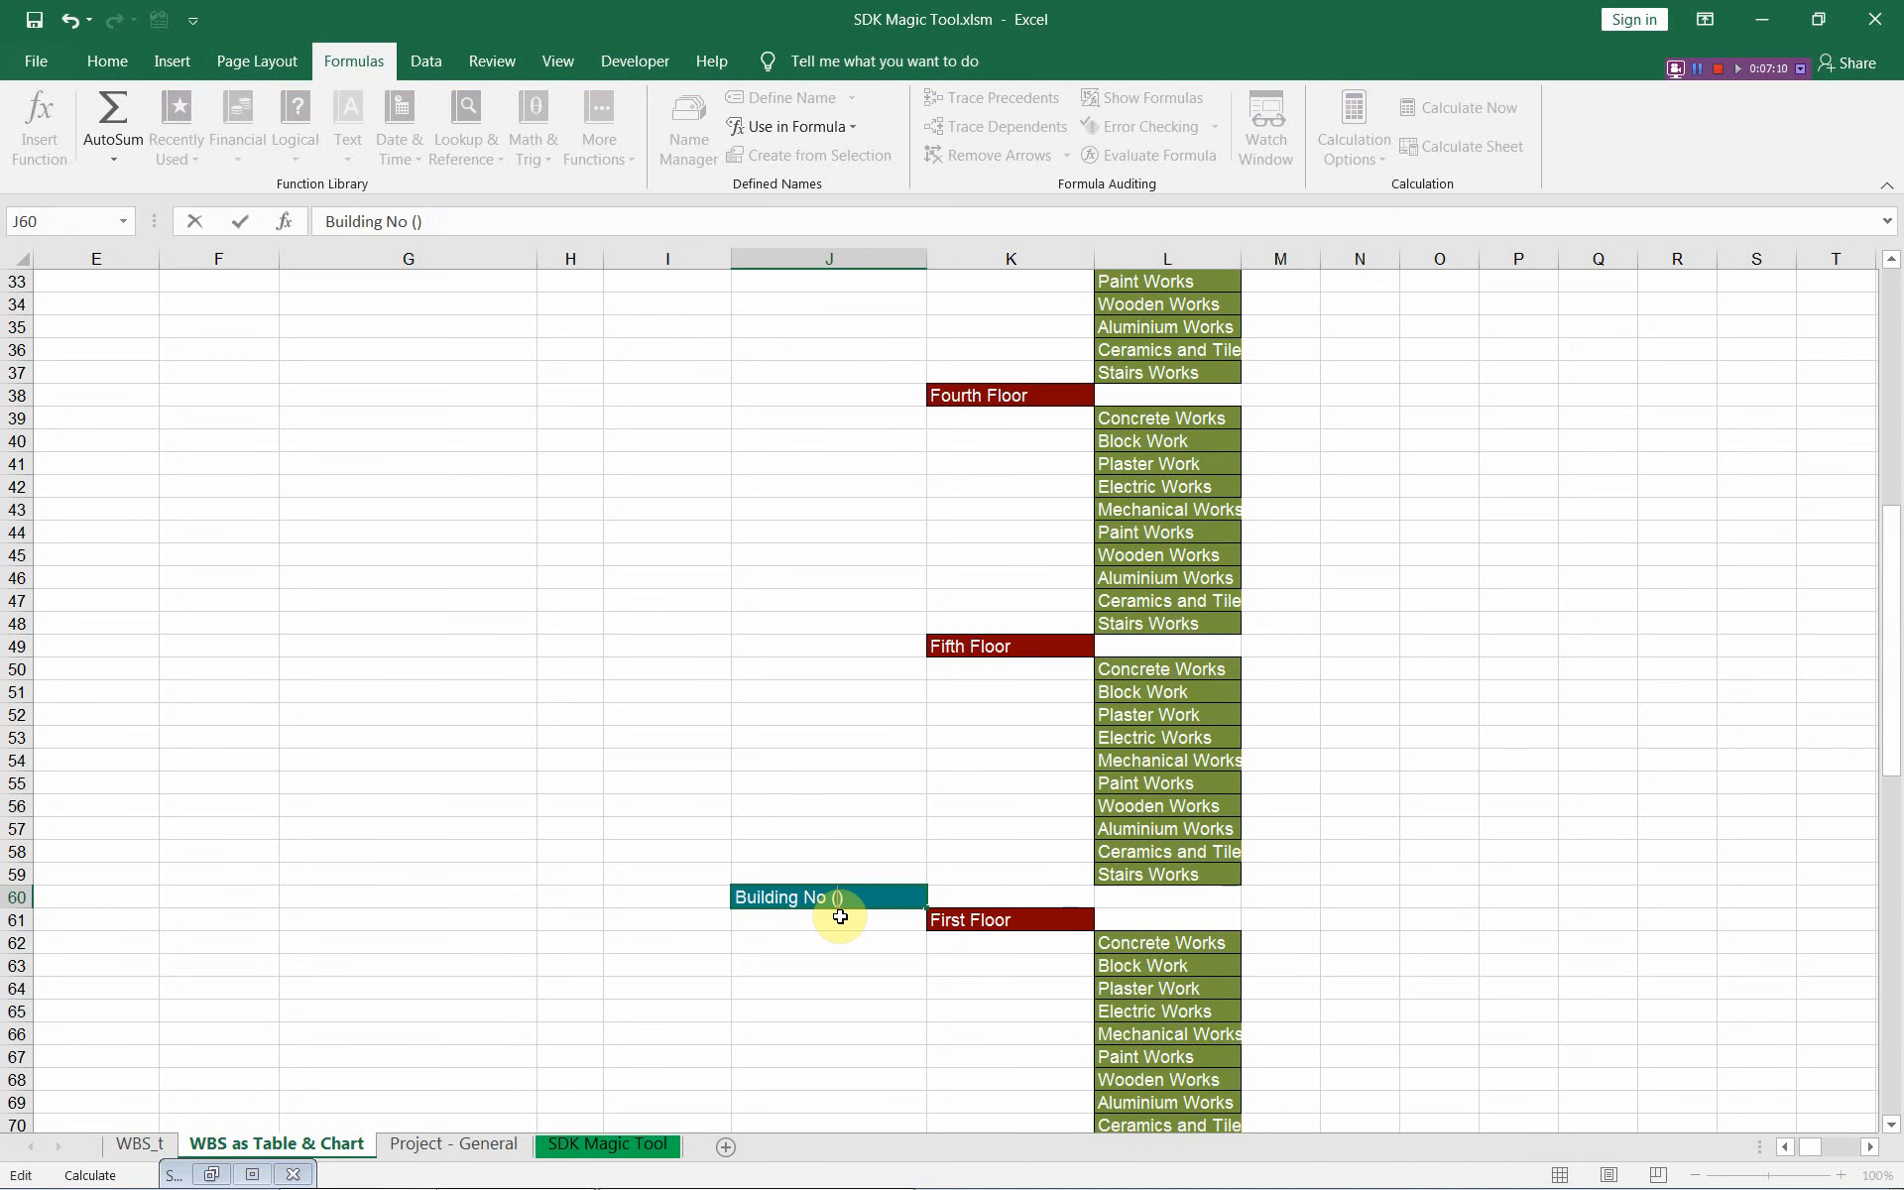
pyautogui.write('2')
pyautogui.press('Return')
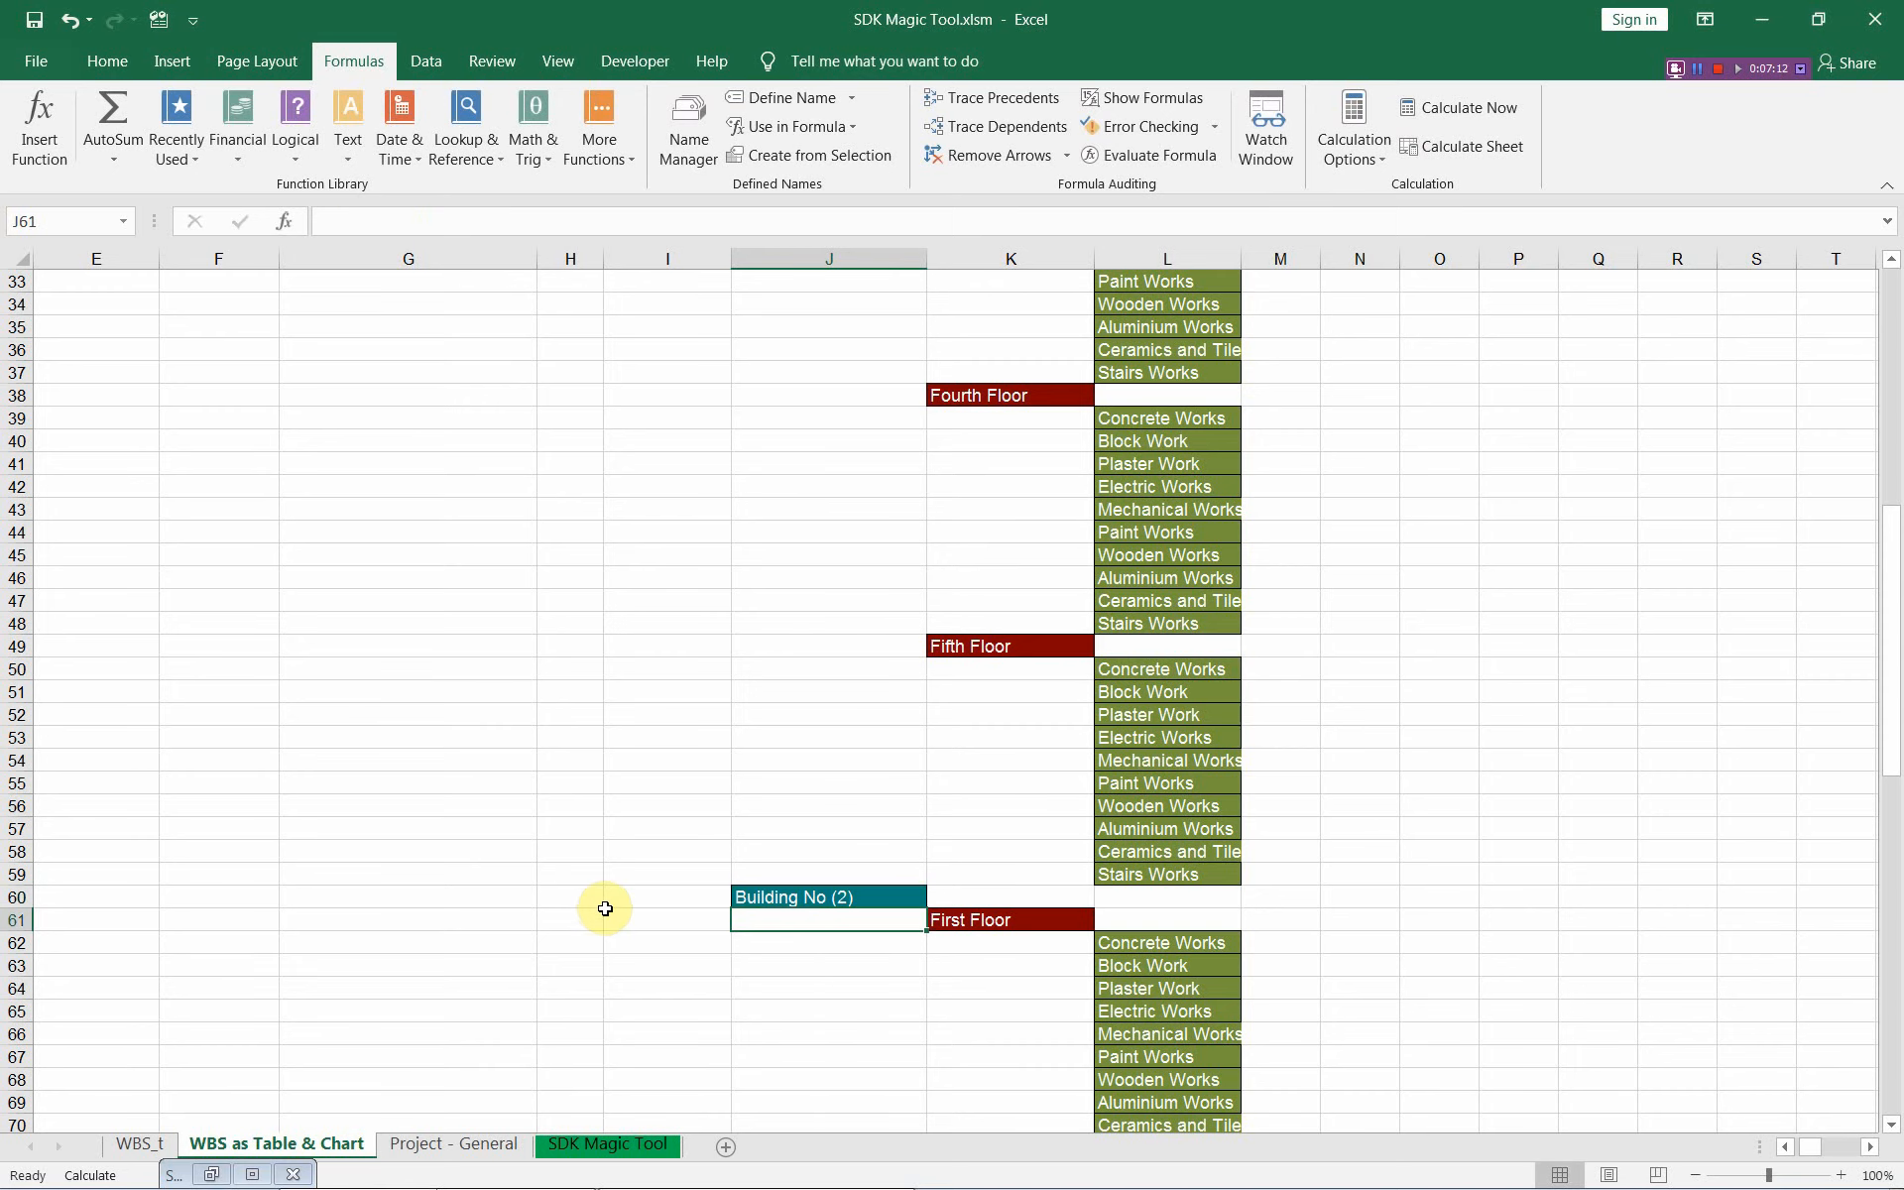
pyautogui.scroll(-7, 604, 908)
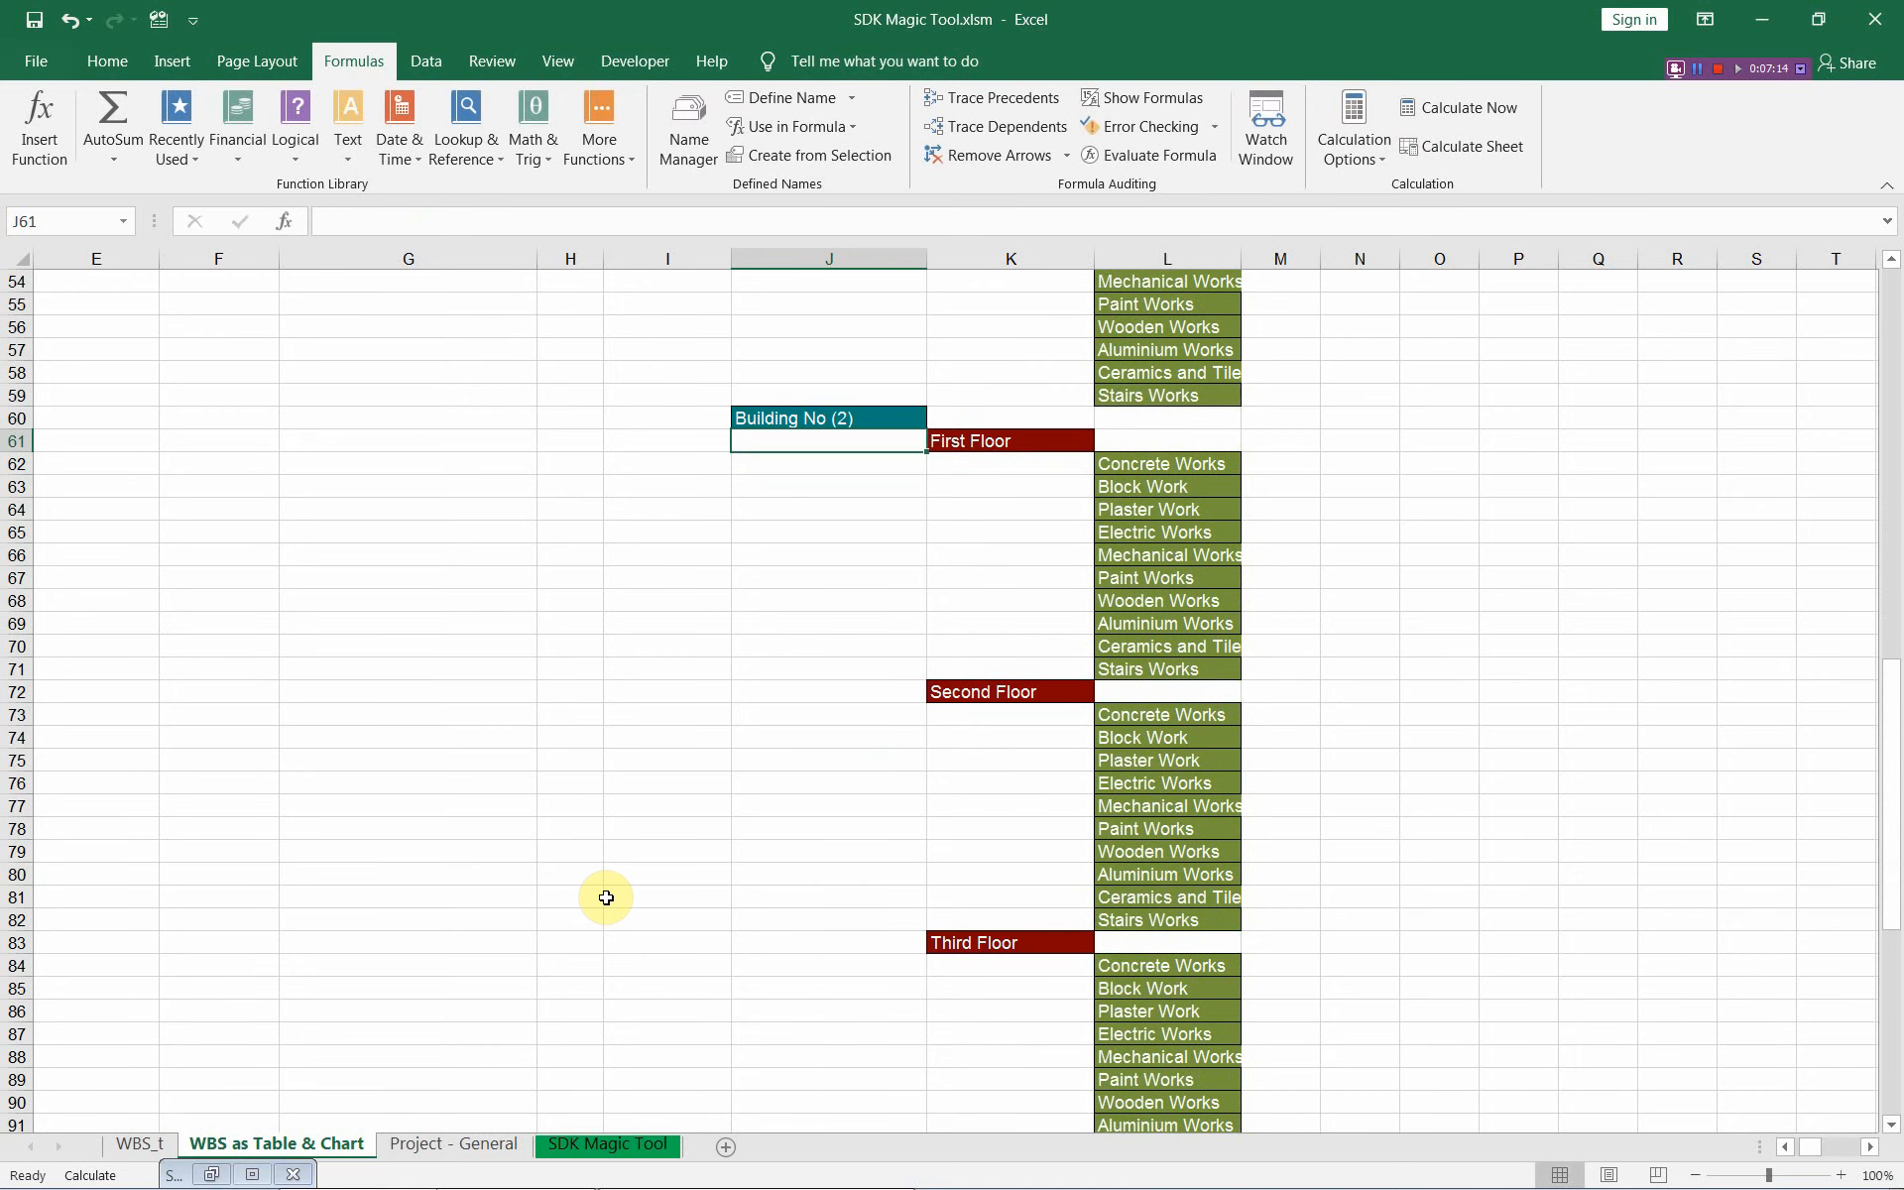
pyautogui.scroll(18, 604, 897)
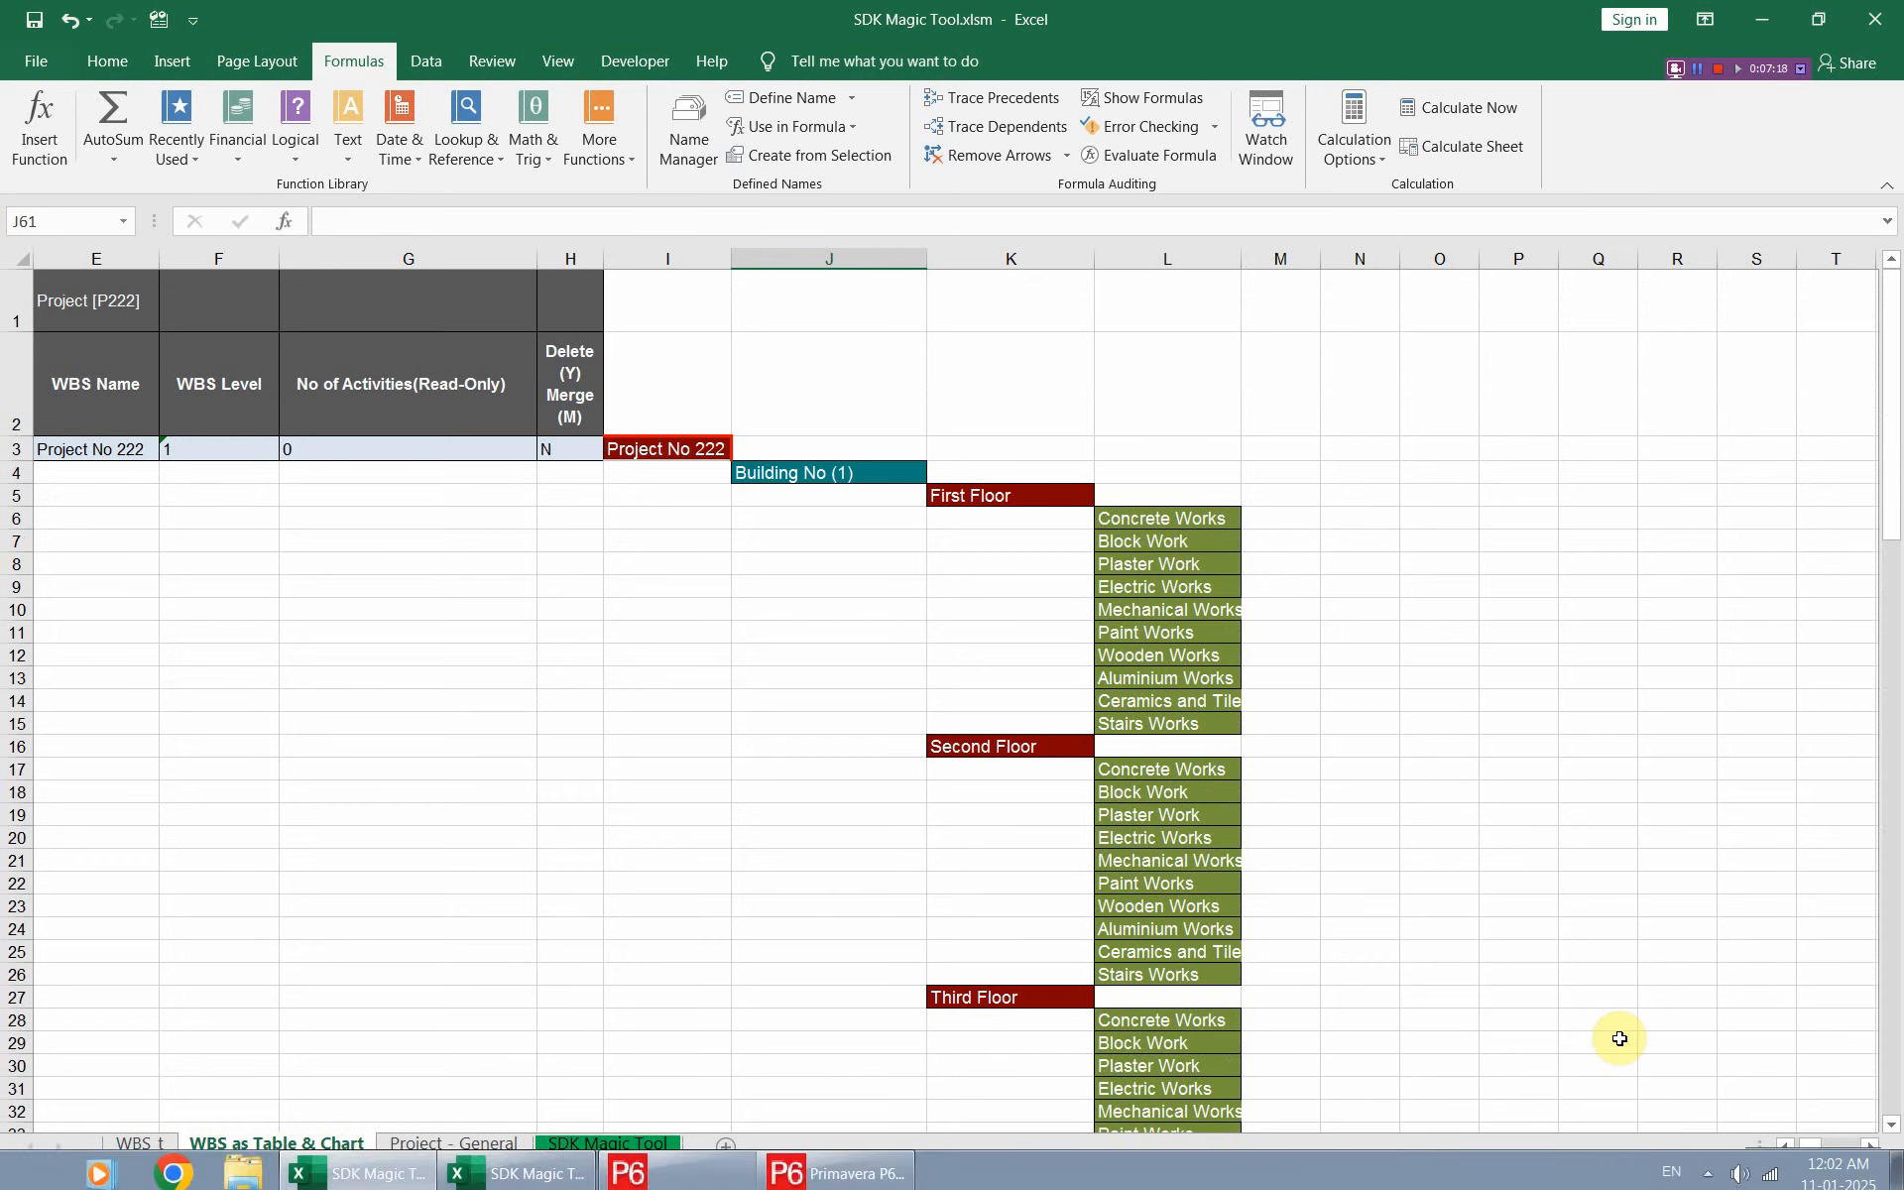
# Step: Copy the codes in A1:A16 of the WBS_t sheet and paste them into the WBS Code column at D4 of WBS as Table & Chart
pyautogui.click(1788, 1150)
pyautogui.click(1787, 1151)
pyautogui.click(1787, 1150)
pyautogui.click(1788, 1150)
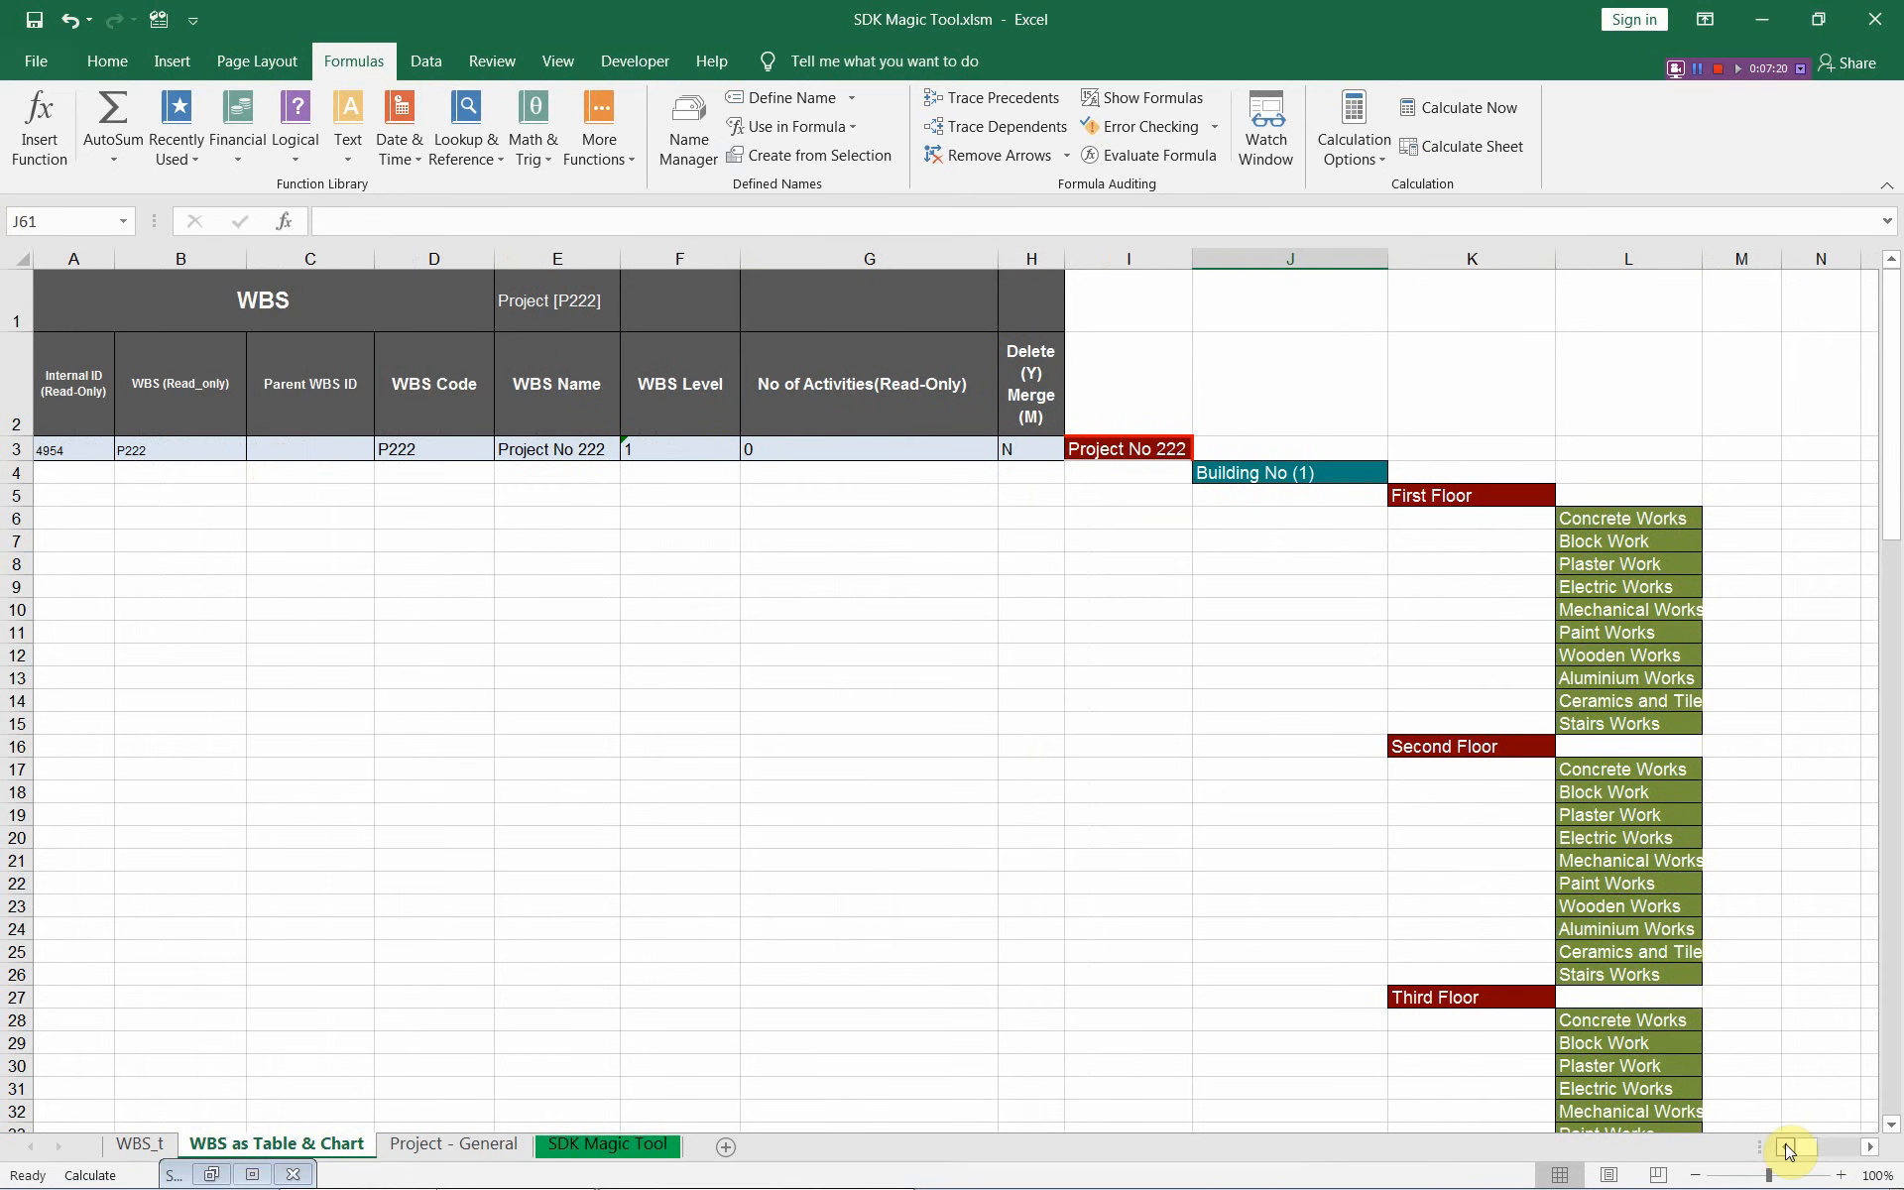
pyautogui.click(409, 448)
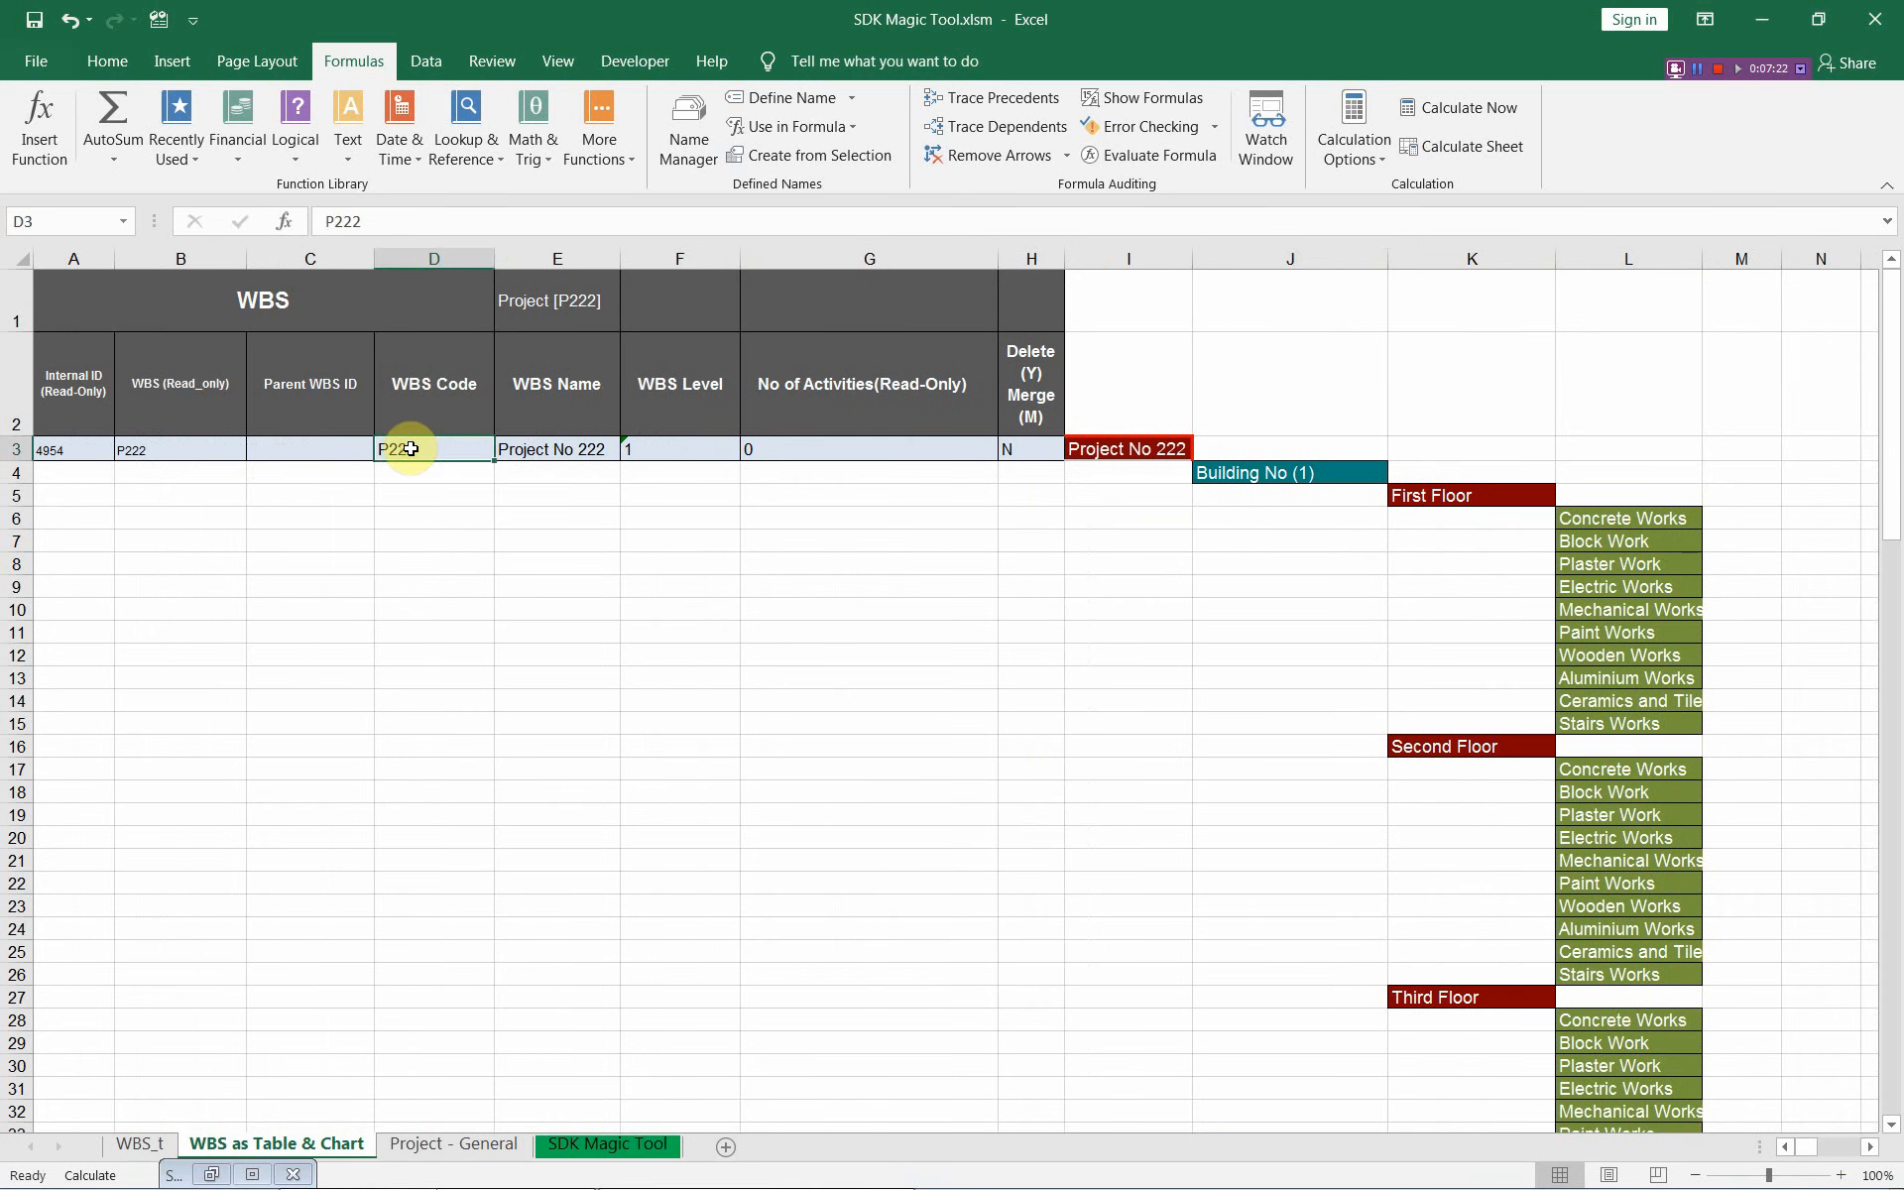
pyautogui.click(151, 1145)
pyautogui.moveTo(86, 293); pyautogui.dragTo(94, 625)
pyautogui.rightClick(87, 444)
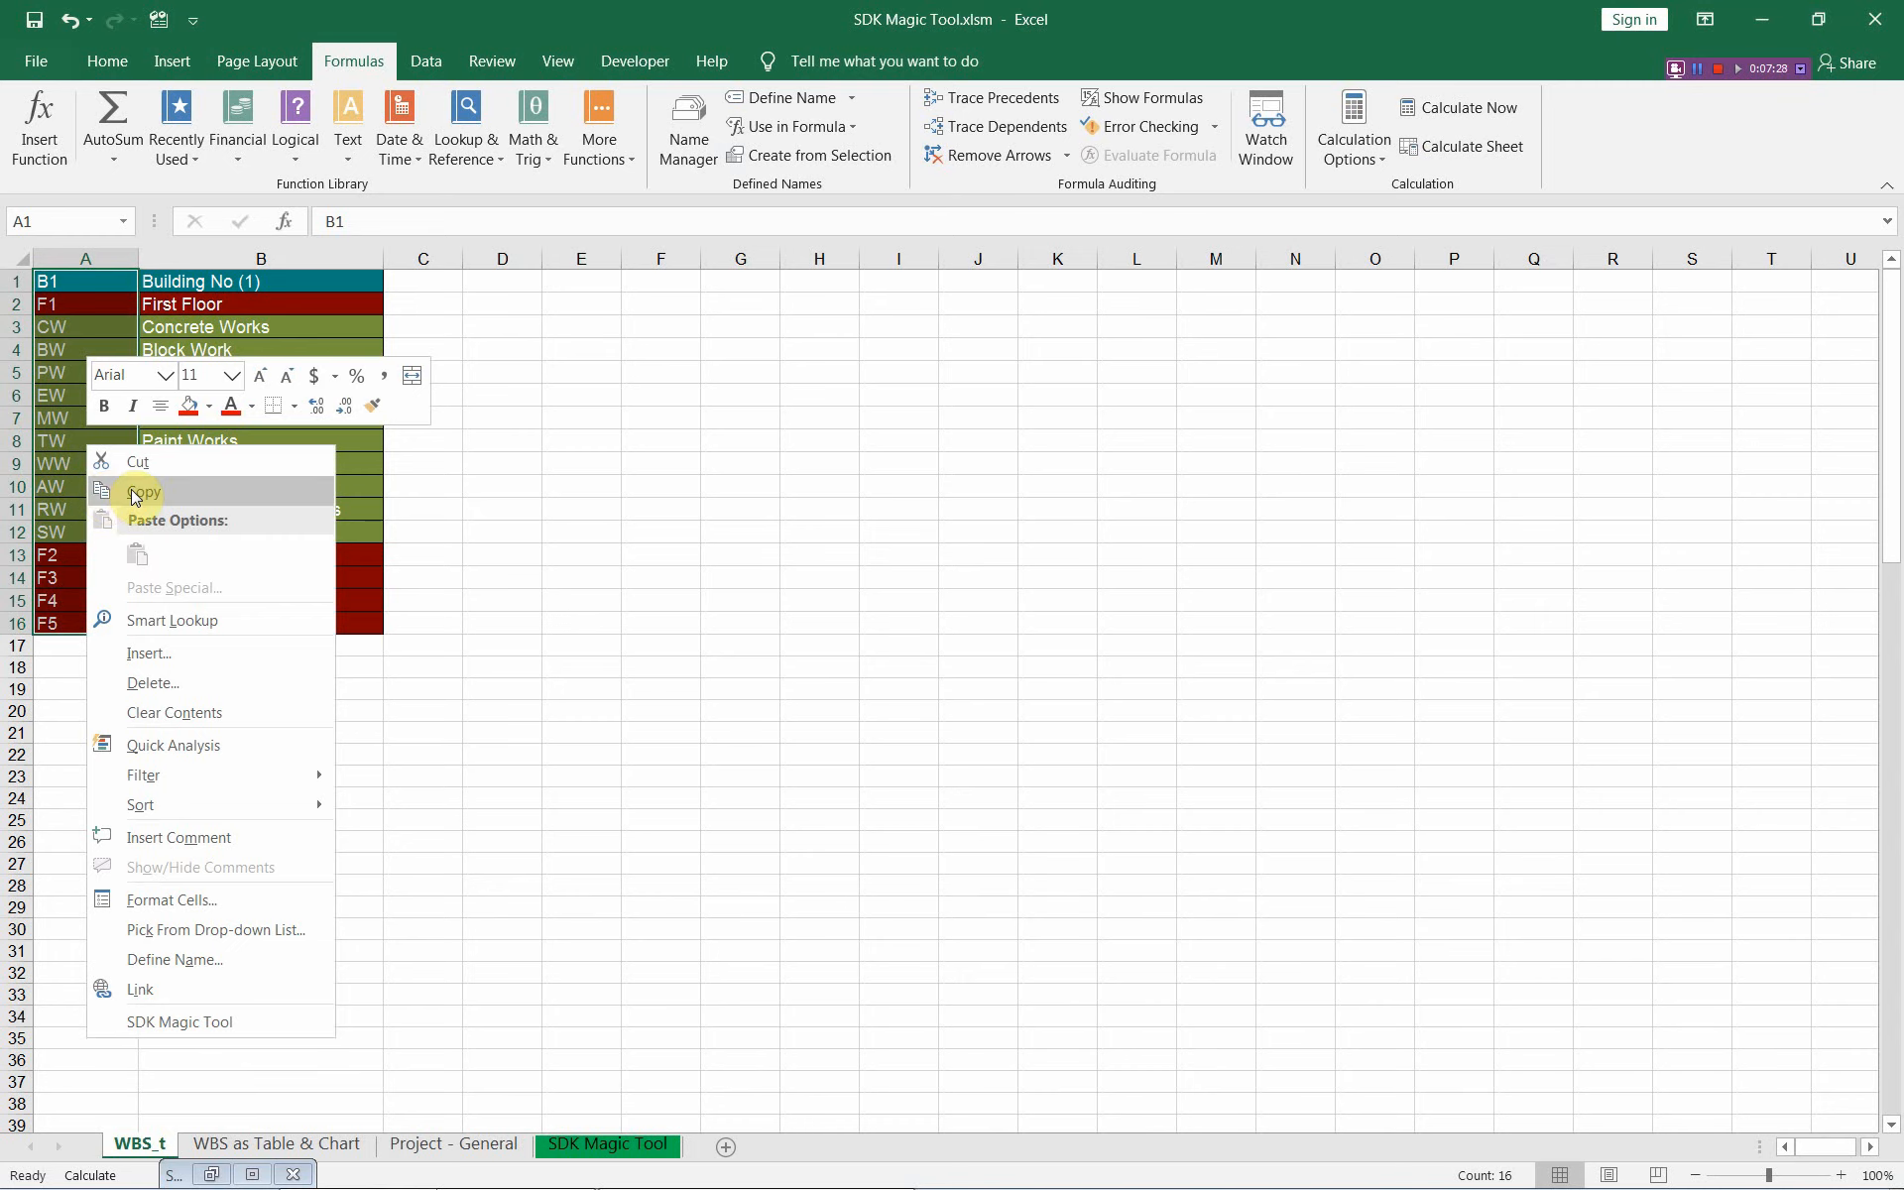
pyautogui.click(136, 493)
pyautogui.click(317, 1143)
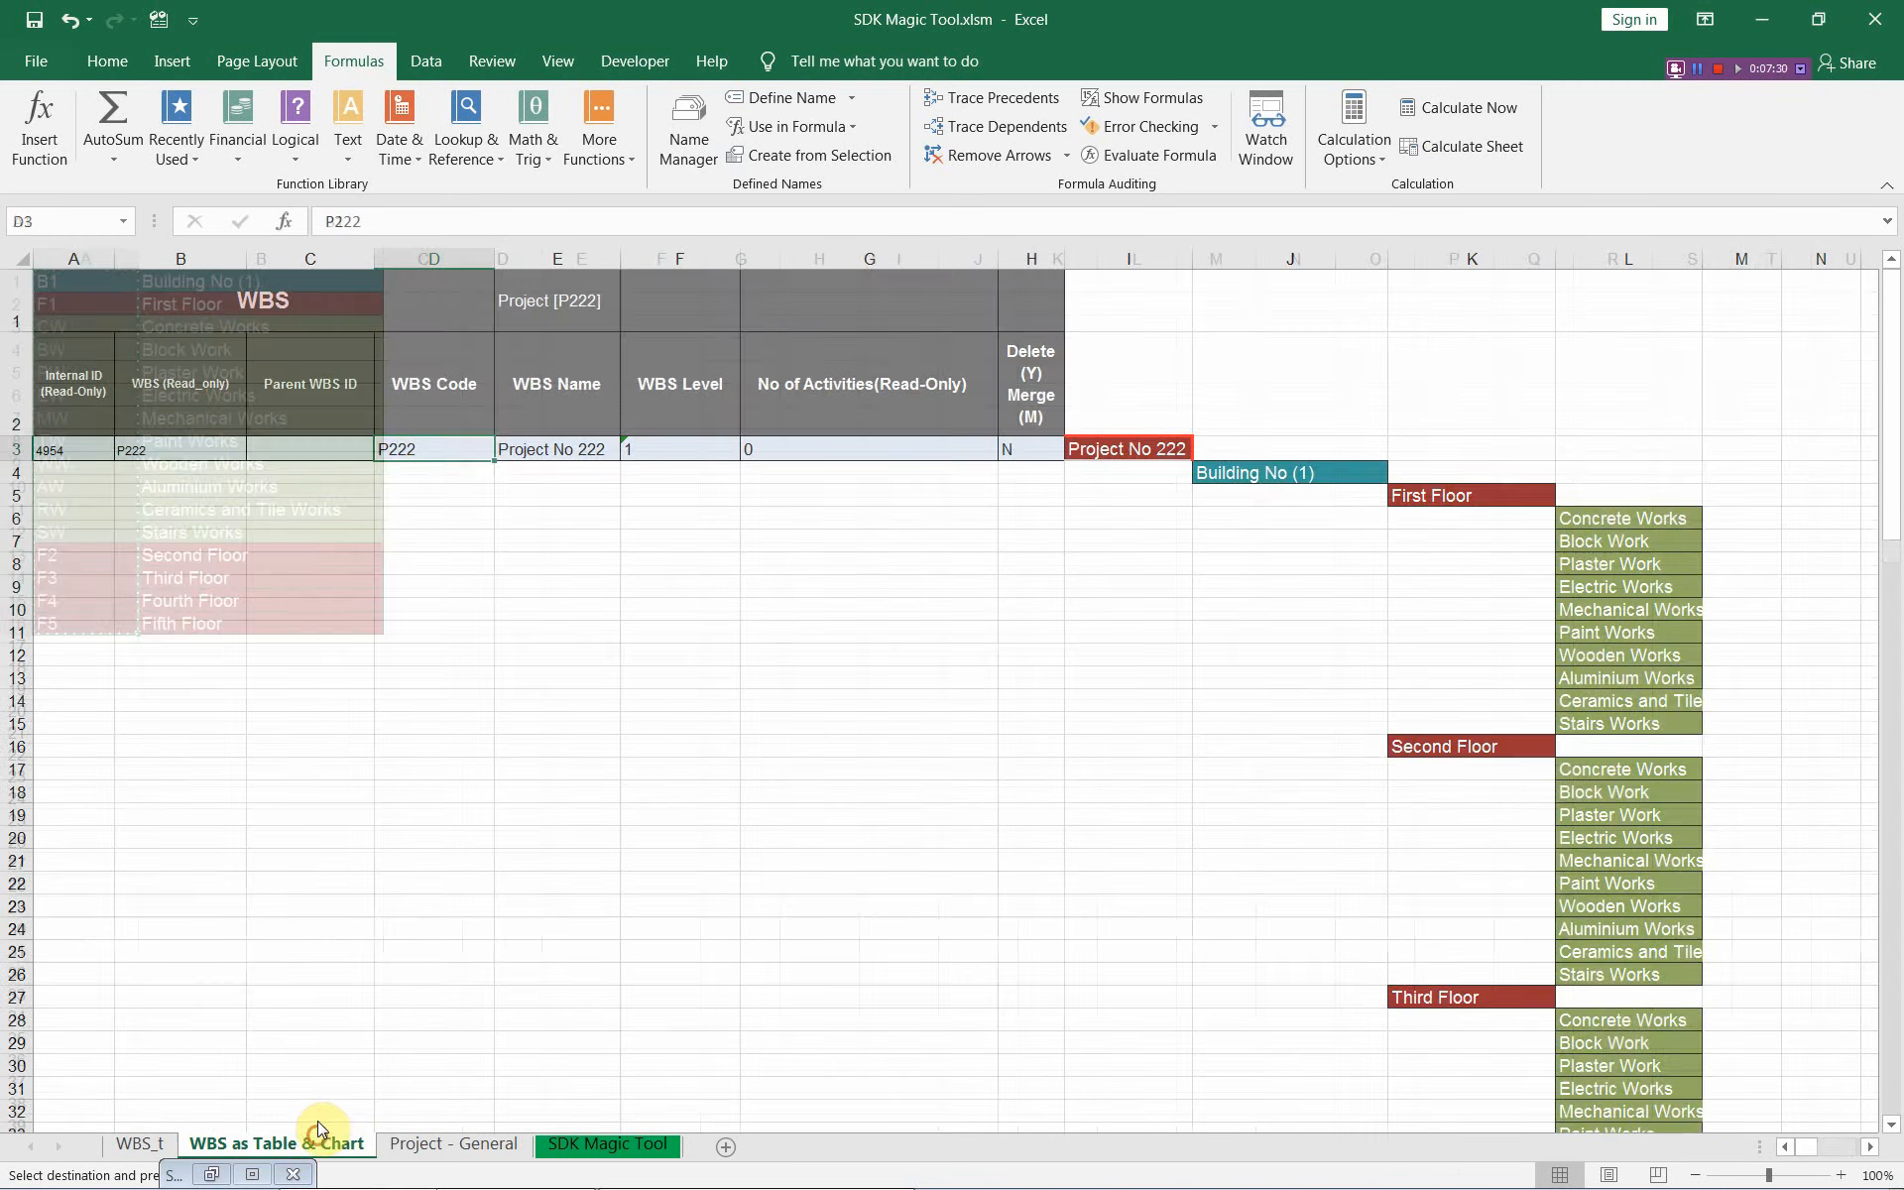
pyautogui.click(426, 473)
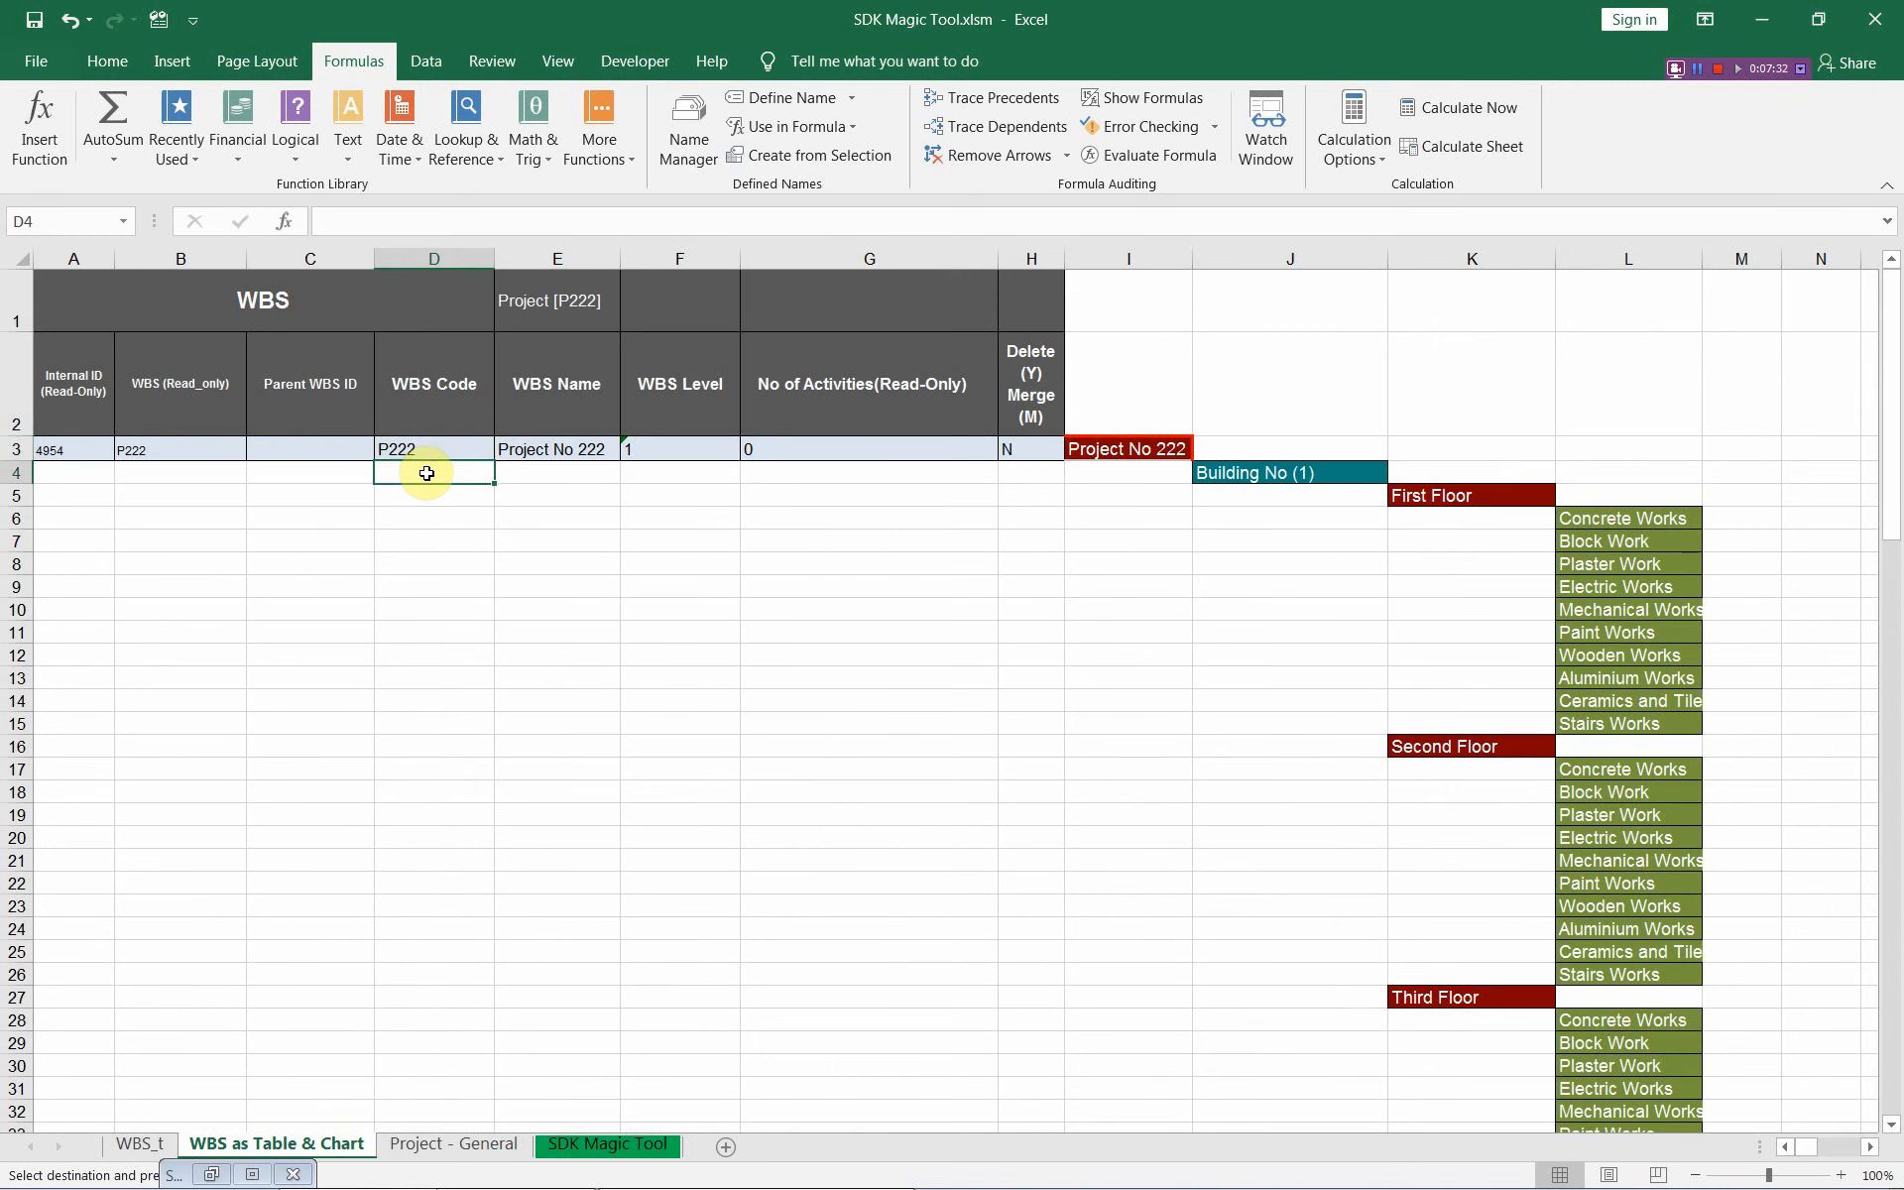
pyautogui.rightClick(426, 473)
pyautogui.click(462, 543)
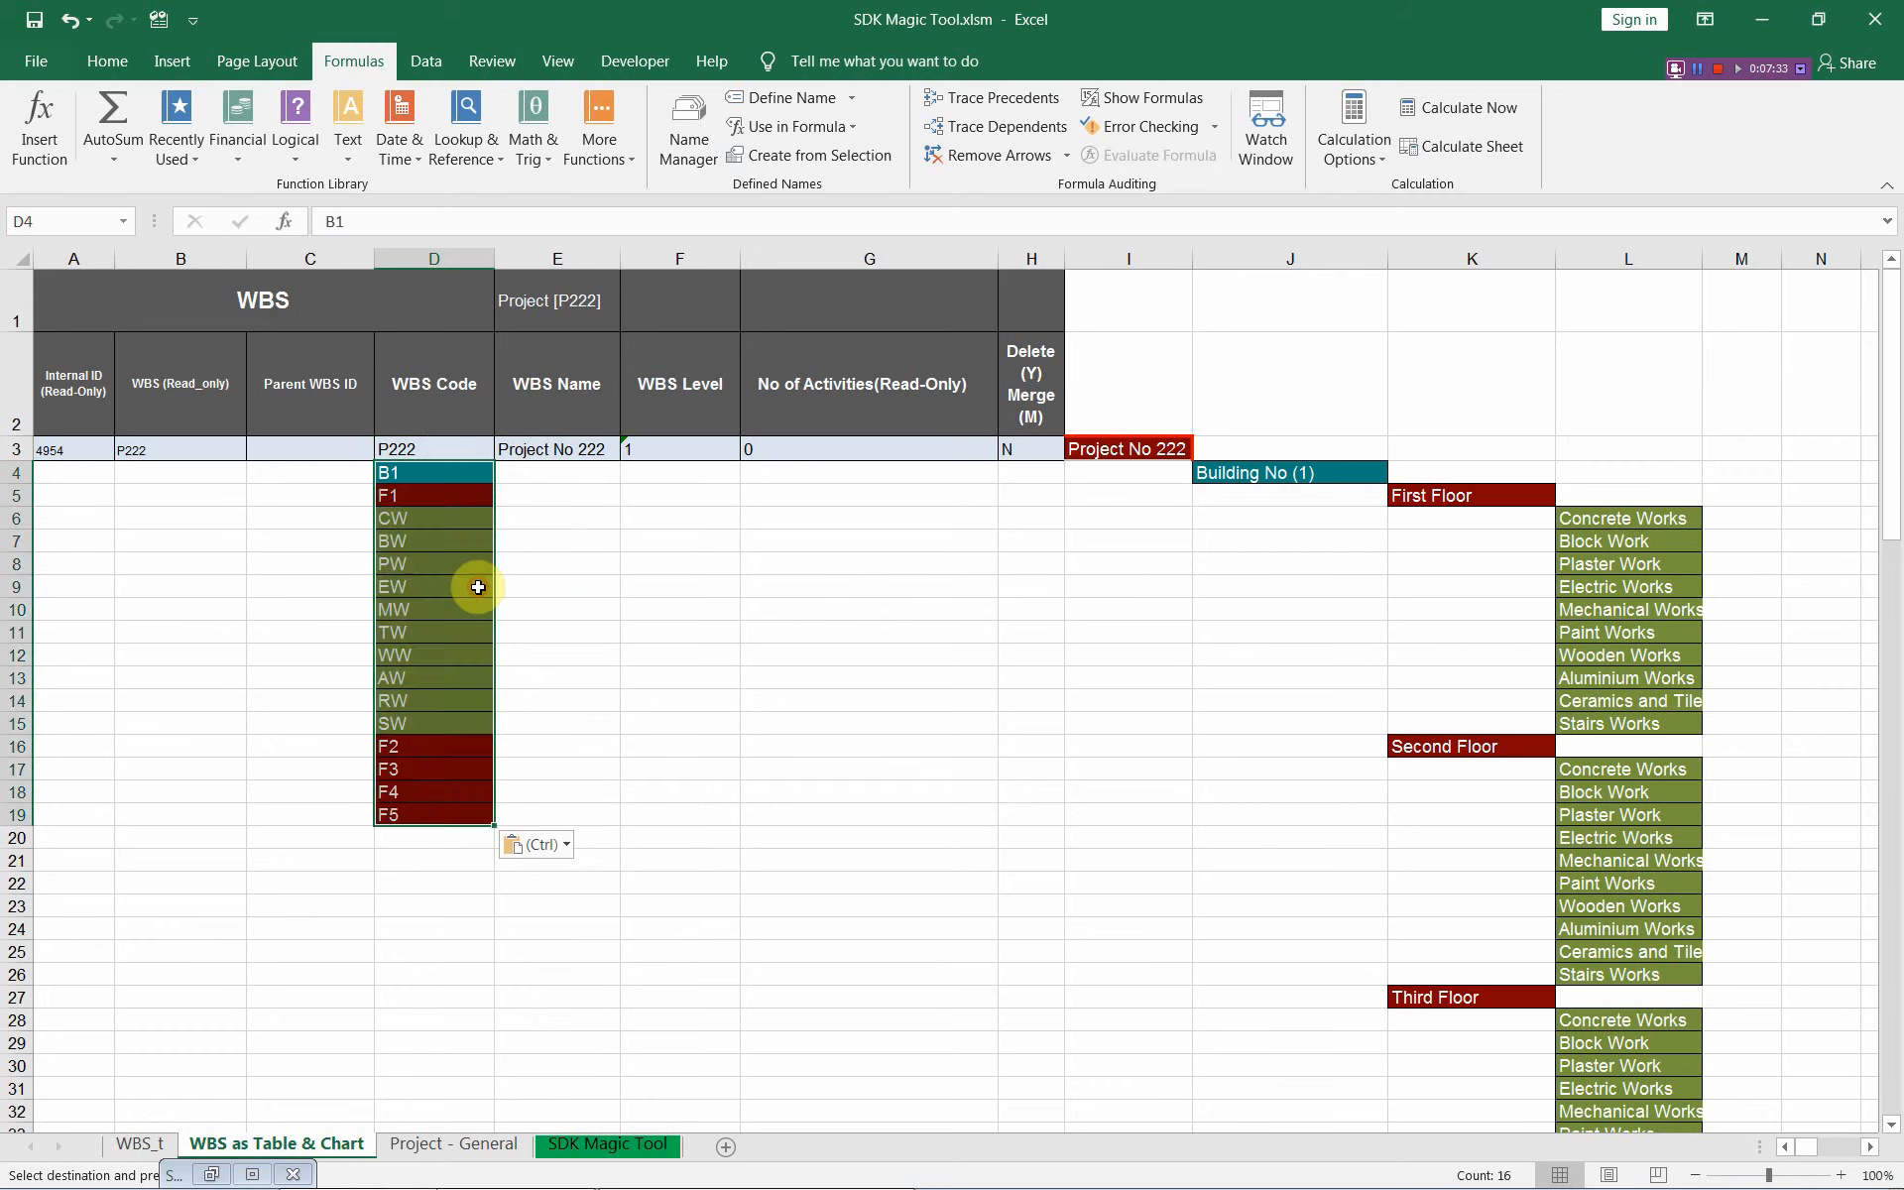
# Step: Compare the pasted WBS codes in column D with the building, floor and work item rows of the chart, through row 16
pyautogui.click(436, 473)
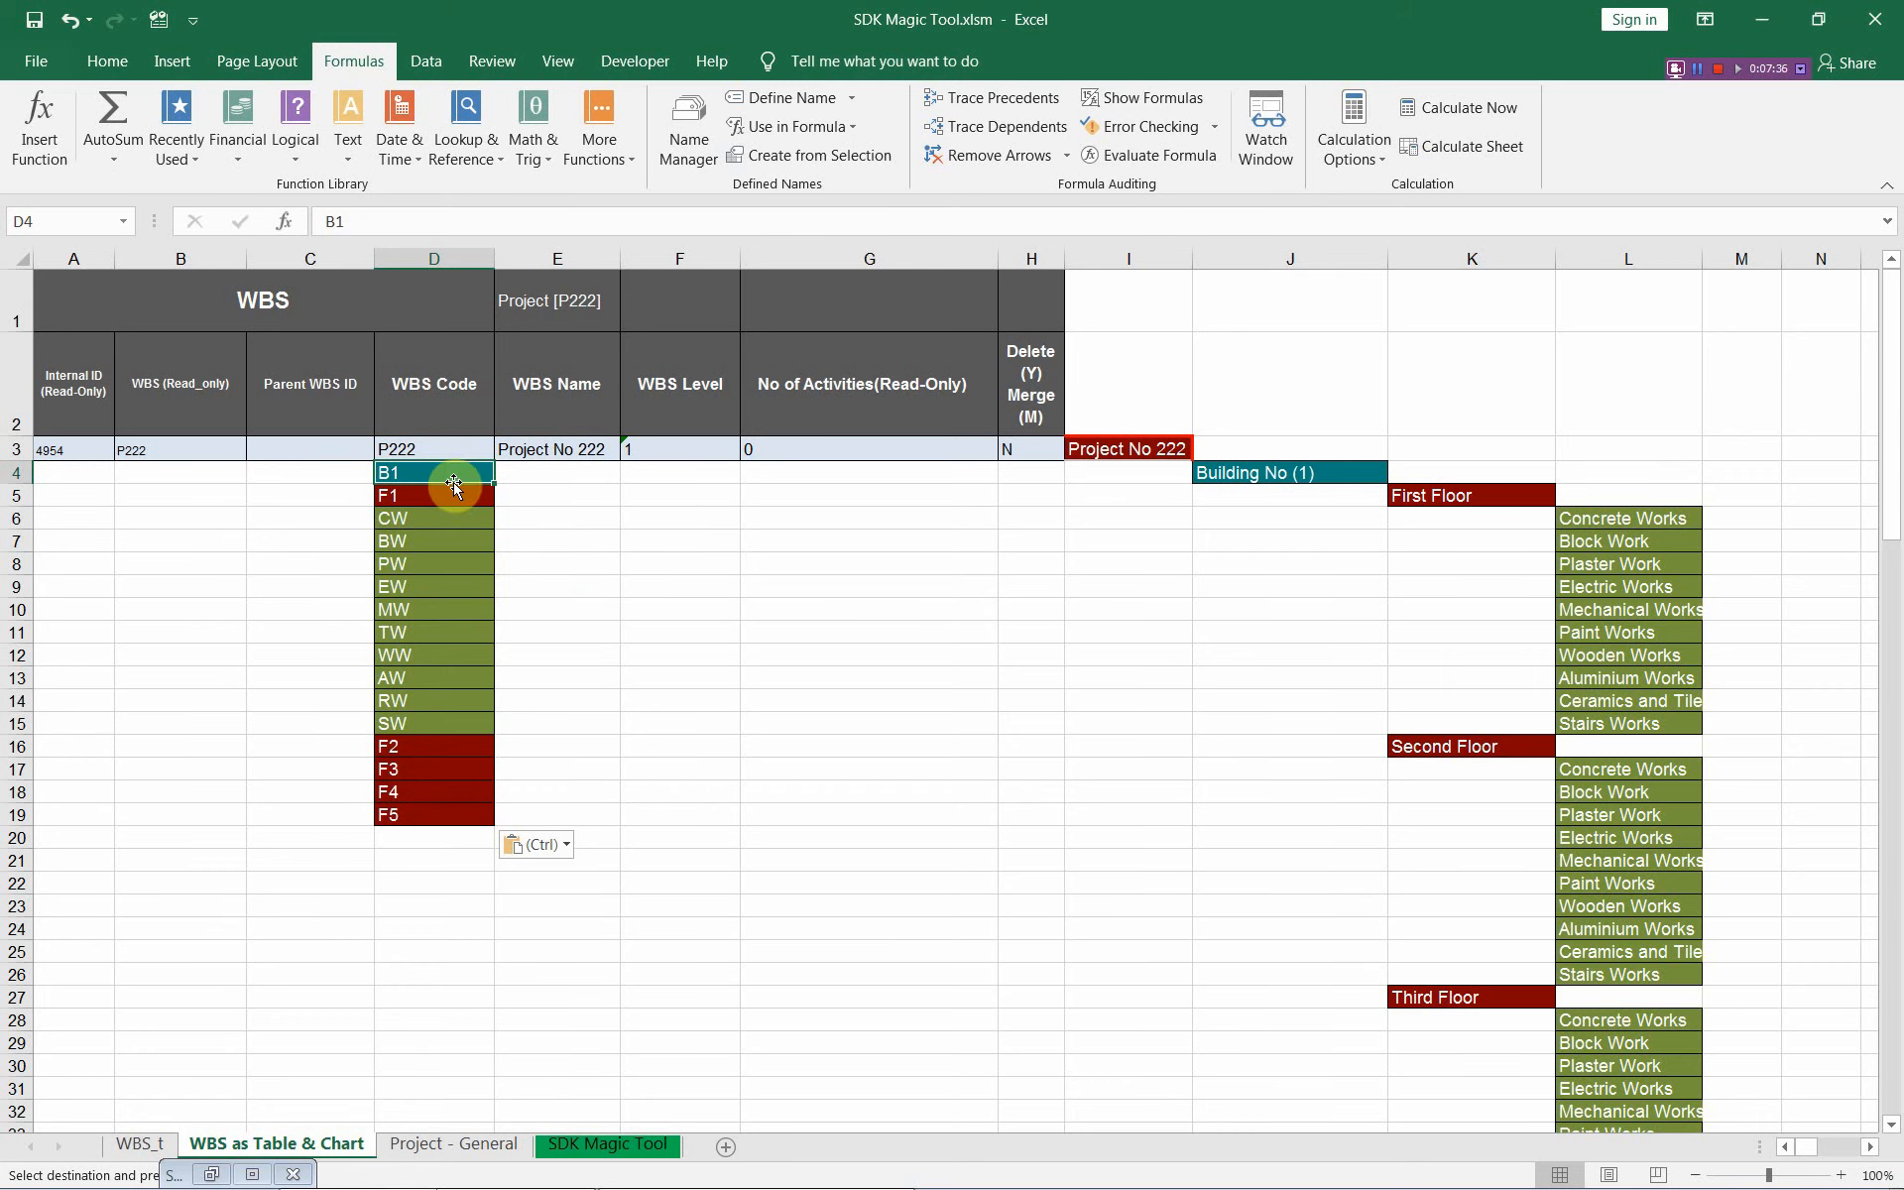
pyautogui.click(1416, 494)
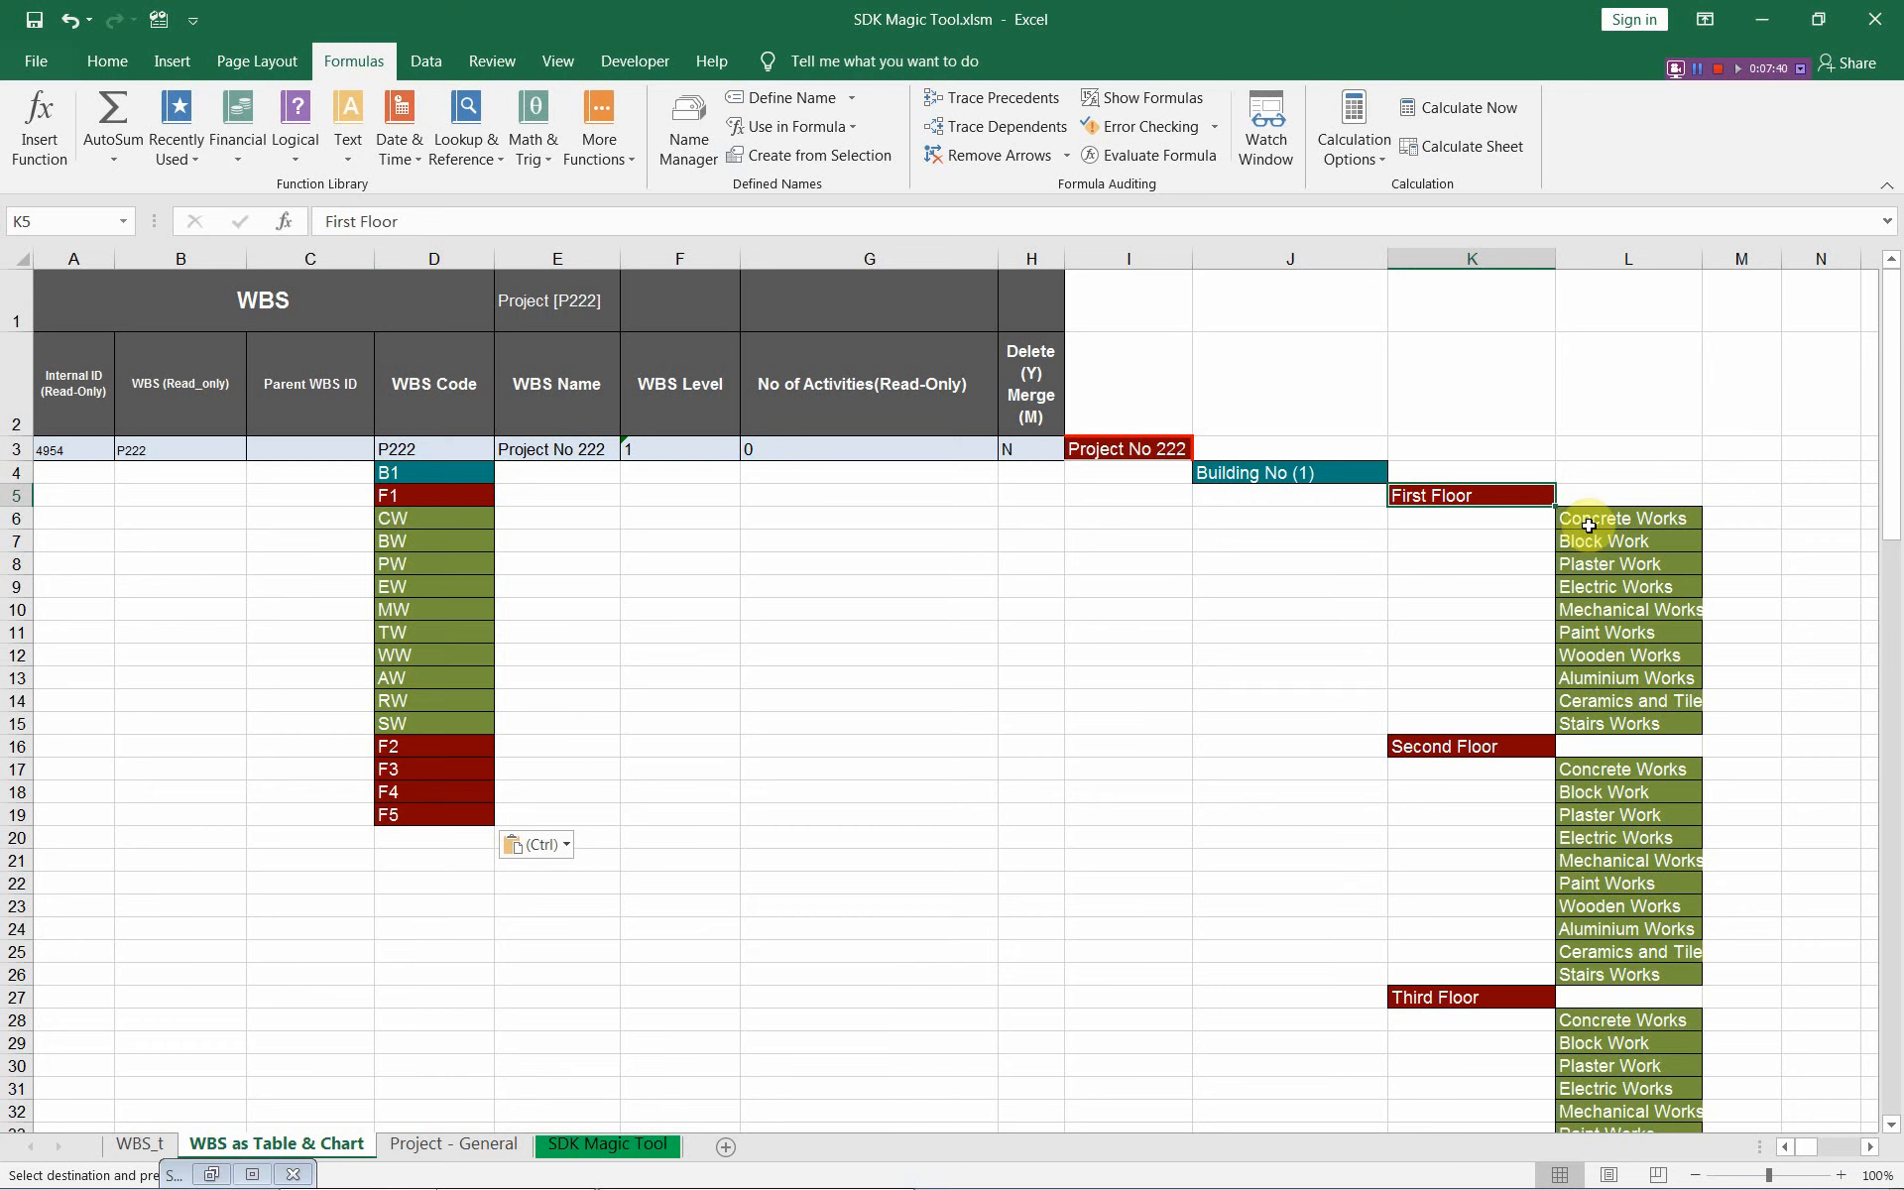
pyautogui.moveTo(1586, 517); pyautogui.dragTo(1594, 729)
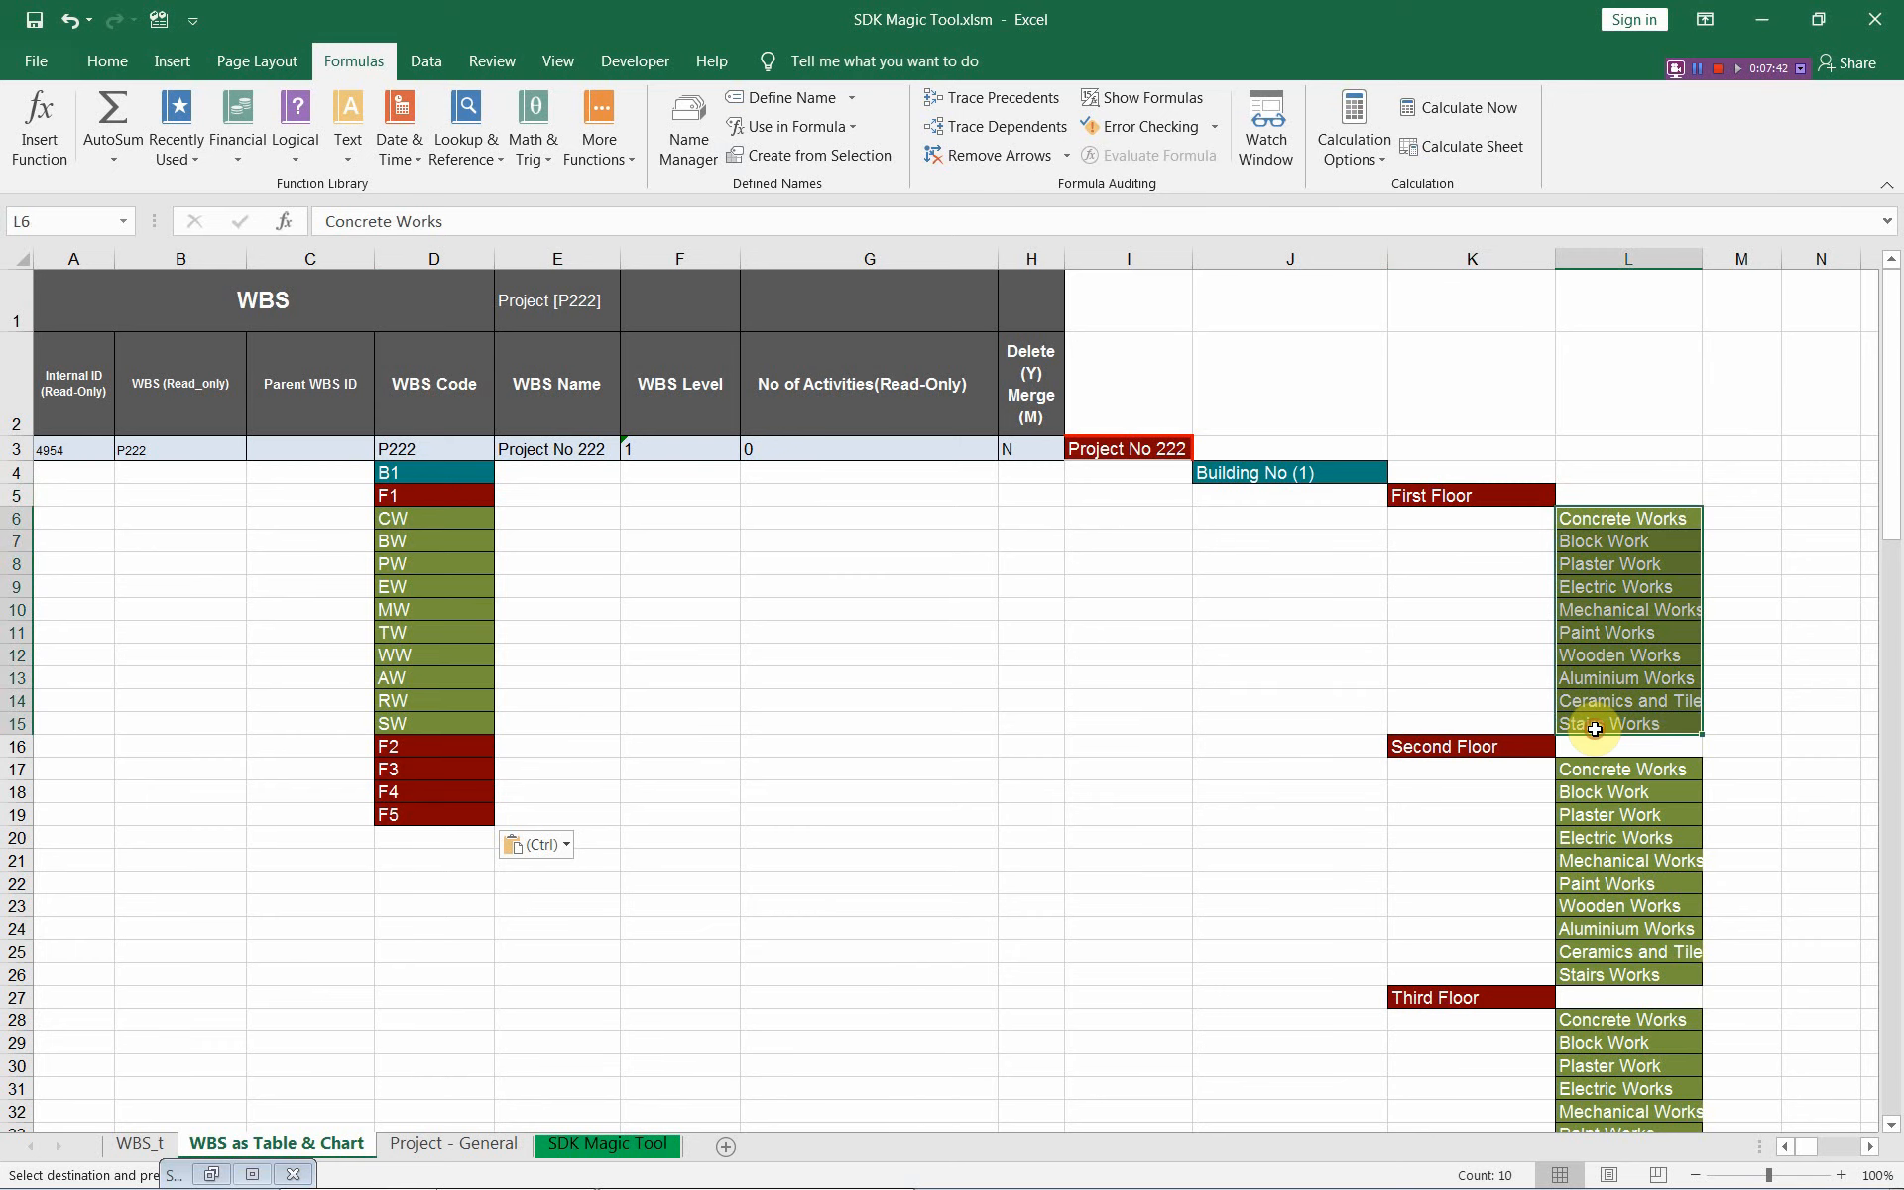
pyautogui.click(439, 514)
pyautogui.moveTo(439, 513); pyautogui.dragTo(447, 736)
pyautogui.scroll(-1, 447, 737)
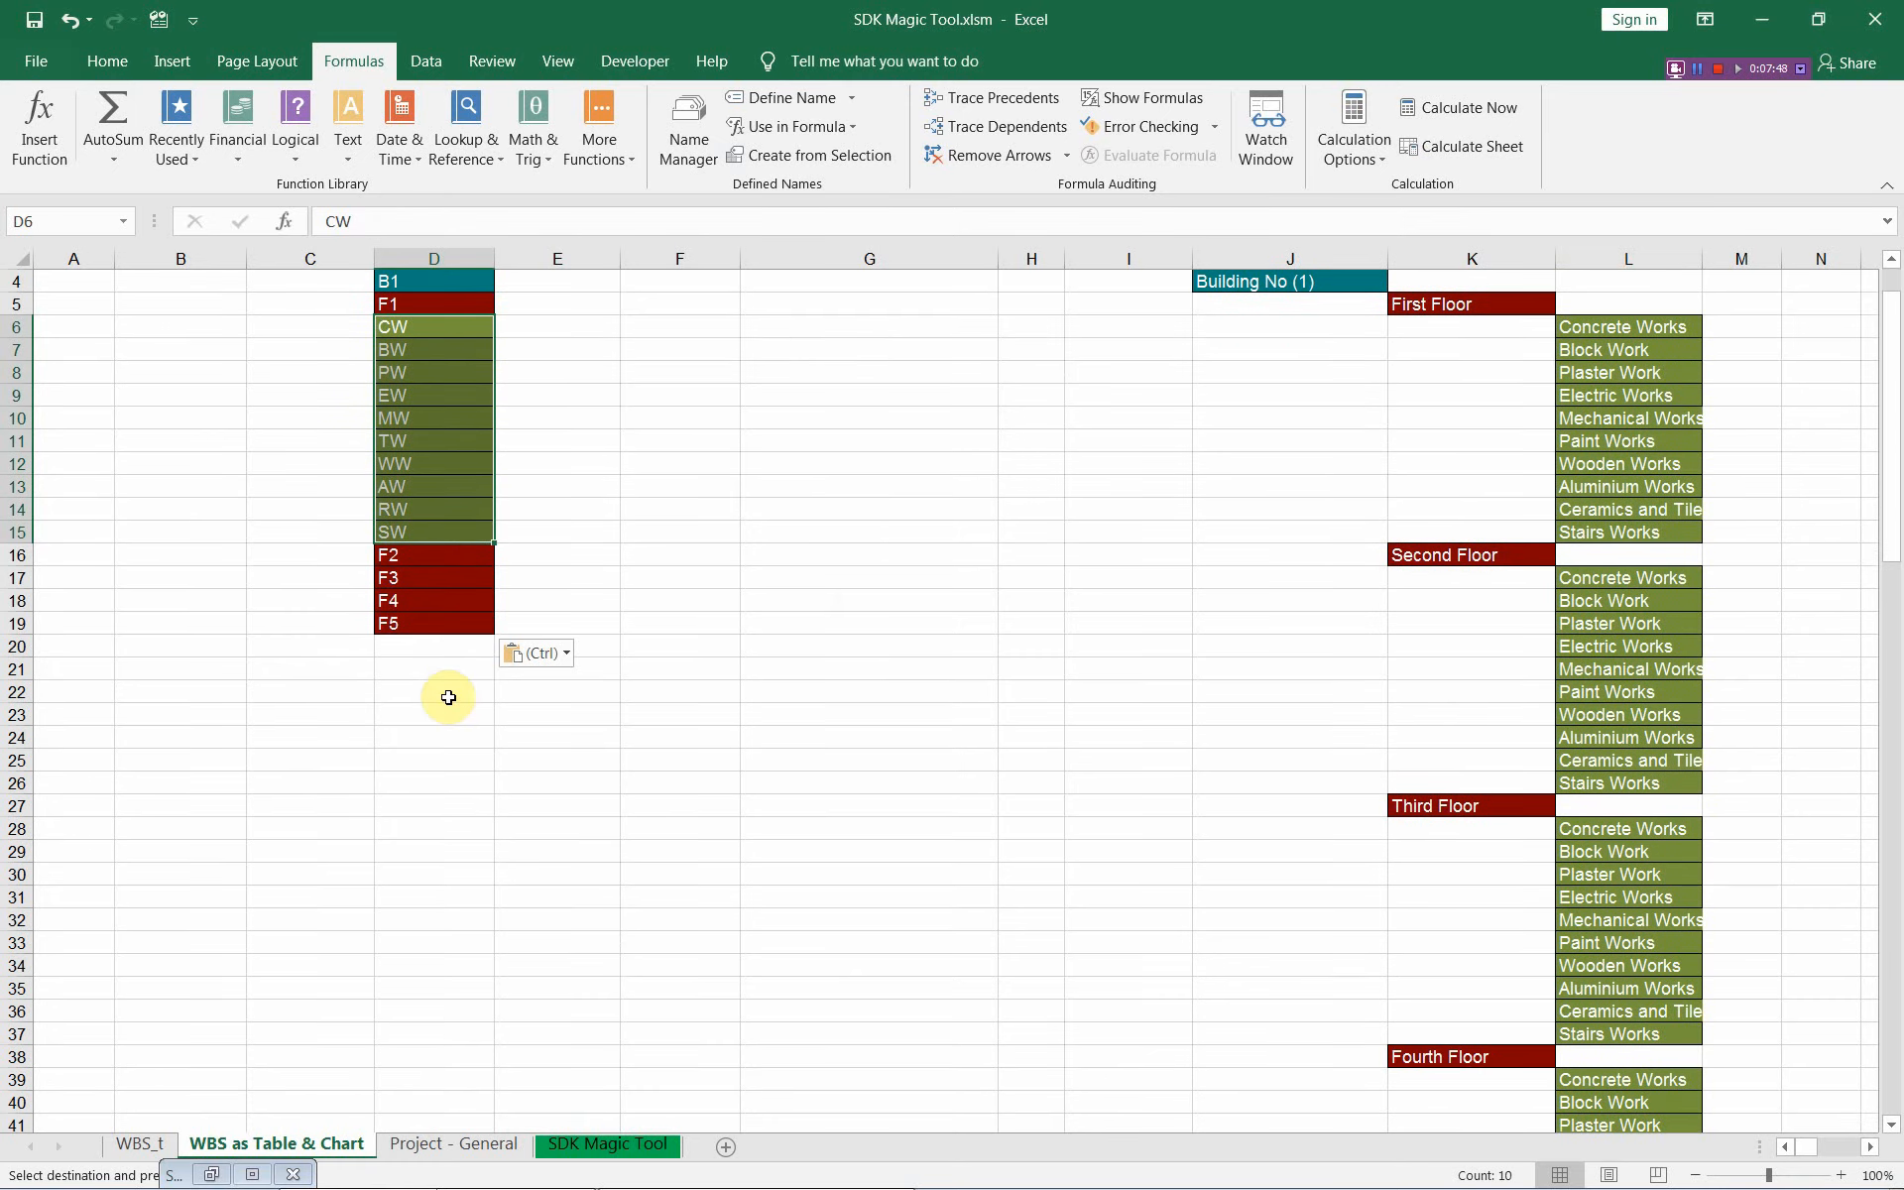
pyautogui.click(23, 554)
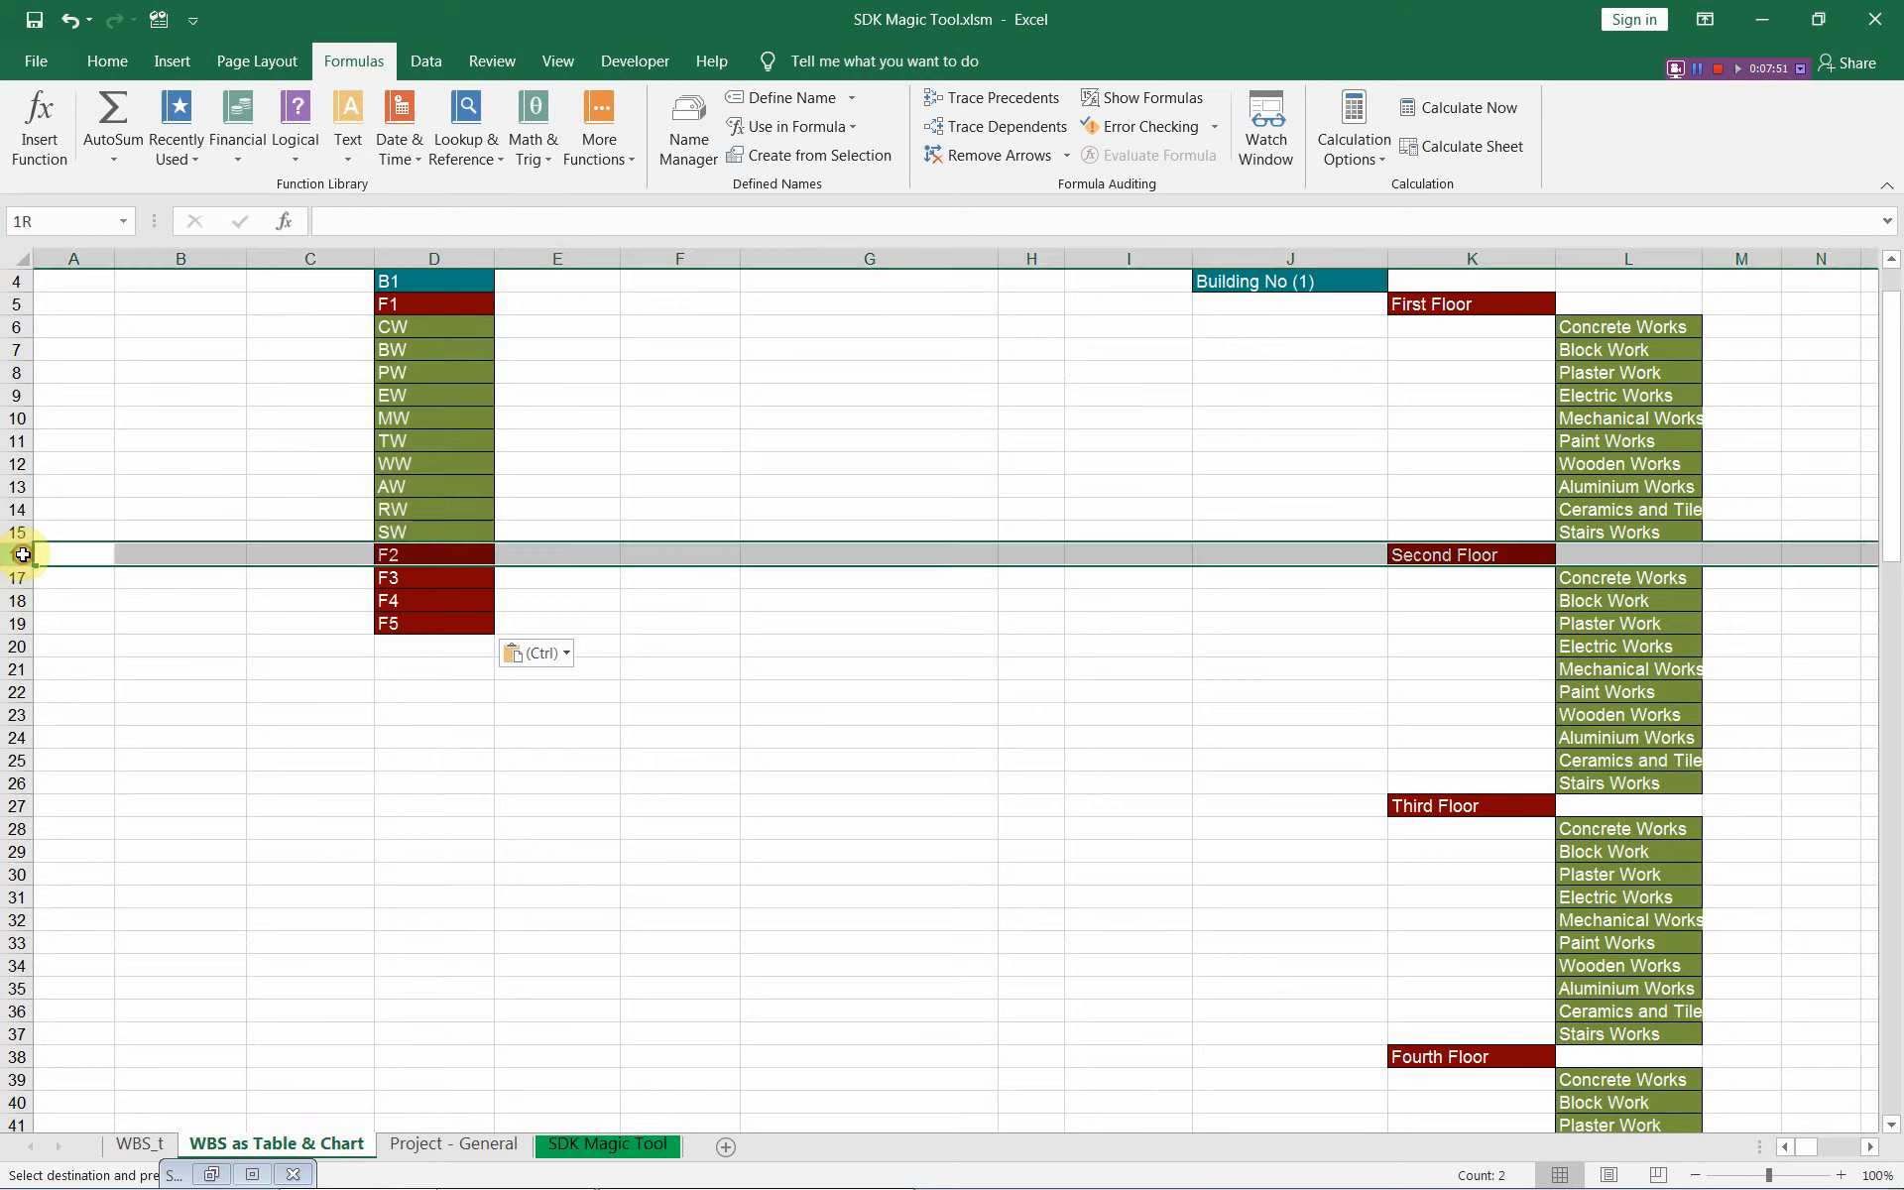
pyautogui.click(417, 552)
# Step: Move codes F3 to F5 down to start at D27 beside Third Floor, and F4 and F5 on to D38 beside Fourth Floor
pyautogui.scroll(-1, 418, 553)
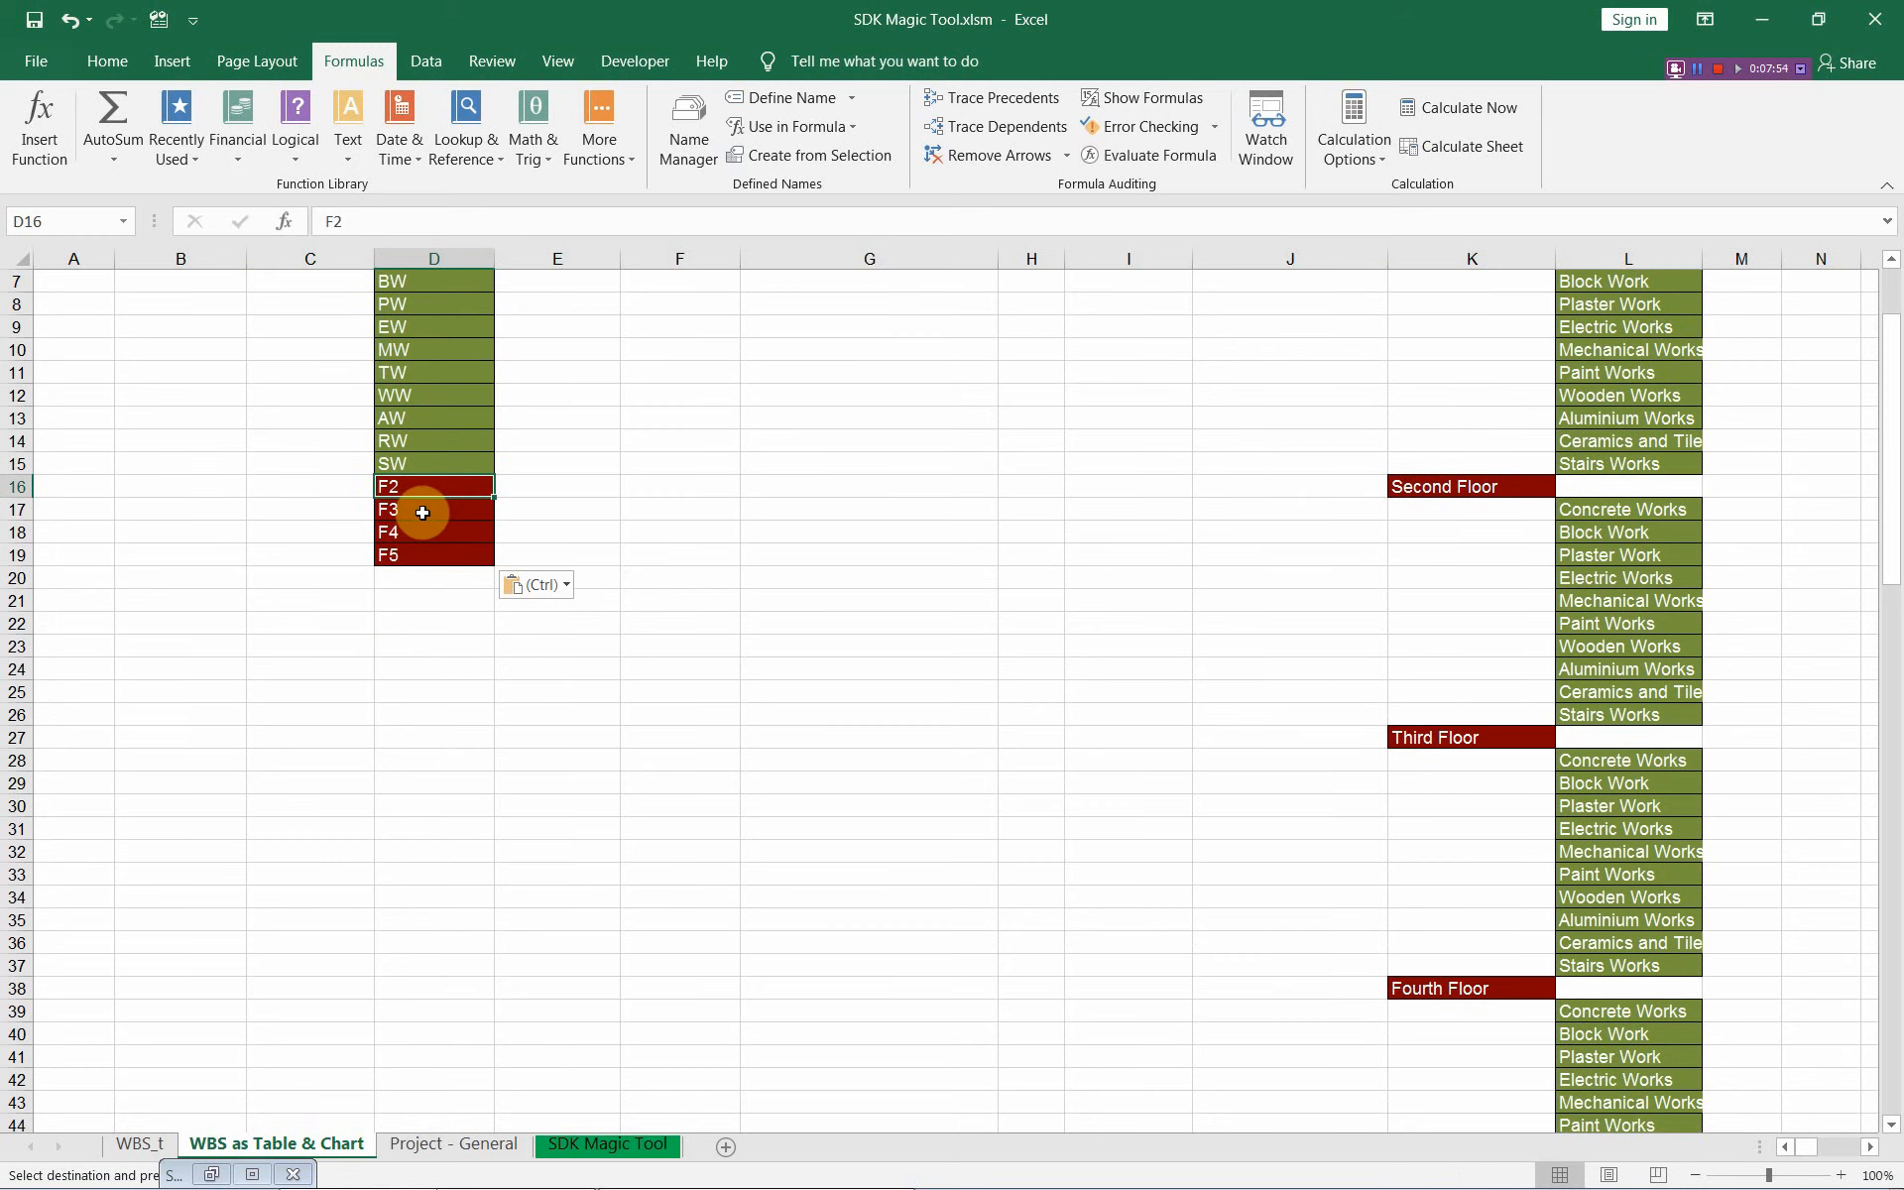
pyautogui.moveTo(424, 508); pyautogui.dragTo(428, 557)
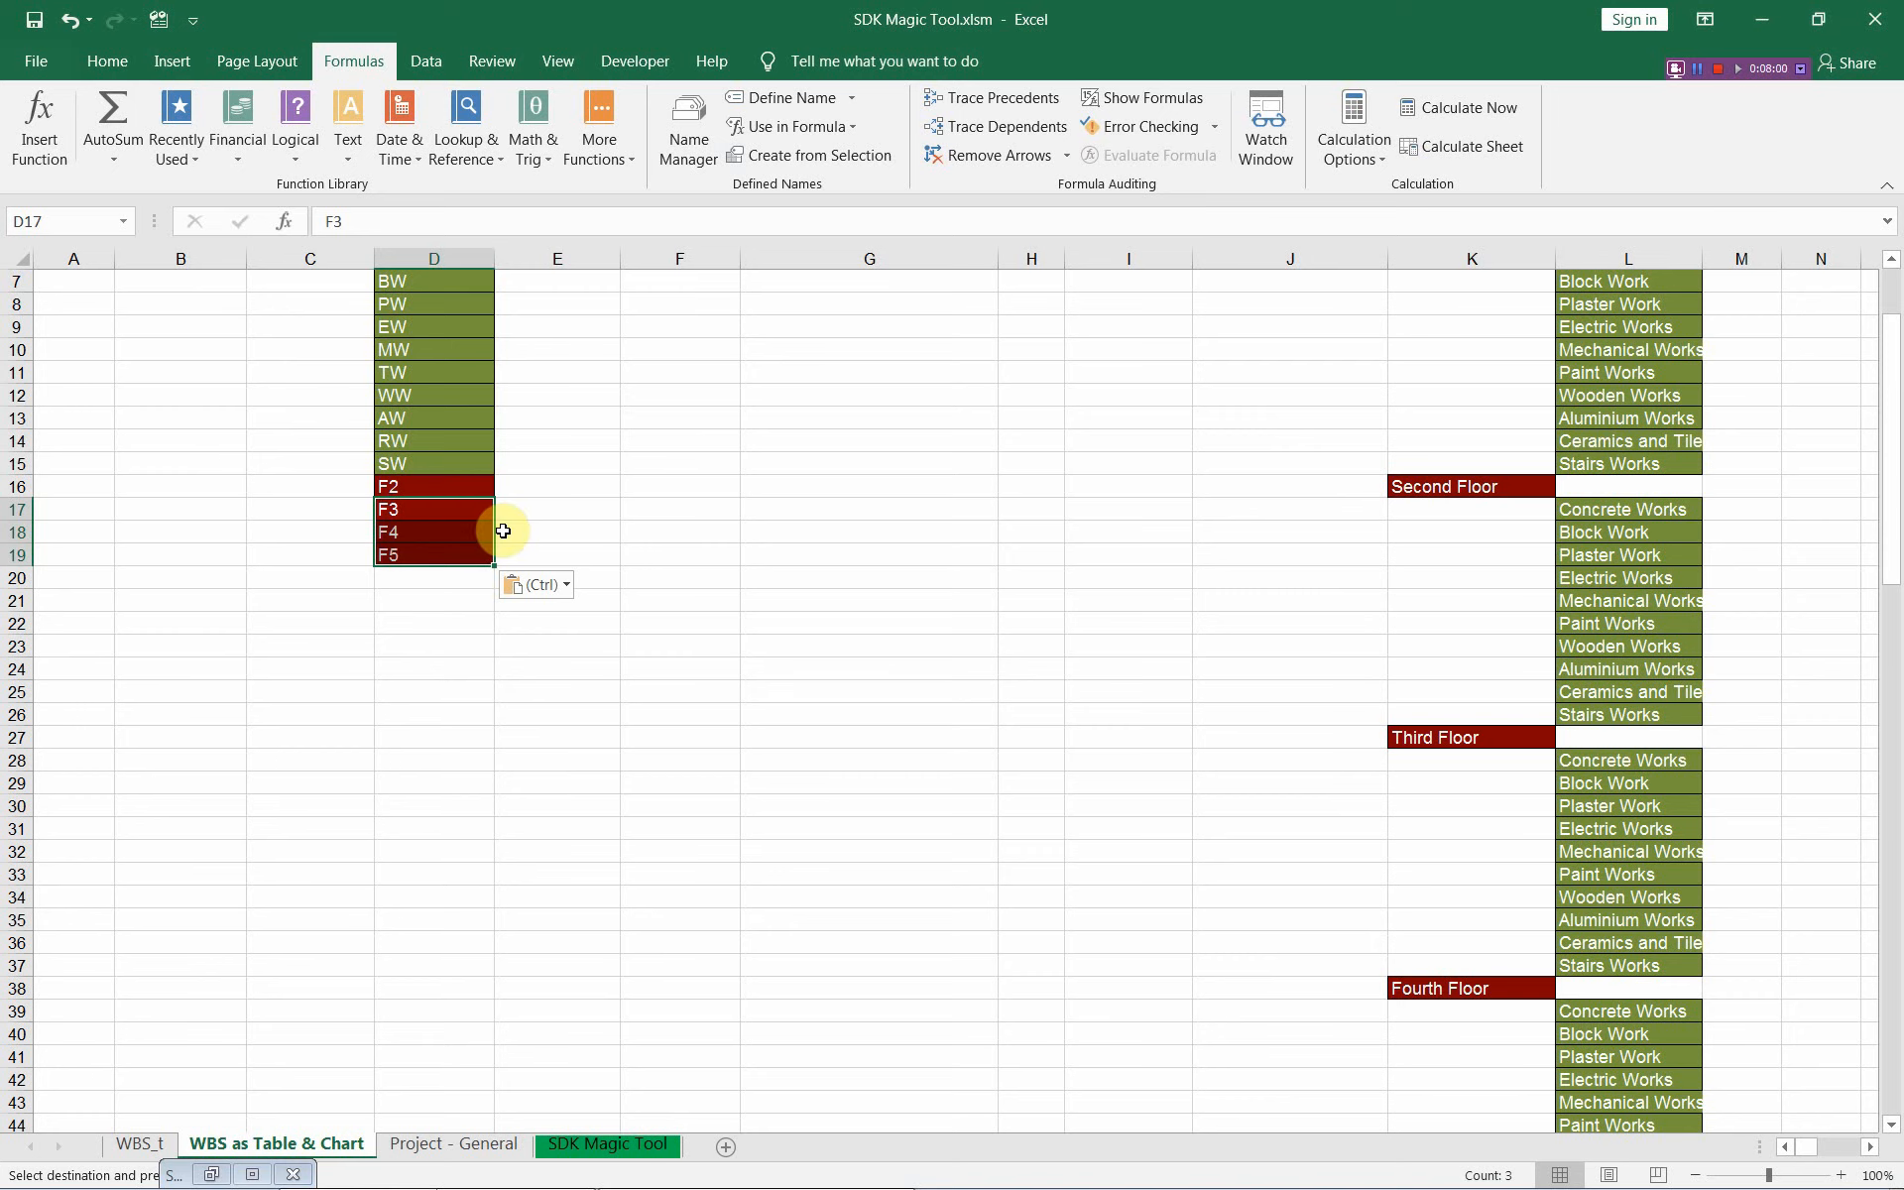
pyautogui.moveTo(494, 554); pyautogui.dragTo(490, 793)
pyautogui.scroll(-2, 489, 753)
pyautogui.click(453, 633)
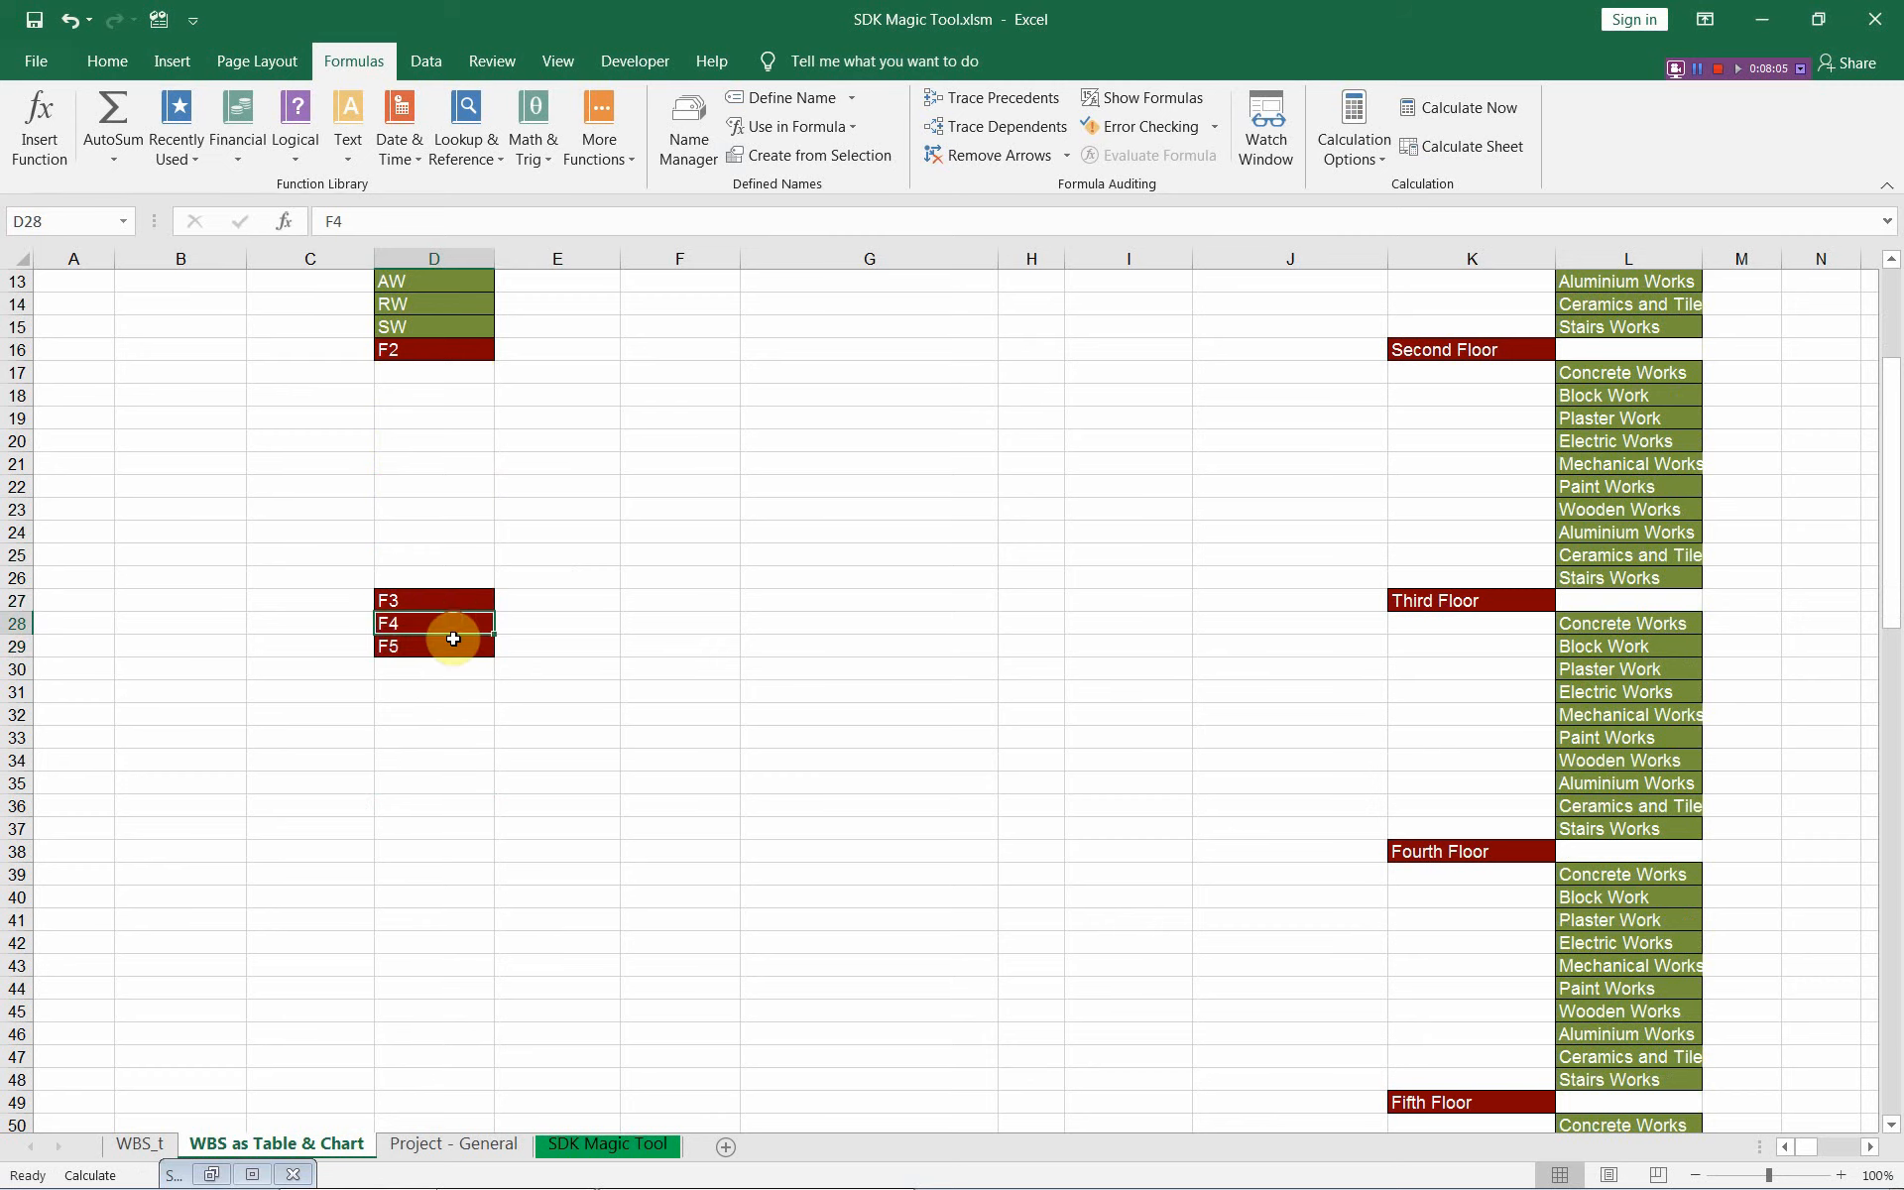
pyautogui.moveTo(453, 639); pyautogui.dragTo(453, 842)
pyautogui.scroll(-4, 453, 813)
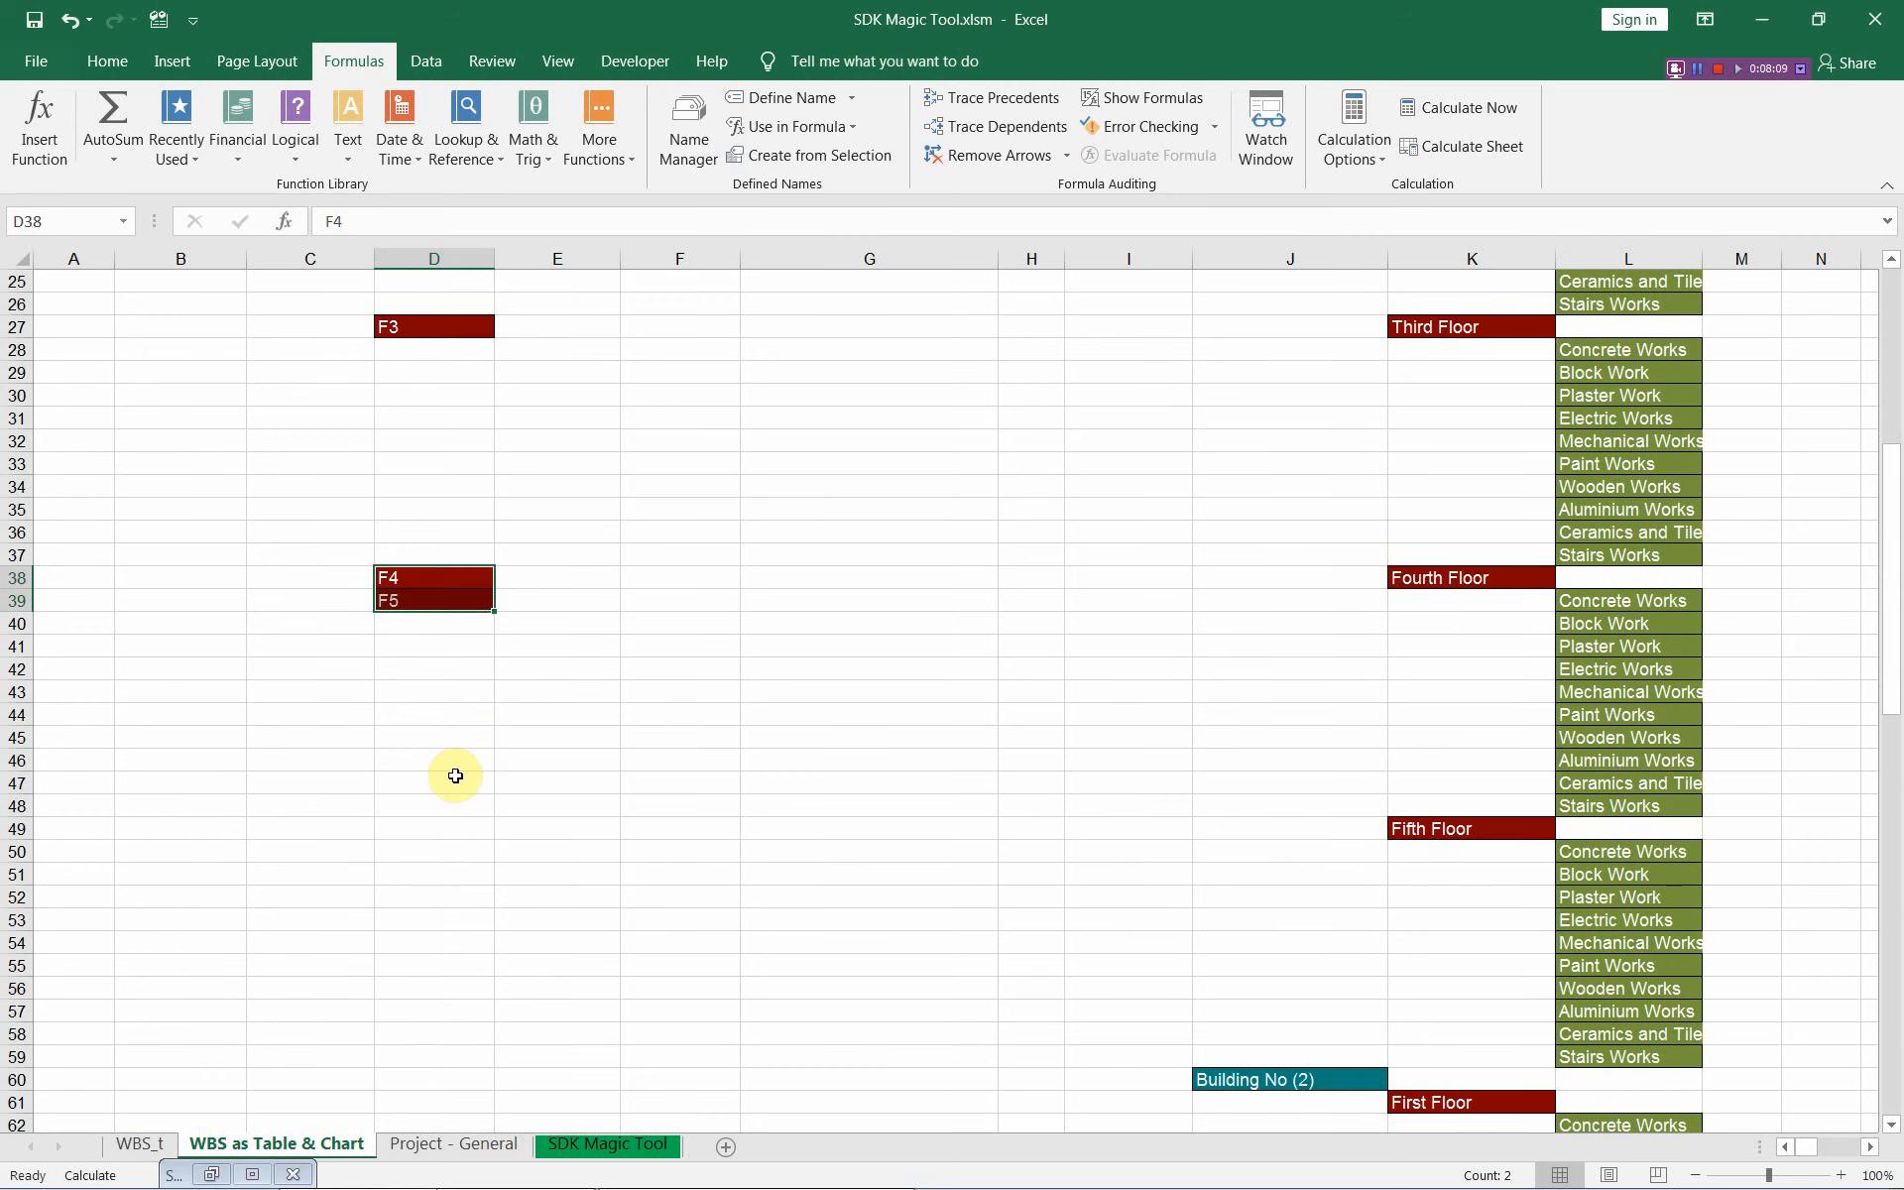
# Step: Move code F5 to D49, level with Fifth Floor, and check the floor codes against the chart
pyautogui.click(462, 591)
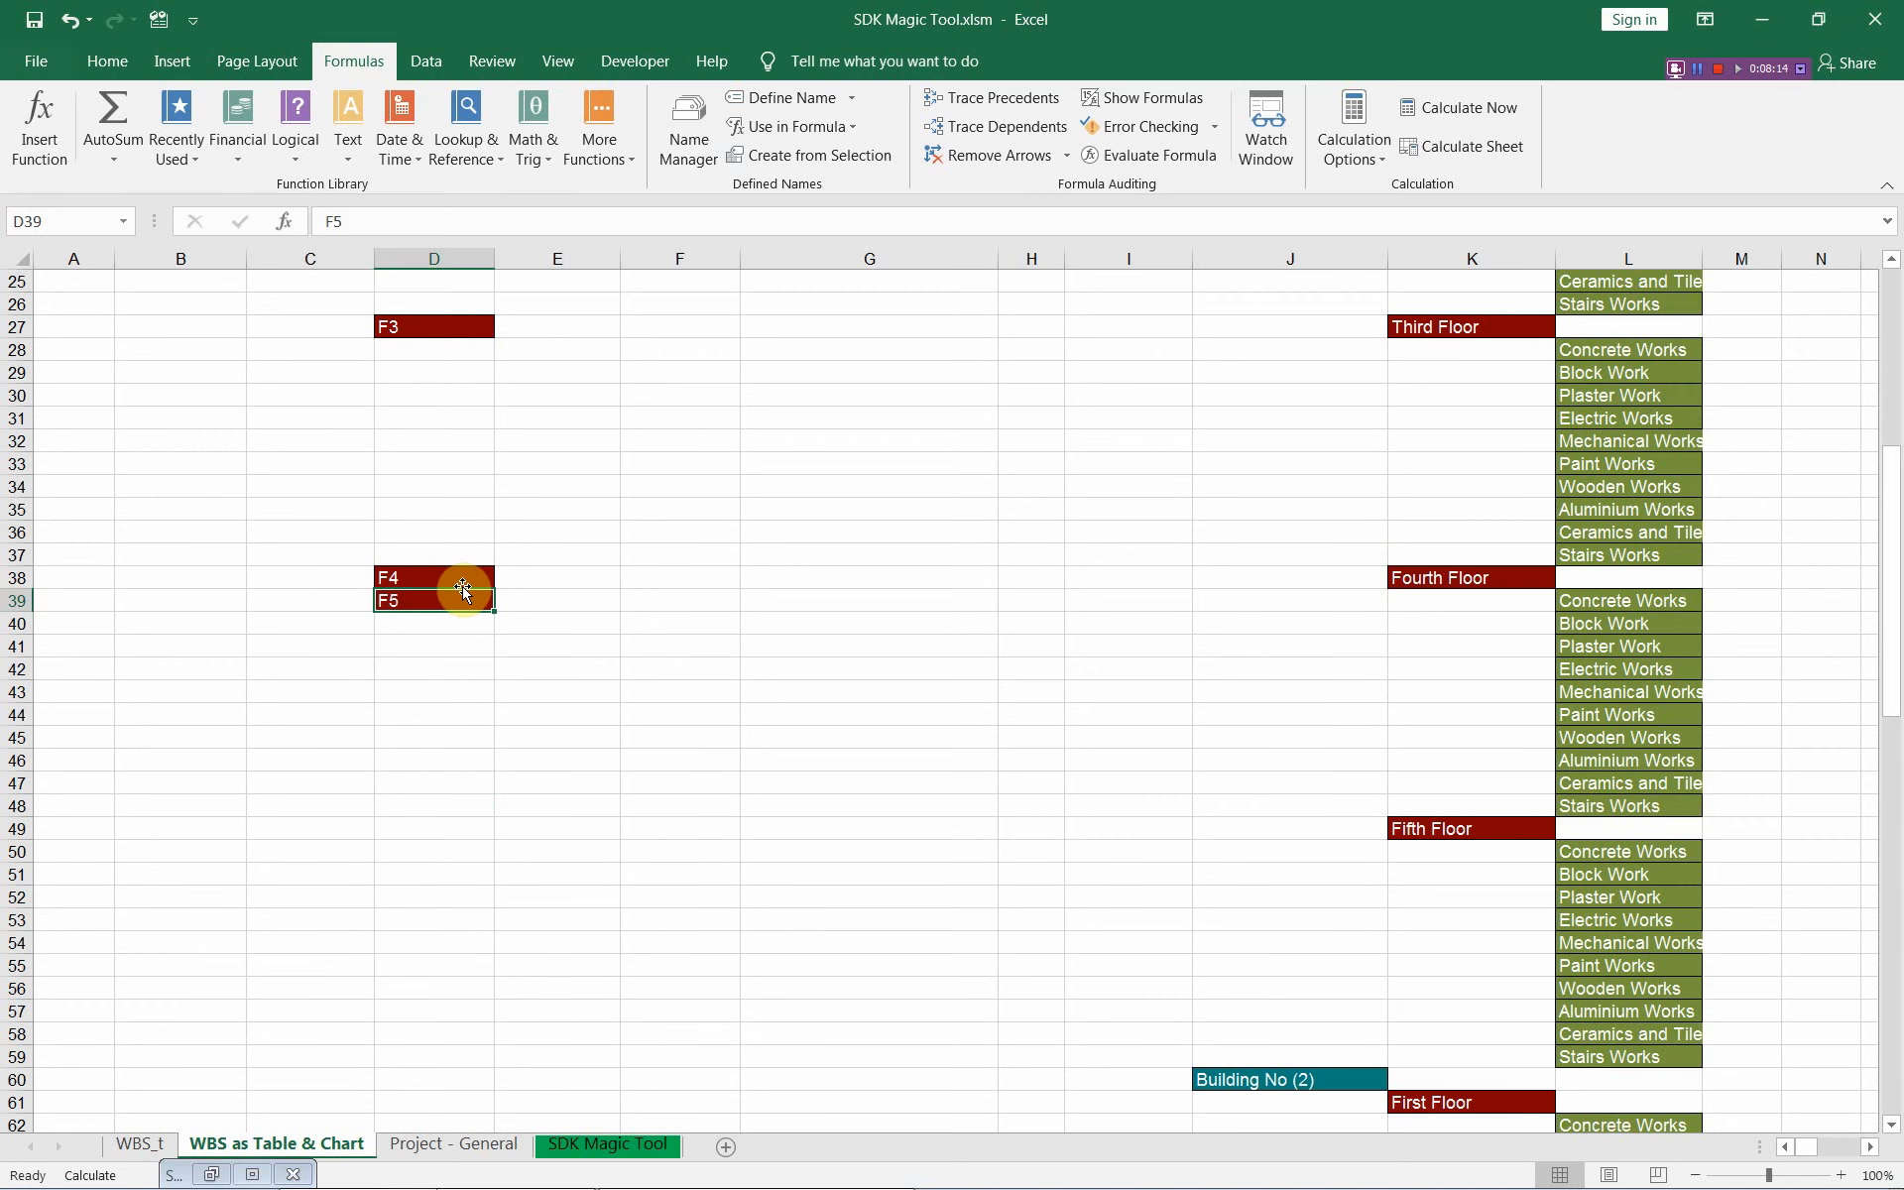
pyautogui.moveTo(463, 591); pyautogui.dragTo(453, 828)
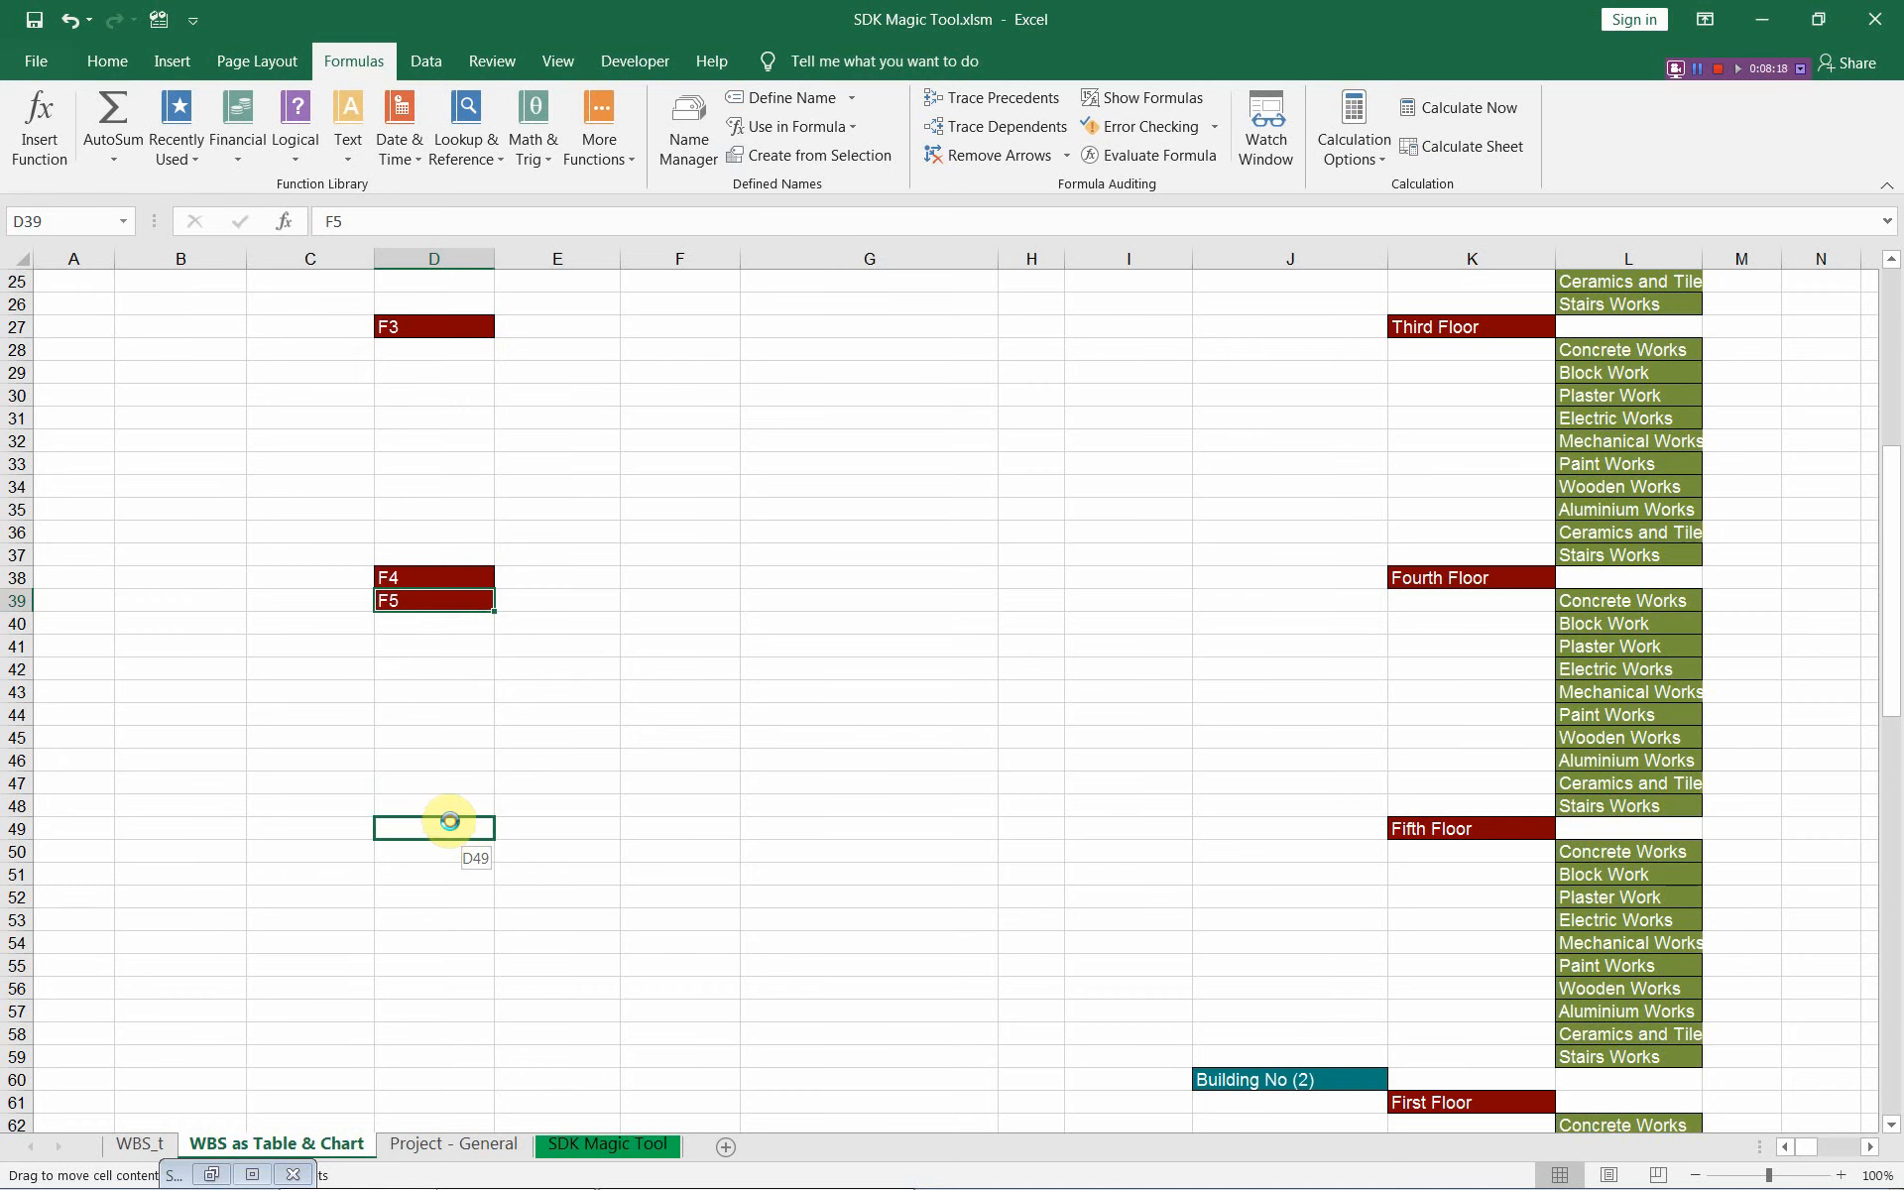
pyautogui.moveTo(449, 821); pyautogui.dragTo(449, 823)
pyautogui.scroll(8, 446, 731)
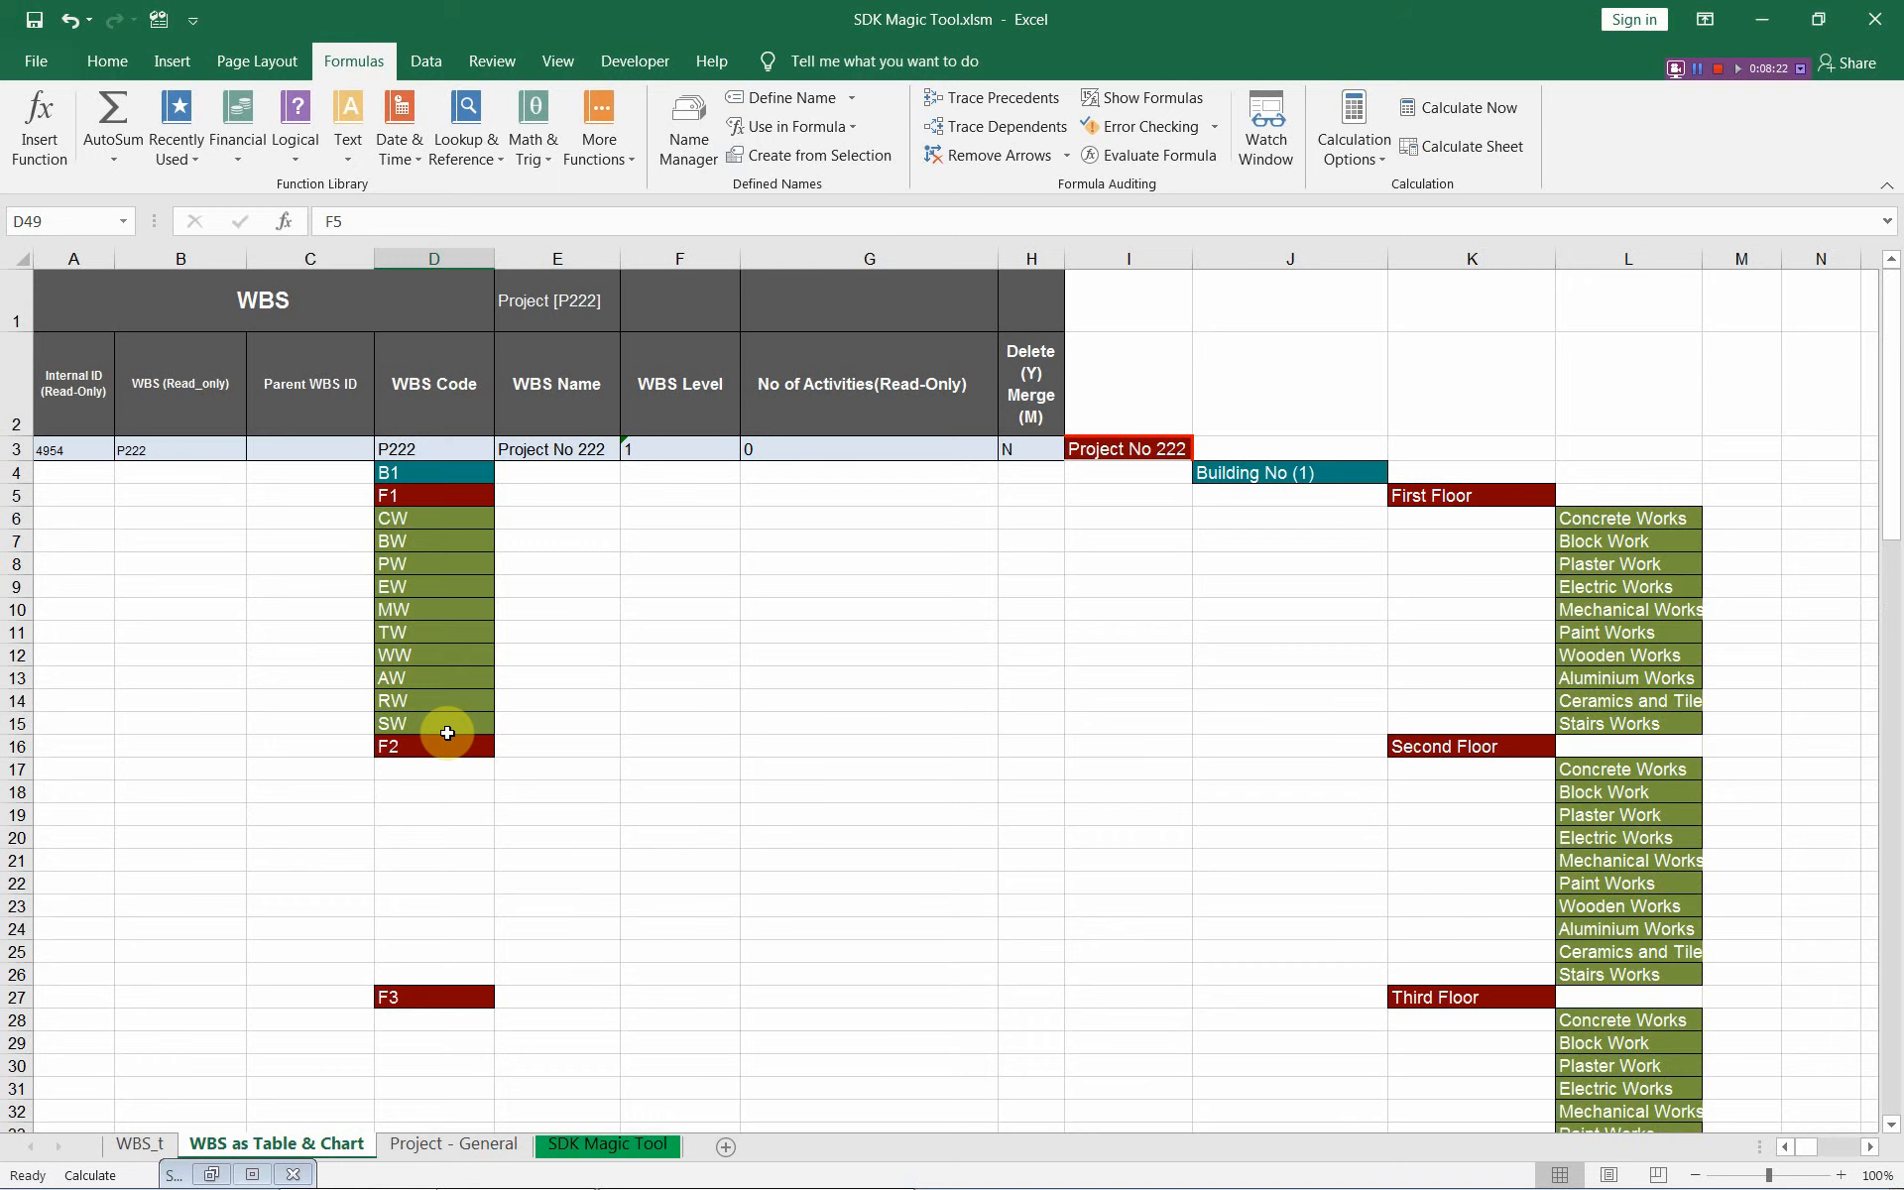
pyautogui.scroll(-3, 448, 733)
pyautogui.scroll(-5, 447, 732)
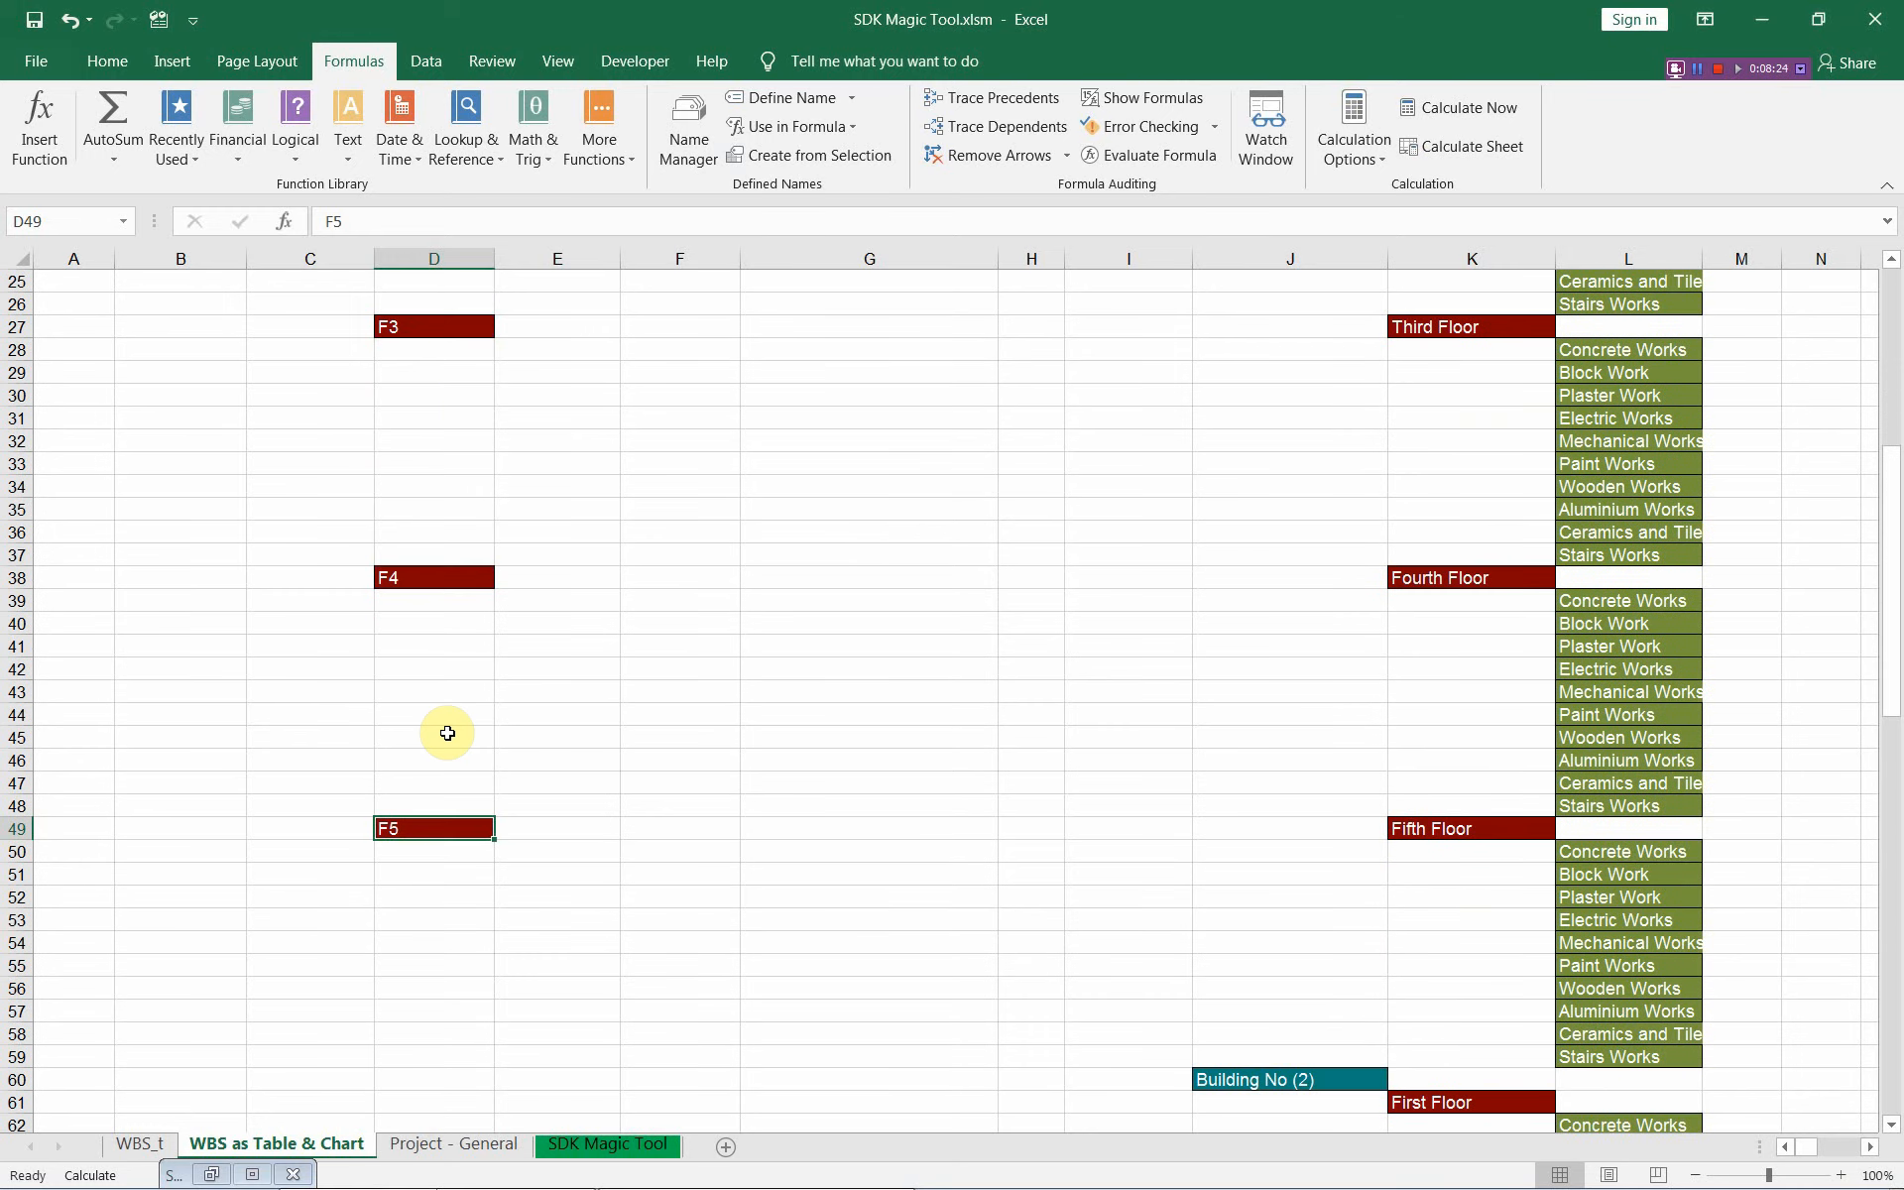
# Step: Copy the First Floor work item codes in D6:D15 and paste them under F2 at D17
pyautogui.scroll(-2, 448, 733)
pyautogui.scroll(6, 447, 694)
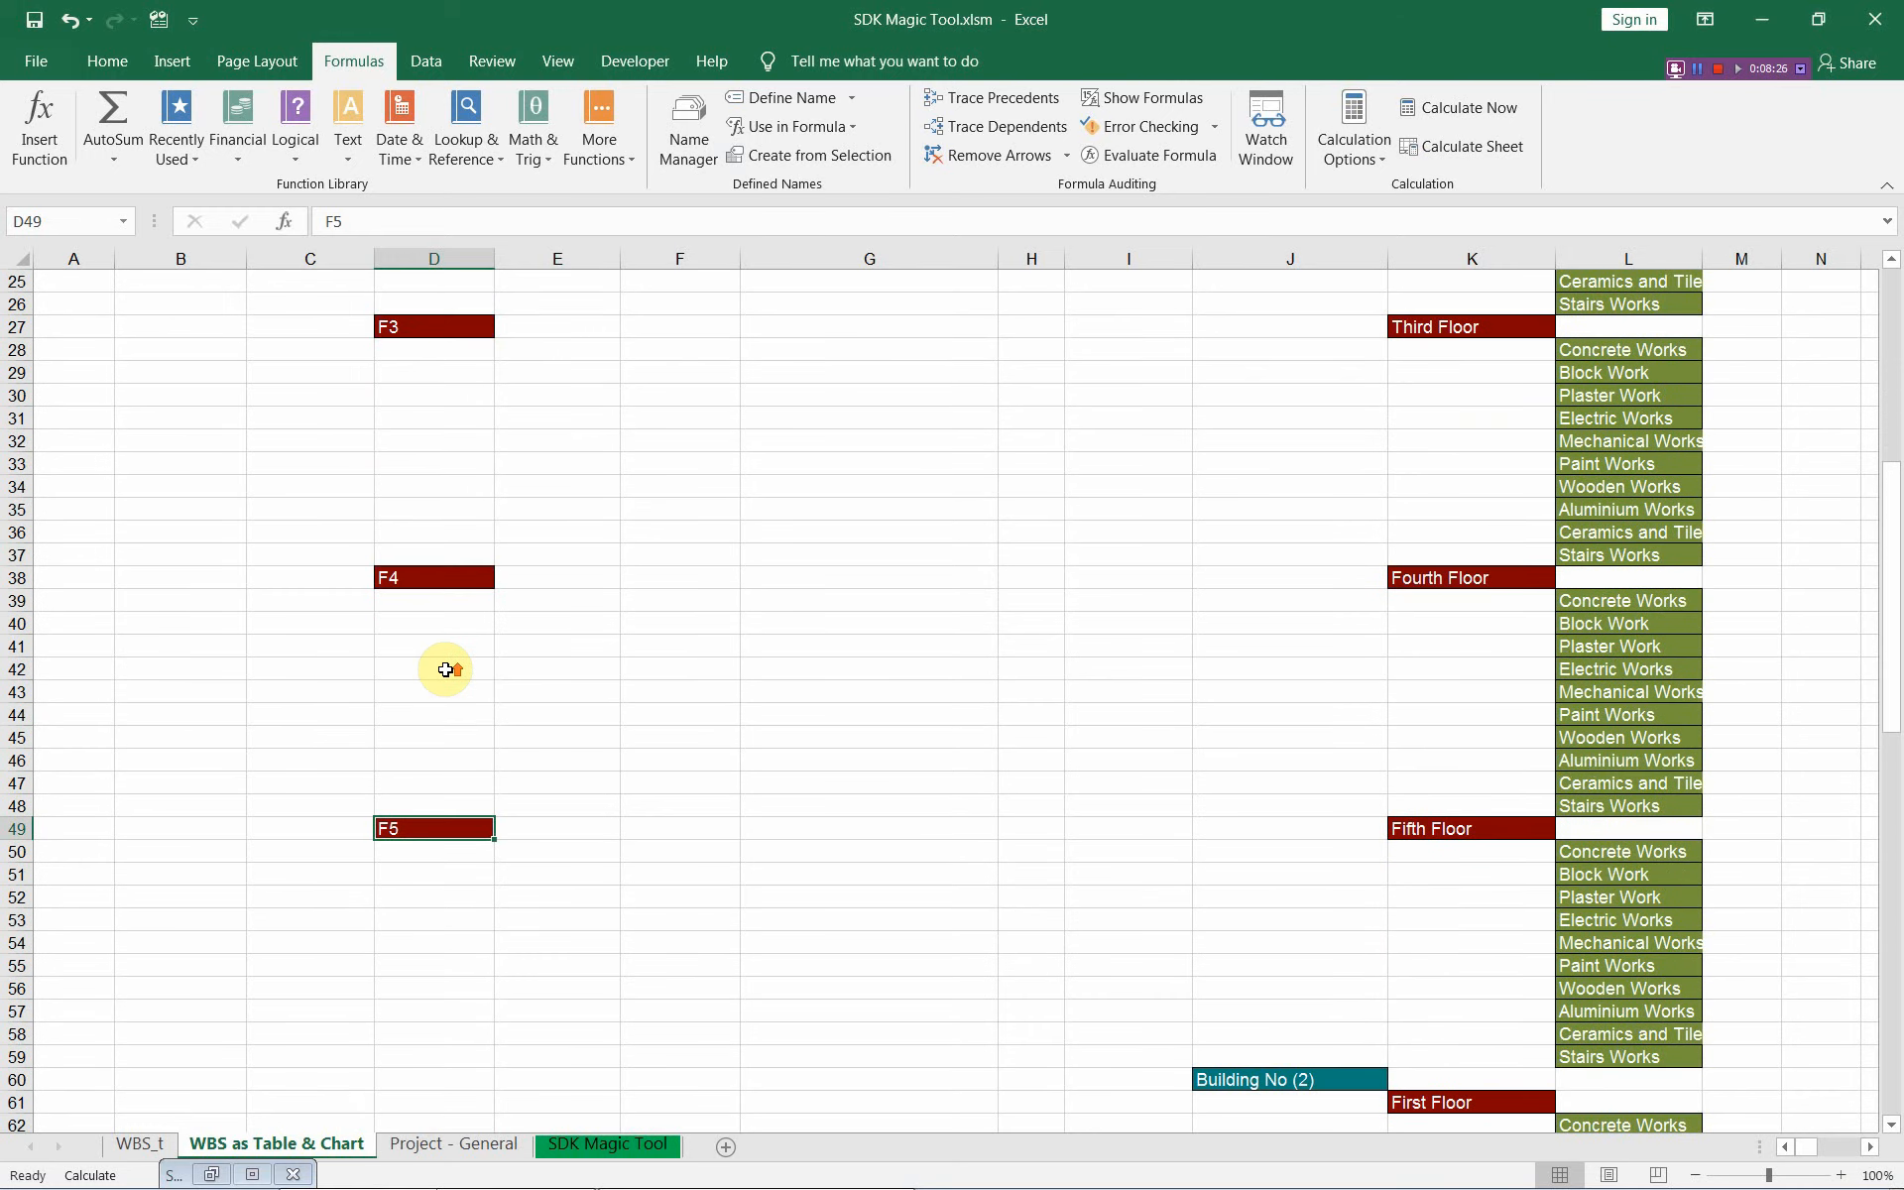
pyautogui.scroll(4, 447, 468)
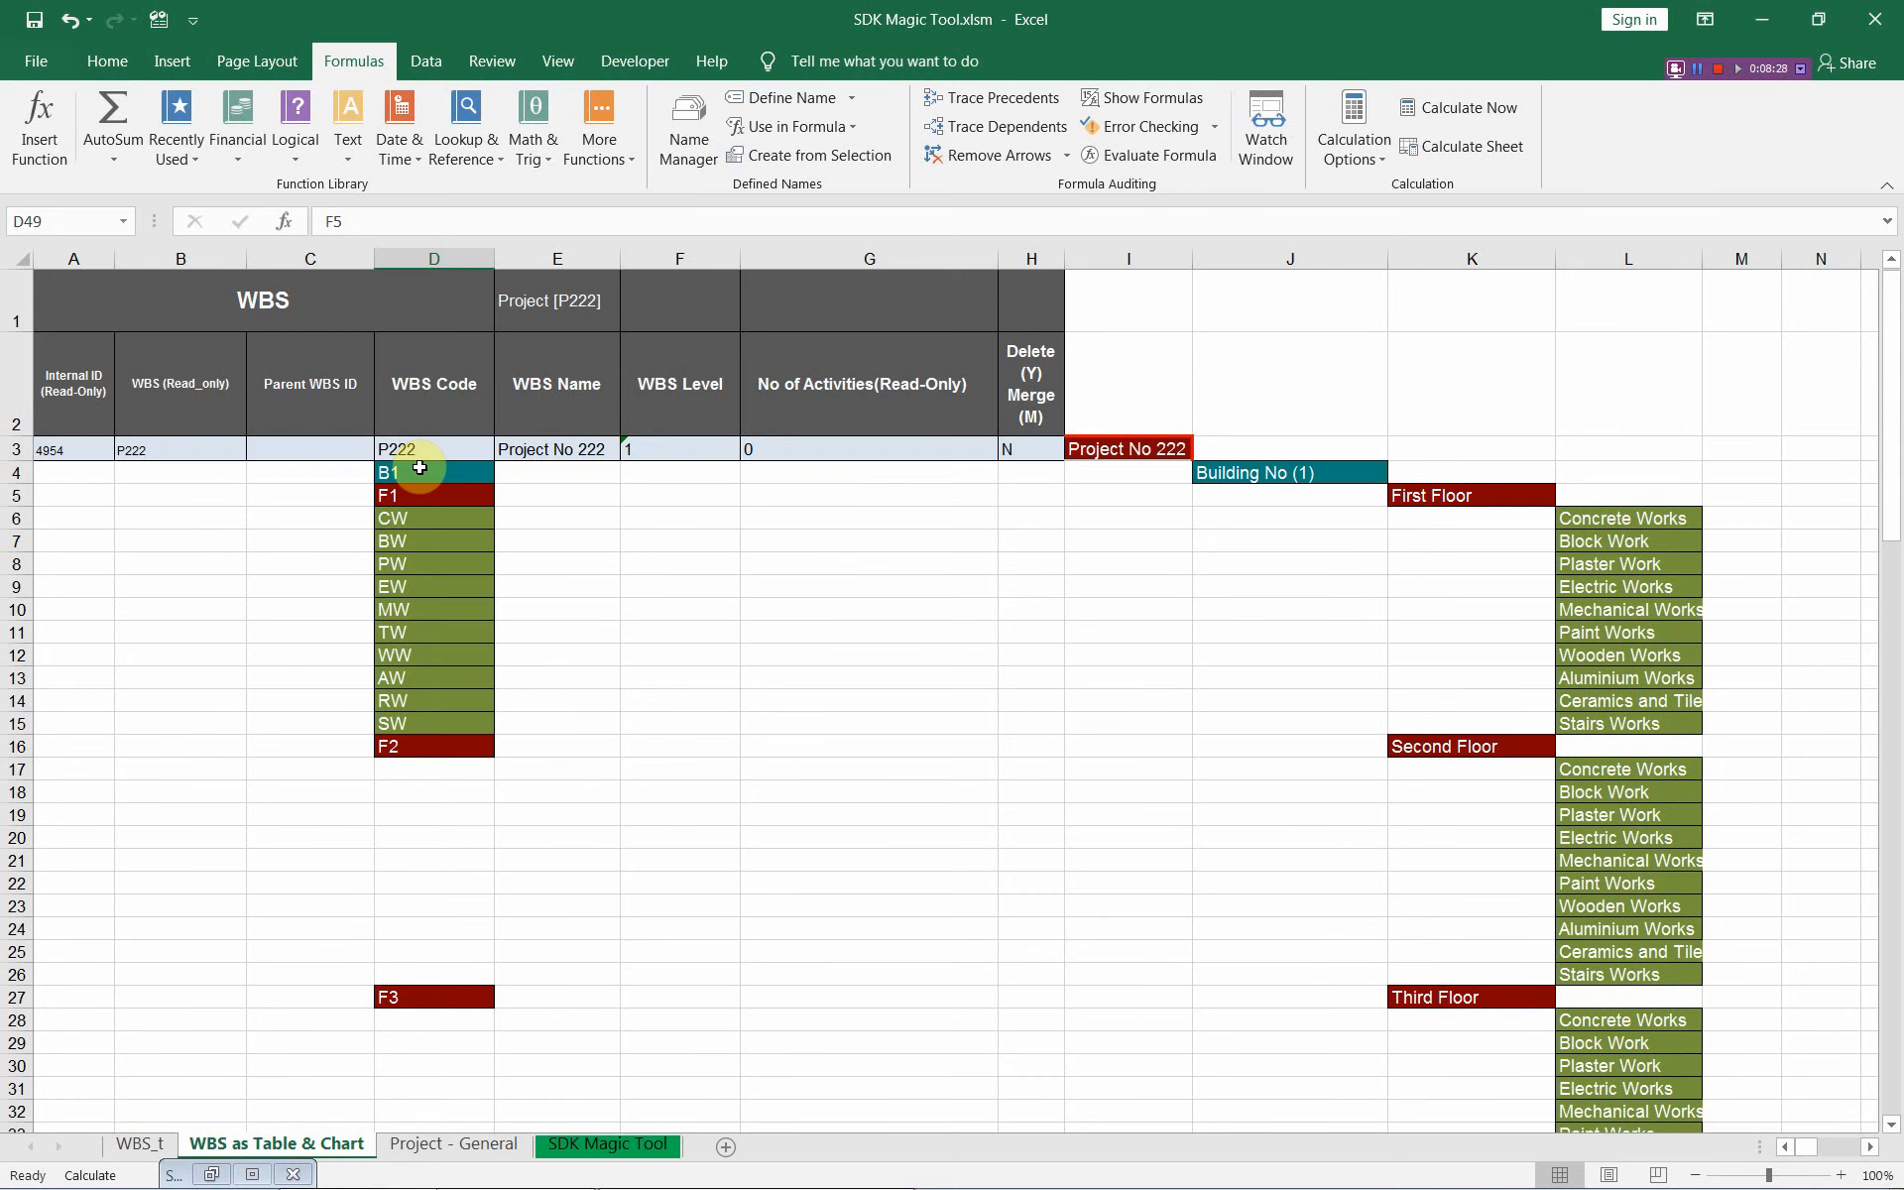
pyautogui.moveTo(419, 515); pyautogui.dragTo(437, 722)
pyautogui.hotkey('ctrl', 'c')
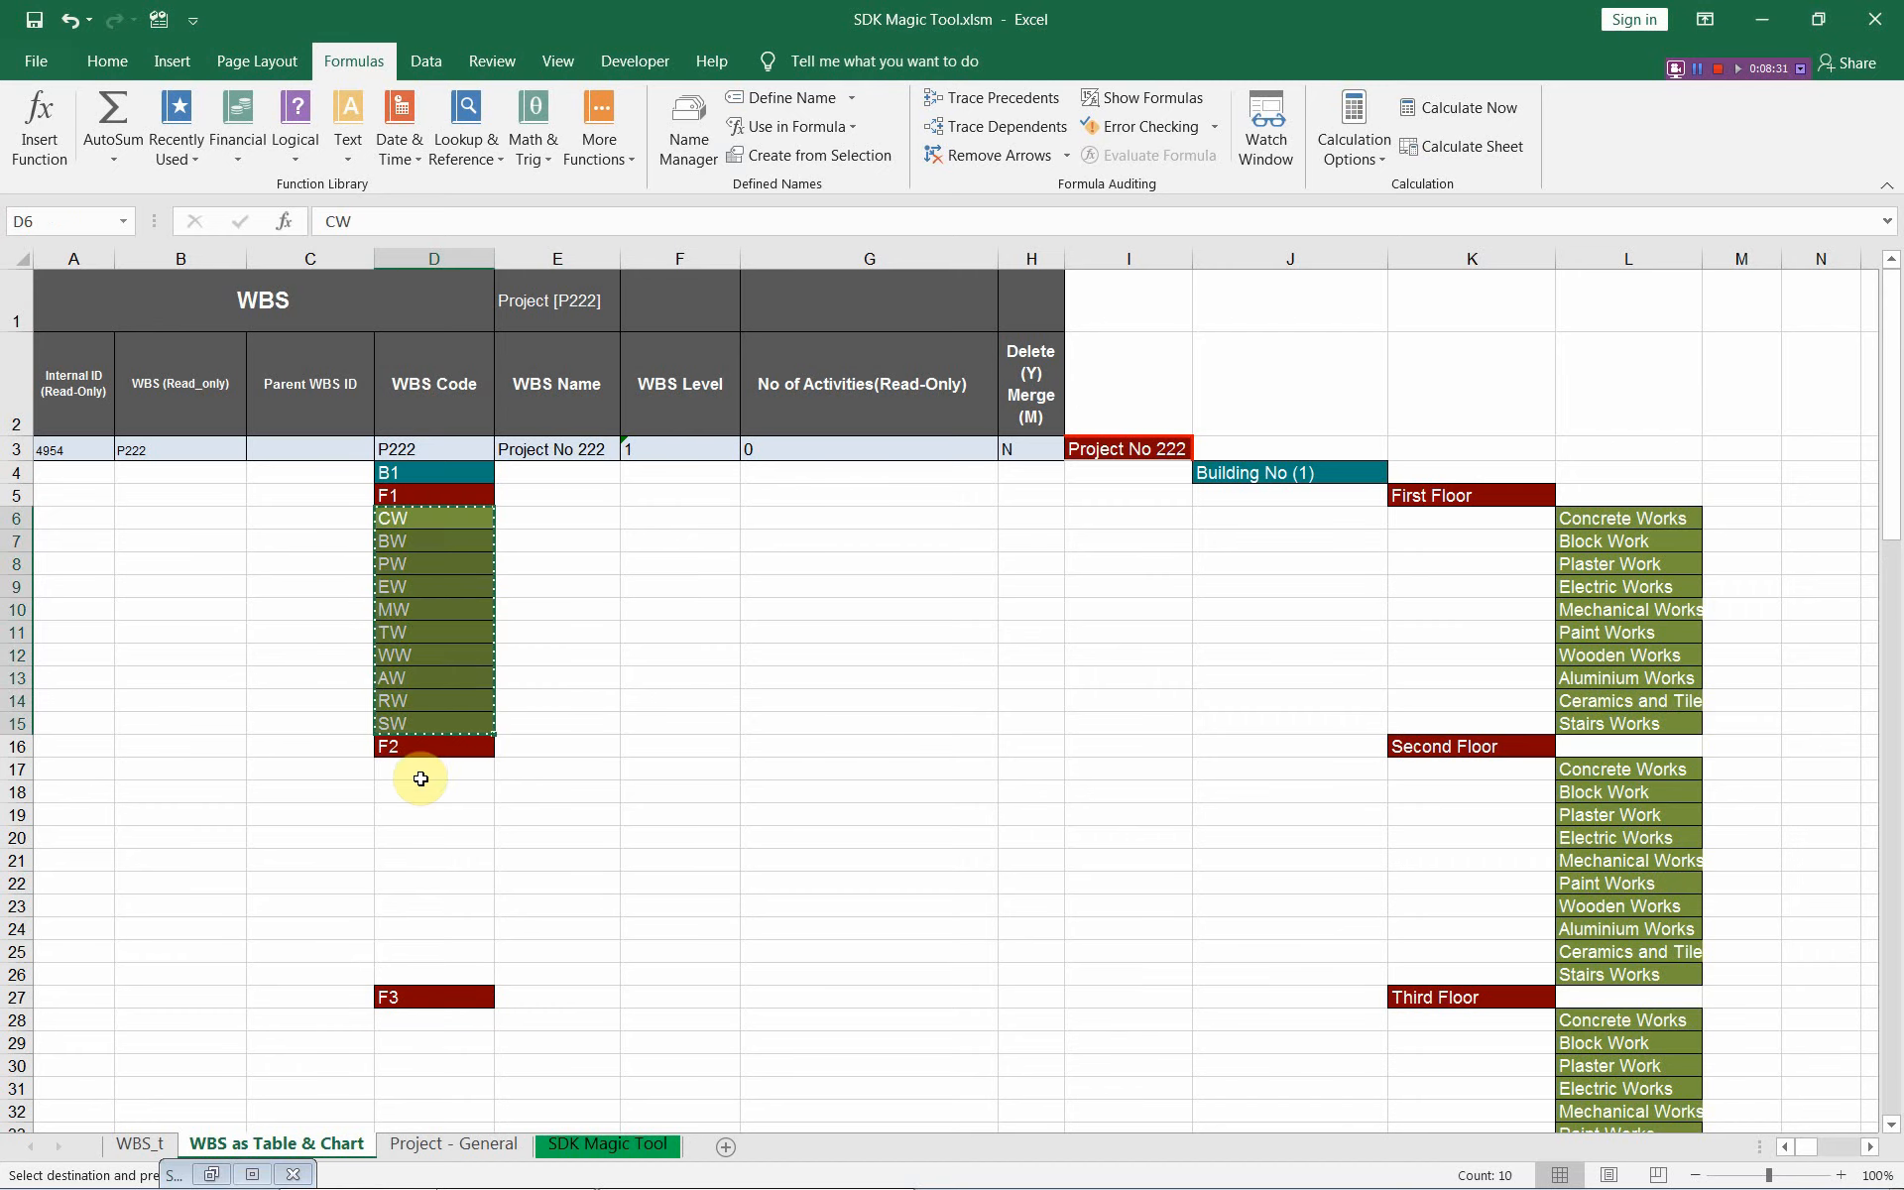
pyautogui.click(426, 768)
pyautogui.hotkey('ctrl', 'v')
# Step: Paste the copied work item codes under F3 at D28, F4 at D39 and F5 at D50
pyautogui.scroll(-4, 424, 759)
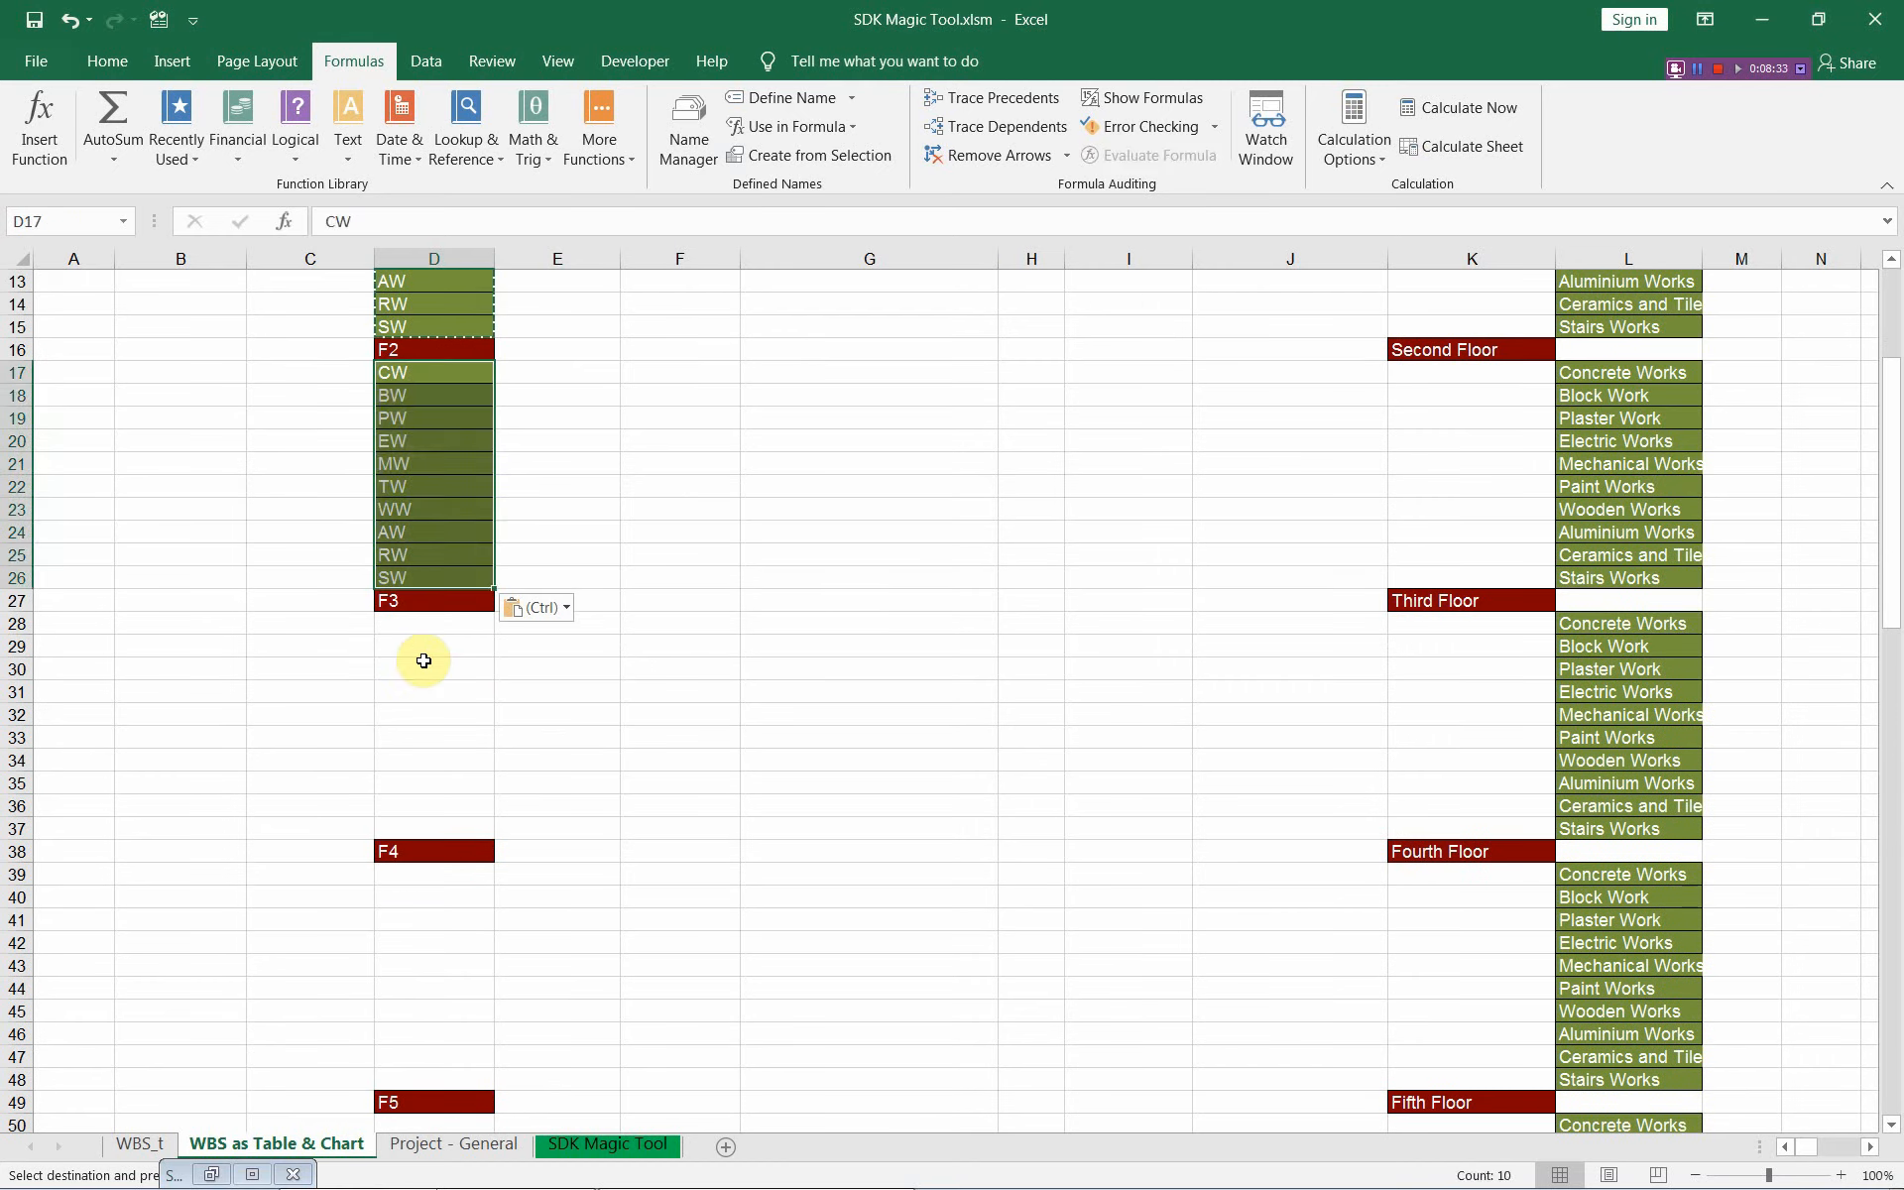
pyautogui.click(424, 628)
pyautogui.hotkey('ctrl', 'v')
pyautogui.scroll(-2, 424, 629)
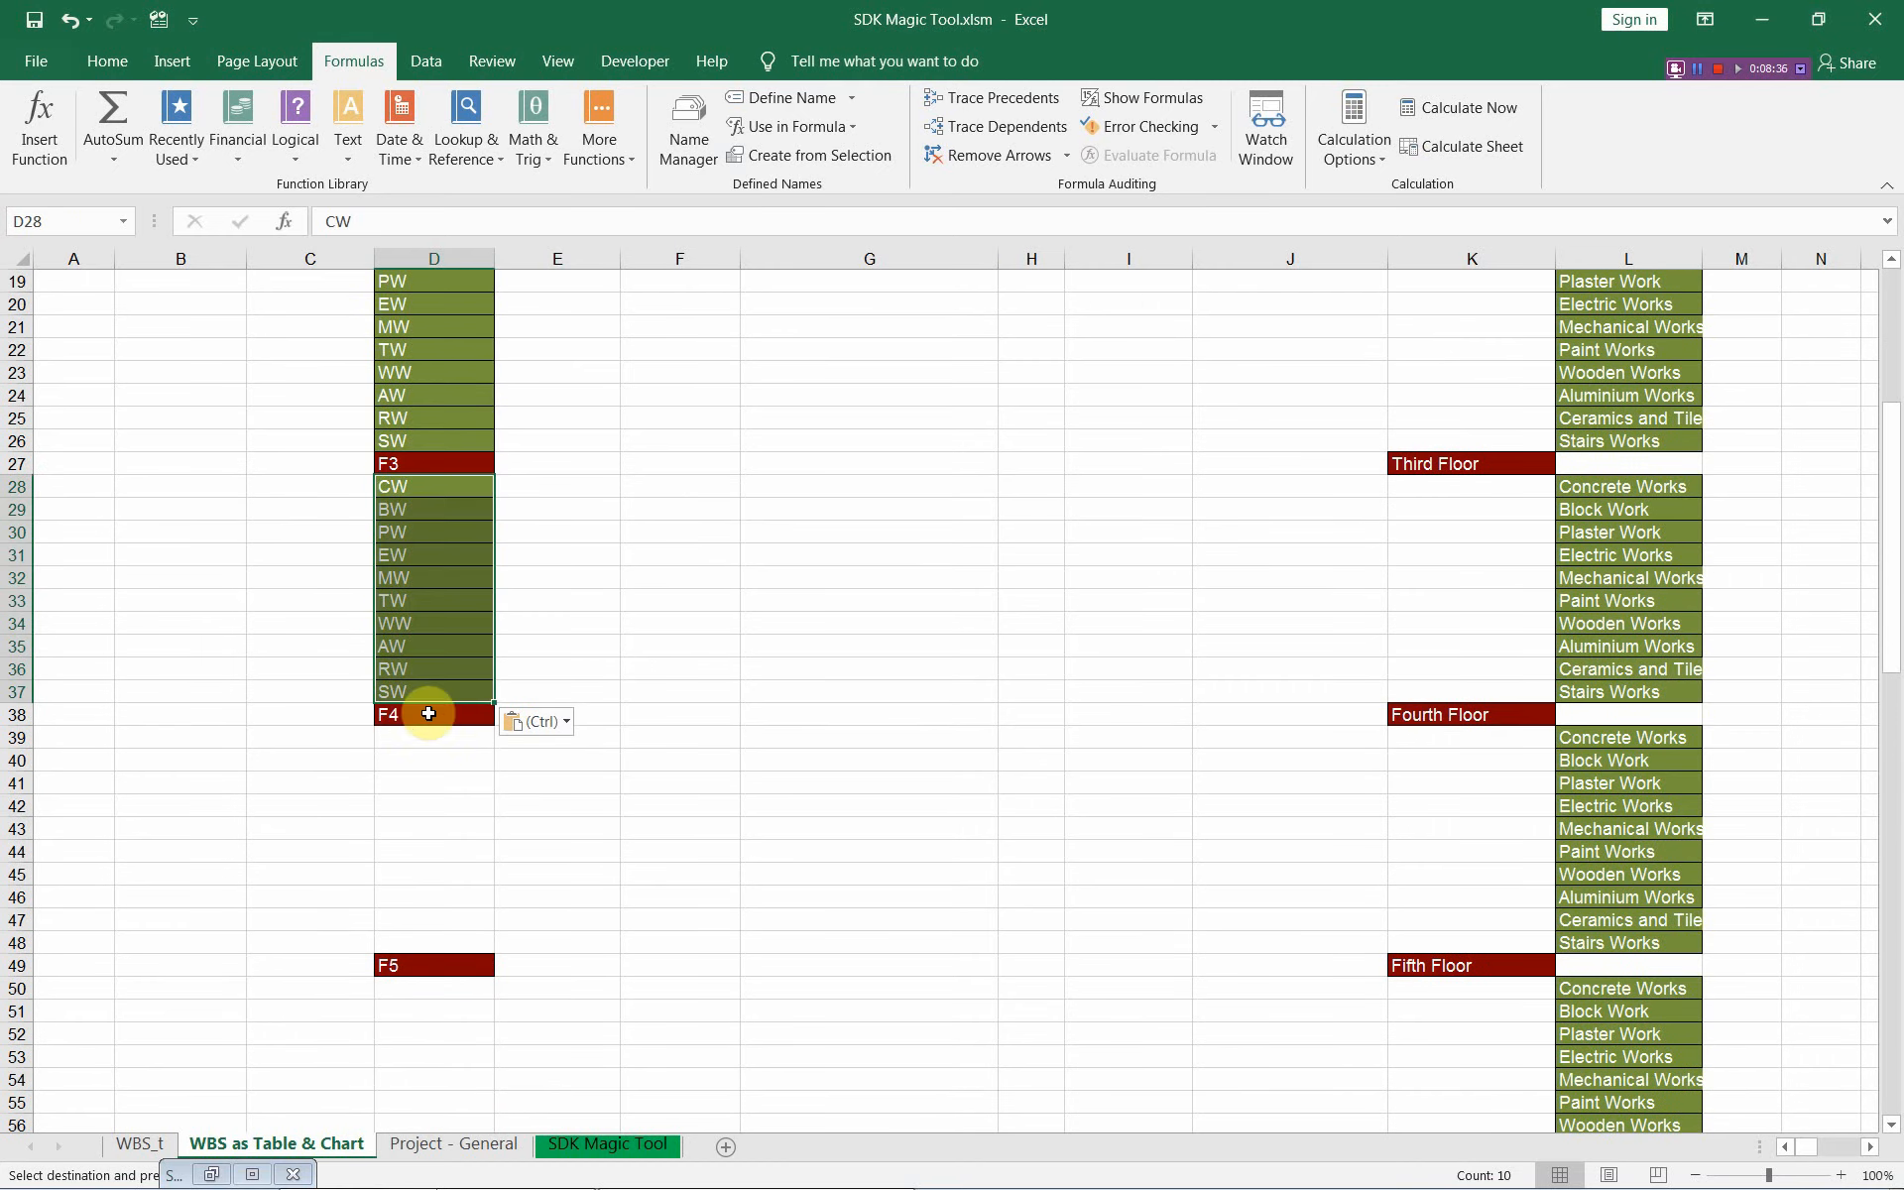
pyautogui.click(436, 740)
pyautogui.hotkey('ctrl', 'v')
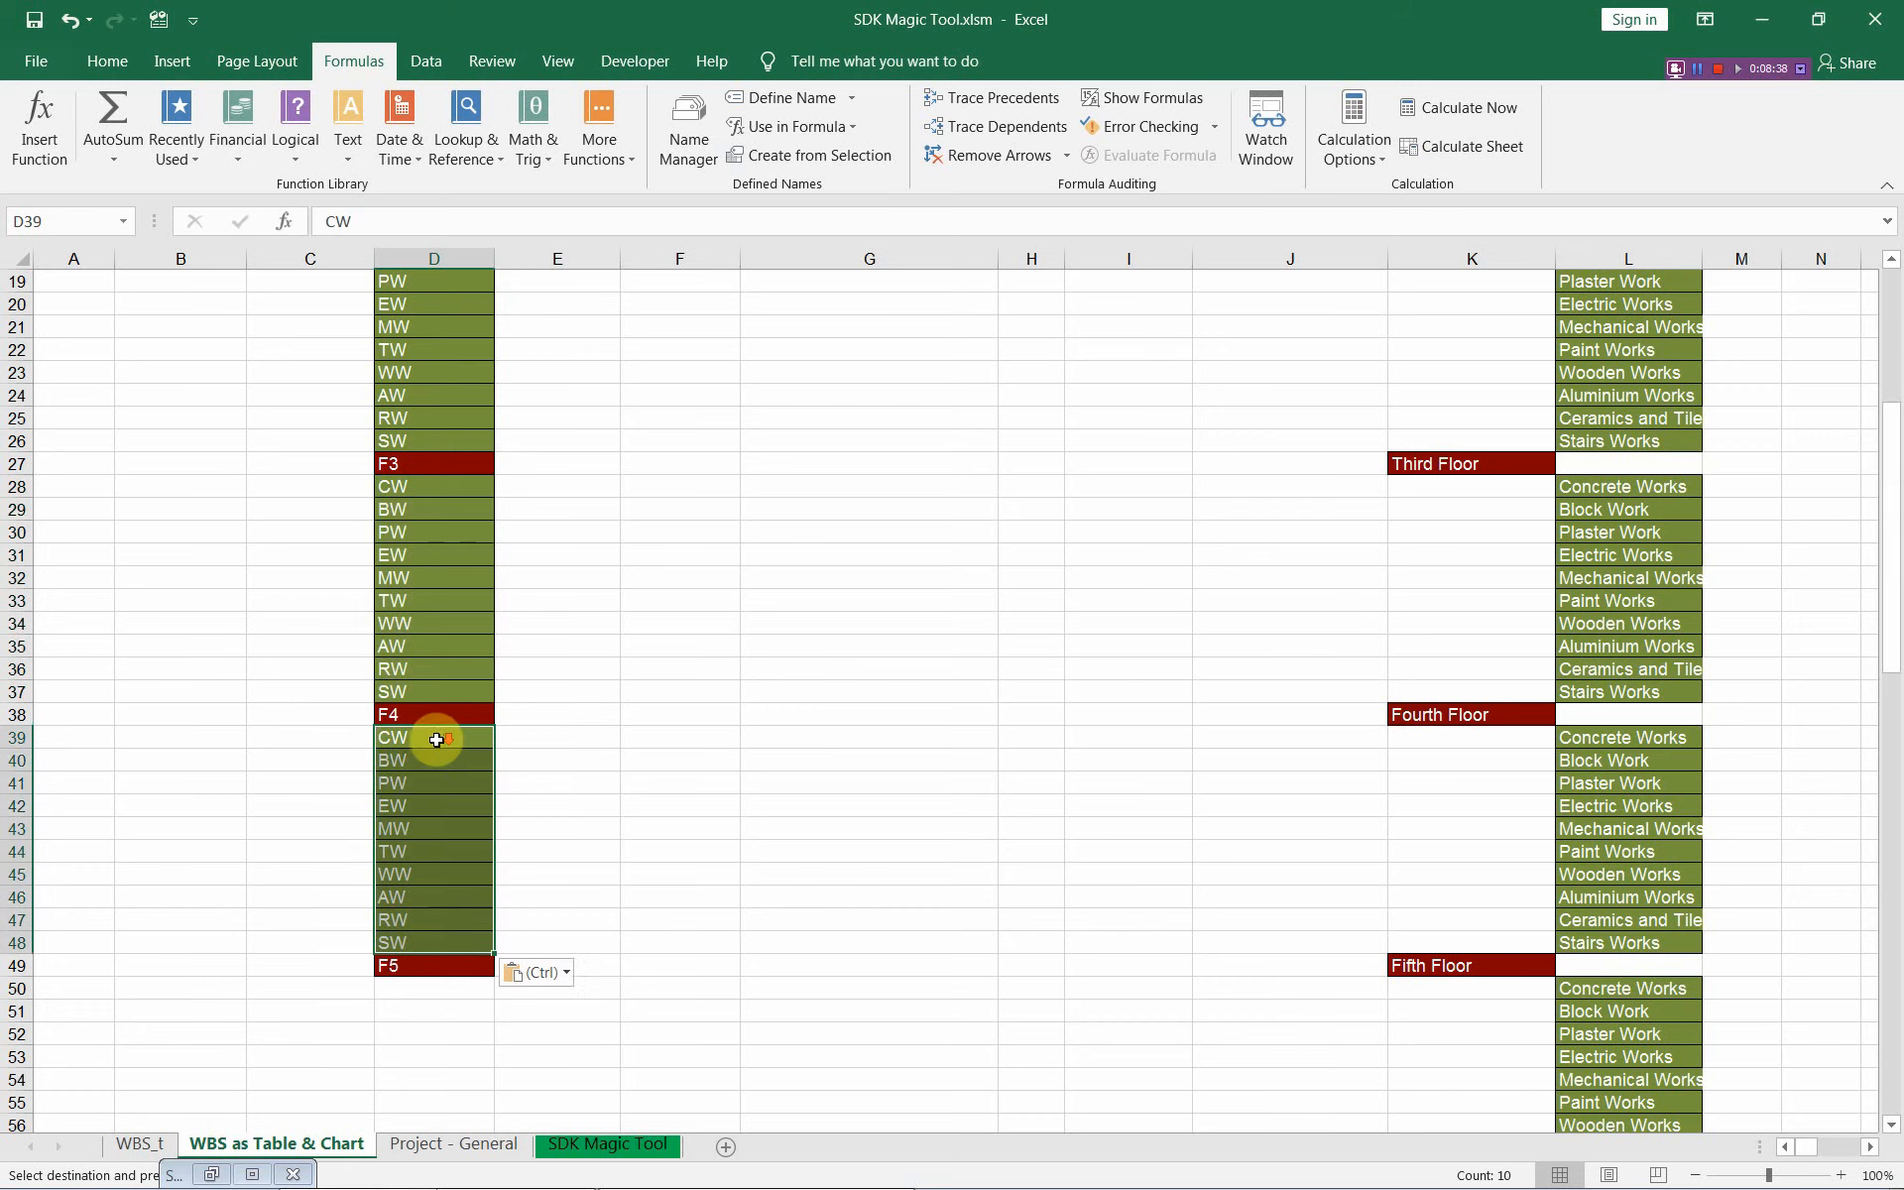
pyautogui.scroll(-4, 427, 731)
pyautogui.click(417, 722)
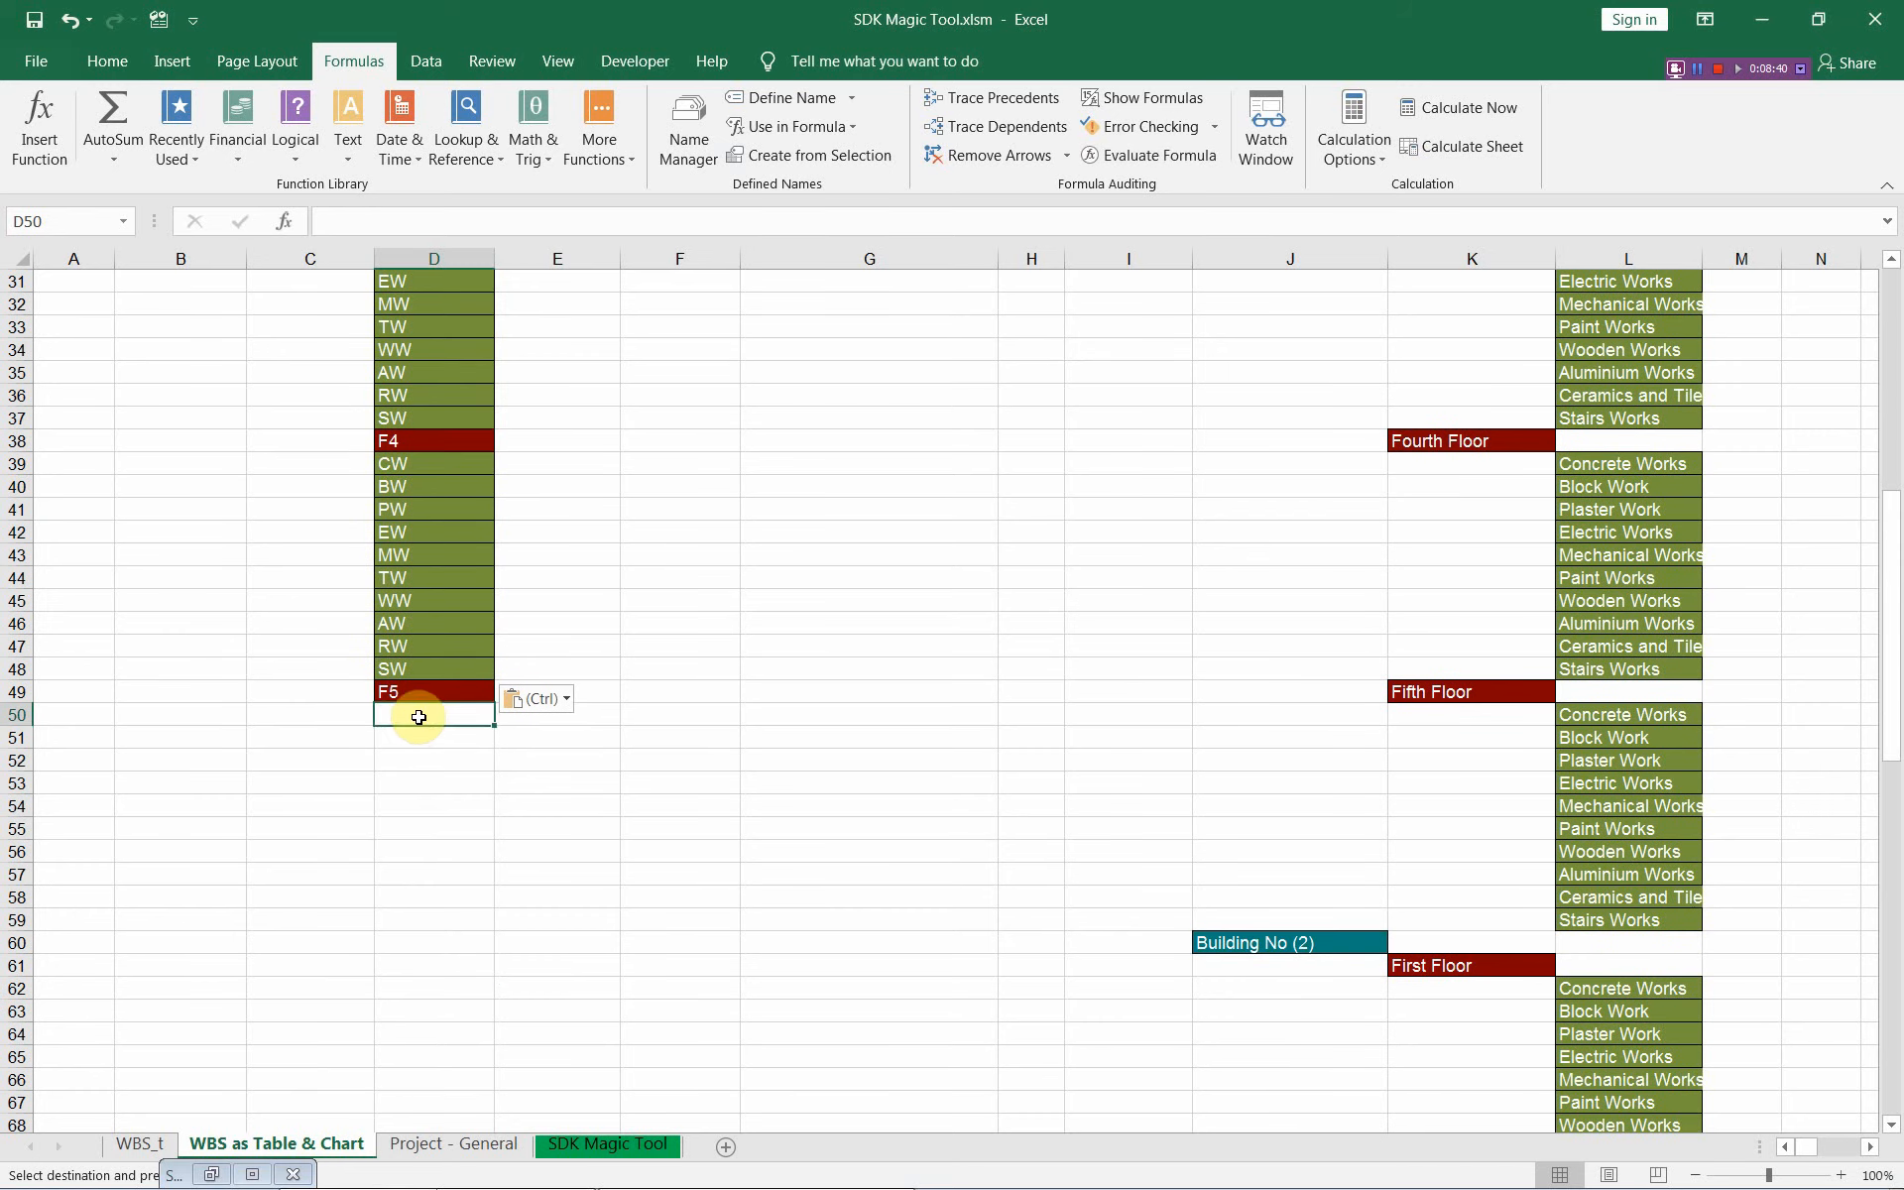
pyautogui.hotkey('ctrl', 'v')
# Step: Copy all Building No (1) codes in D4:D59 and paste them at D60, level with Building No (2)
pyautogui.moveTo(424, 922); pyautogui.dragTo(431, 470)
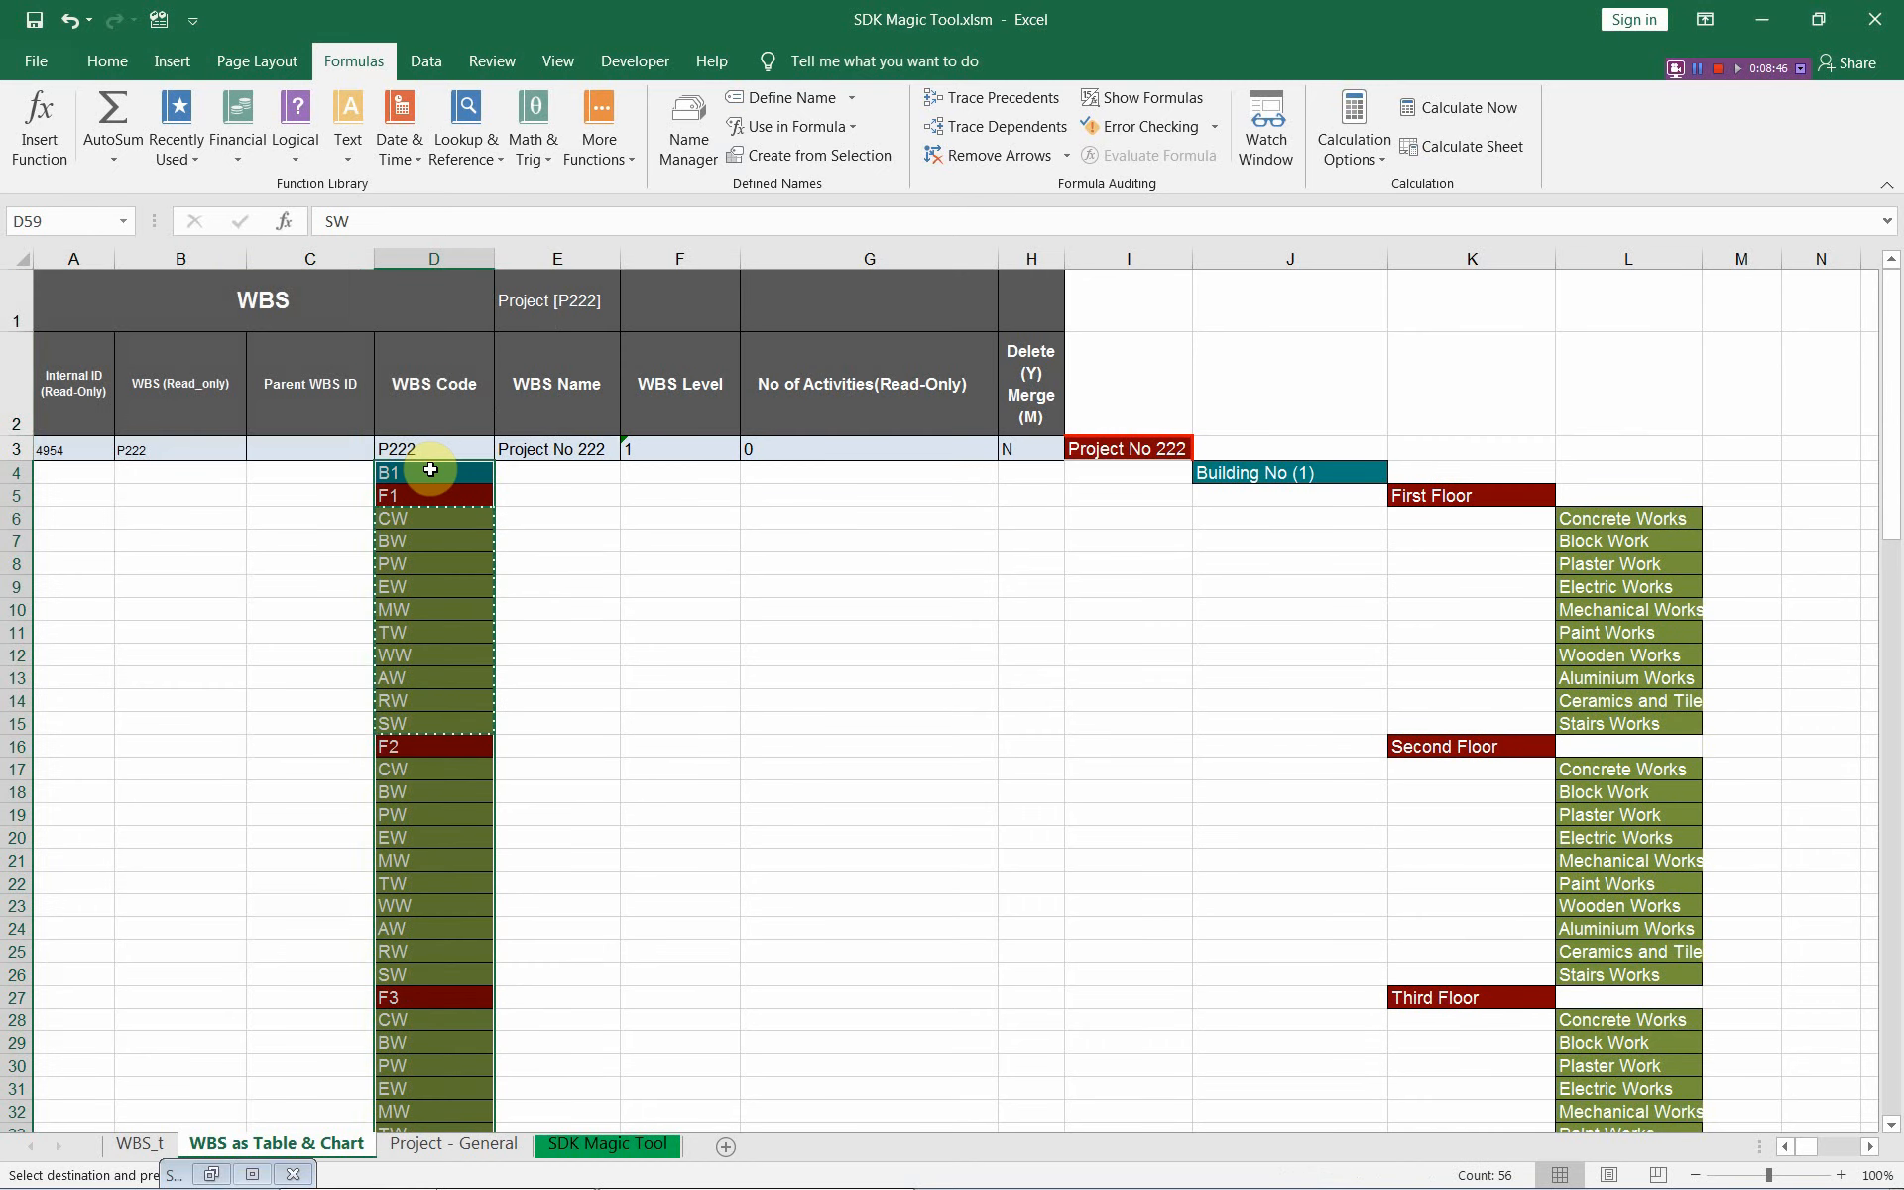
pyautogui.hotkey('ctrl', 'c')
pyautogui.scroll(-15, 429, 468)
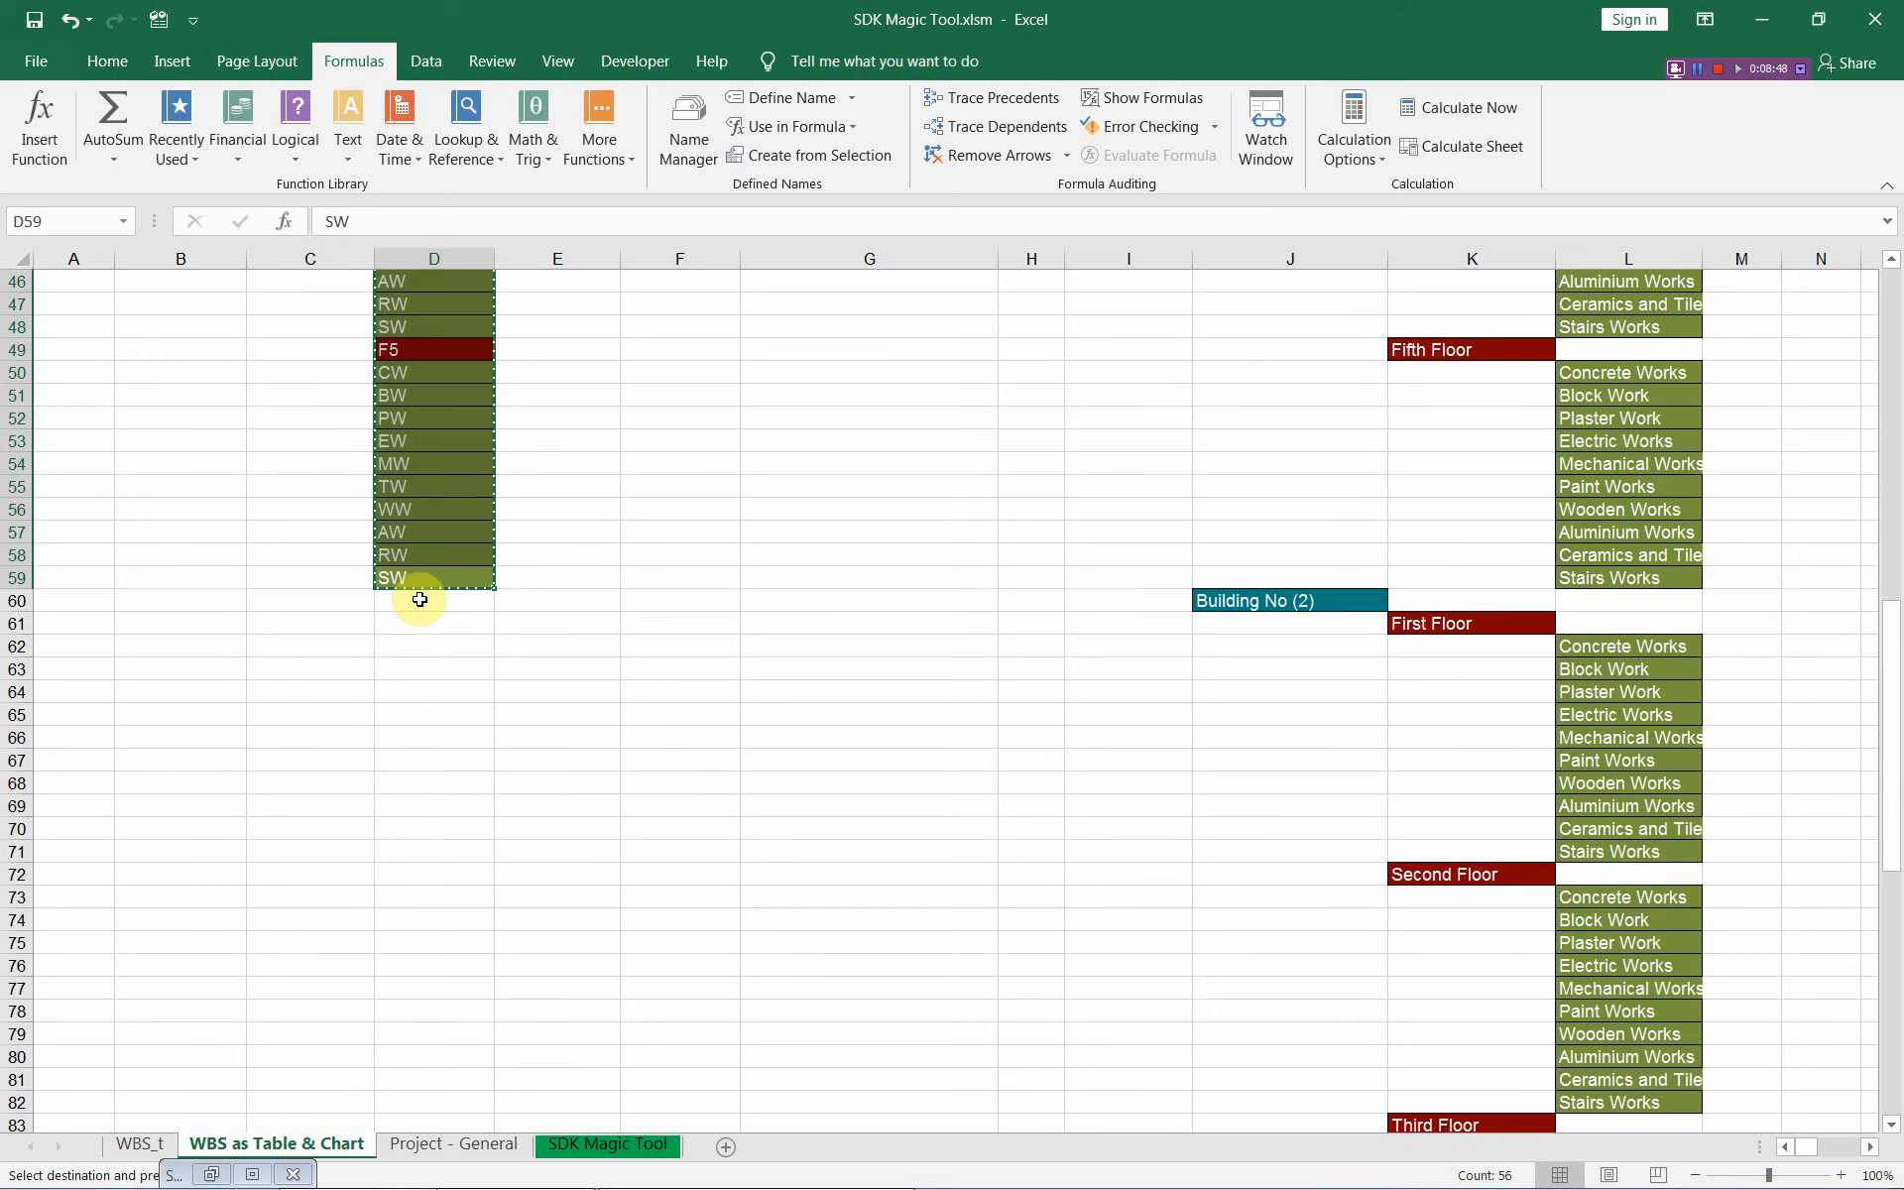
pyautogui.click(417, 604)
pyautogui.hotkey('ctrl', 'v')
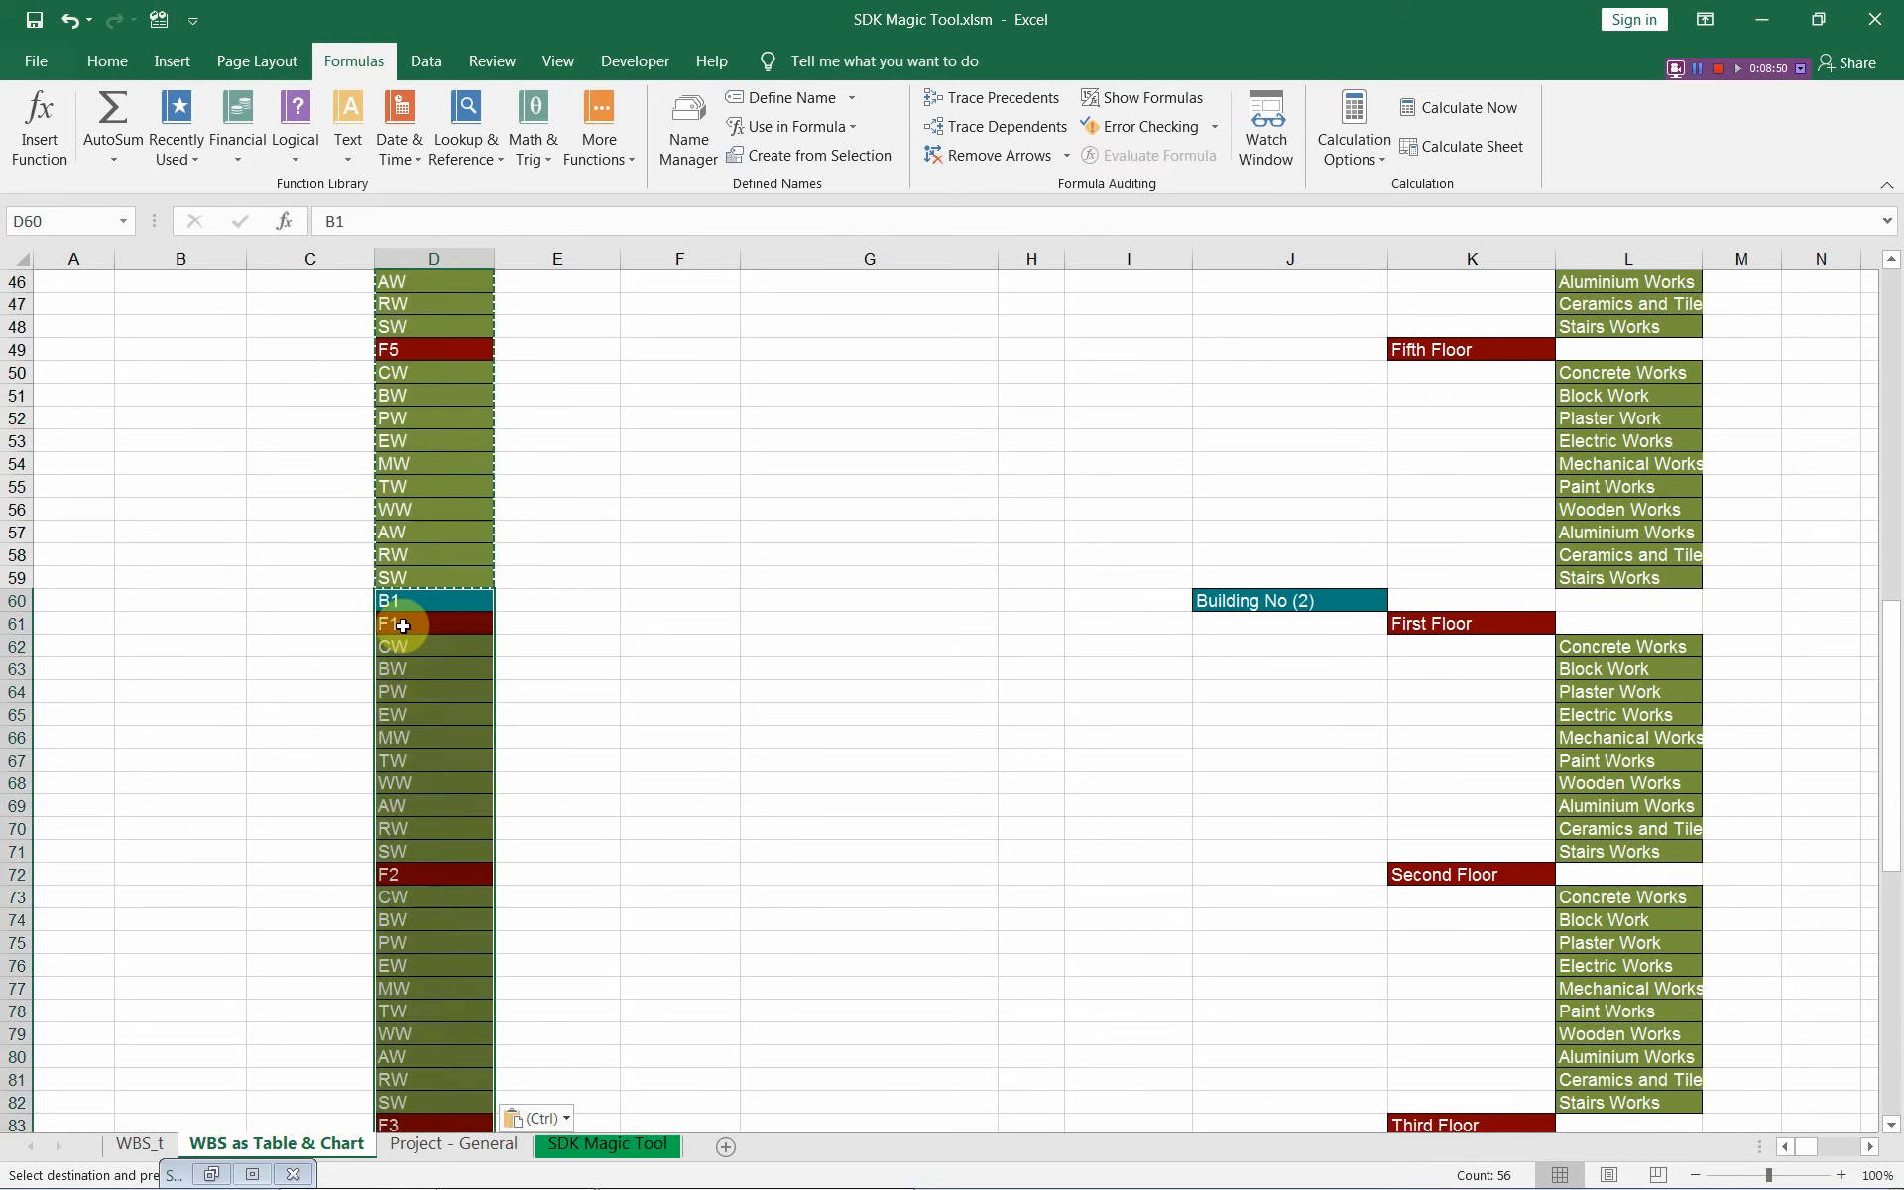
# Step: Change the building code in D60 to B2 and check the column D codes against the chart through row 115
pyautogui.doubleClick(397, 604)
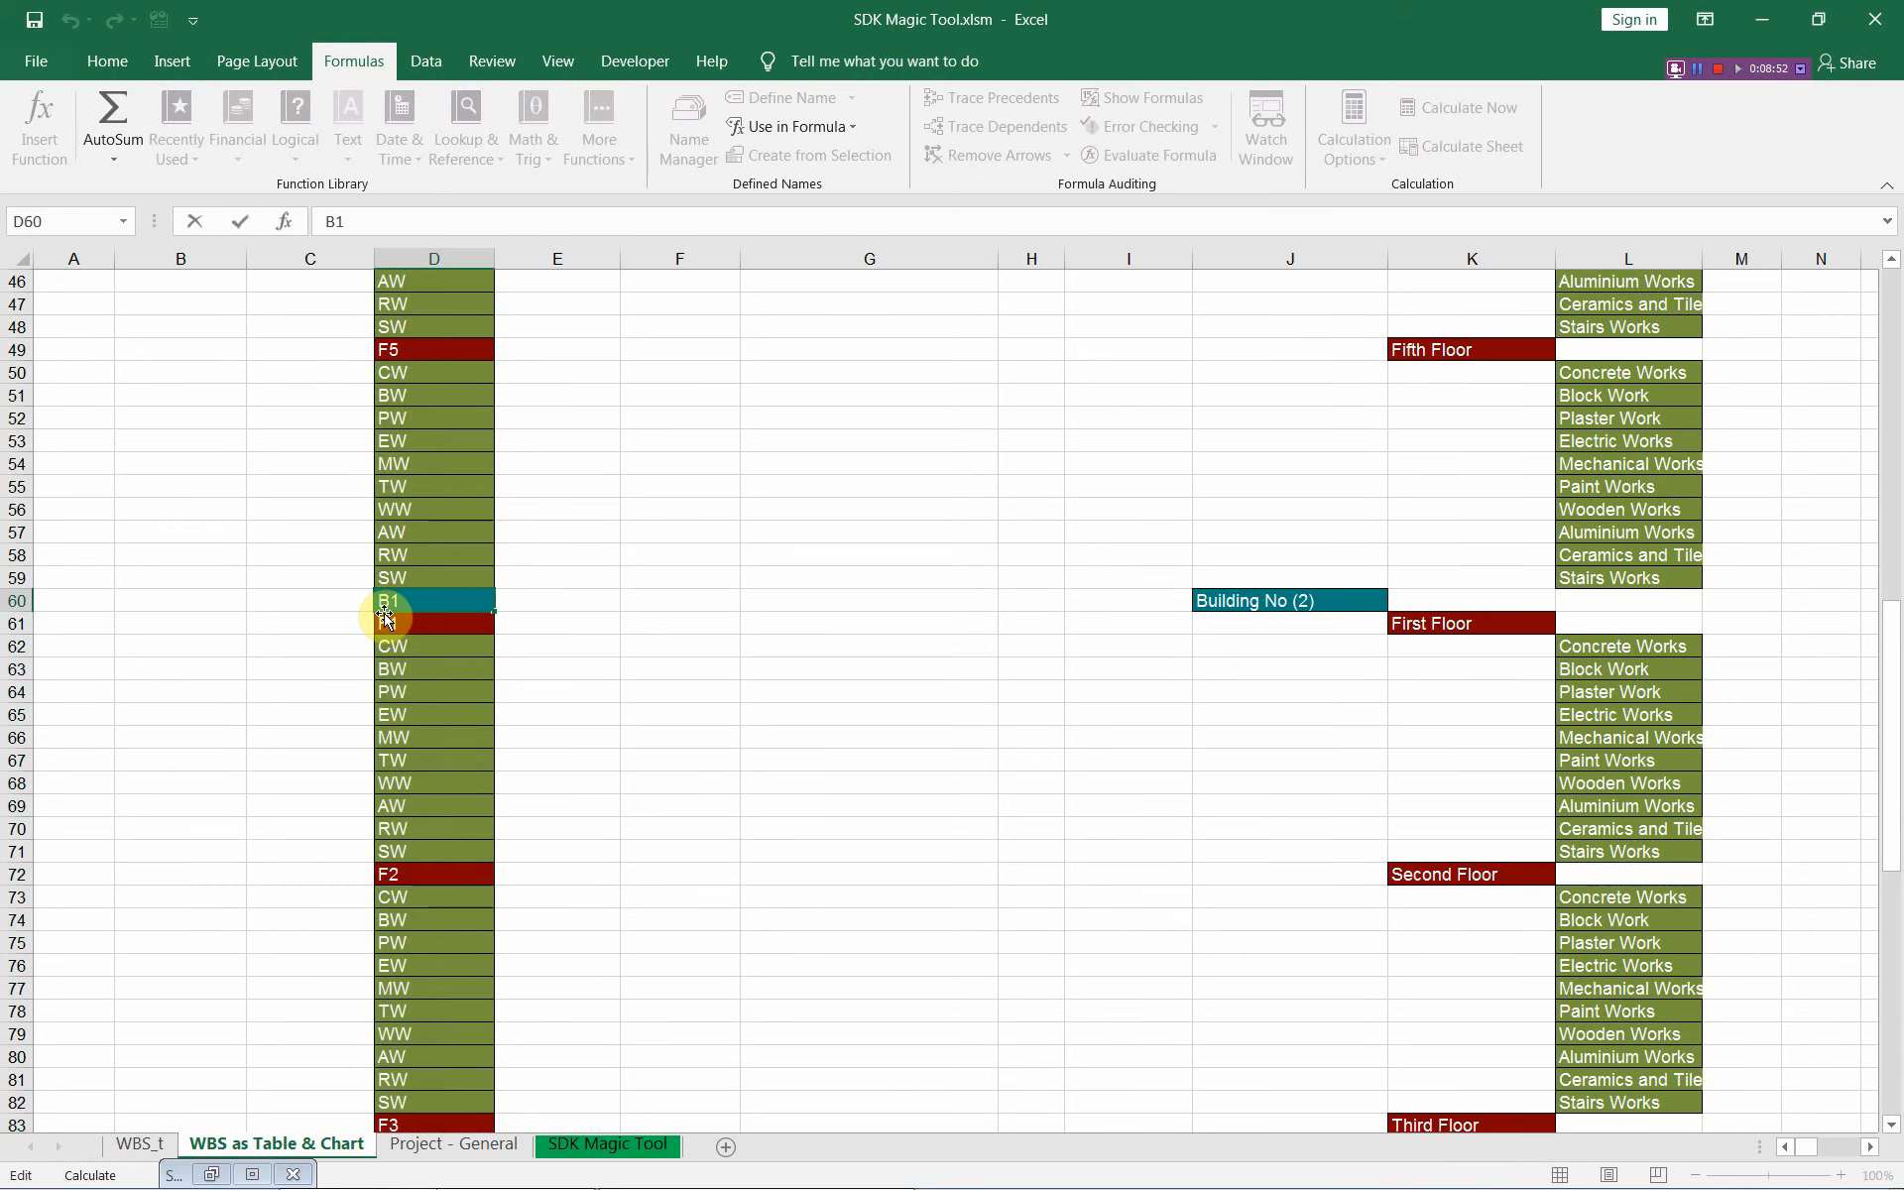
pyautogui.write('2')
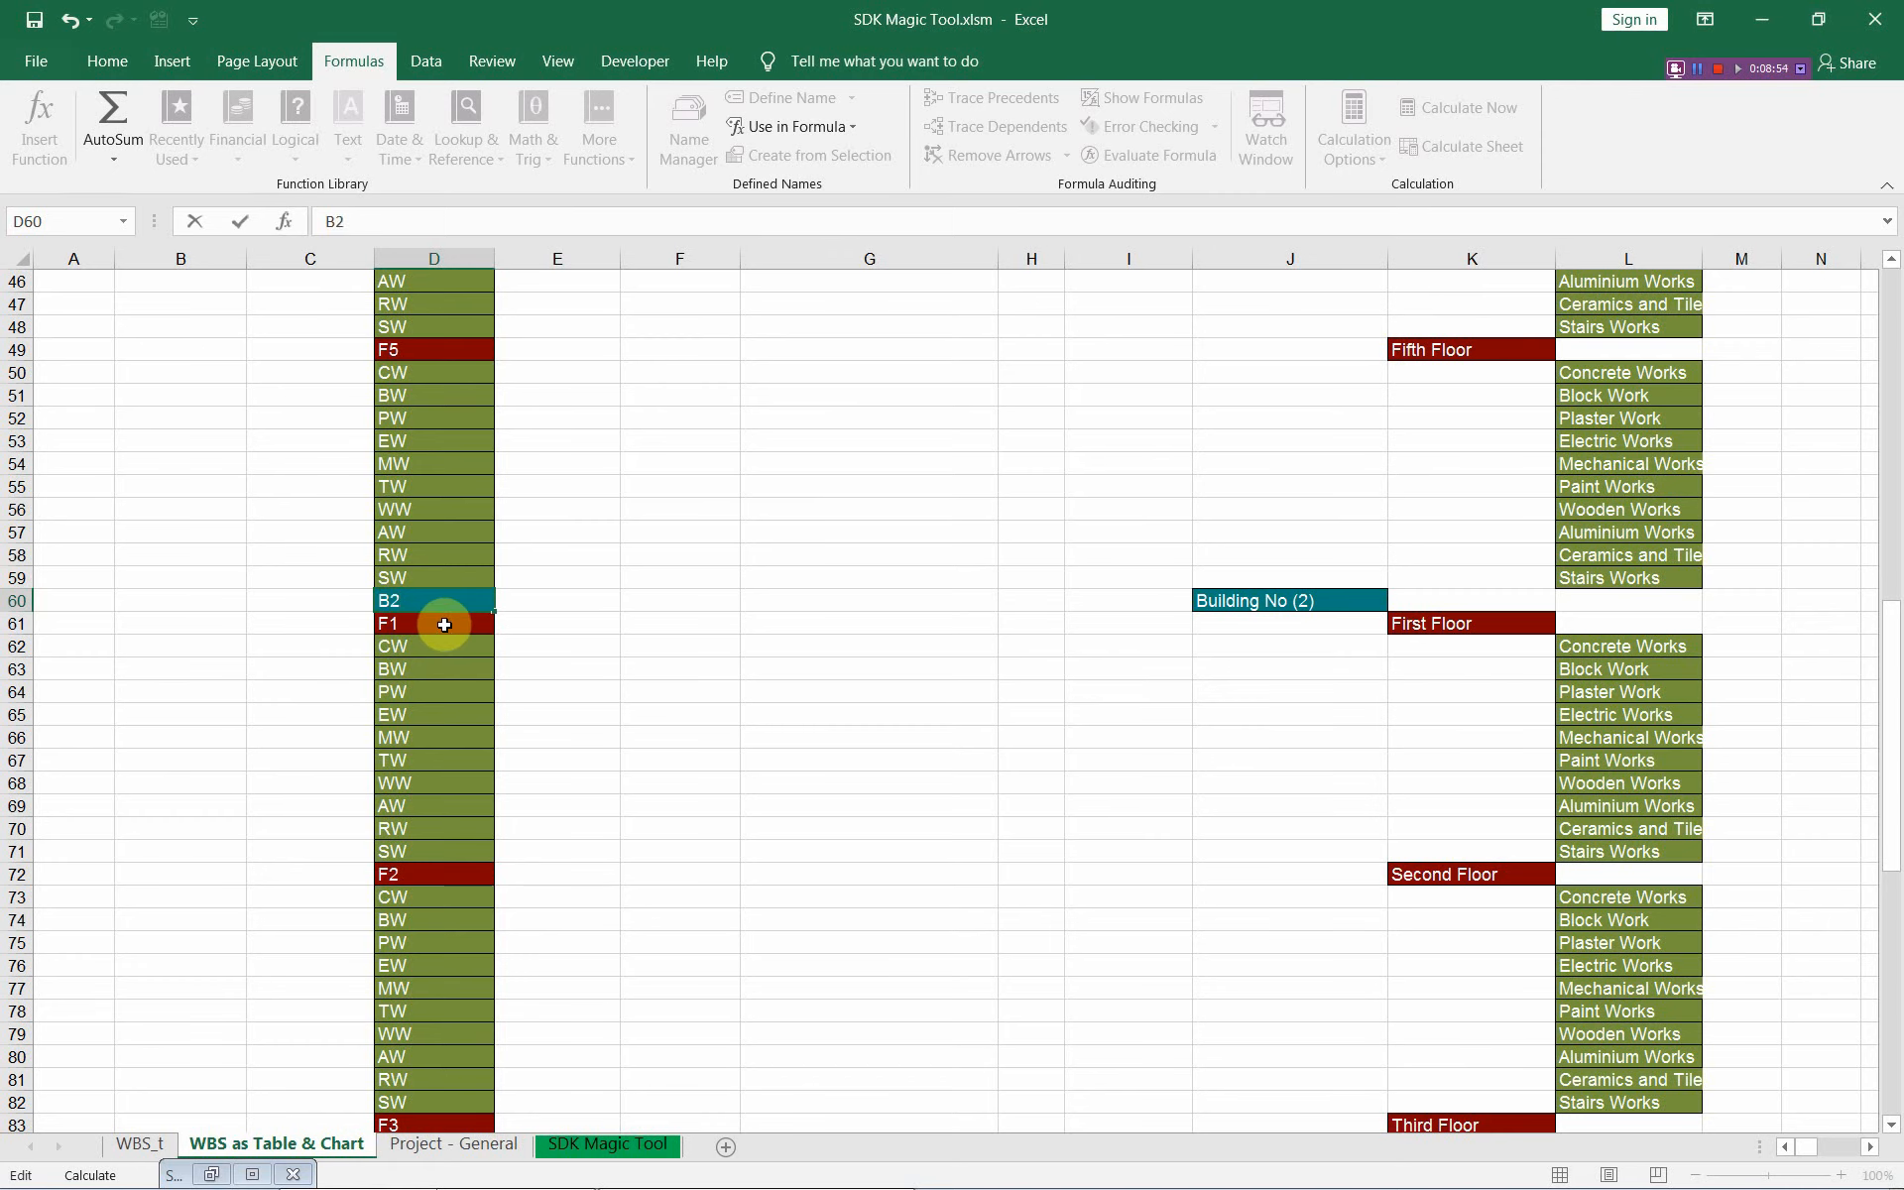
pyautogui.click(445, 622)
pyautogui.scroll(10, 408, 599)
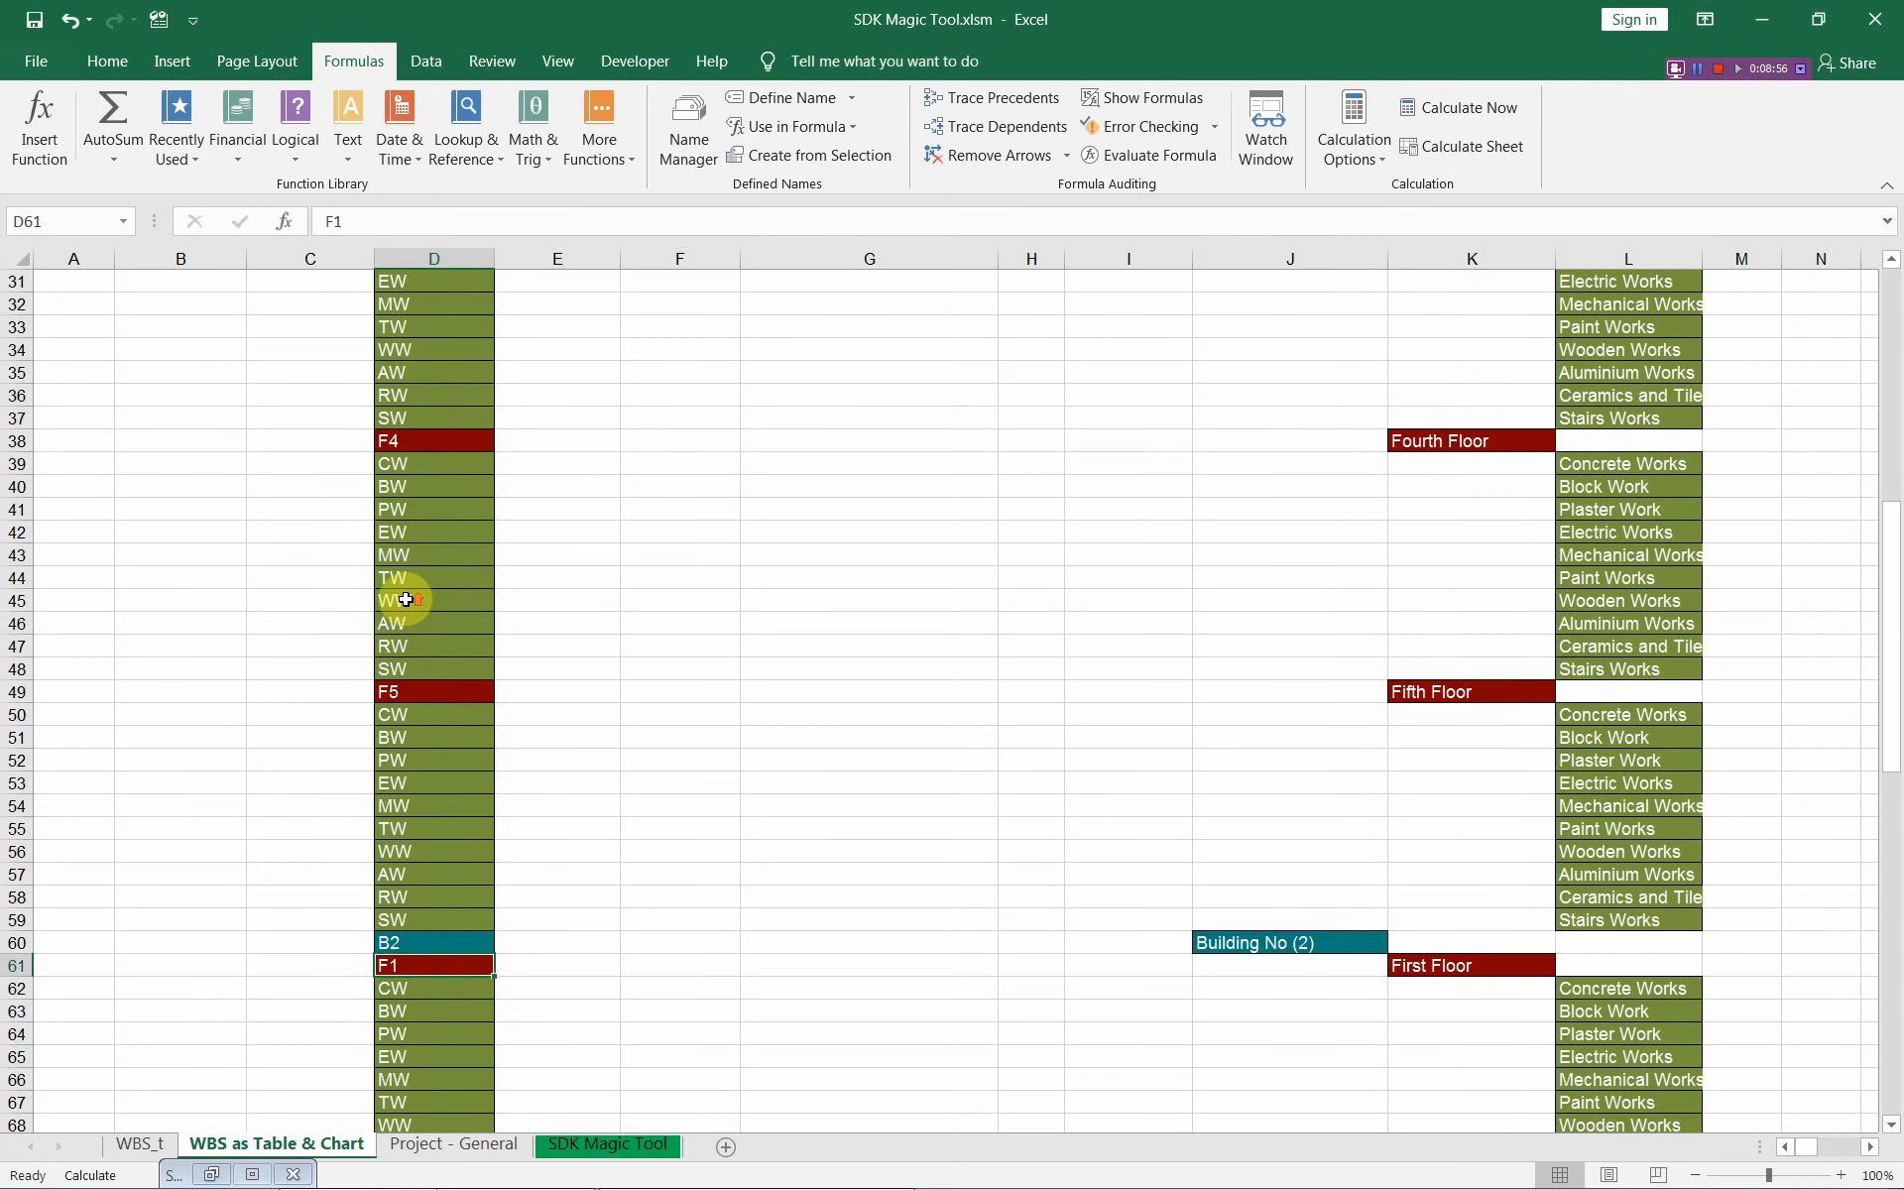
pyautogui.scroll(5, 405, 599)
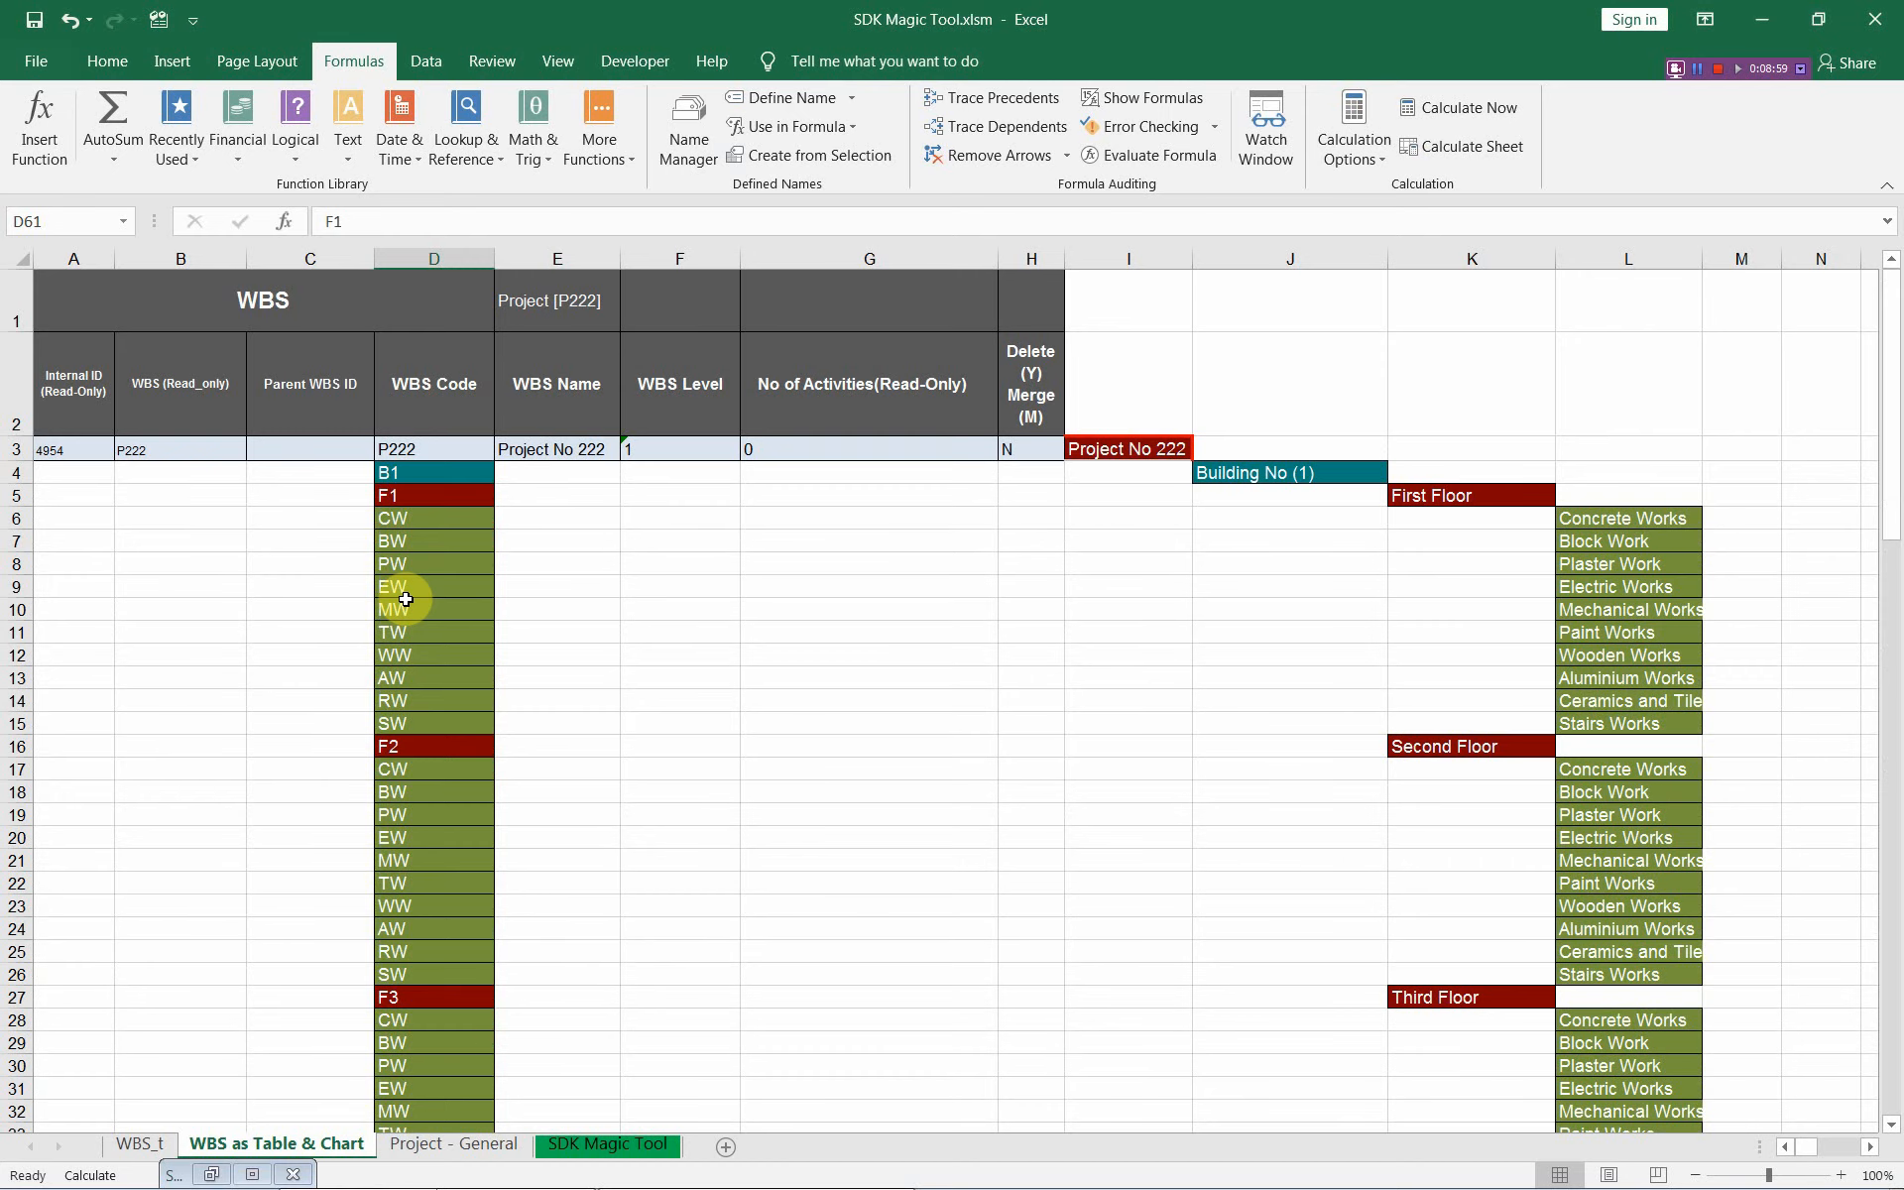
pyautogui.scroll(-17, 405, 599)
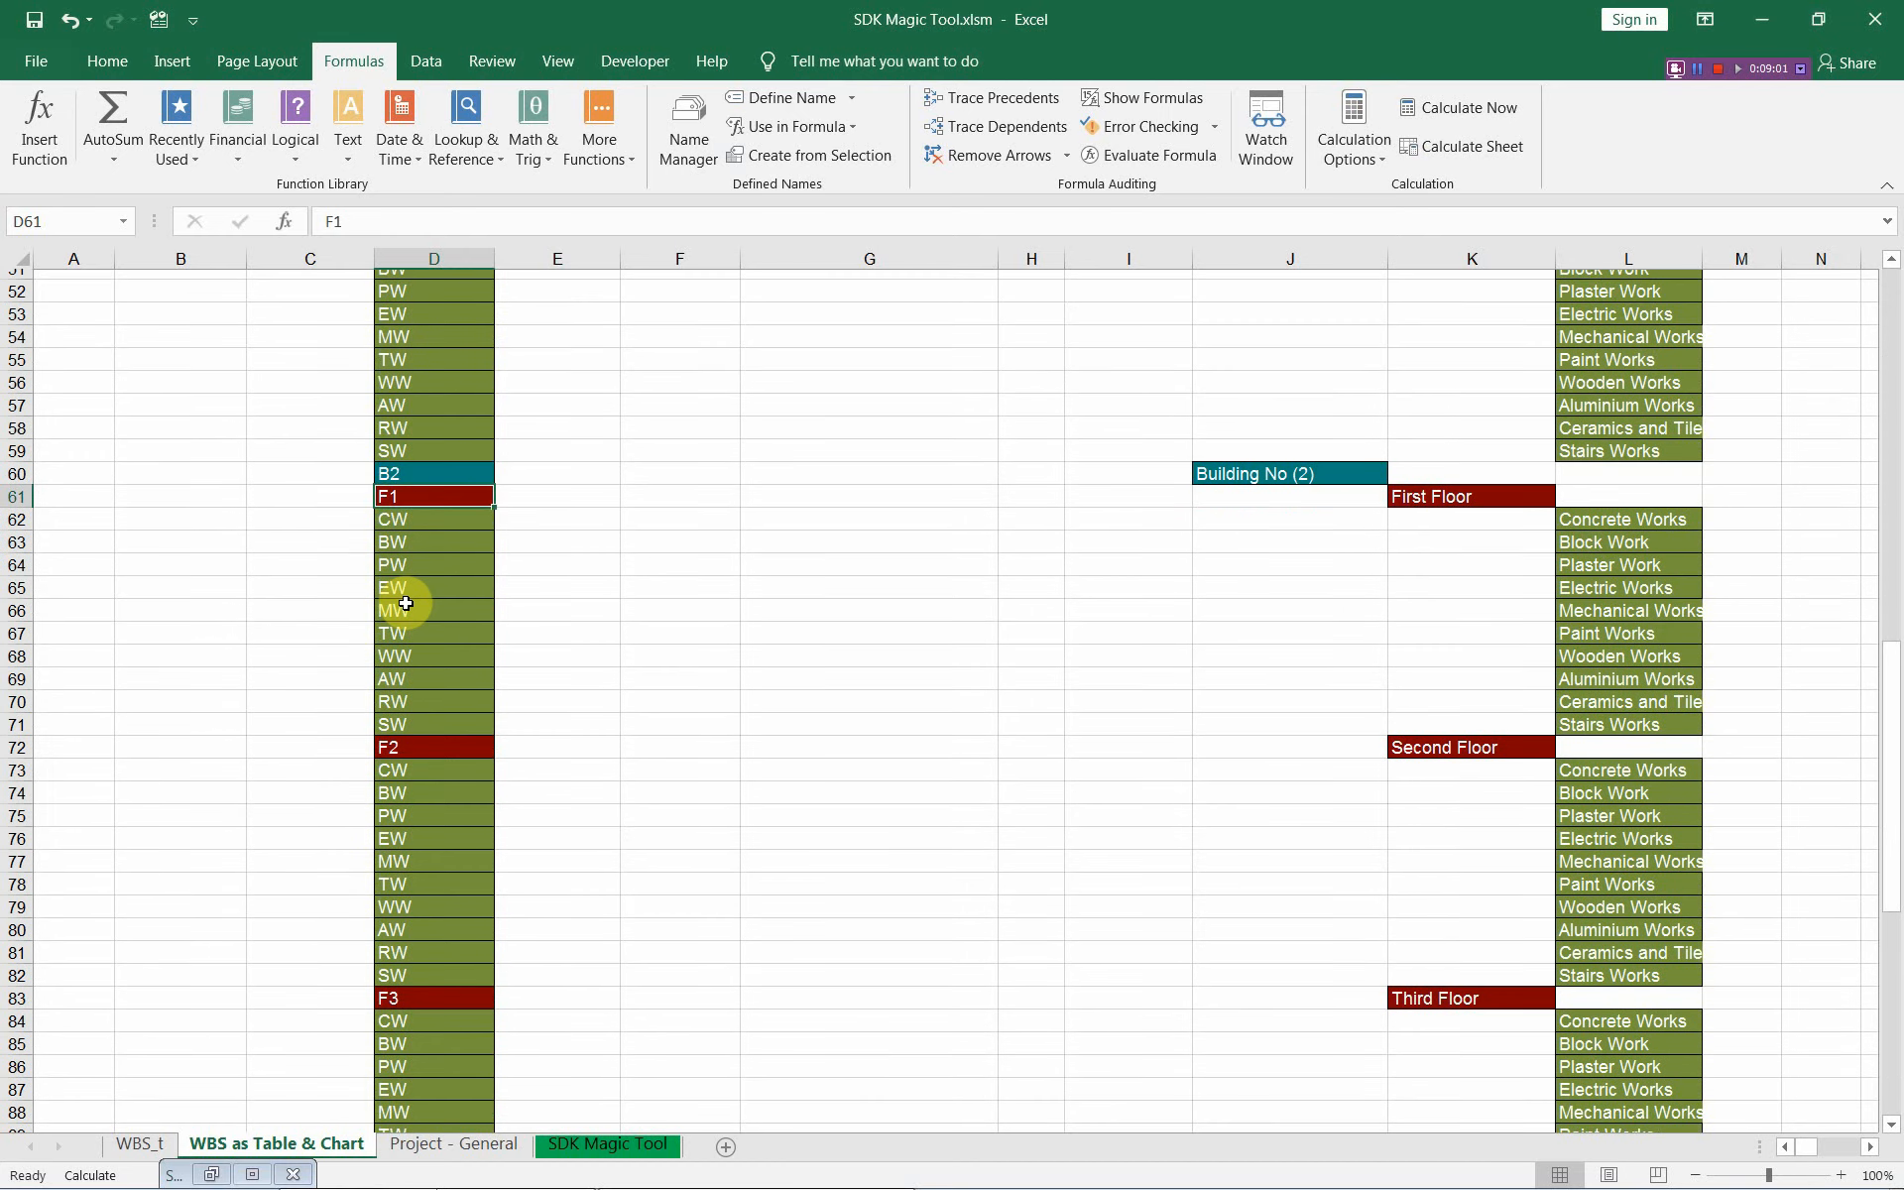
pyautogui.scroll(-2, 406, 603)
pyautogui.scroll(-10, 406, 603)
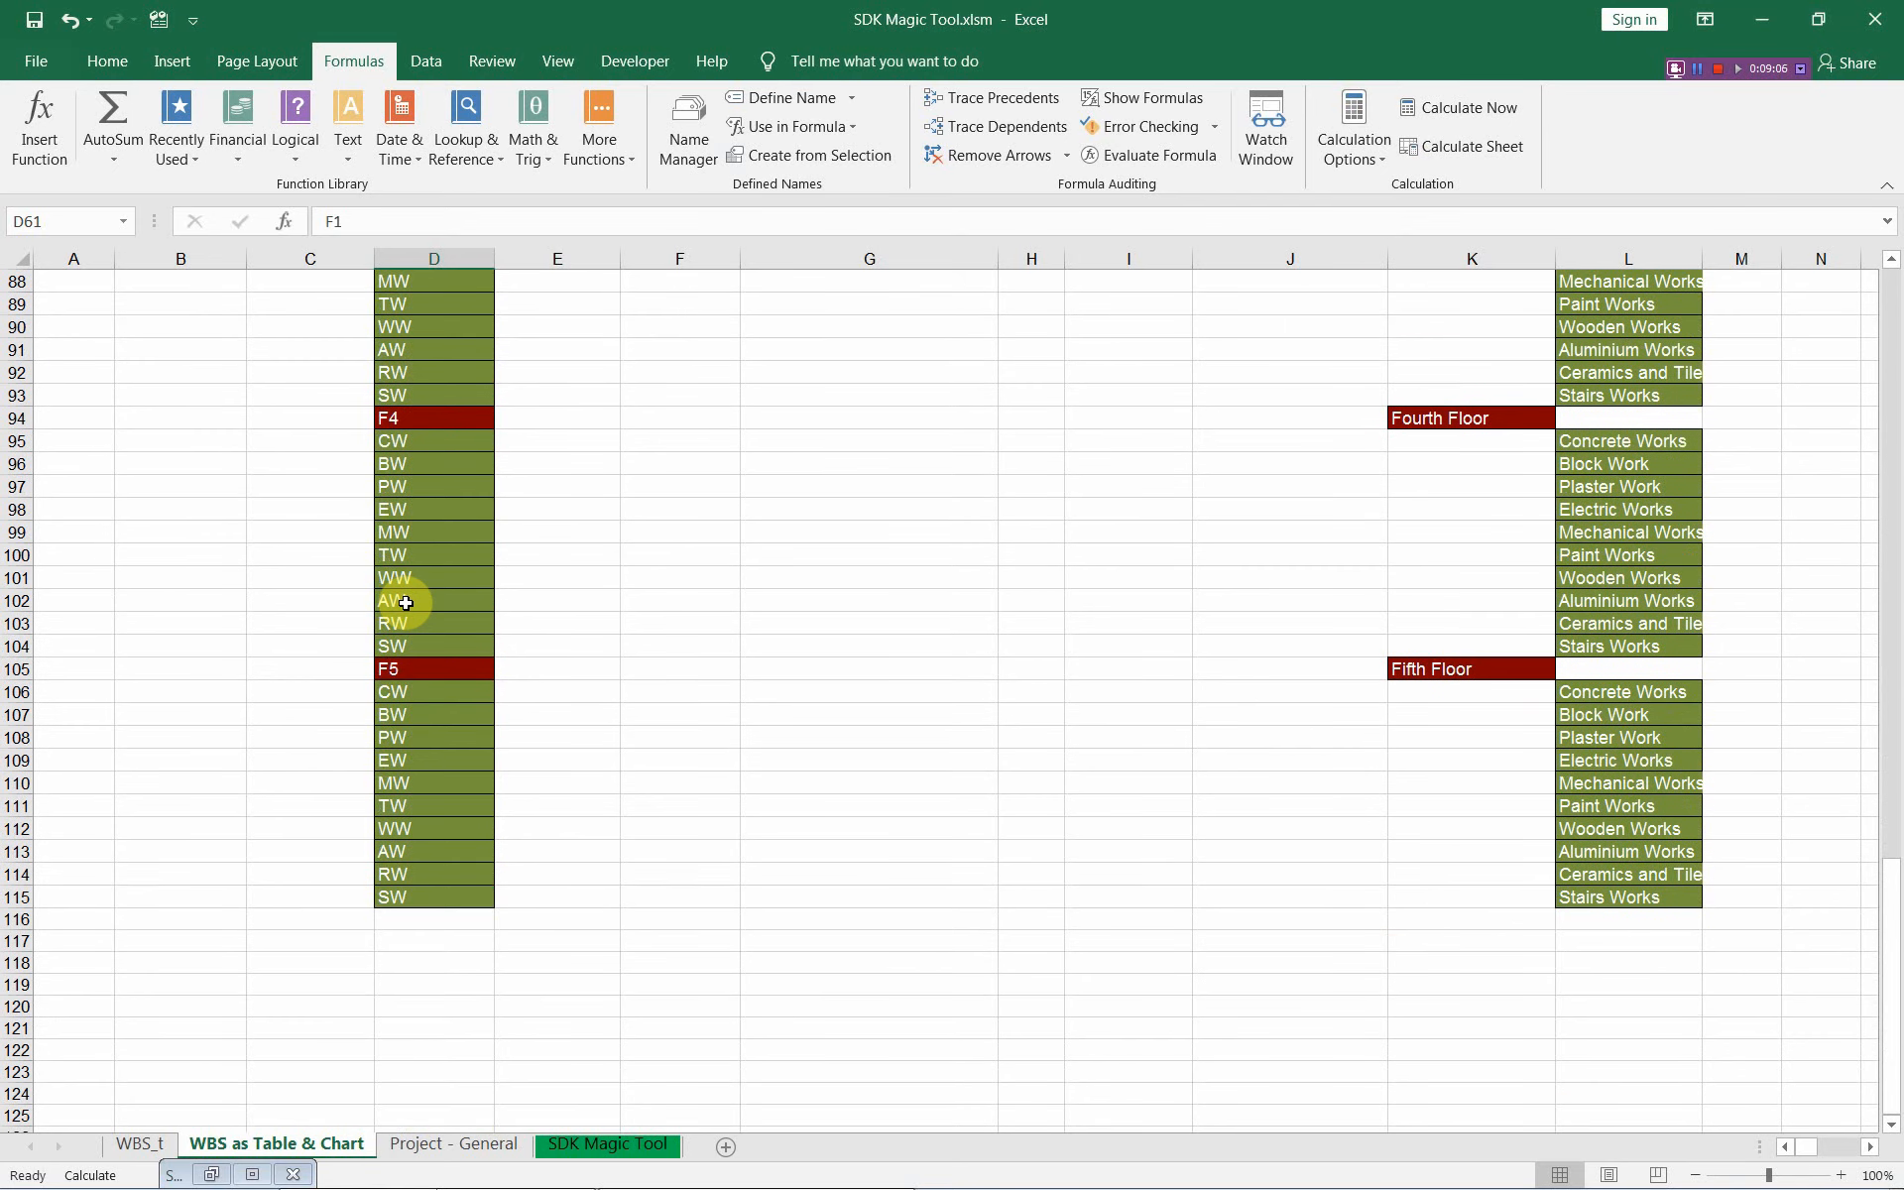
# Step: Export P222's WBS to the Primavera database from the SDK Magic Tool form using Set WBS from Table and Chart
pyautogui.rightClick(1162, 857)
pyautogui.click(1229, 844)
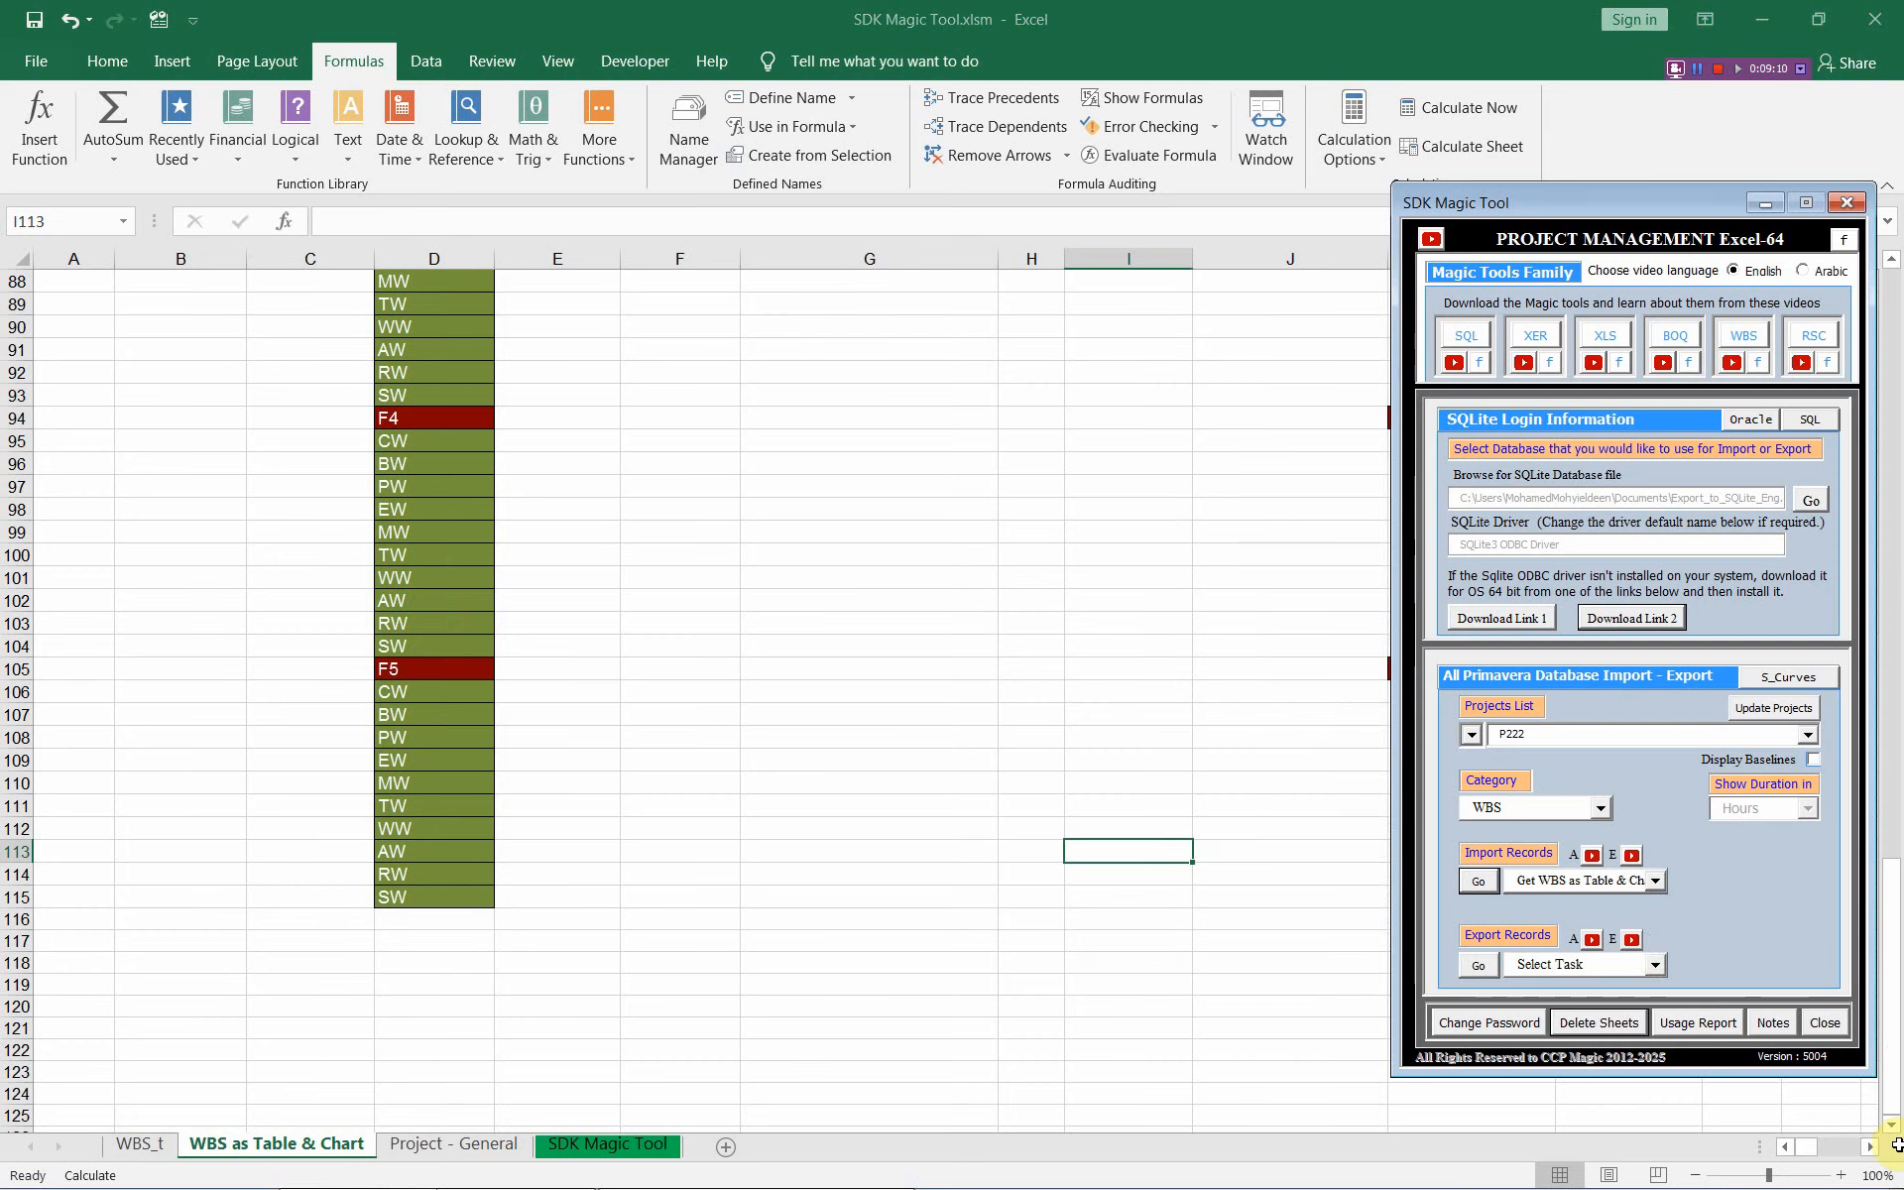
pyautogui.click(1652, 962)
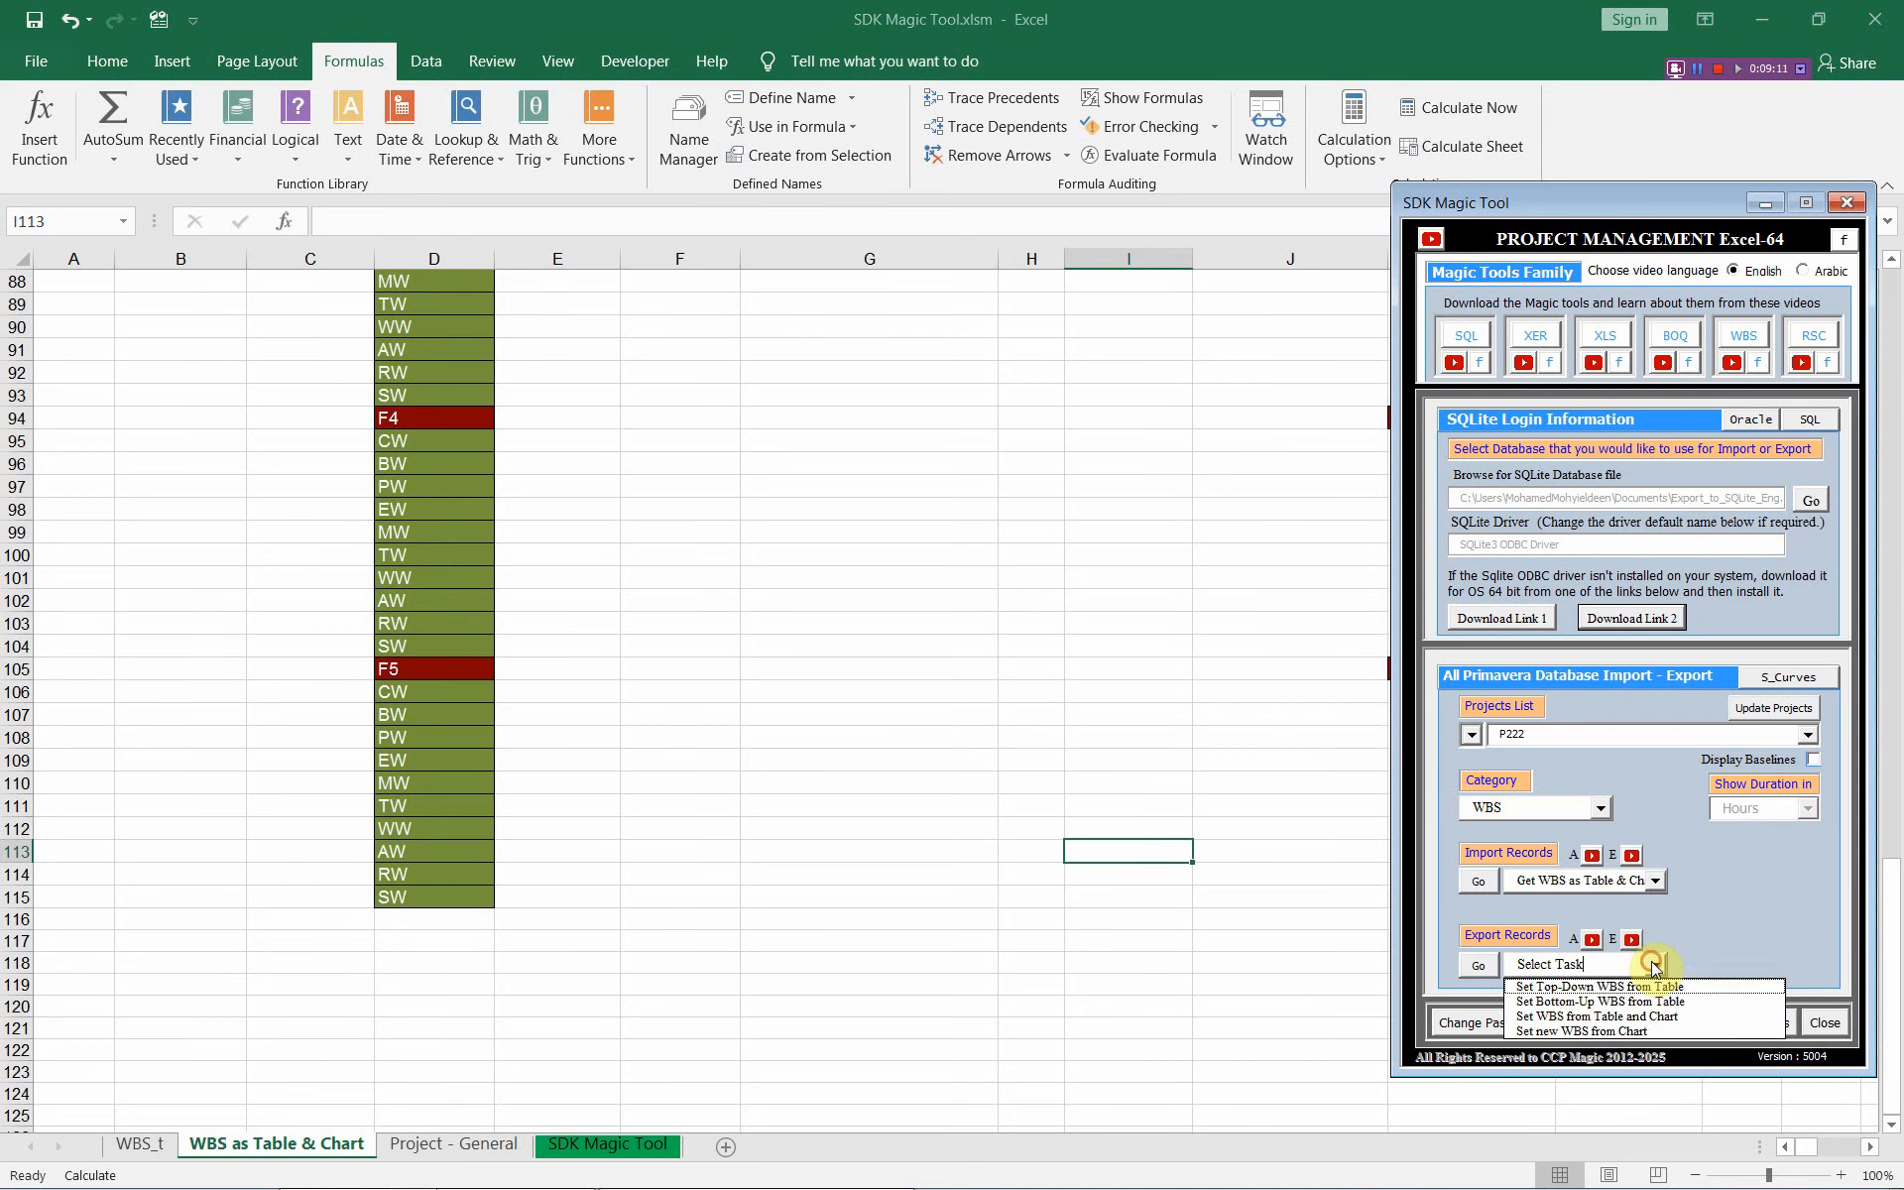
pyautogui.click(1647, 1017)
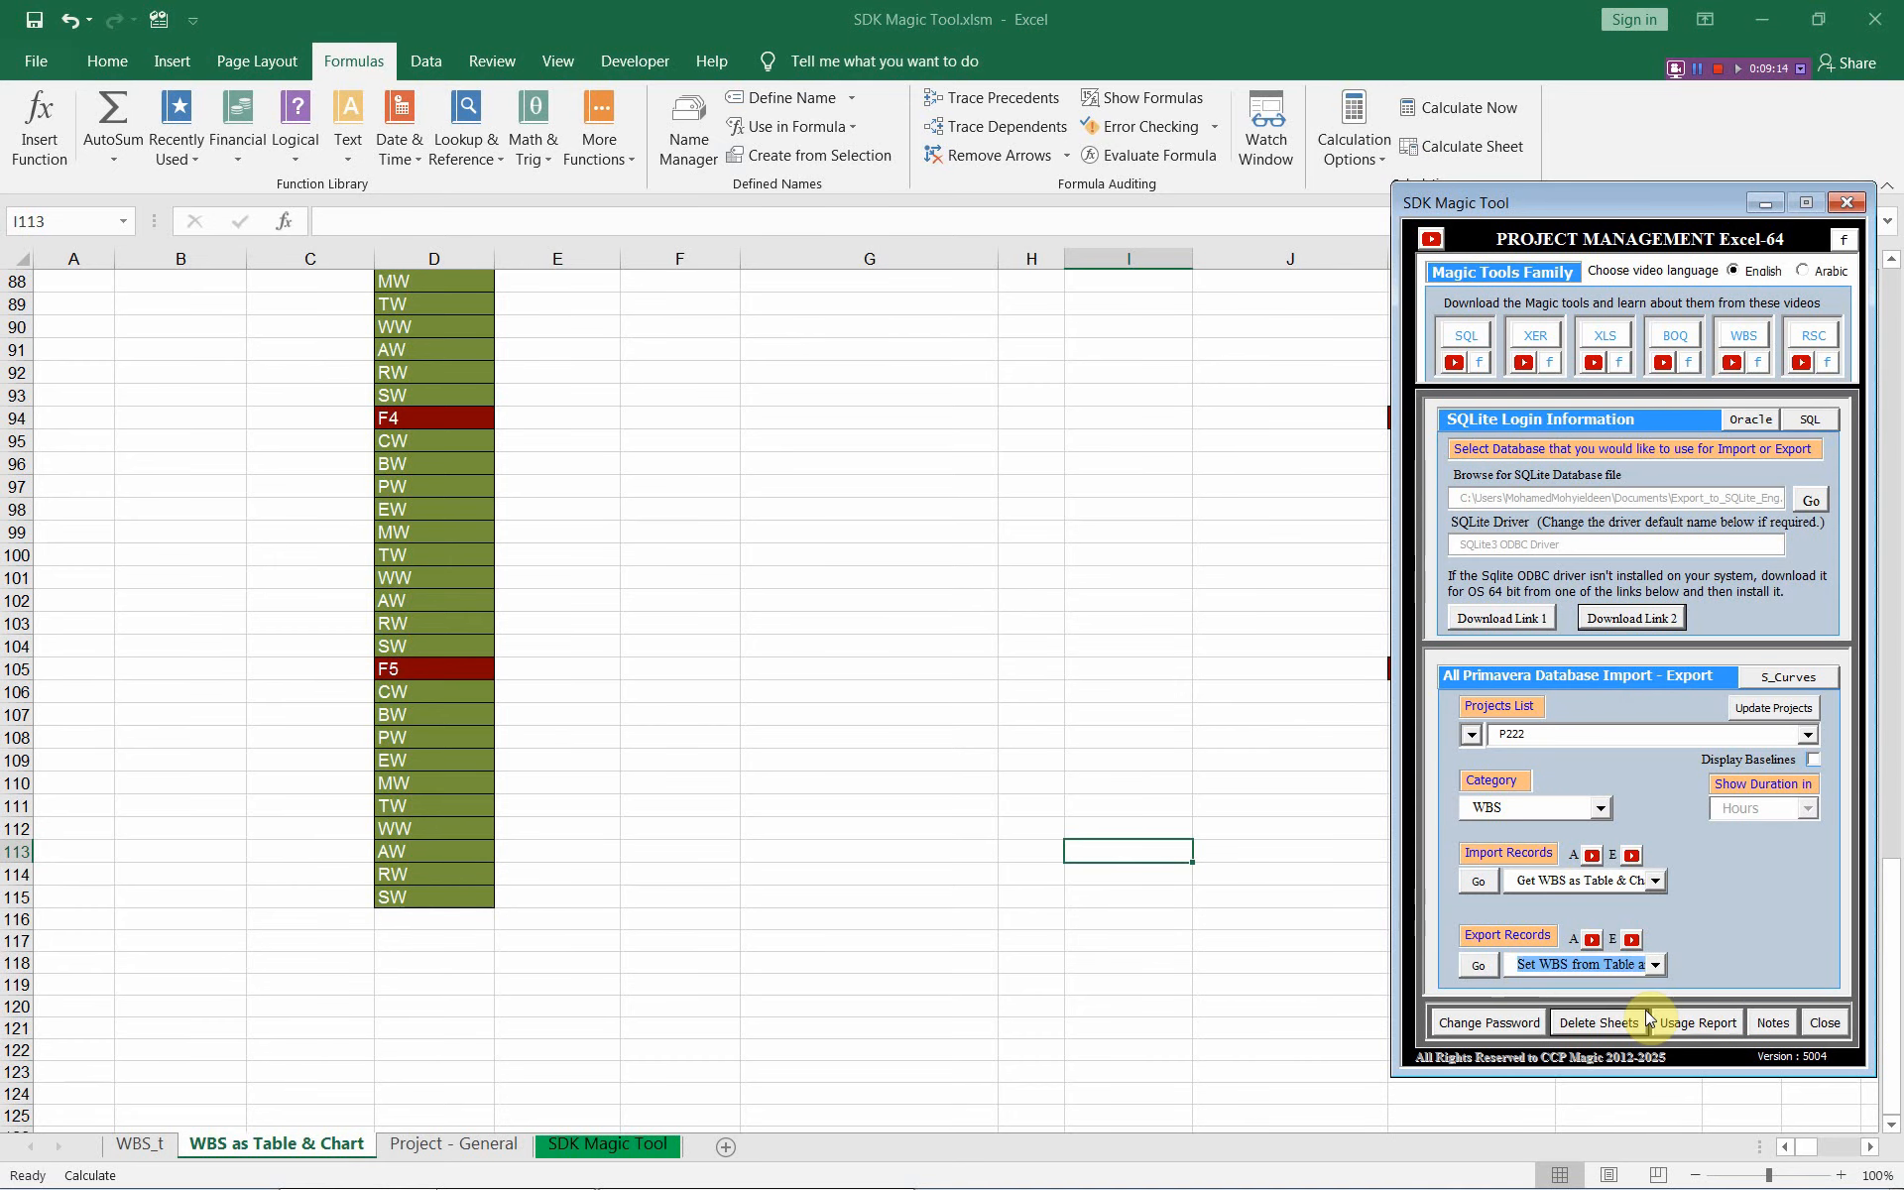
pyautogui.click(1482, 965)
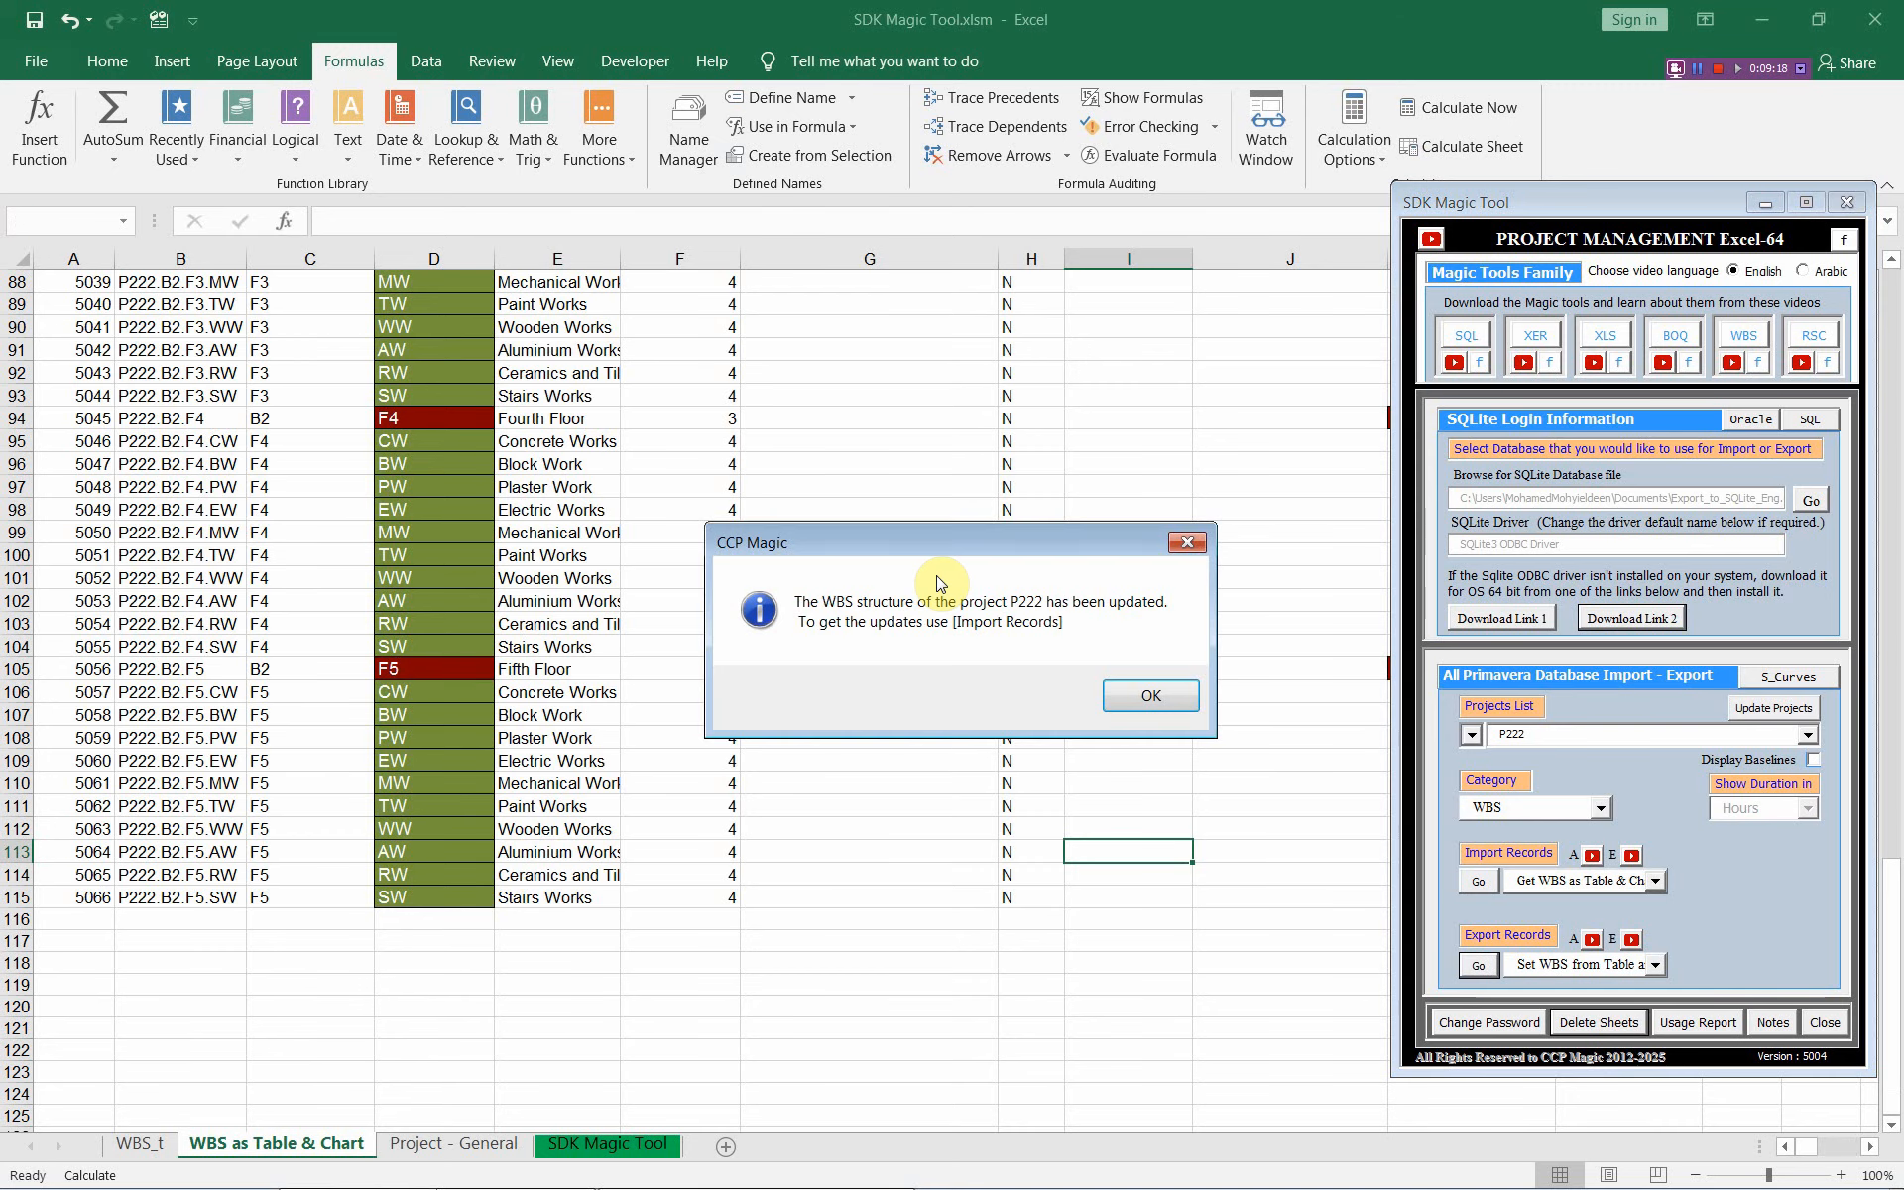
pyautogui.click(1148, 699)
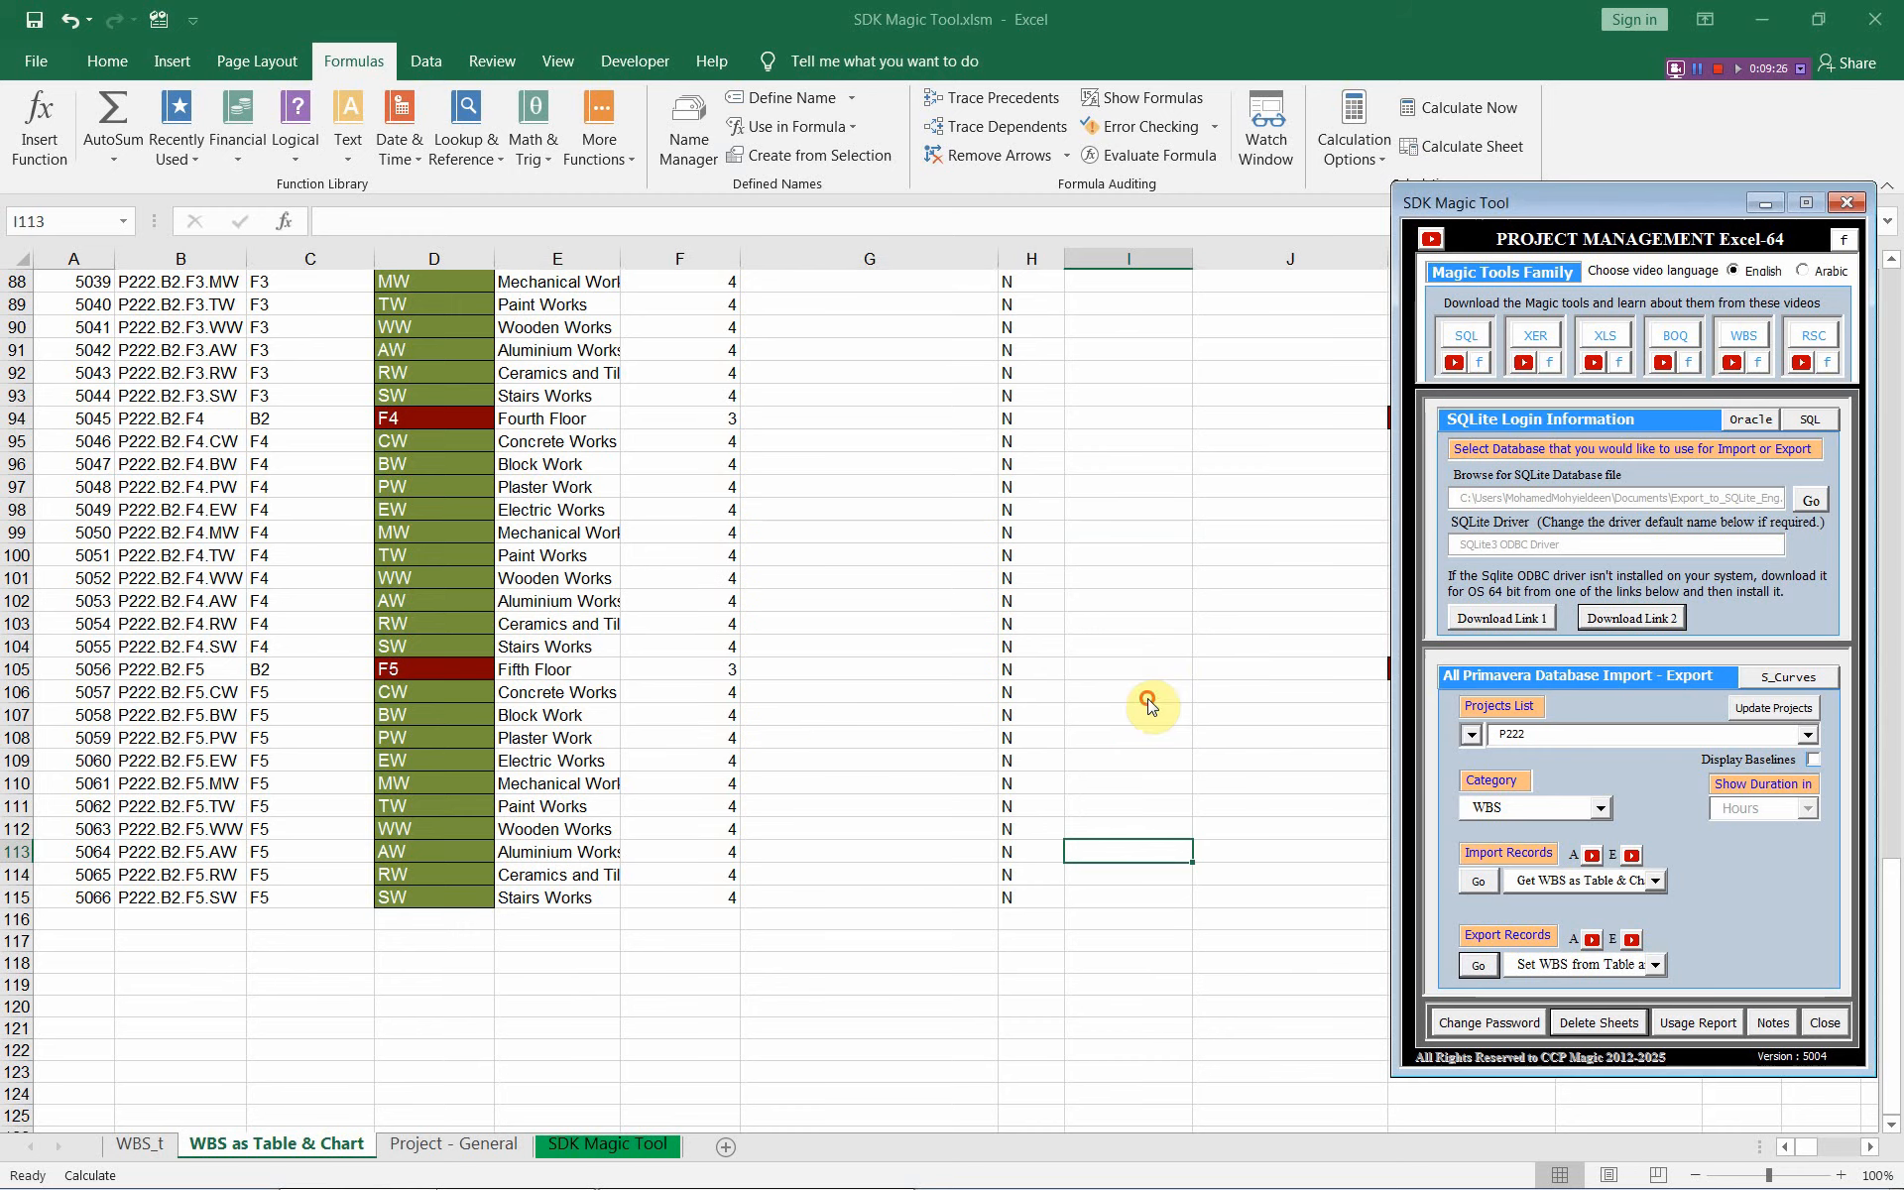
# Step: Import P222's updated records with Get WBS as Table & Chart and minimize the SDK Magic Tool form
pyautogui.click(1479, 885)
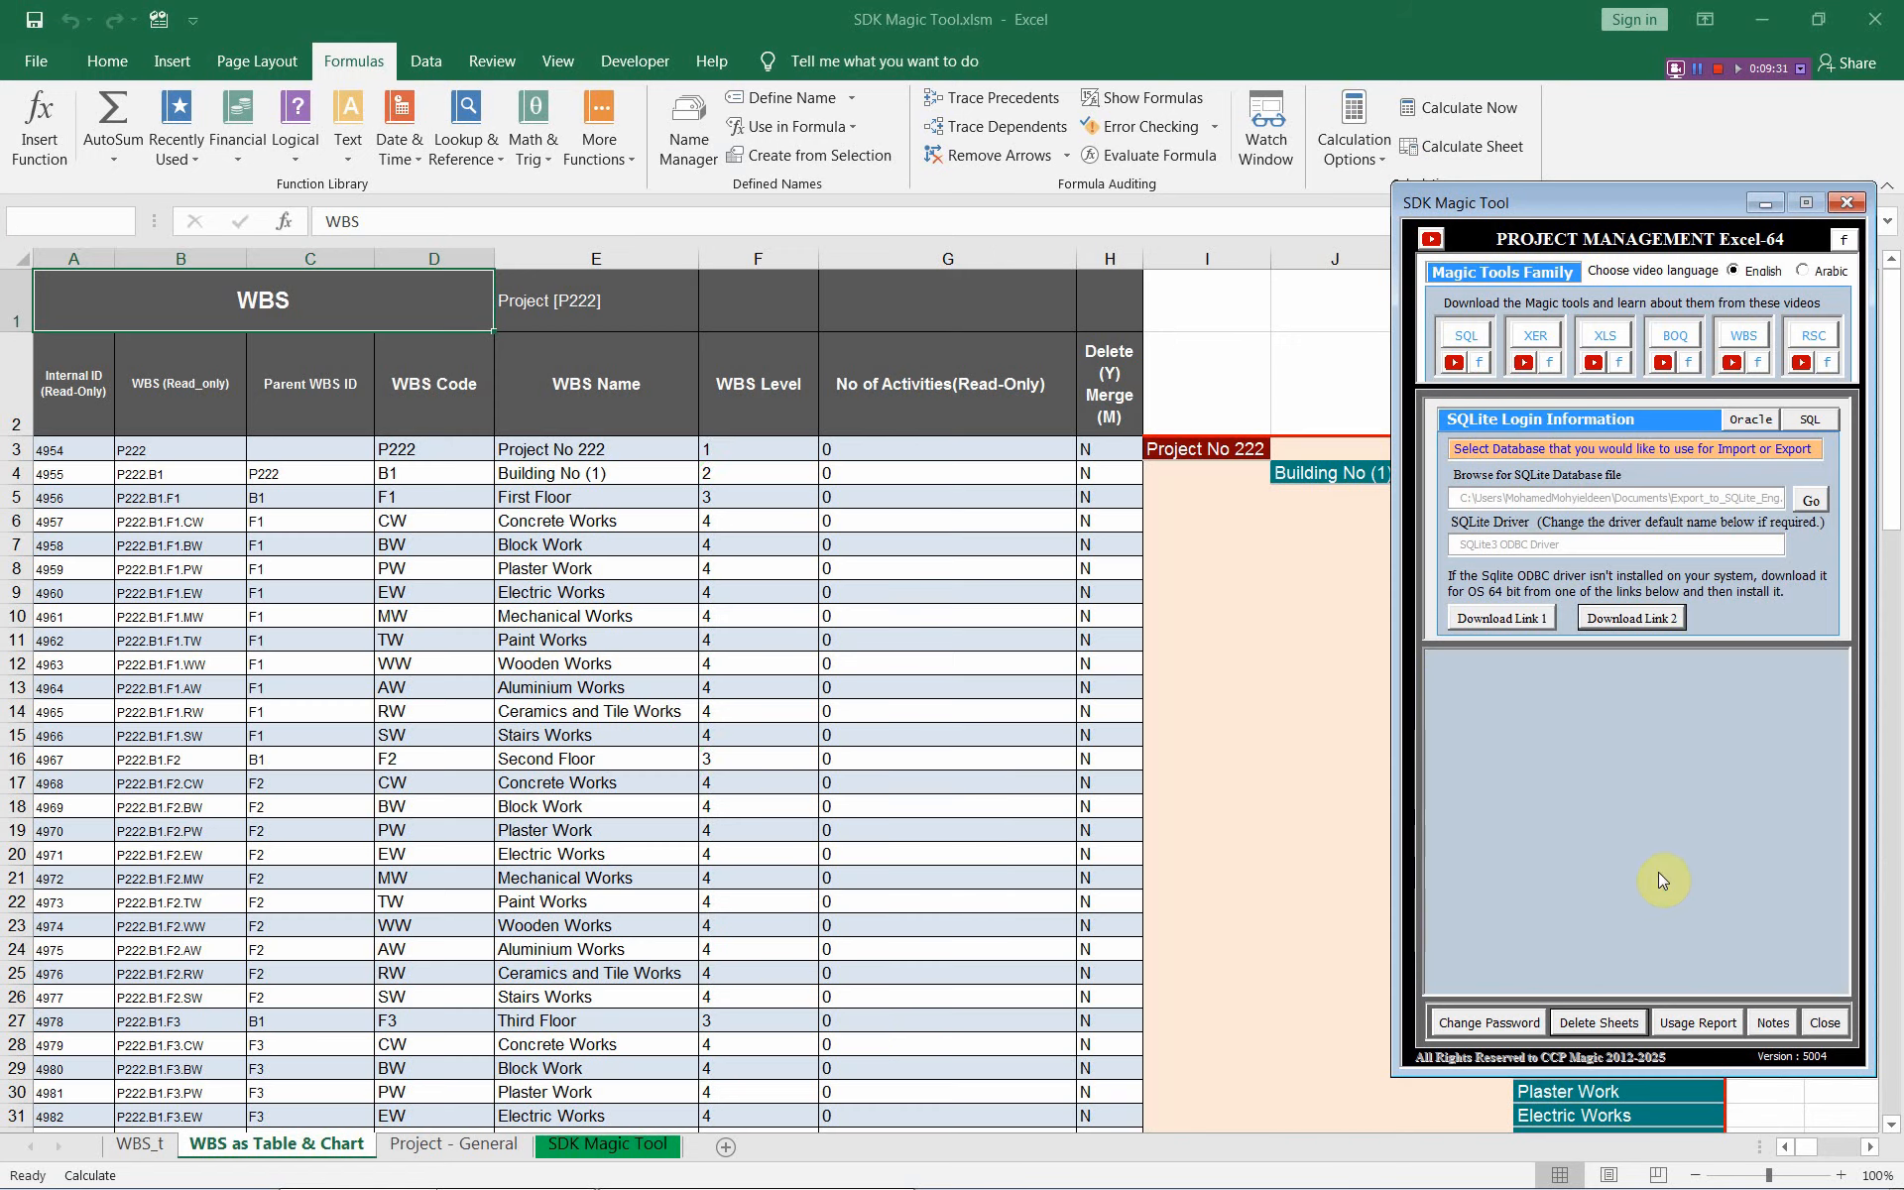
pyautogui.click(1818, 991)
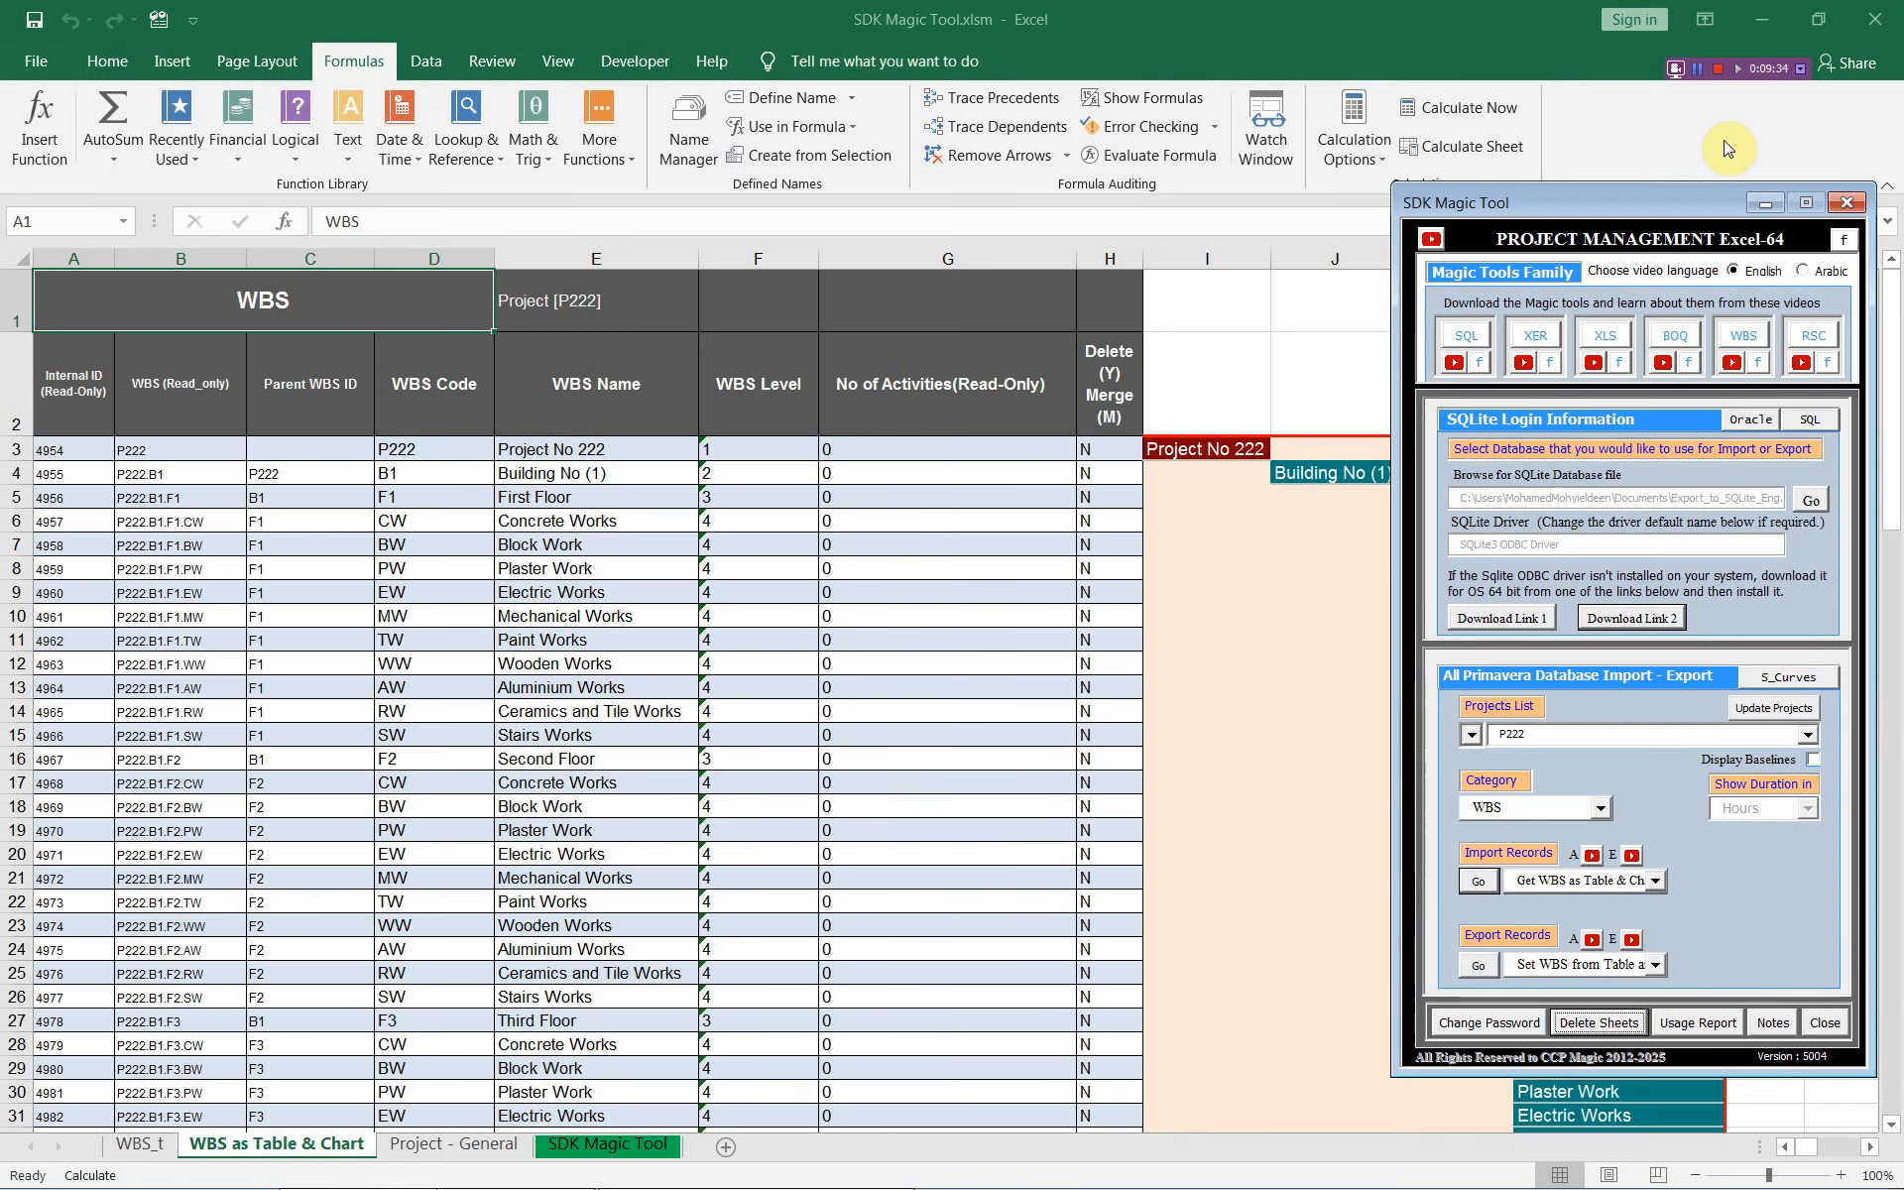
pyautogui.click(1765, 203)
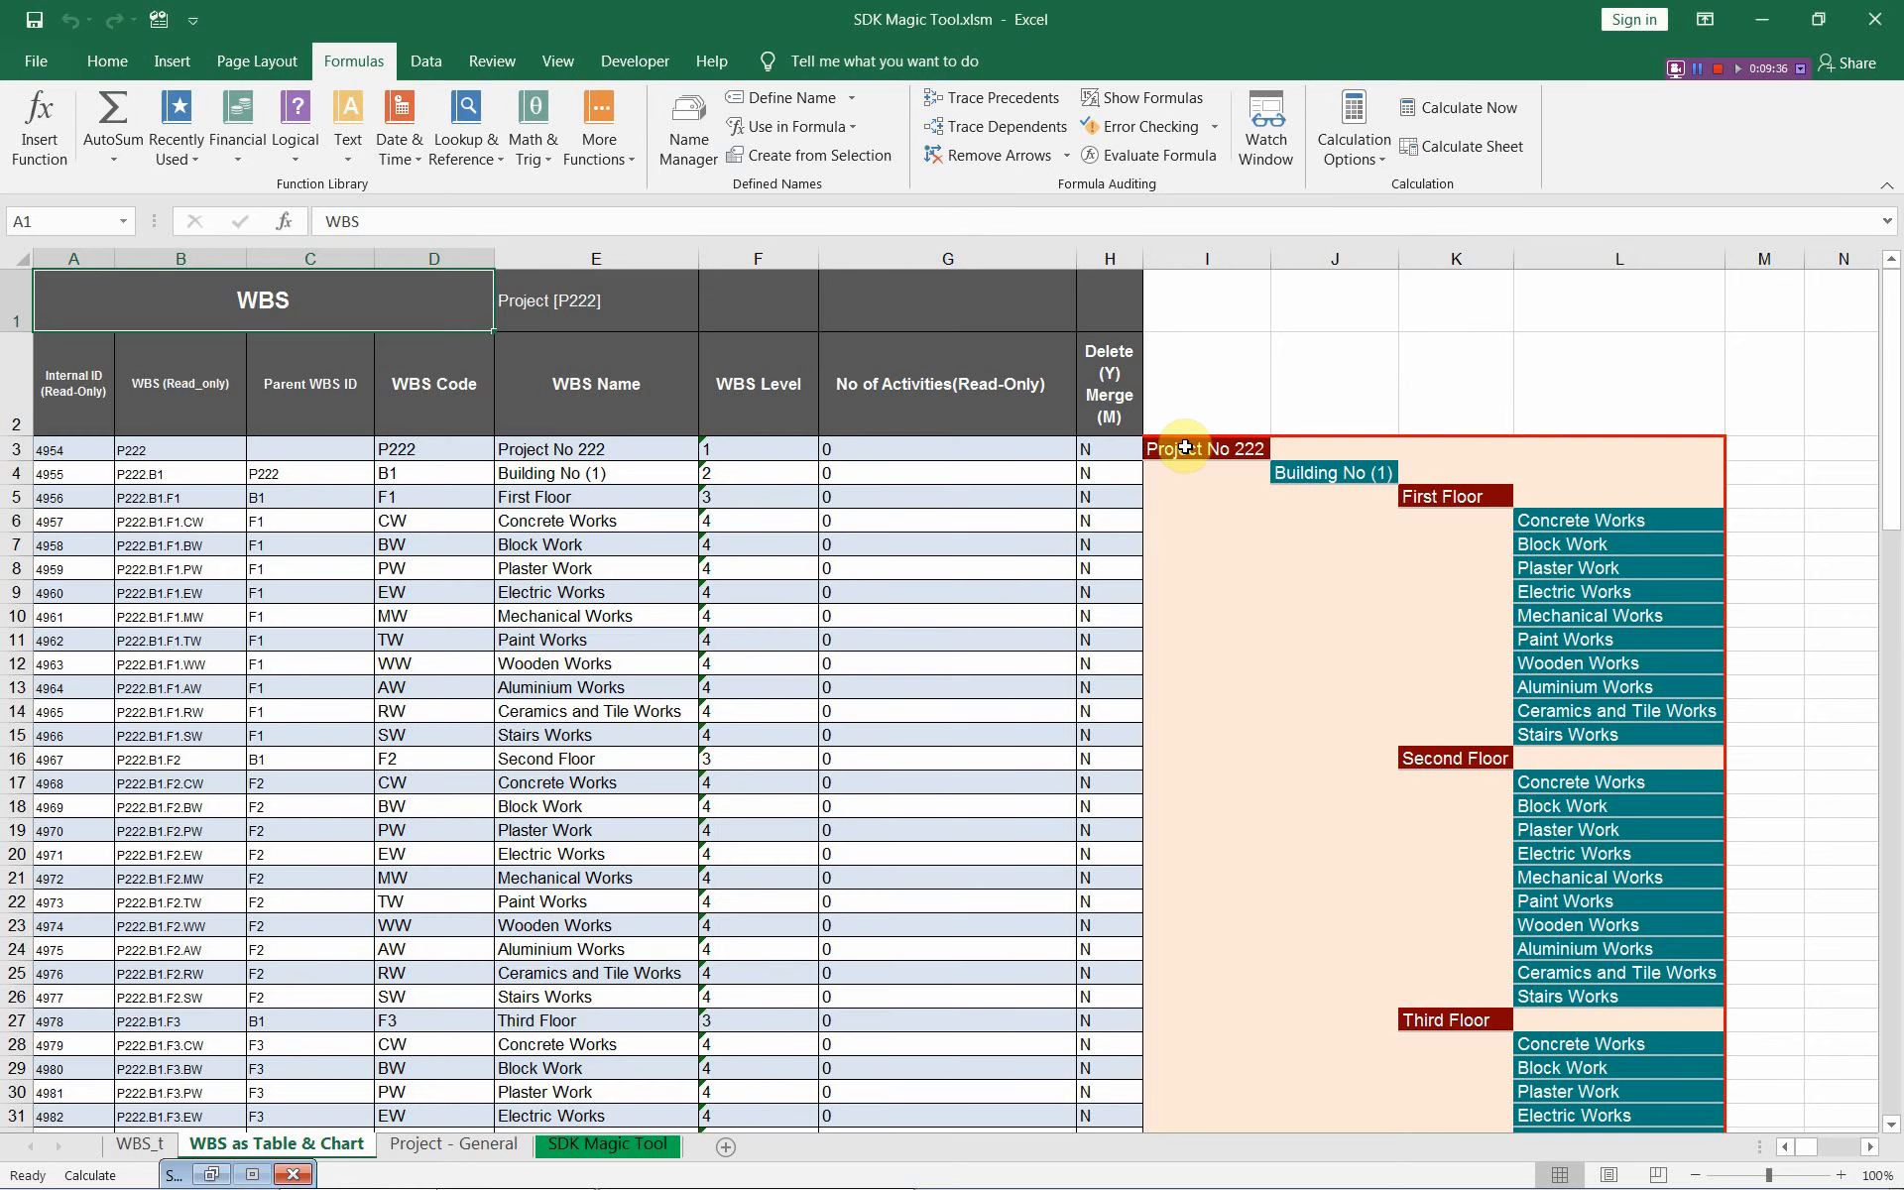
# Step: Review the imported WBS table and chart for the floors and work items of both buildings
pyautogui.click(1185, 447)
pyautogui.scroll(-6, 1185, 447)
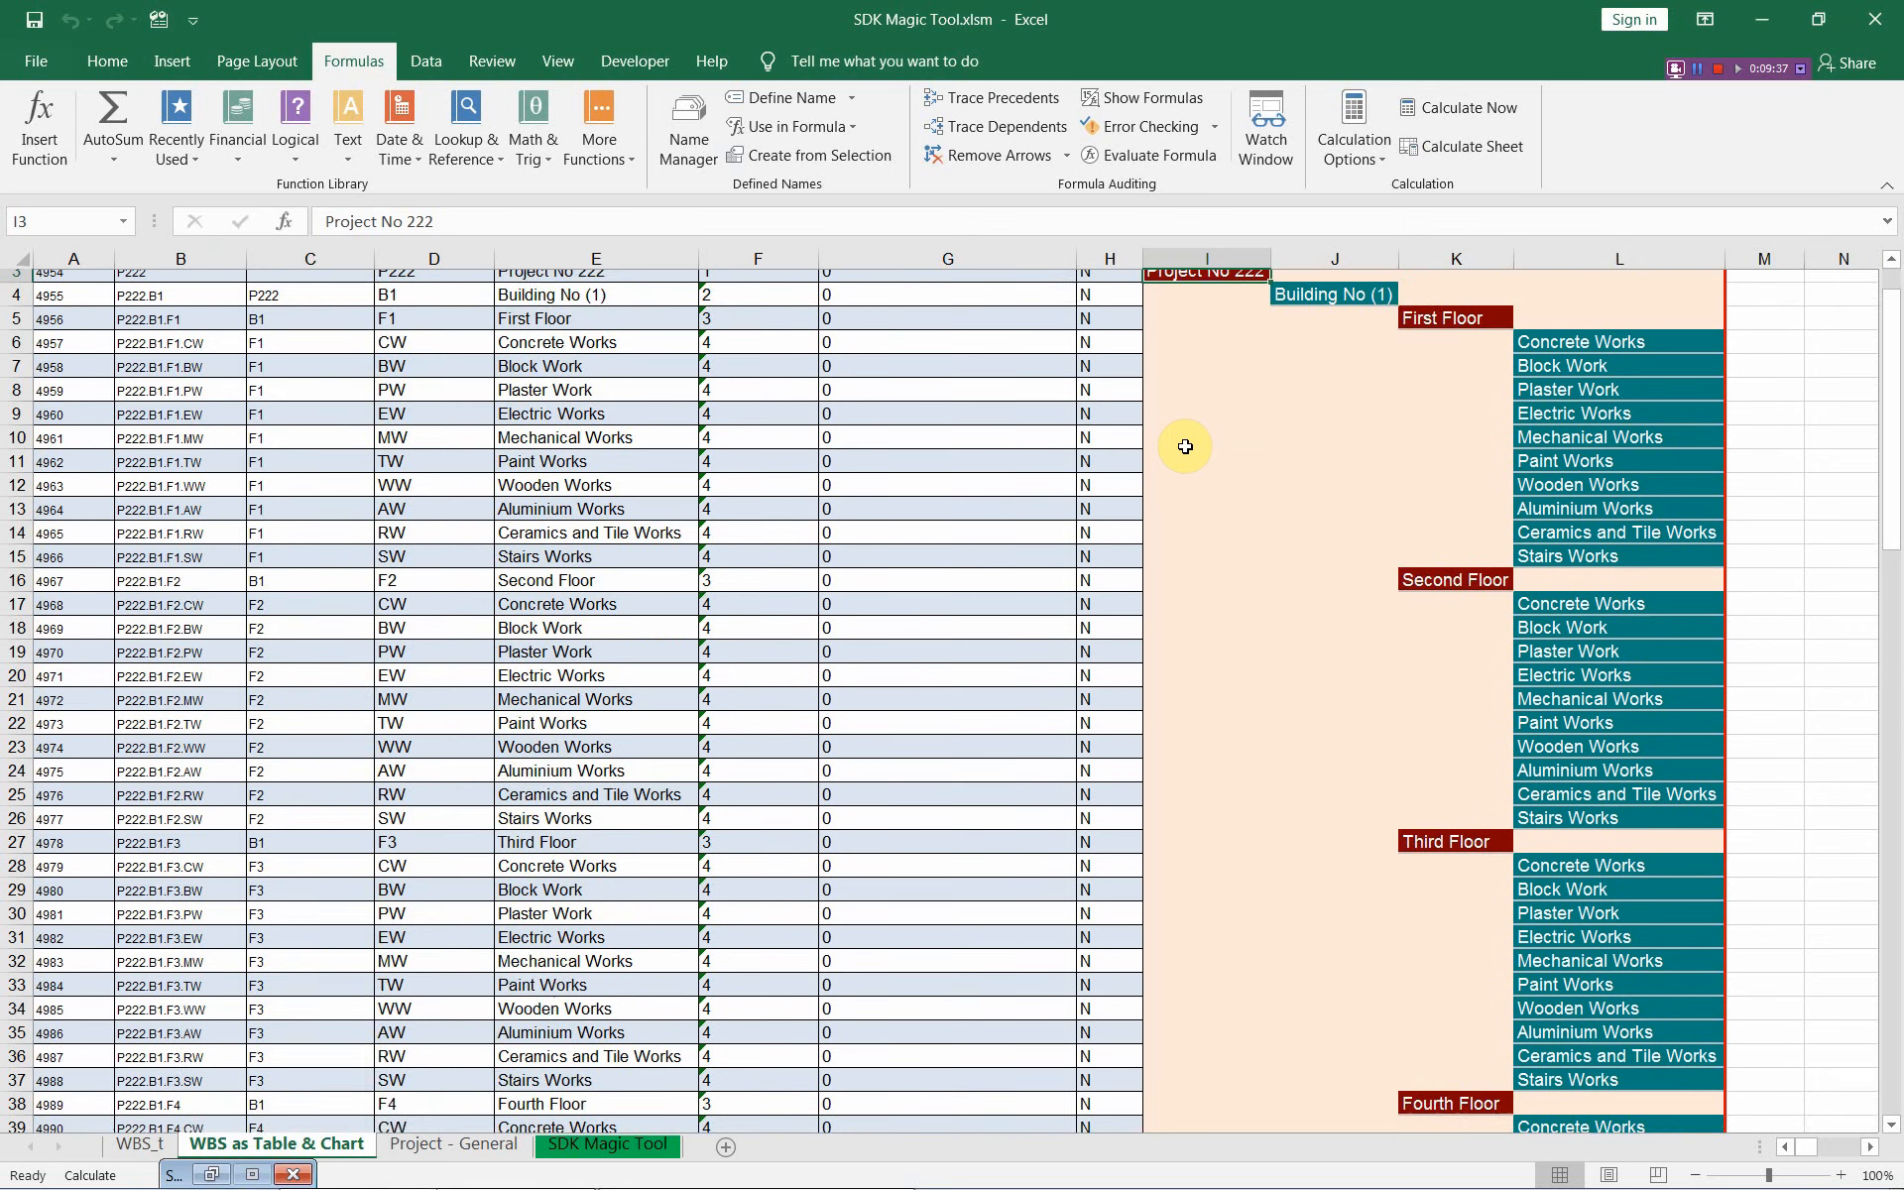
pyautogui.scroll(-13, 1184, 446)
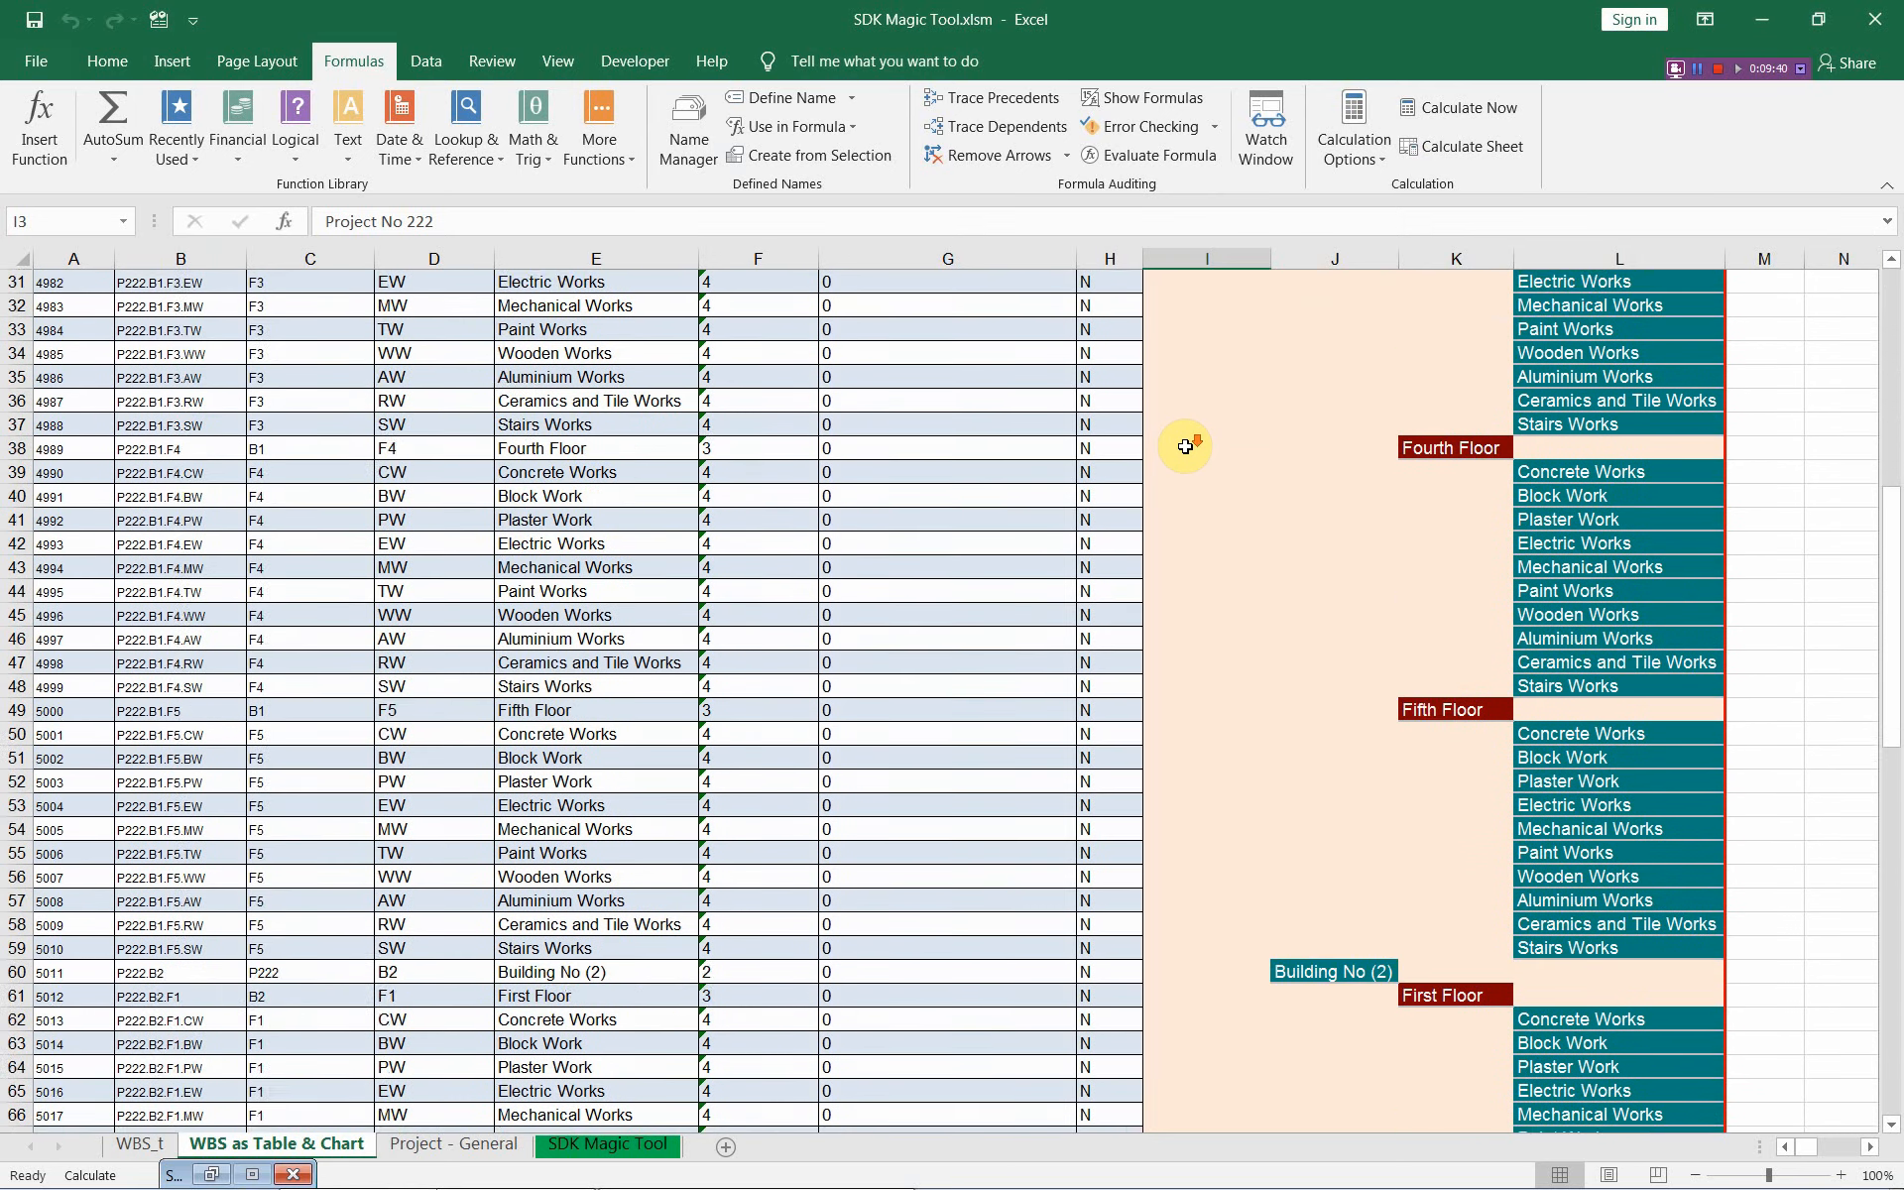
pyautogui.scroll(-7, 1184, 446)
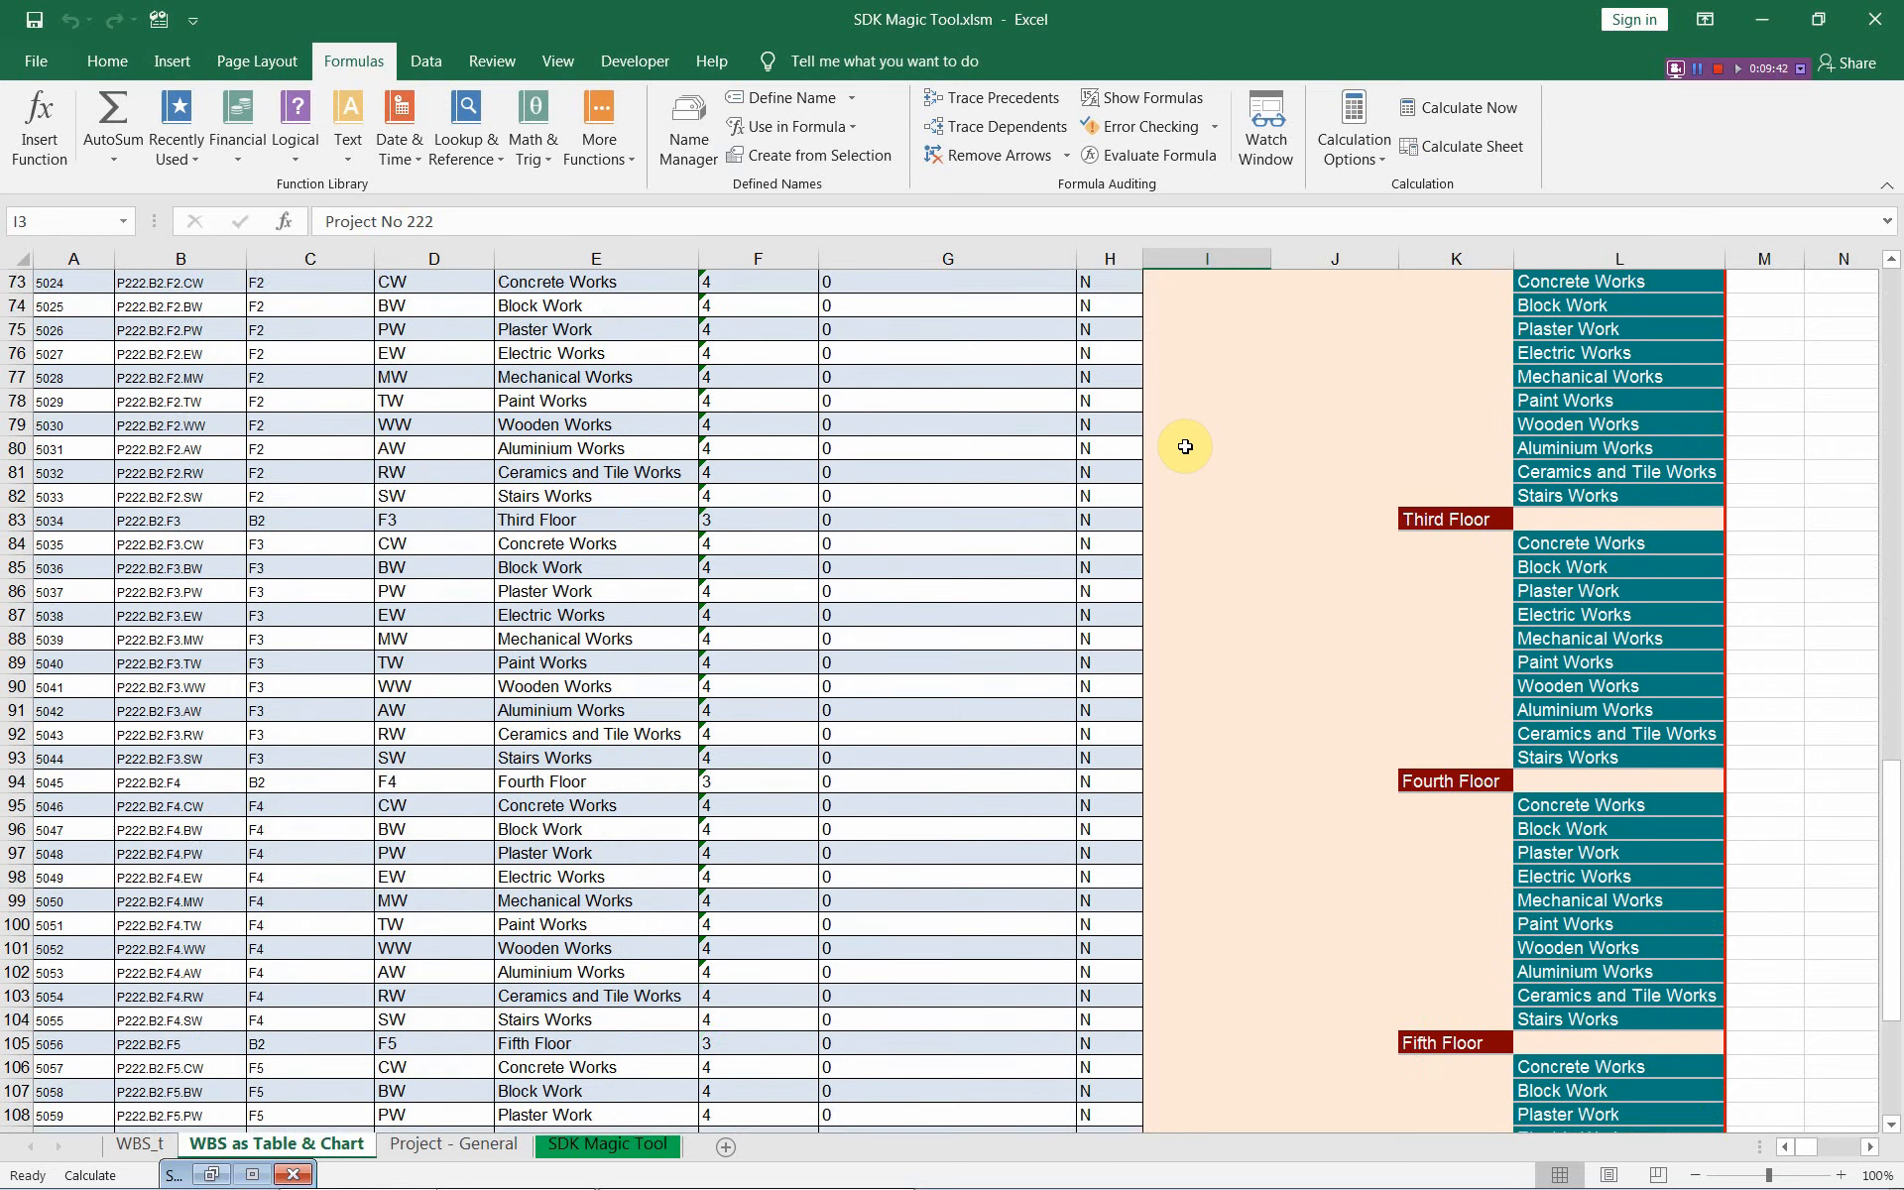
pyautogui.scroll(10, 1185, 446)
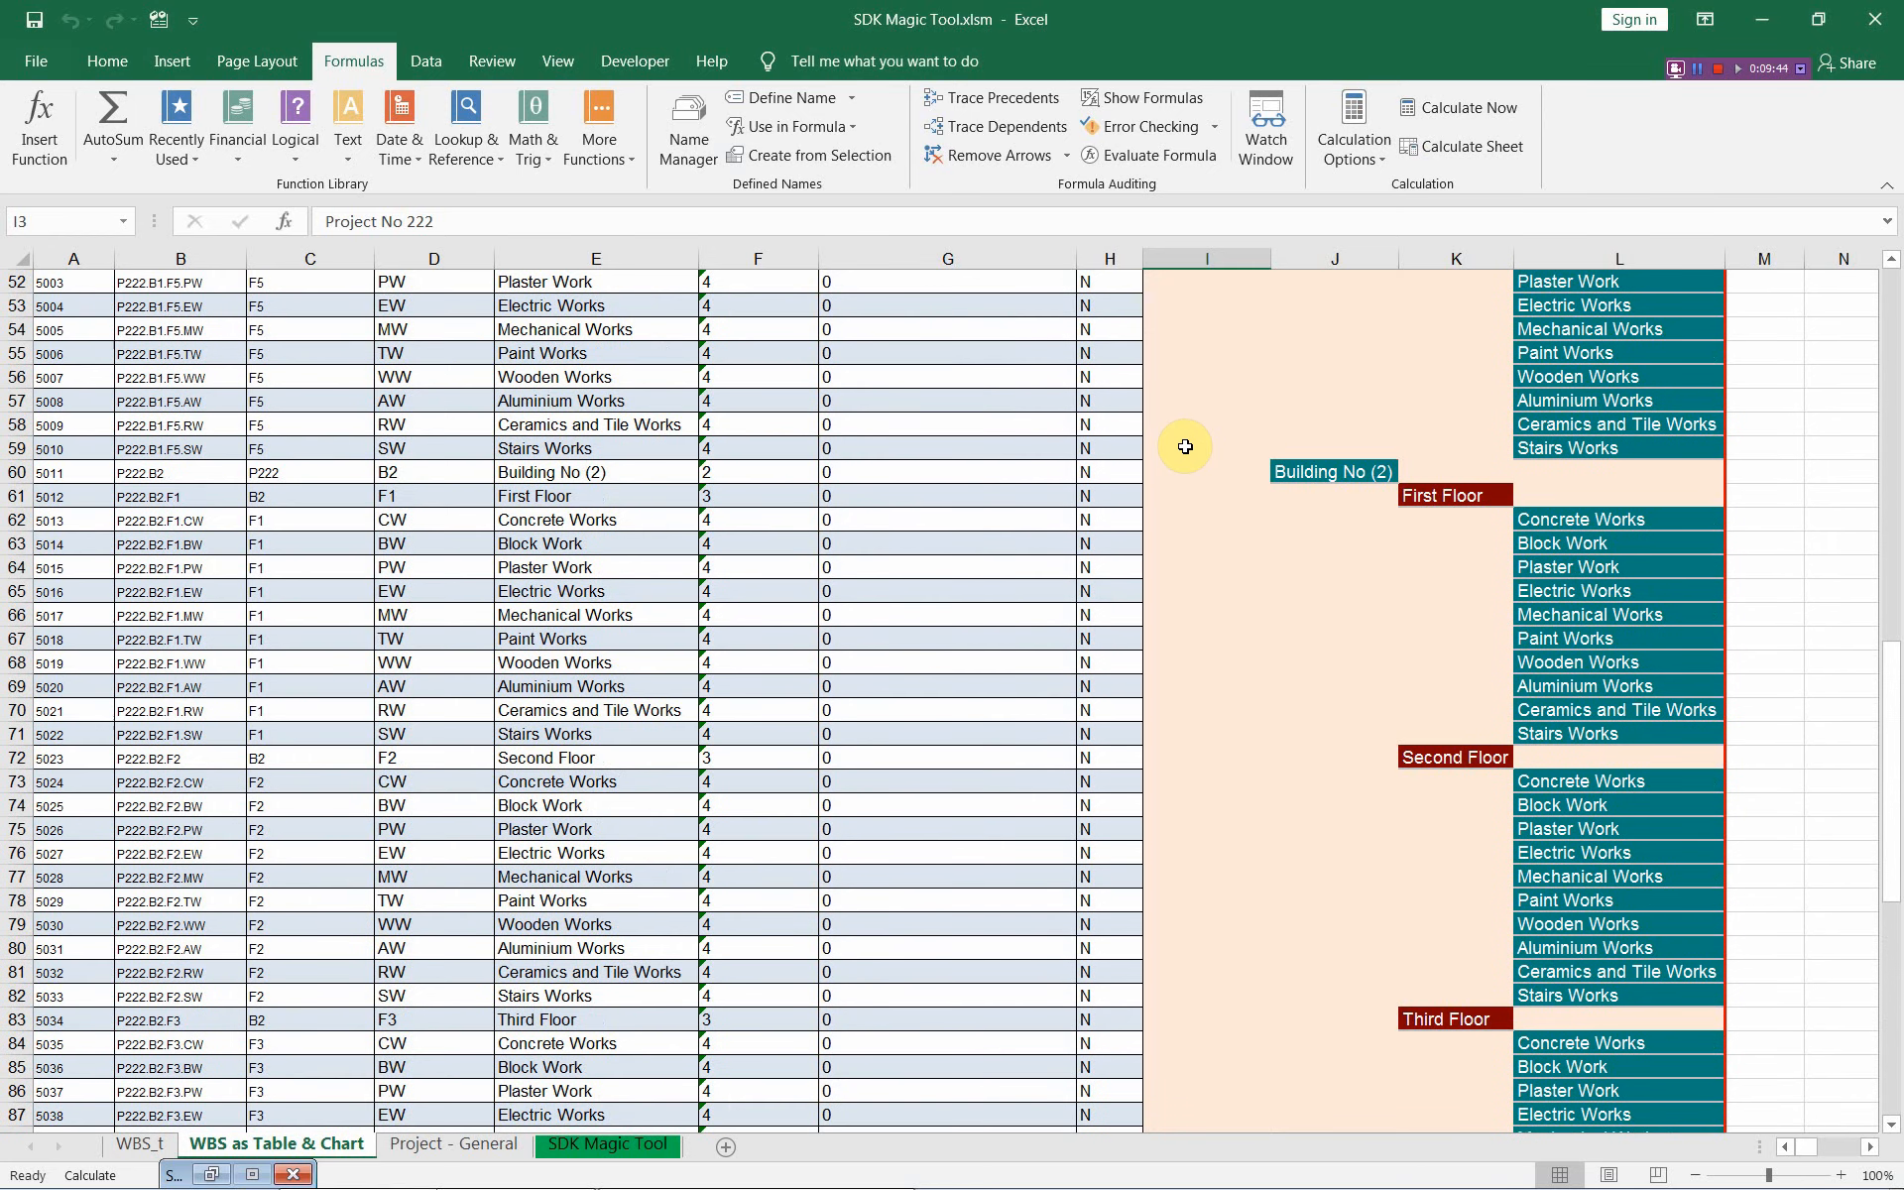
# Step: Switch to Primavera P6, open project P222 under the Electric Department_nm node and display its WBS
pyautogui.hotkey('alt', 'Tab')
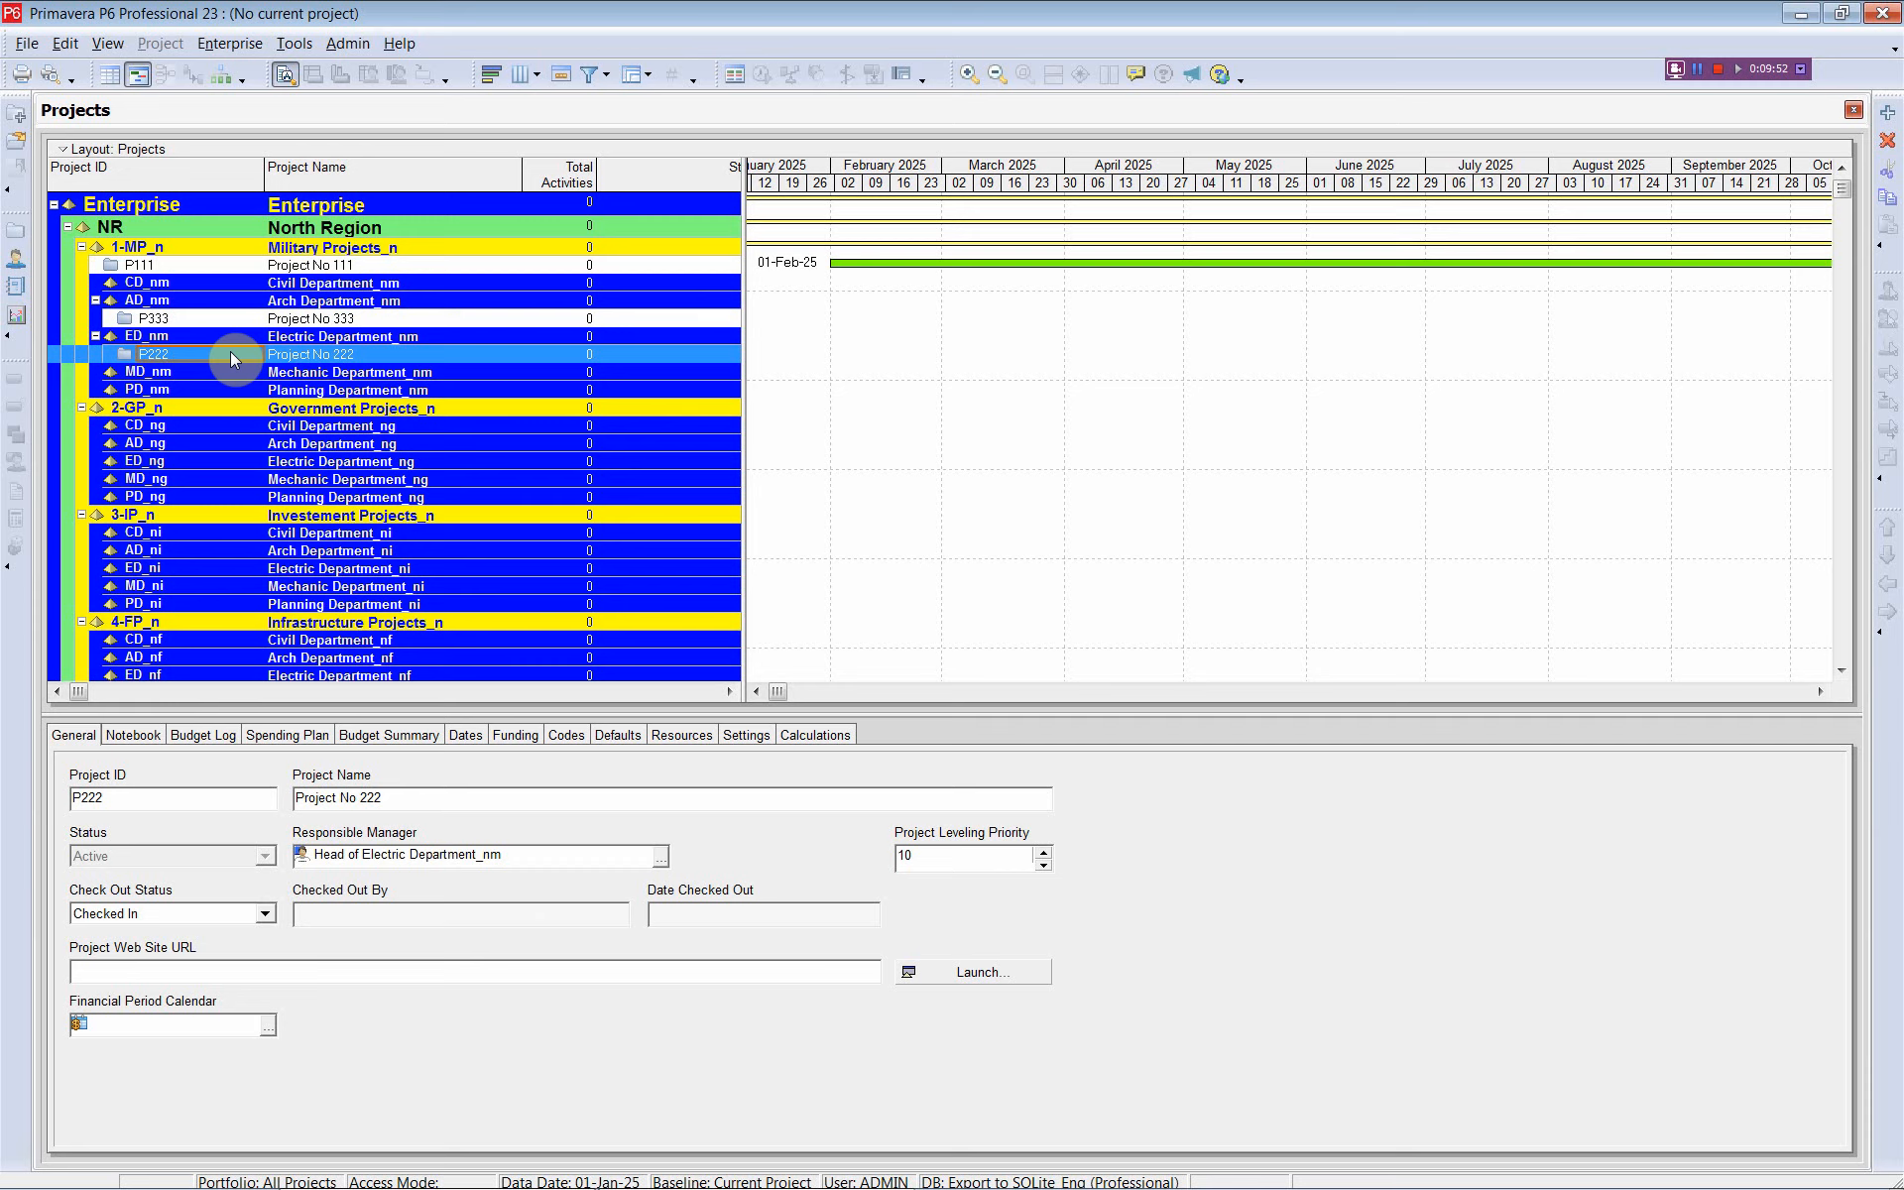
pyautogui.click(279, 355)
pyautogui.rightClick(279, 355)
pyautogui.click(344, 372)
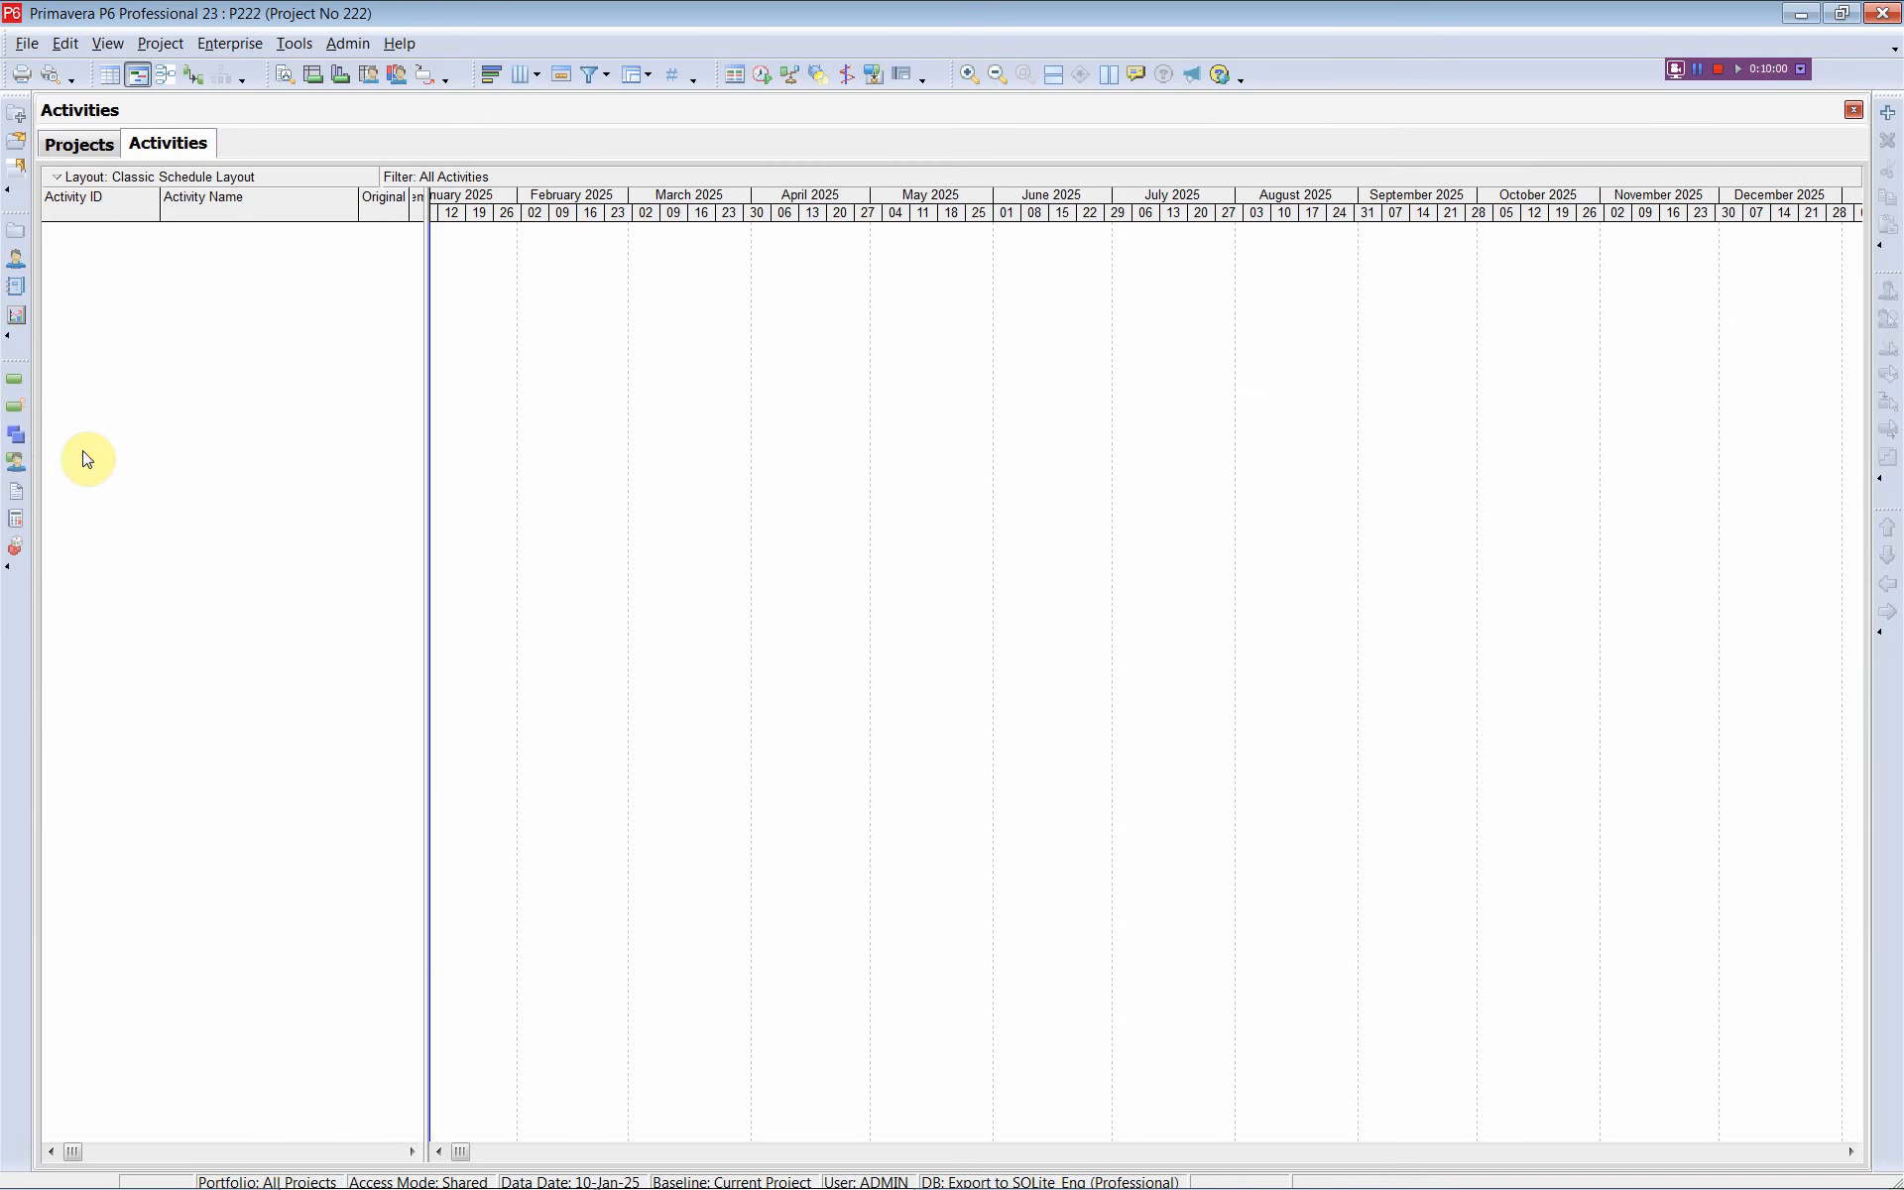
pyautogui.click(15, 434)
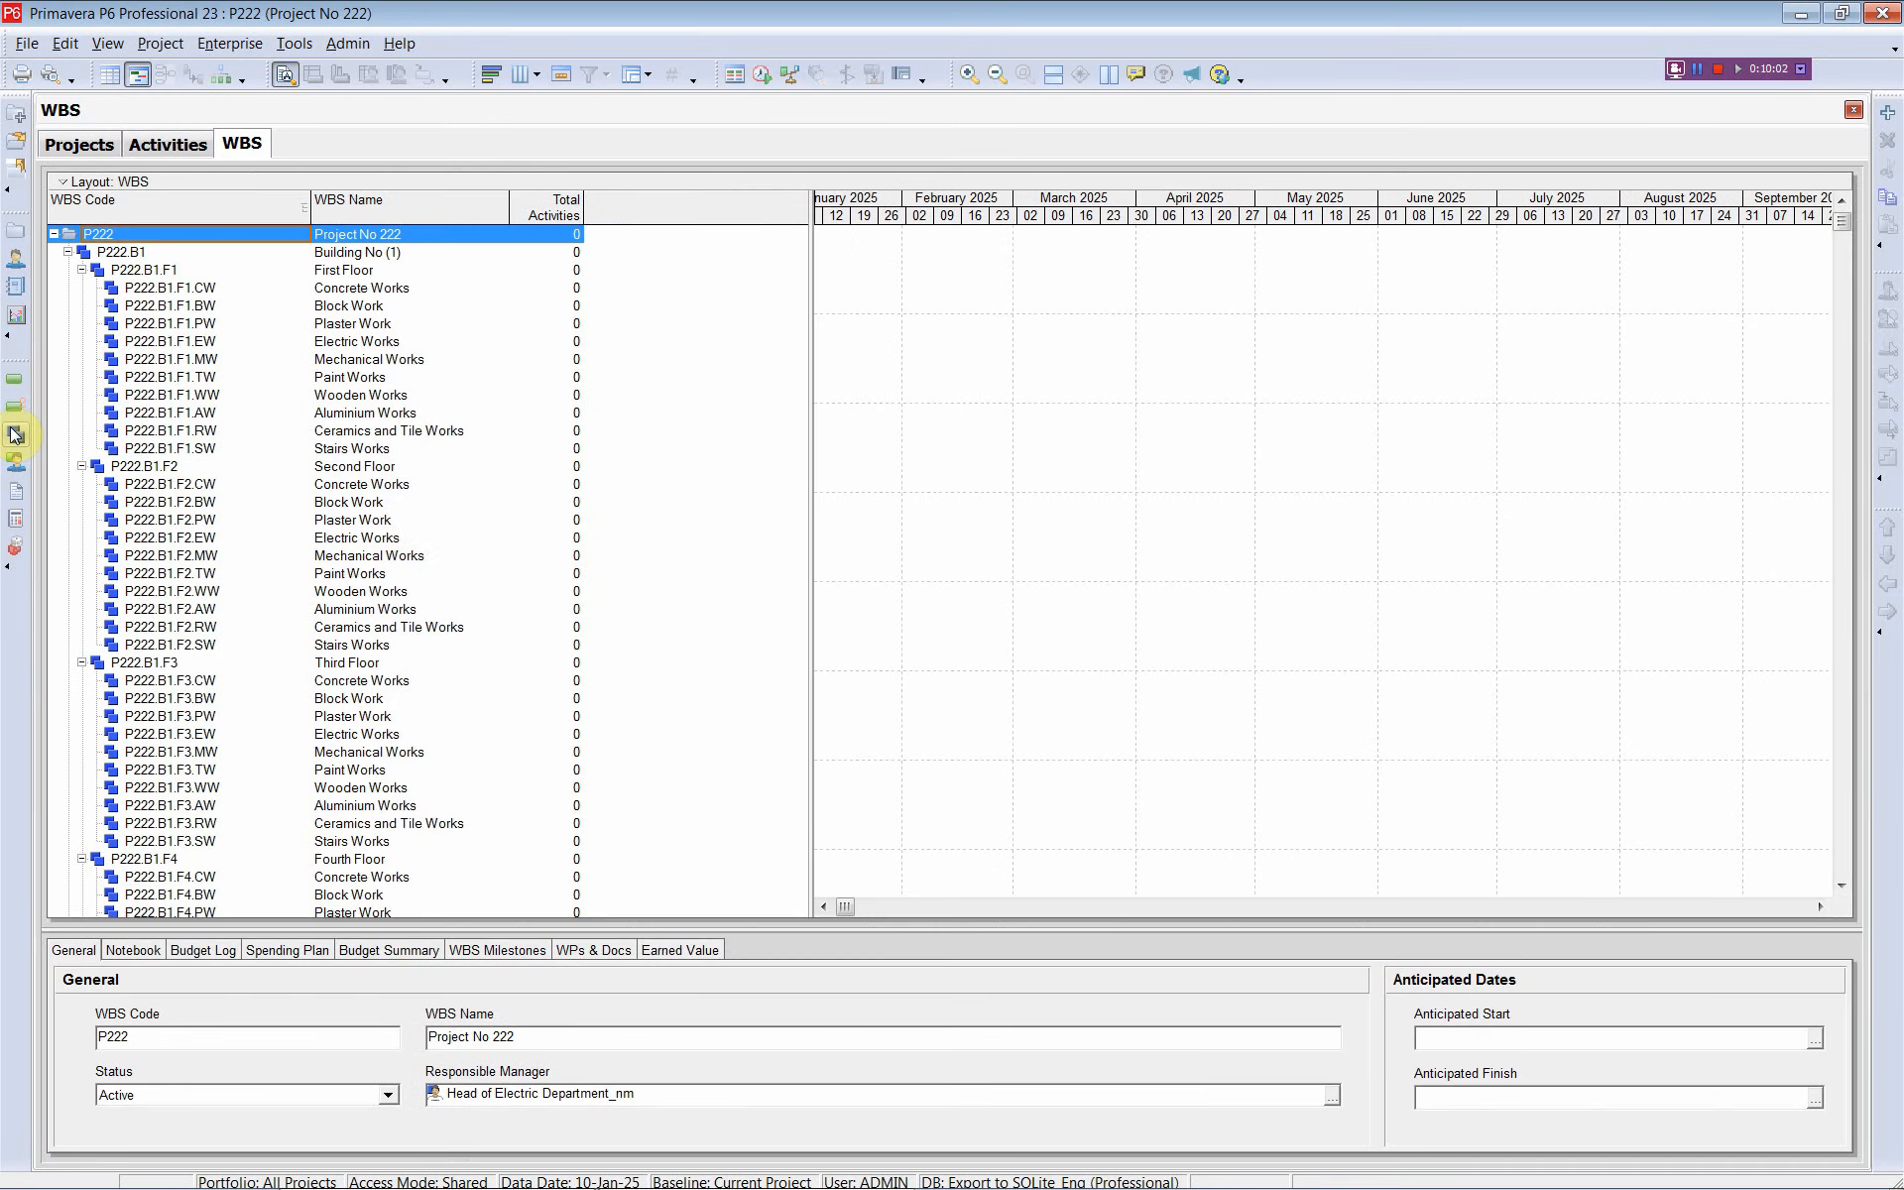
# Step: Examine the WBS codes and names in P6 from Building No (1) down through the floors of Building No (2)
pyautogui.click(141, 252)
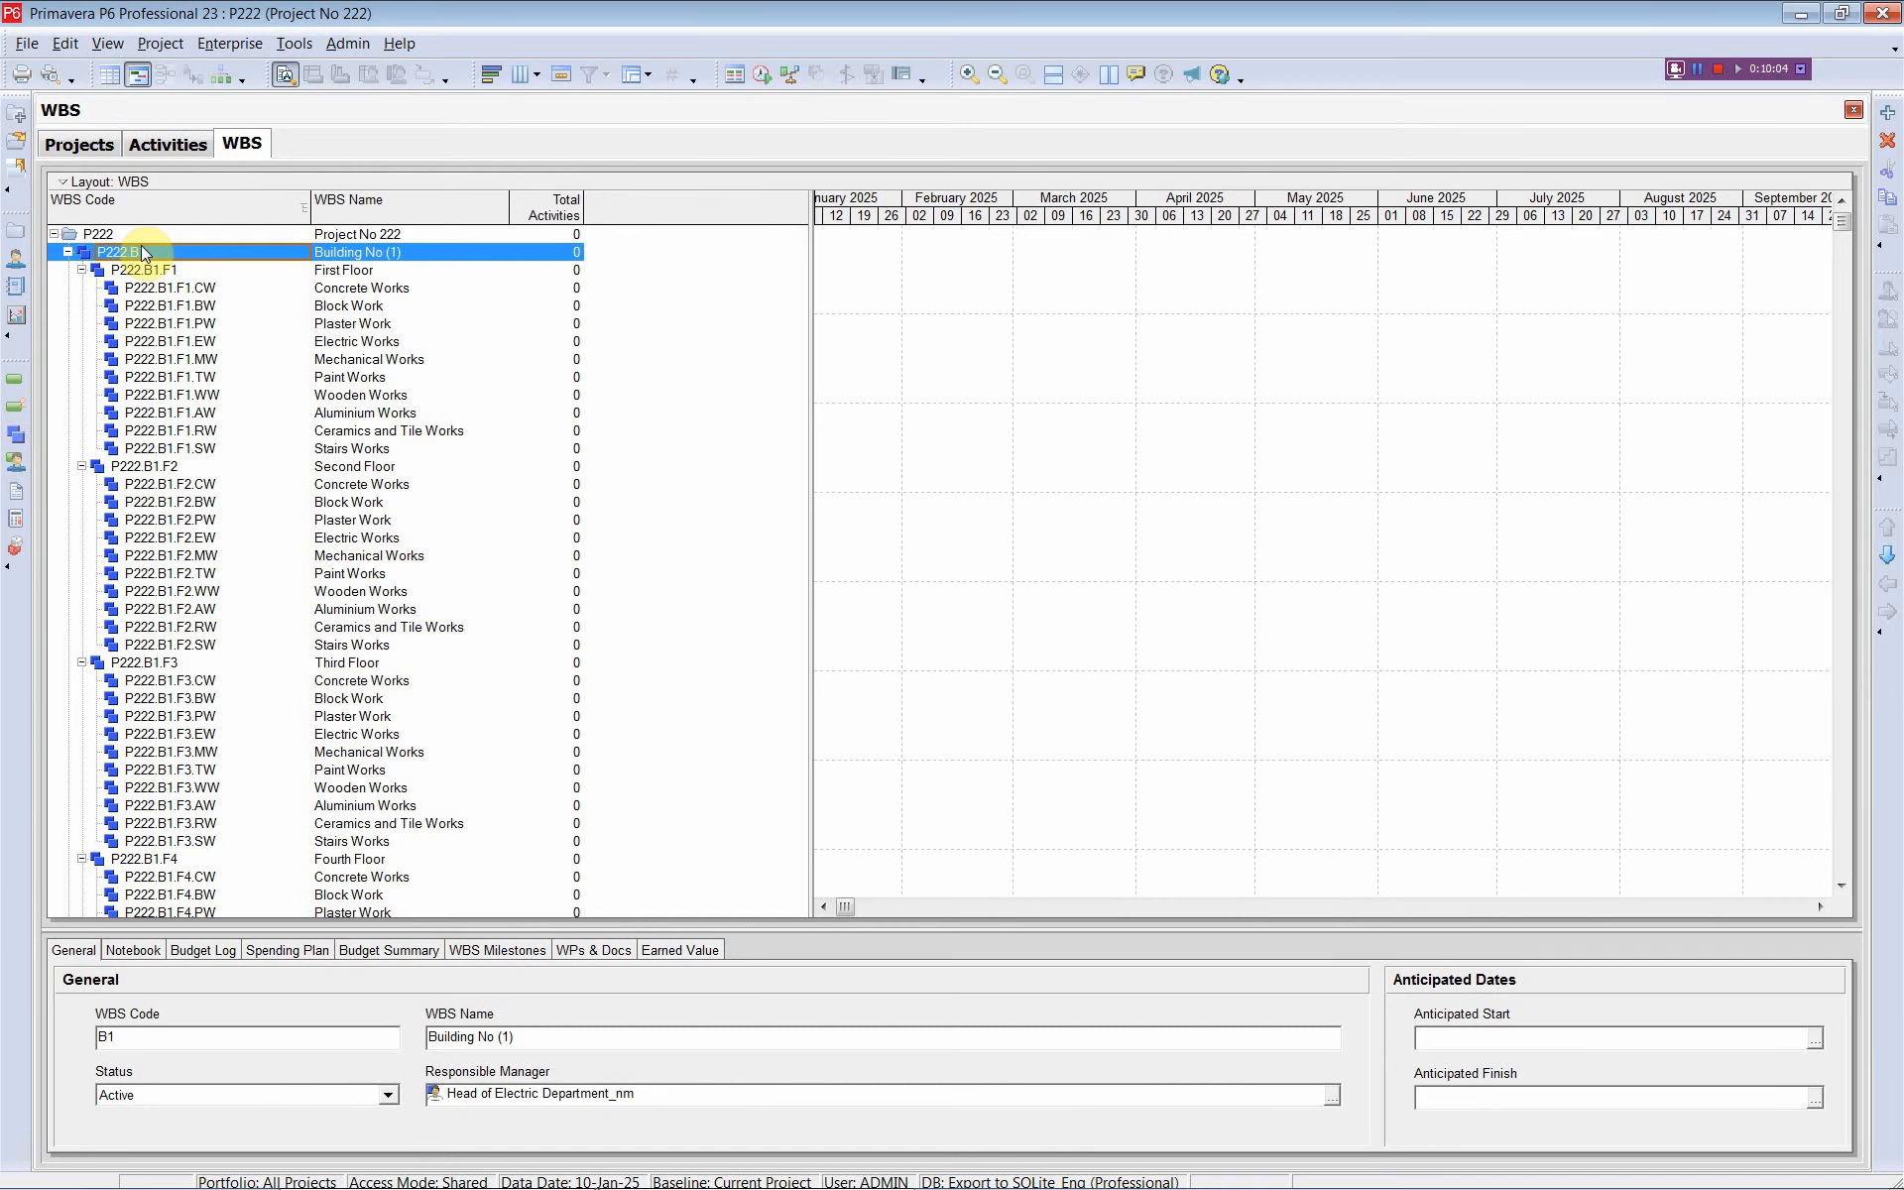
pyautogui.scroll(-3, 141, 252)
pyautogui.scroll(-8, 141, 252)
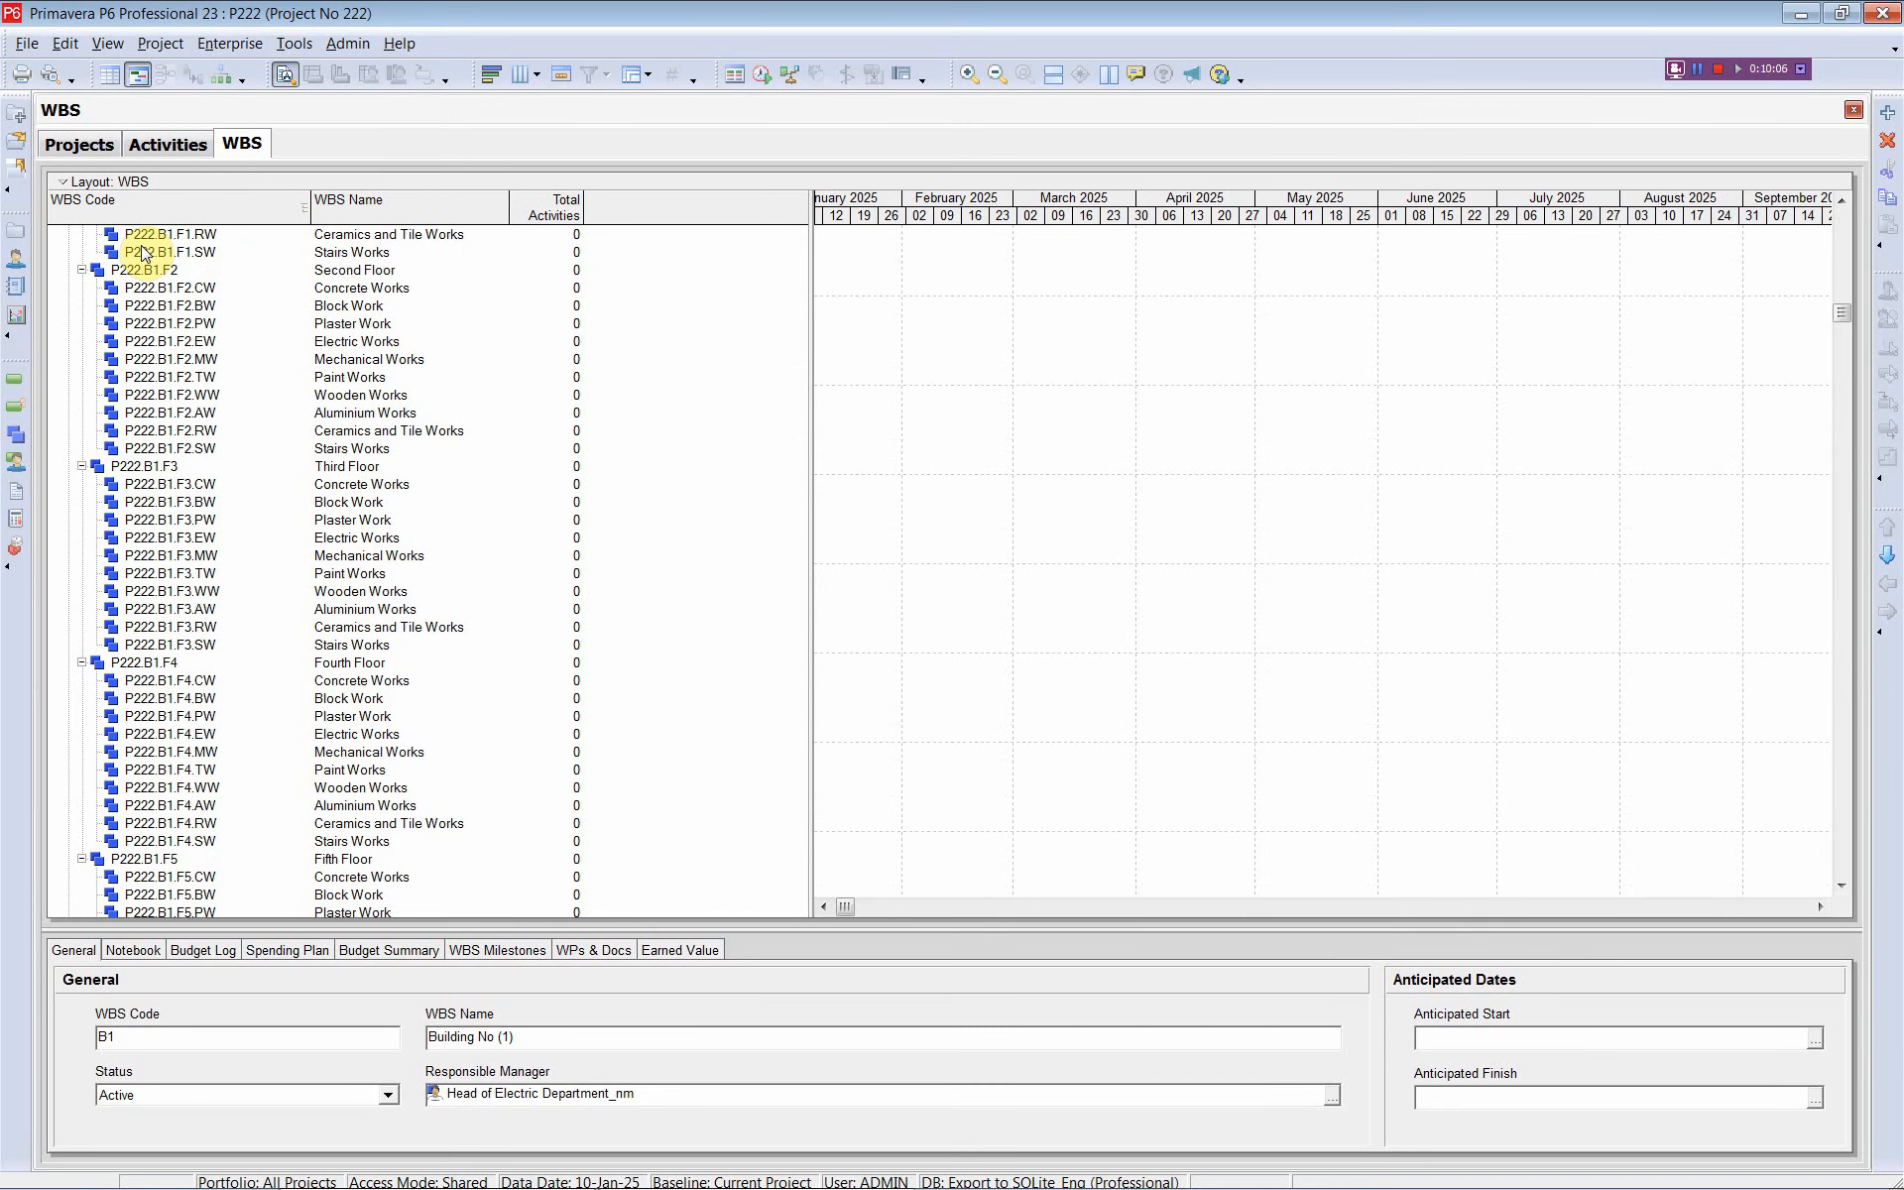
pyautogui.scroll(-6, 141, 252)
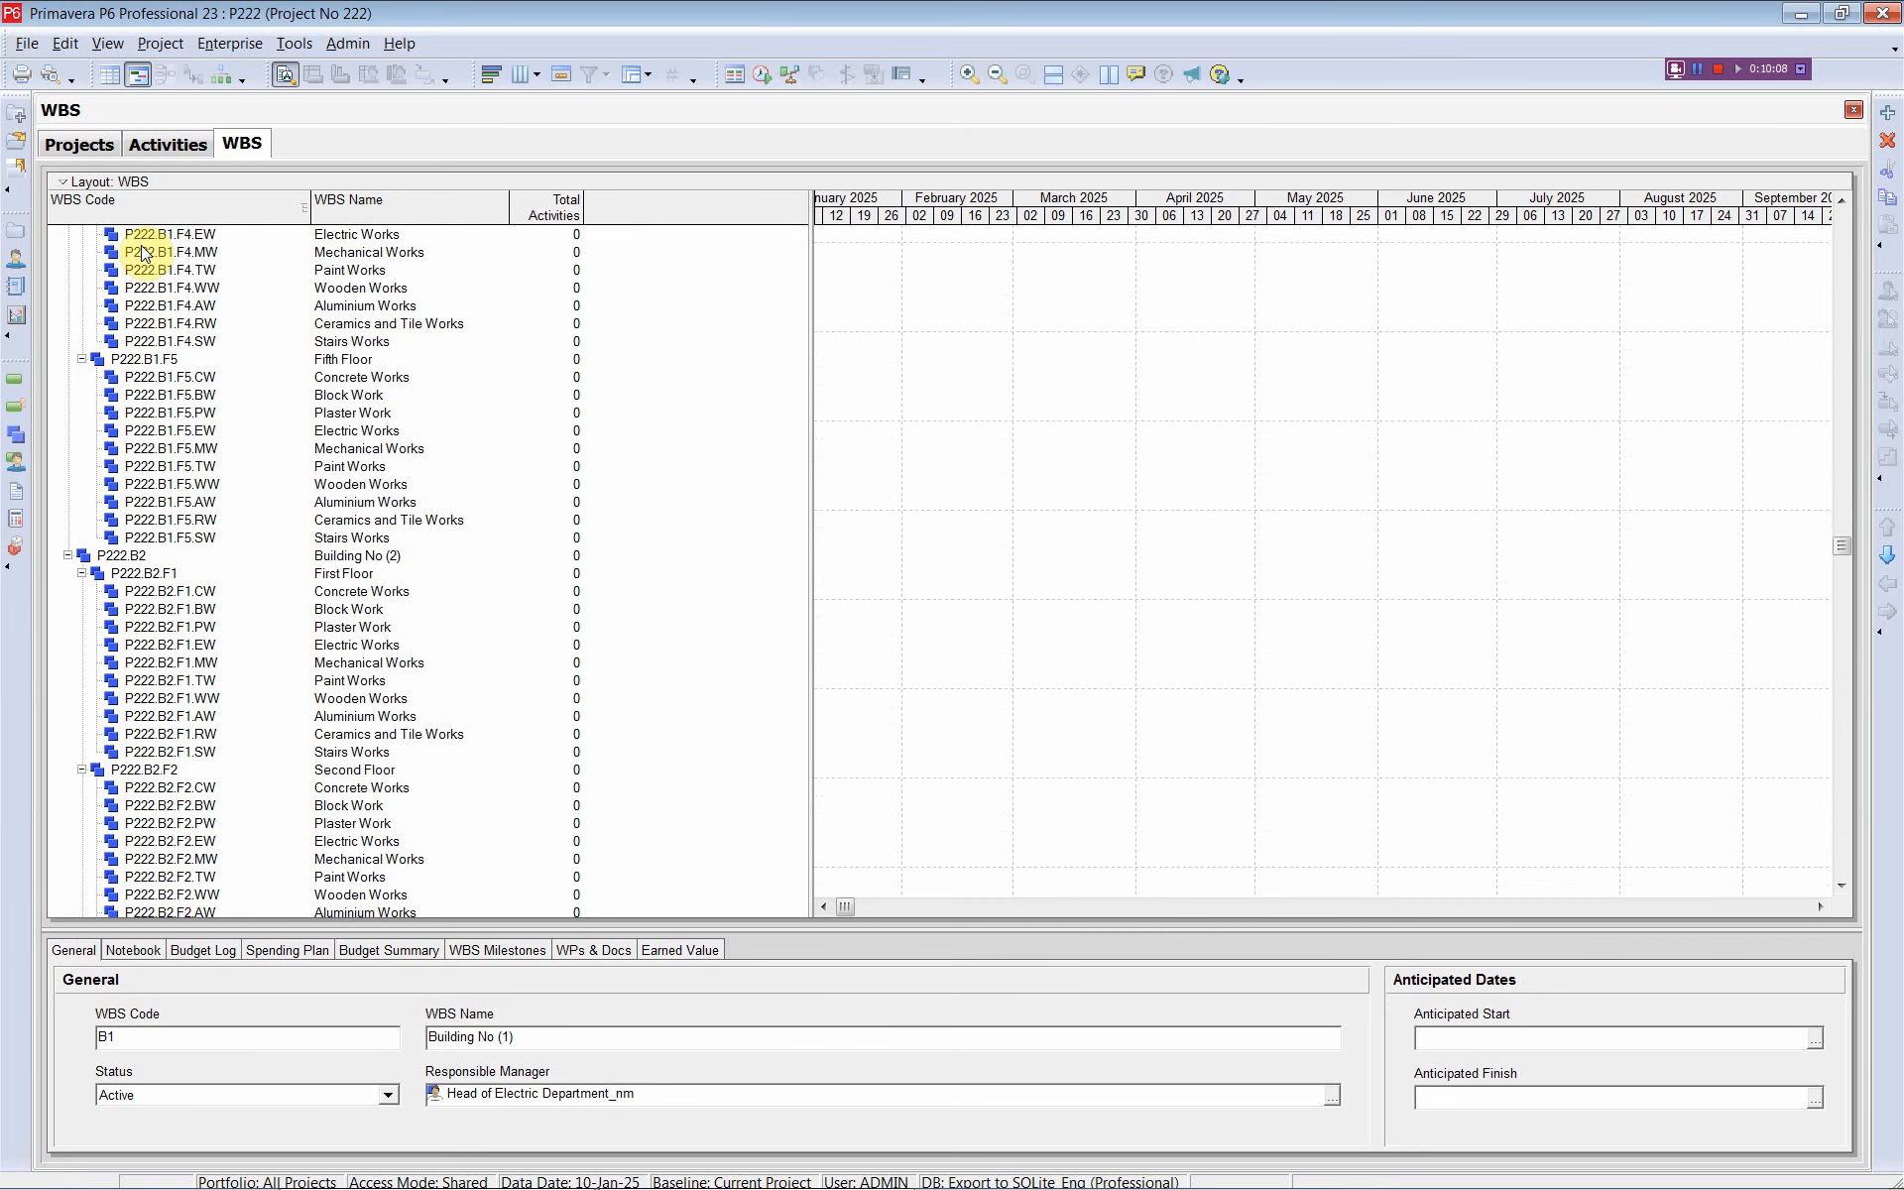
pyautogui.scroll(-1, 145, 254)
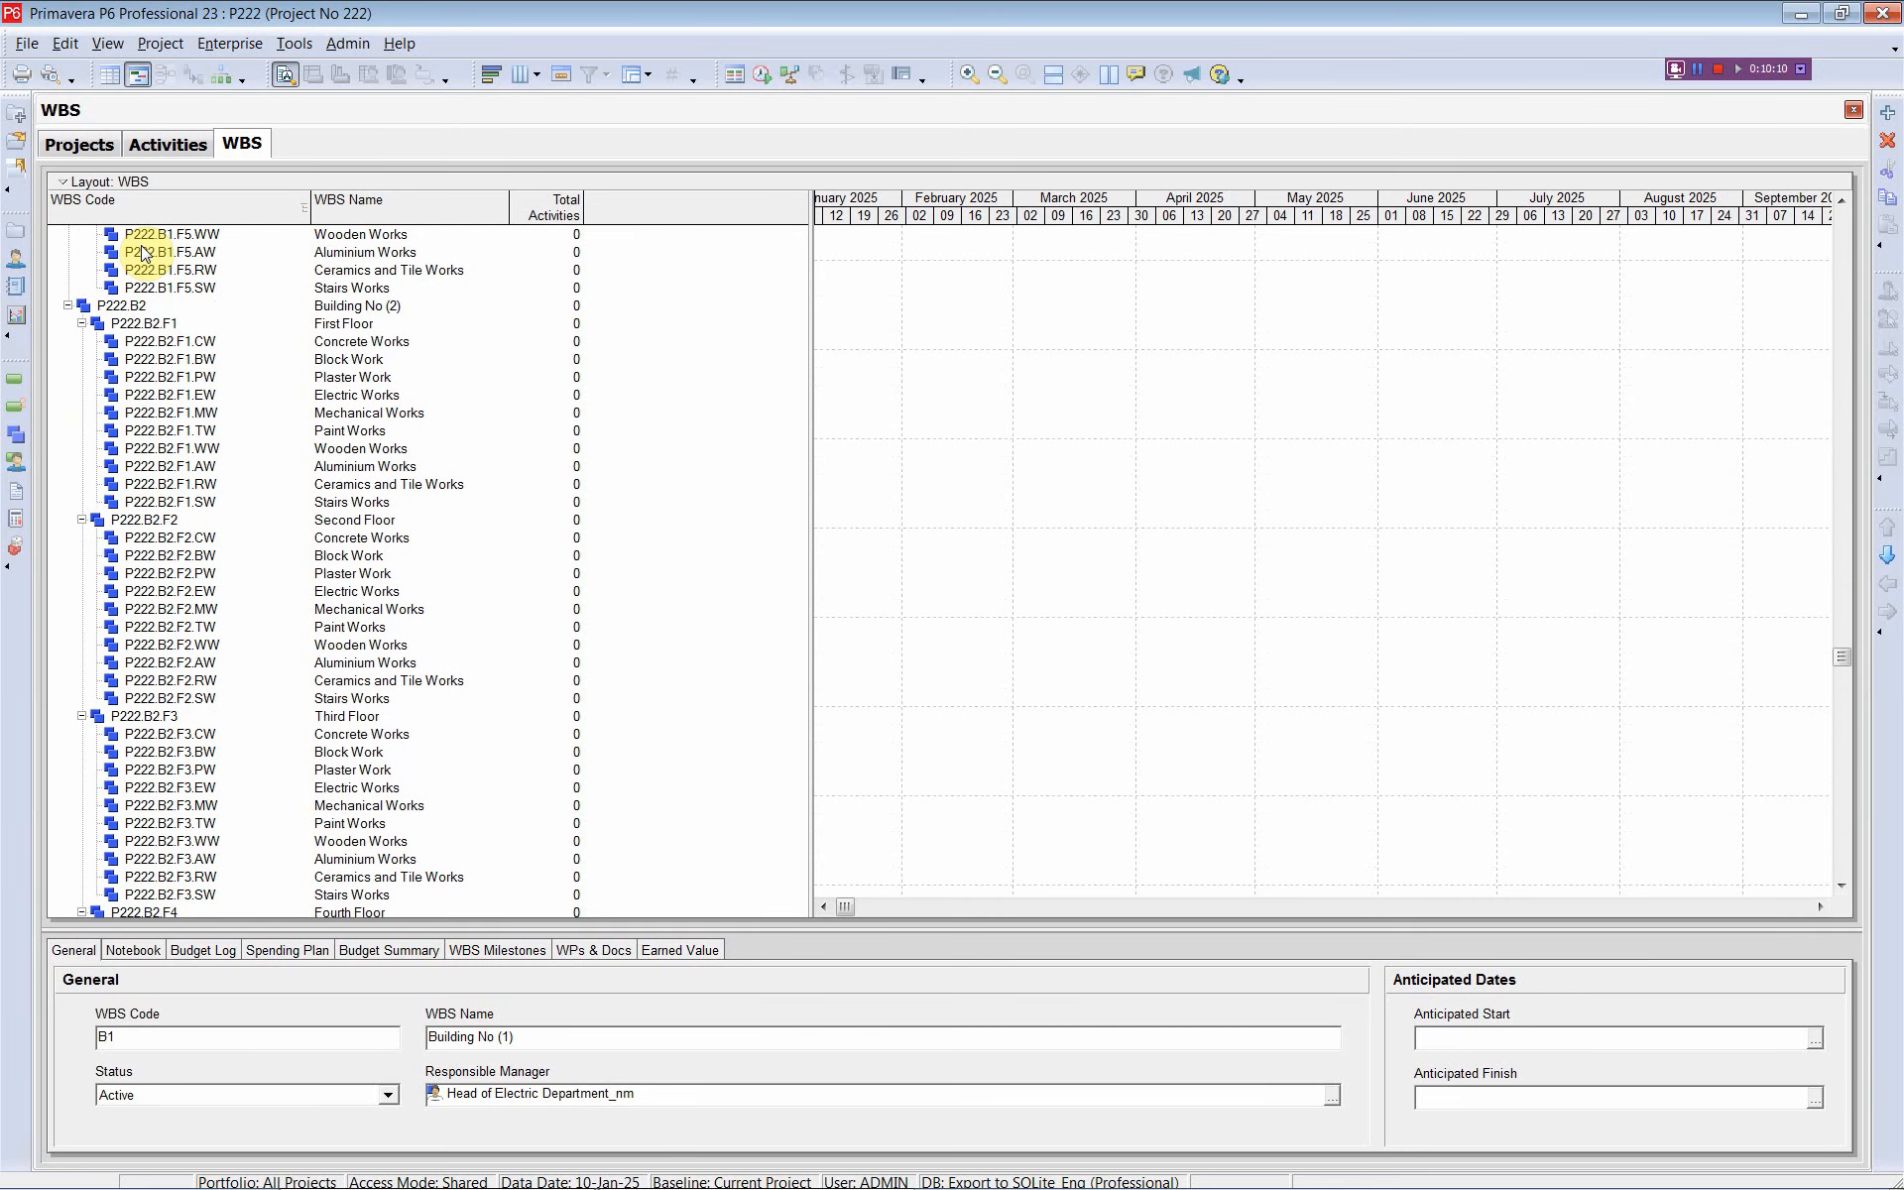
# Step: Check the remaining floors of Building No (2) in P6 and switch back to the start of Excel's WBS table
pyautogui.scroll(-4, 141, 253)
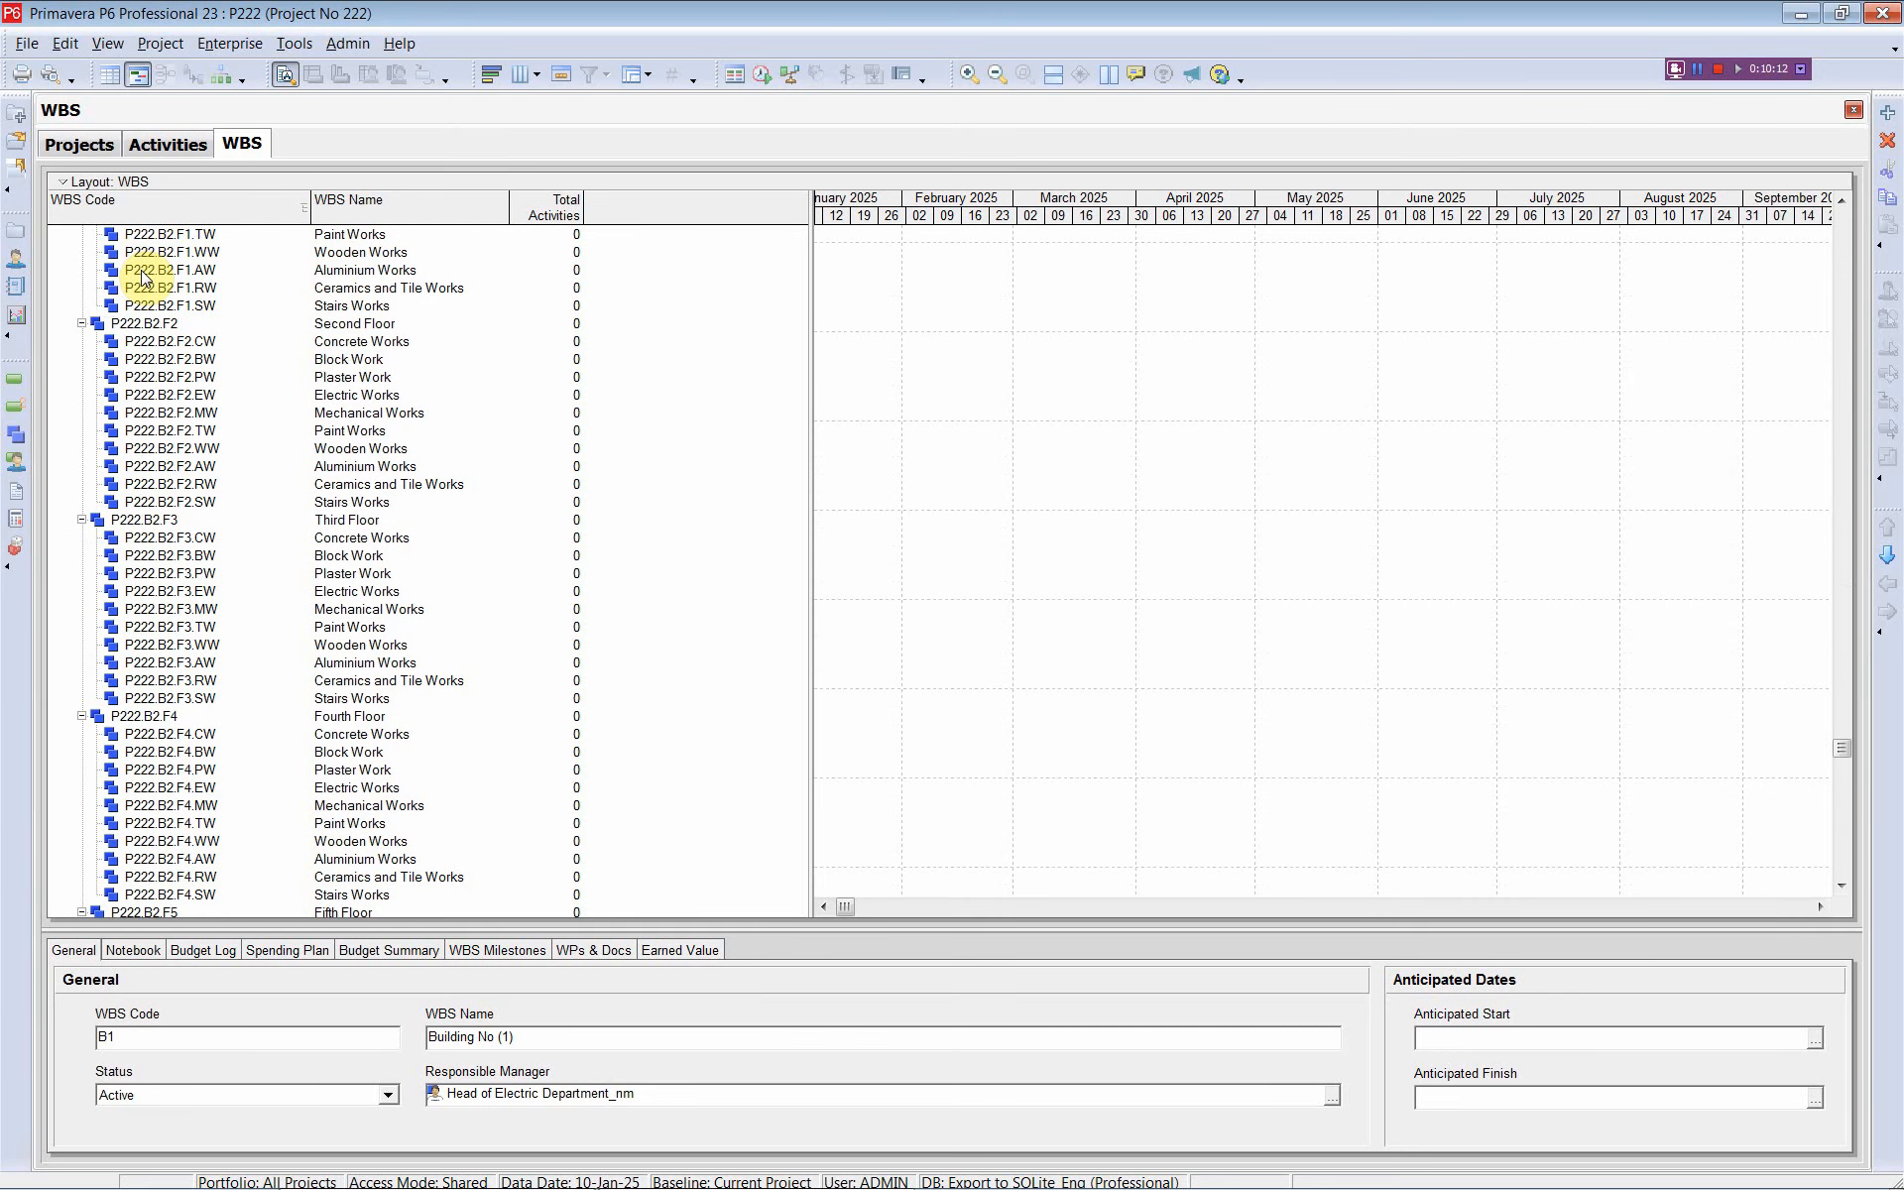
pyautogui.hotkey('alt', 'Tab')
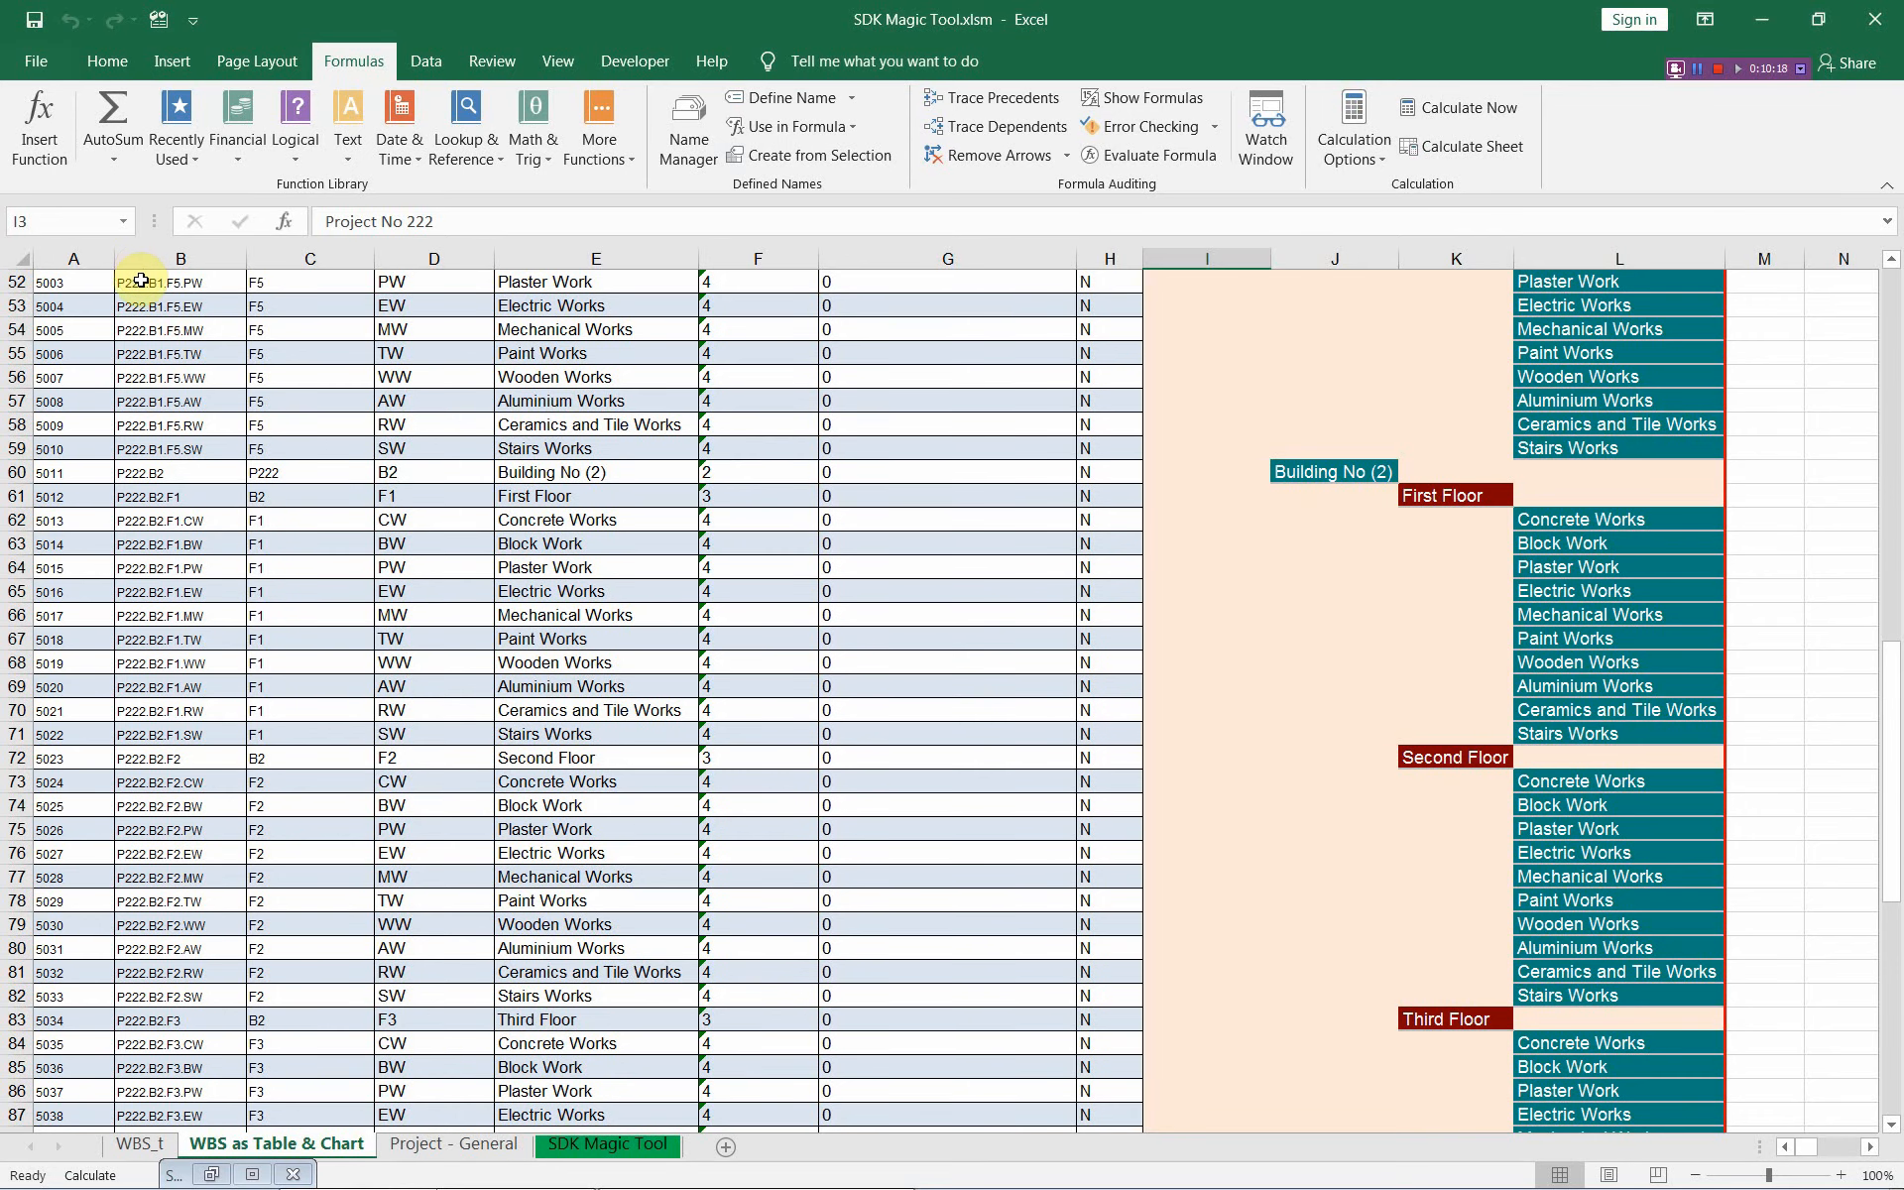
pyautogui.scroll(17, 867, 552)
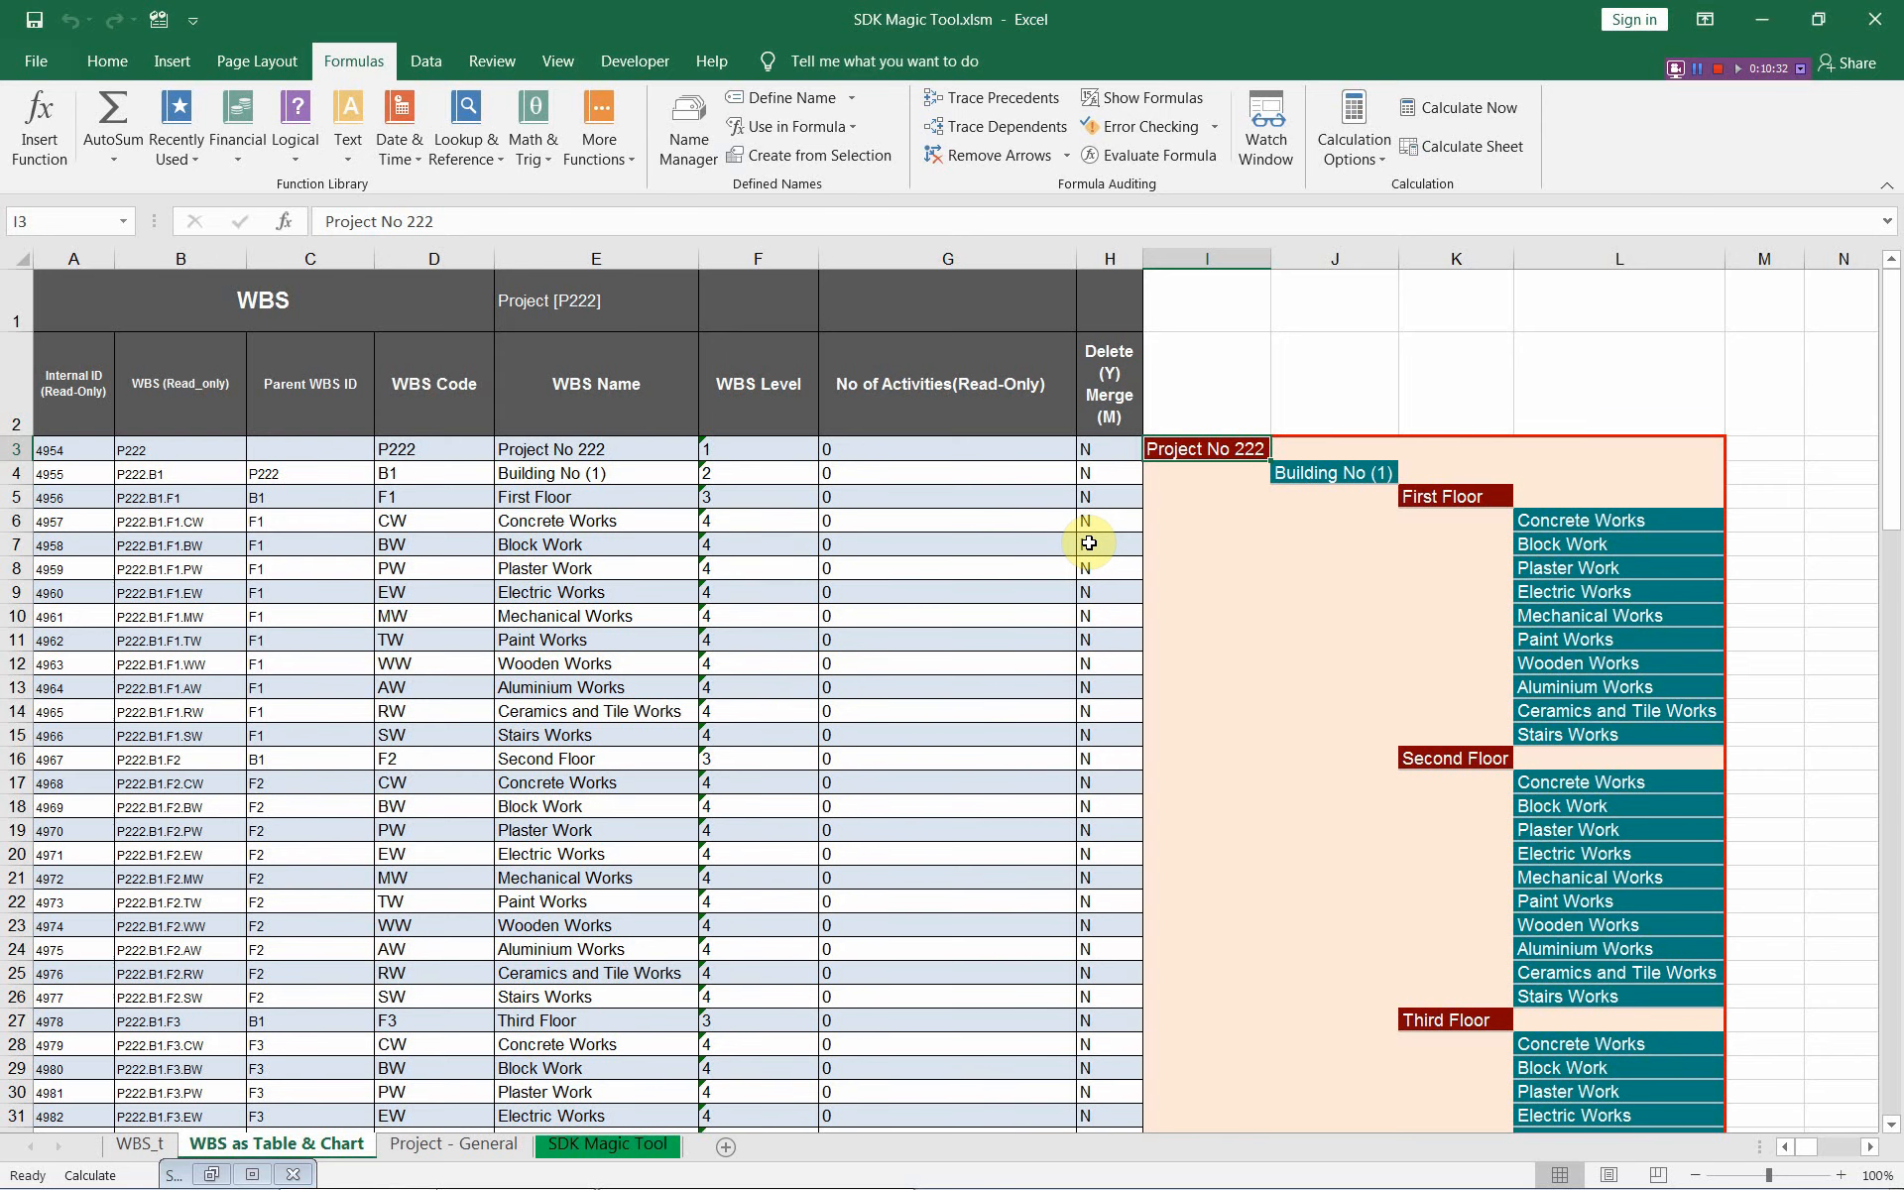
# Step: Mark the Fifth Floor of Building No (1) for deletion by entering y in its Delete/Merge cell, H49
pyautogui.scroll(-1, 1089, 543)
pyautogui.scroll(-4, 1089, 542)
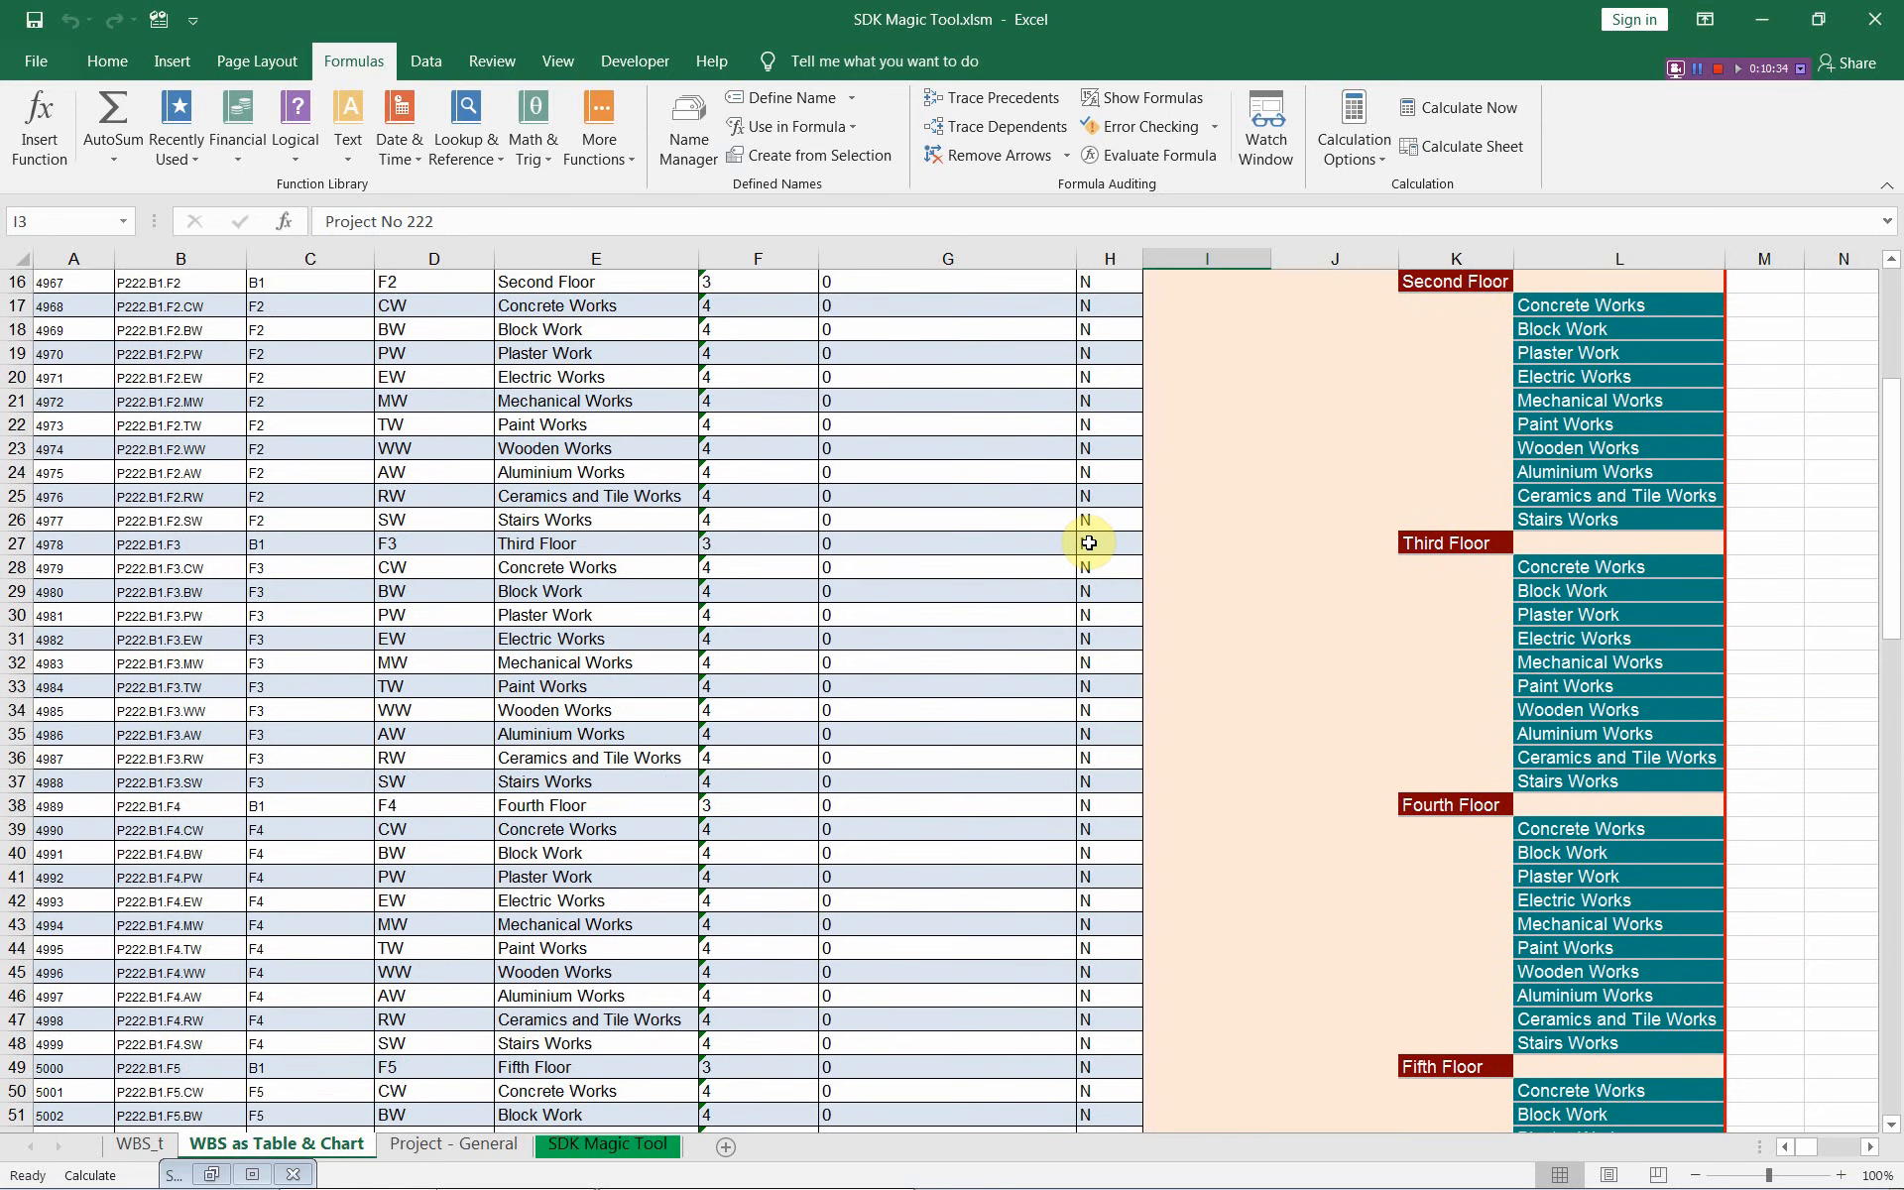
pyautogui.scroll(-1, 1089, 542)
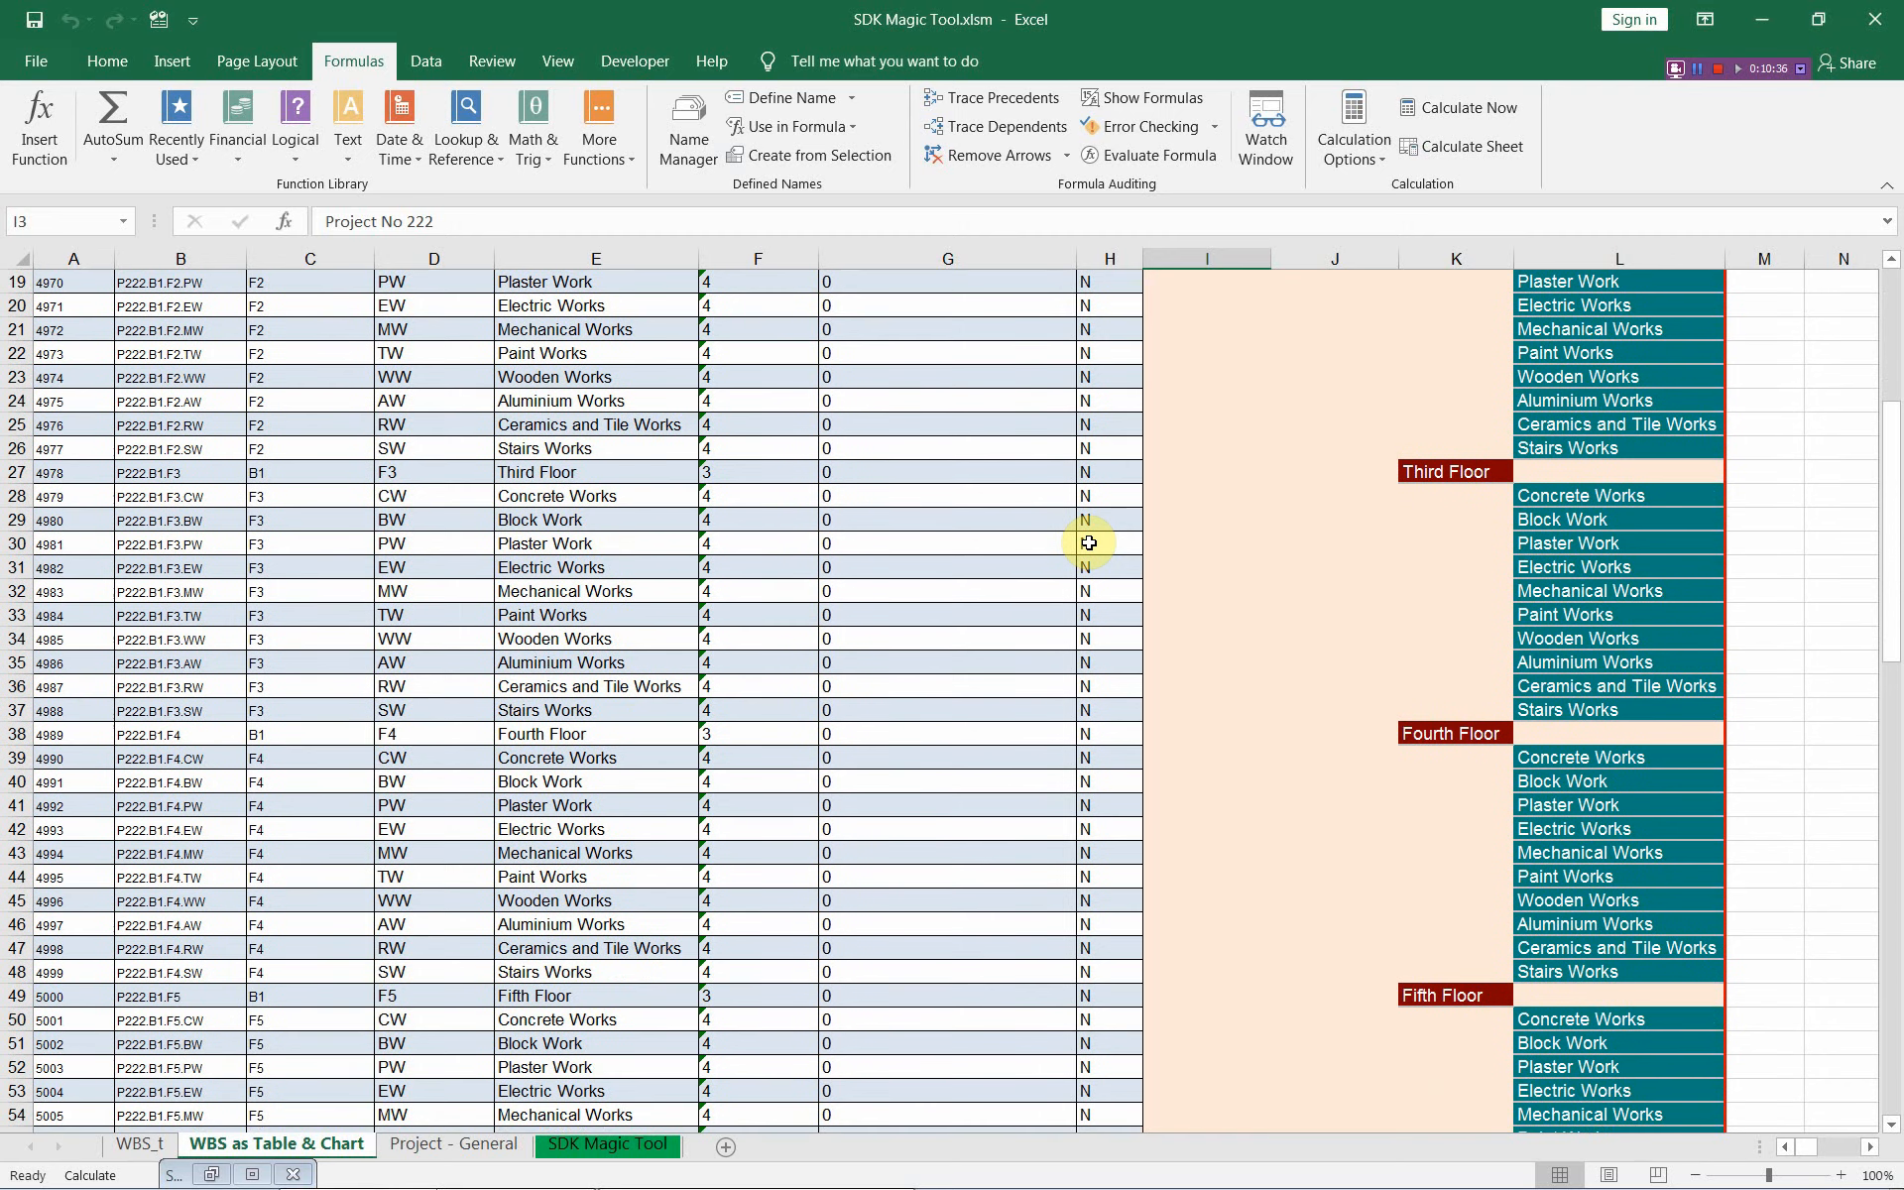
pyautogui.scroll(-1, 1089, 542)
pyautogui.scroll(-2, 1089, 543)
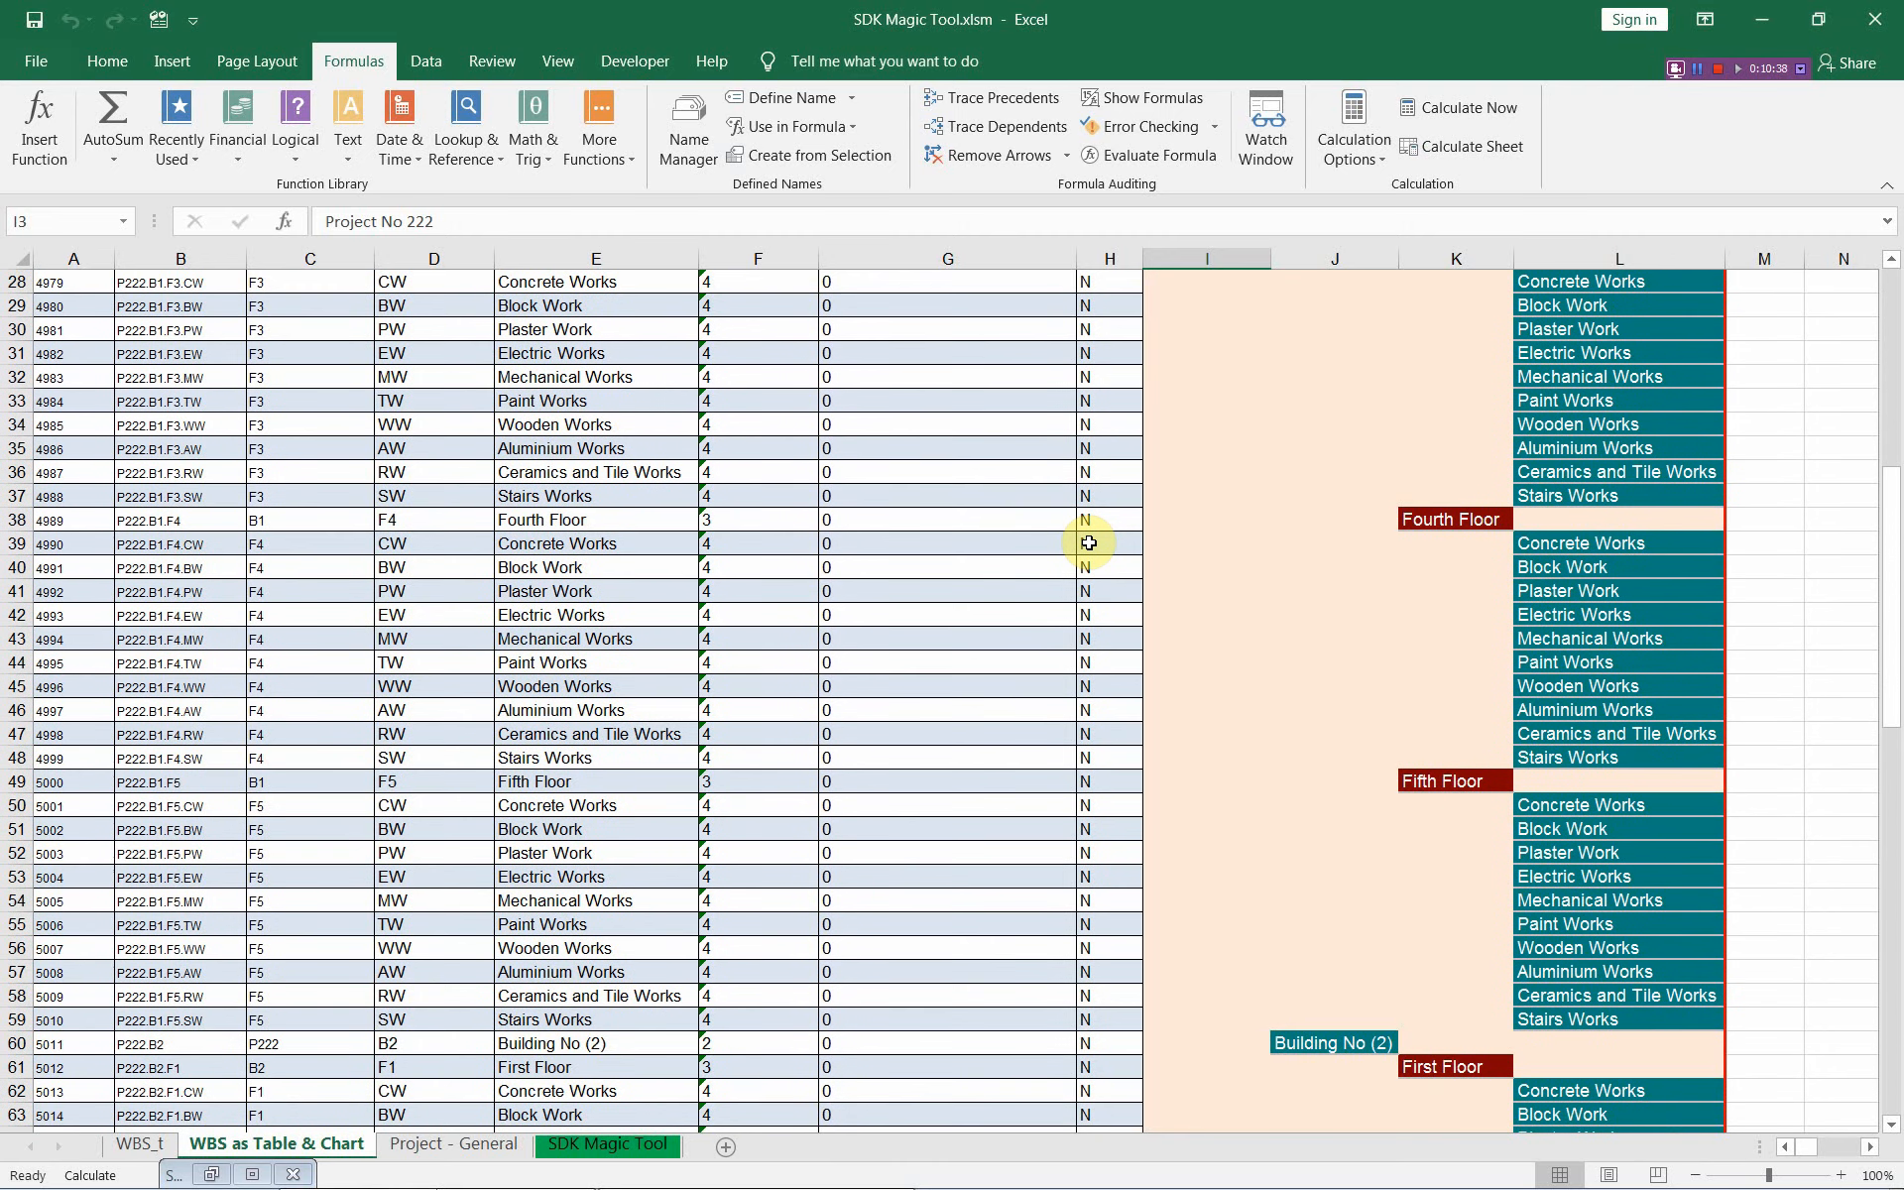
pyautogui.scroll(-3, 1088, 543)
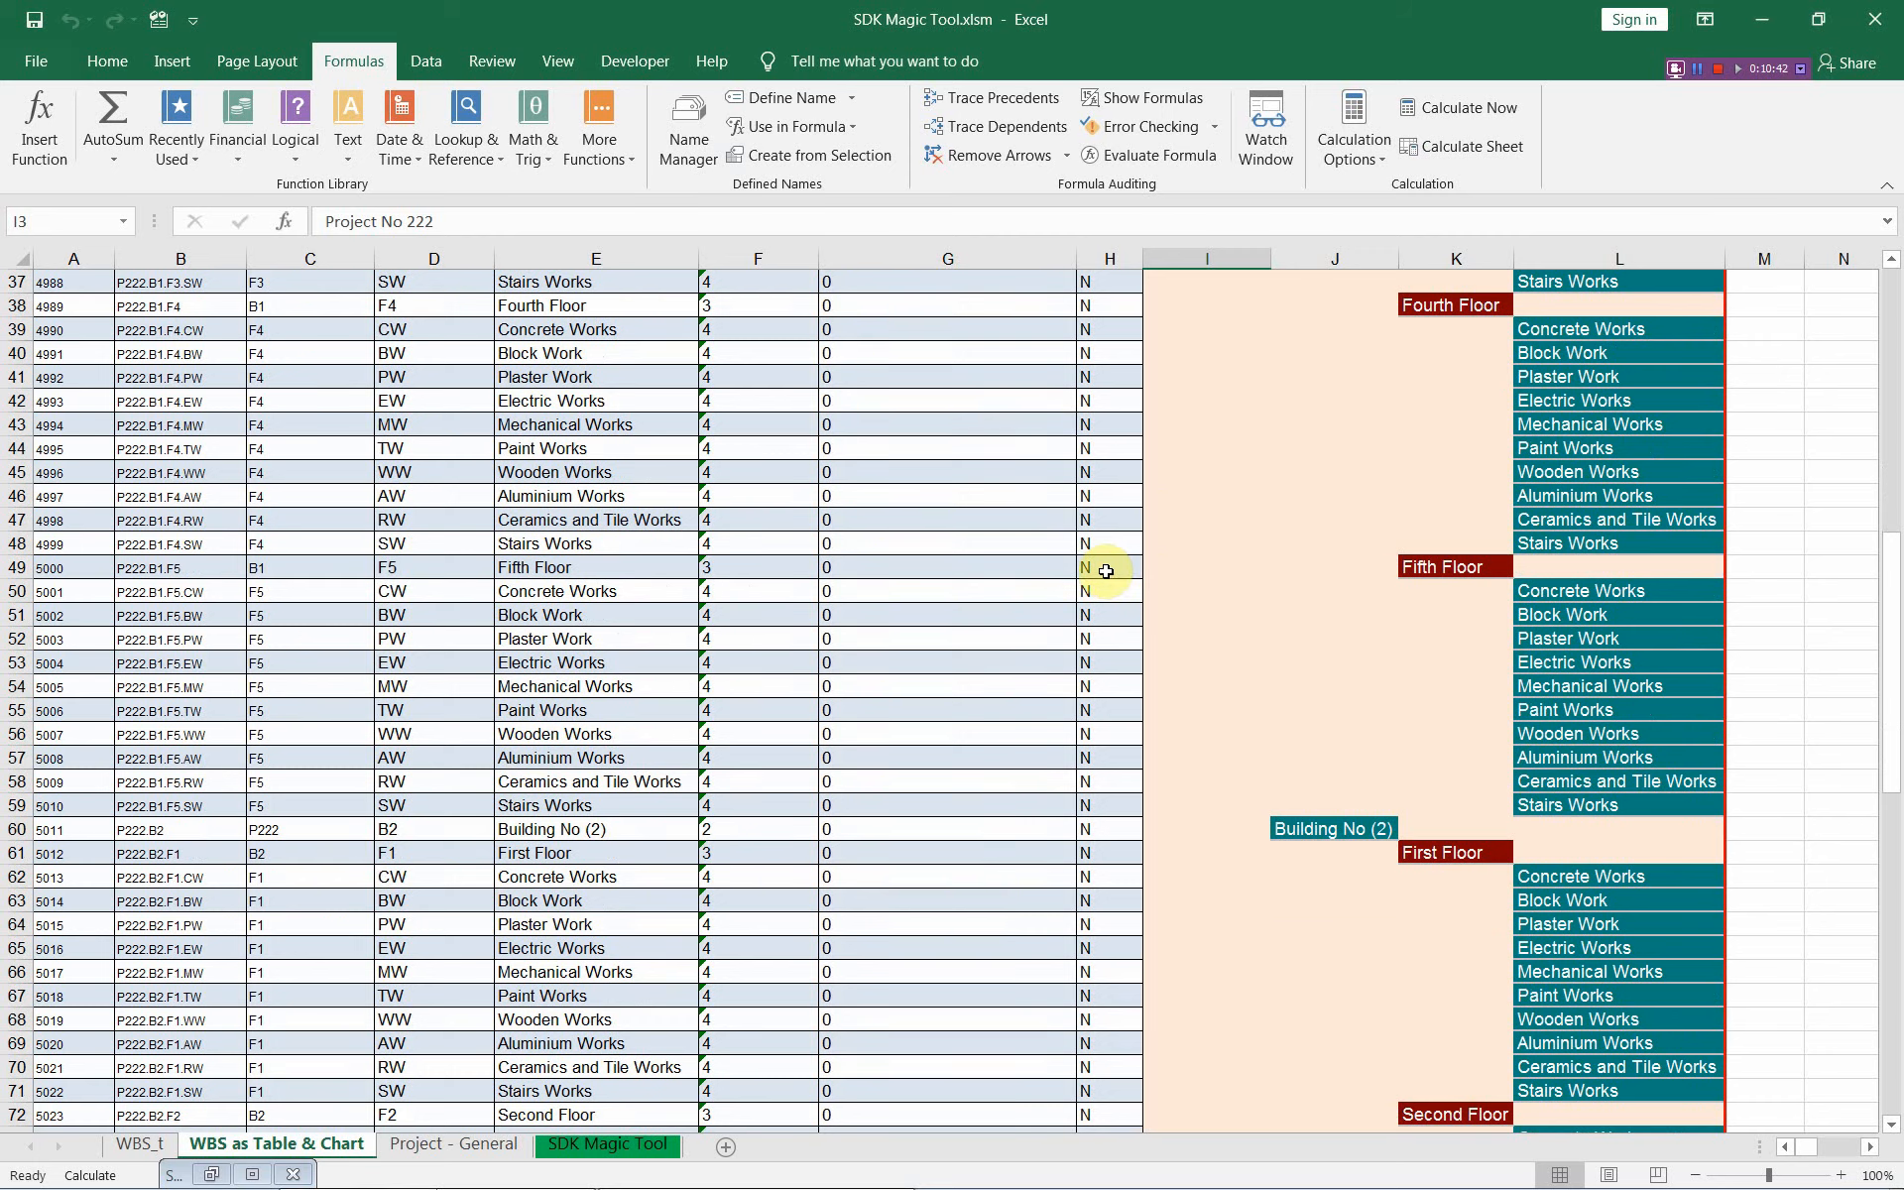
pyautogui.click(1106, 568)
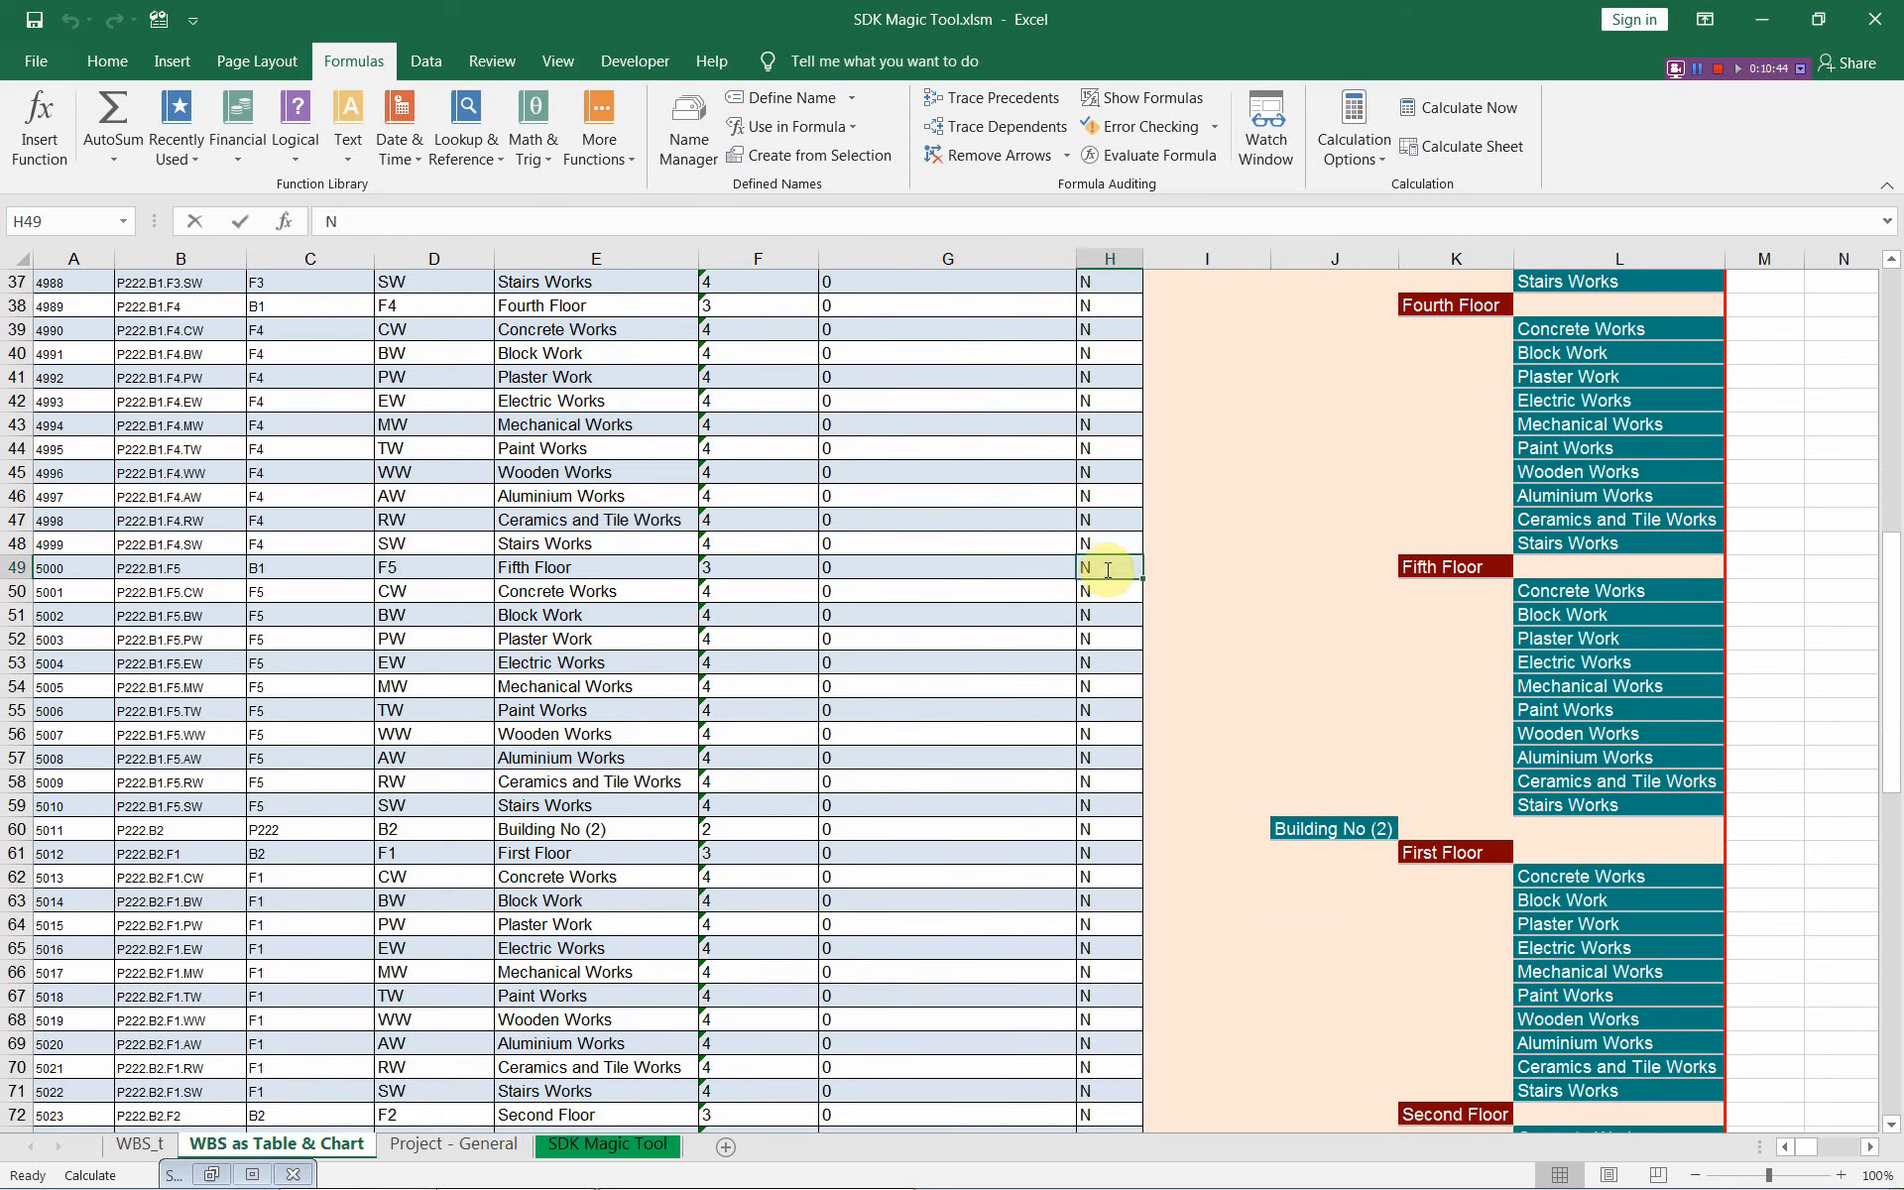
pyautogui.write('y')
pyautogui.press('Return')
pyautogui.click(1109, 571)
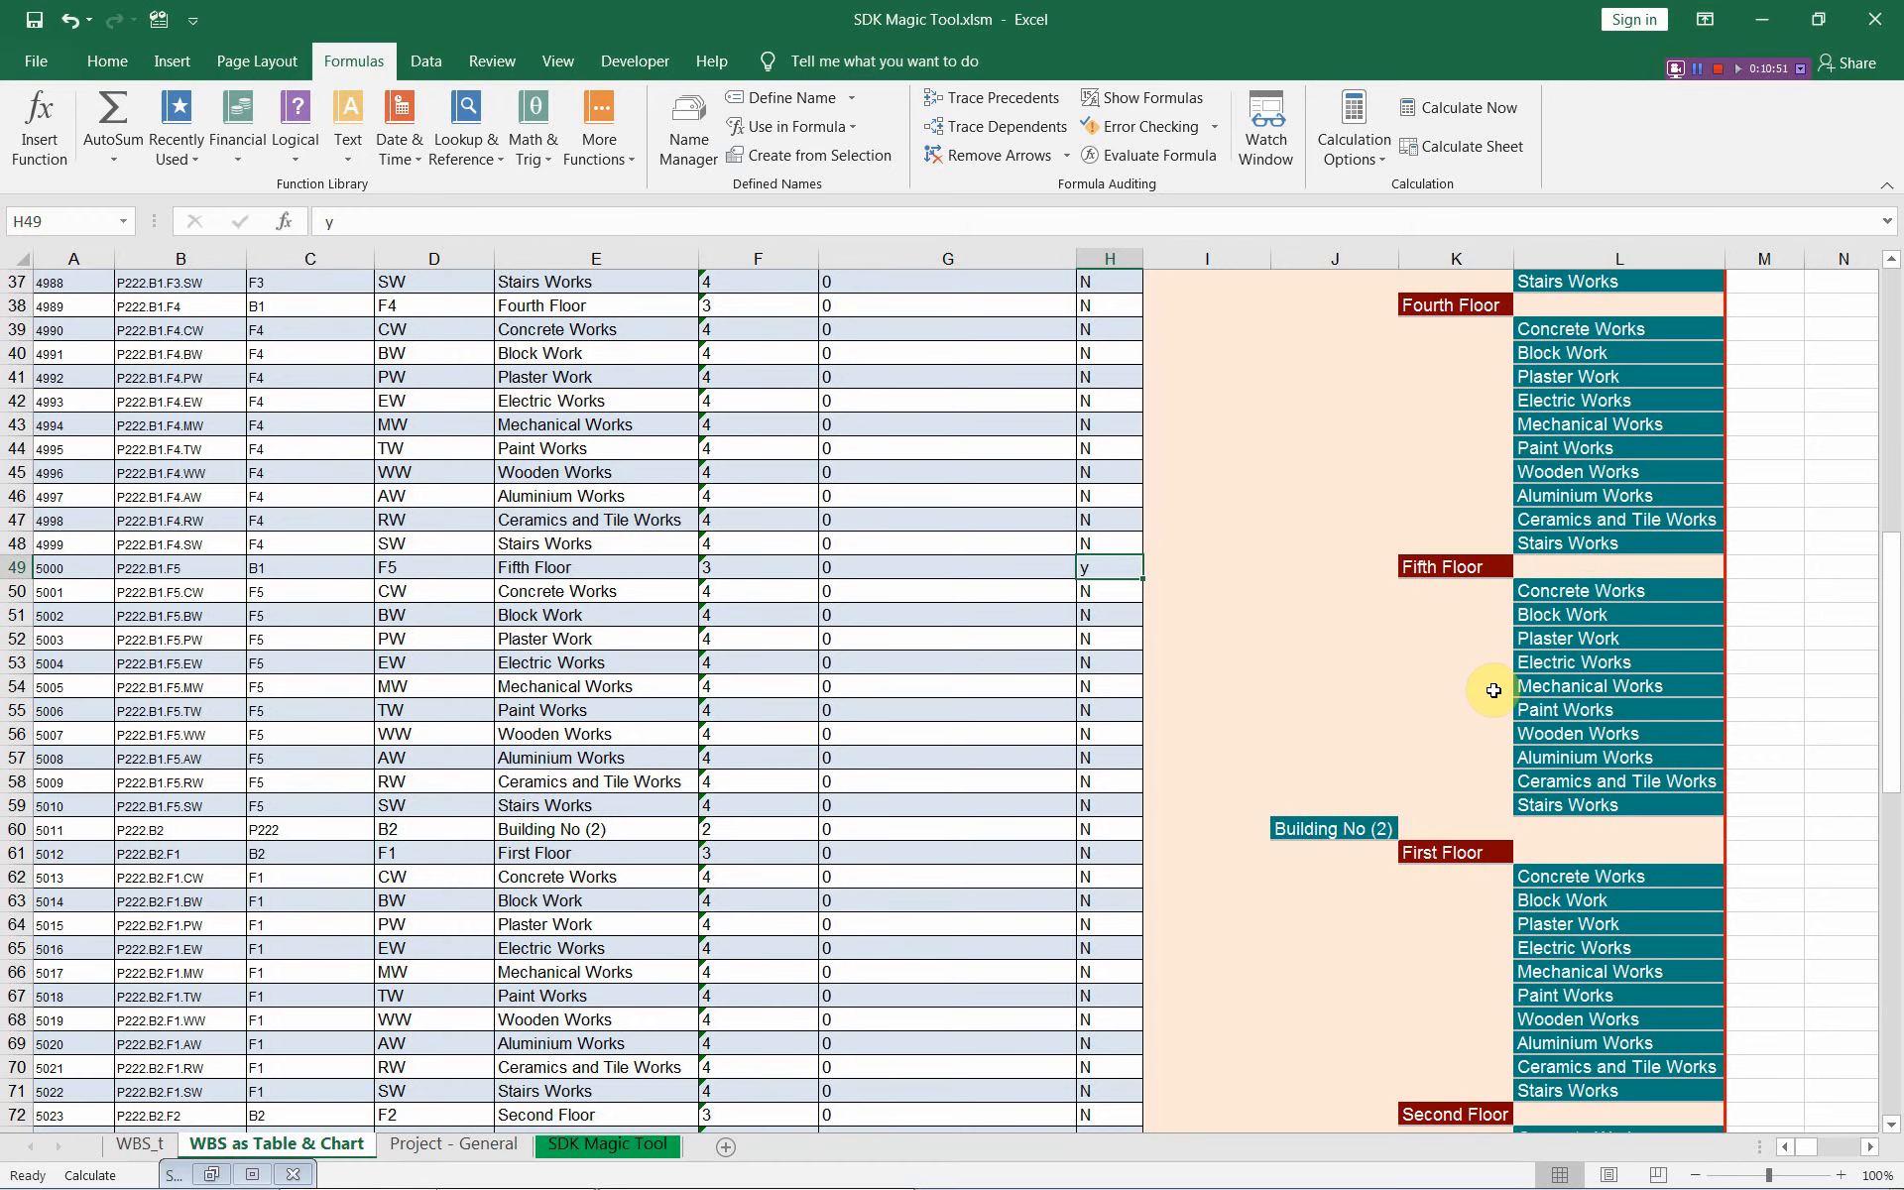
# Step: Mark the Fifth Floor of Building No (2) for deletion by entering y in its Delete/Merge cell, H105
pyautogui.scroll(-13, 1493, 690)
pyautogui.scroll(-4, 1493, 690)
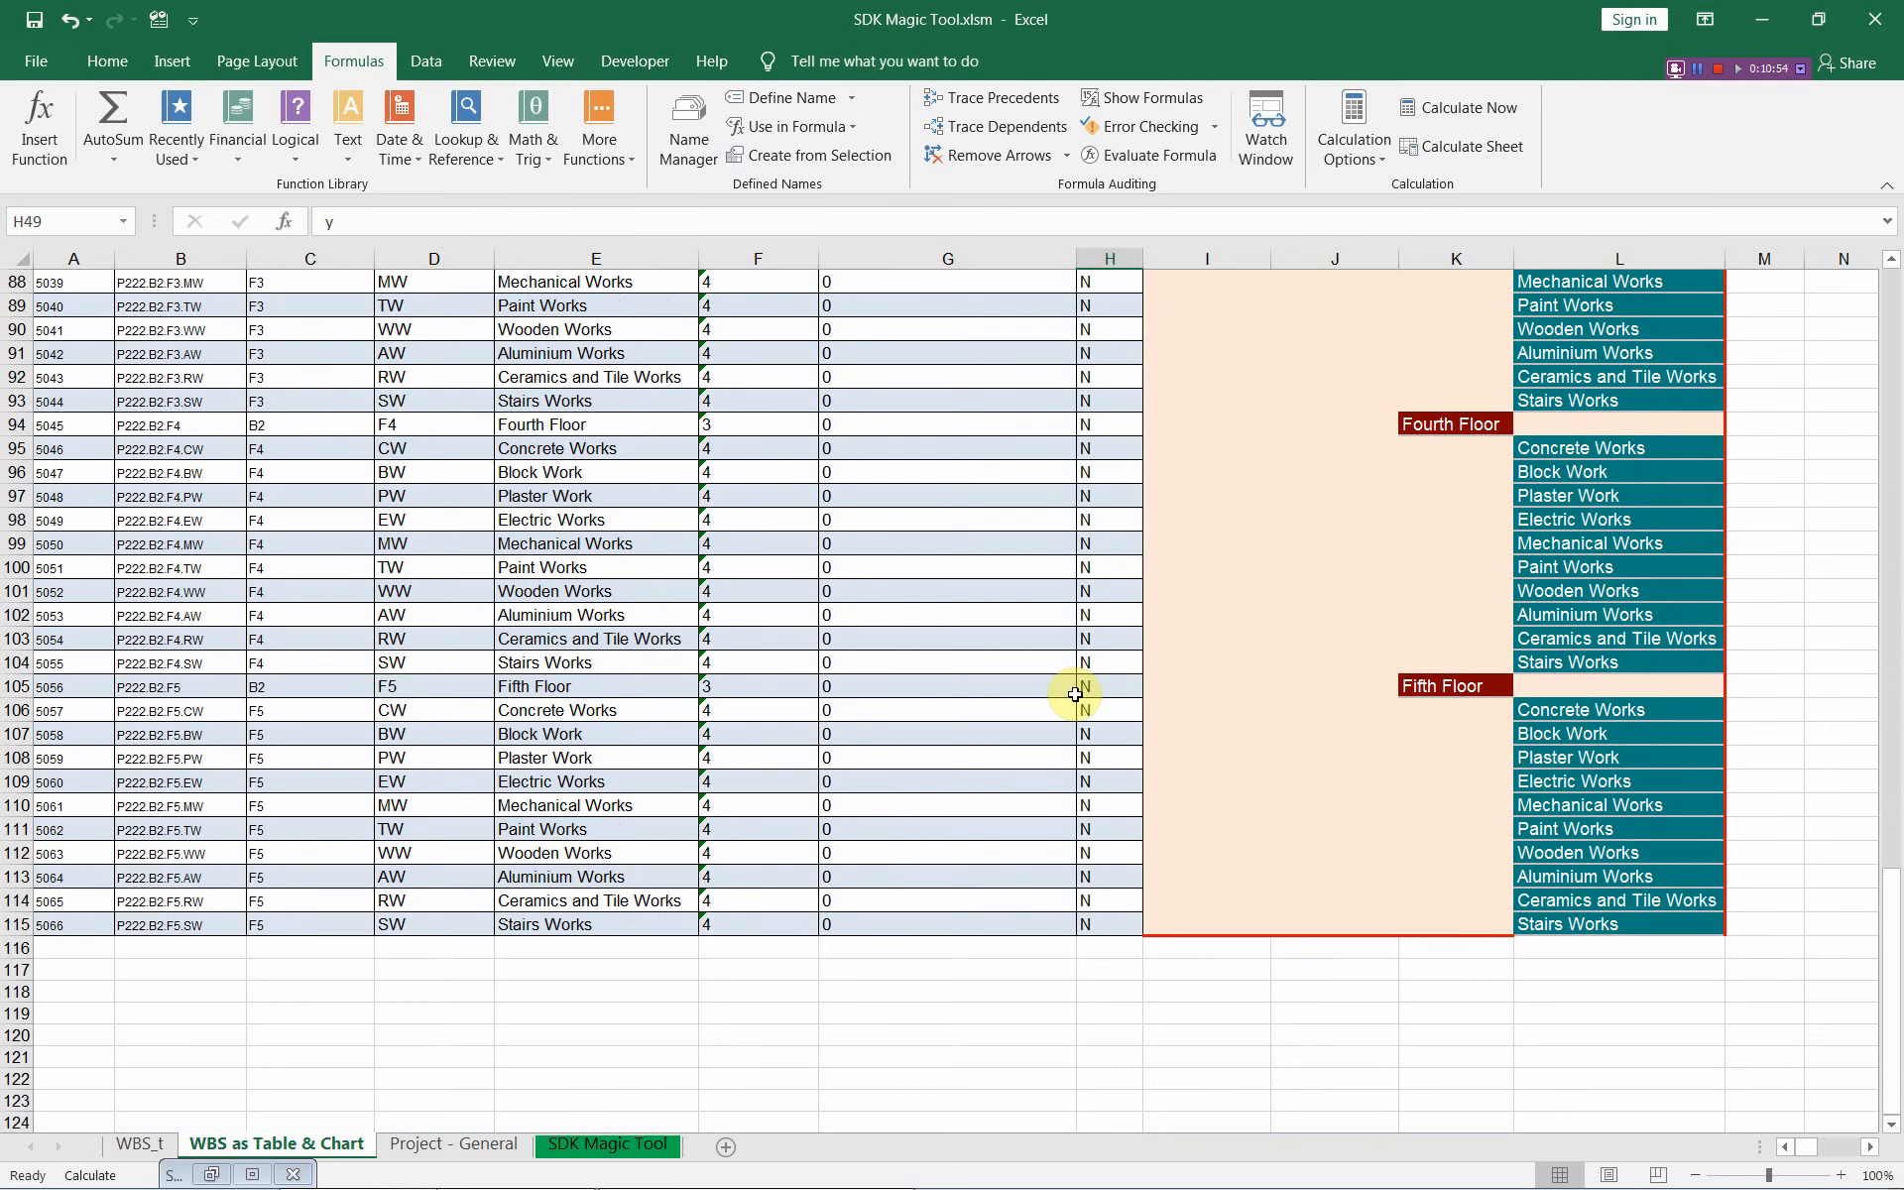
pyautogui.click(1110, 684)
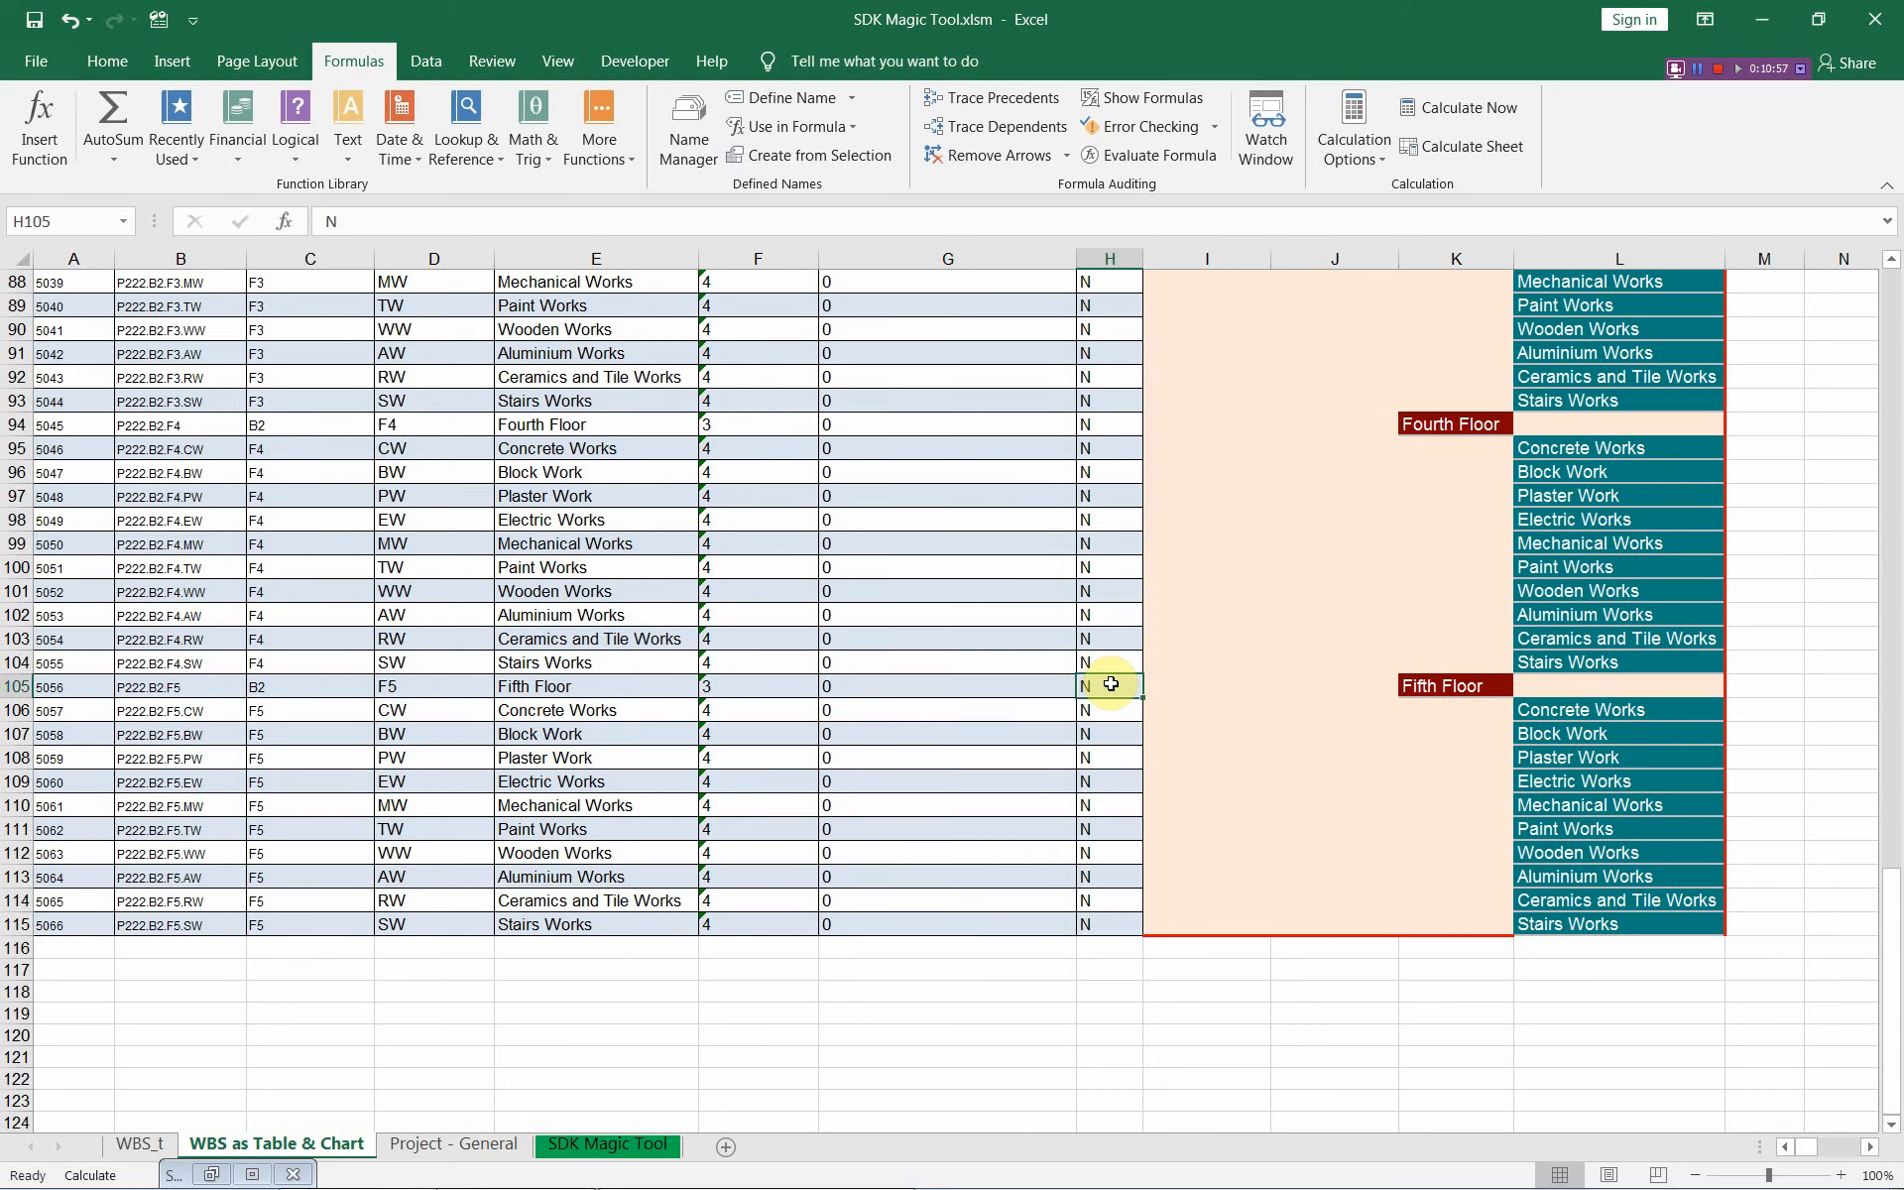
pyautogui.write('y')
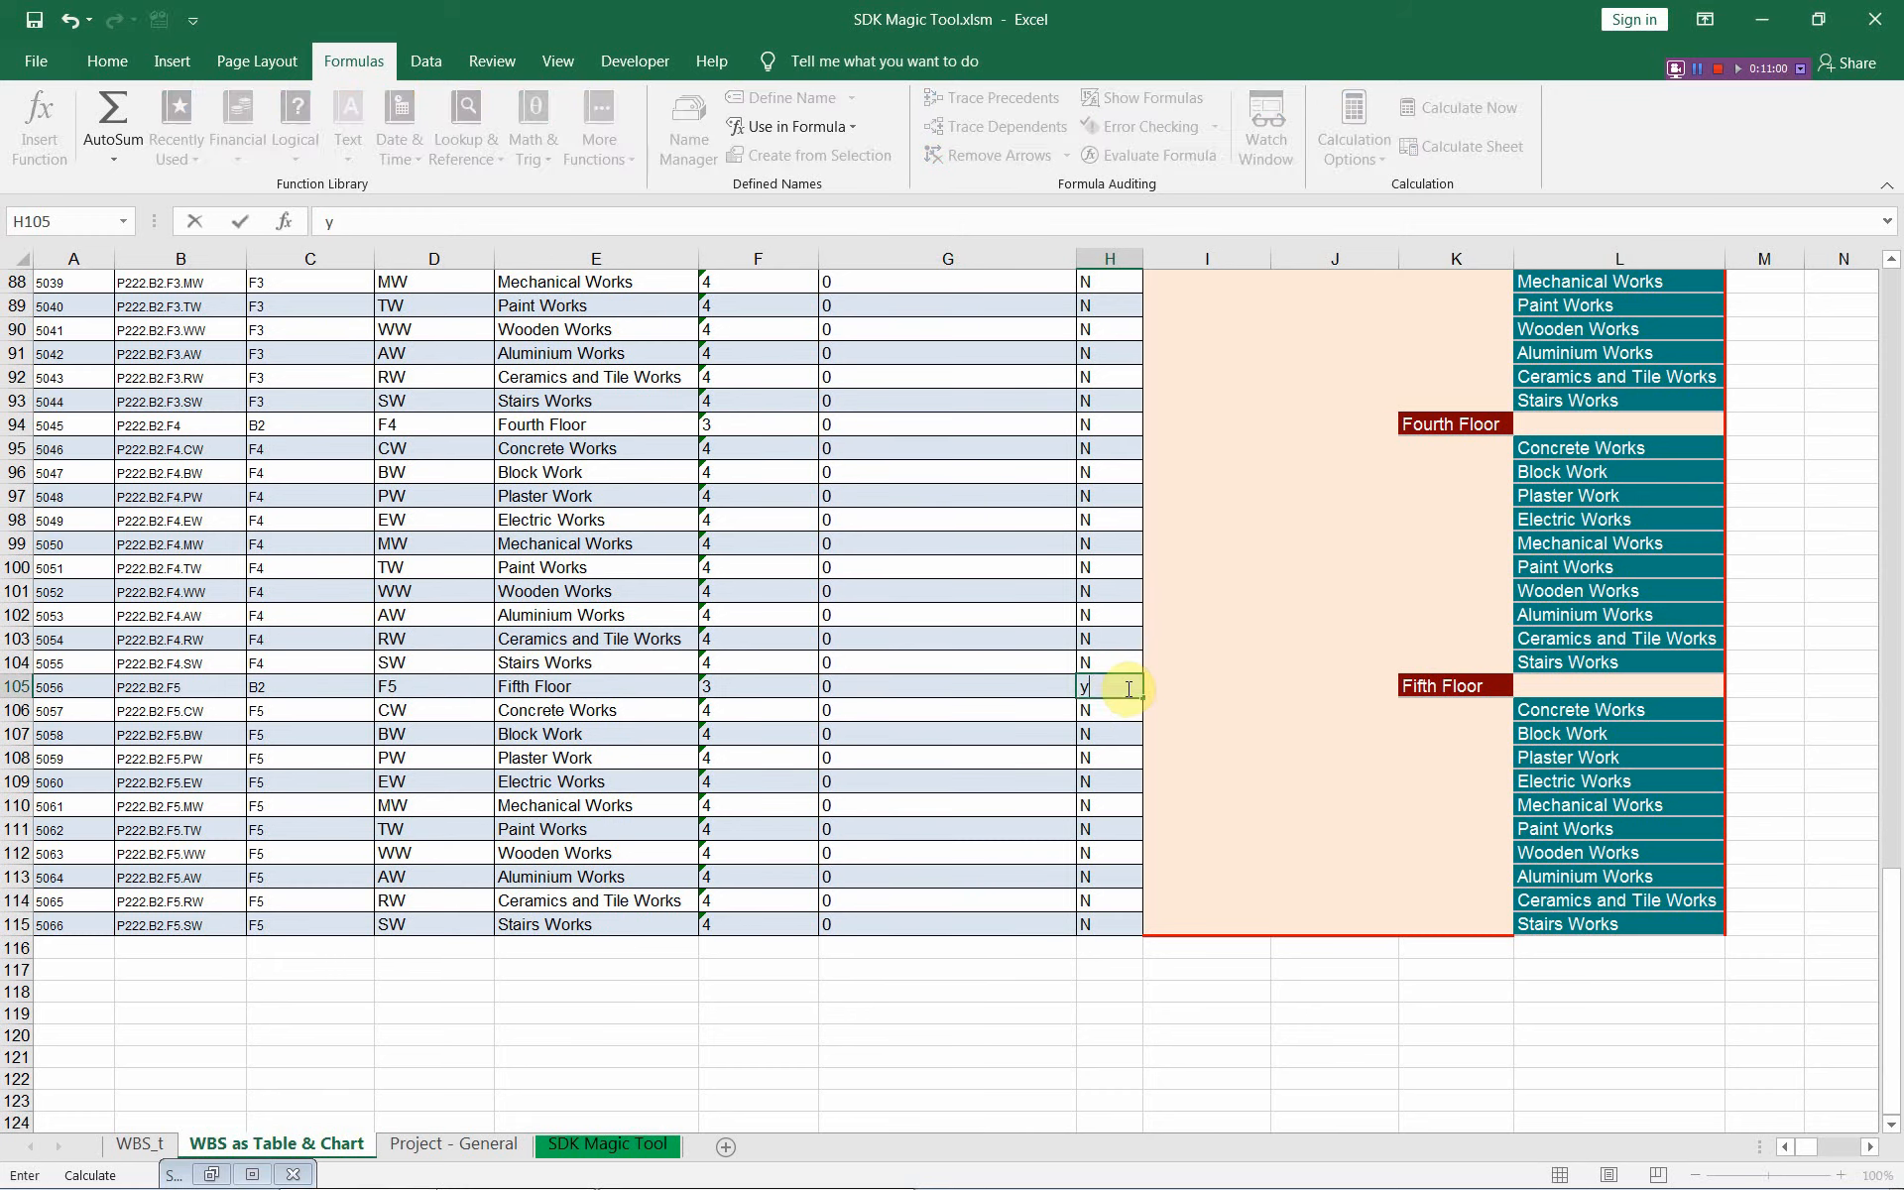
pyautogui.press('Return')
# Step: Reopen the SDK Magic Tool form and export P222's WBS deletions to the database with the Set WBS from Table option
pyautogui.click(1460, 970)
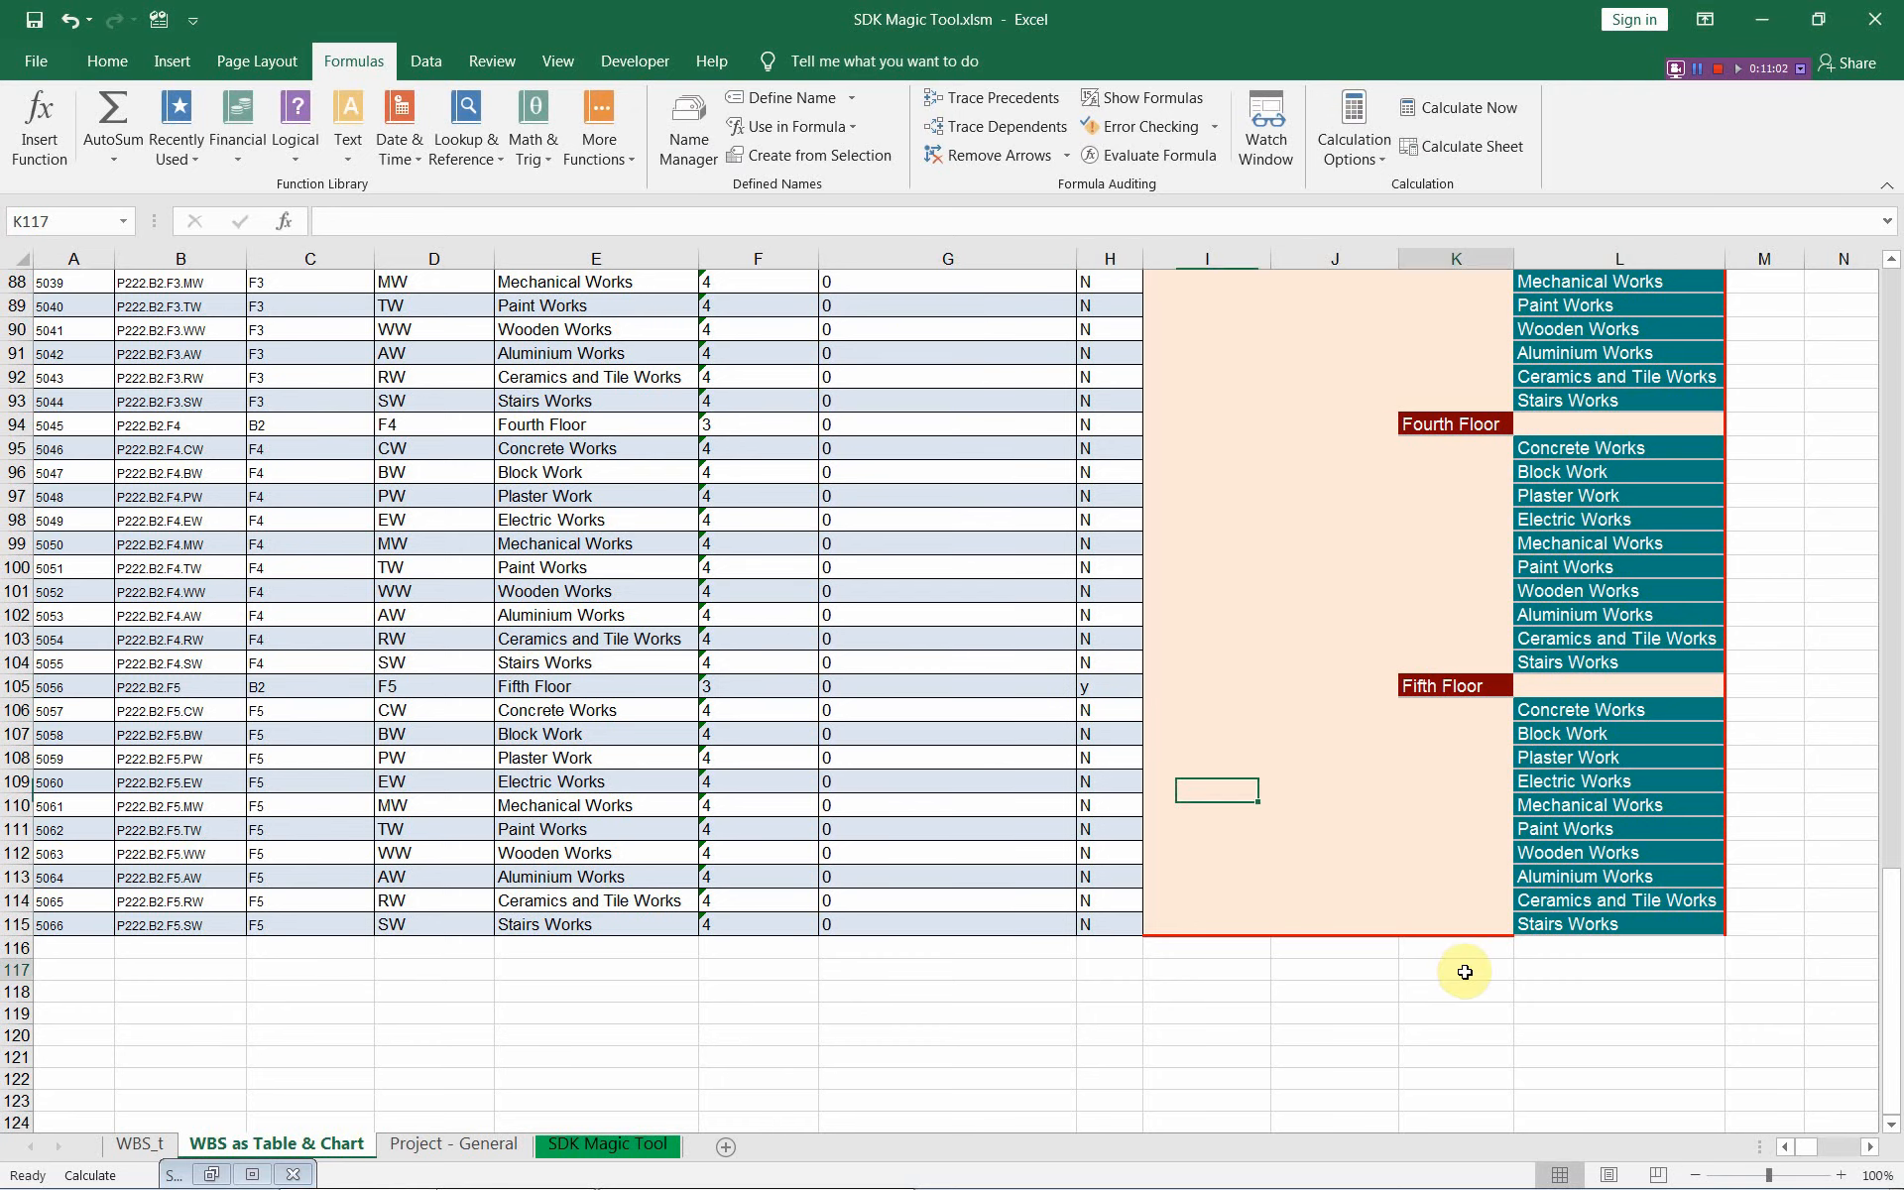
pyautogui.rightClick(1462, 969)
pyautogui.click(1514, 958)
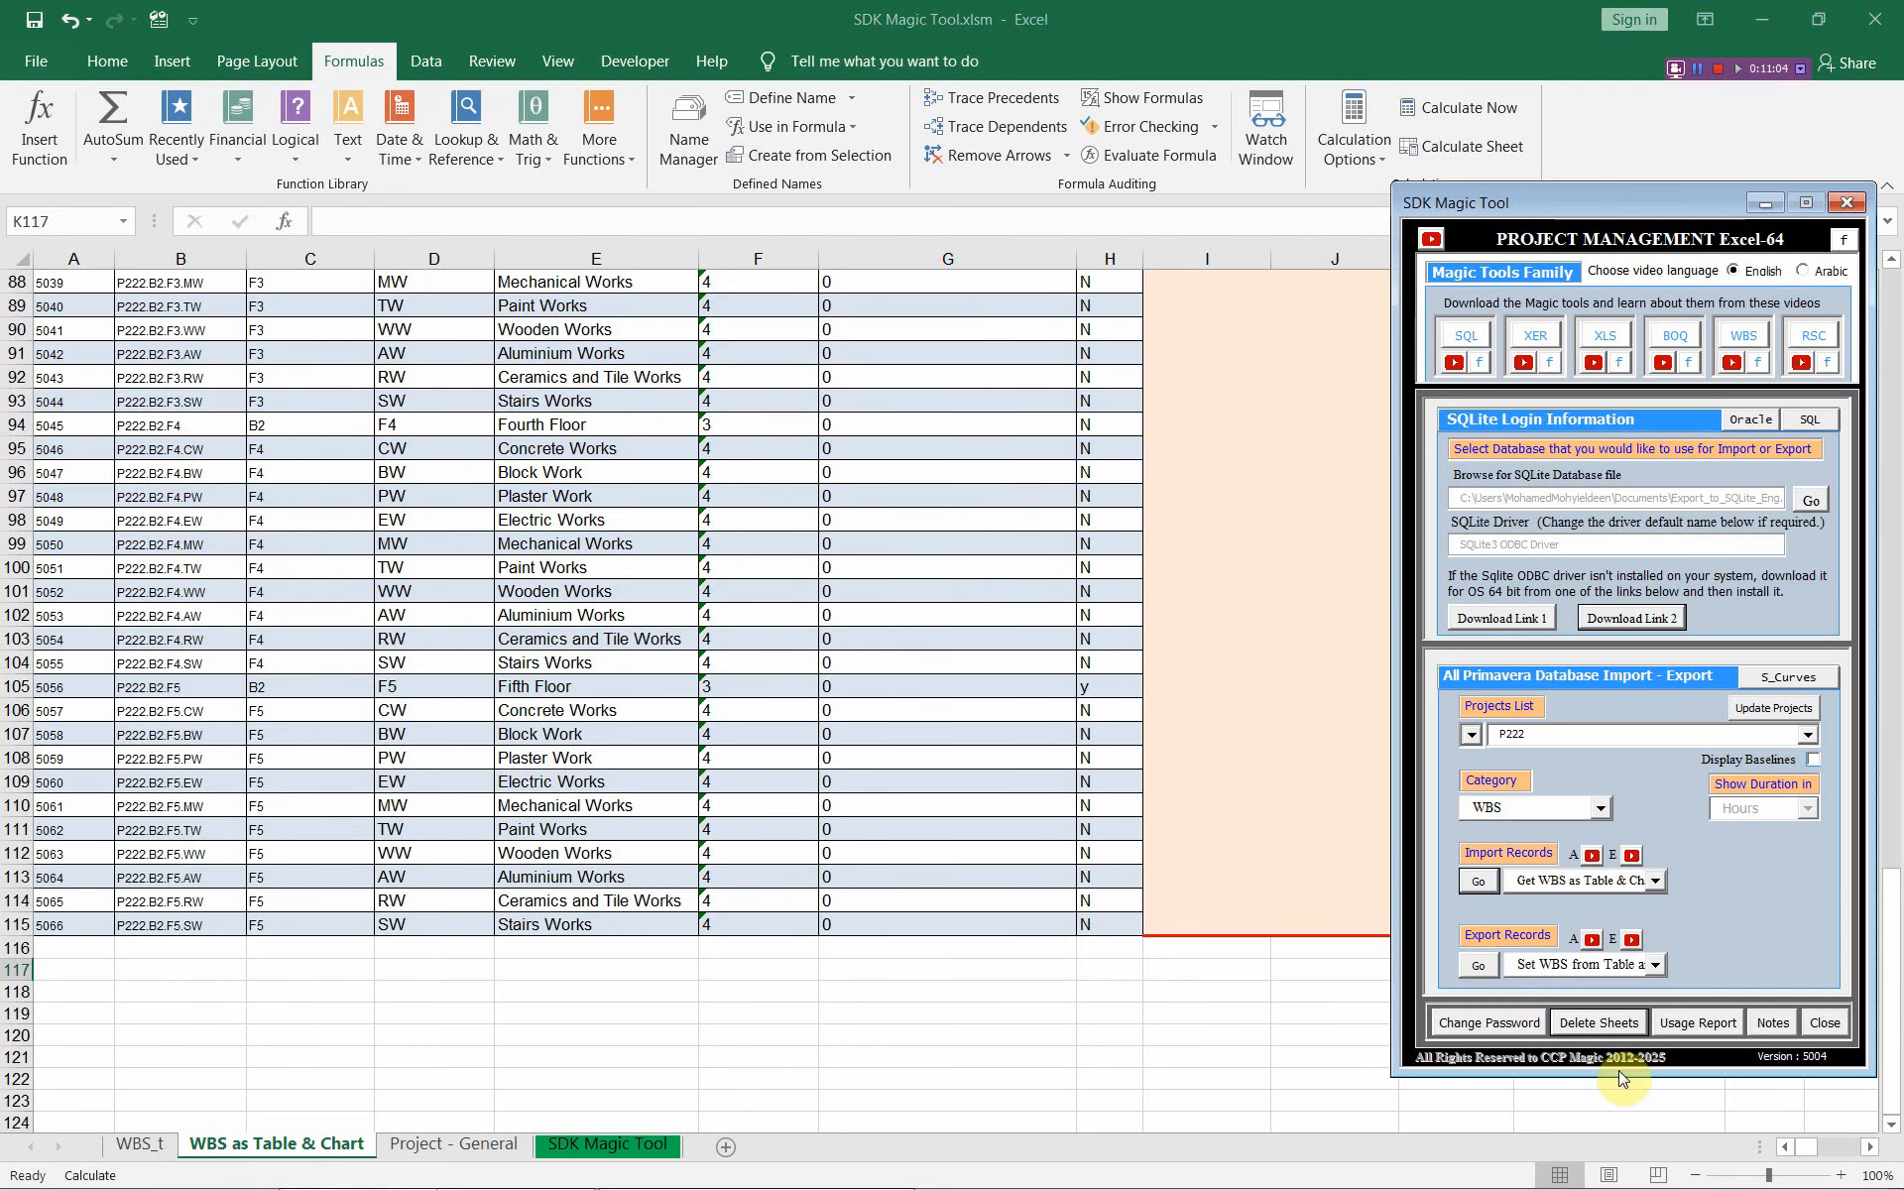
pyautogui.click(1478, 963)
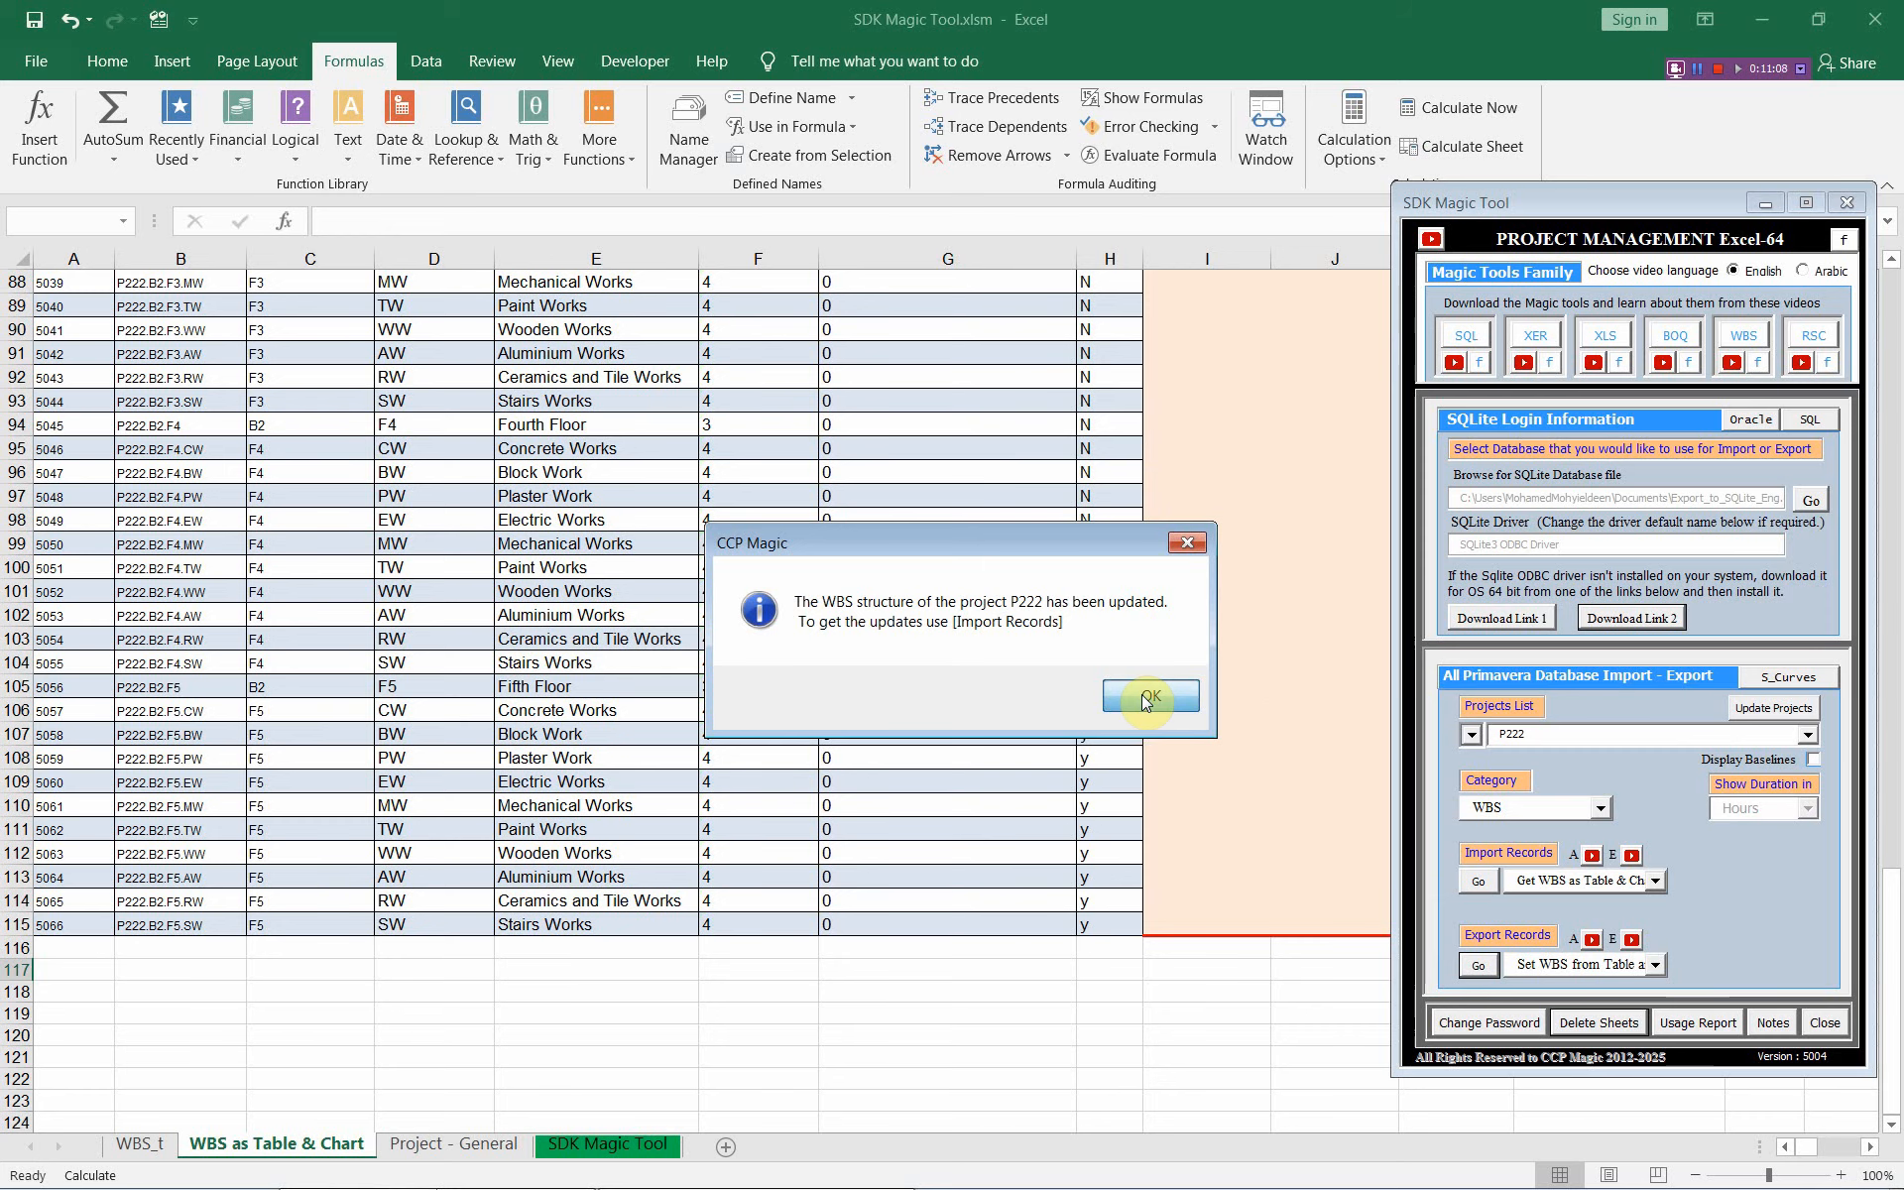
pyautogui.click(1146, 698)
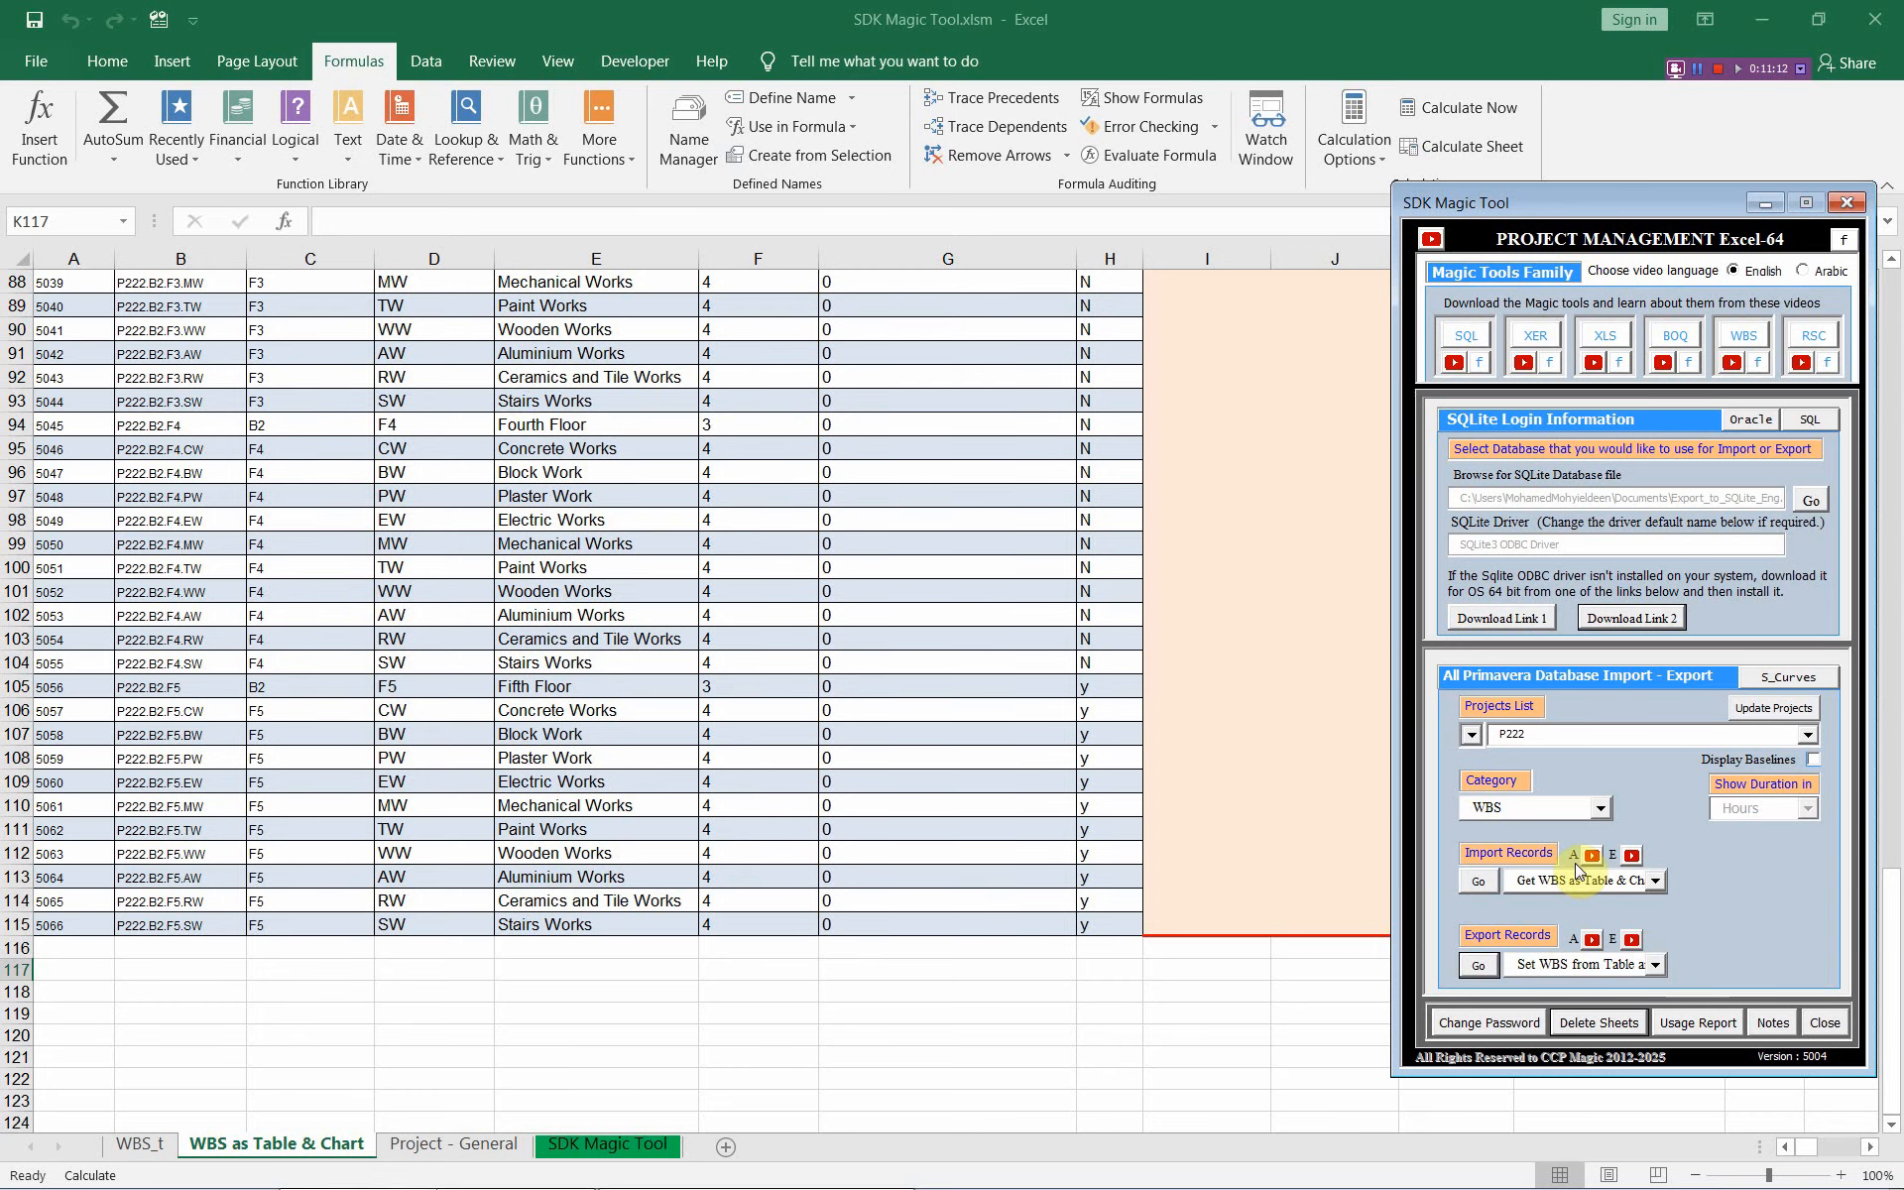
# Step: Reimport P222's records with Get WBS as Table & Chart, minimize the form and check both buildings' remaining floors
pyautogui.click(1479, 883)
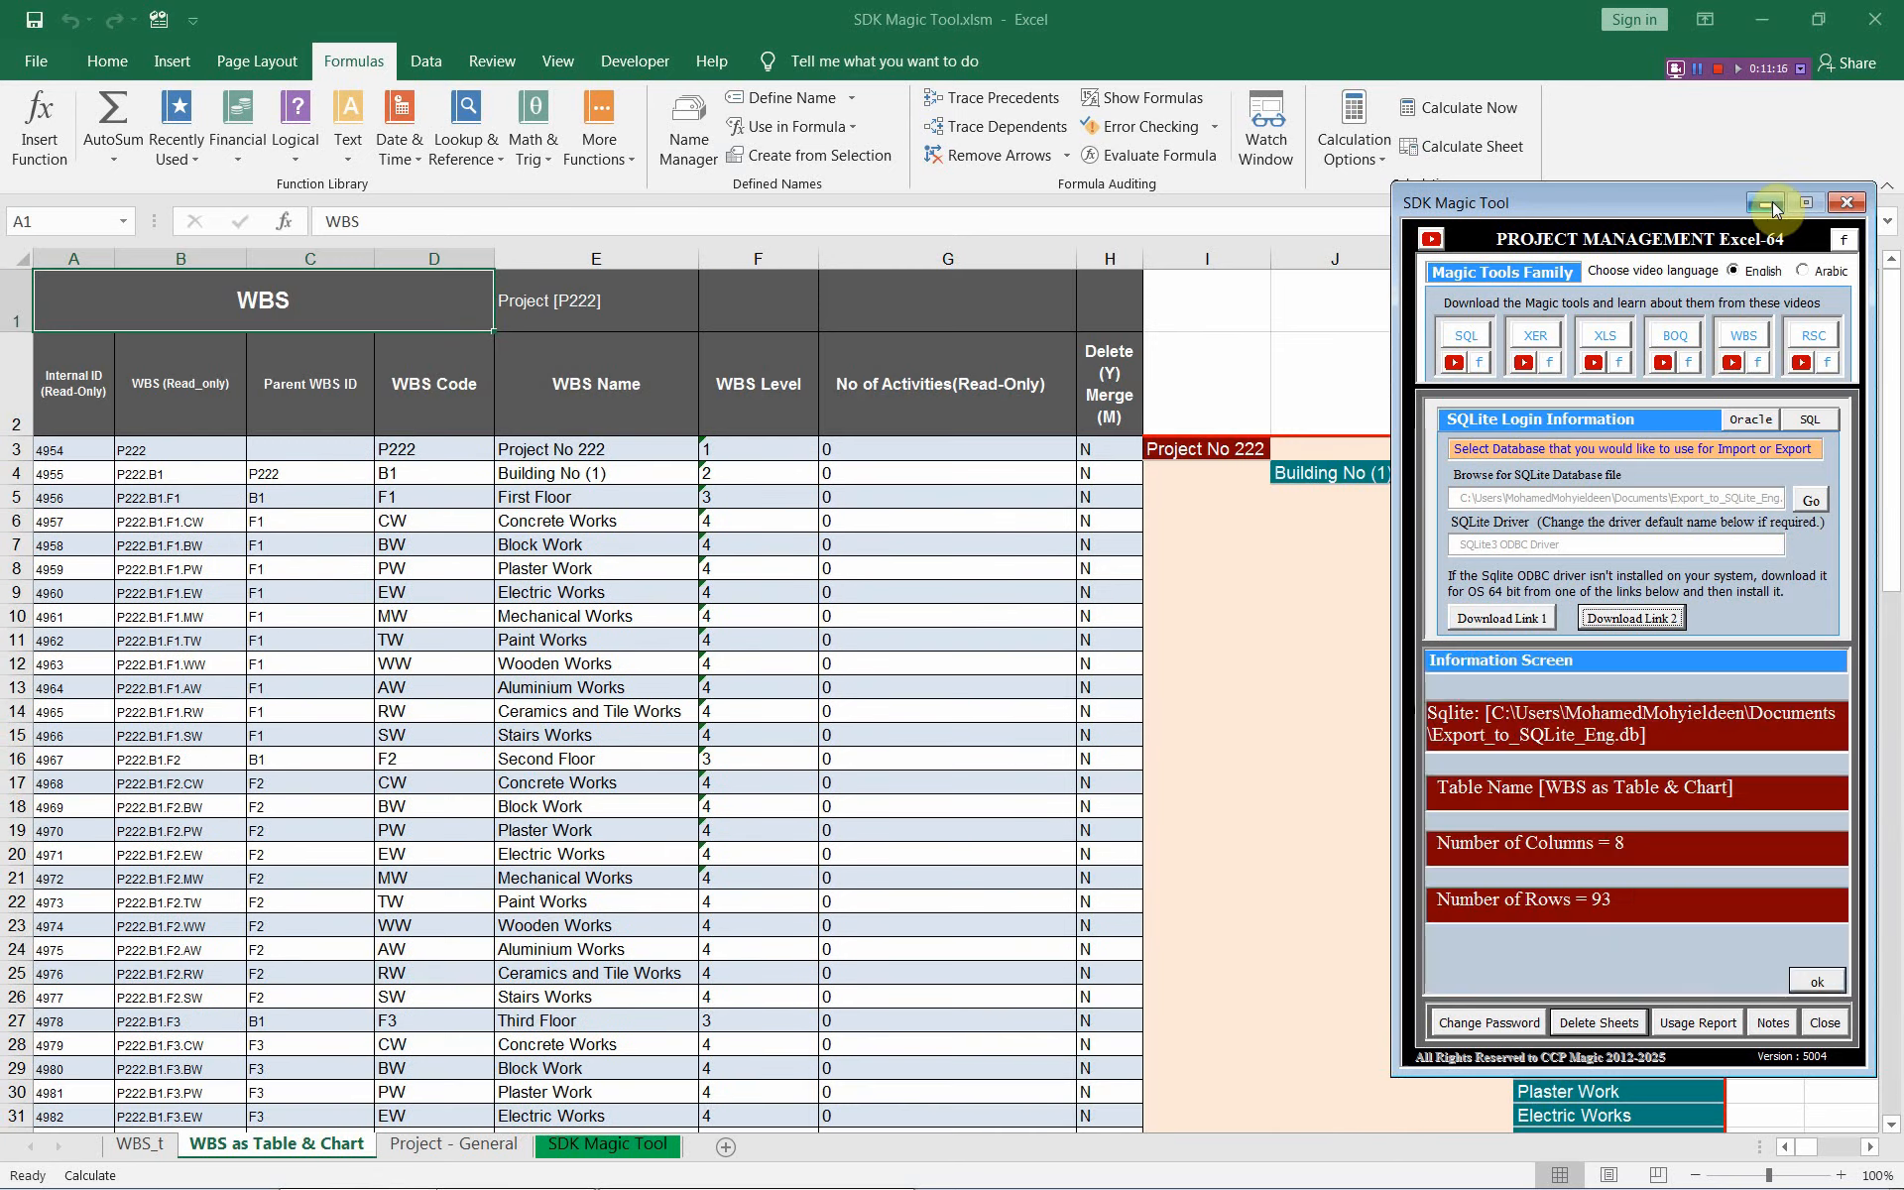
pyautogui.click(1765, 203)
pyautogui.scroll(-10, 1424, 484)
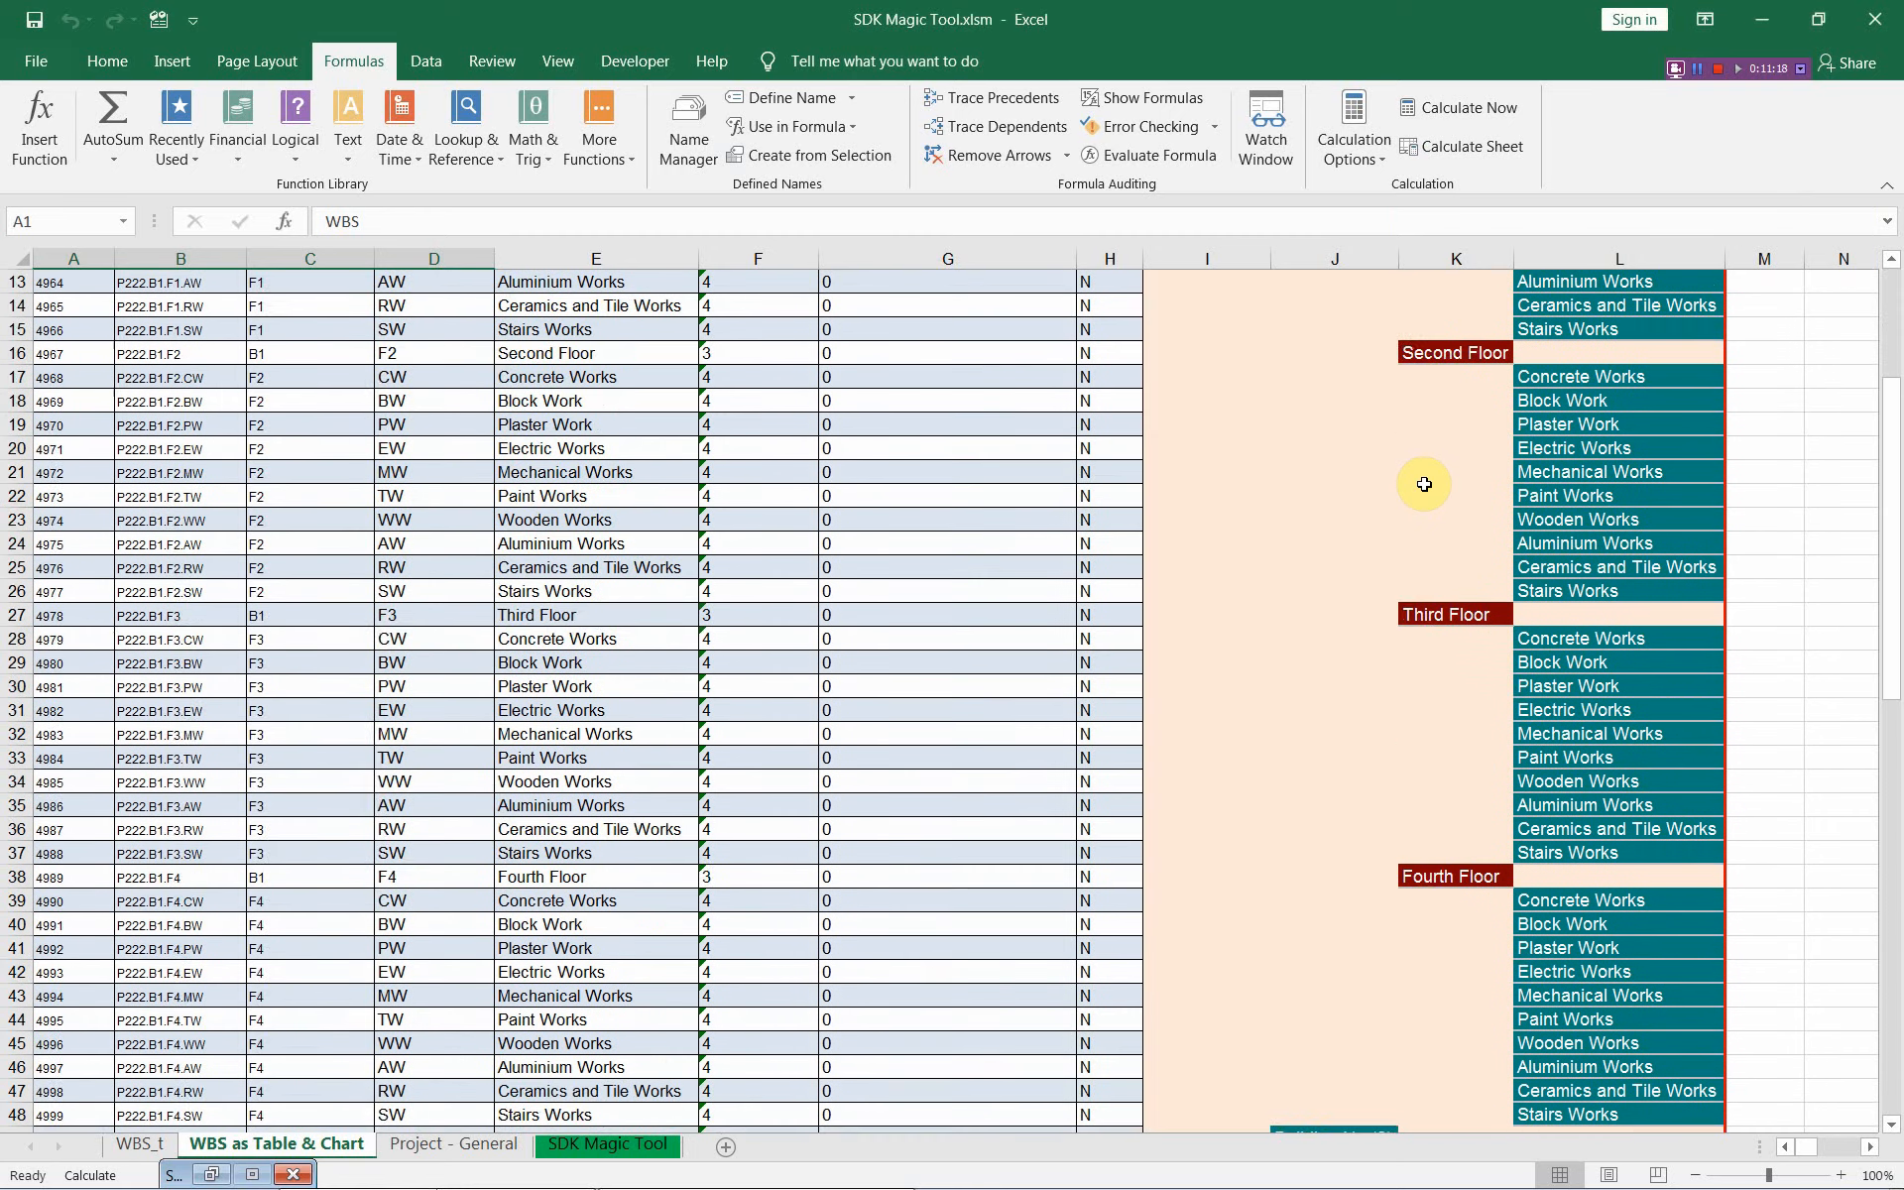
pyautogui.scroll(-9, 1427, 510)
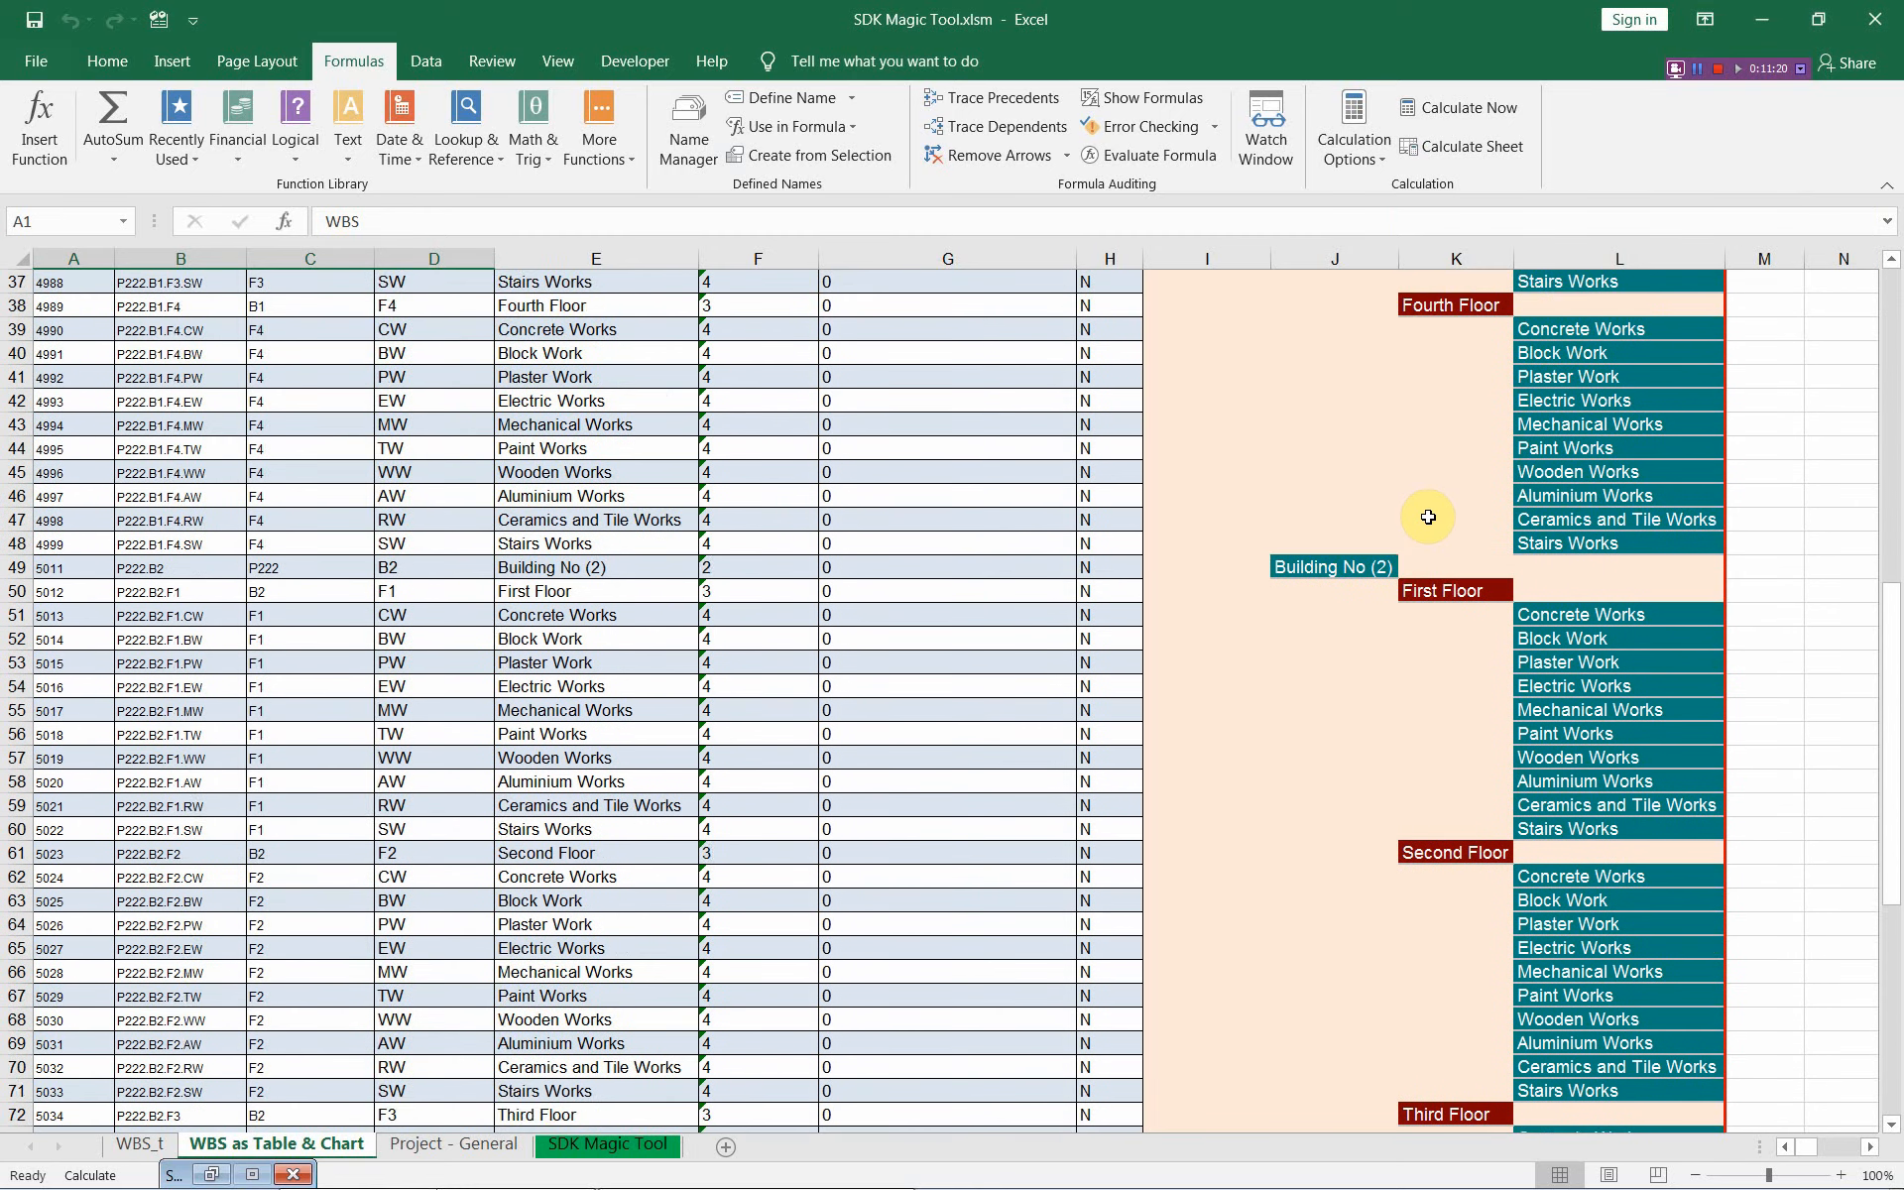
pyautogui.scroll(-3, 1428, 516)
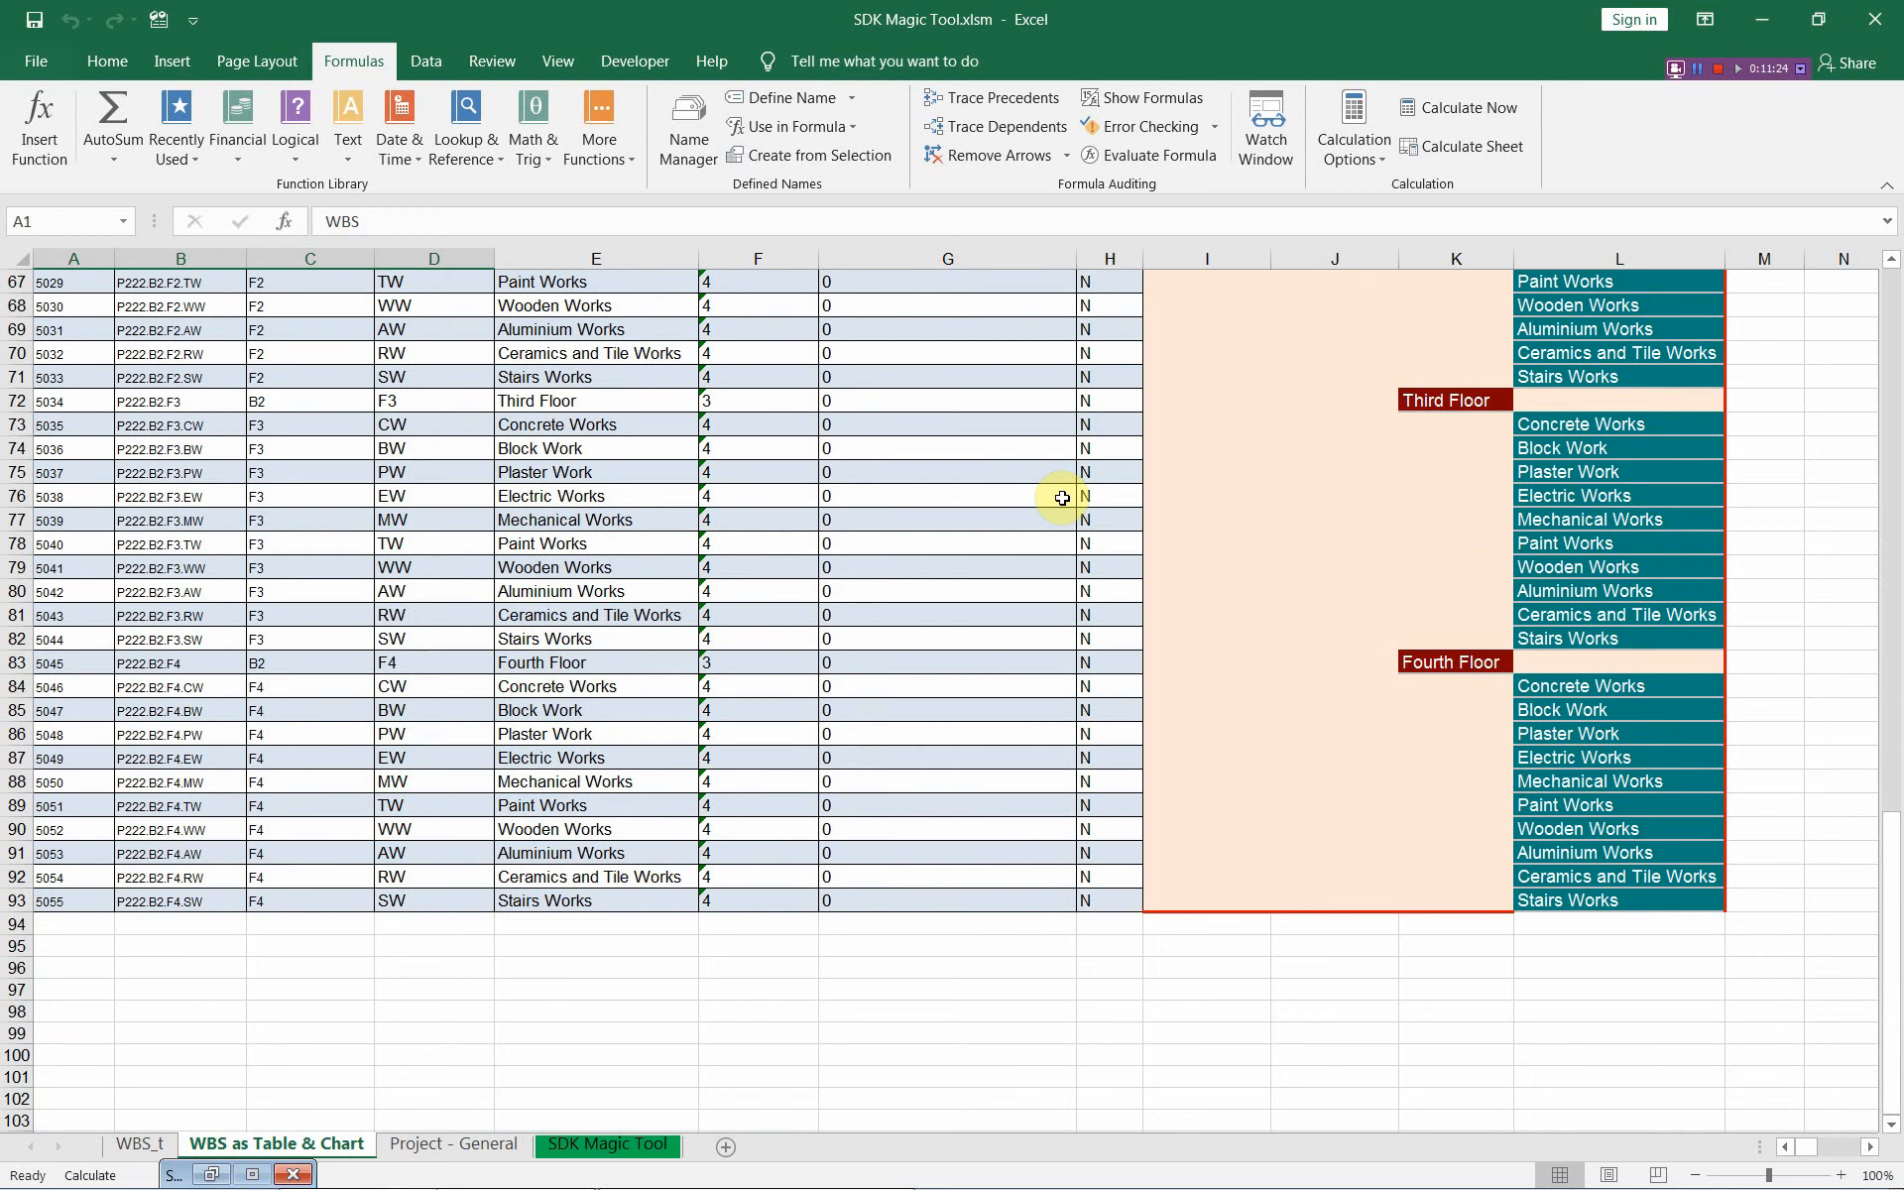
# Step: Switch to Primavera P6 and refresh the data of project P222's WBS
pyautogui.hotkey('alt', 'Tab')
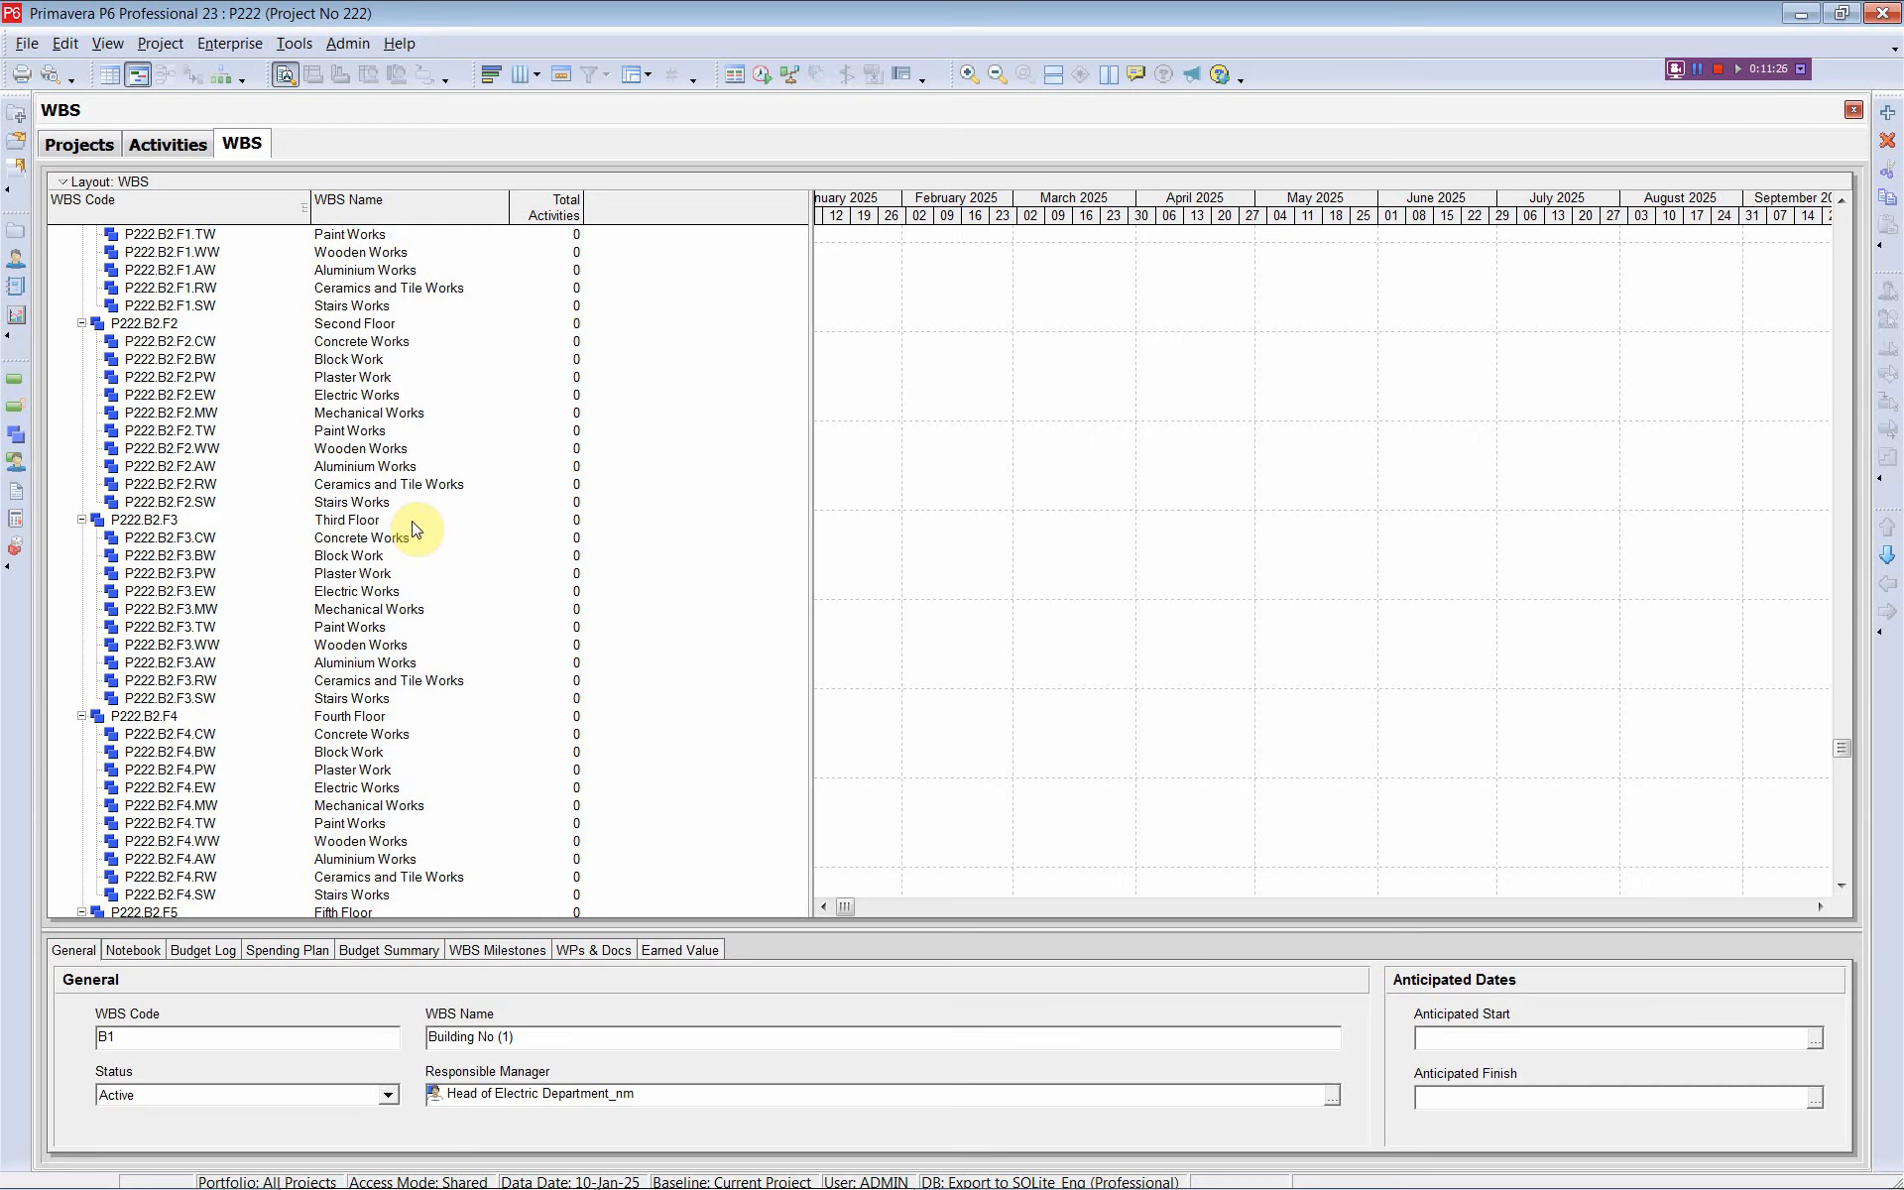
pyautogui.scroll(-4, 188, 557)
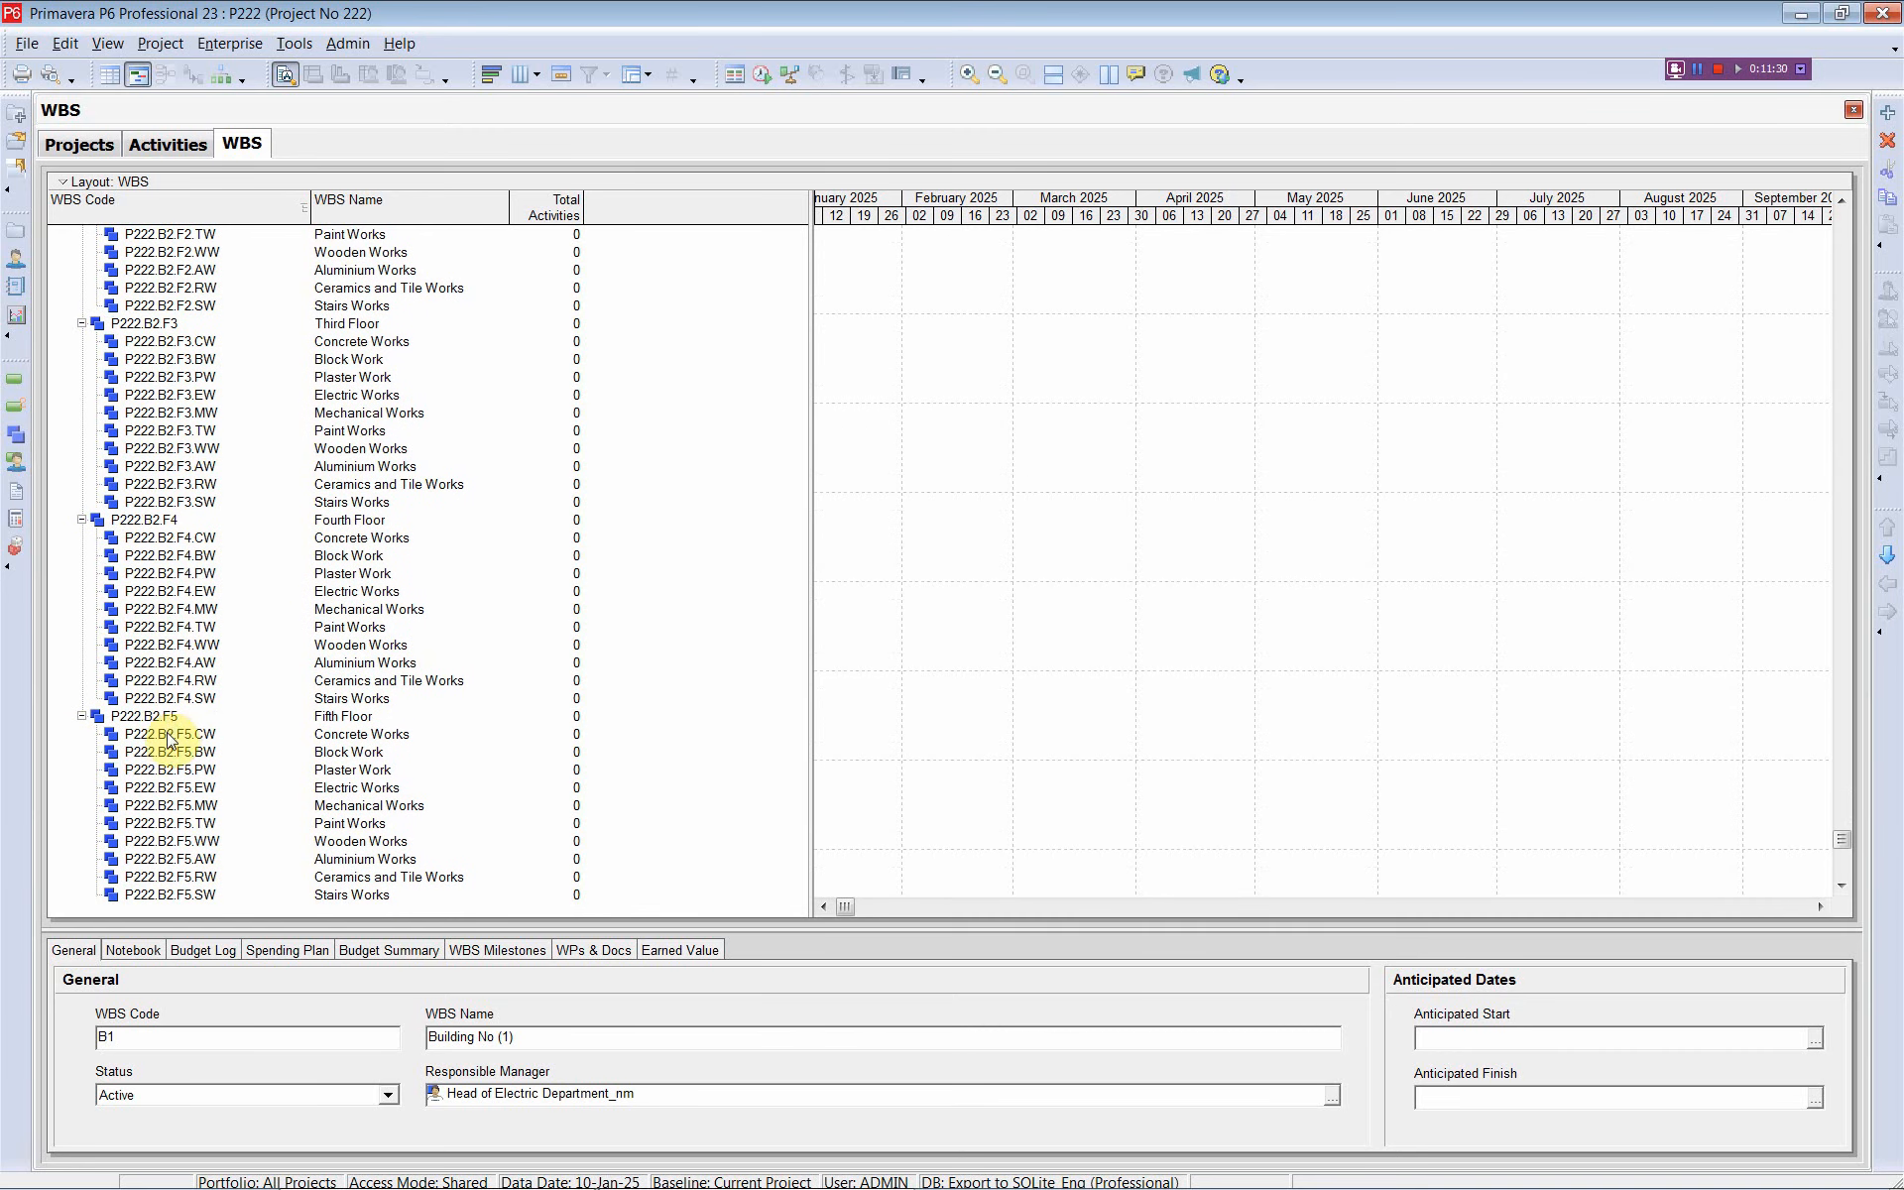
pyautogui.click(27, 44)
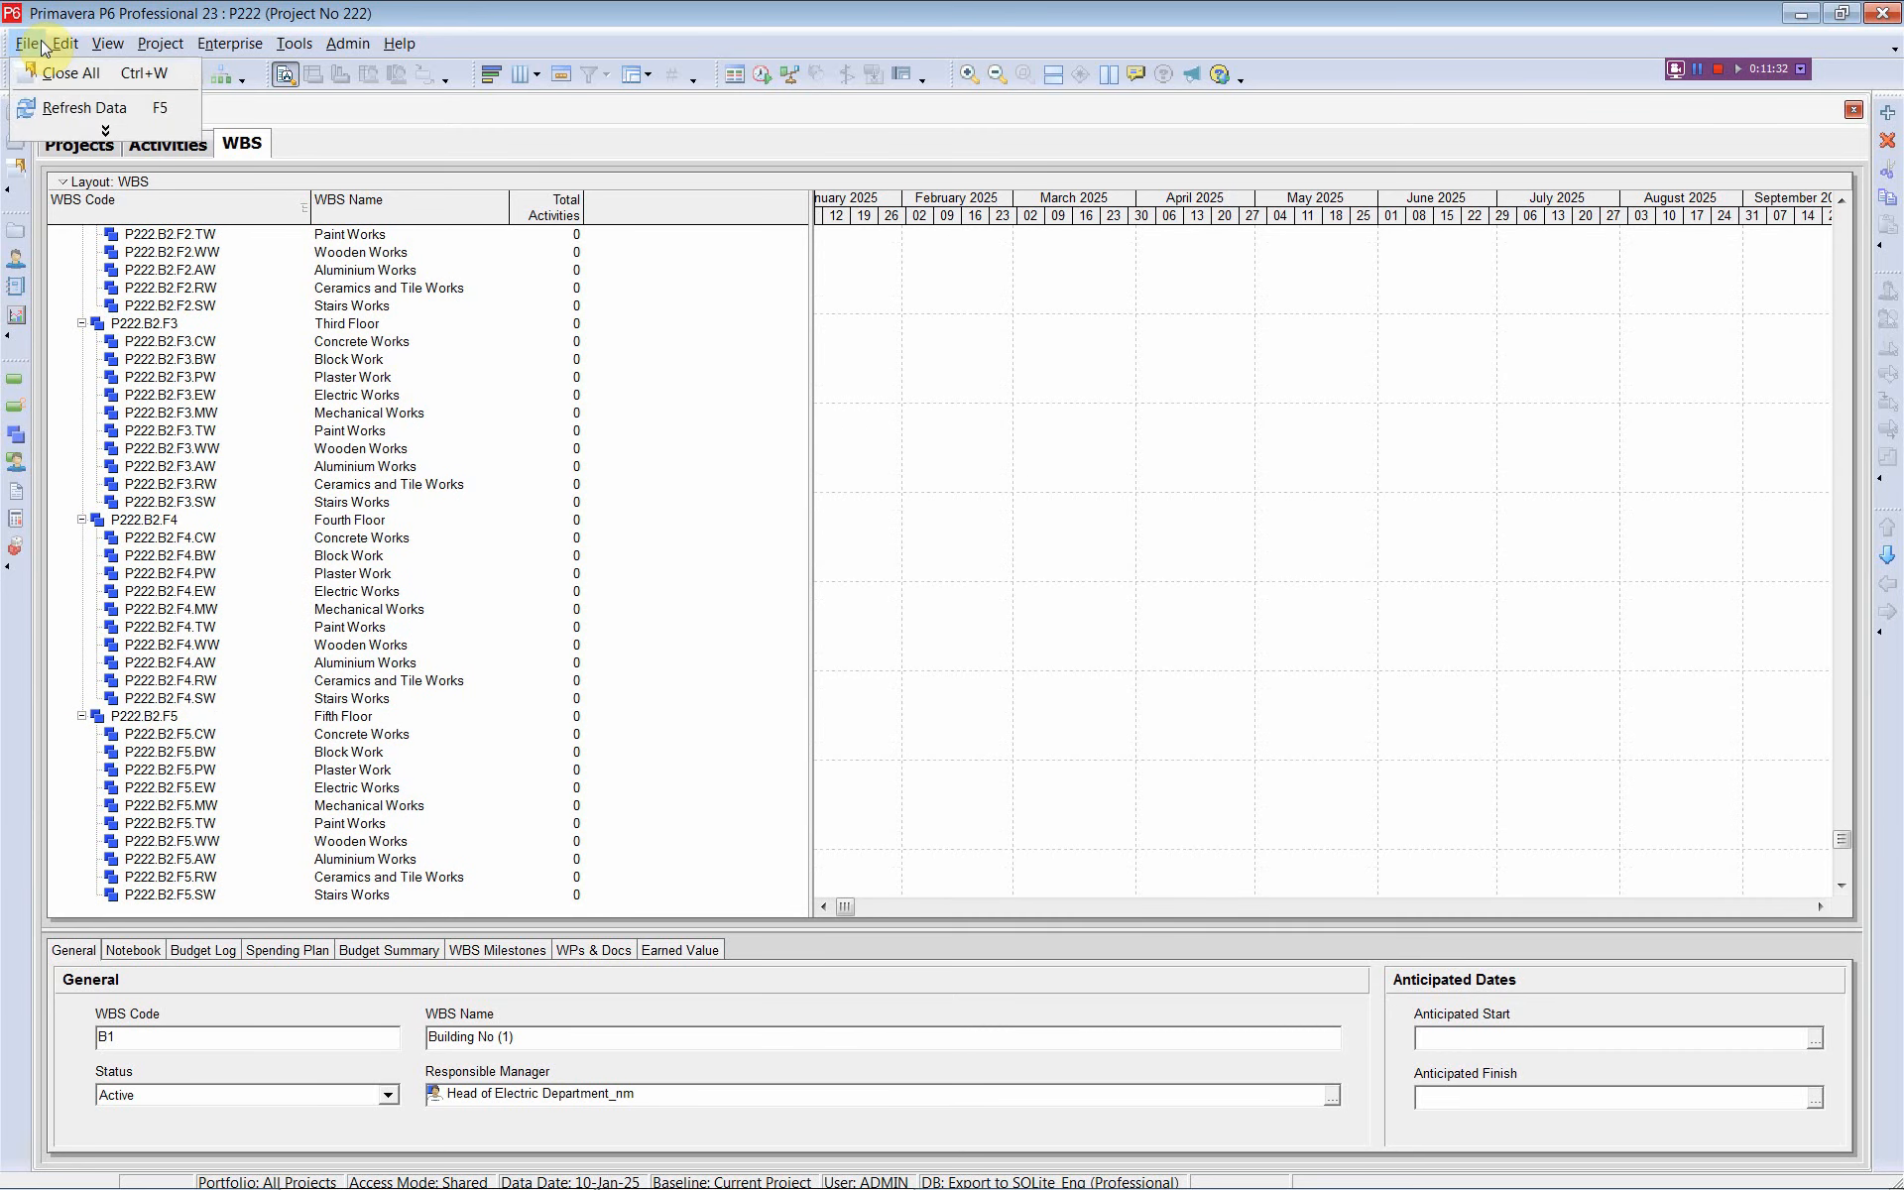
pyautogui.click(69, 109)
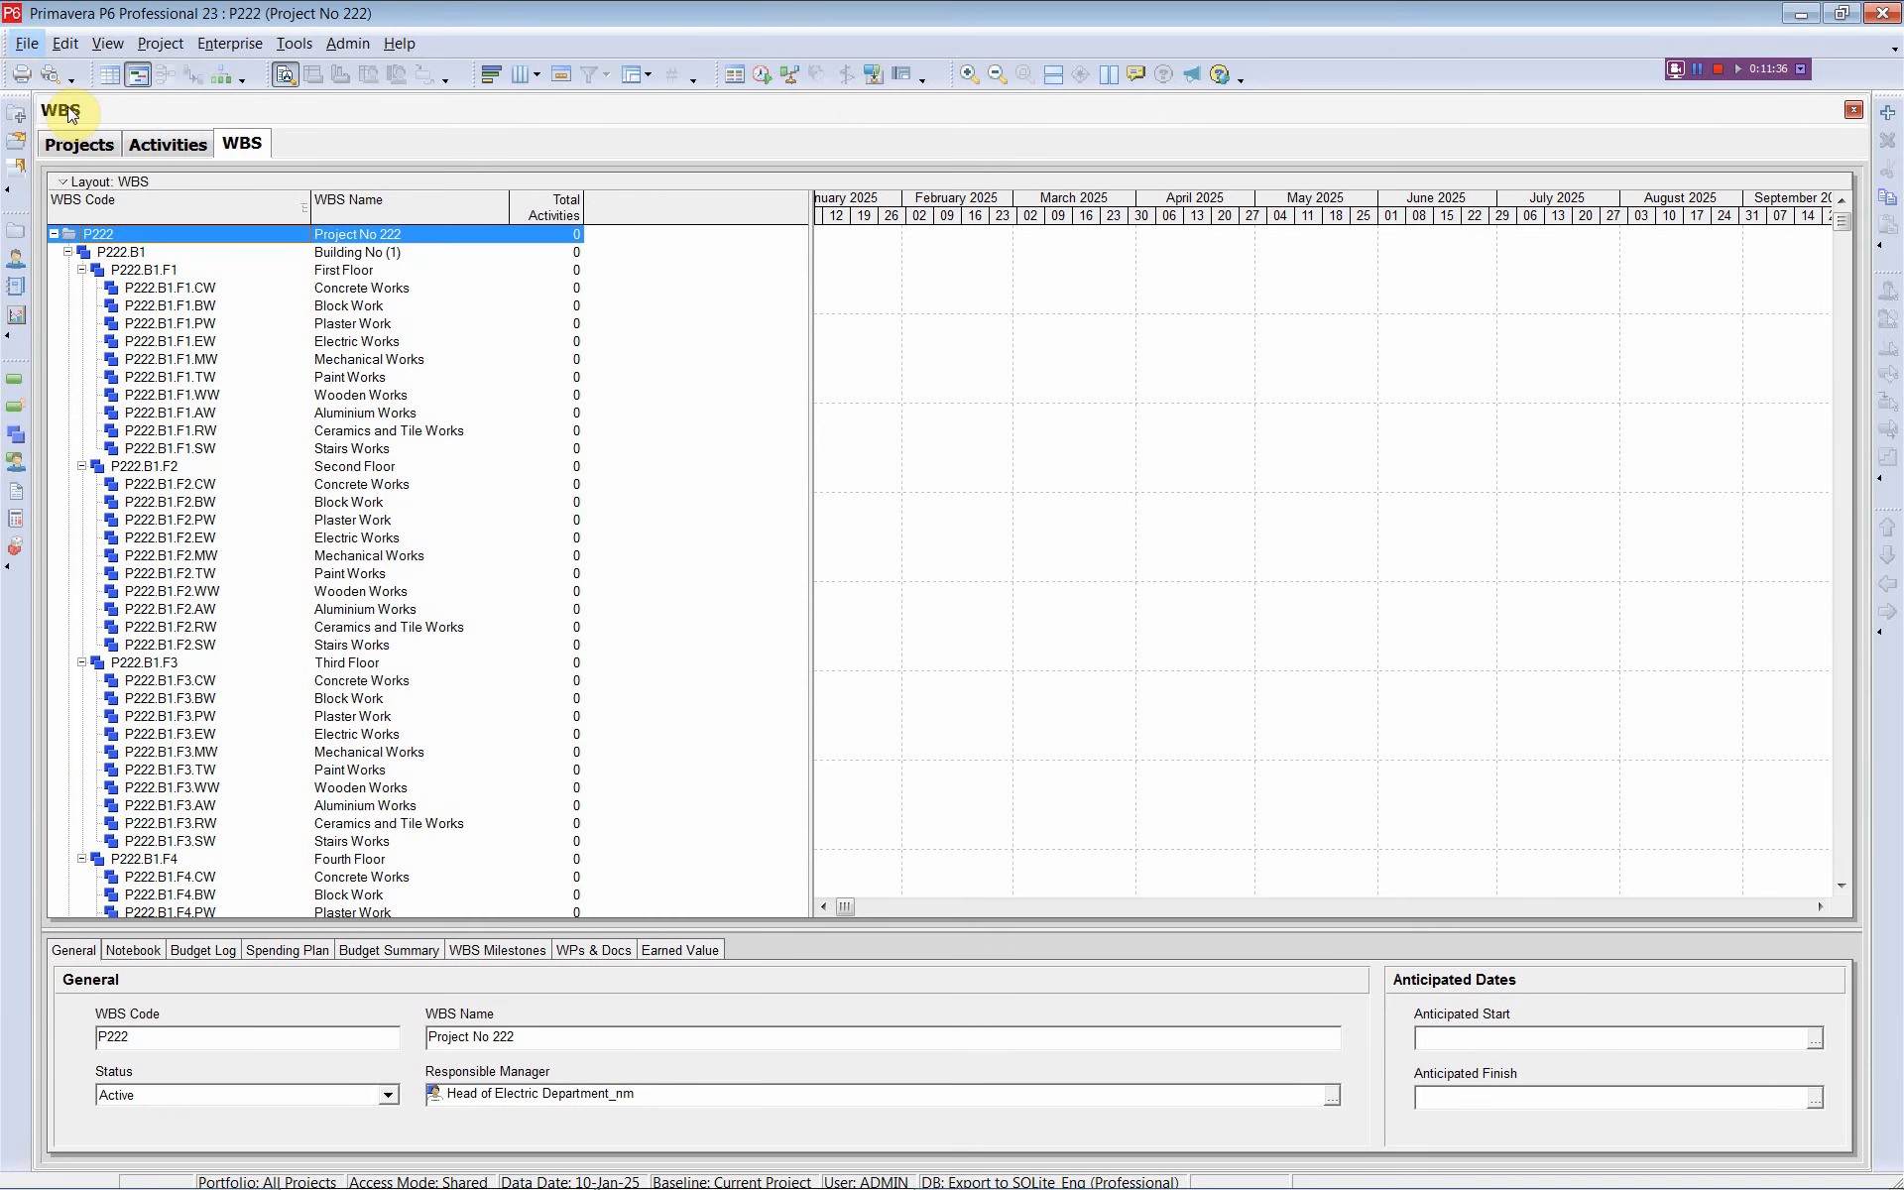
# Step: Examine the refreshed P6 WBS to check which floor is the last under Building No (1) and Building No (2)
pyautogui.click(178, 672)
pyautogui.scroll(-5, 174, 556)
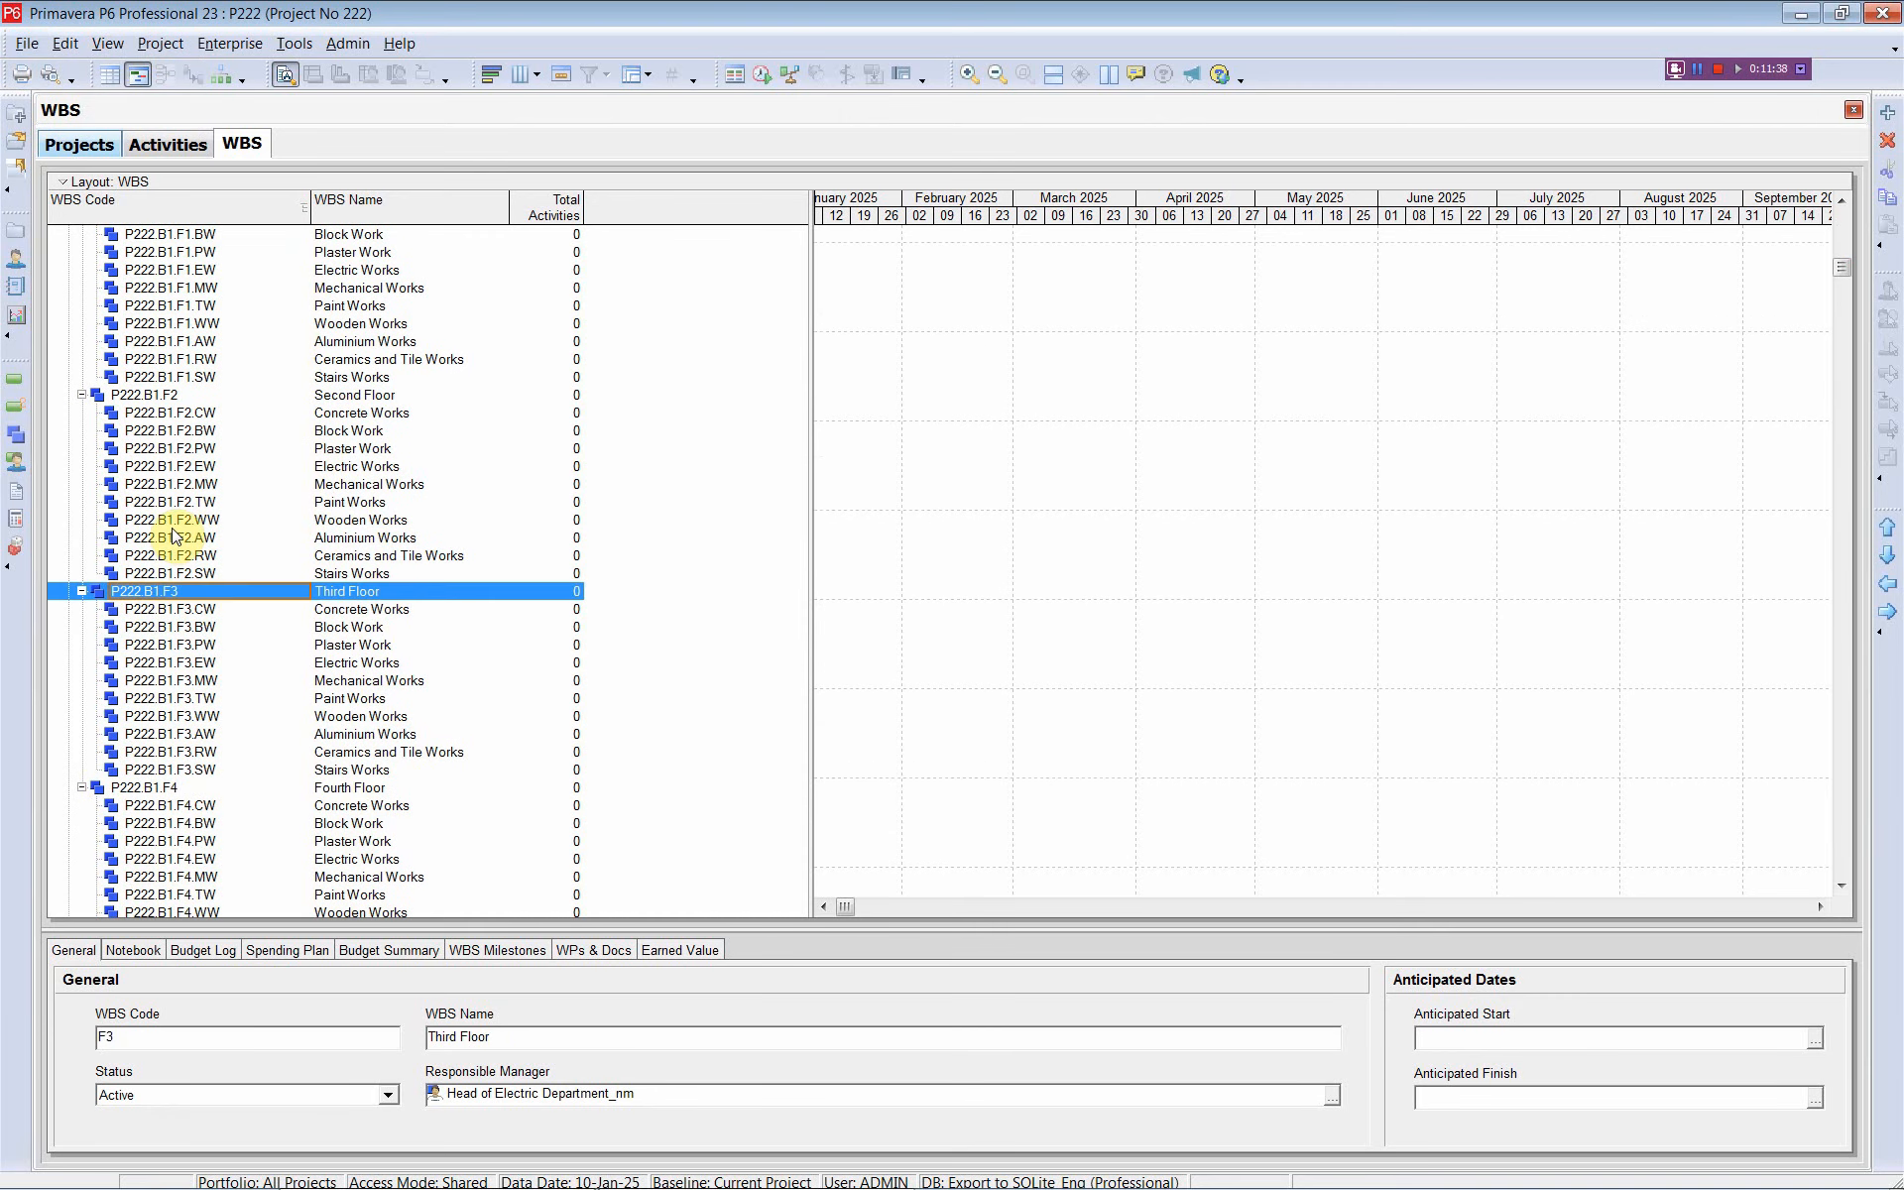
pyautogui.scroll(-2, 173, 536)
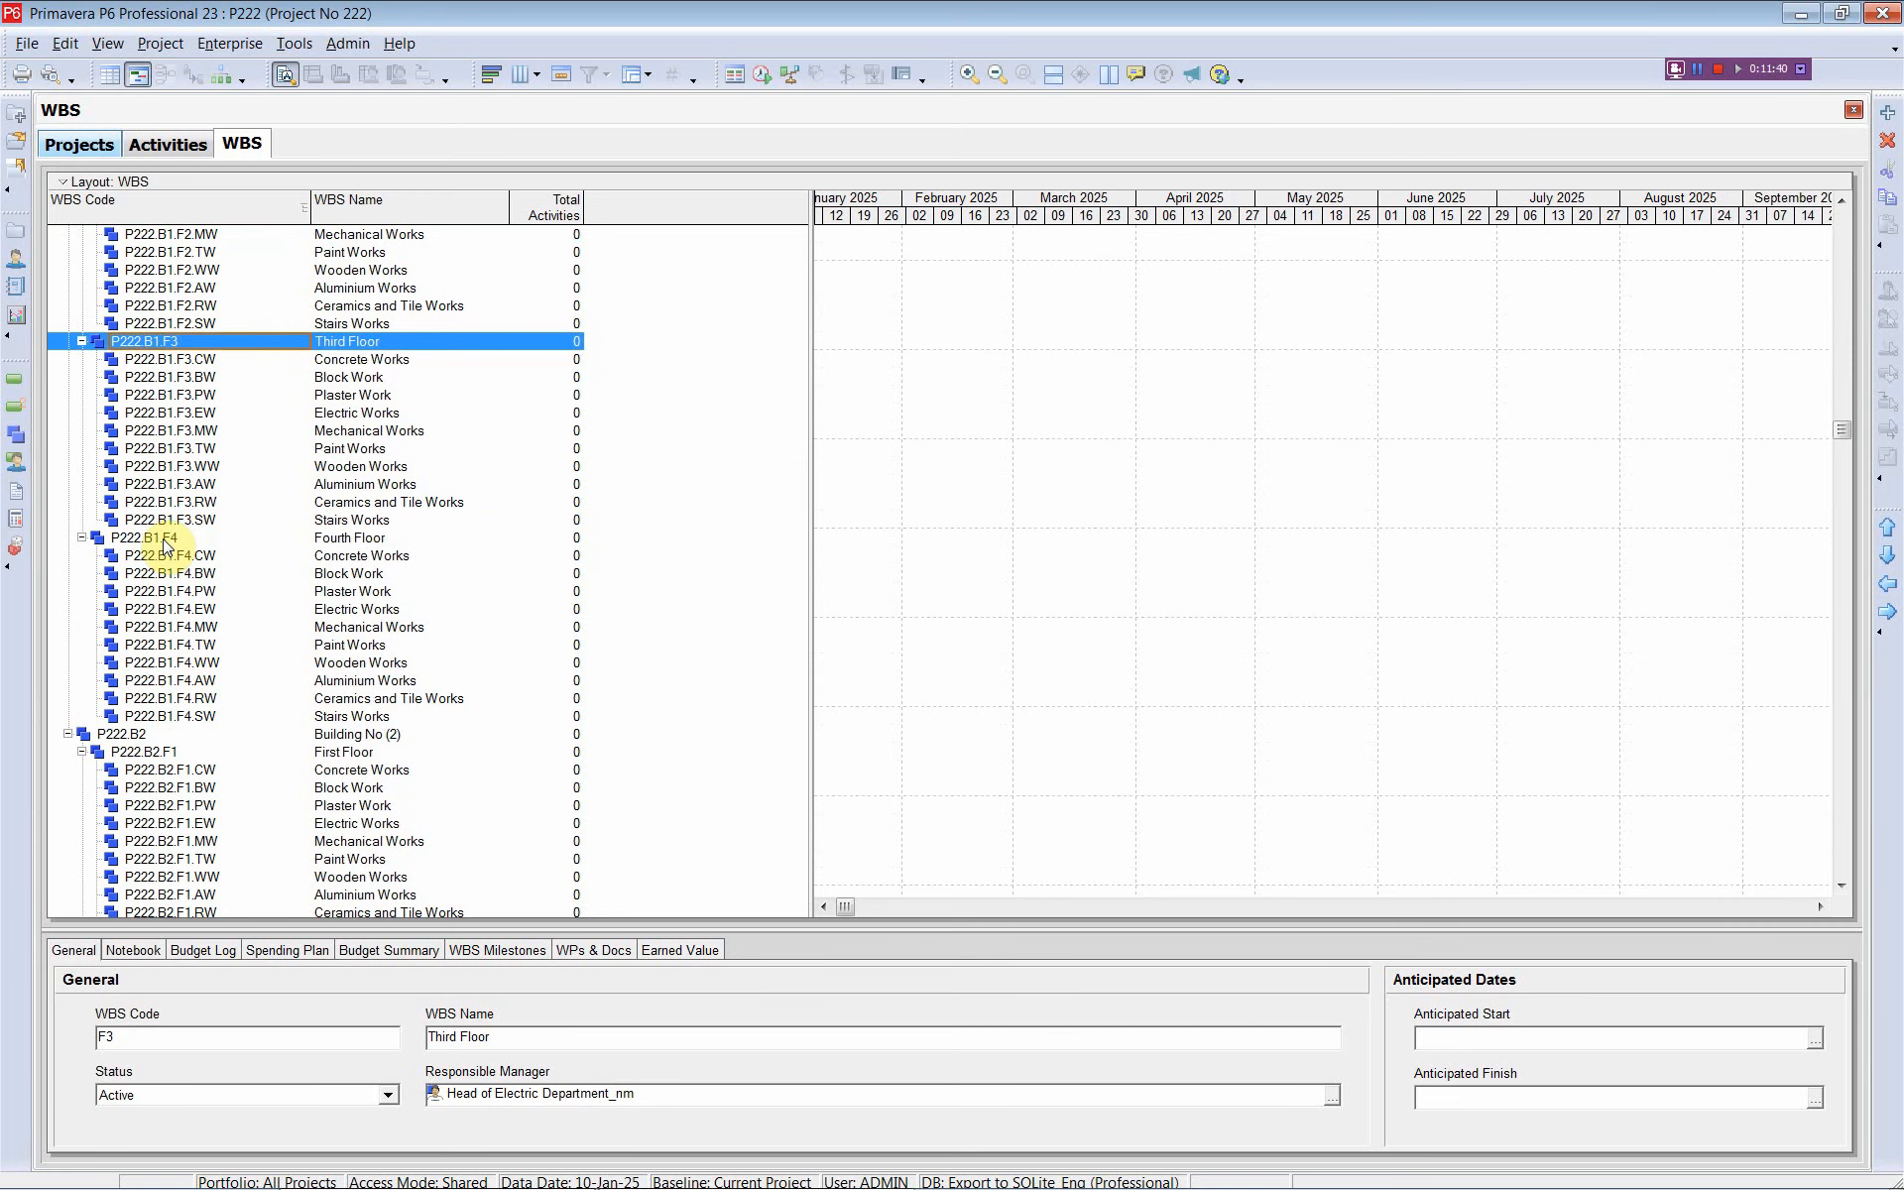
pyautogui.click(164, 541)
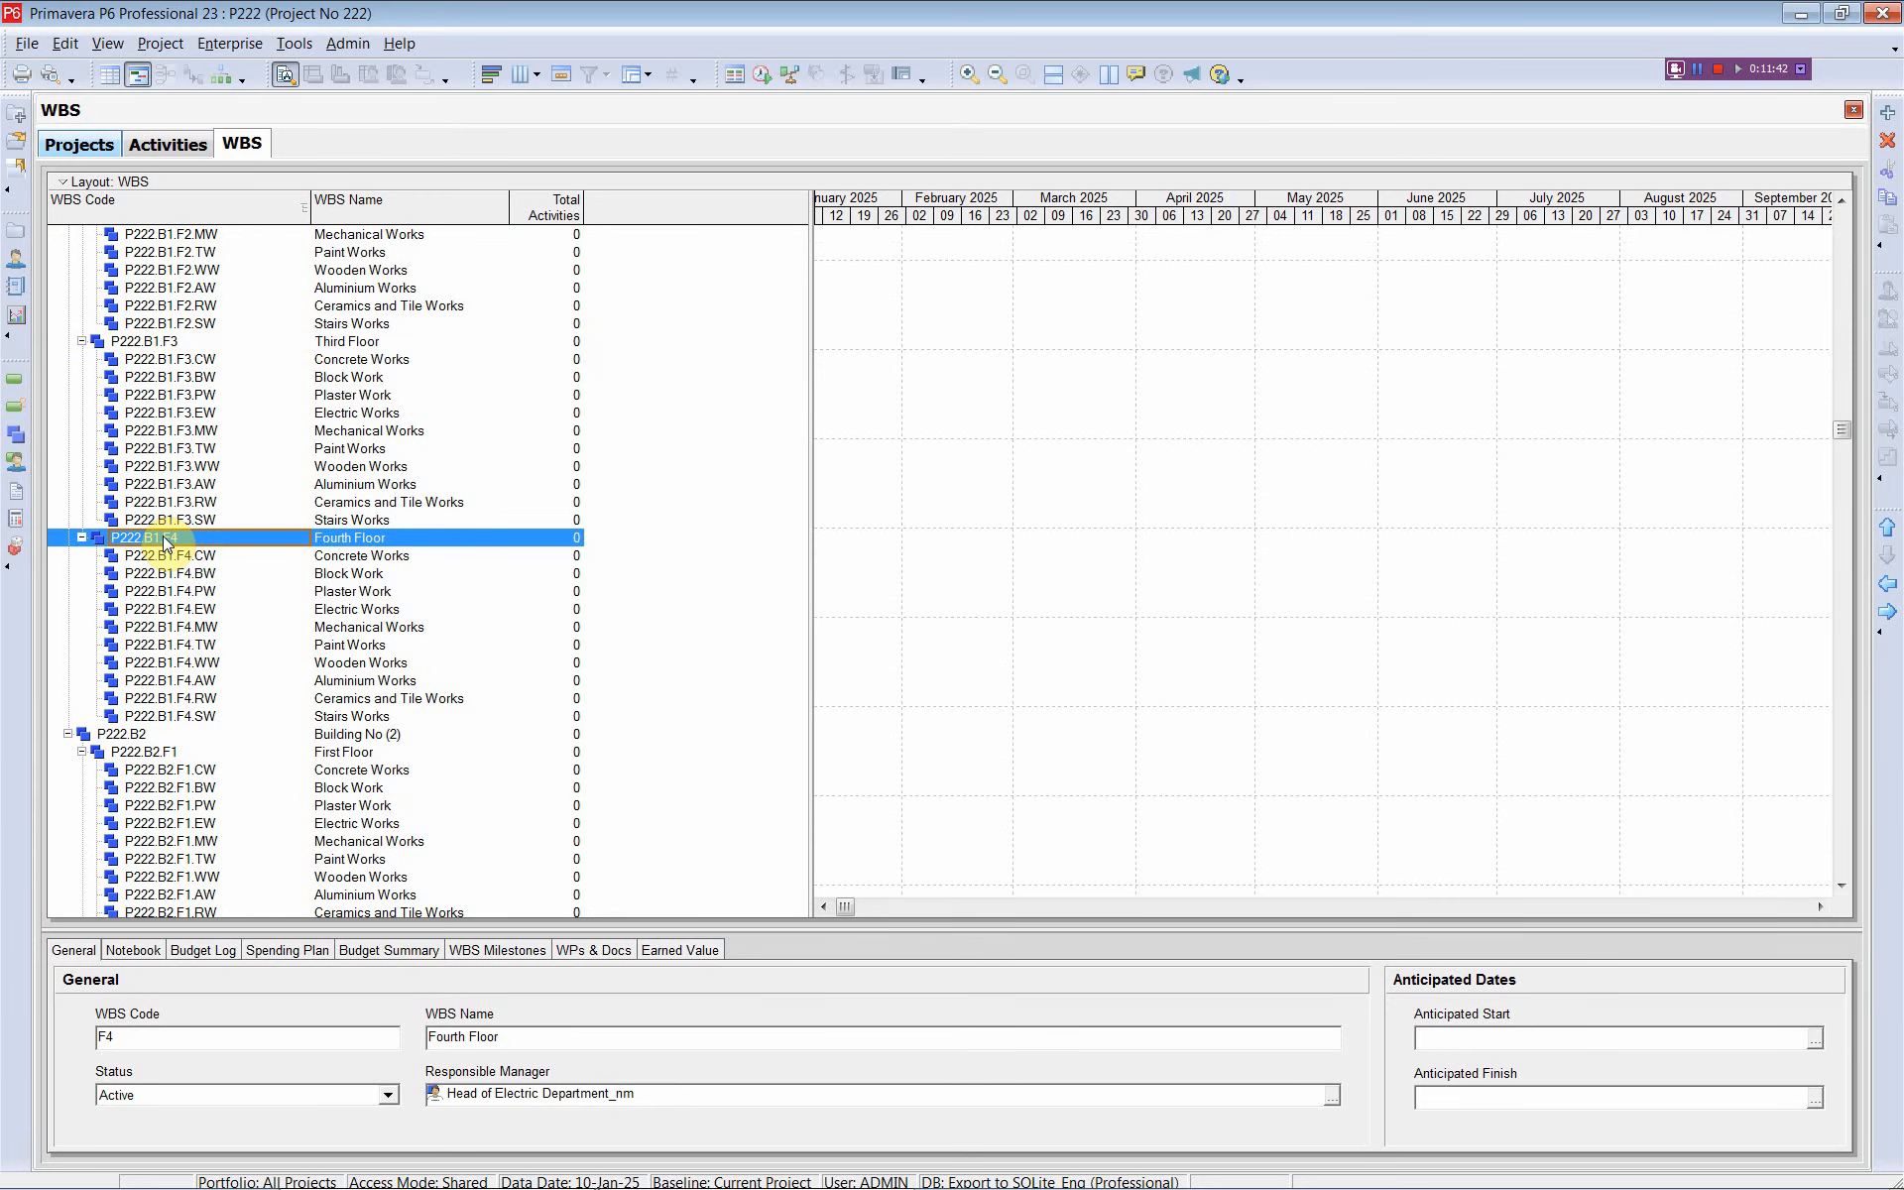
pyautogui.scroll(-2, 163, 541)
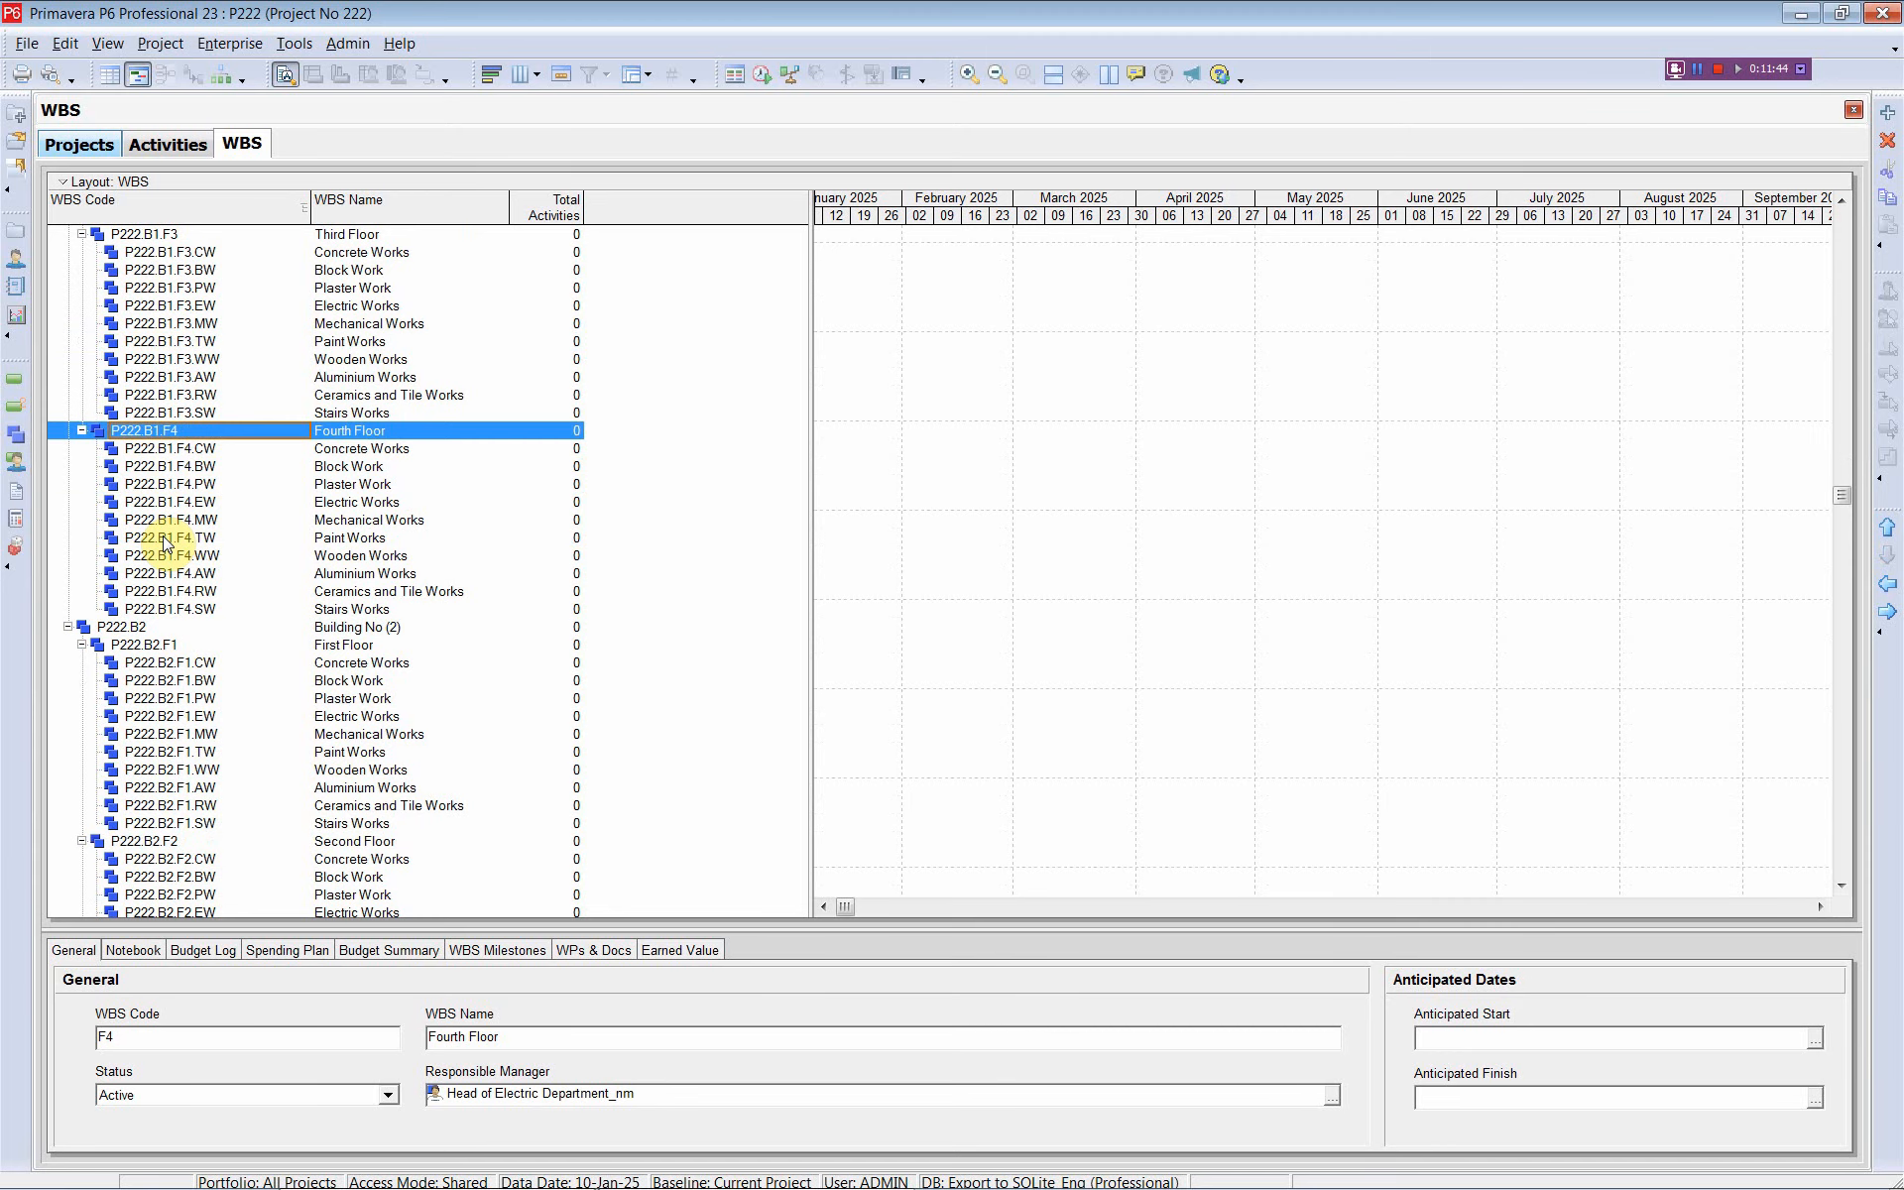
pyautogui.scroll(-10, 164, 542)
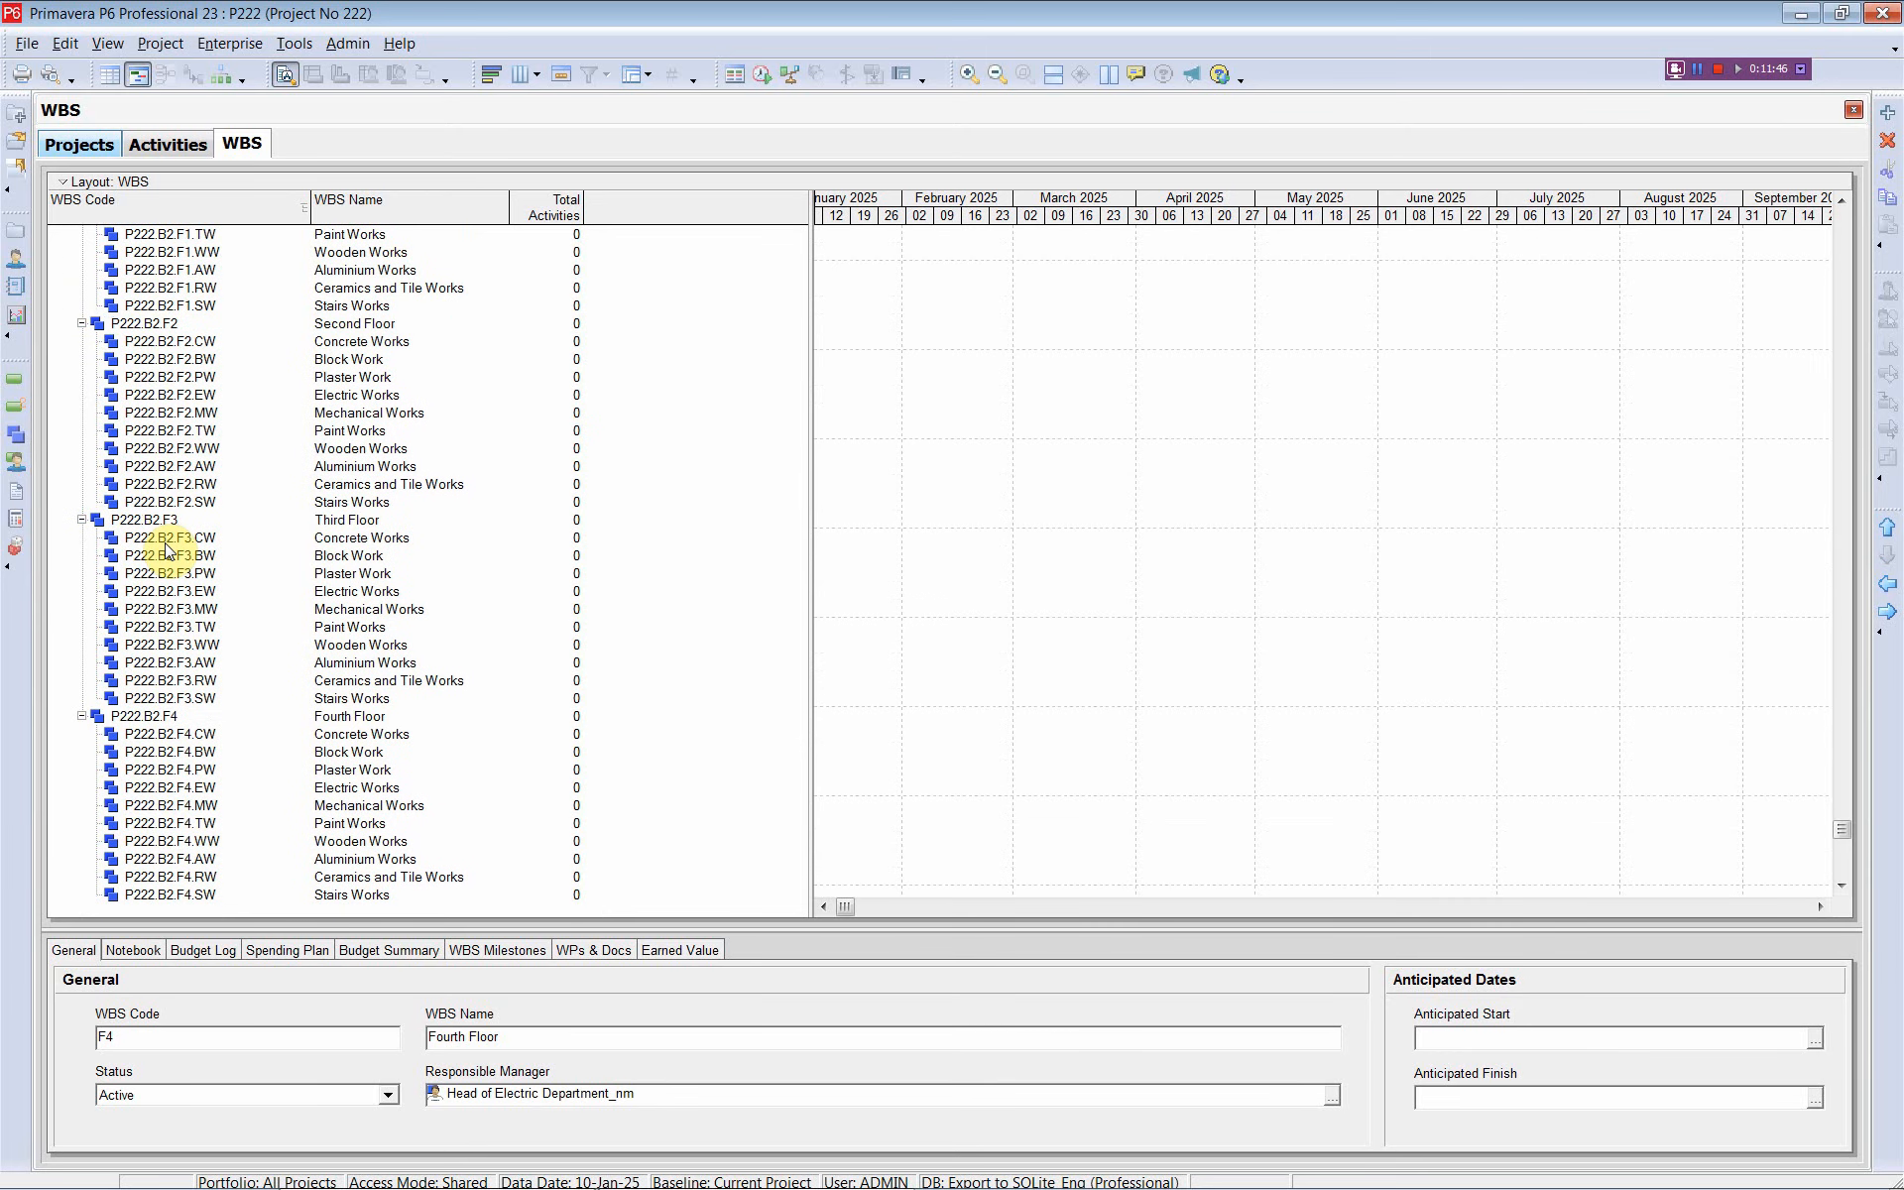
pyautogui.click(150, 715)
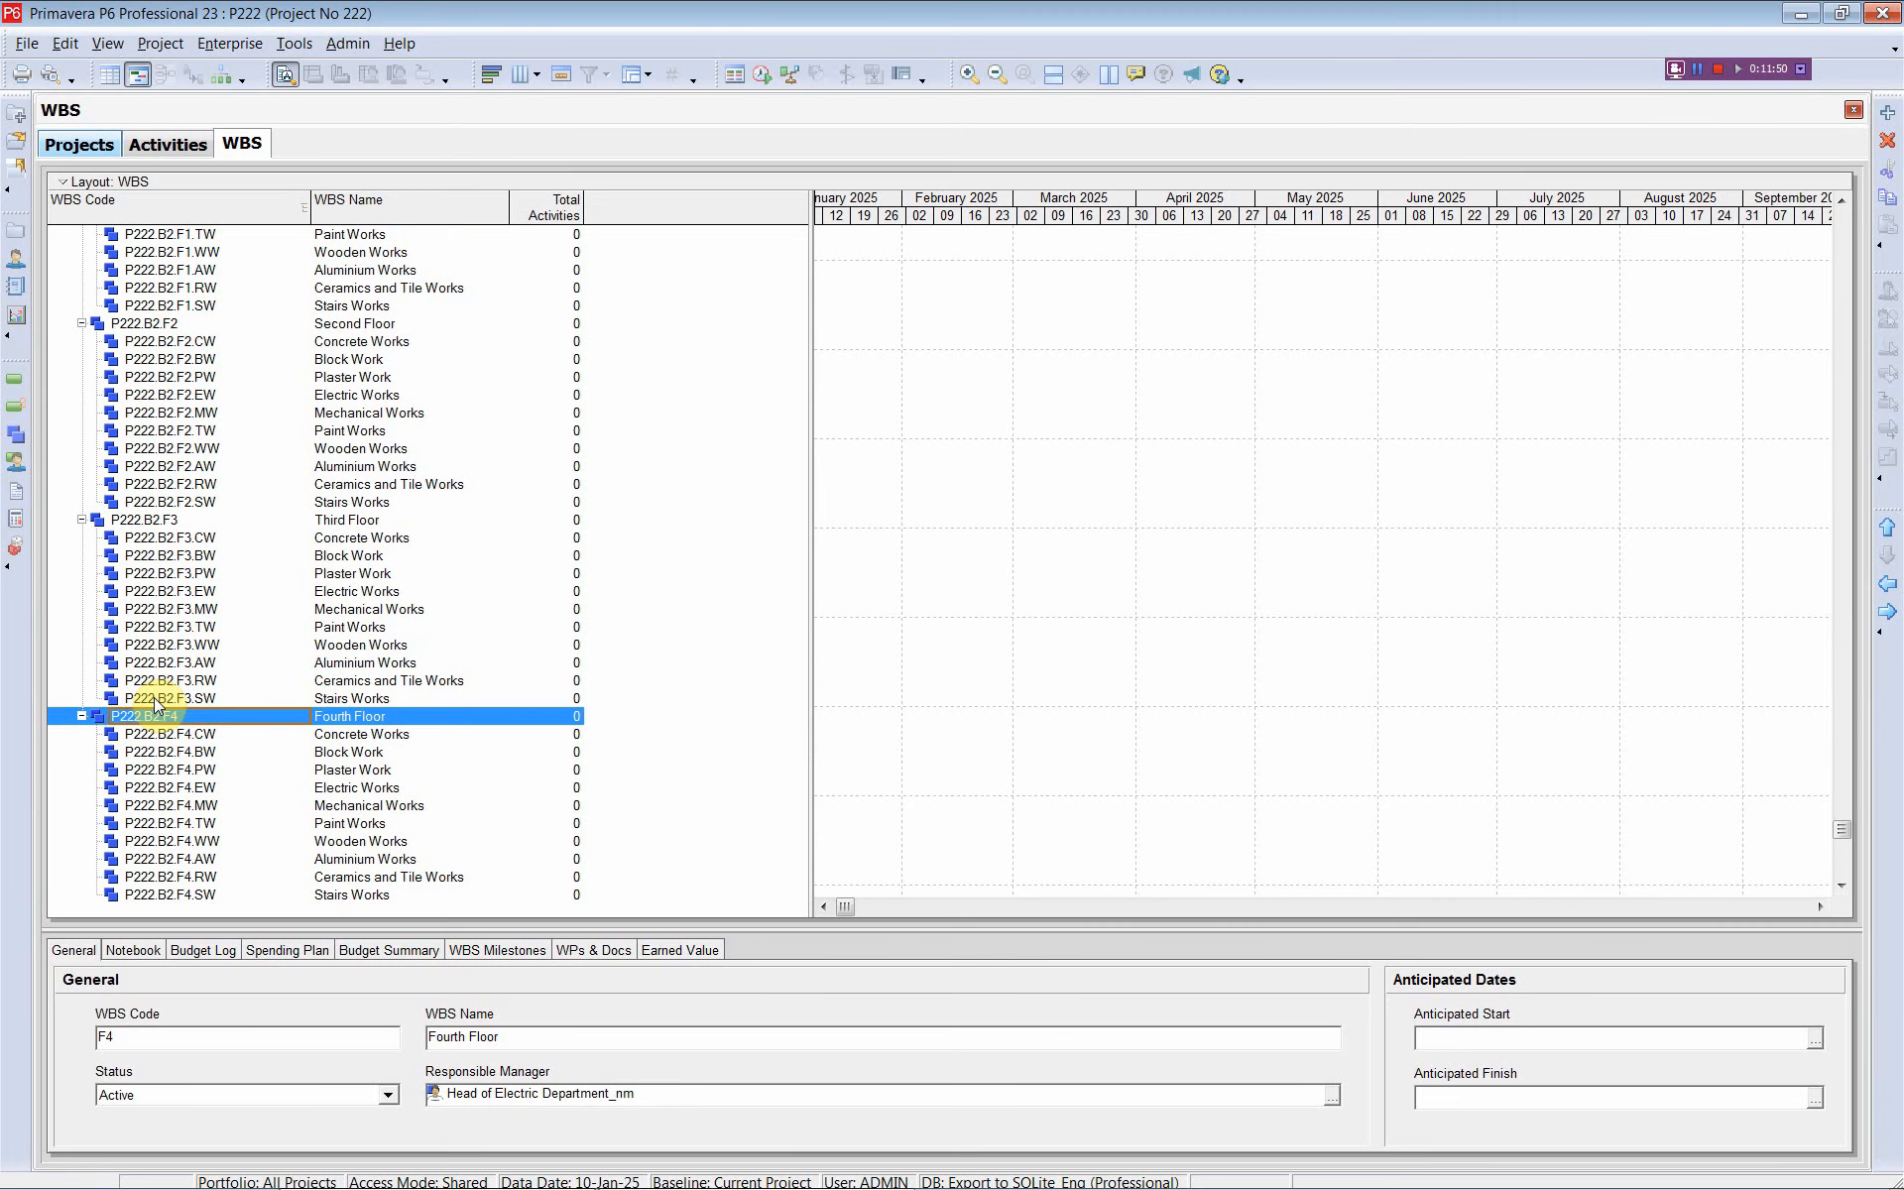
# Step: Switch back to Excel and examine the WBS chart's project, building, floor and work item levels in columns I to L
pyautogui.hotkey('alt', 'Tab')
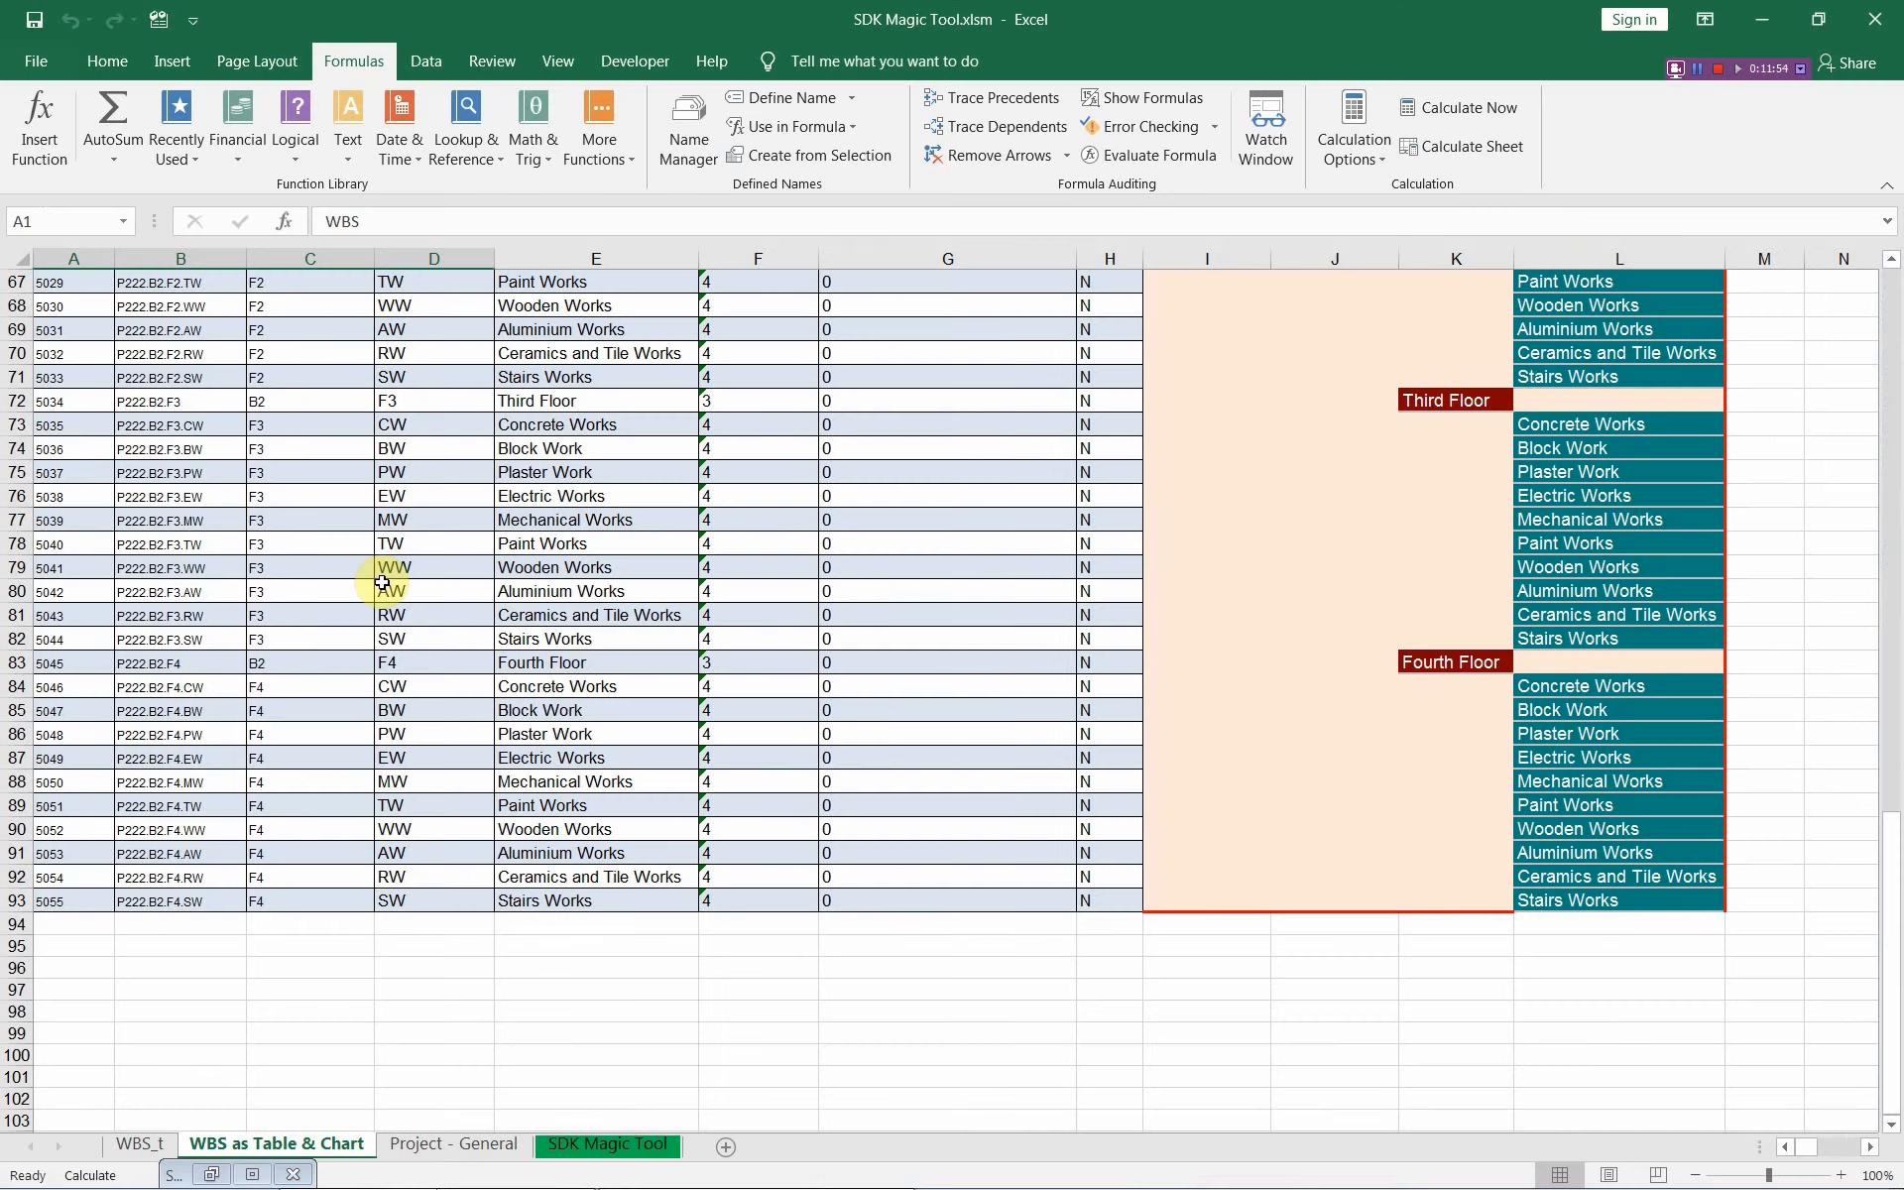
pyautogui.click(530, 583)
pyautogui.scroll(12, 530, 583)
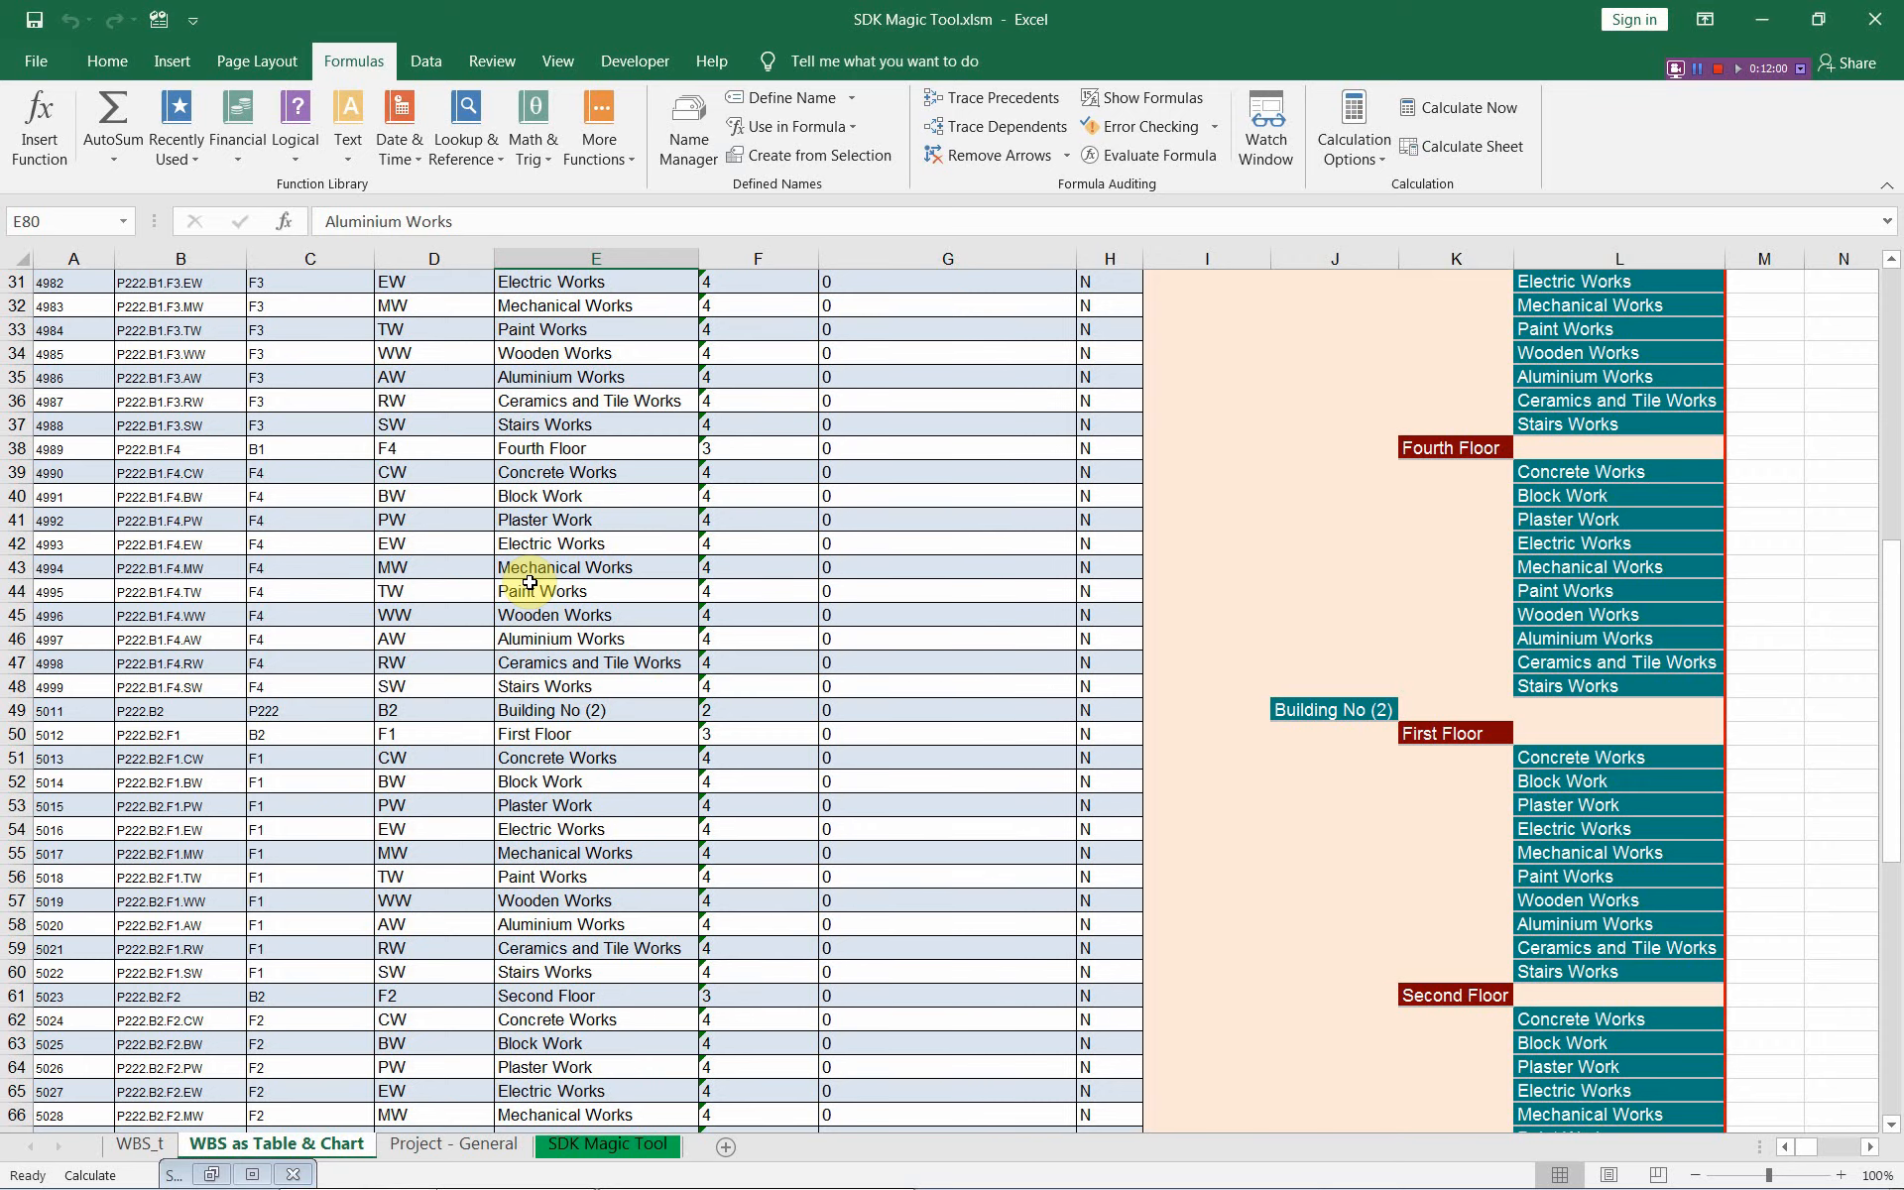
pyautogui.scroll(10, 529, 583)
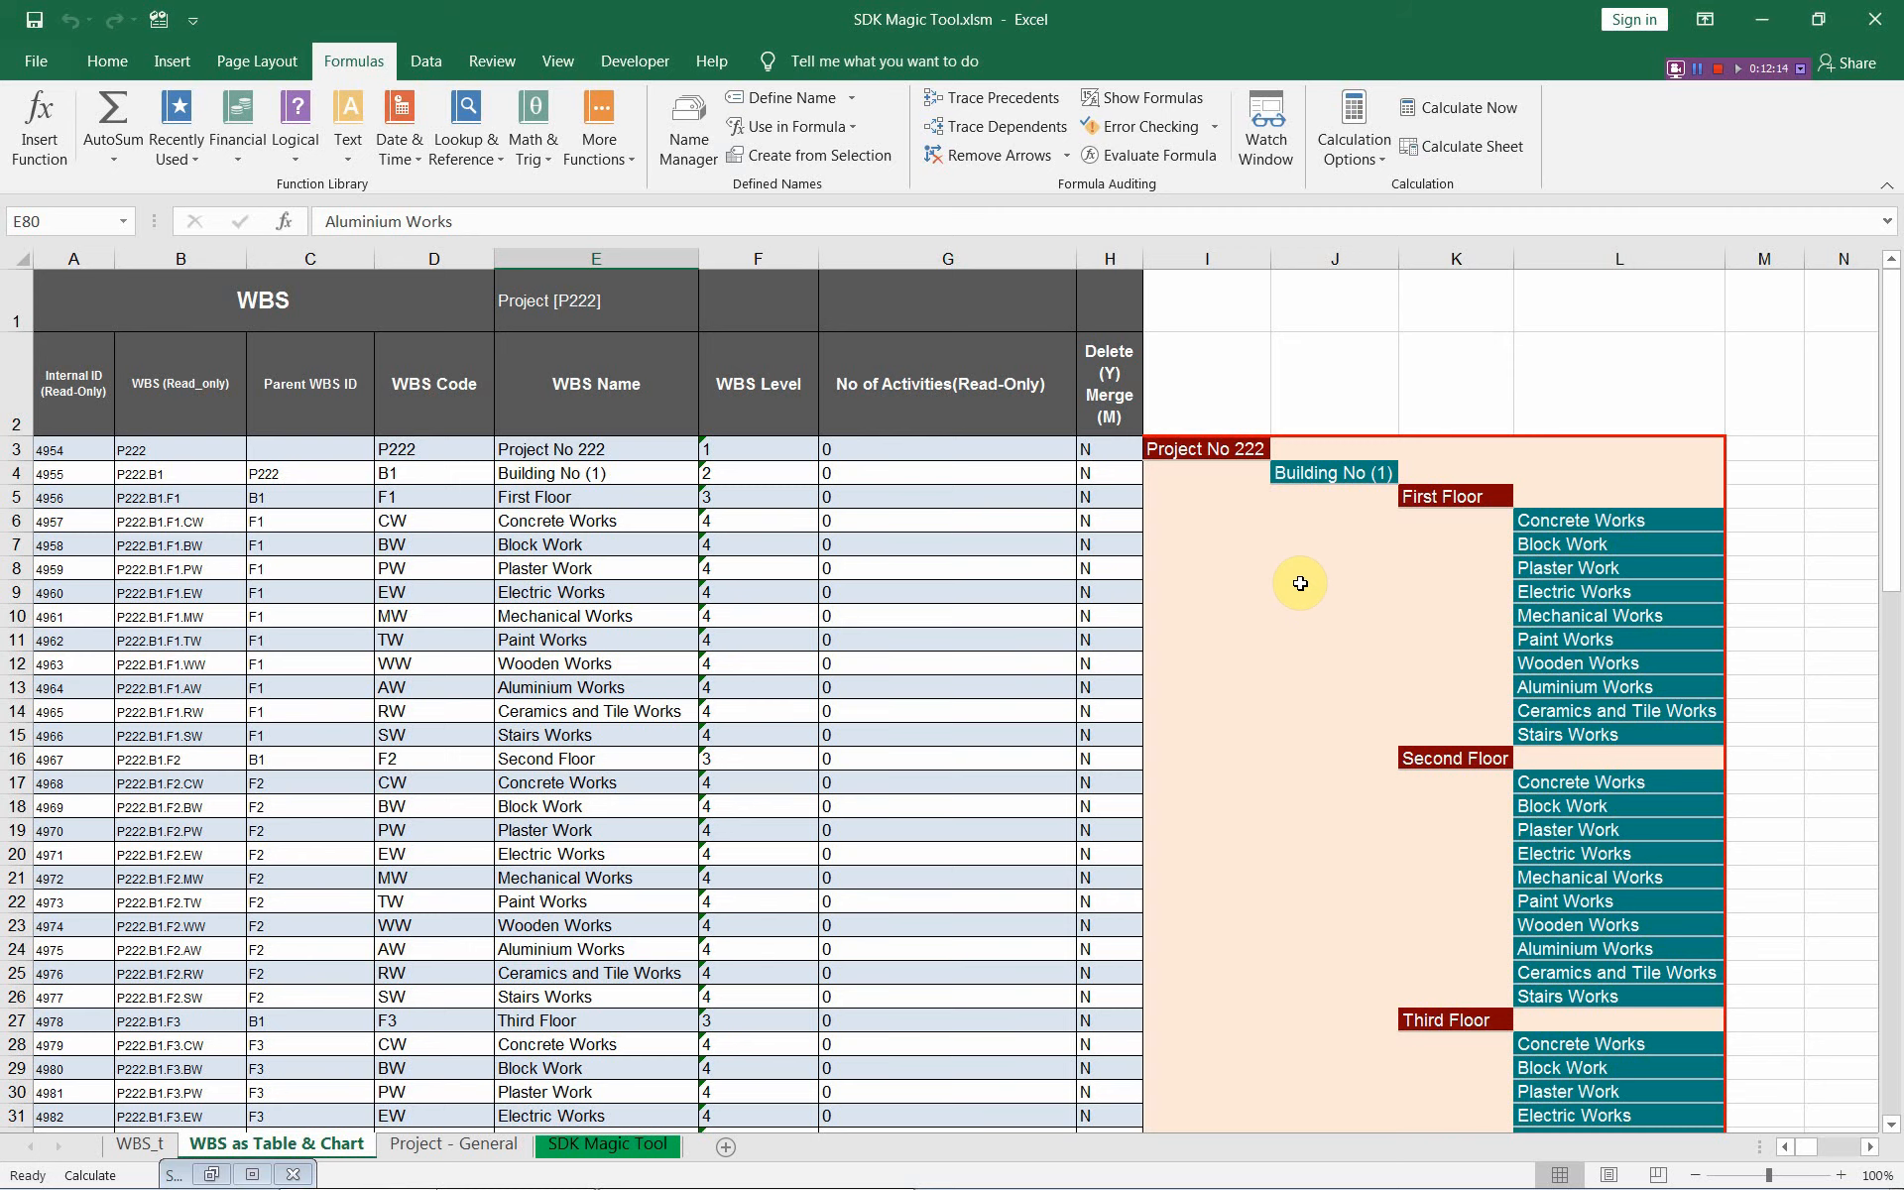
pyautogui.click(1333, 256)
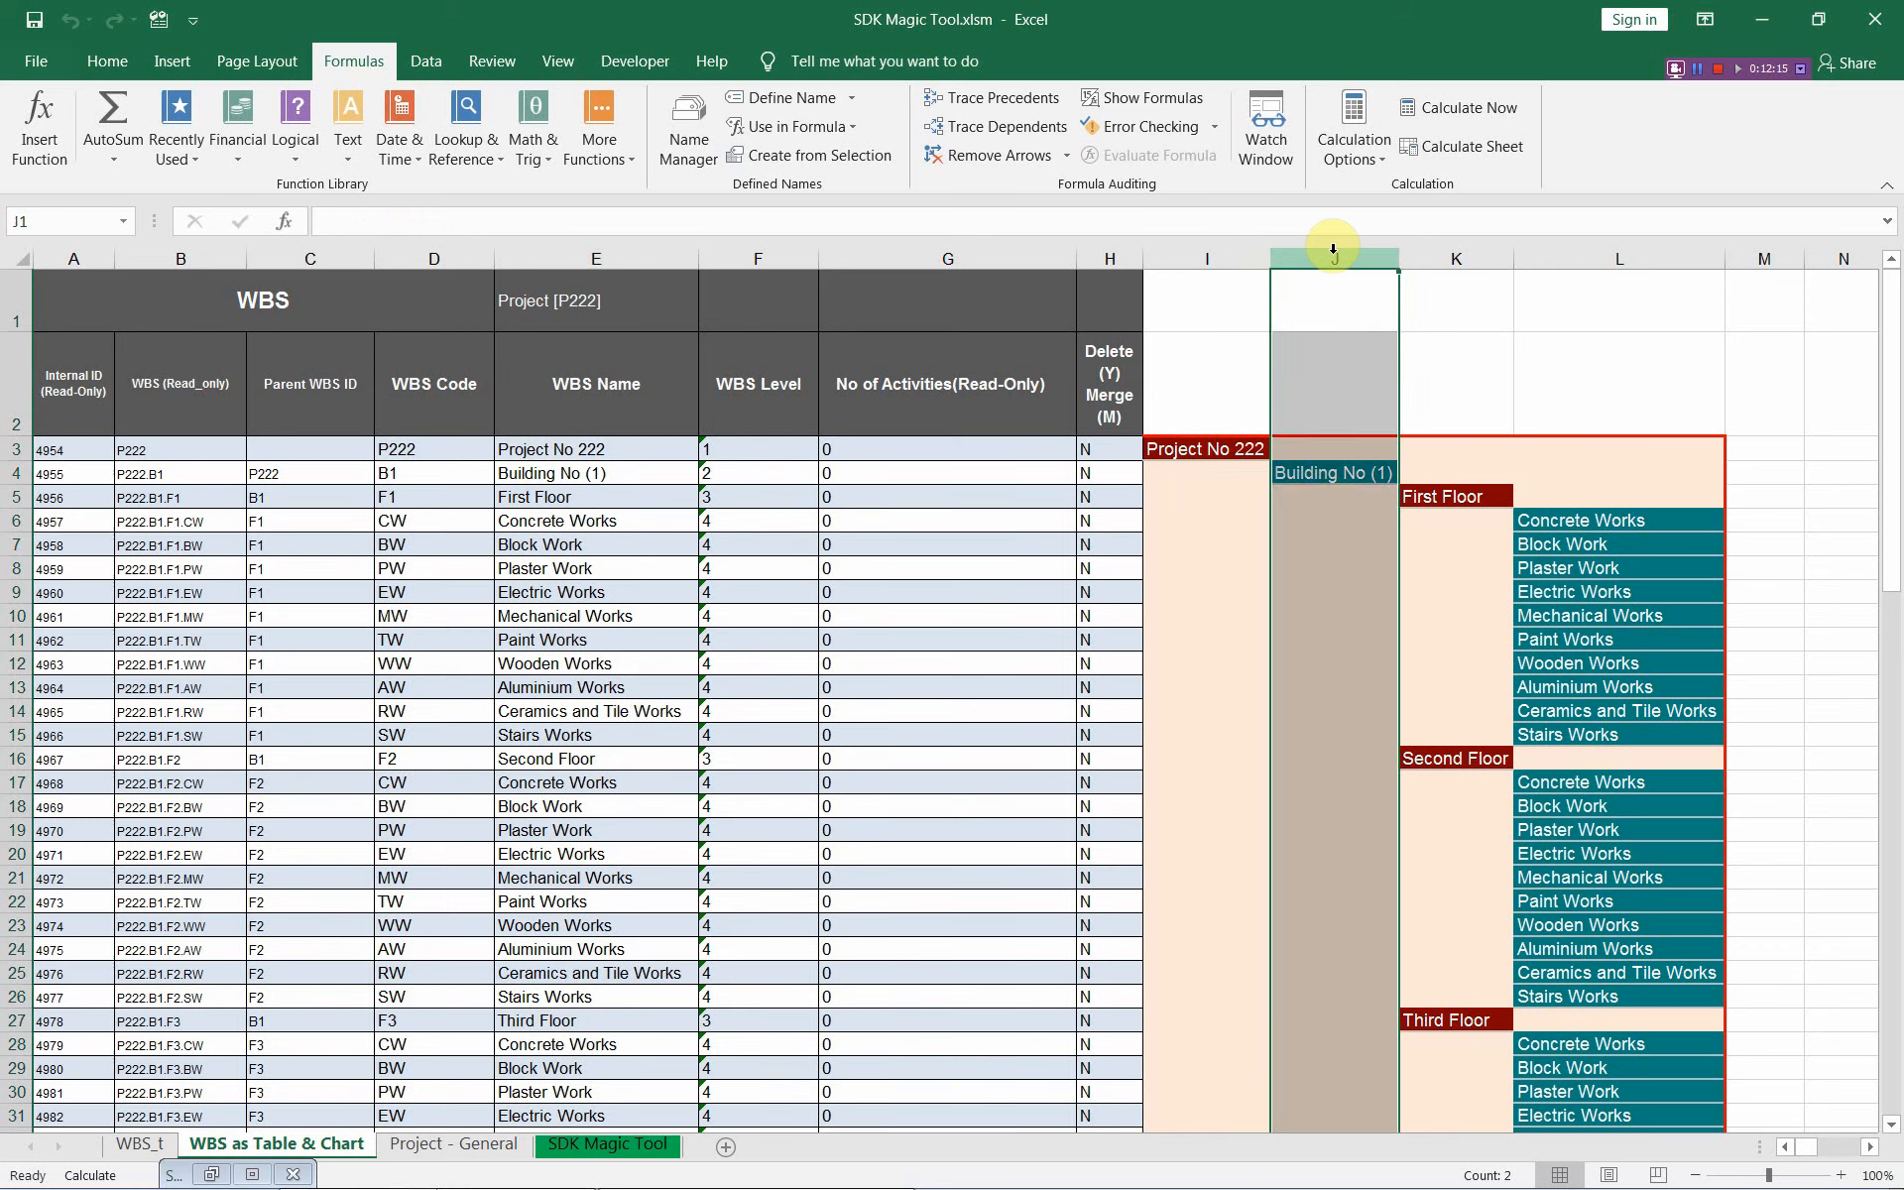
pyautogui.click(1209, 258)
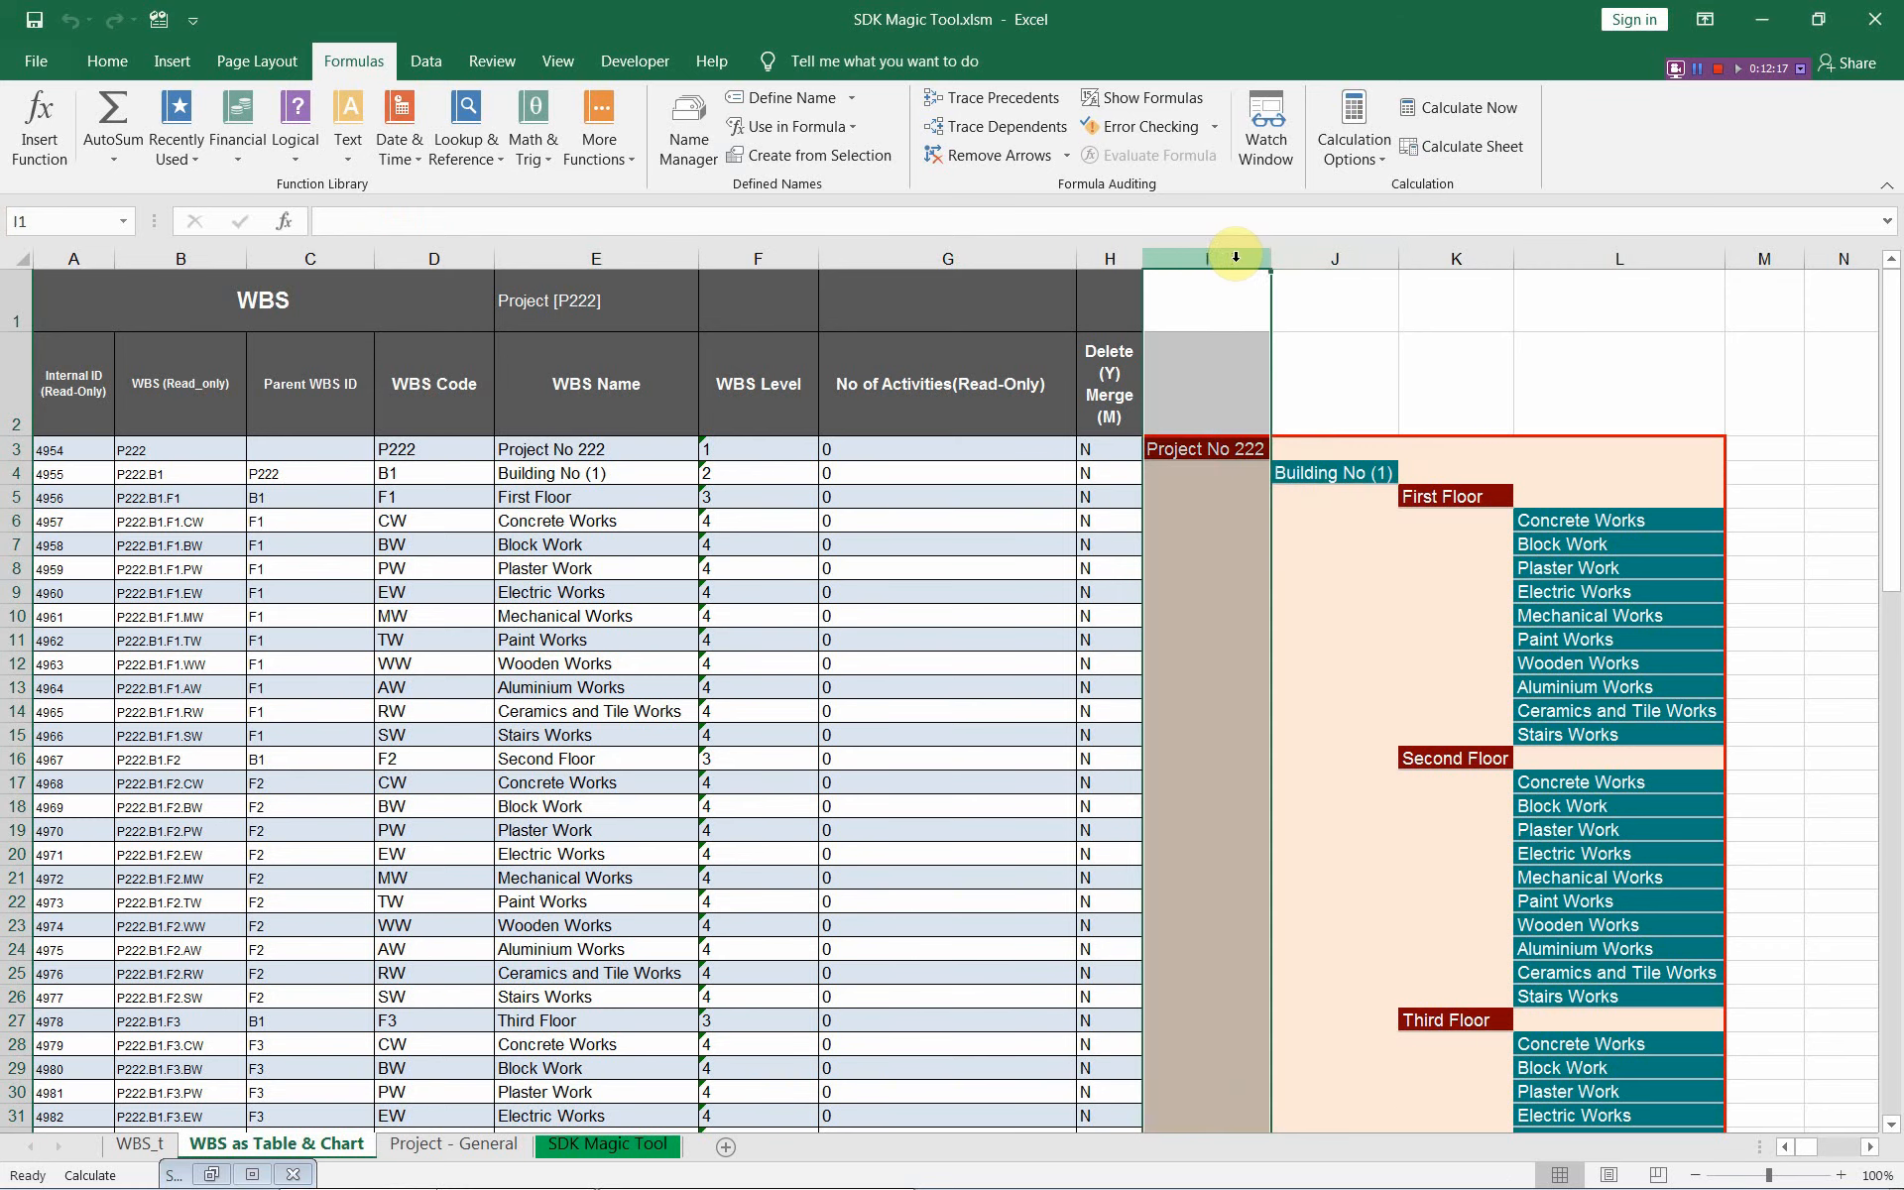
pyautogui.click(1303, 258)
pyautogui.click(1442, 260)
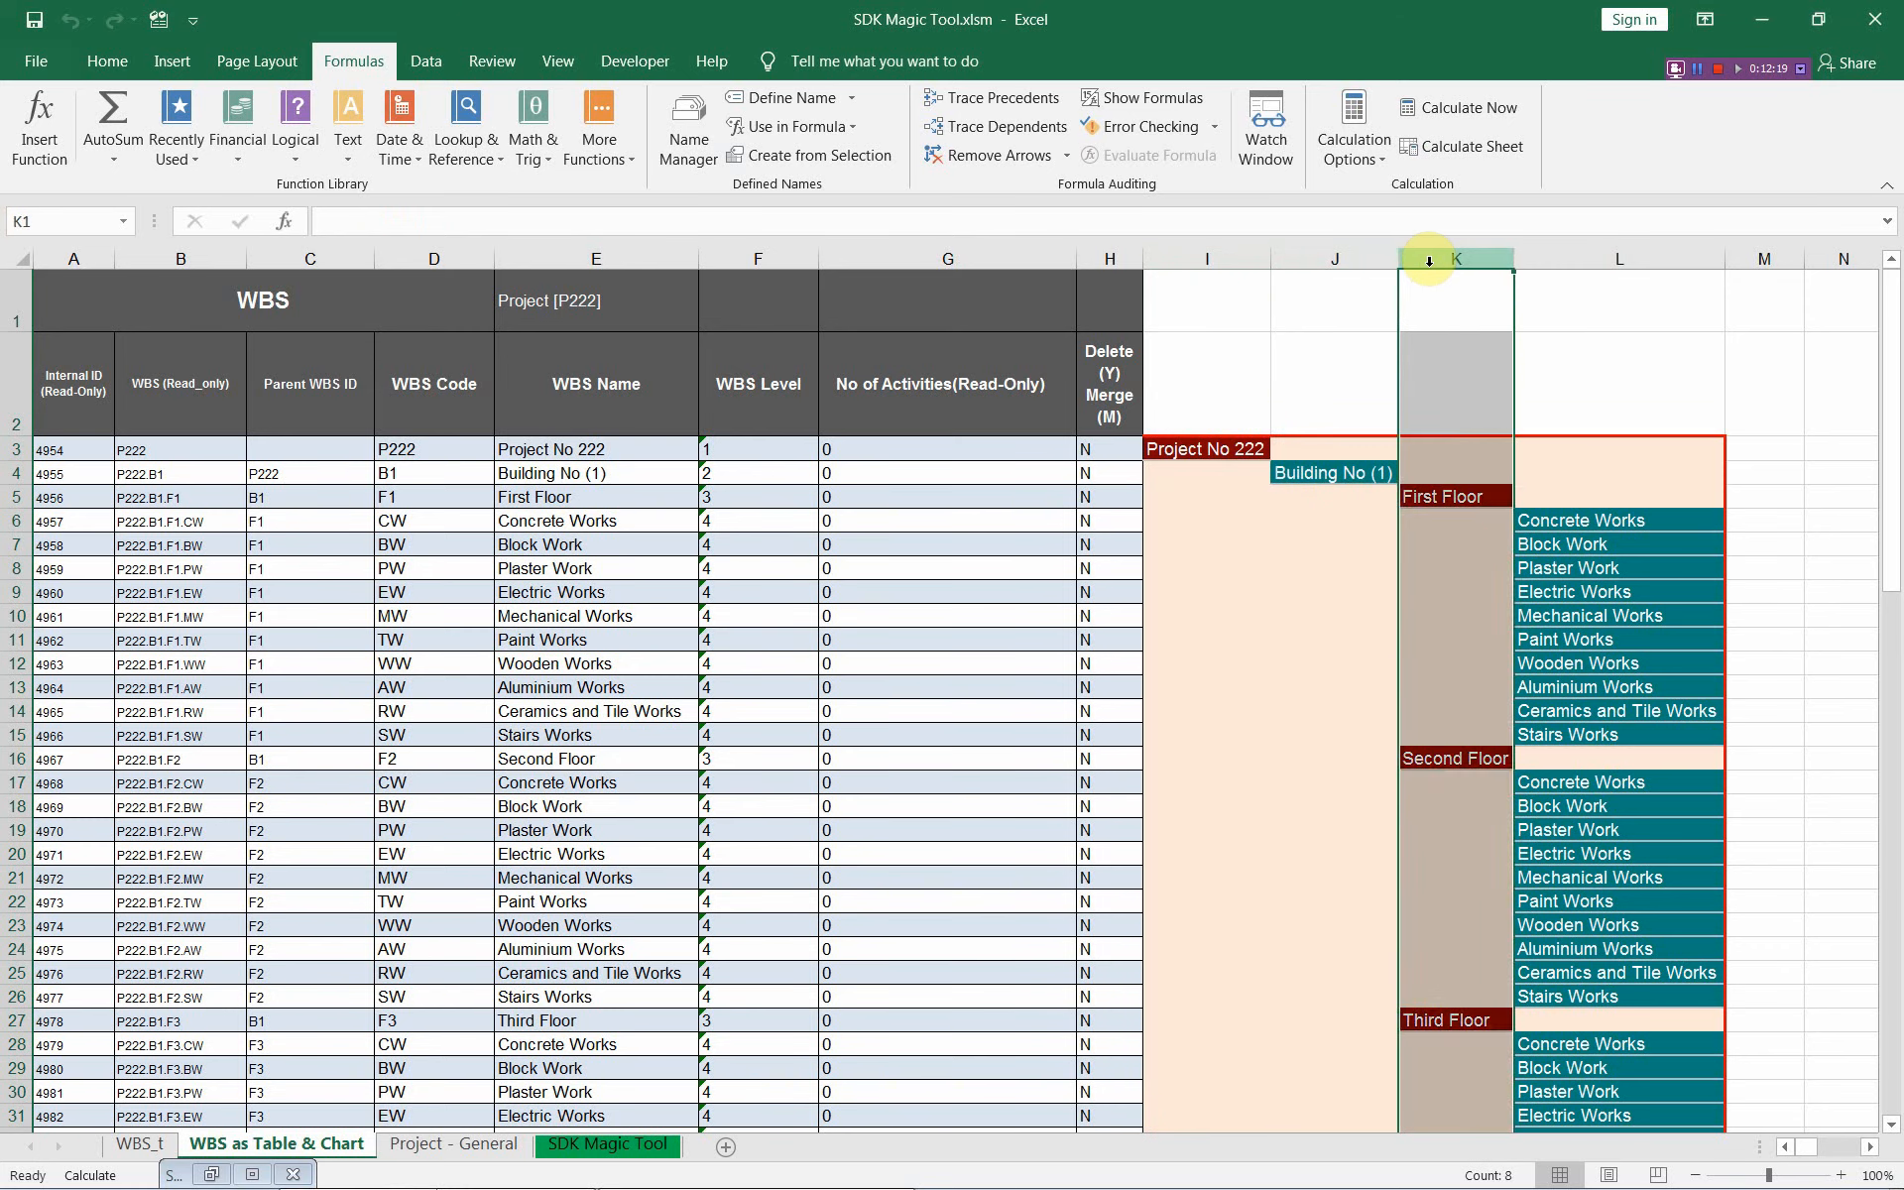
pyautogui.click(1570, 260)
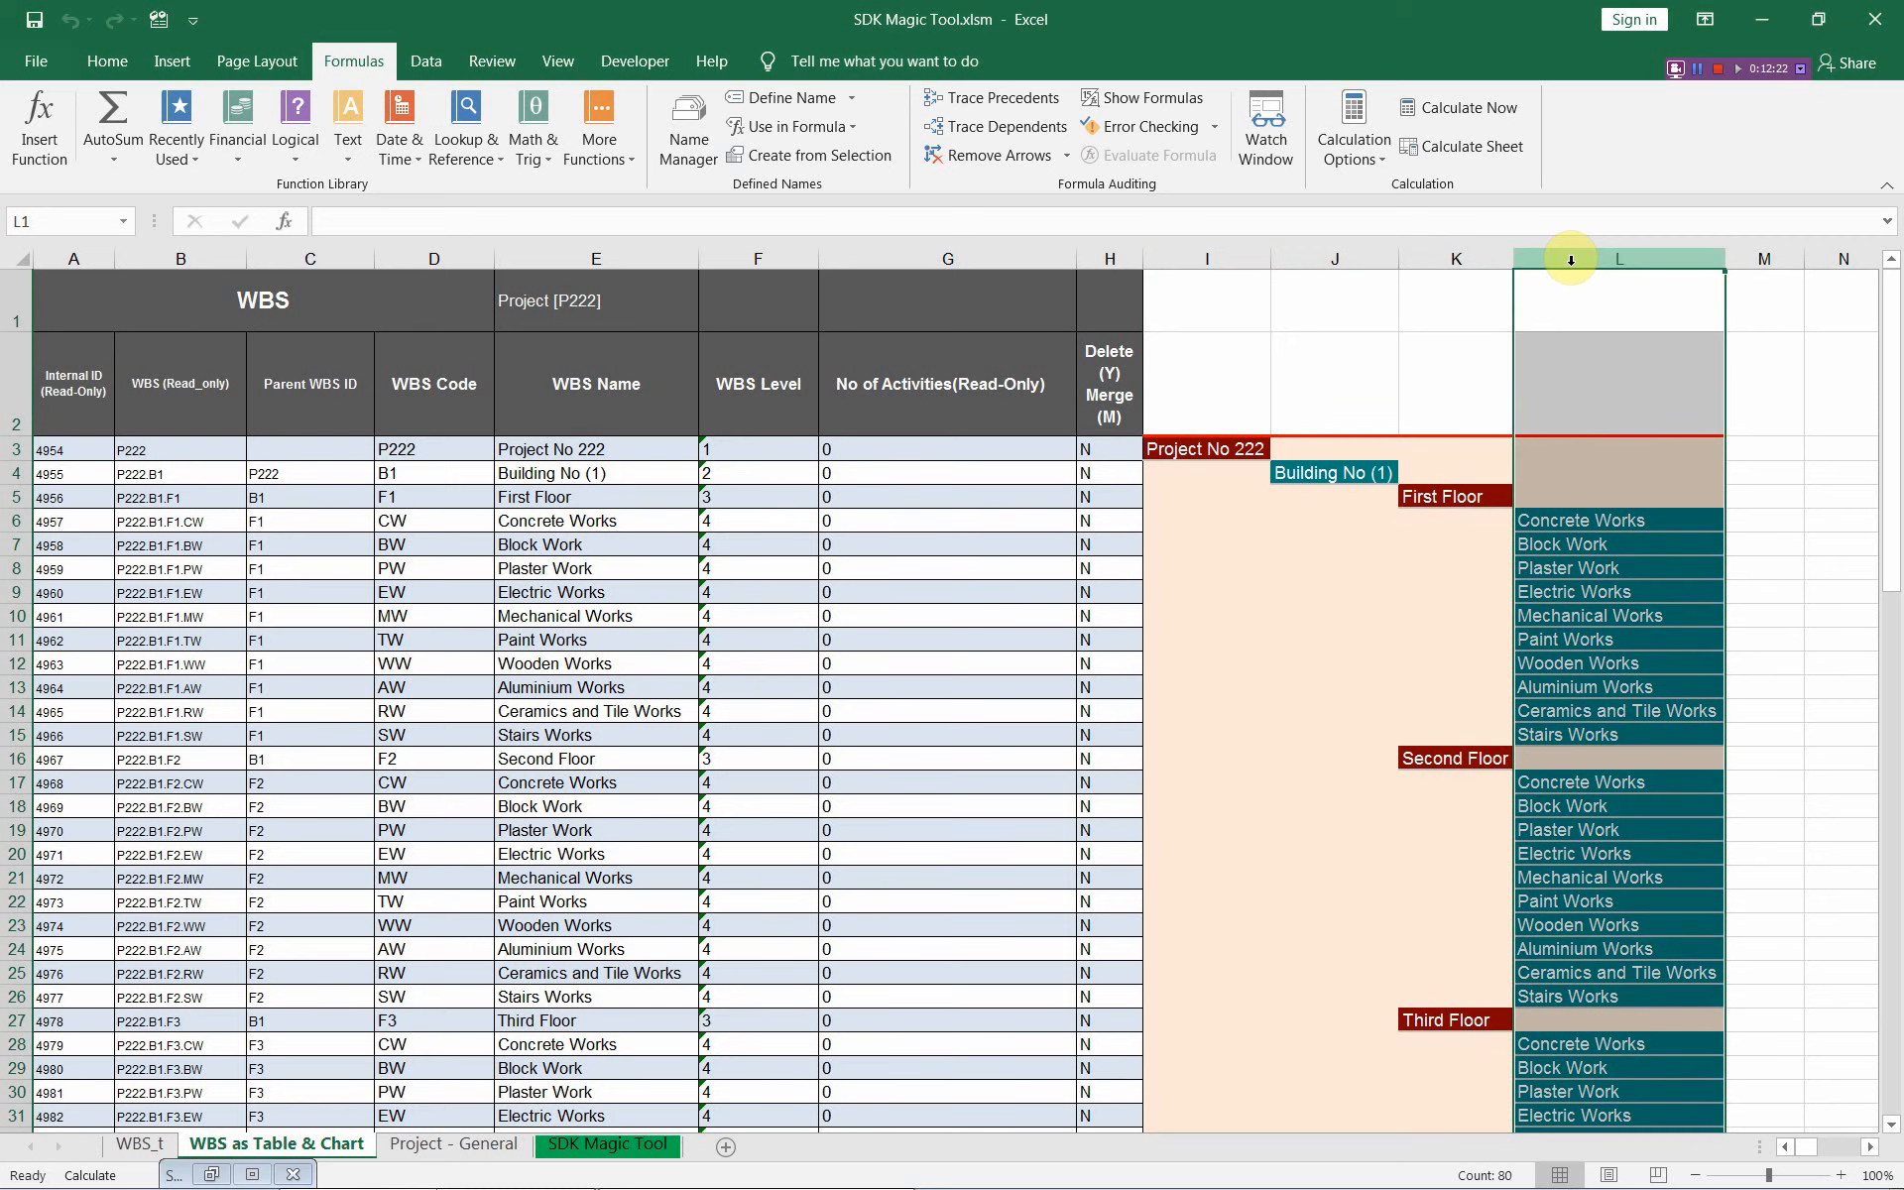